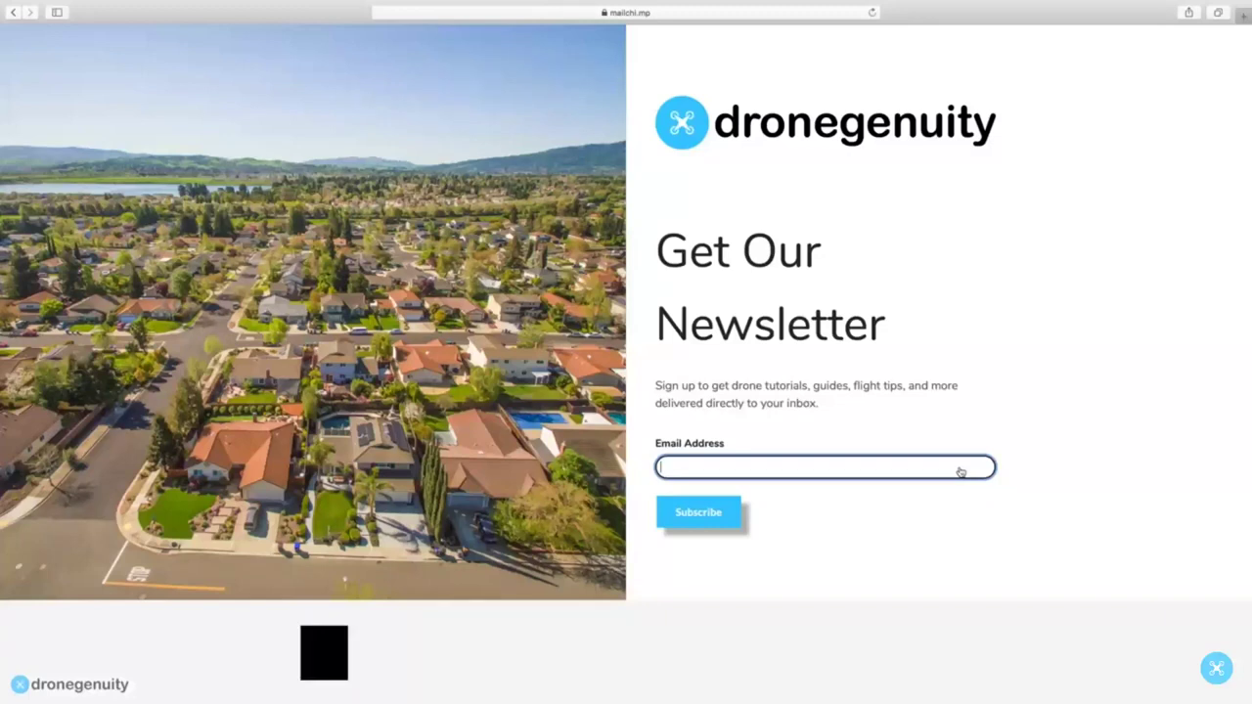
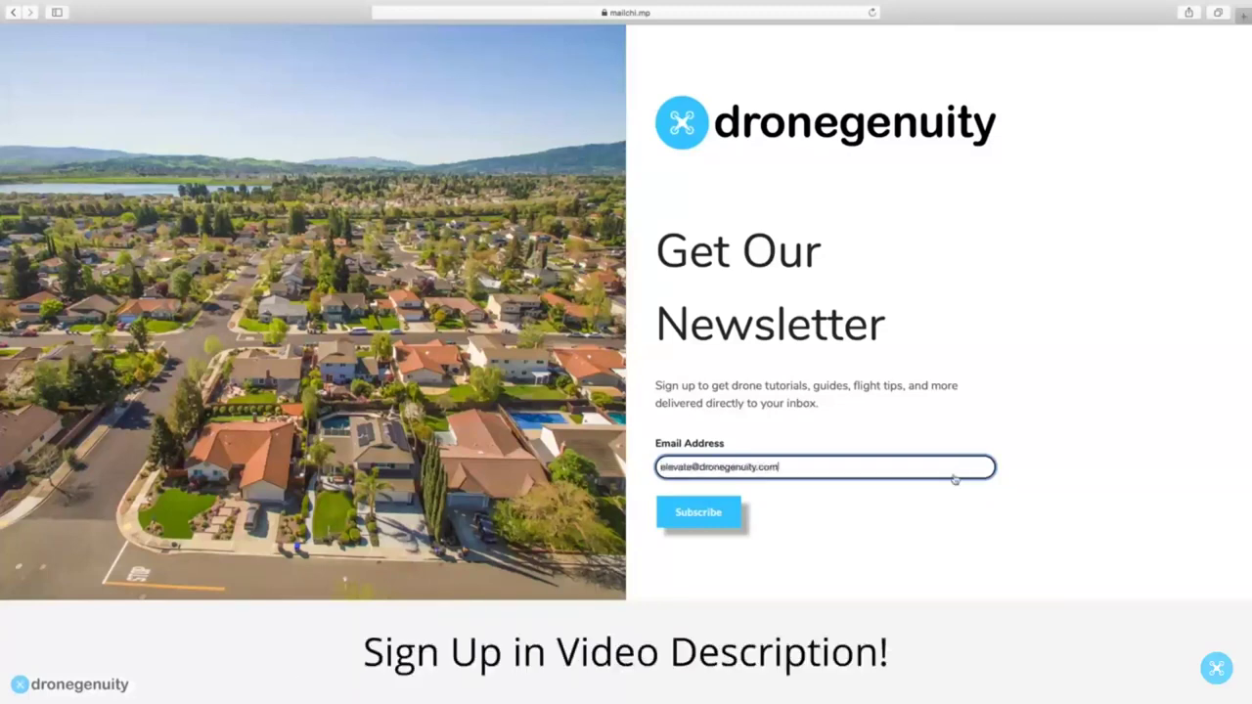
Enter an e-mail address, leave full screen, then watch the Trimble Scan Essentials overview full screen.
click(720, 525)
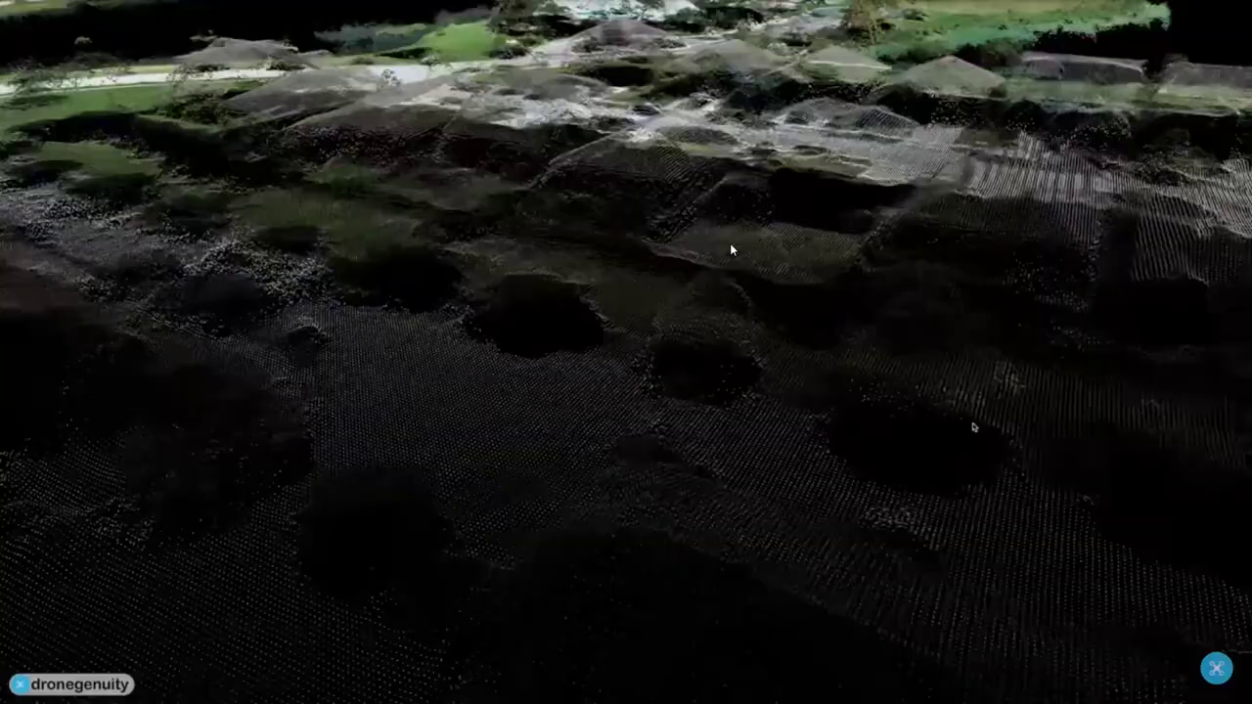
key(Escape)
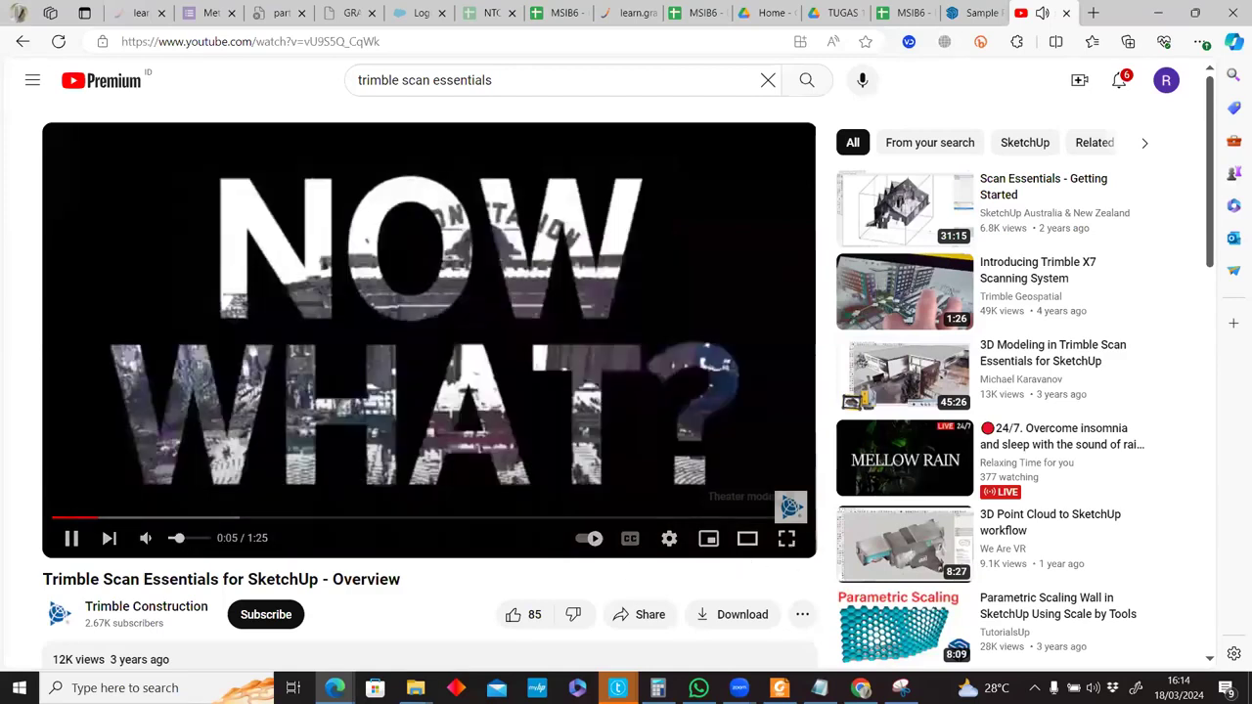
click(786, 538)
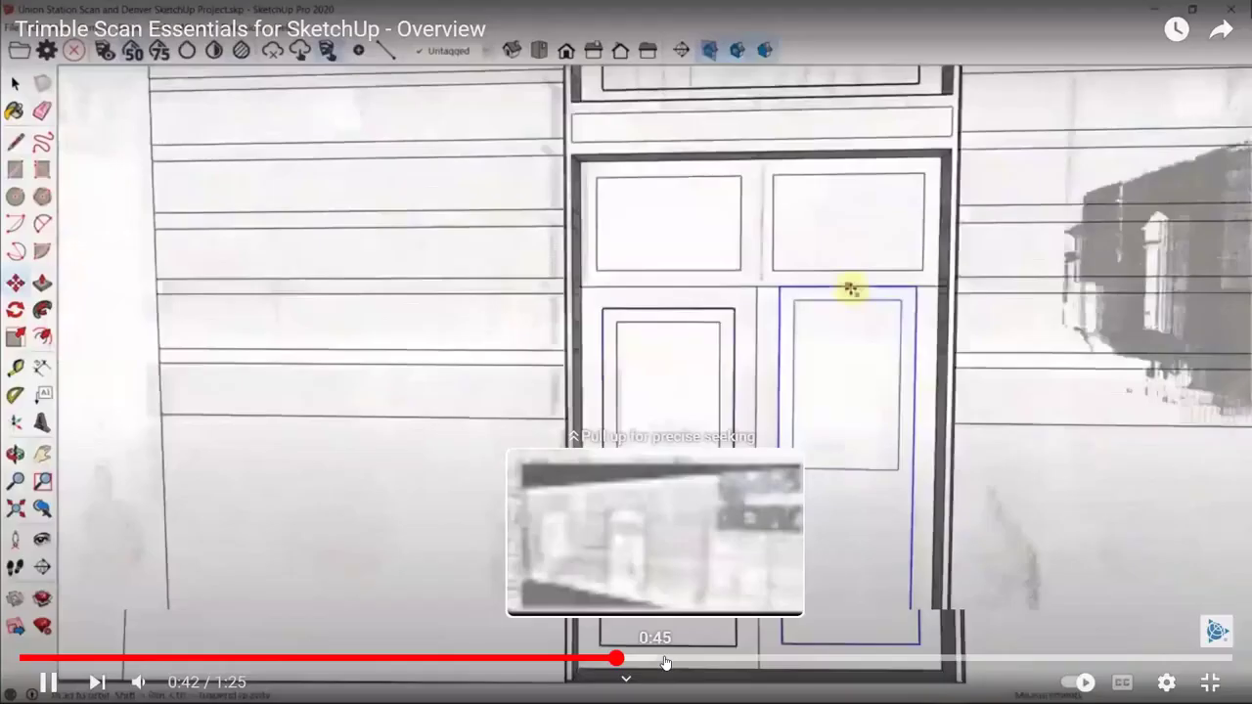
Skip the overview video ahead to about 0:52 and then 1:15, then exit full screen.
click(760, 663)
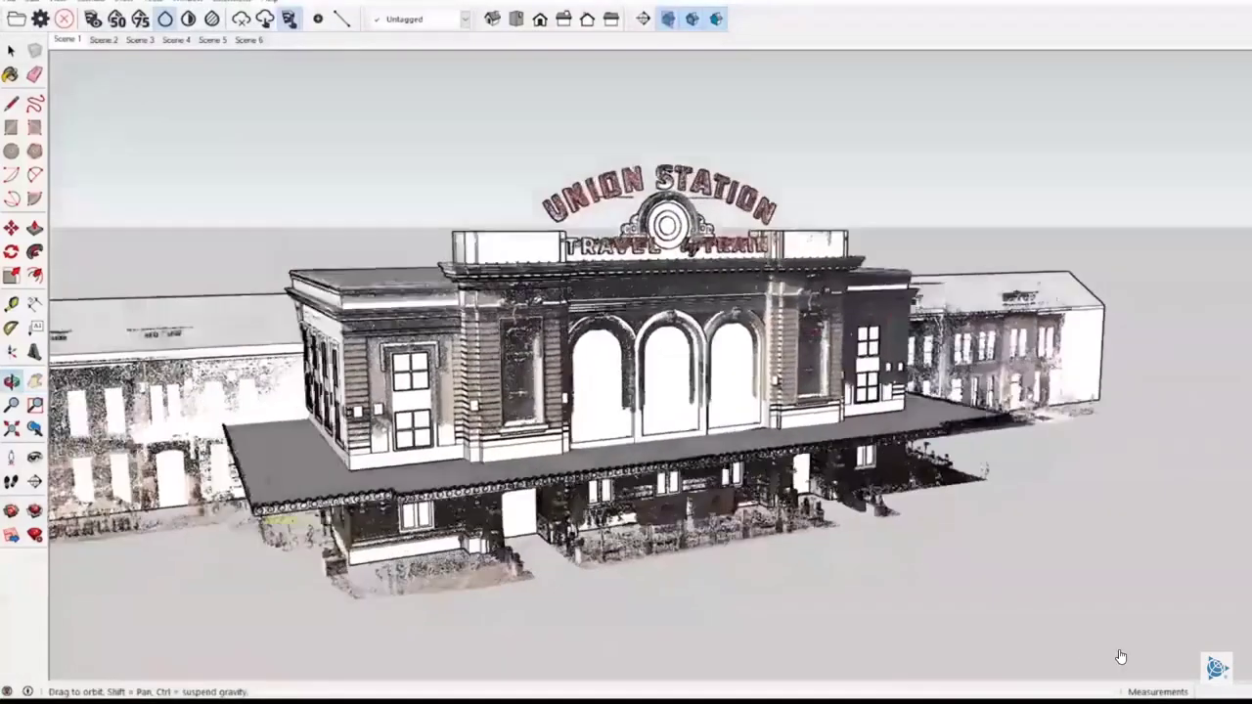
click(1101, 656)
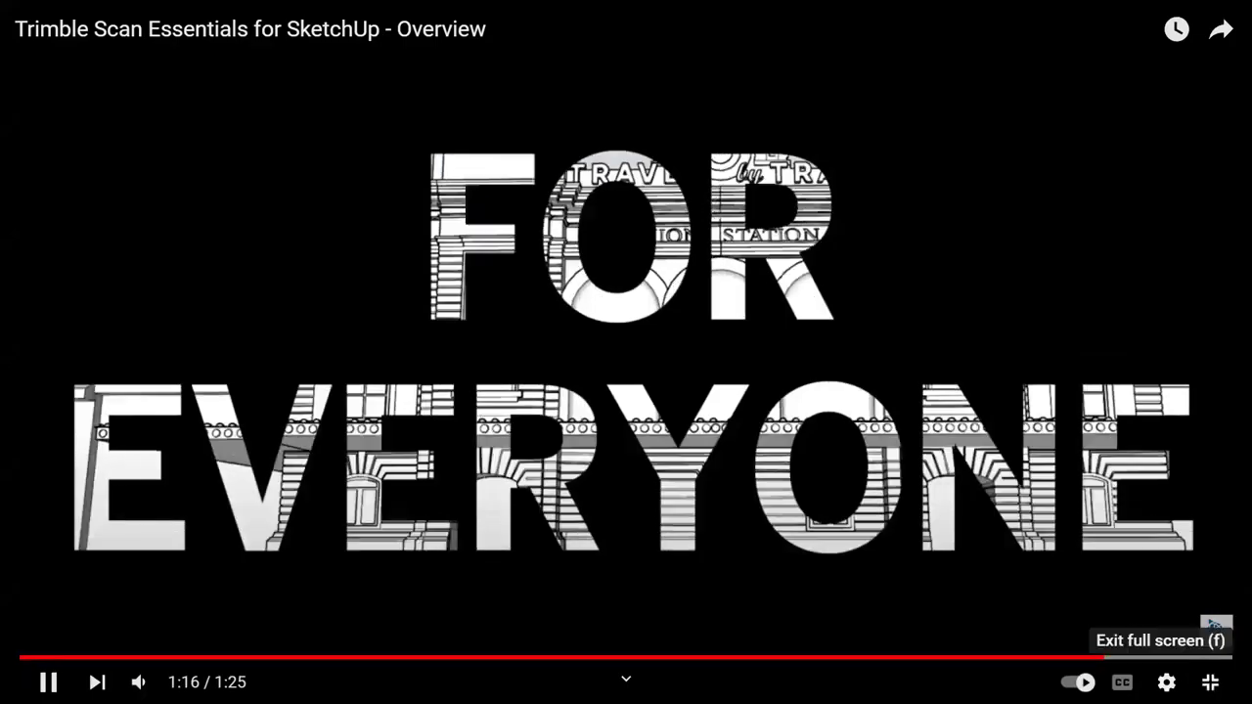
click(1209, 681)
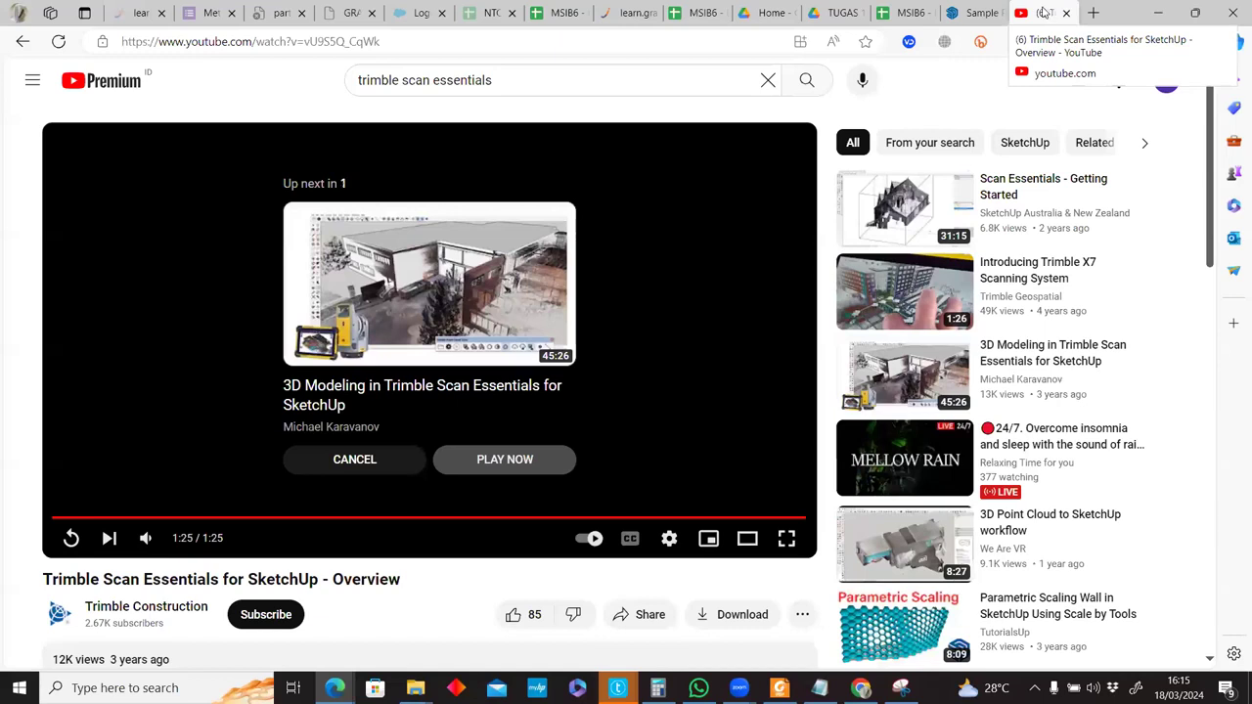
Close YouTube, check the Scan Essentials download entry in the MSIB6 sheet, and reach the Sample Data help page.
click(1066, 12)
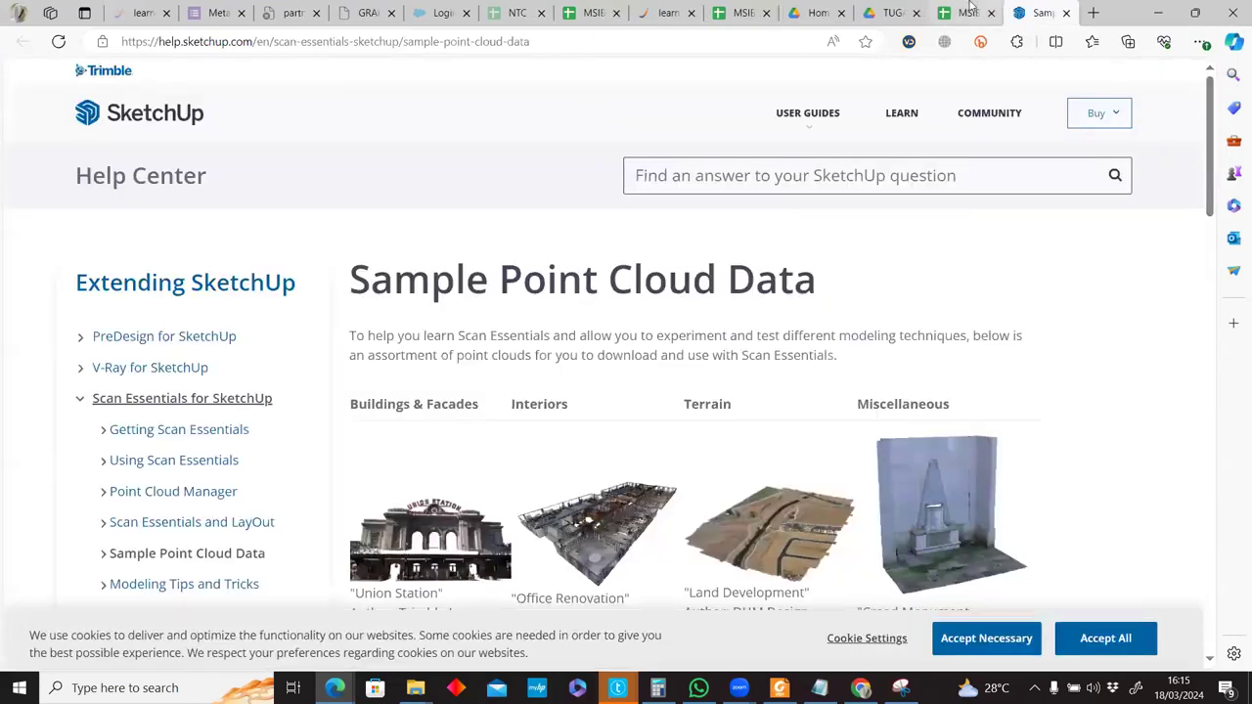
click(967, 11)
click(193, 319)
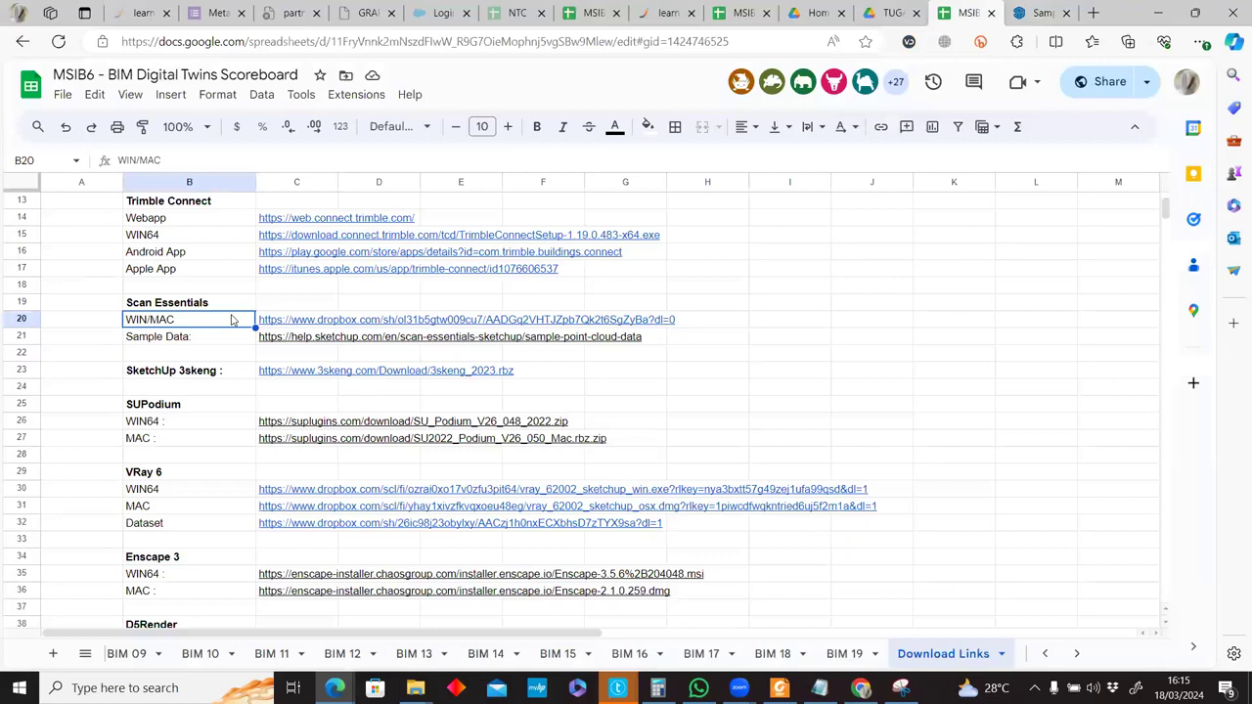
mouse_move(315, 327)
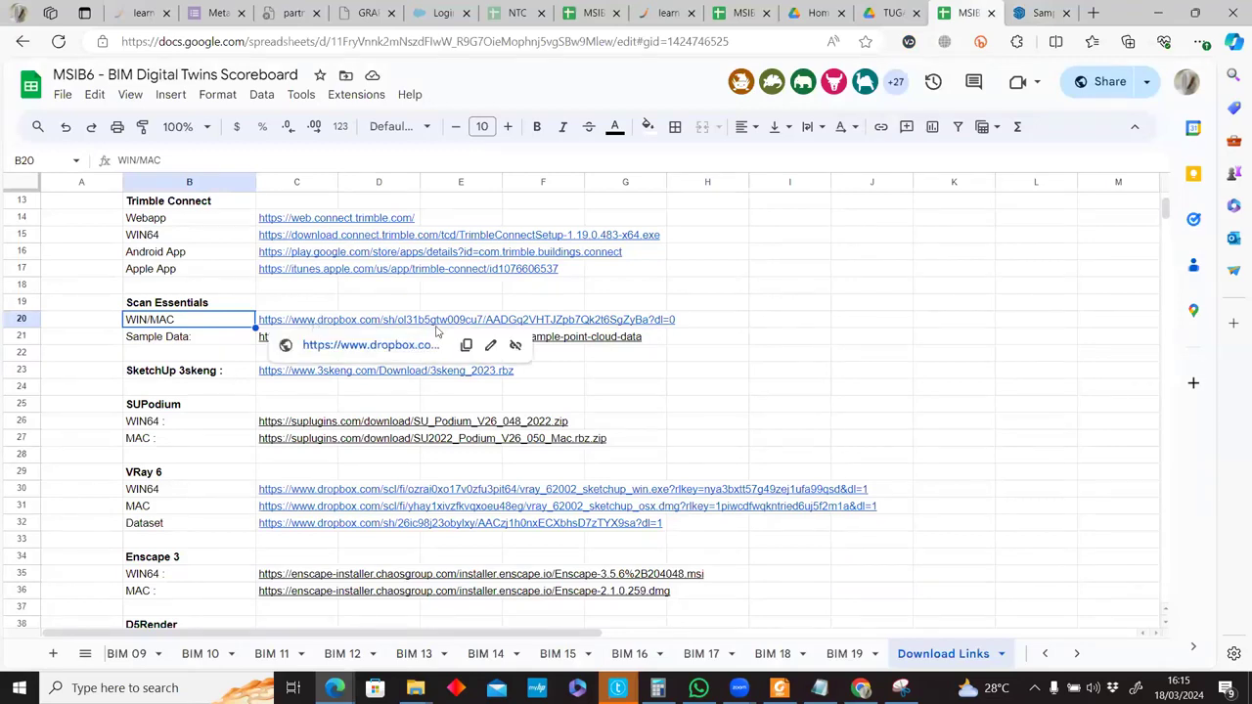
click(638, 339)
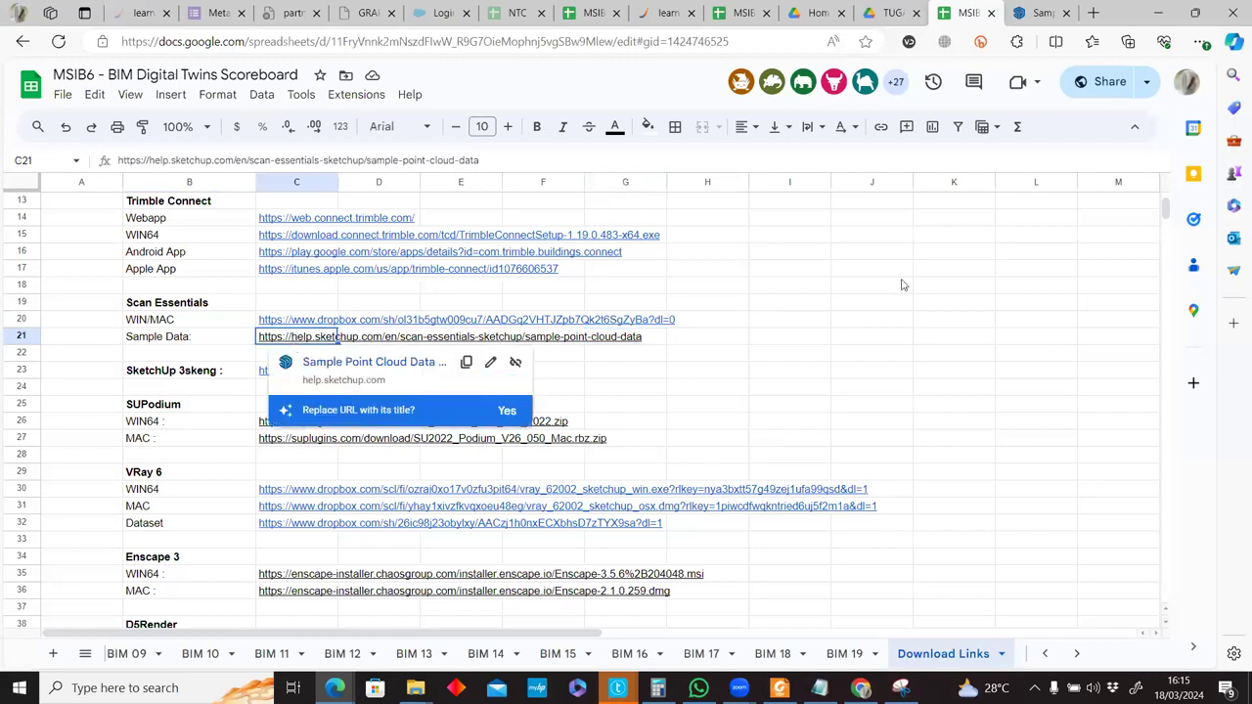
click(1039, 13)
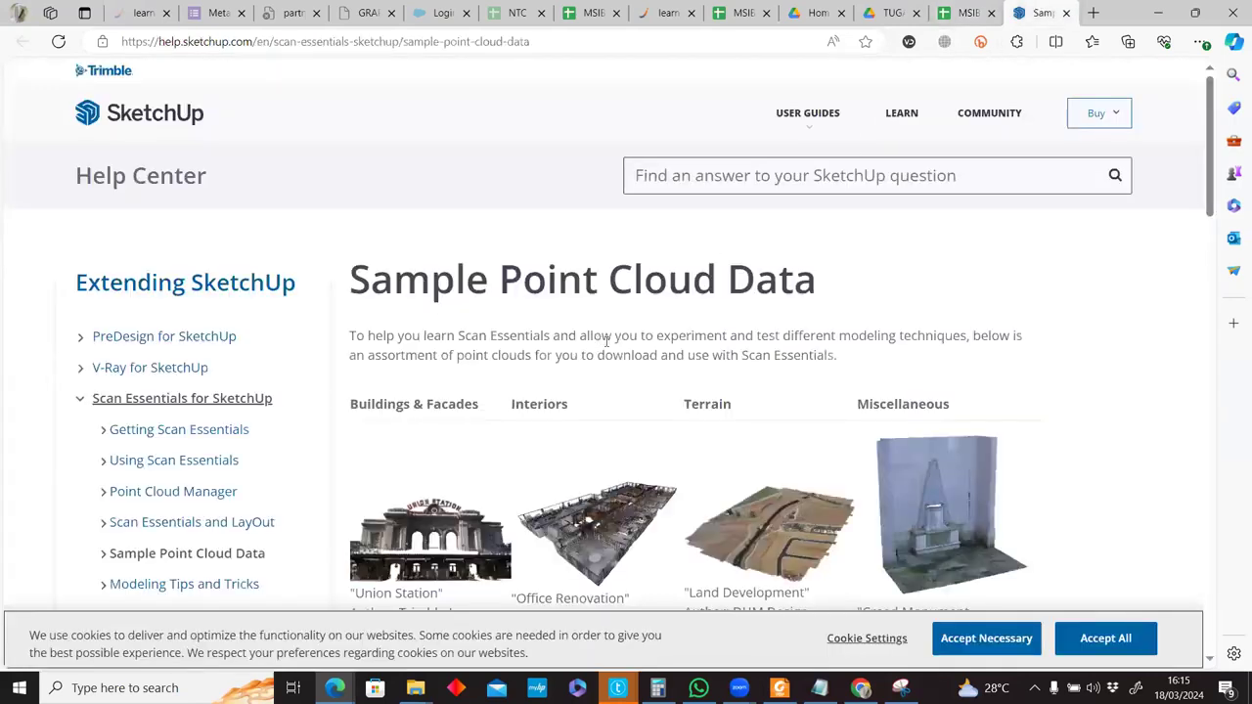
Scroll through the Sample Point Cloud Data page, reviewing the sample descriptions.
scroll(605, 337, down, 5)
scroll(748, 361, up, 1)
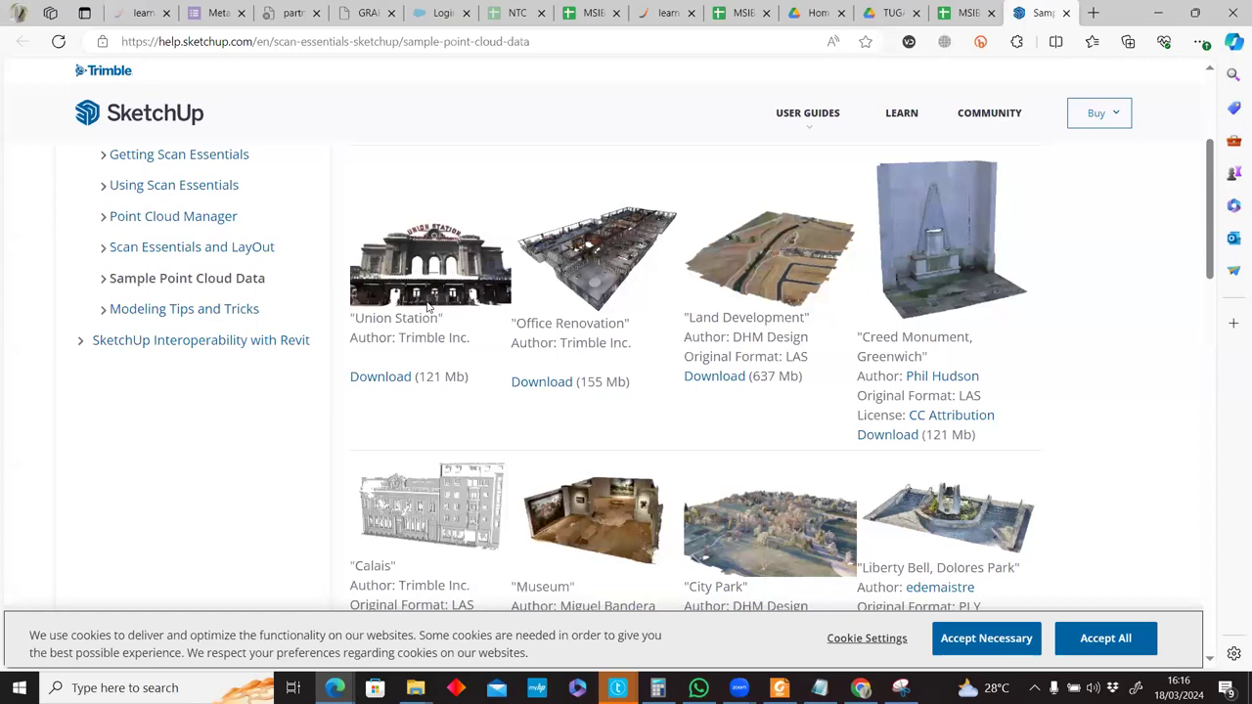
scroll(636, 333, down, 3)
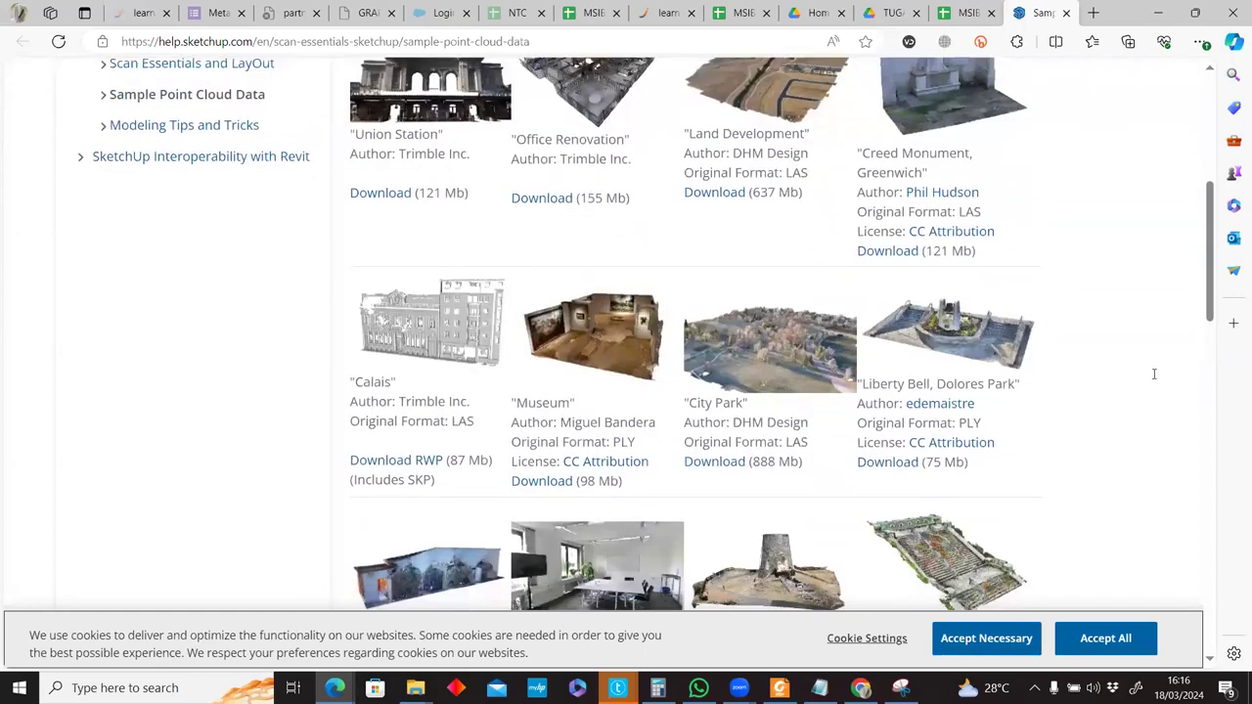
scroll(1062, 371, down, 3)
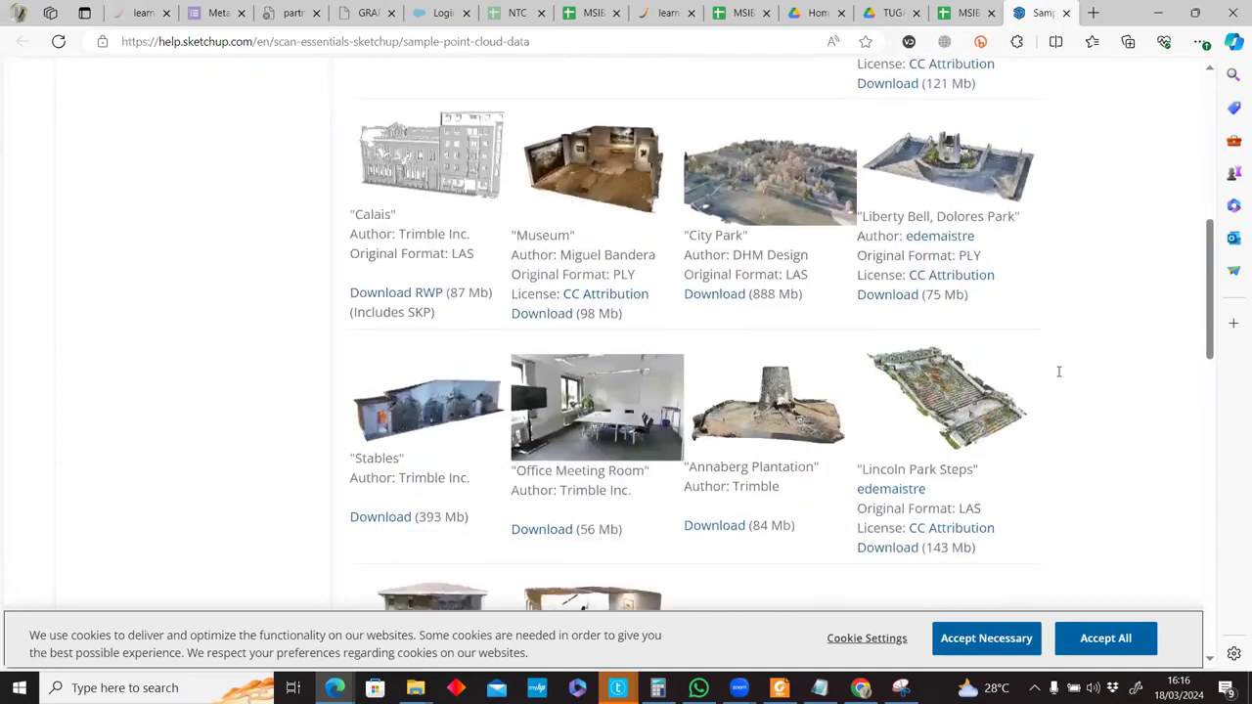
scroll(1058, 372, down, 2)
scroll(1058, 371, up, 6)
scroll(1058, 372, up, 3)
scroll(1037, 374, down, 5)
scroll(304, 436, down, 8)
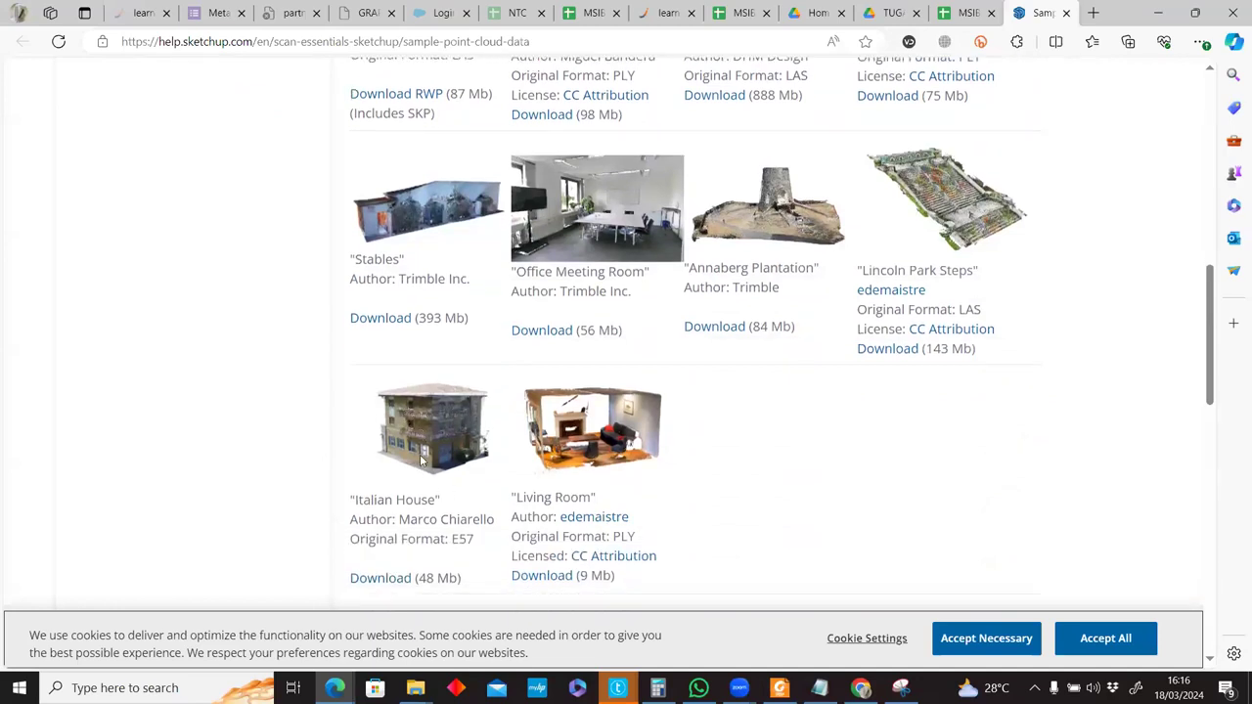
scroll(419, 468, up, 8)
scroll(449, 425, up, 5)
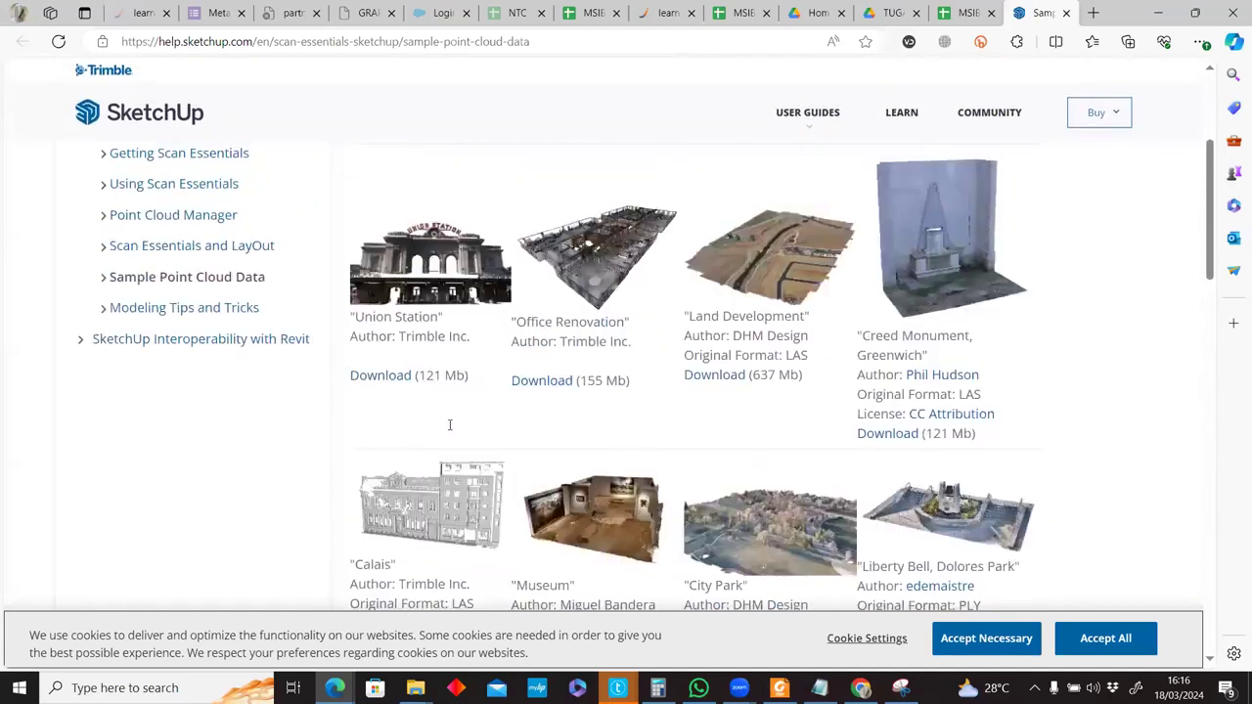
scroll(449, 425, down, 2)
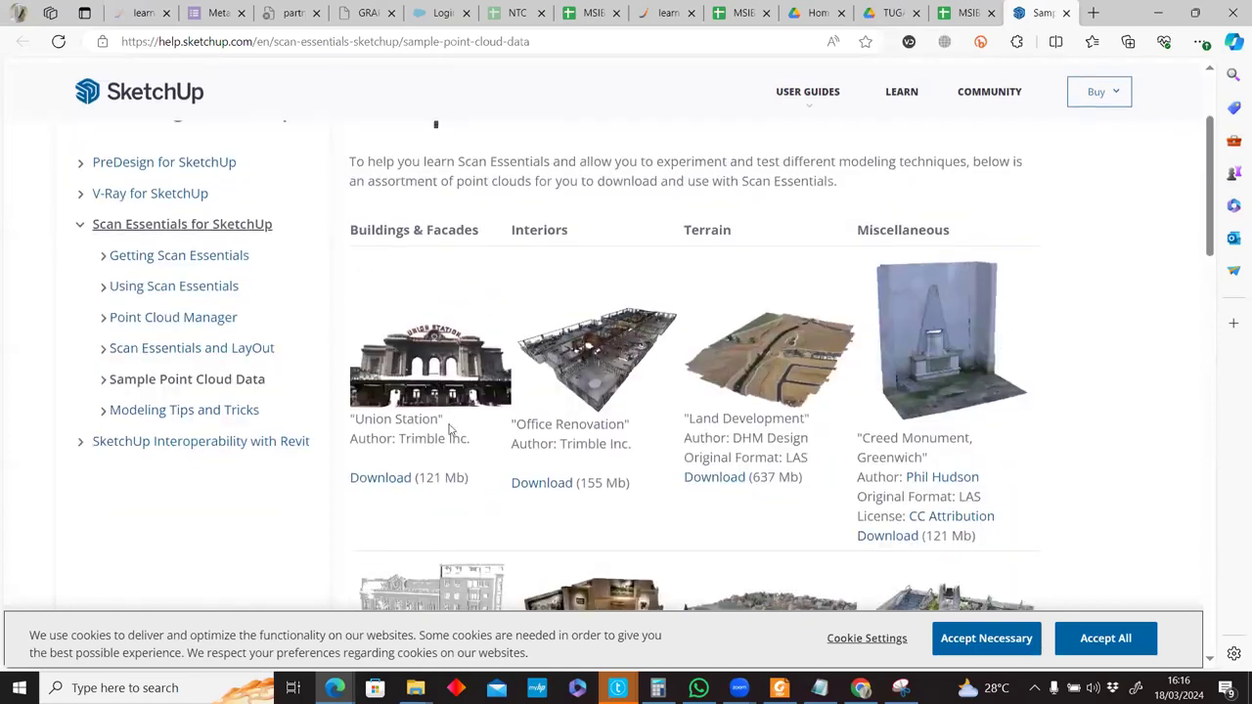
scroll(562, 506, down, 1)
scroll(576, 515, down, 2)
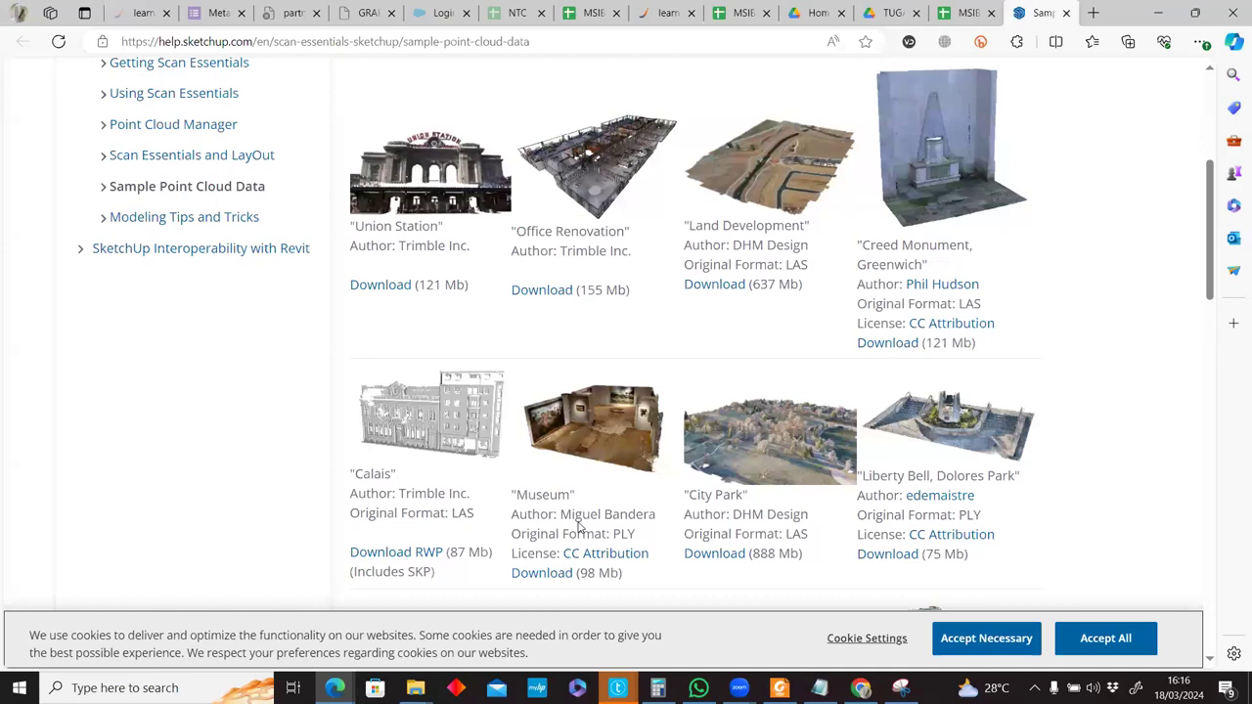
scroll(577, 528, down, 3)
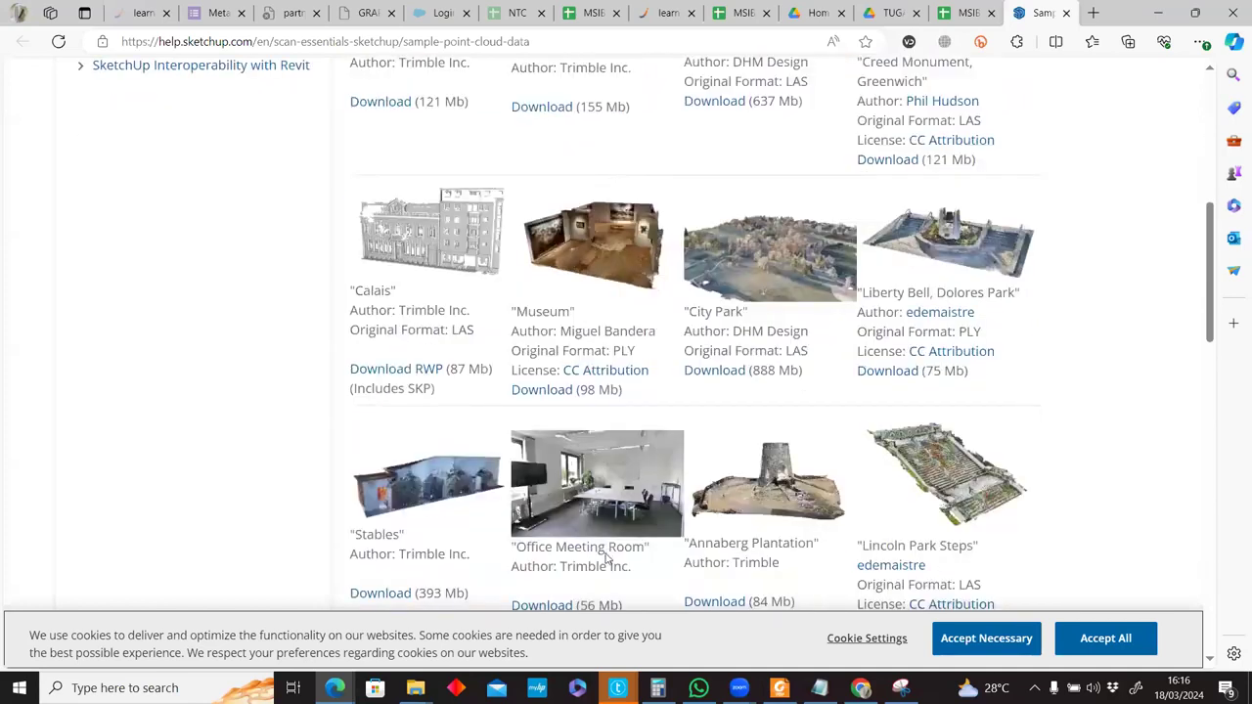
scroll(978, 528, down, 2)
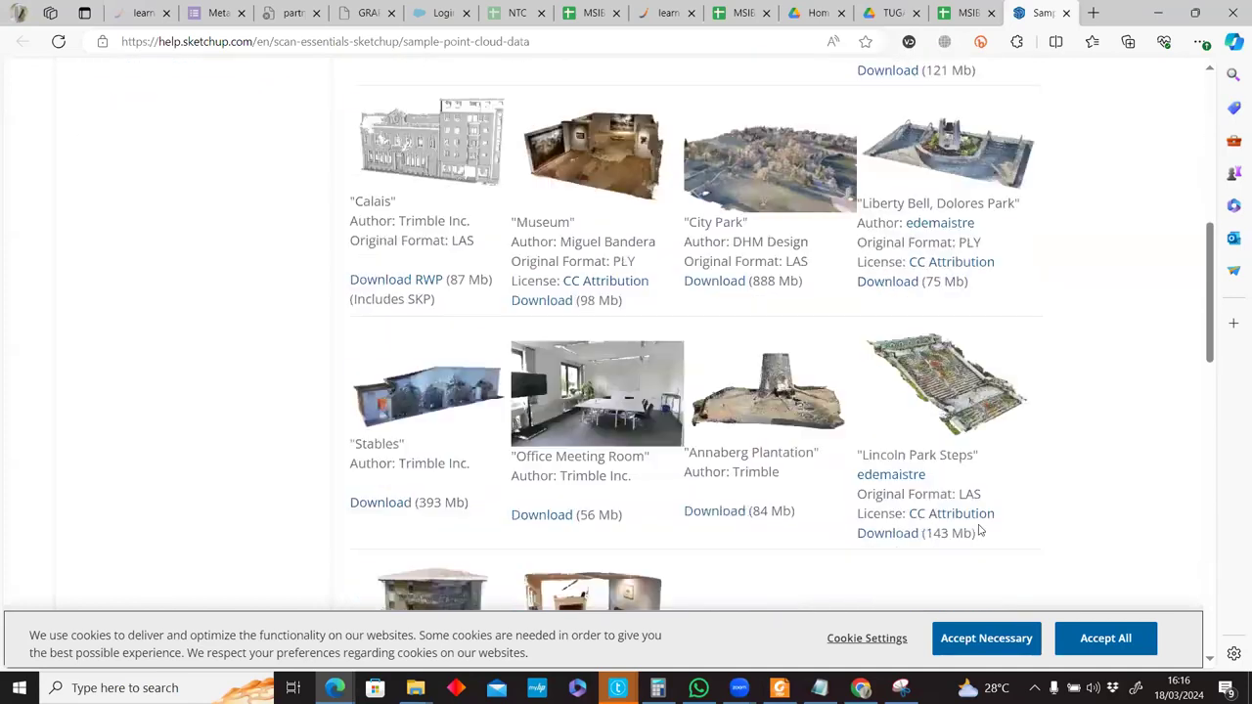
scroll(960, 520, up, 3)
scroll(959, 519, up, 3)
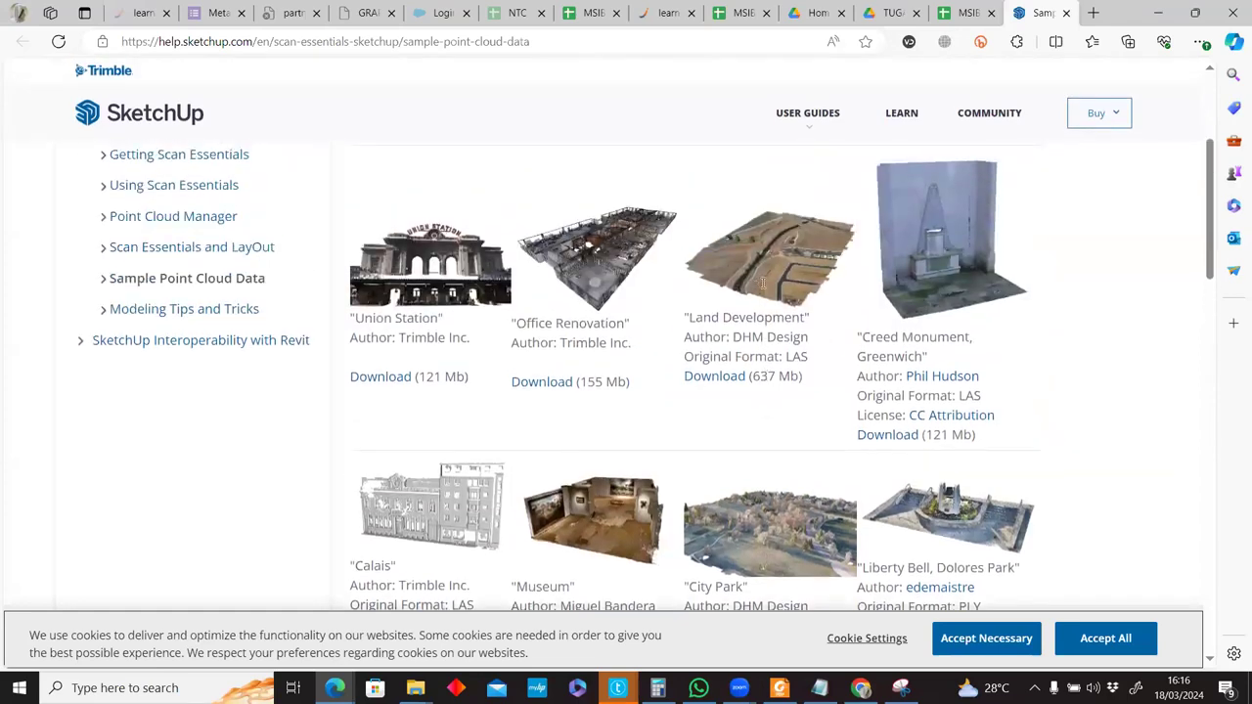
scroll(766, 375, down, 2)
drag(752, 375, 802, 375)
click(738, 343)
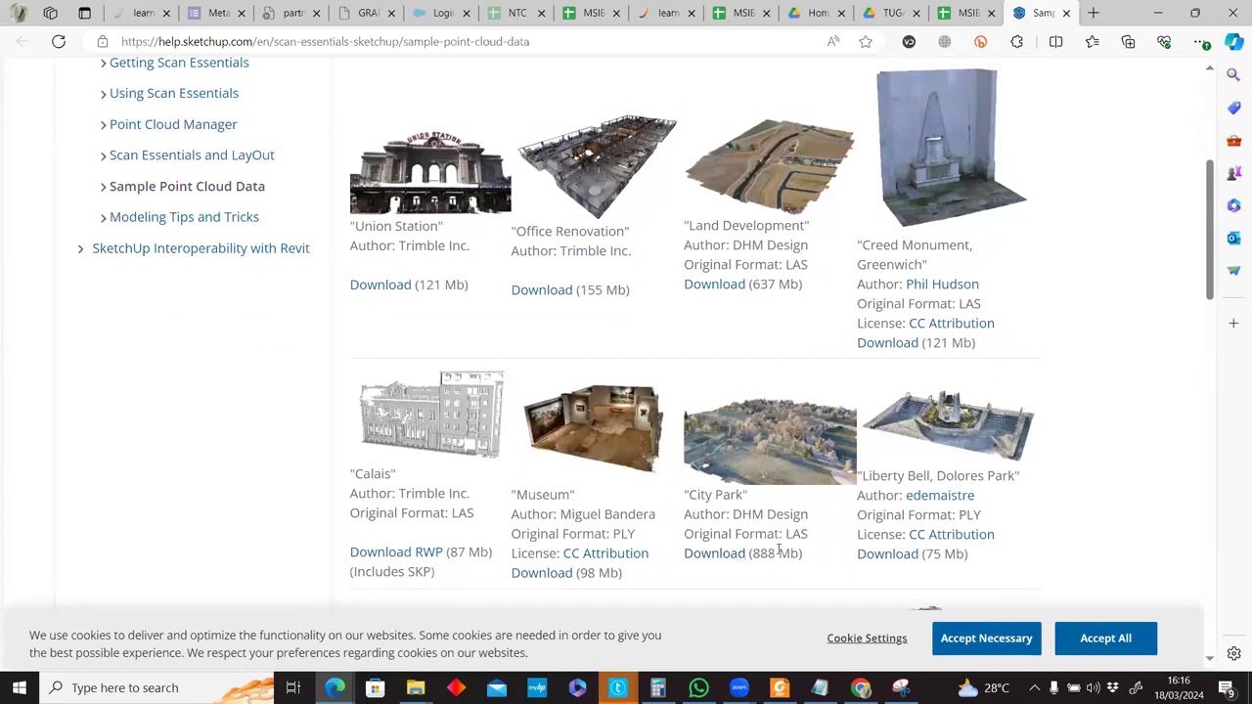
Bring the Union Station, Office Renovation and Land Development download links into view.
scroll(782, 469, down, 1)
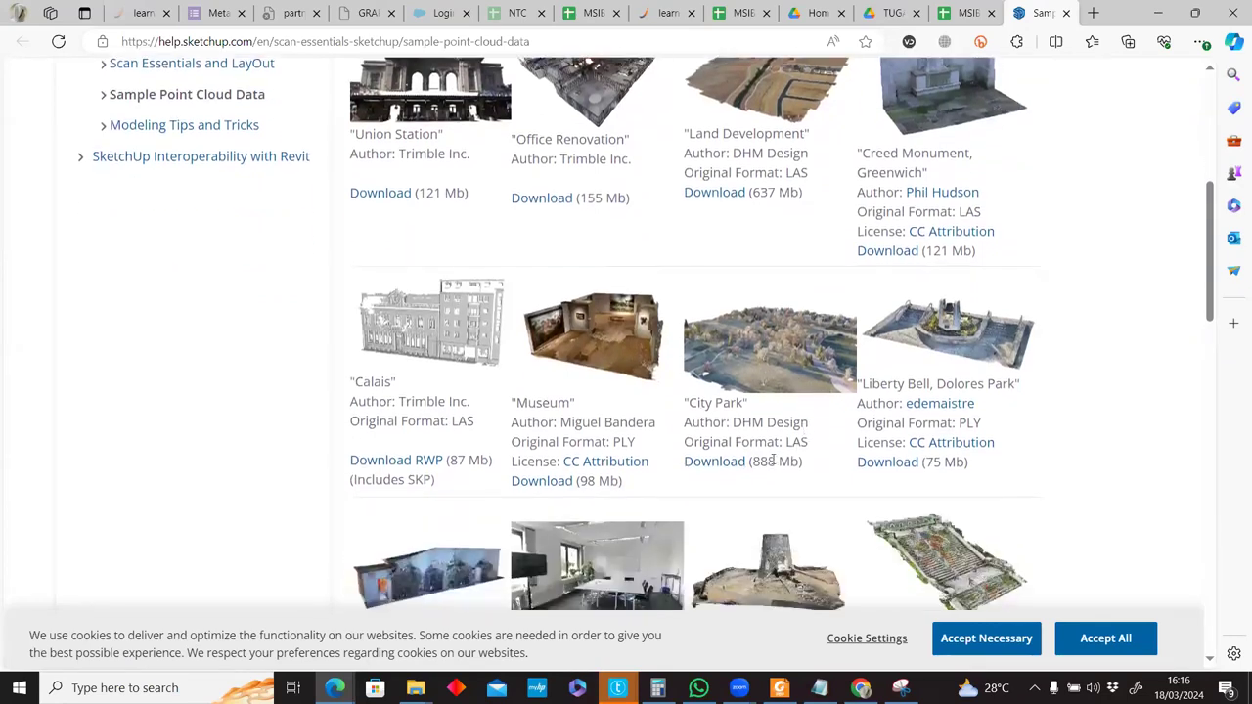
scroll(779, 459, down, 2)
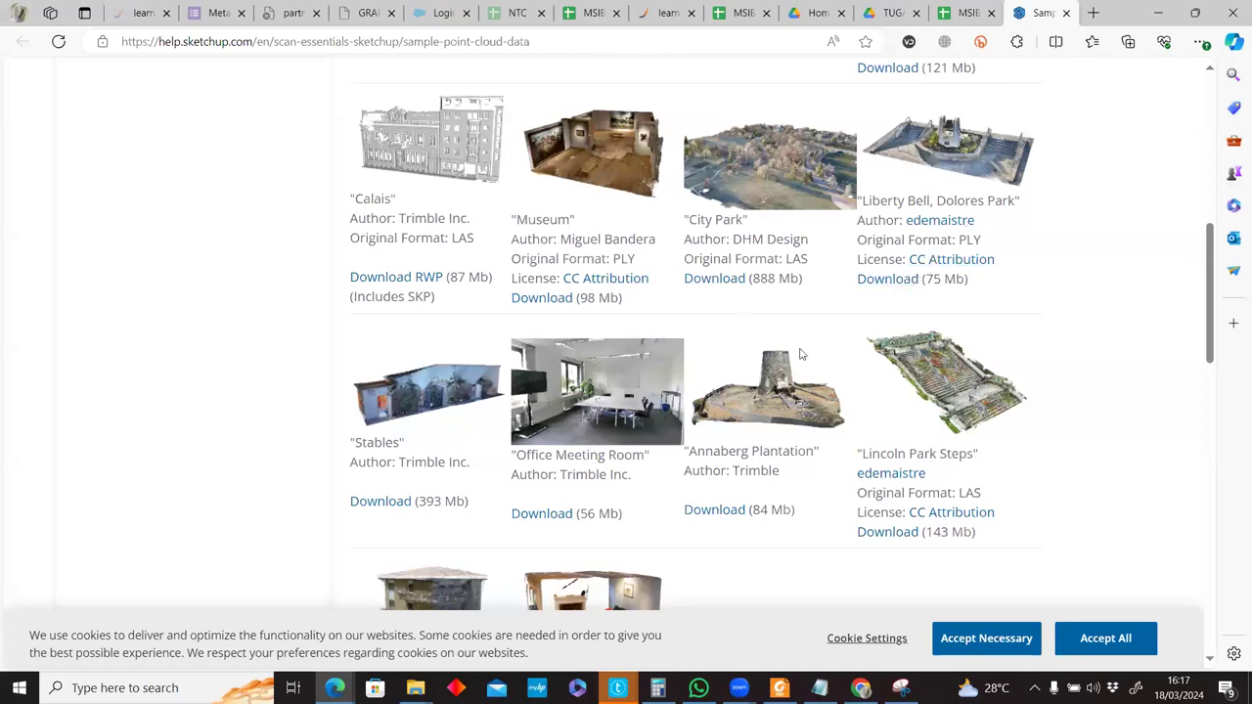
scroll(800, 354, up, 4)
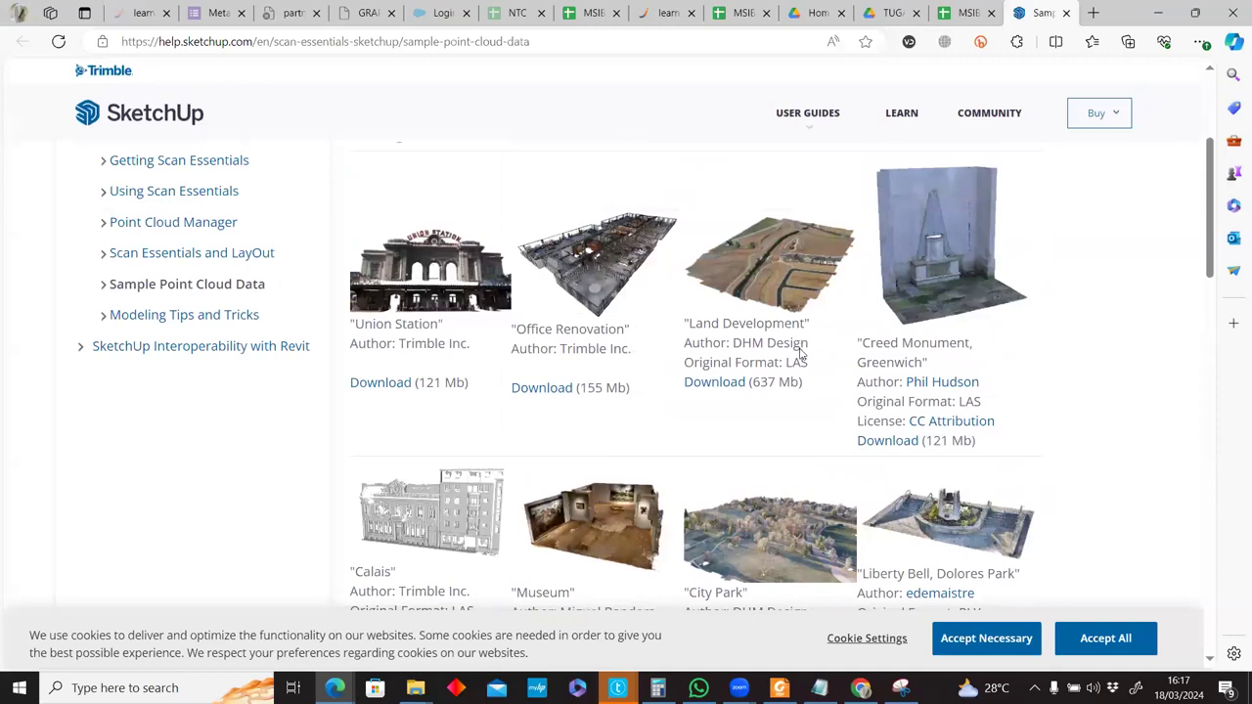
scroll(800, 354, up, 3)
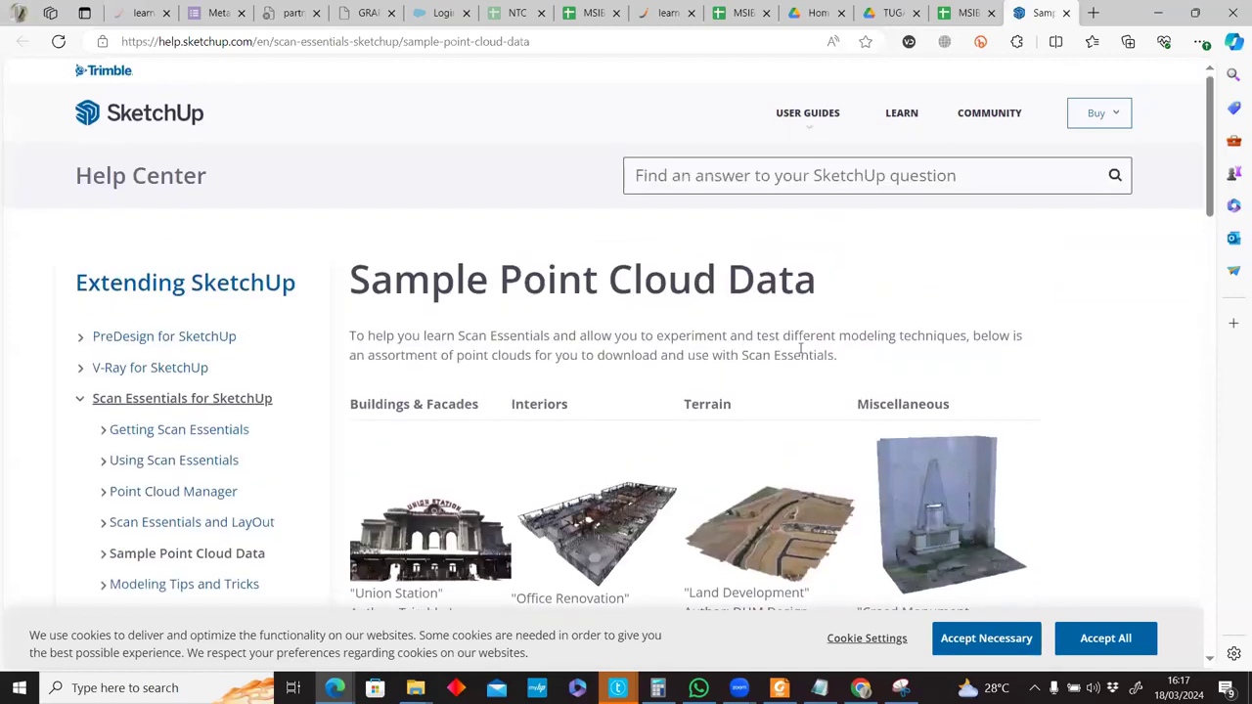
key(ctrl+shift+Tab)
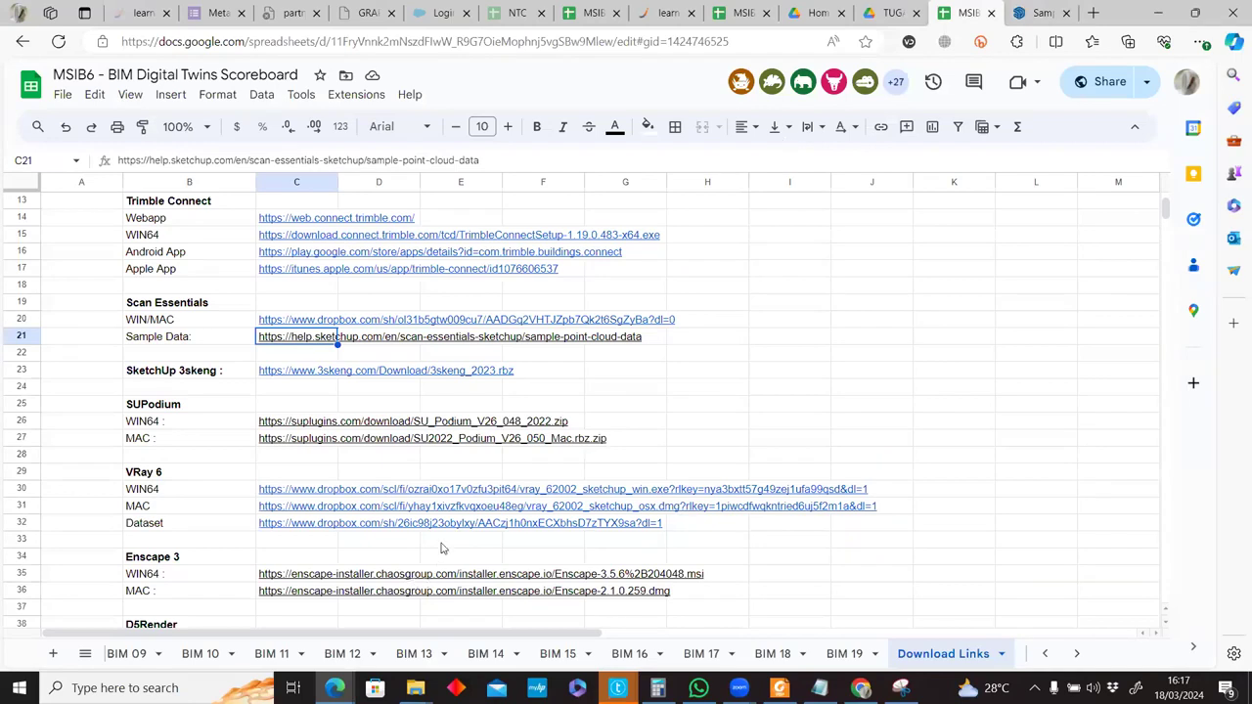
key(ctrl+Tab)
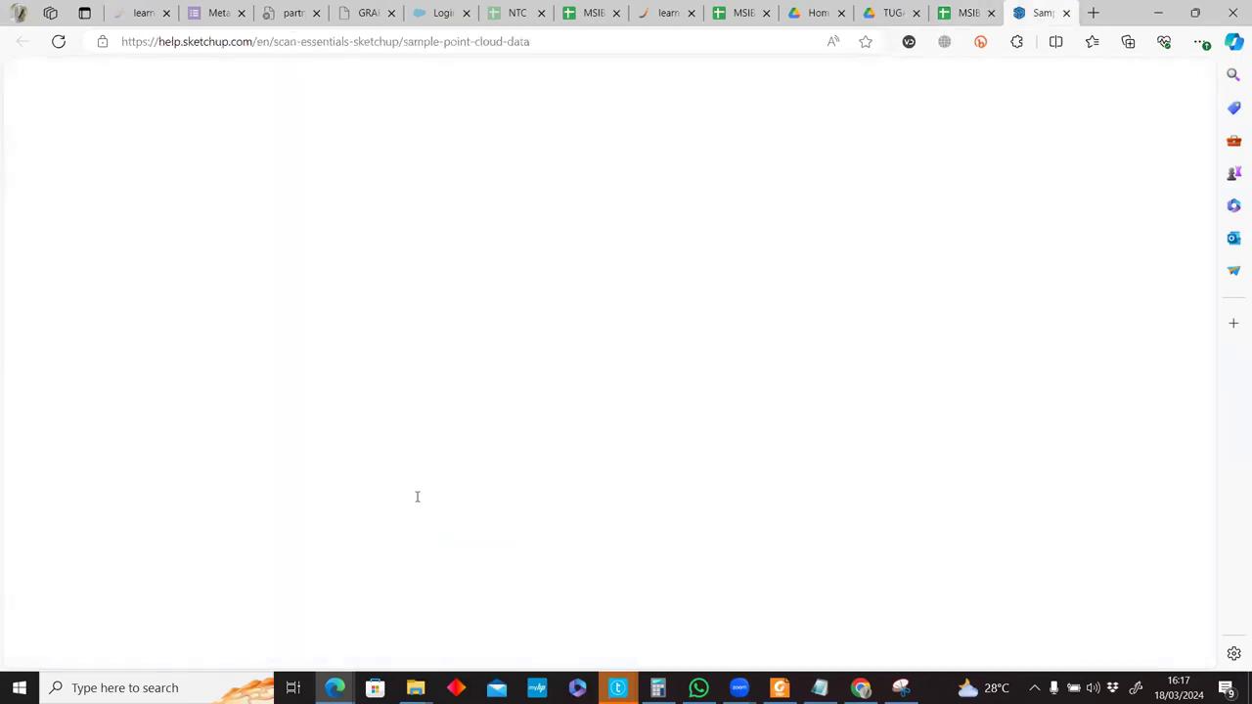
scroll(434, 496, down, 1)
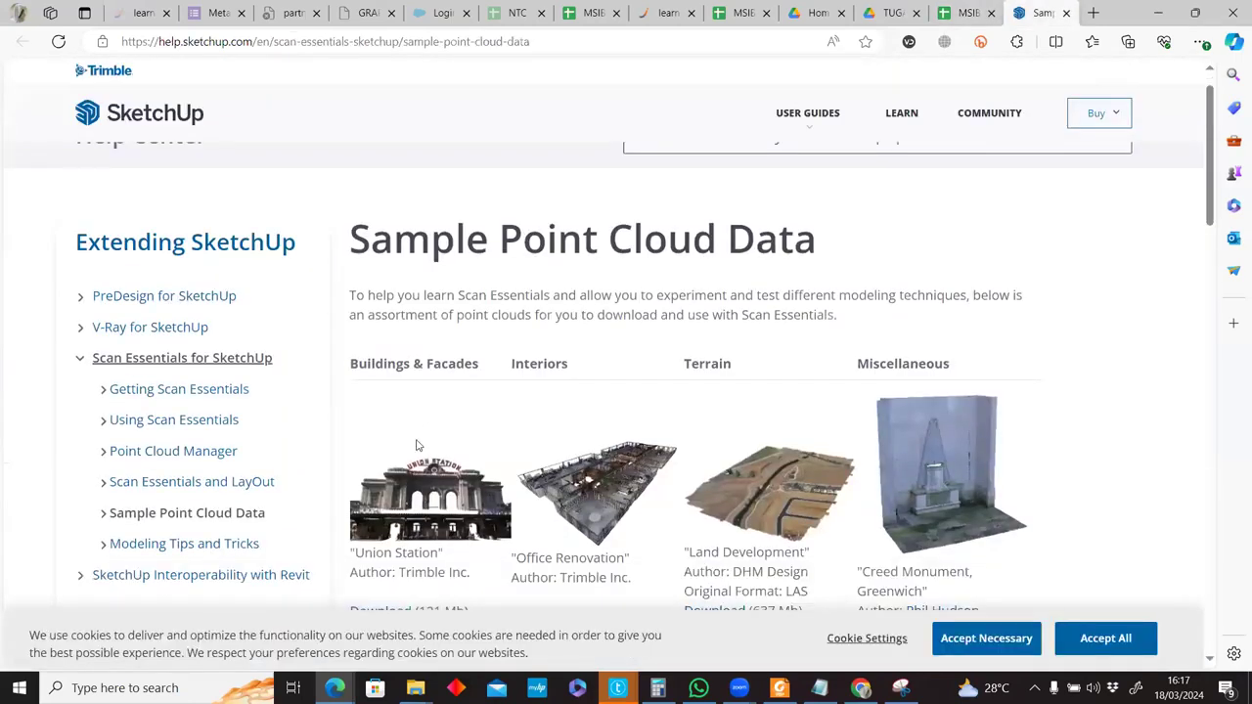
scroll(420, 460, down, 1)
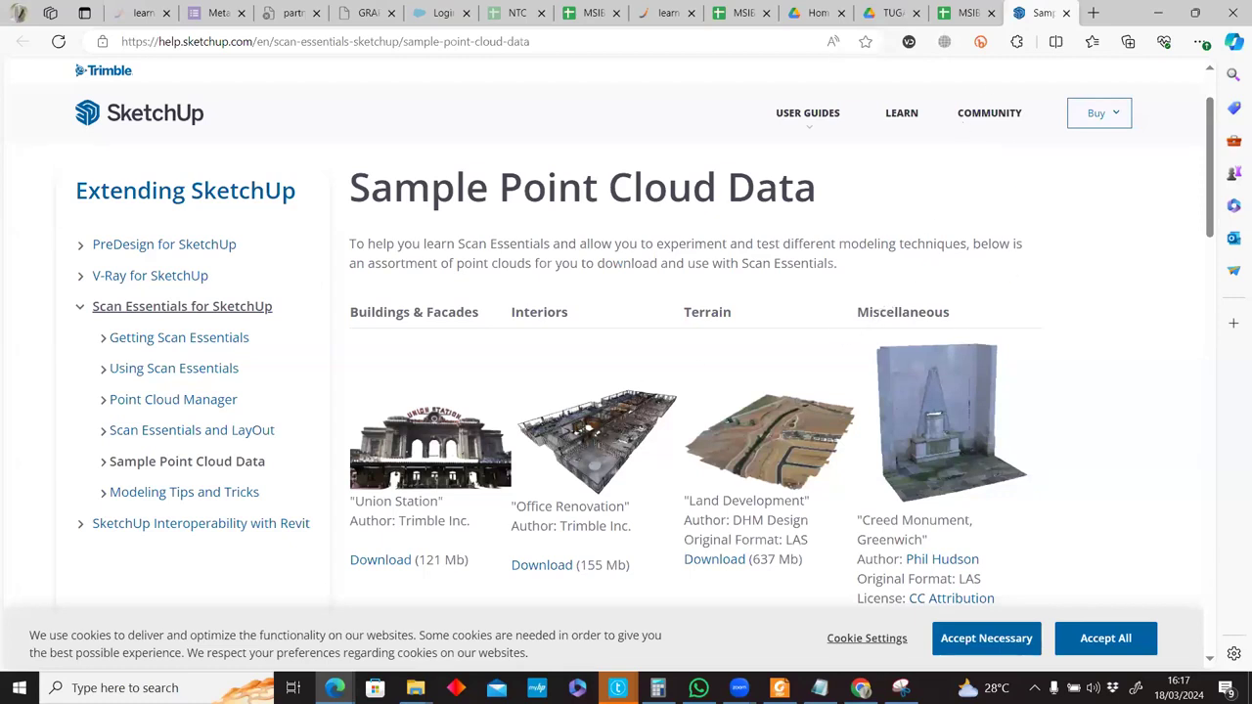
click(19, 688)
Search 'sketc' in the Start menu and launch SketchUp 2023.
text(sketc)
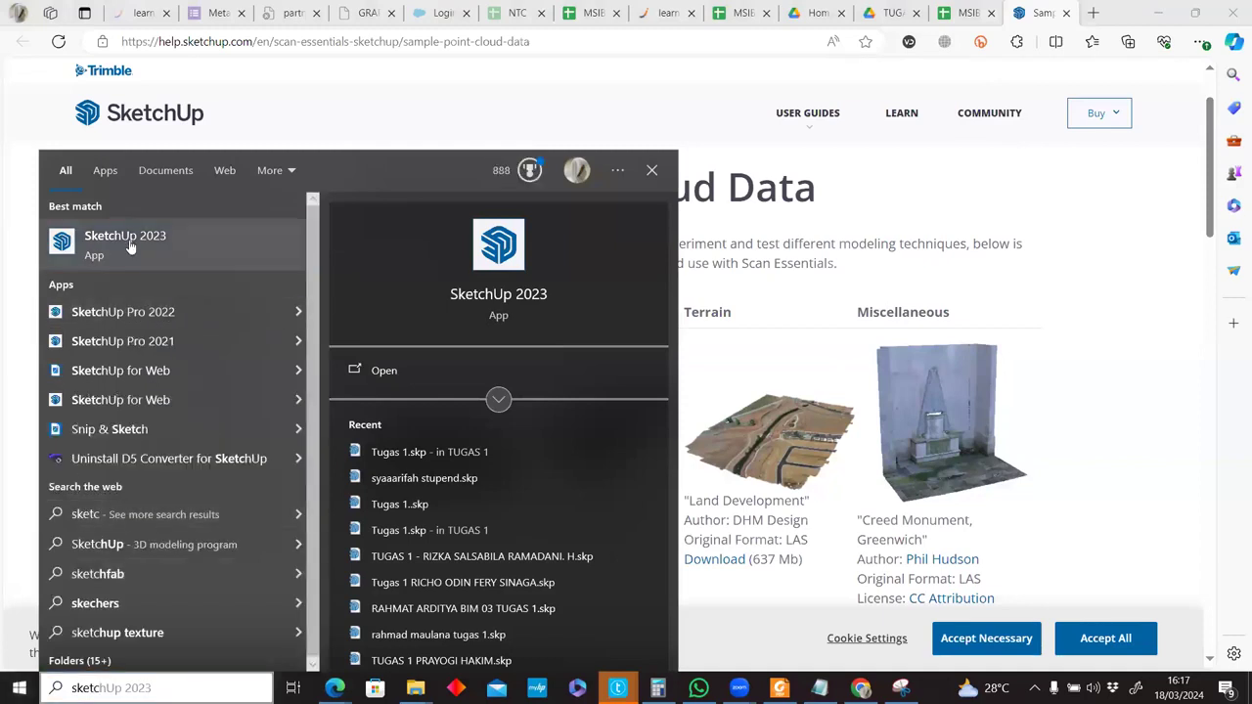
click(893, 427)
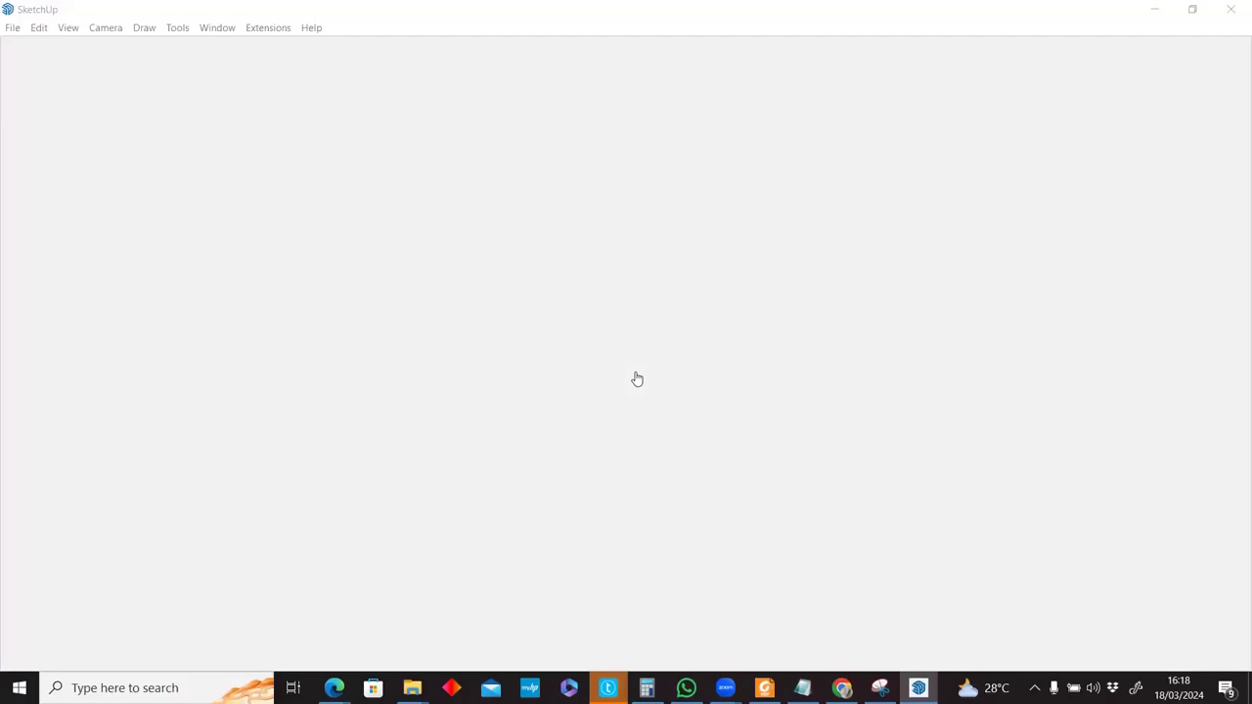
mouse_move(412, 687)
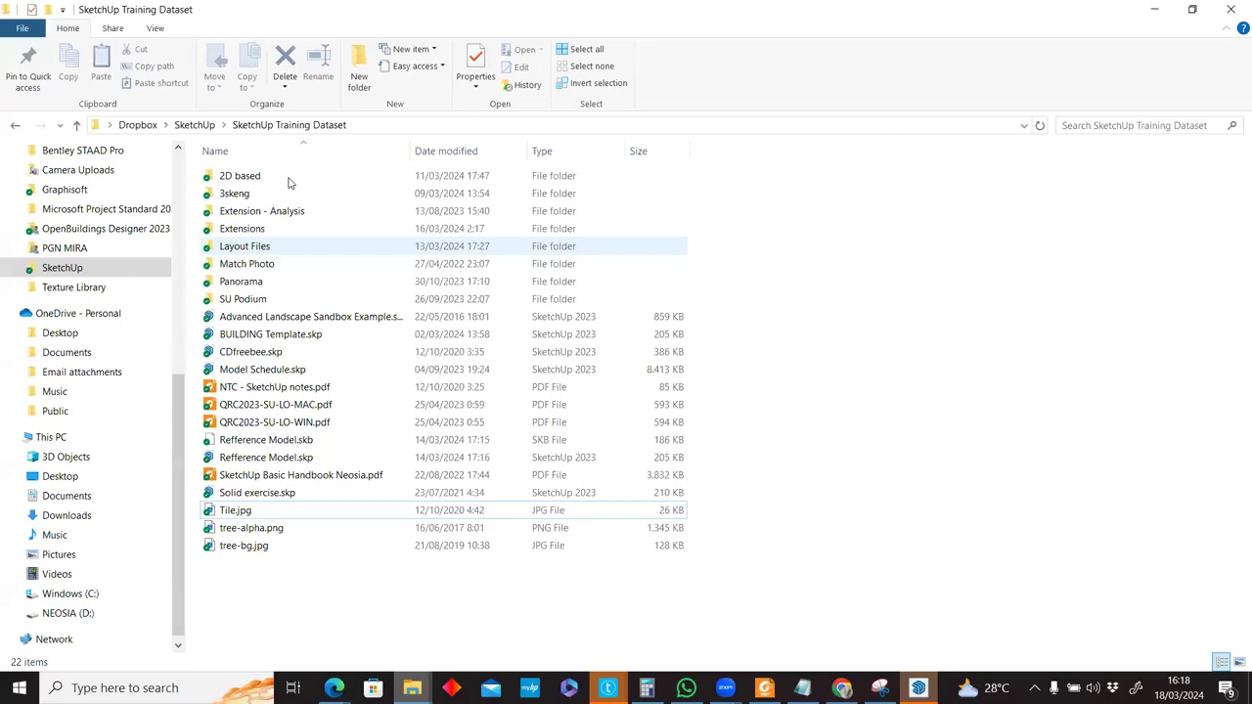
Inspect the Fire_Station.rwp file and Fire_Station.rwi folder, then return to SCAN Essentials.
key(alt+Left)
key(alt+Left)
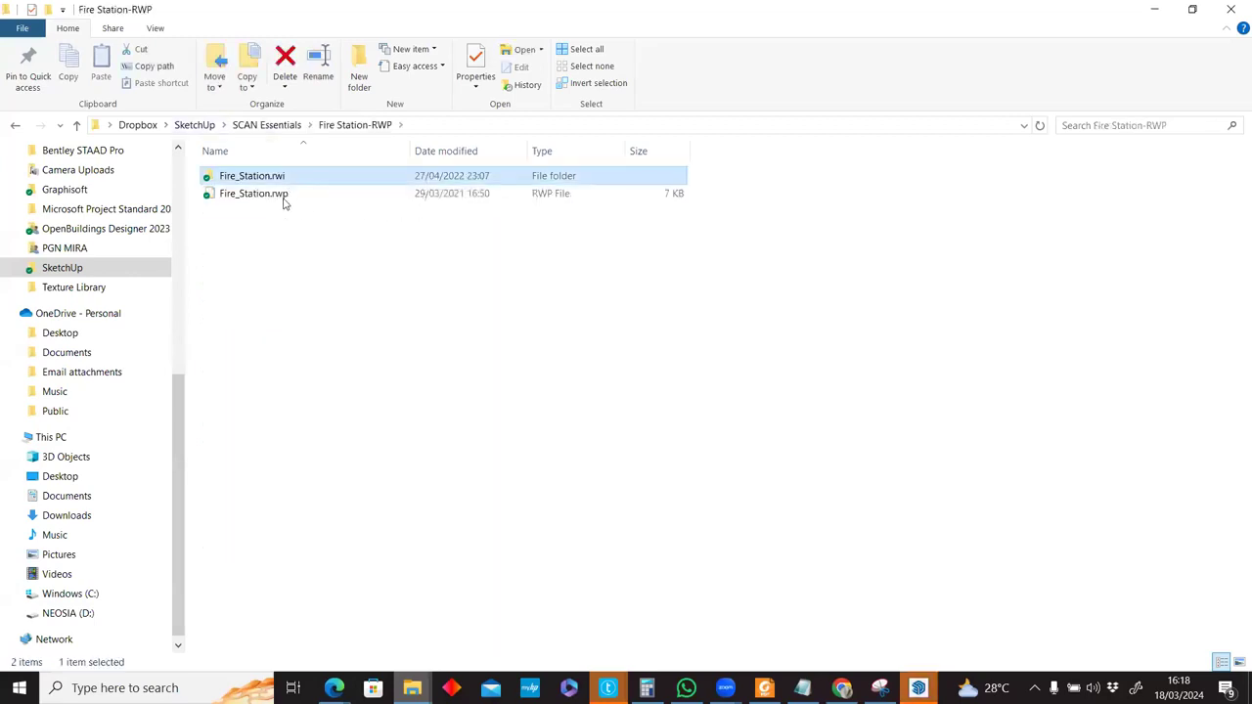
click(285, 204)
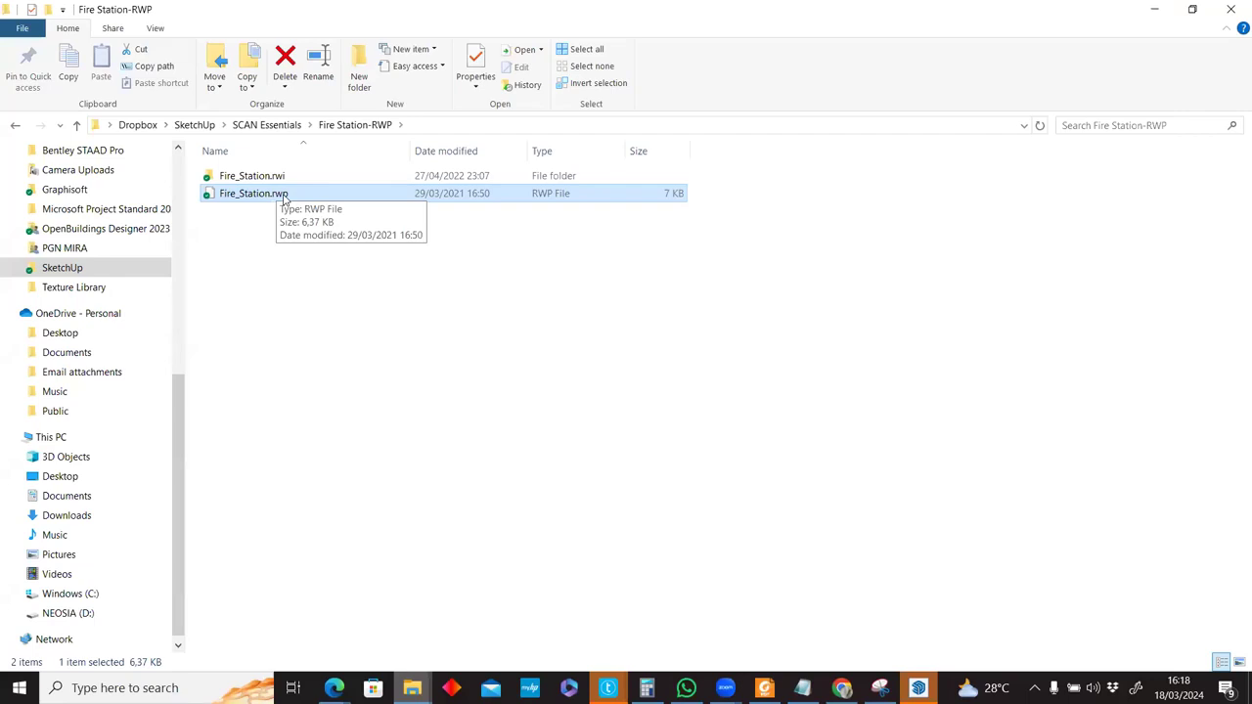
double_click(352, 180)
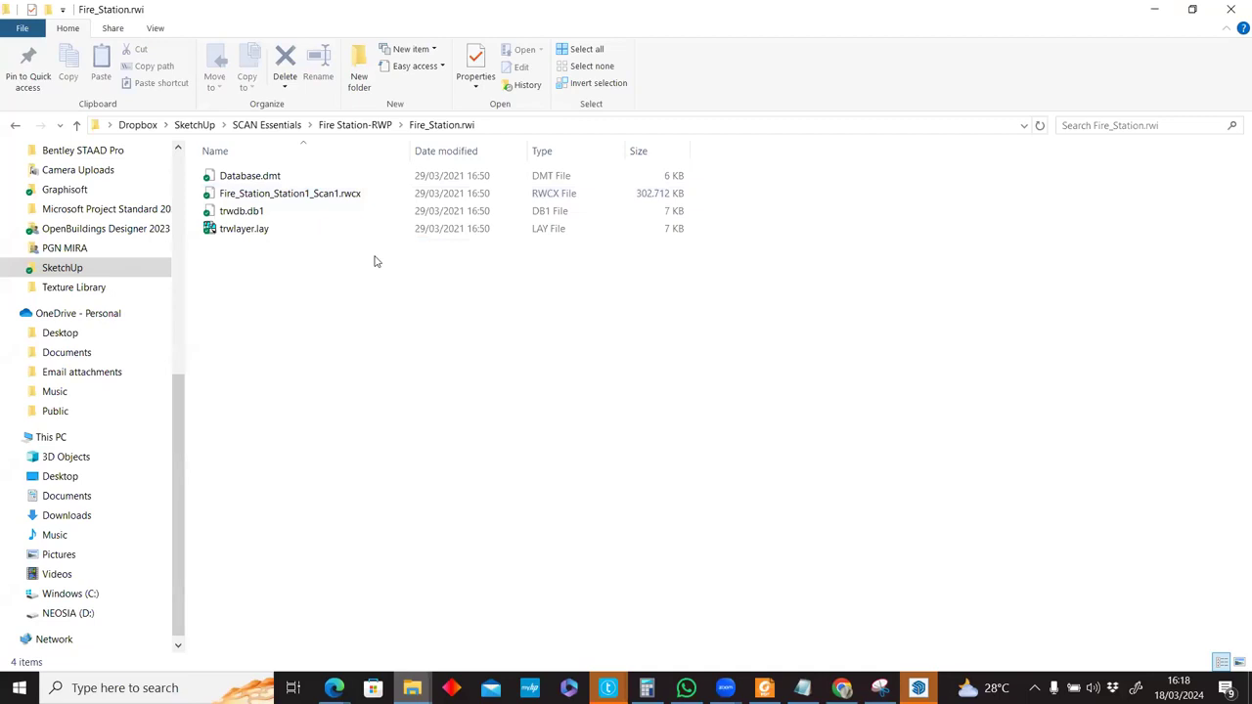
click(382, 125)
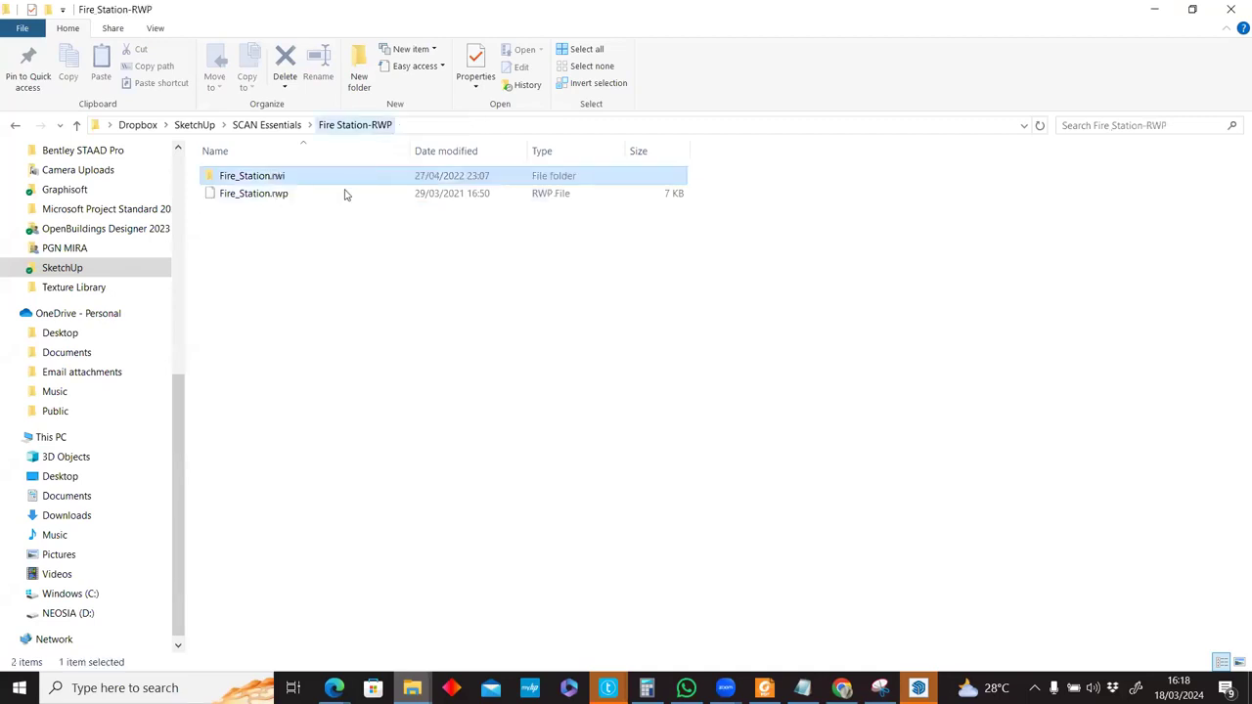
click(634, 284)
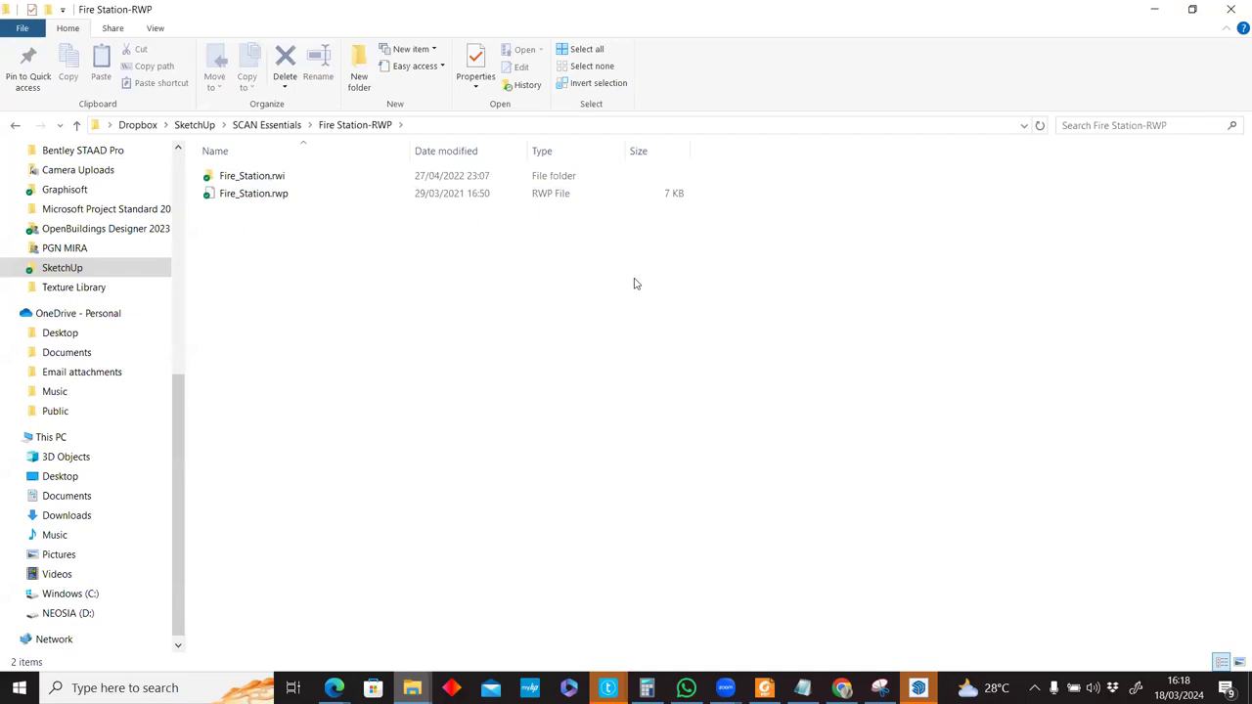
click(294, 200)
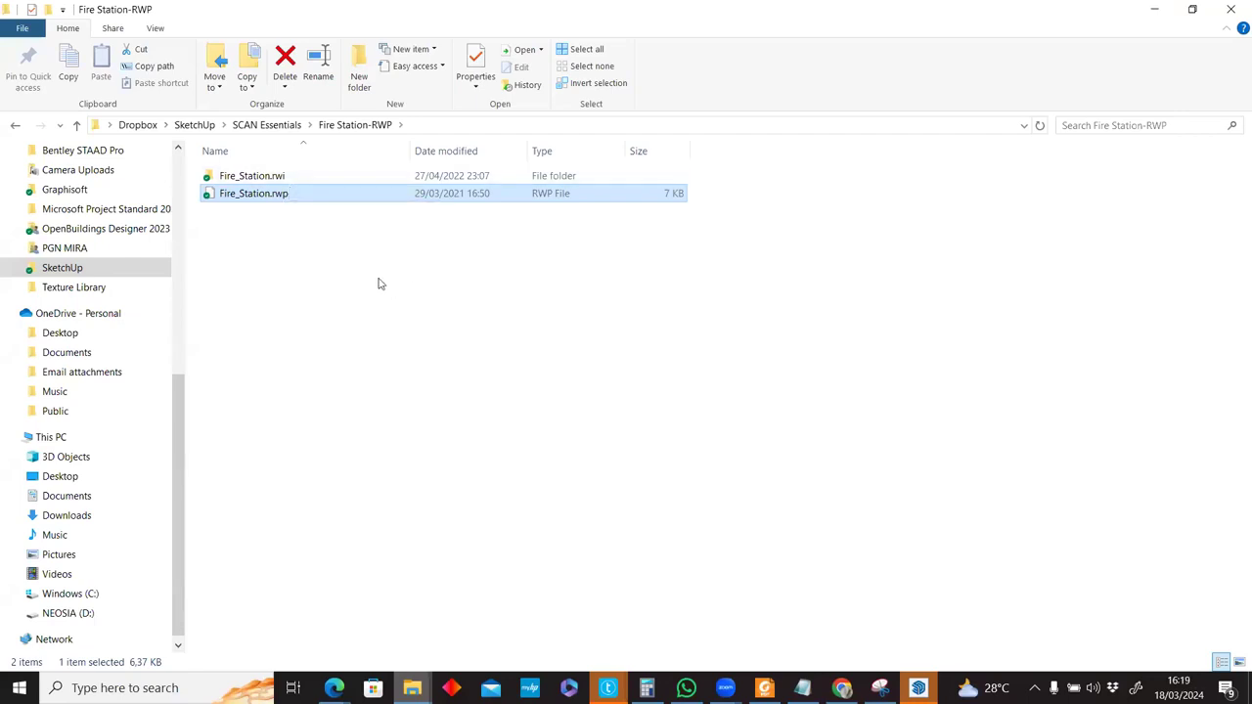
click(291, 128)
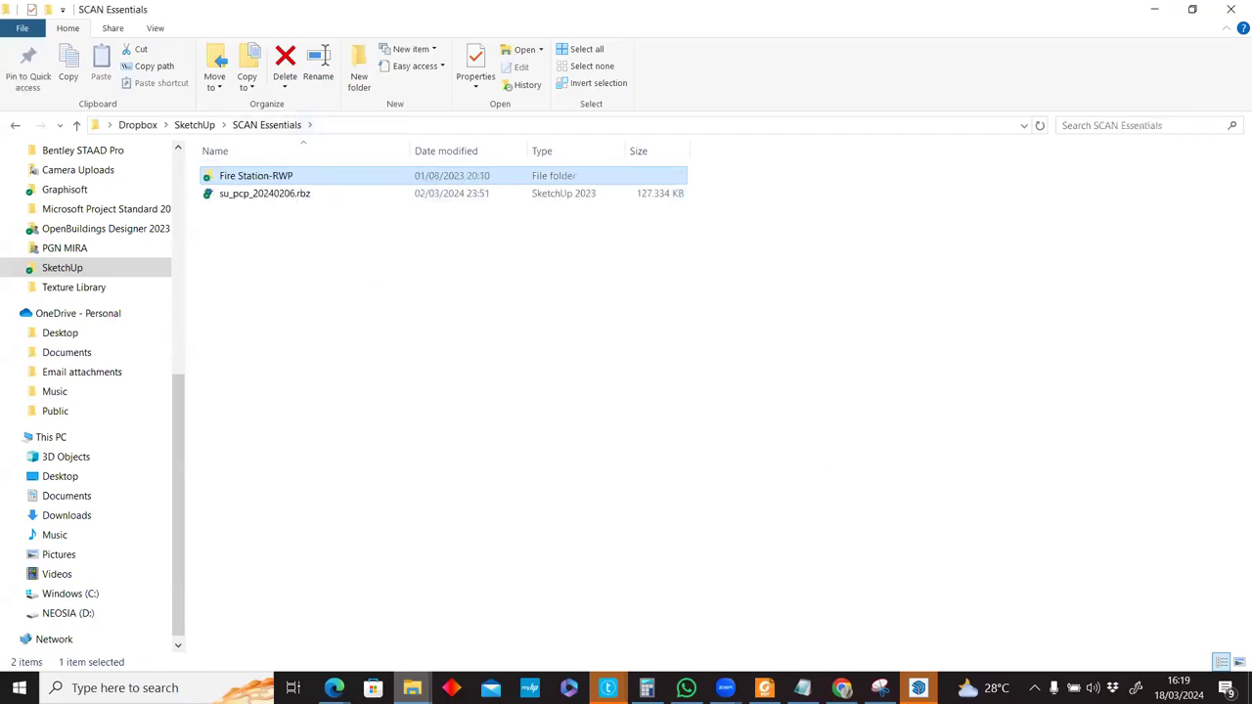
Open SketchUp's File > Import dialog and expand its list of file types.
click(919, 687)
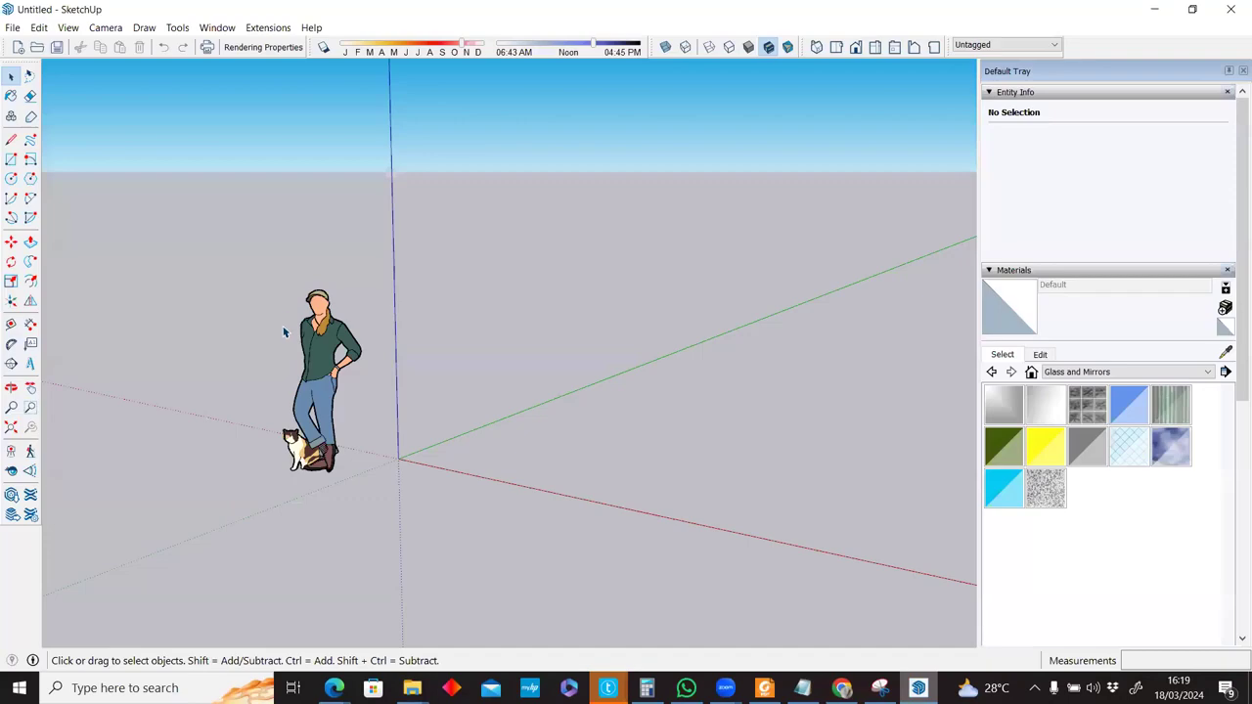
click(13, 28)
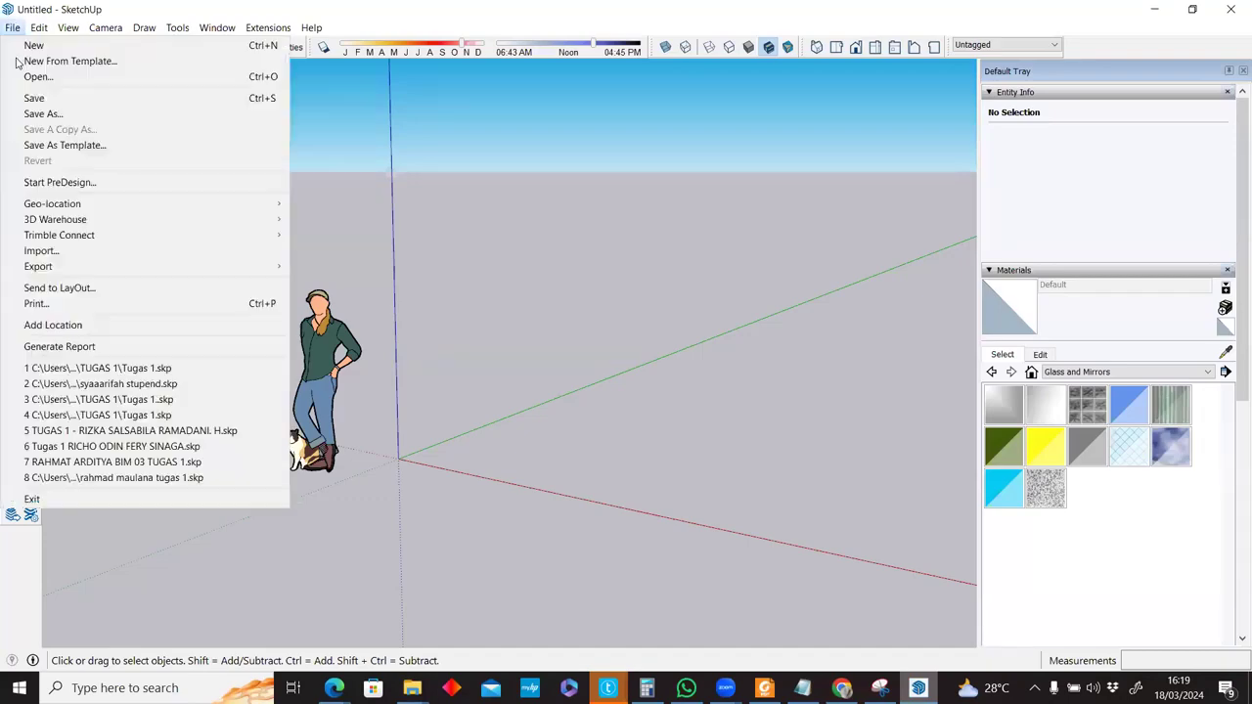
click(42, 250)
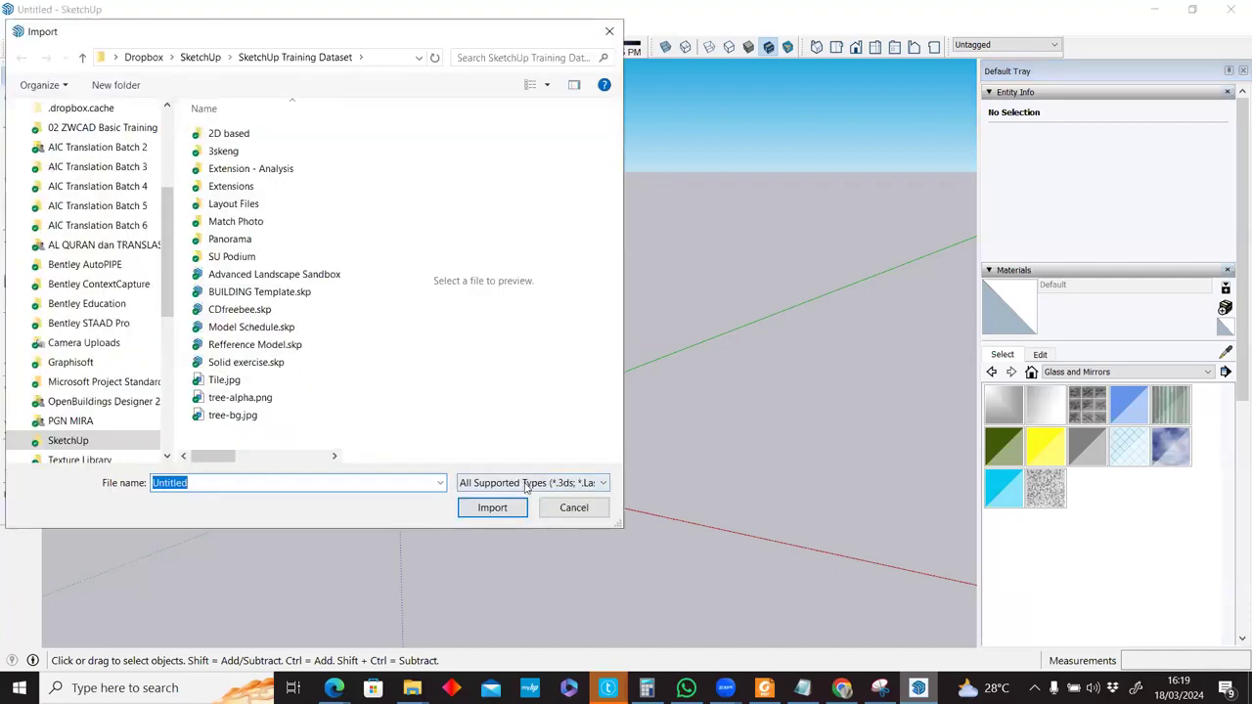
click(526, 483)
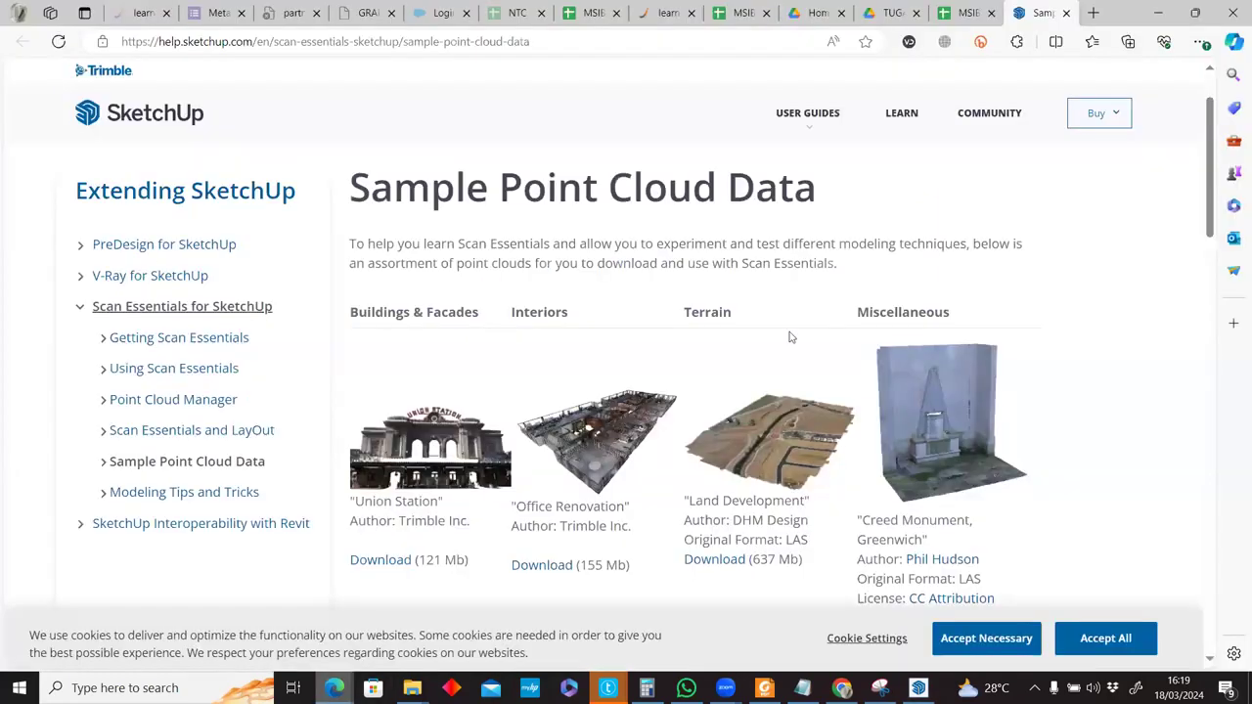
Scroll to the Calais and Museum samples, then reopen SketchUp's Import file-type list.
scroll(636, 538, down, 3)
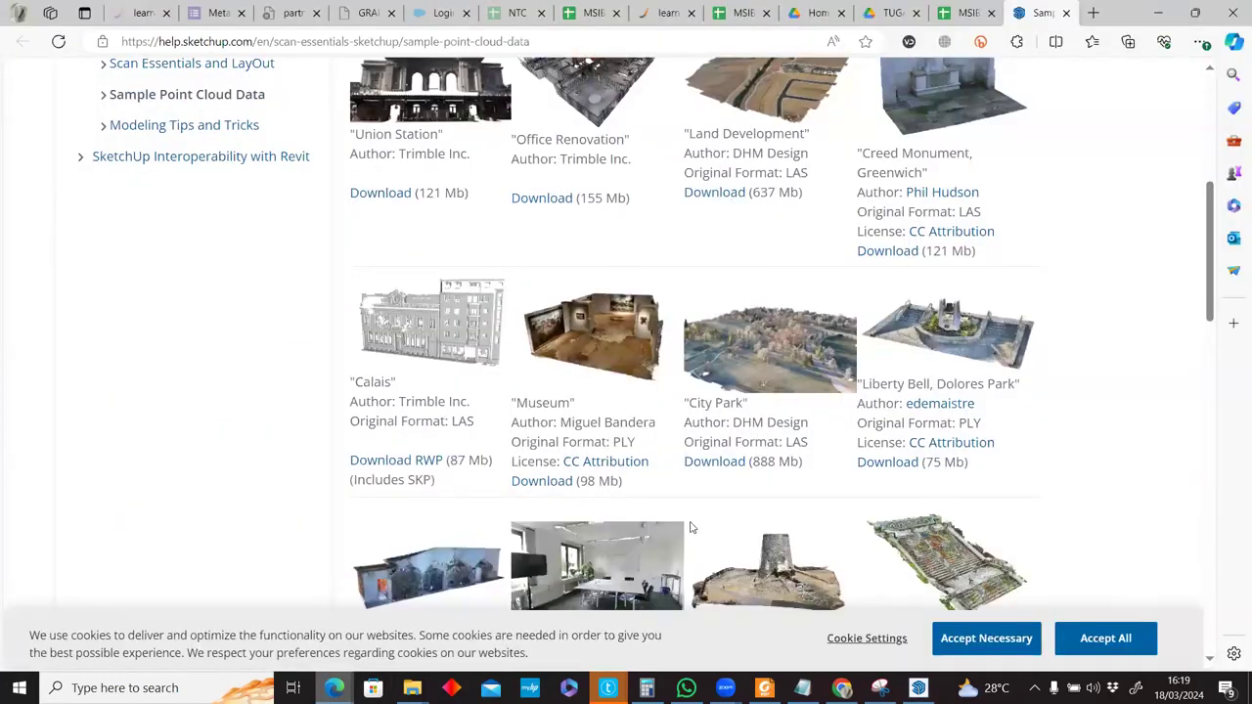
key(alt+Tab)
click(550, 483)
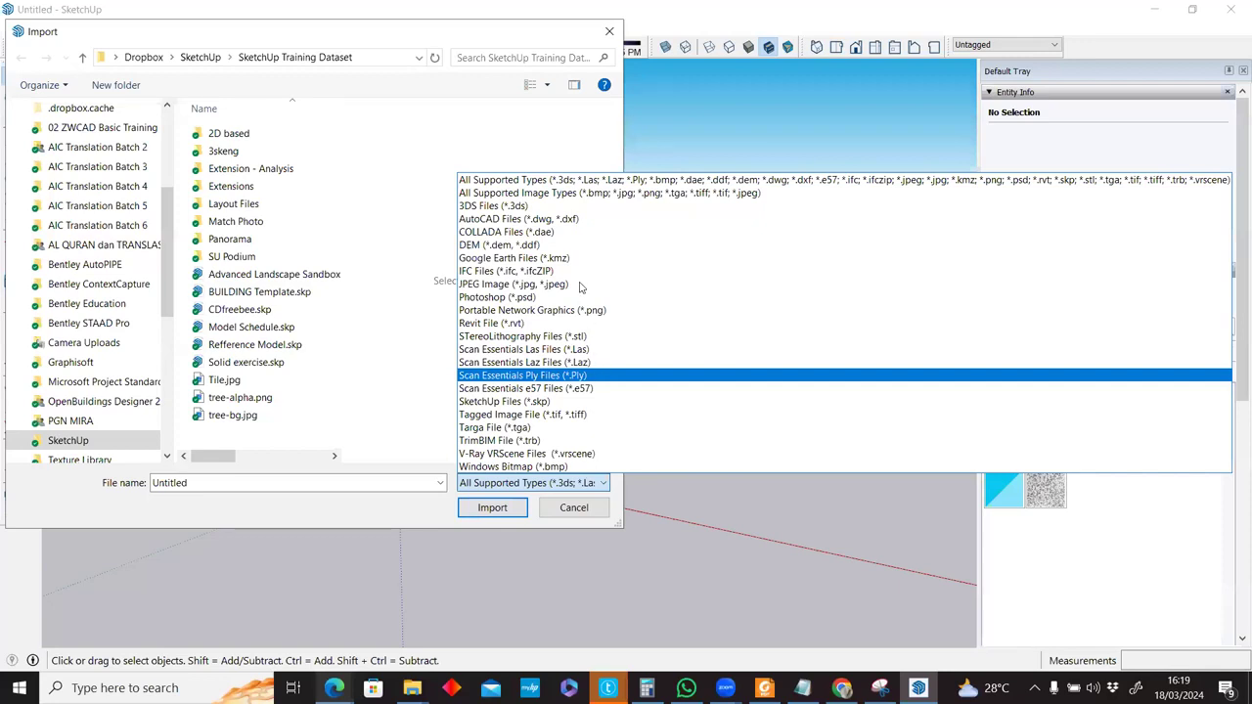
Cancel the import and float the Trimble Scan Essentials toolbar over the model.
click(586, 512)
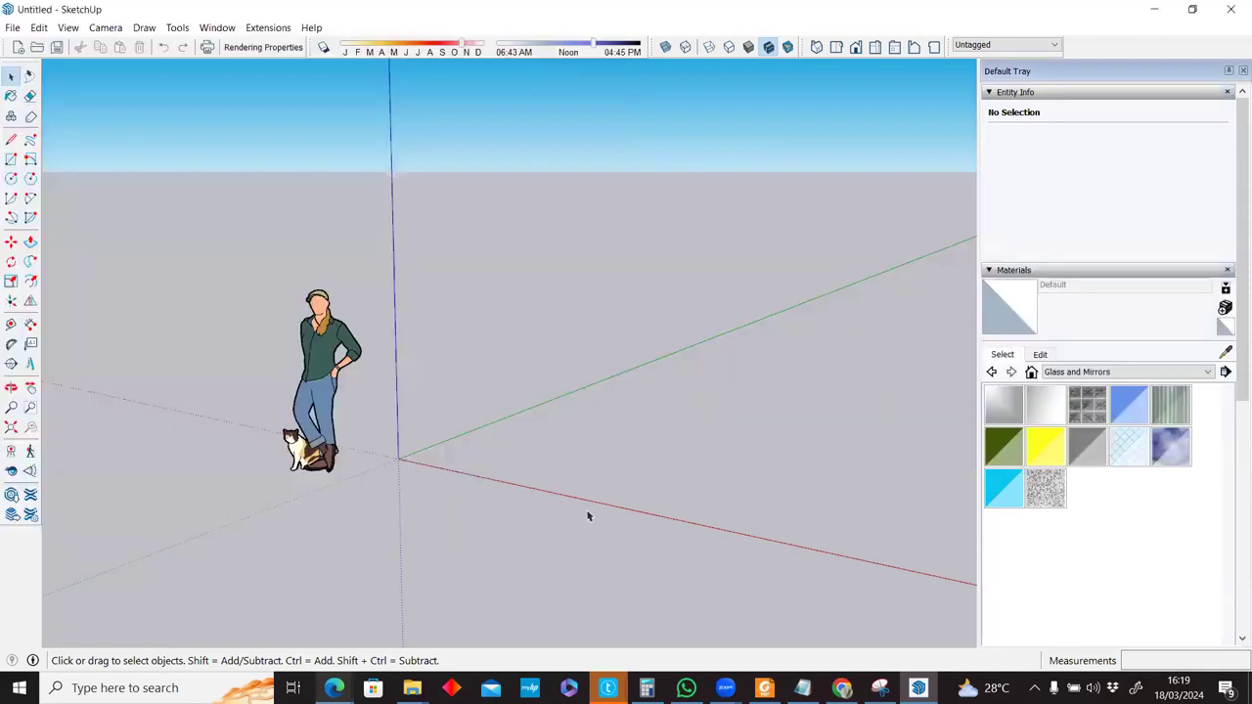
right_click(370, 55)
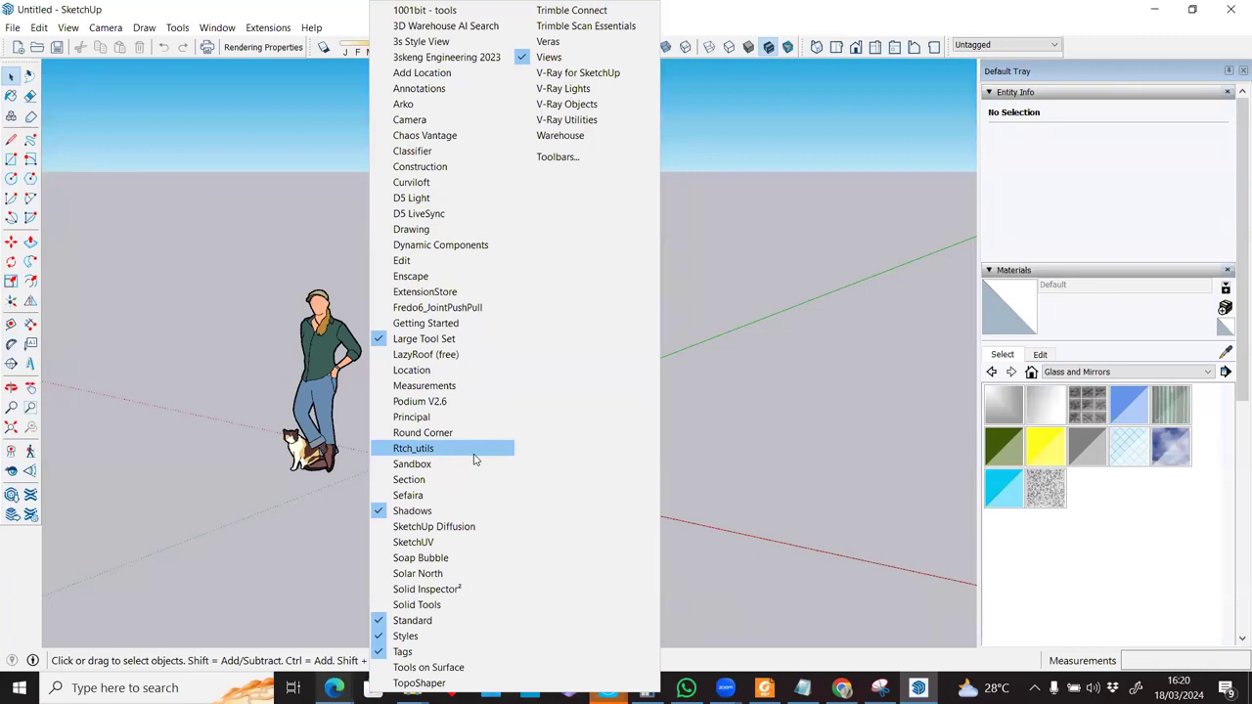
click(587, 27)
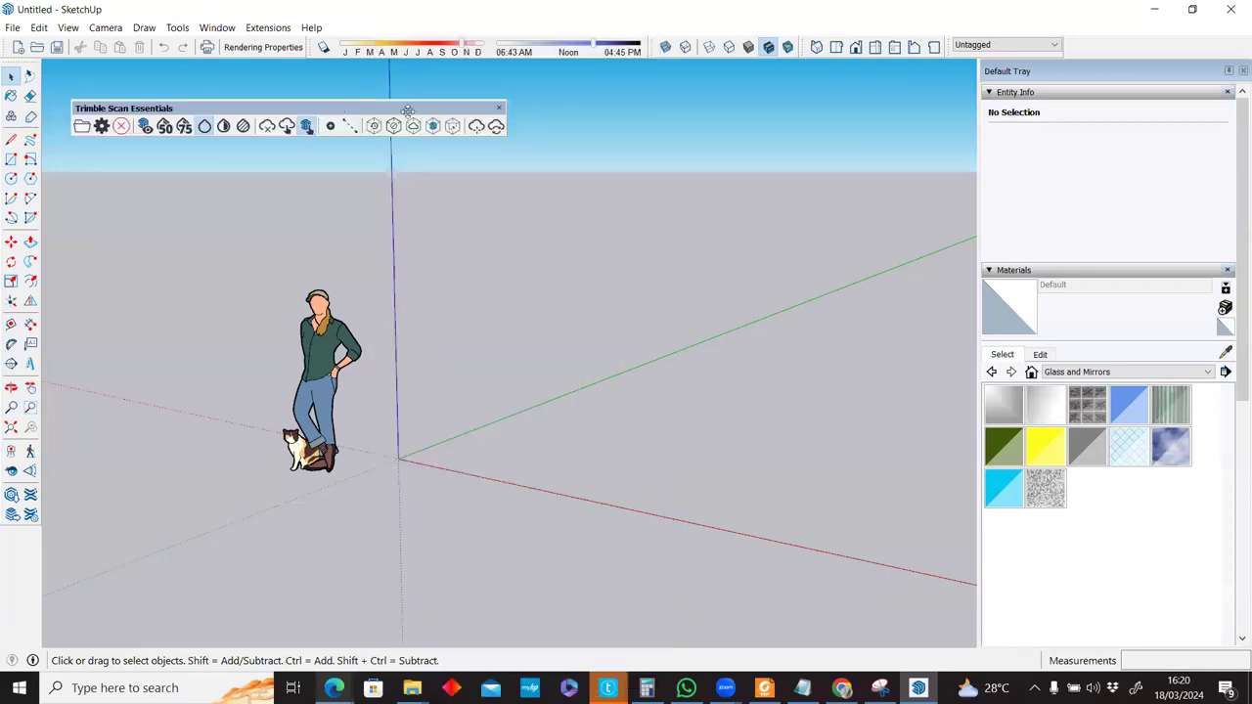
drag(382, 154, 384, 160)
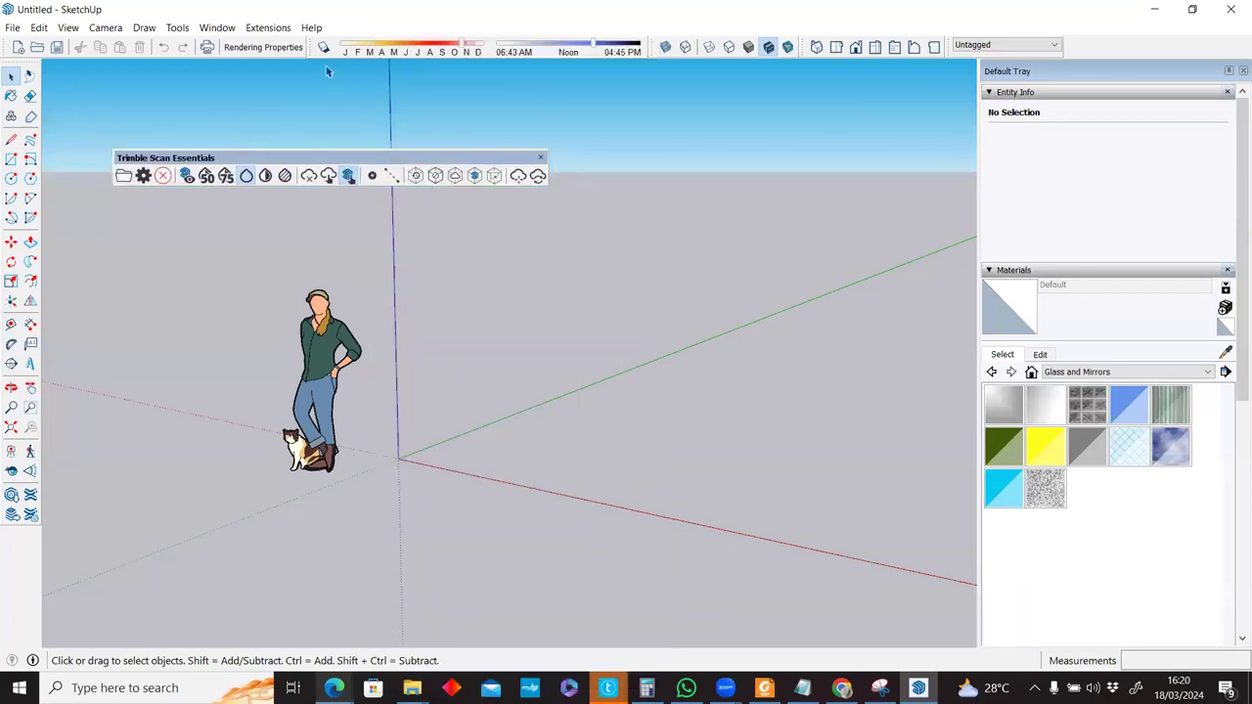
Bring up SketchUp's Extensions menu.
right_click(543, 36)
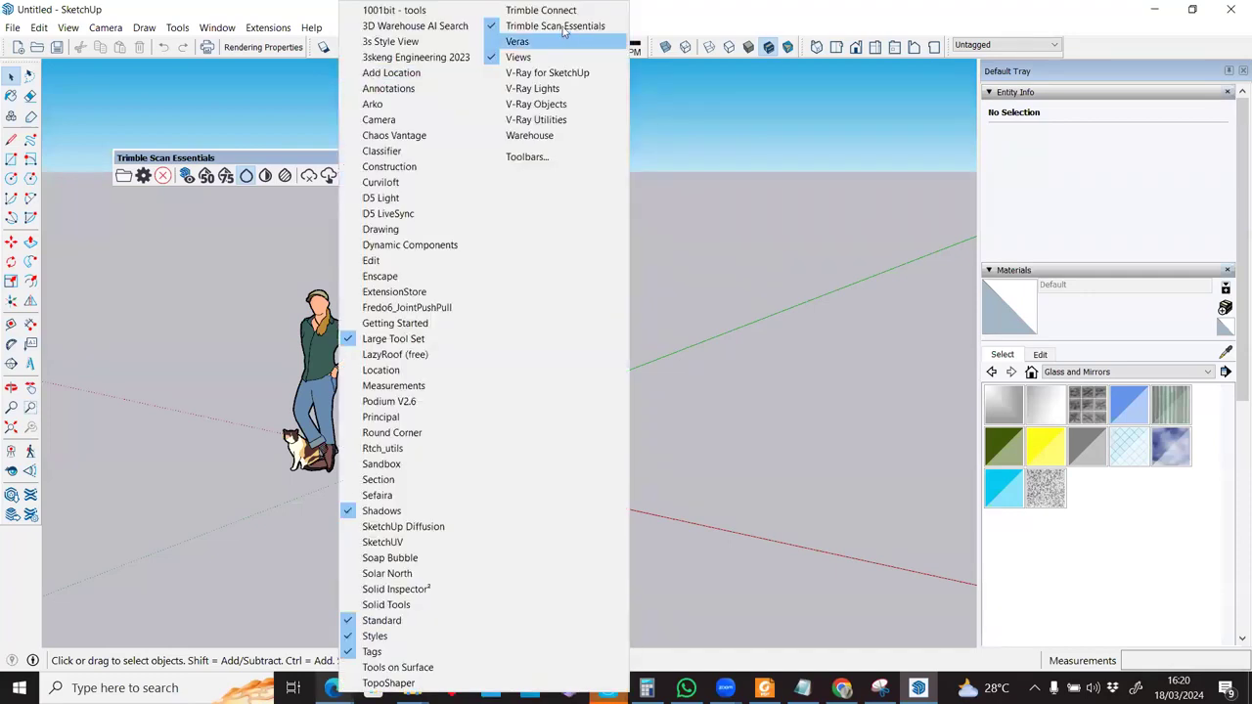
click(258, 29)
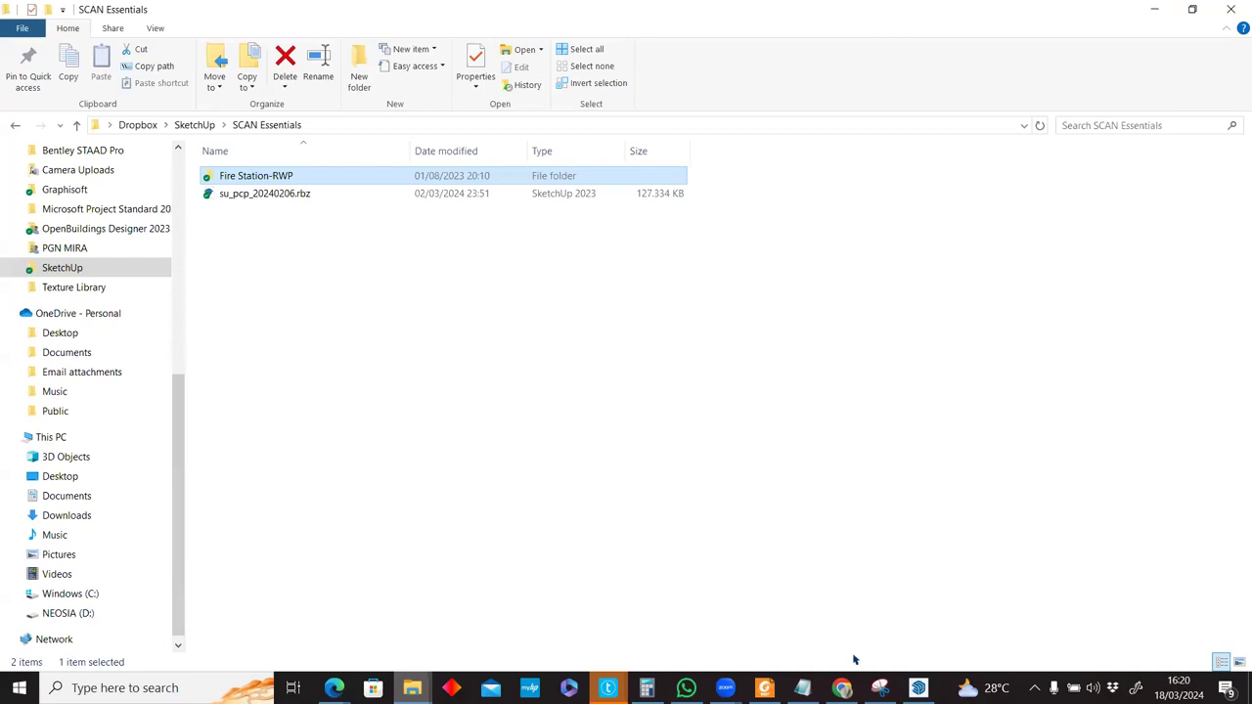
click(917, 687)
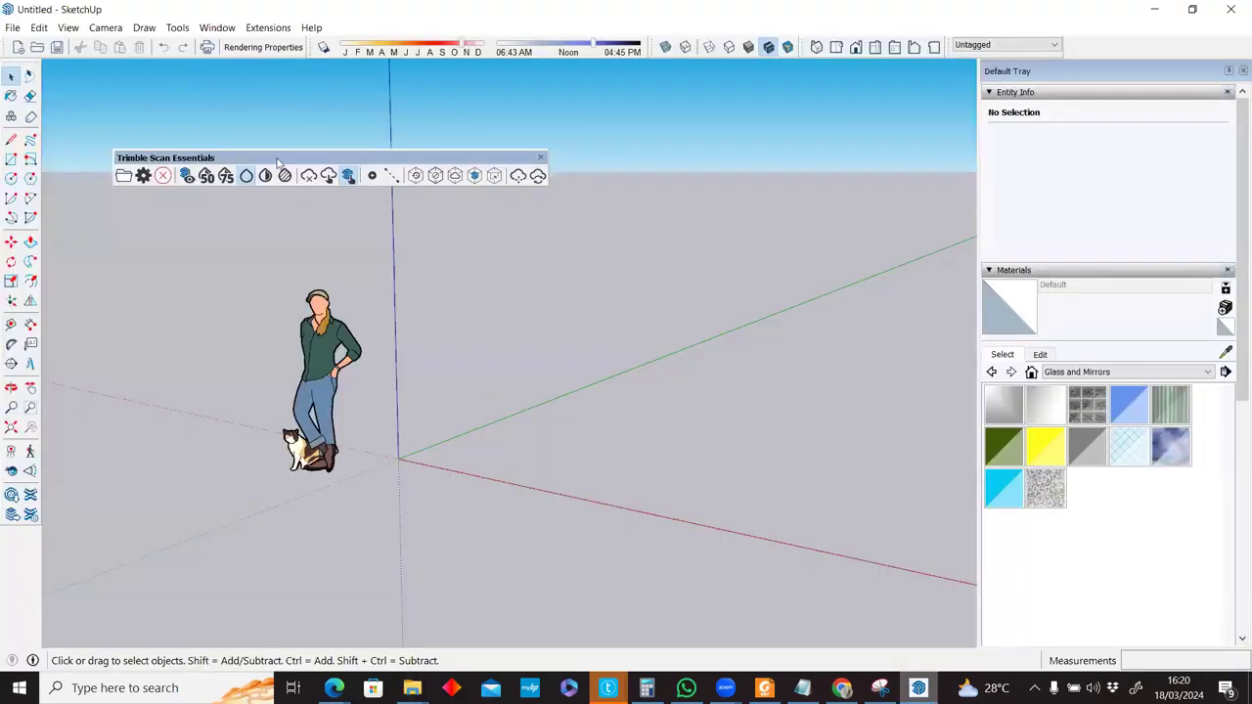
click(267, 30)
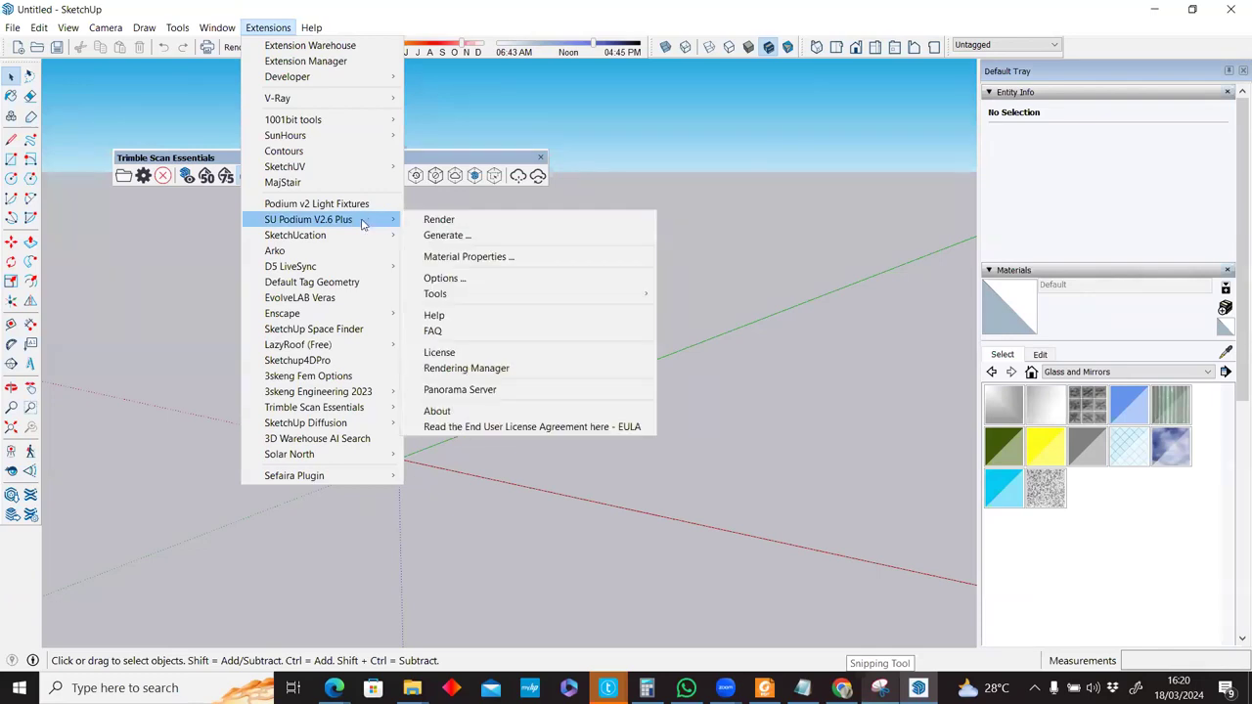
Review the Trimble Scan Essentials details in the Extension Manager, then close it.
click(350, 63)
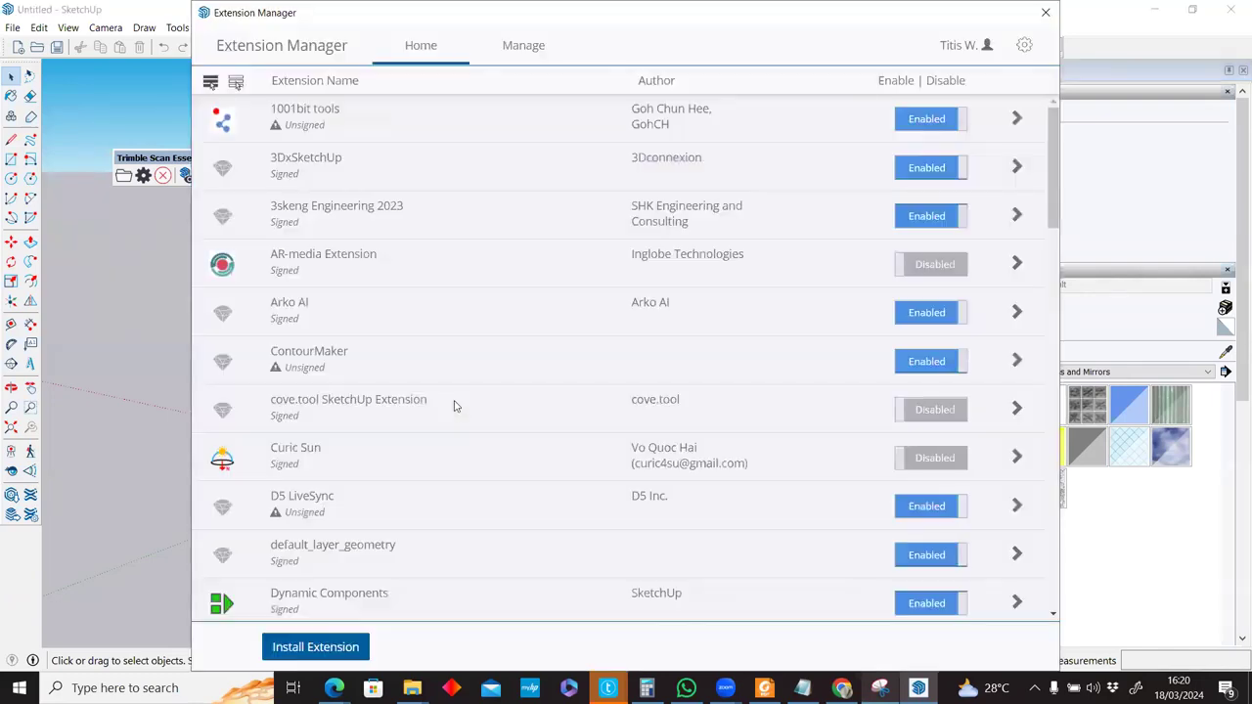
scroll(454, 406, down, 10)
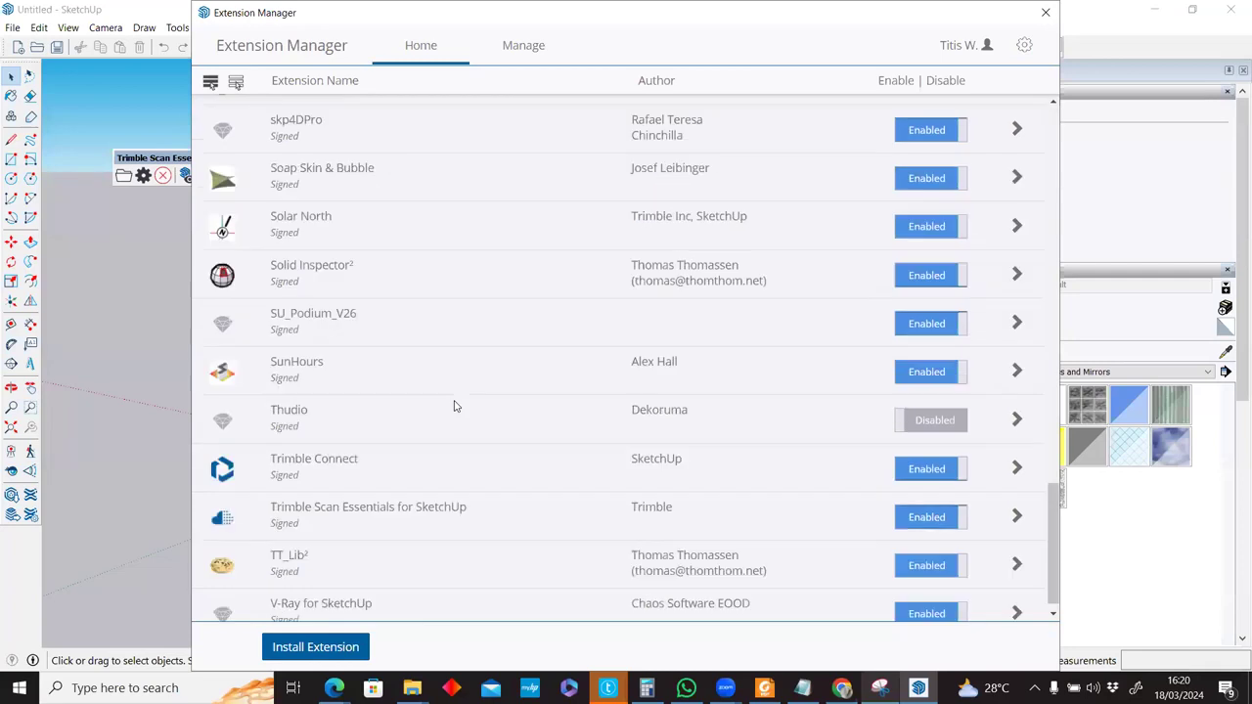
click(1017, 500)
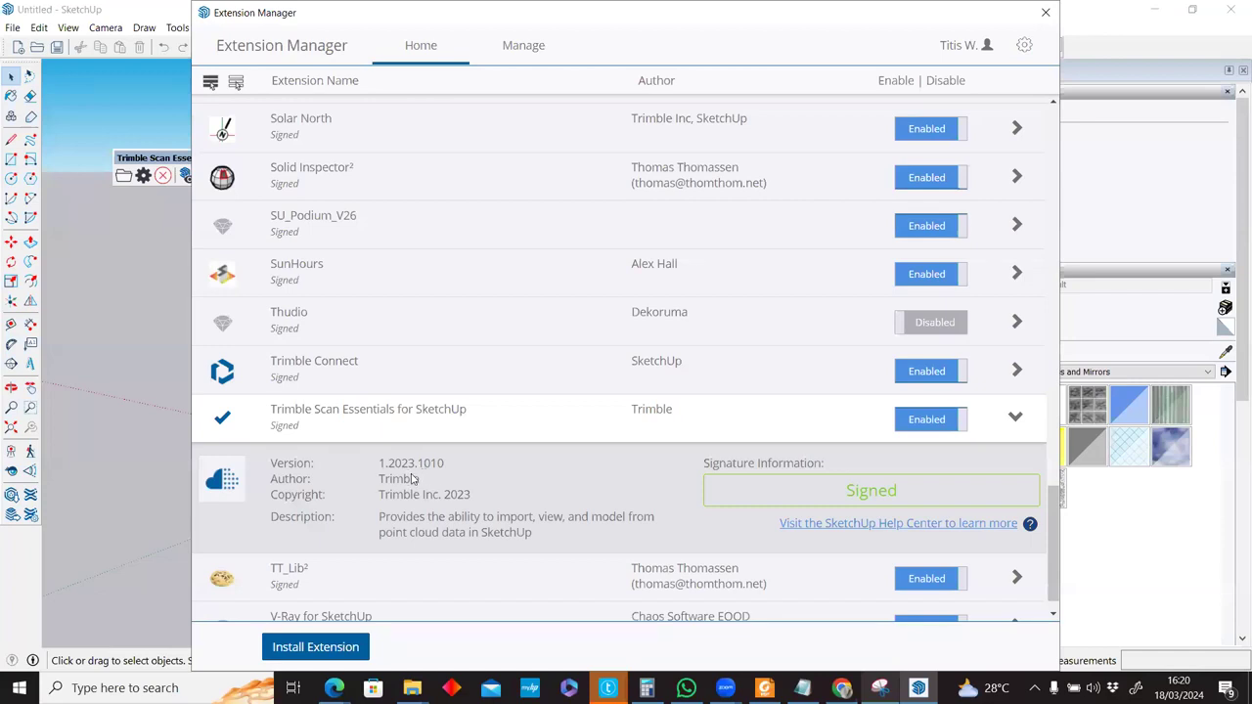
scroll(410, 489, down, 1)
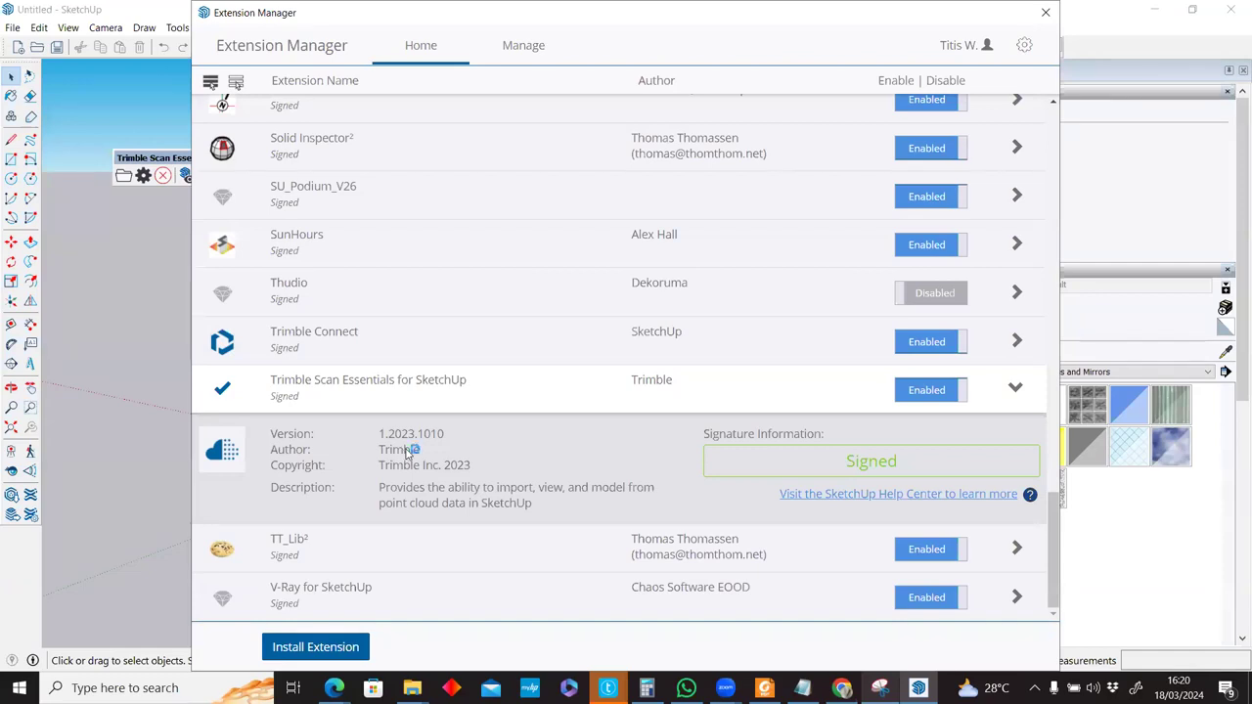
click(1044, 13)
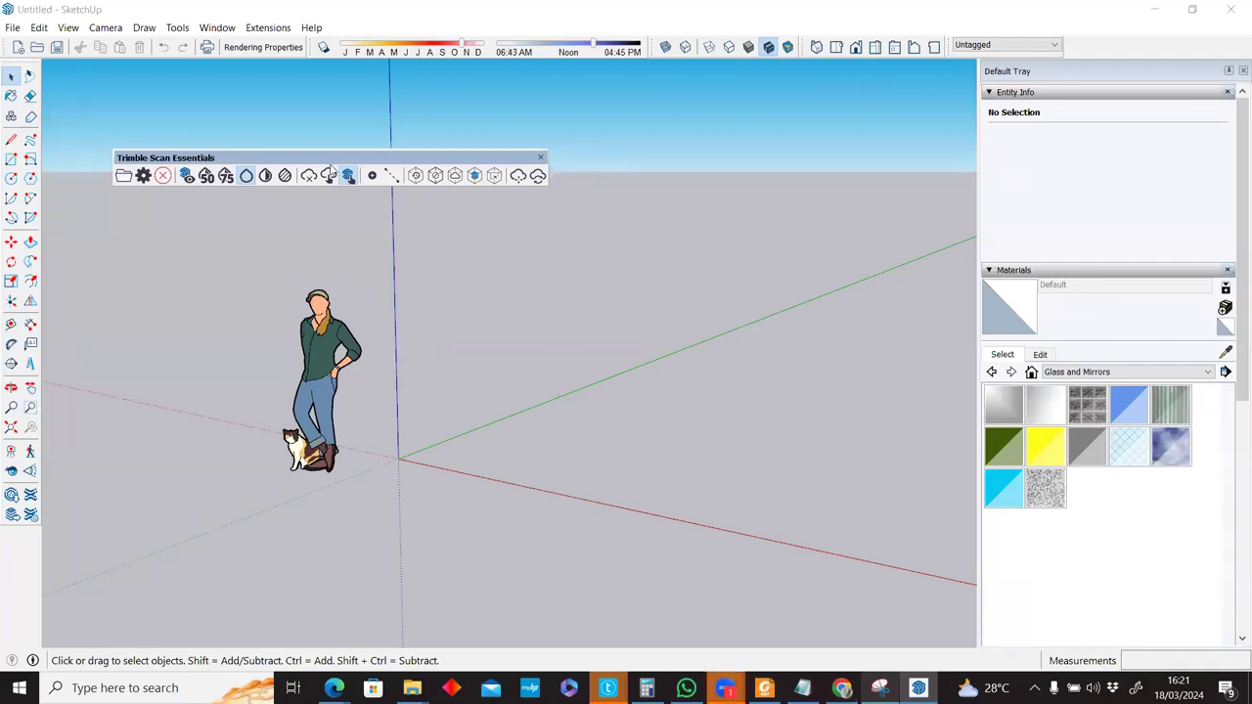
Verify in the Extension Manager that Trimble Scan Essentials for SketchUp is enabled, then close the manager.
click(259, 28)
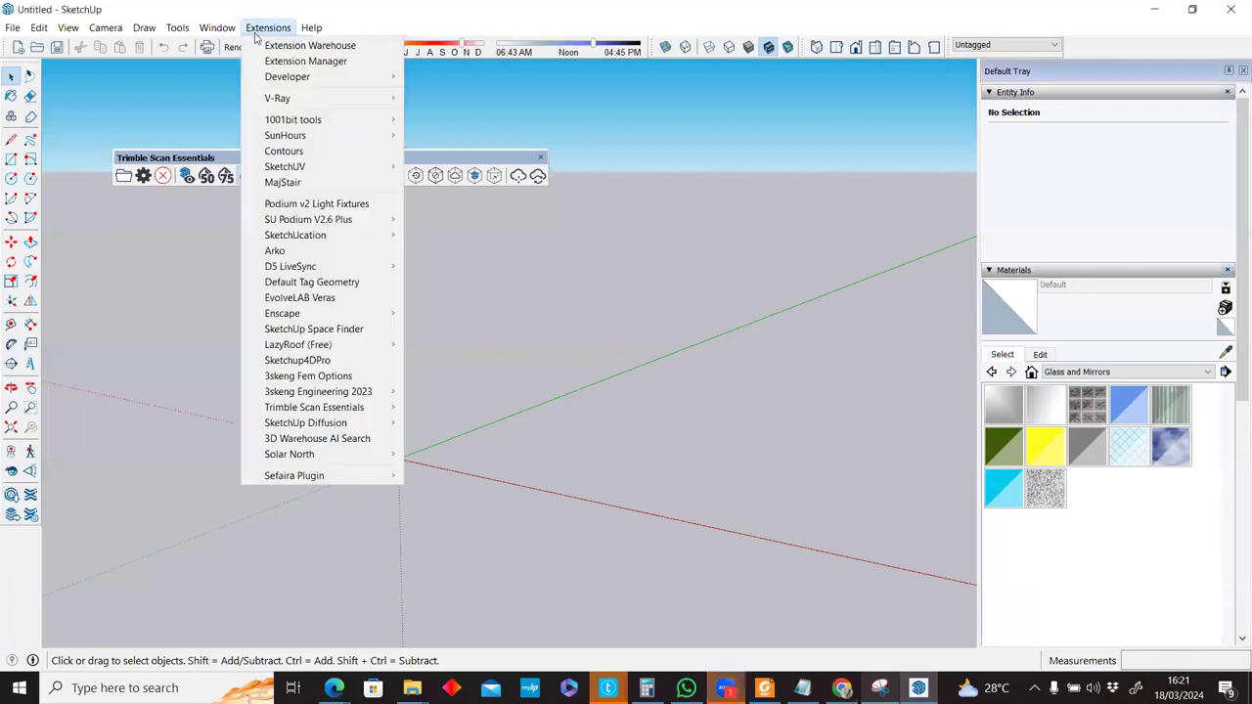
click(270, 61)
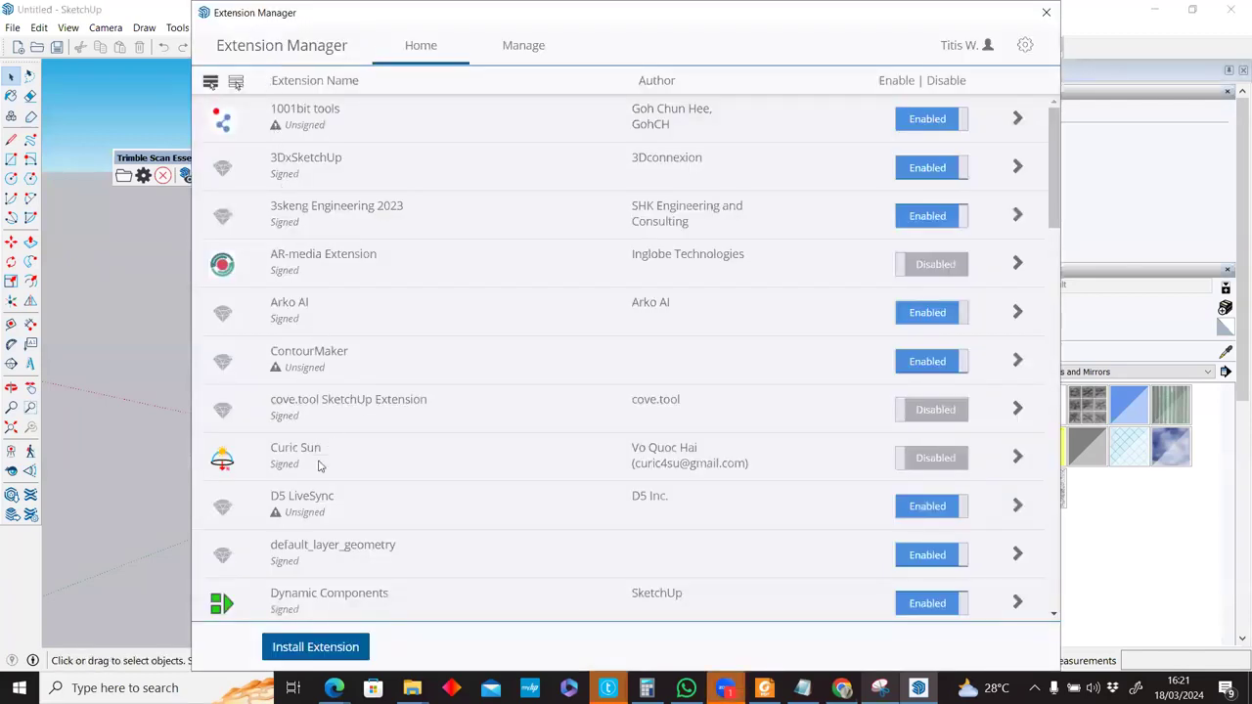
click(323, 654)
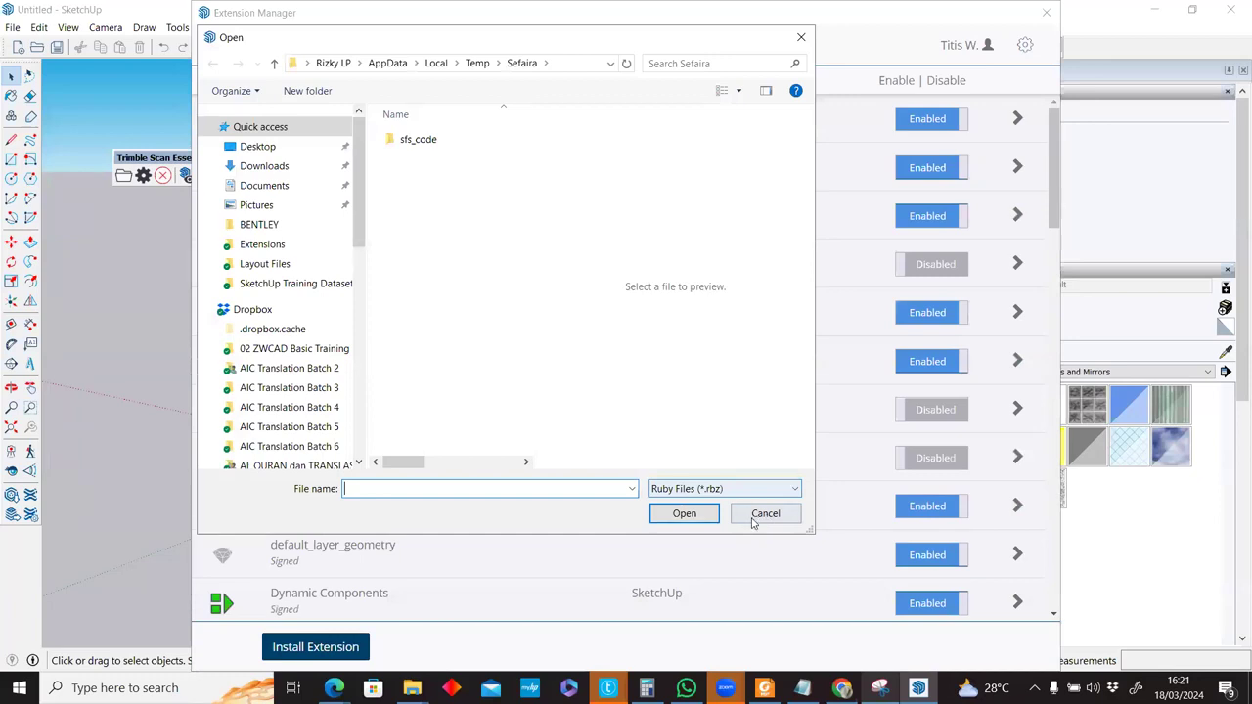
click(751, 518)
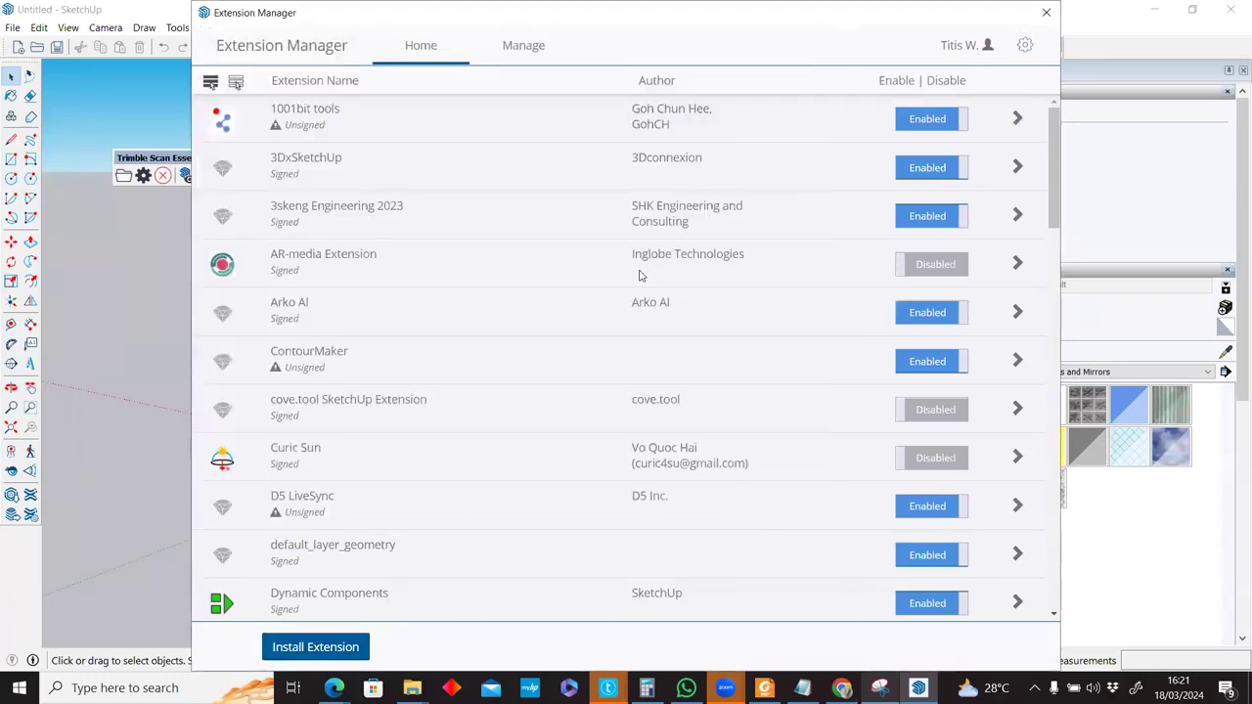
scroll(594, 323, down, 4)
scroll(595, 323, down, 10)
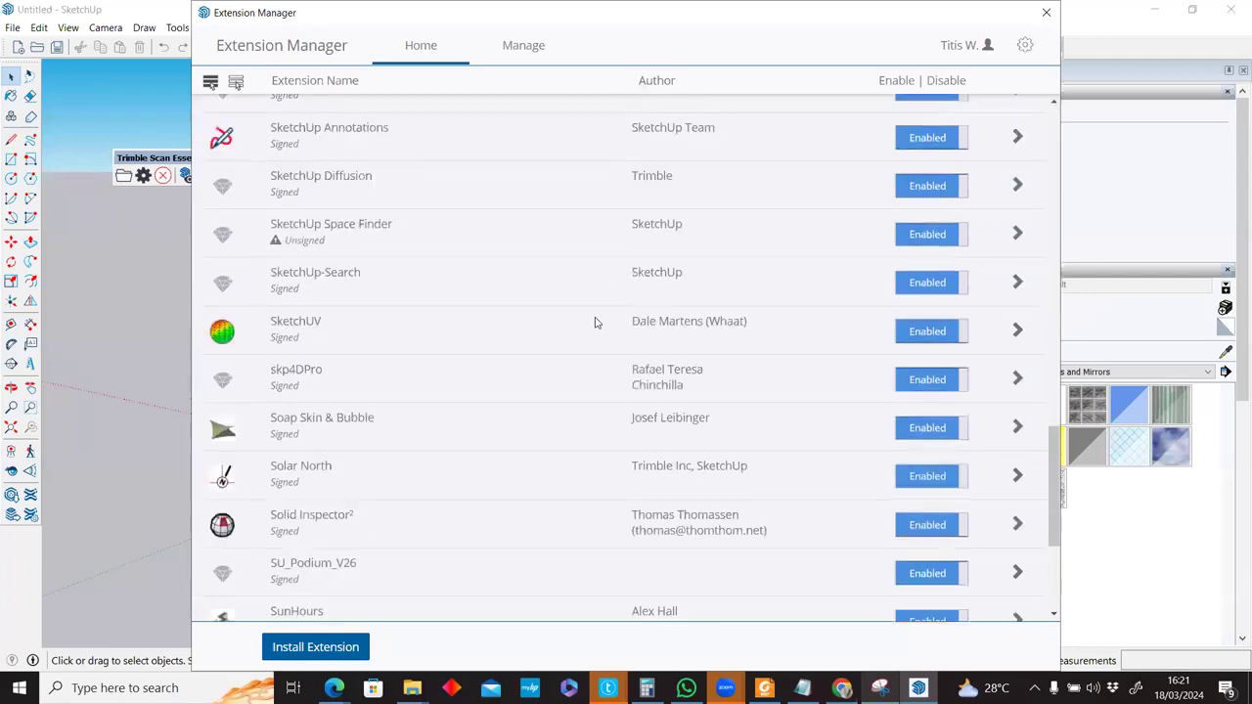
scroll(347, 474, down, 3)
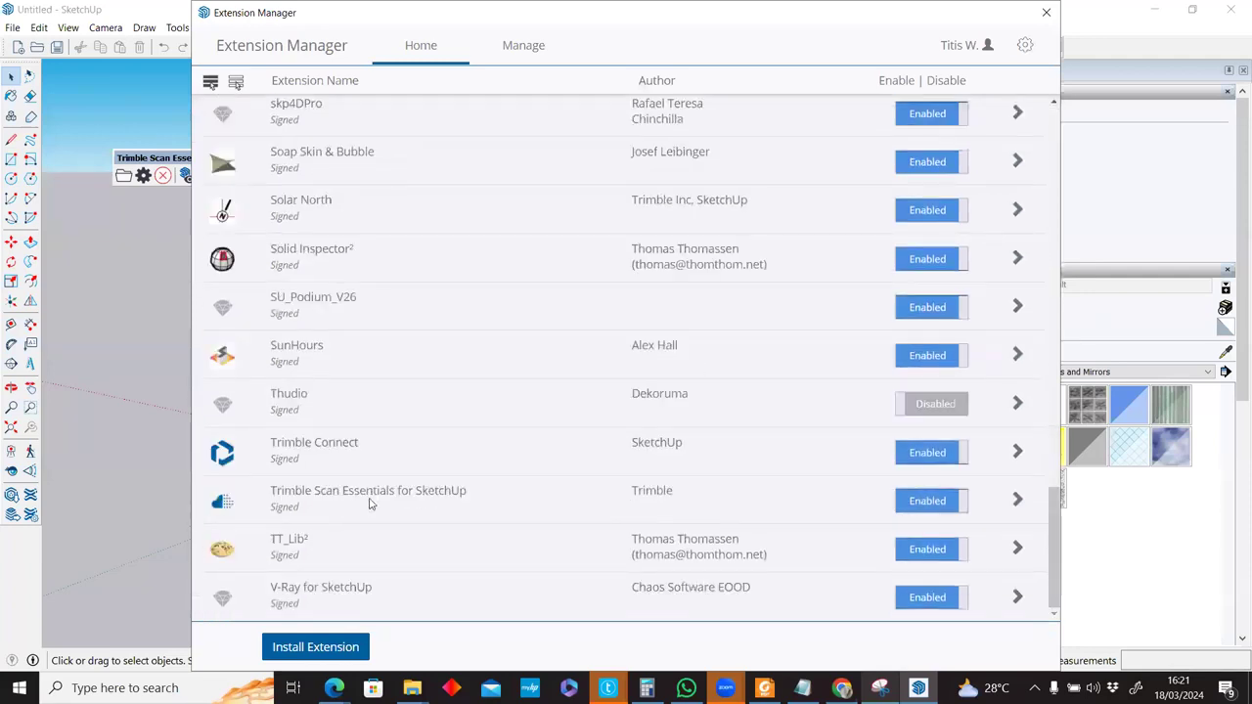
click(493, 504)
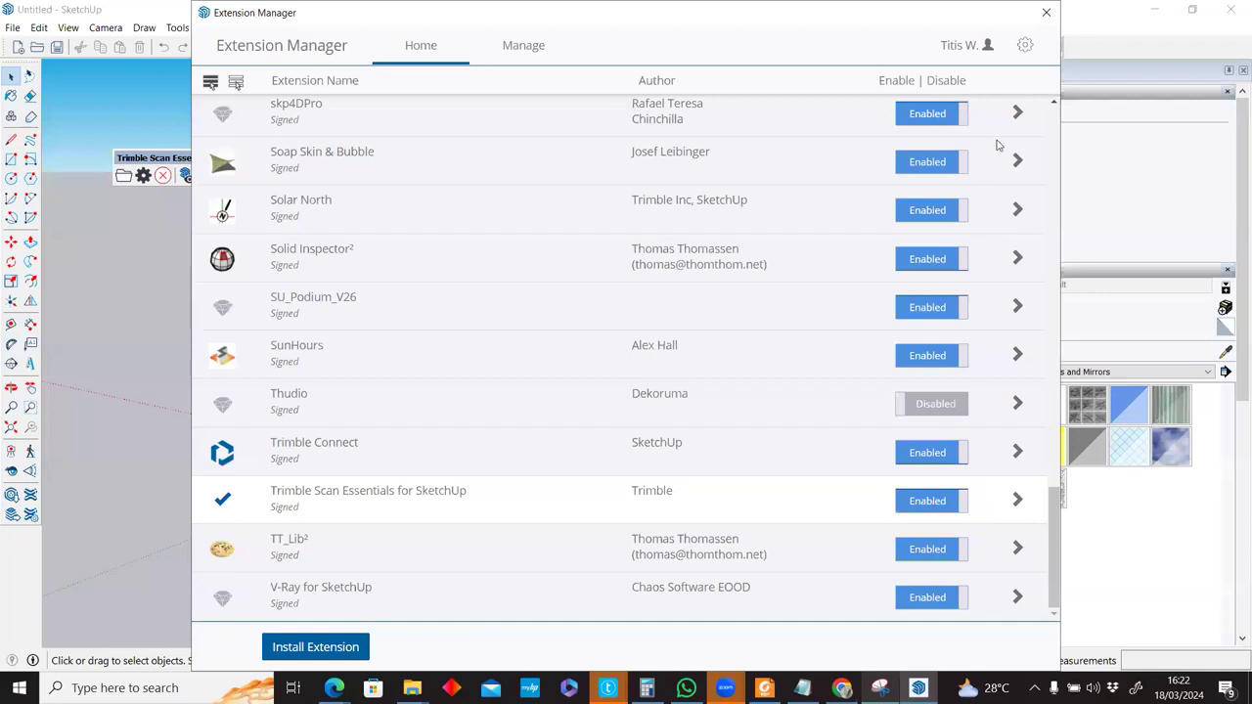
click(1046, 11)
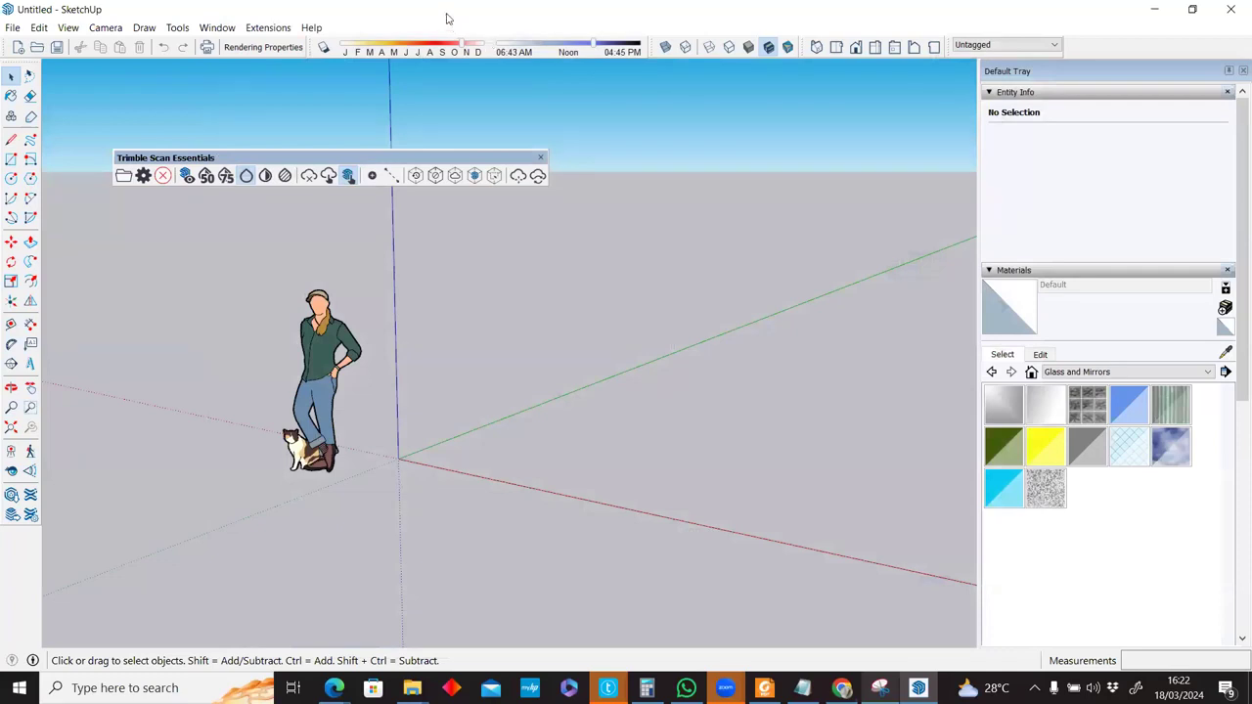
mouse_move(336, 161)
mouse_down()
mouse_move(349, 163)
mouse_move(349, 148)
mouse_move(333, 163)
mouse_up()
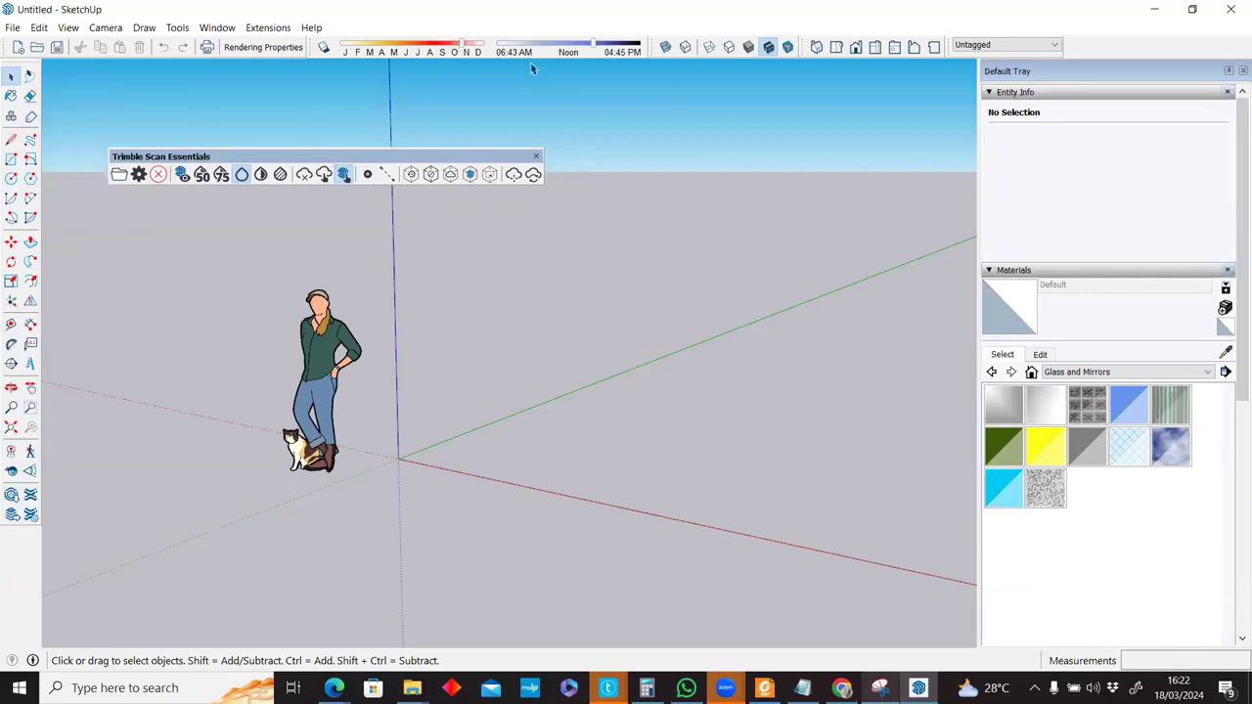
right_click(750, 39)
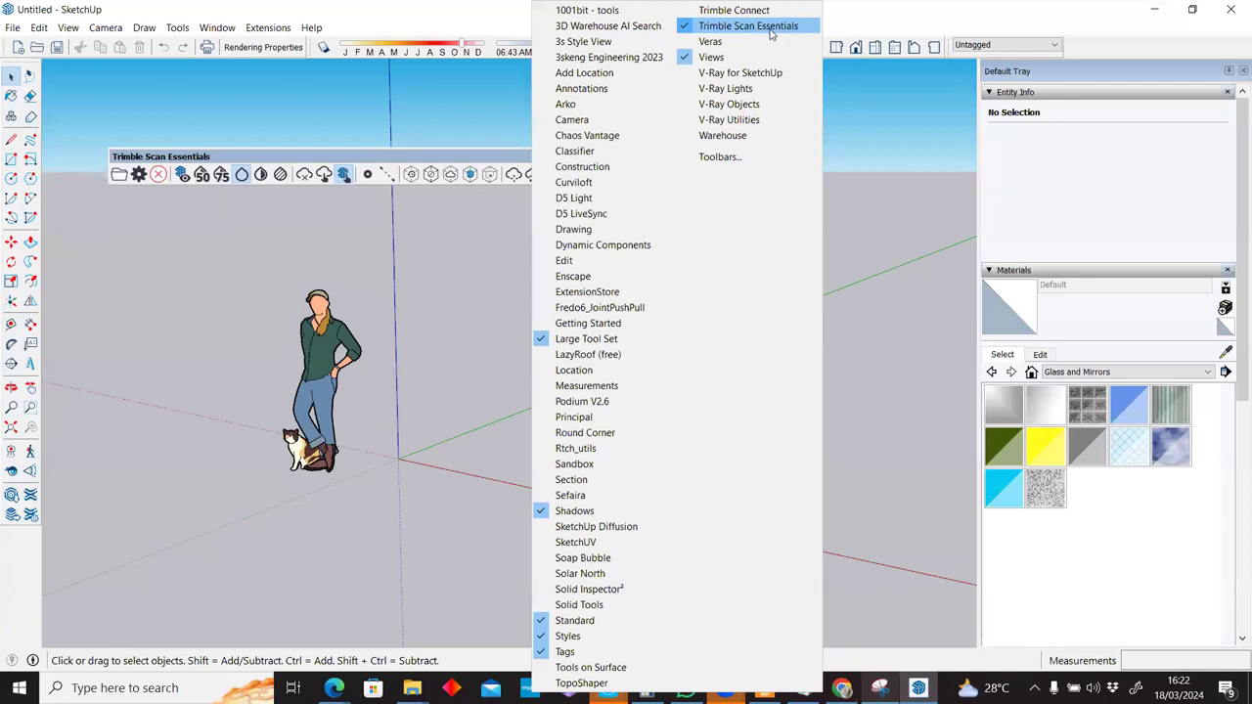
click(893, 20)
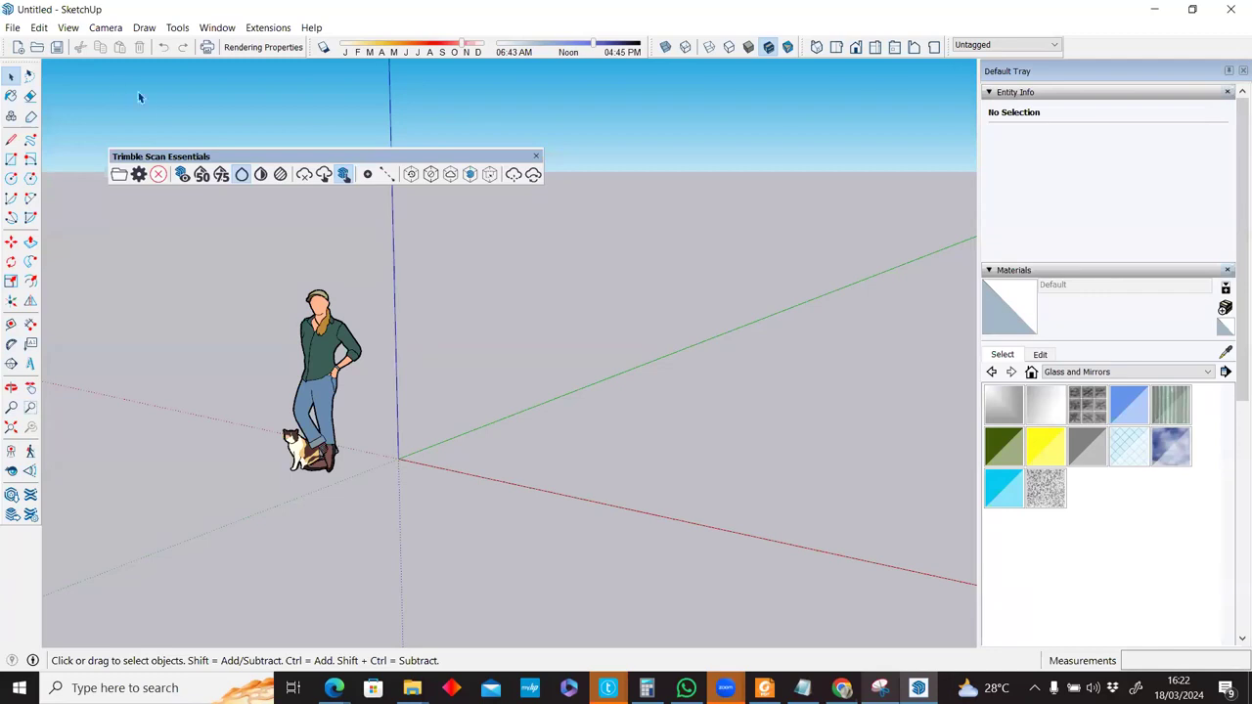
click(314, 29)
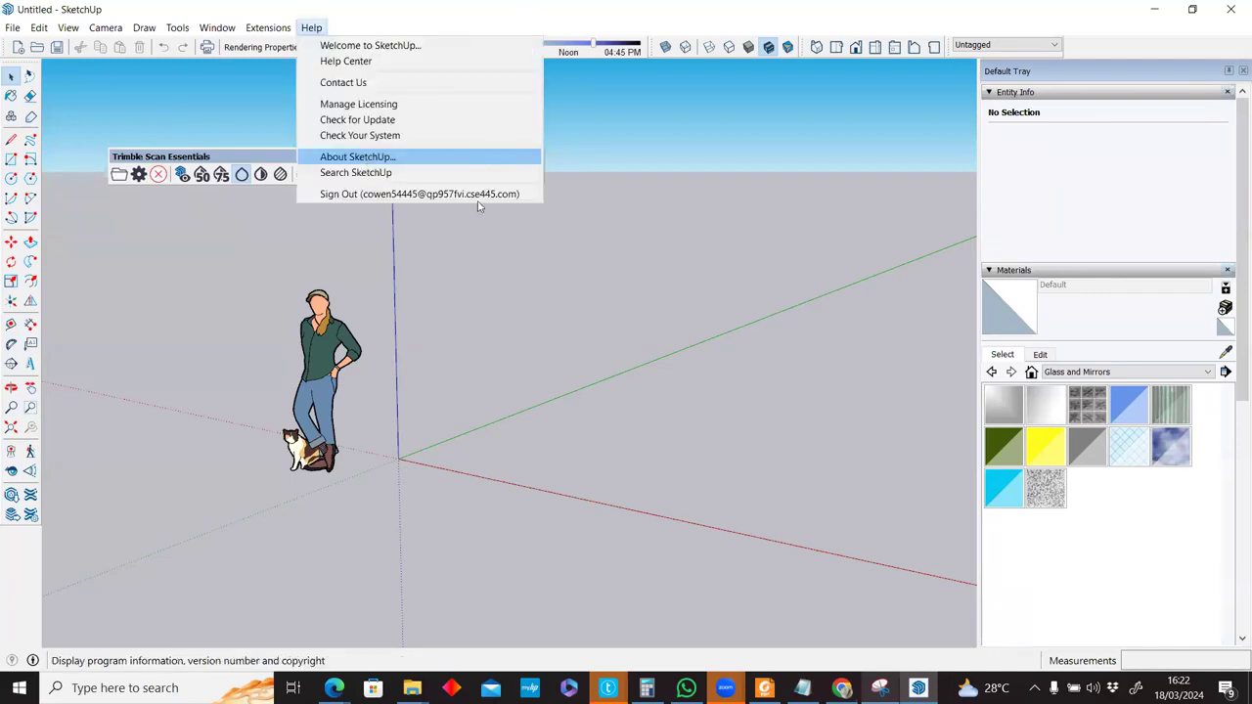
click(605, 238)
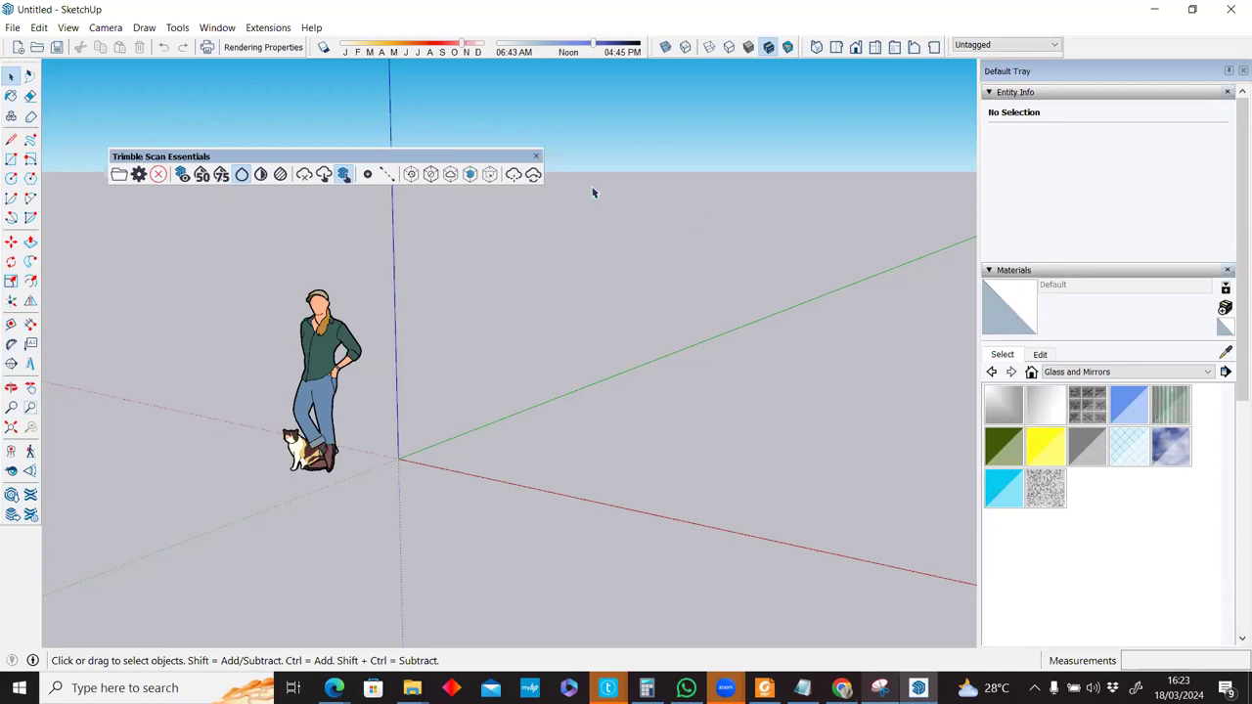
Narrow the Default Tray to widen the view and reposition the Trimble Scan Essentials toolbar up and left.
drag(457, 158, 642, 108)
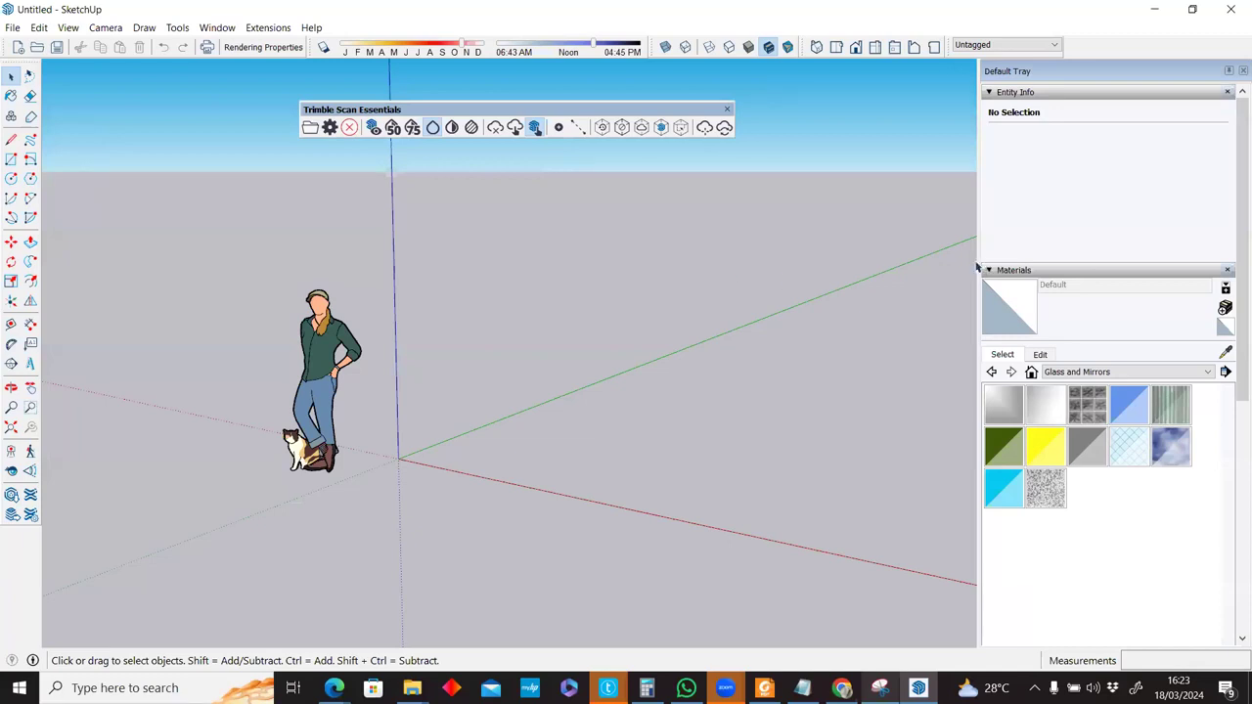
drag(978, 262, 1073, 254)
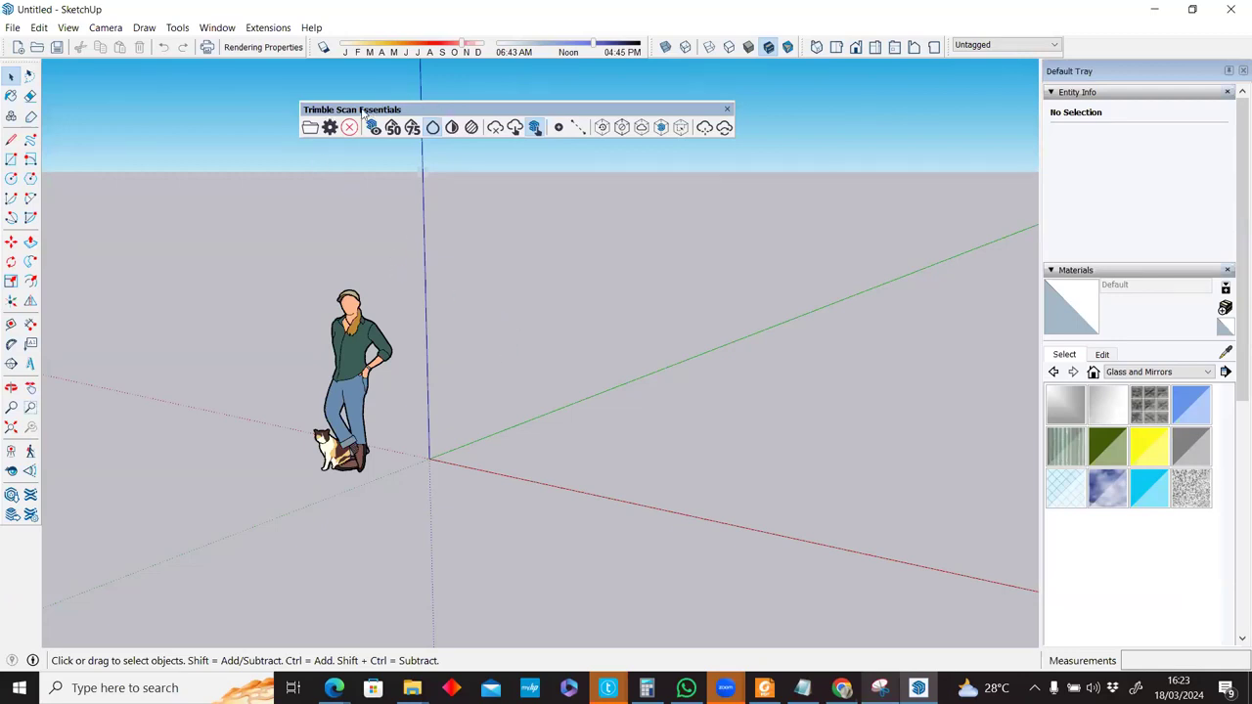
drag(379, 113, 331, 102)
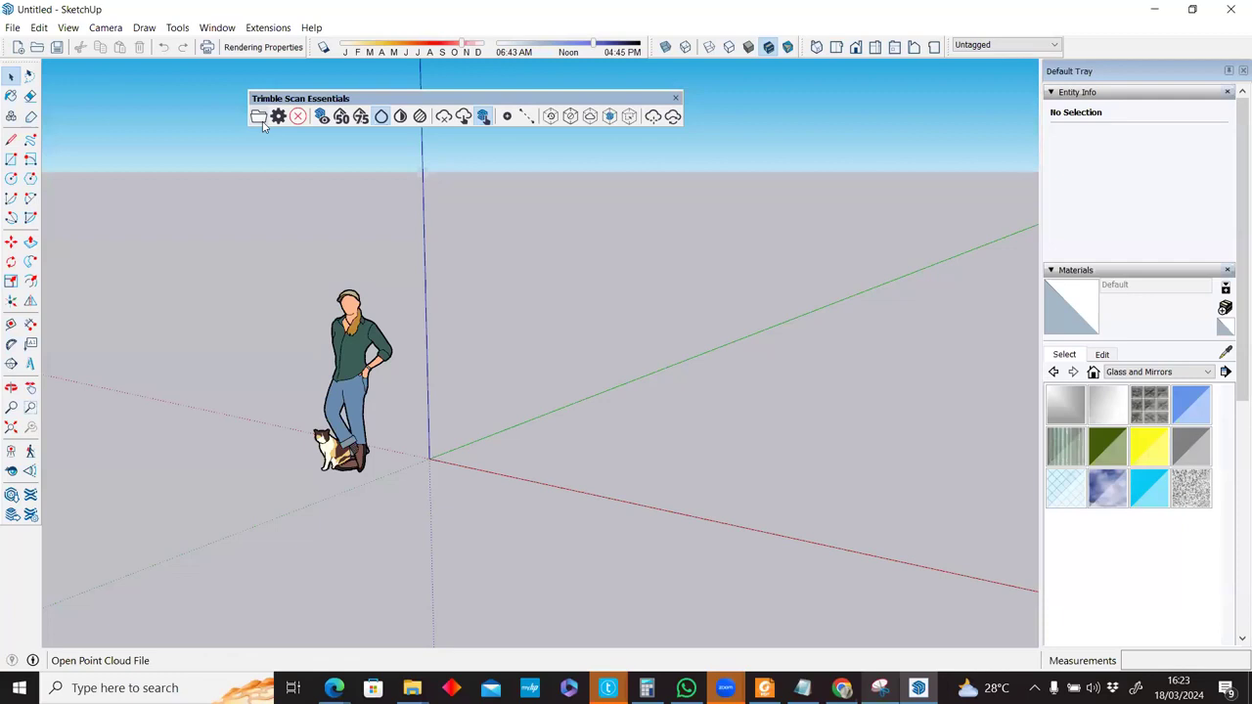
click(13, 28)
click(13, 27)
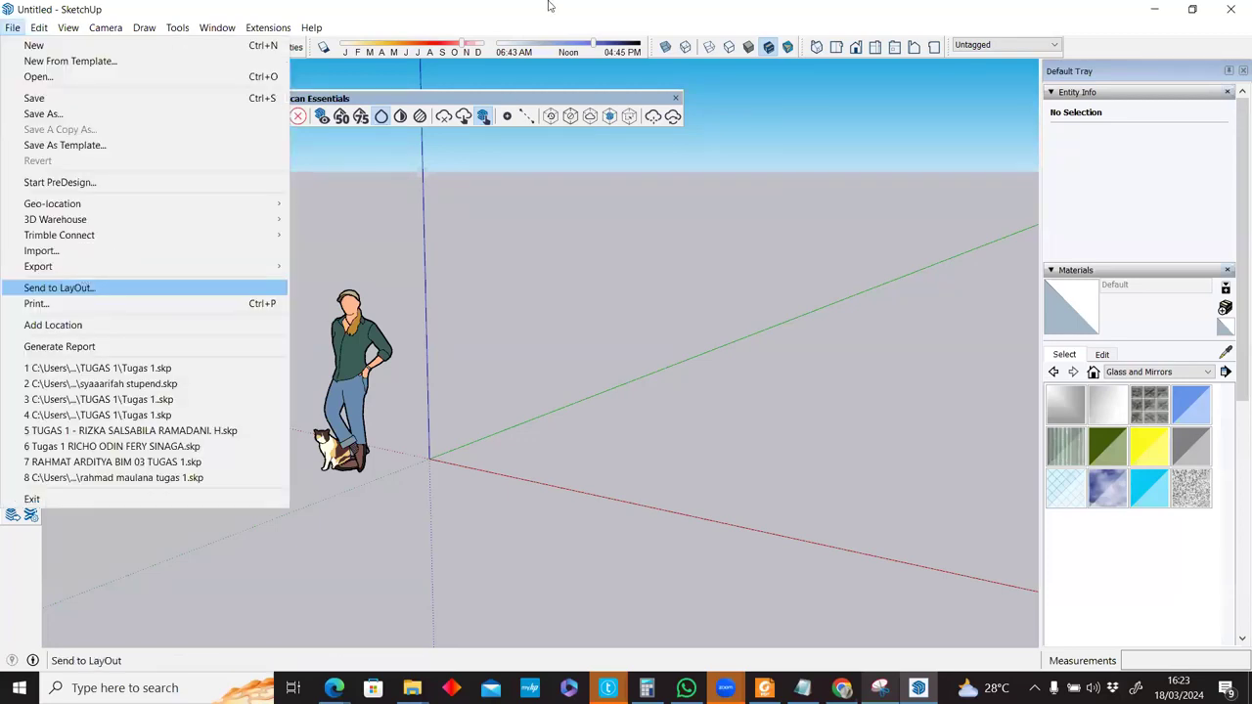
click(274, 112)
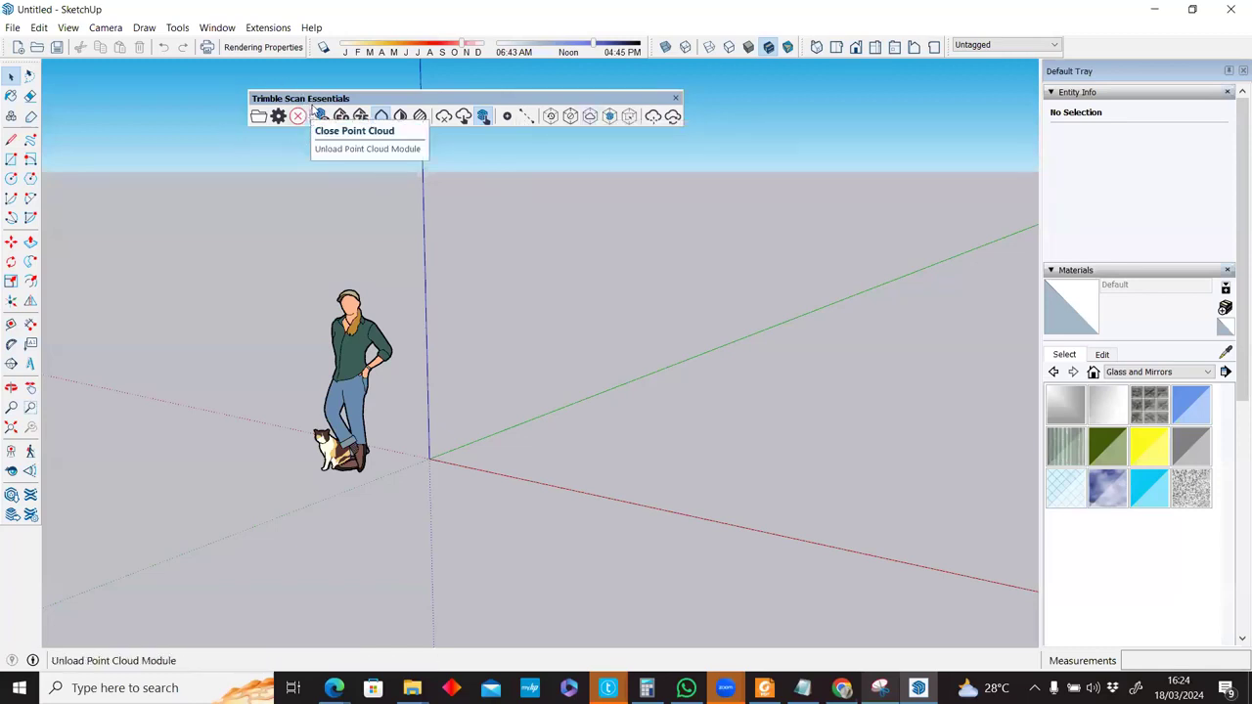
Unload the point cloud and open the Toolbars dialog's Options tab for the Large icons setting.
click(307, 116)
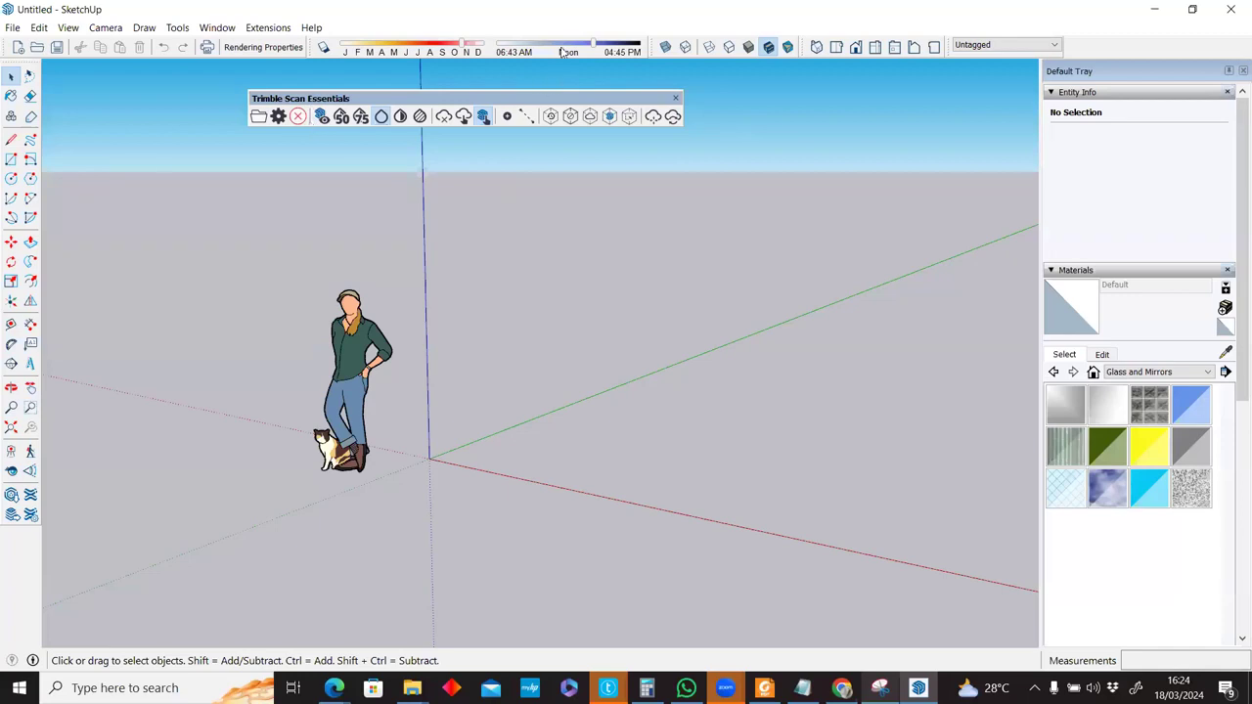
right_click(563, 115)
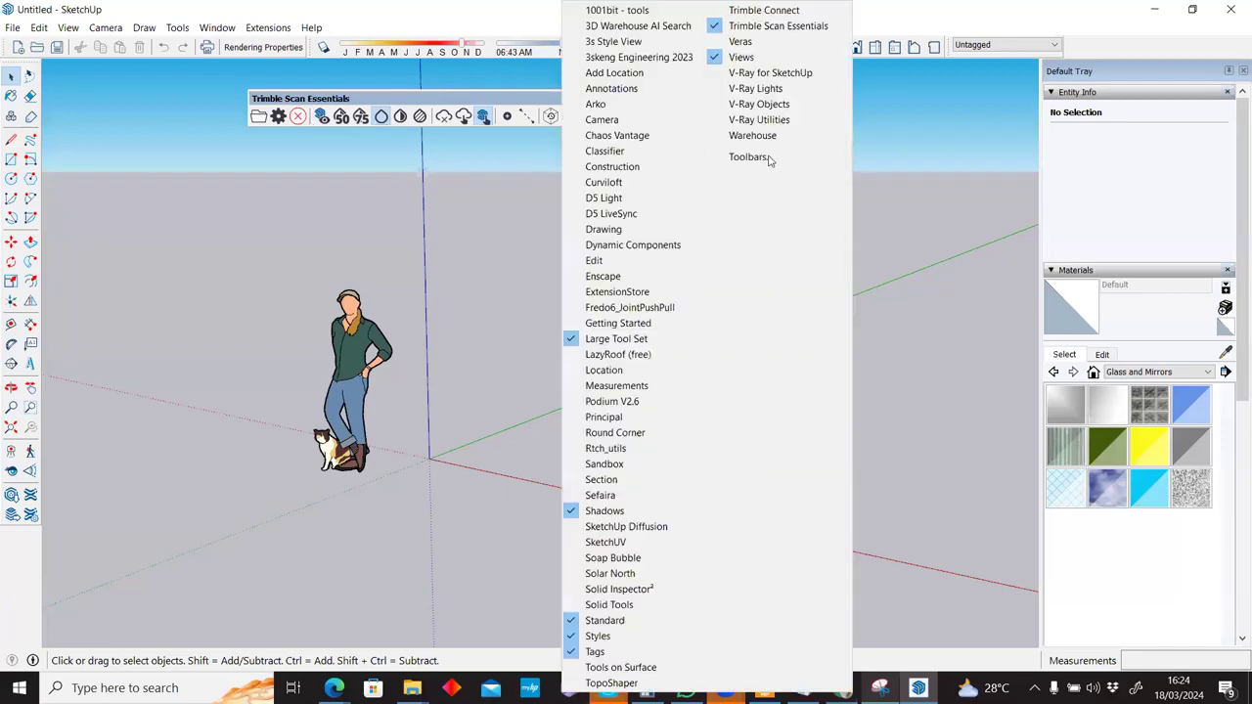
key(Return)
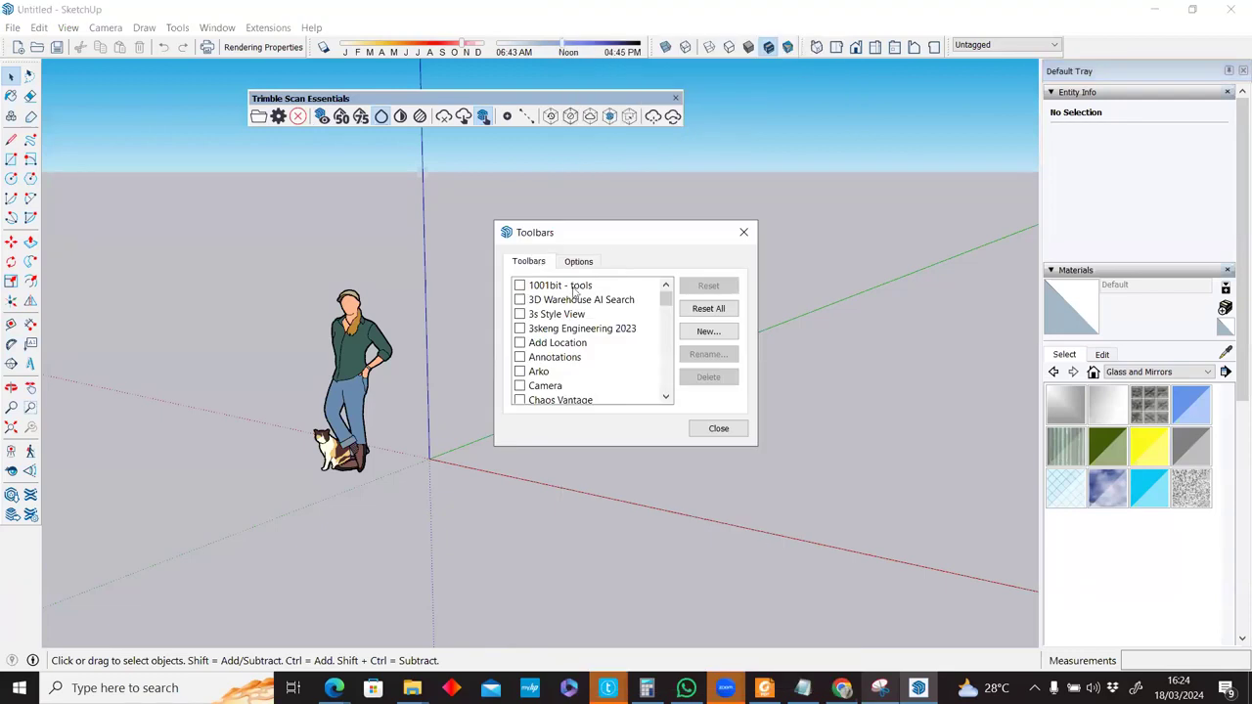
click(577, 262)
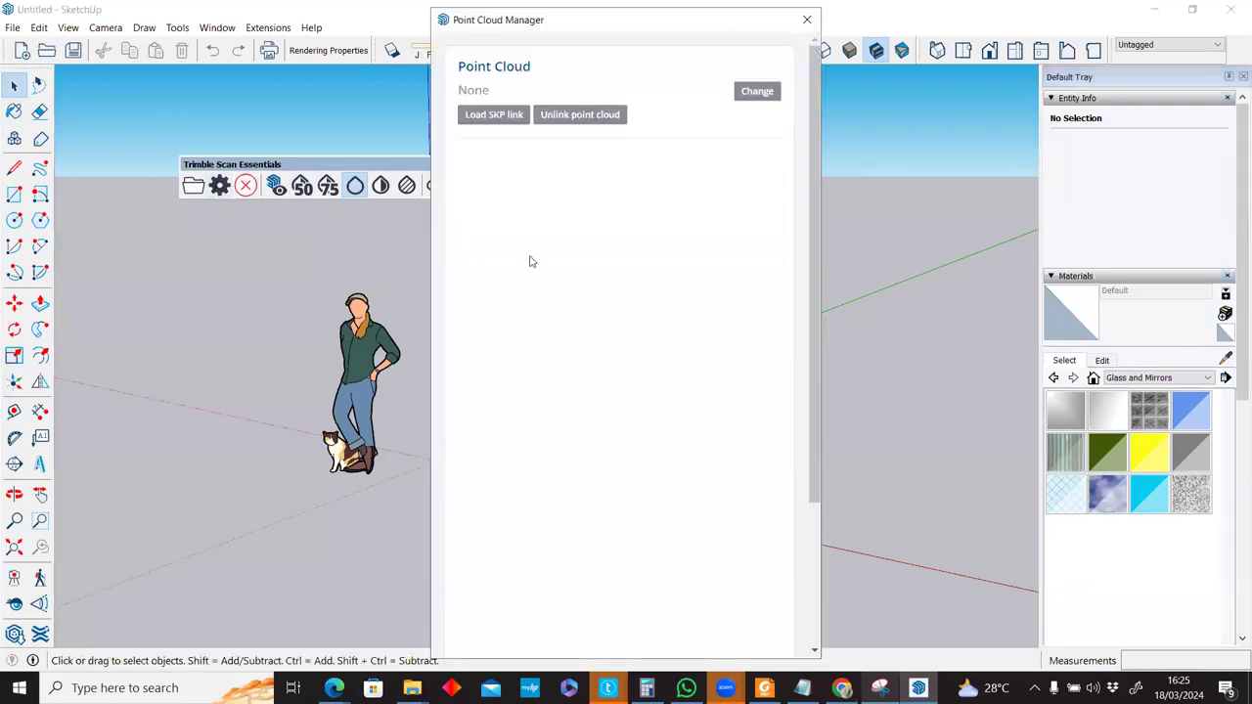
Scroll through the Point Cloud Manager window, which shows no point cloud loaded.
scroll(550, 256, down, 3)
scroll(528, 391, up, 3)
scroll(536, 294, down, 3)
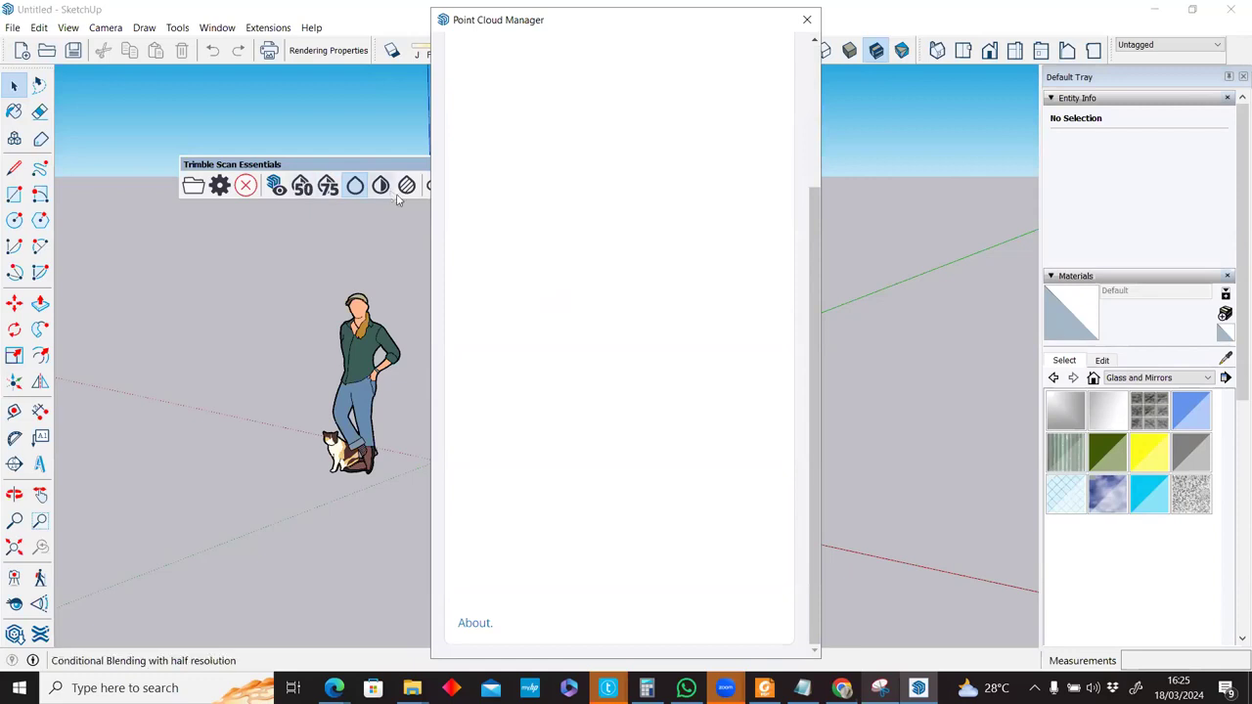
Close the Point Cloud Manager window to get back to the untitled model.
click(807, 20)
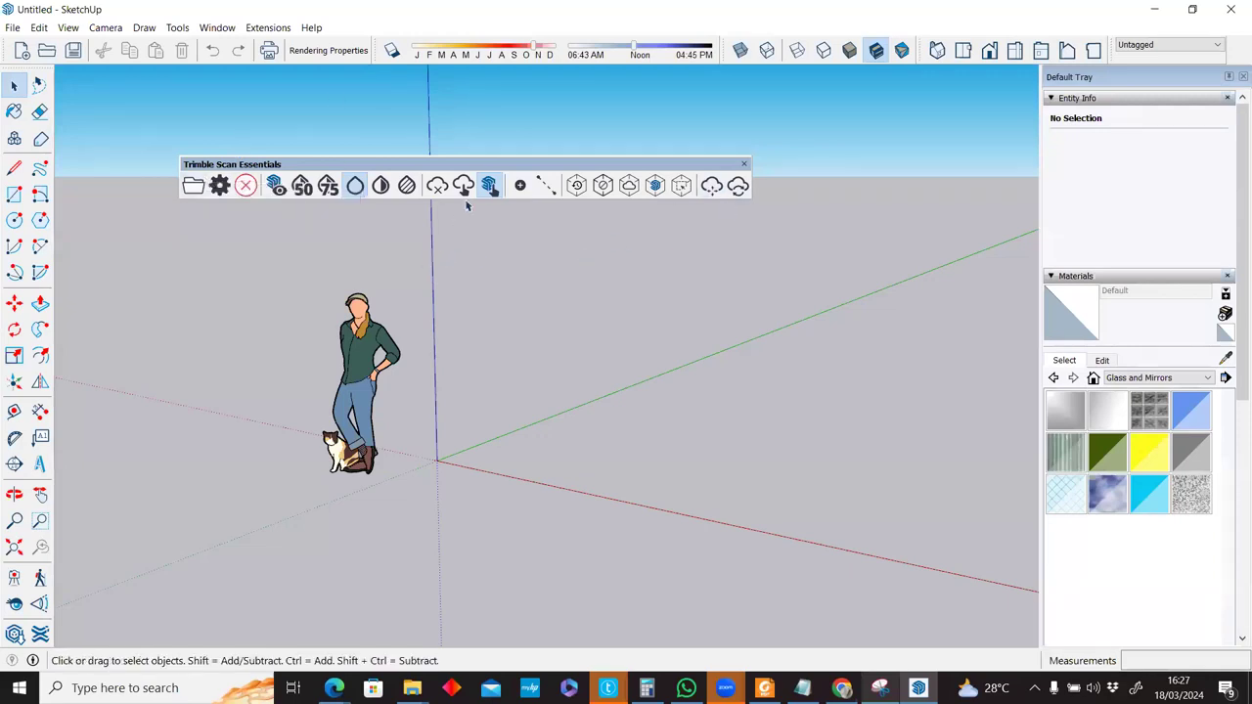
Move the Trimble Scan Essentials toolbar up and right, then activate a SketchUp Studio trial.
drag(481, 165, 666, 144)
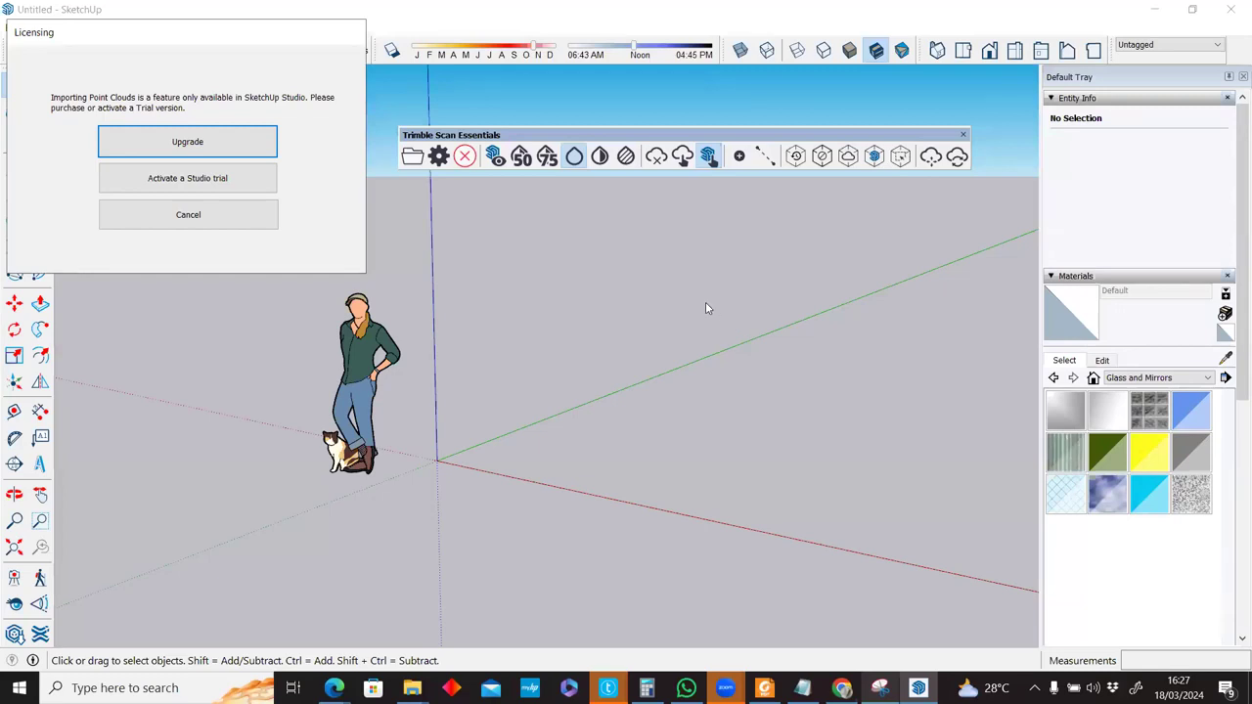
click(191, 178)
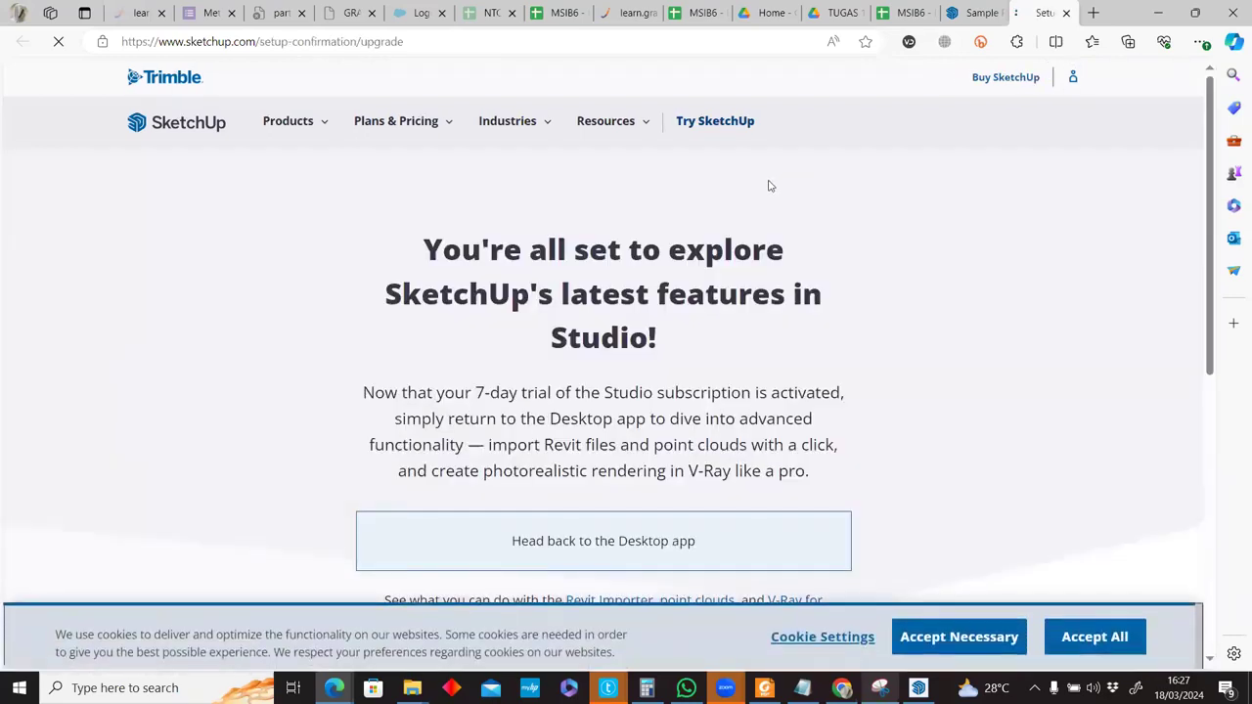
From Edge's trial confirmation page, head back to the SketchUp desktop app.
scroll(689, 358, down, 3)
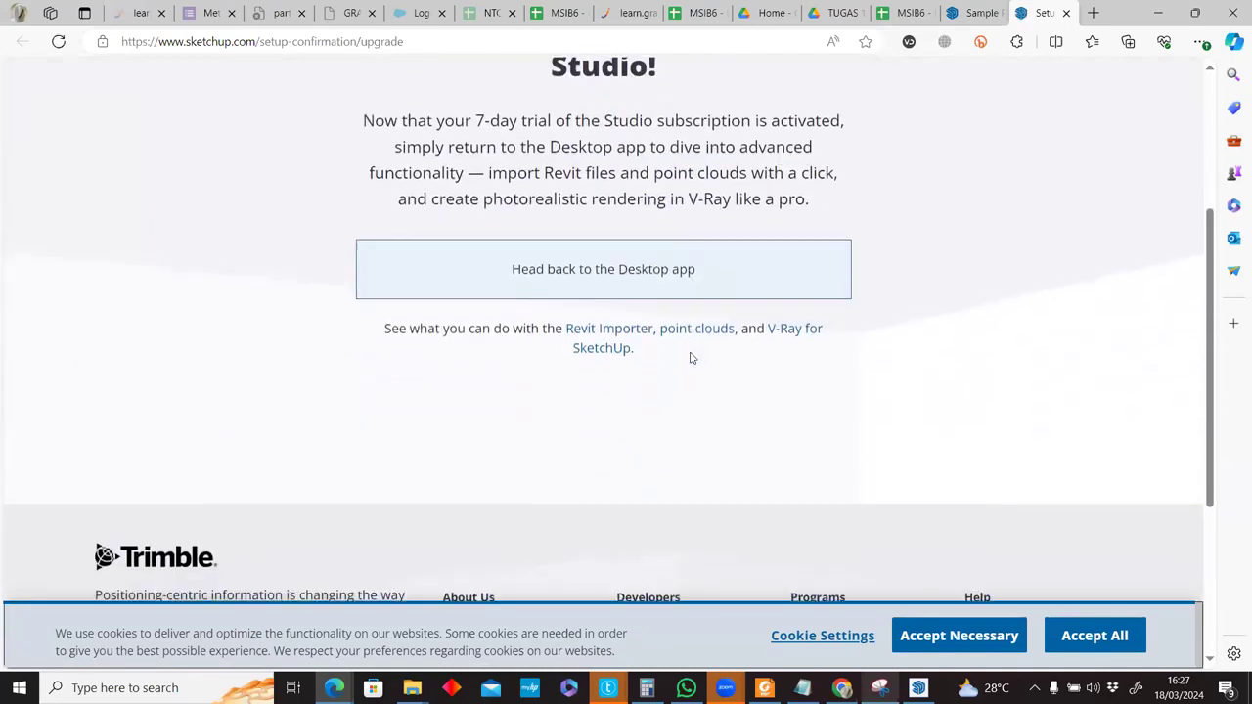
scroll(689, 358, up, 1)
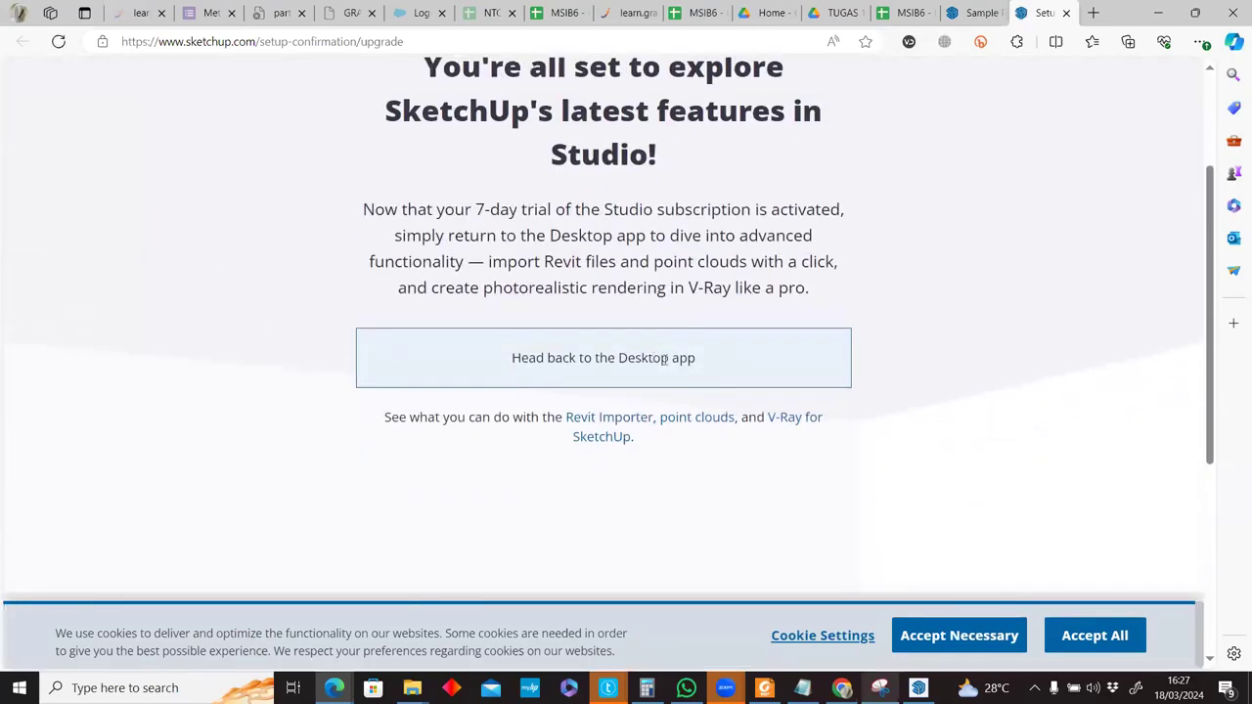
click(918, 688)
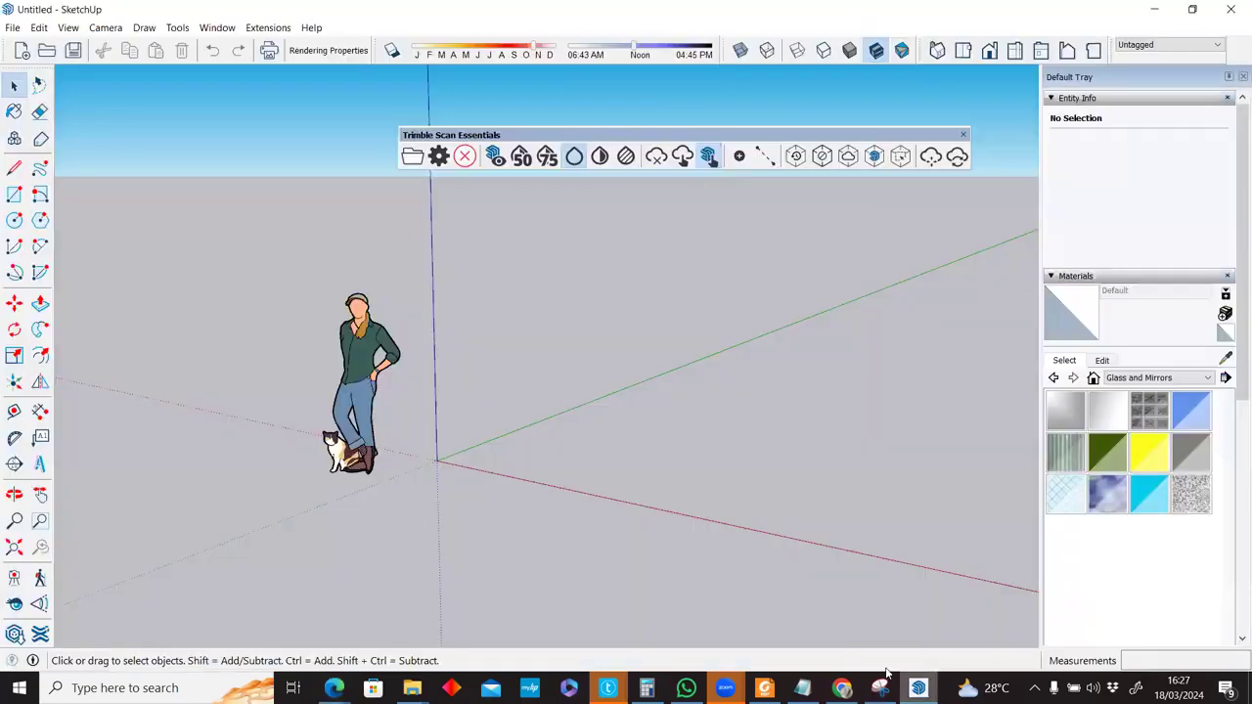
Try Open Point Cloud File, which brings up the SketchUp Studio licensing notice.
click(408, 165)
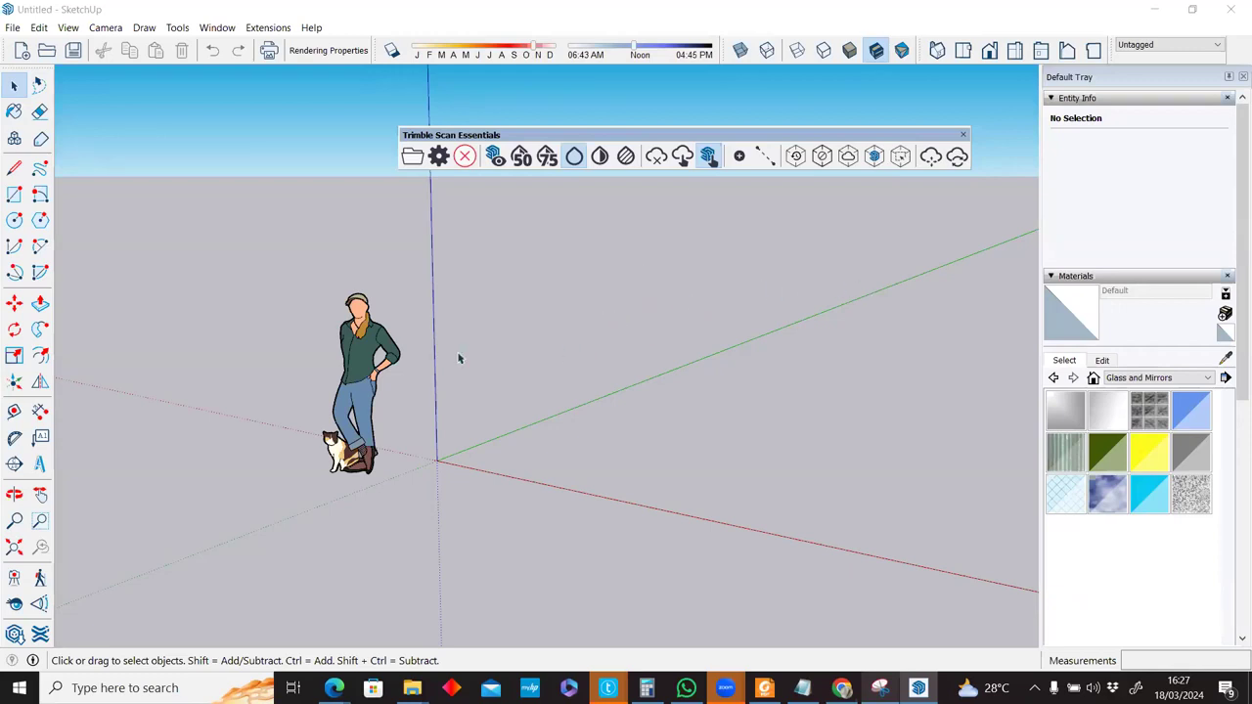
scroll(501, 368, down, 2)
scroll(466, 396, up, 2)
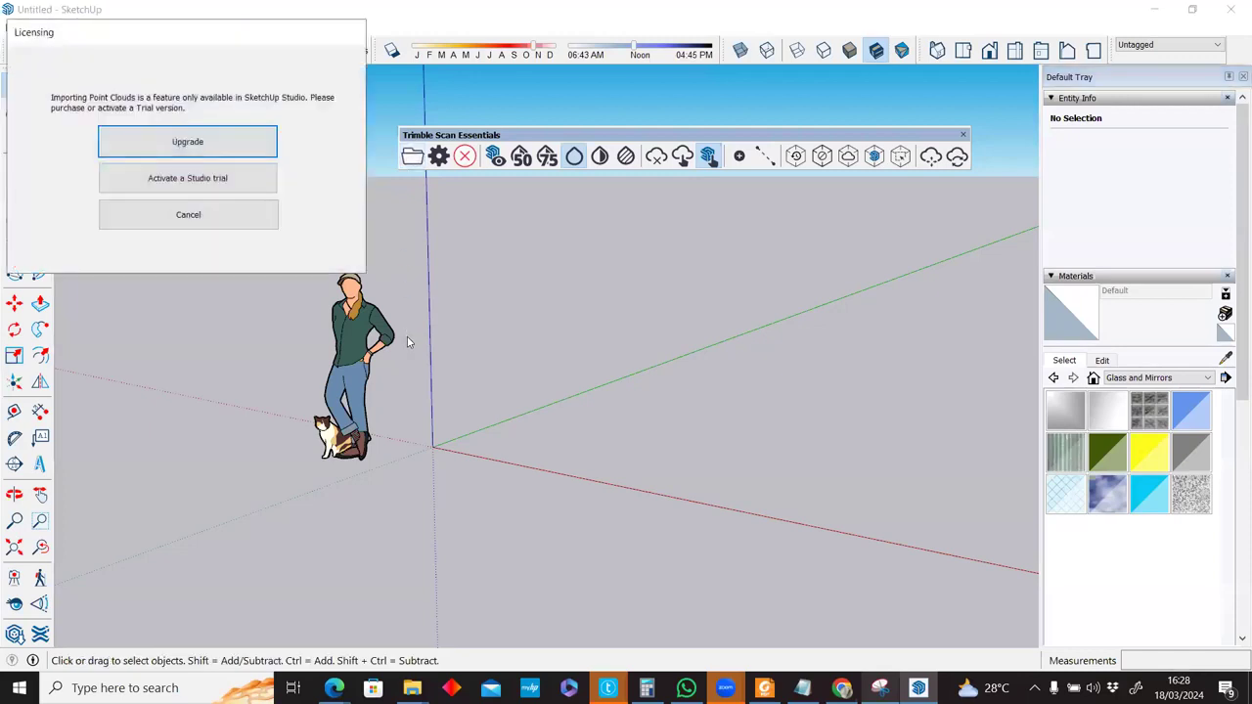
Activate the Studio trial, close SketchUp without saving the untitled model, and open the Start menu.
click(216, 181)
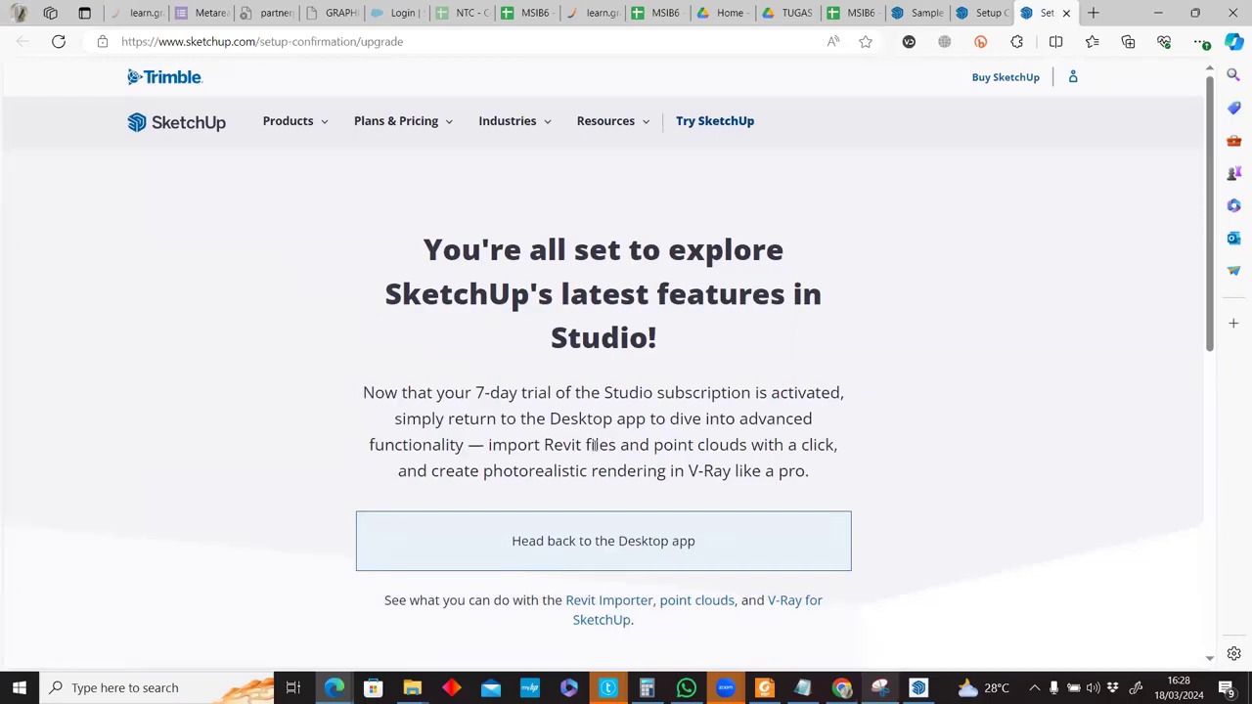
click(879, 687)
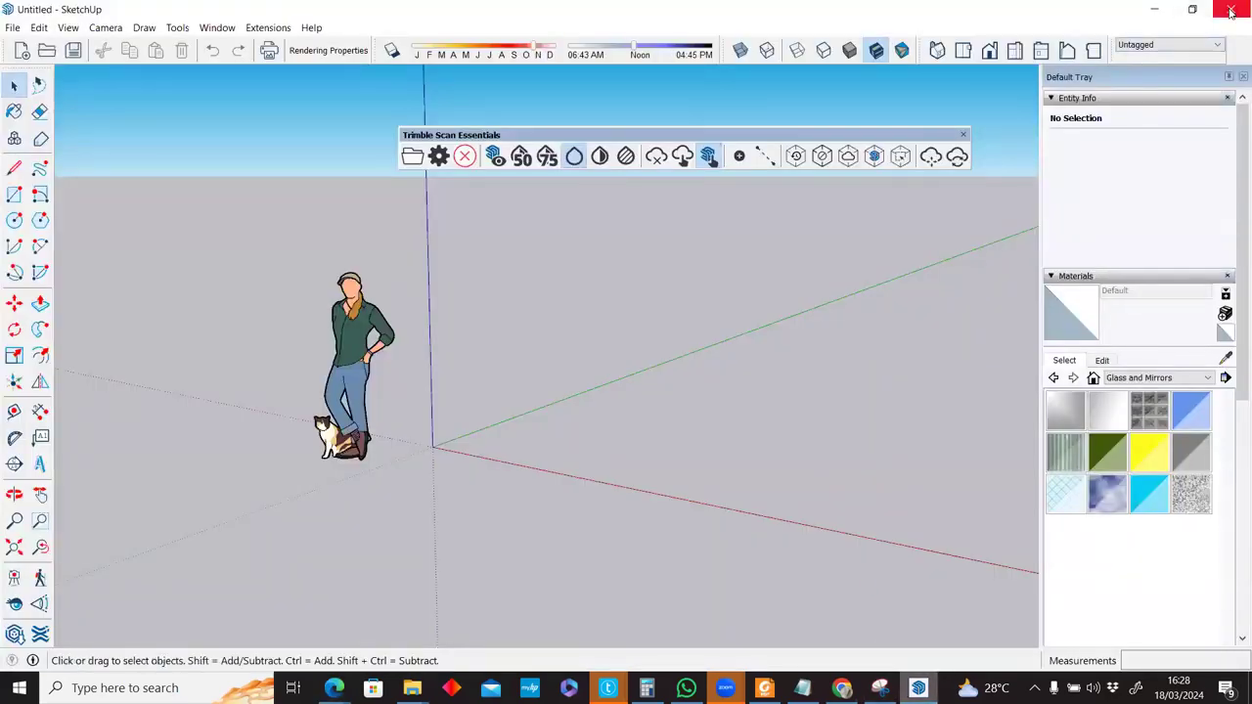
click(1230, 10)
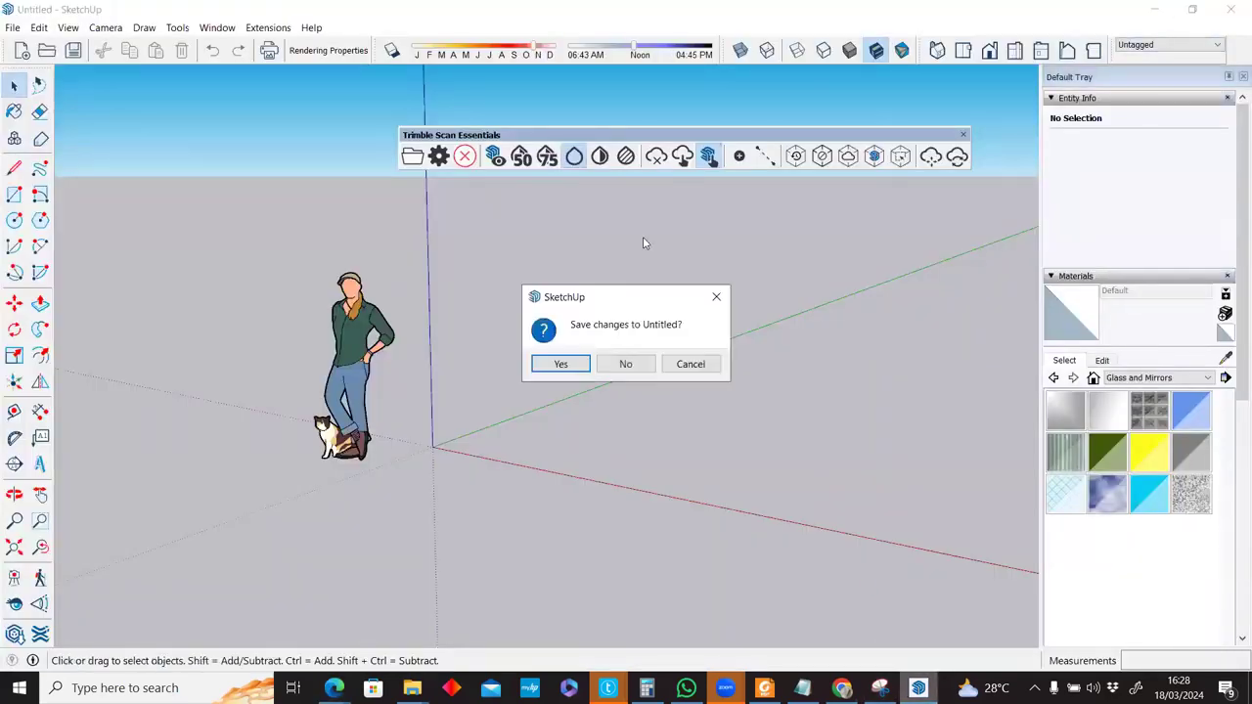
click(628, 367)
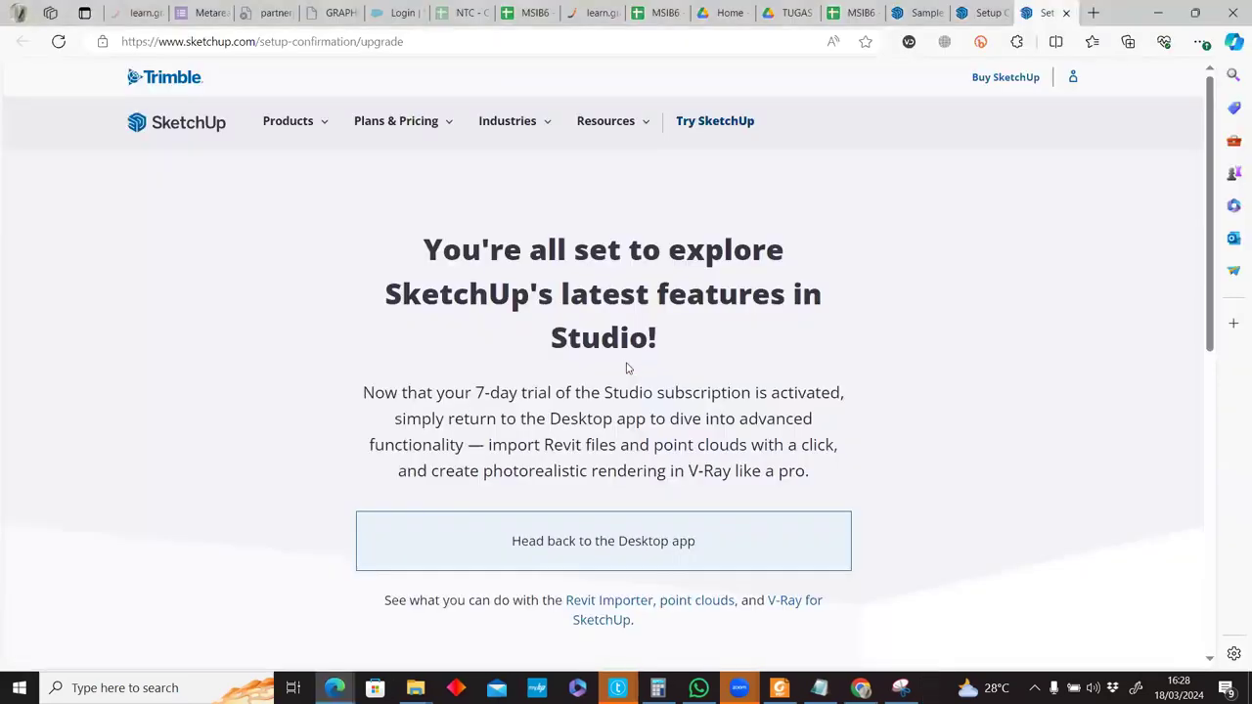
key(super)
Relaunch SketchUp 2023 by searching 'sketc' and start a new model from the Simple (Meters) template.
text(sketc)
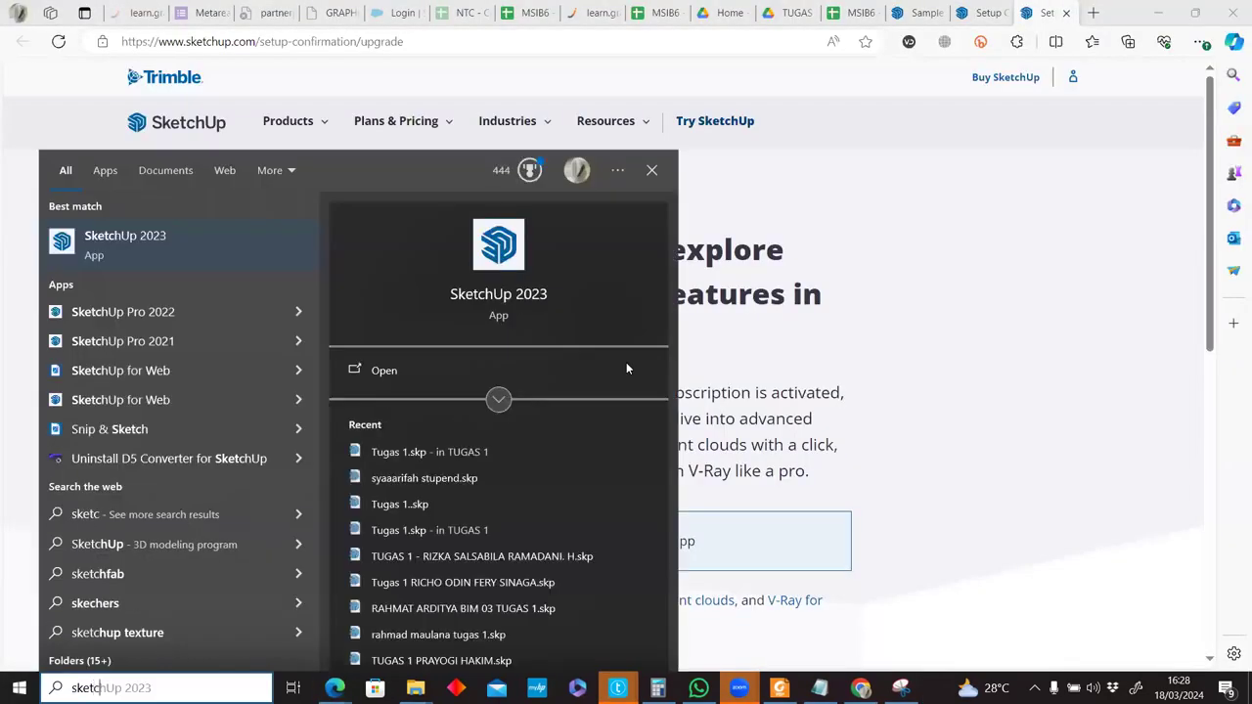
click(168, 236)
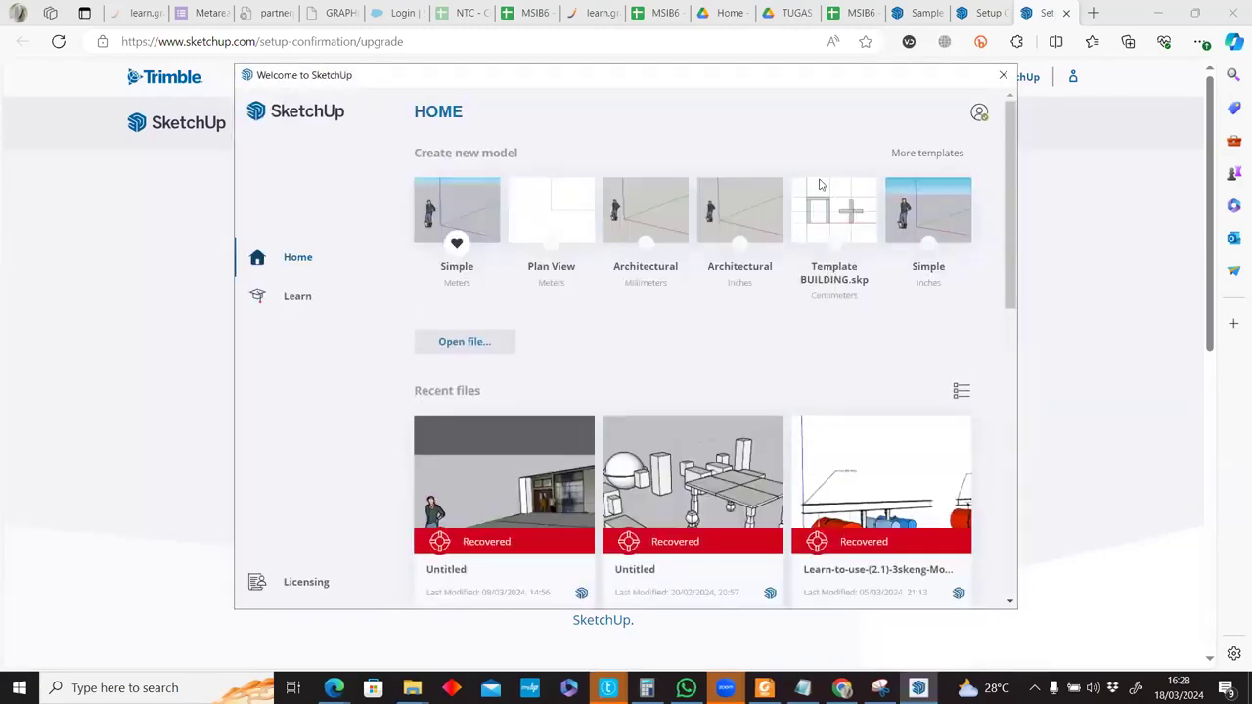
click(979, 114)
click(714, 126)
click(482, 201)
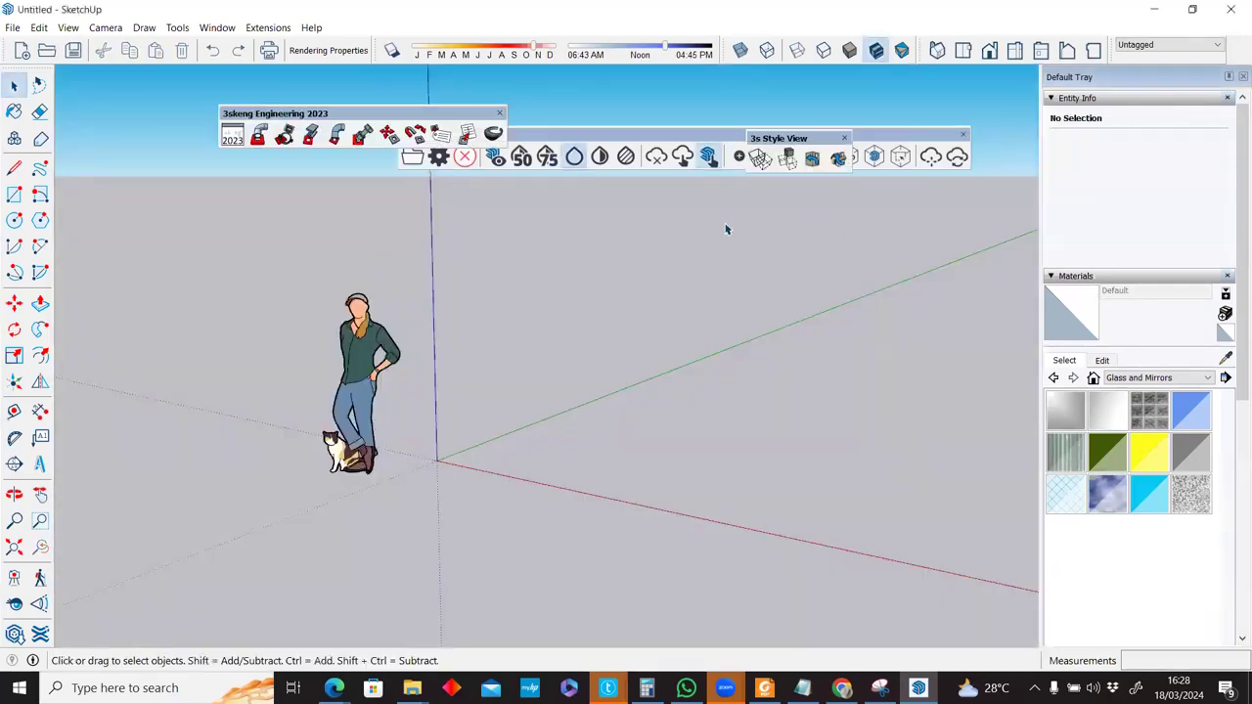
Close the 3skeng Engineering toolbar, retry the point cloud import, and cancel the licensing prompt.
click(501, 116)
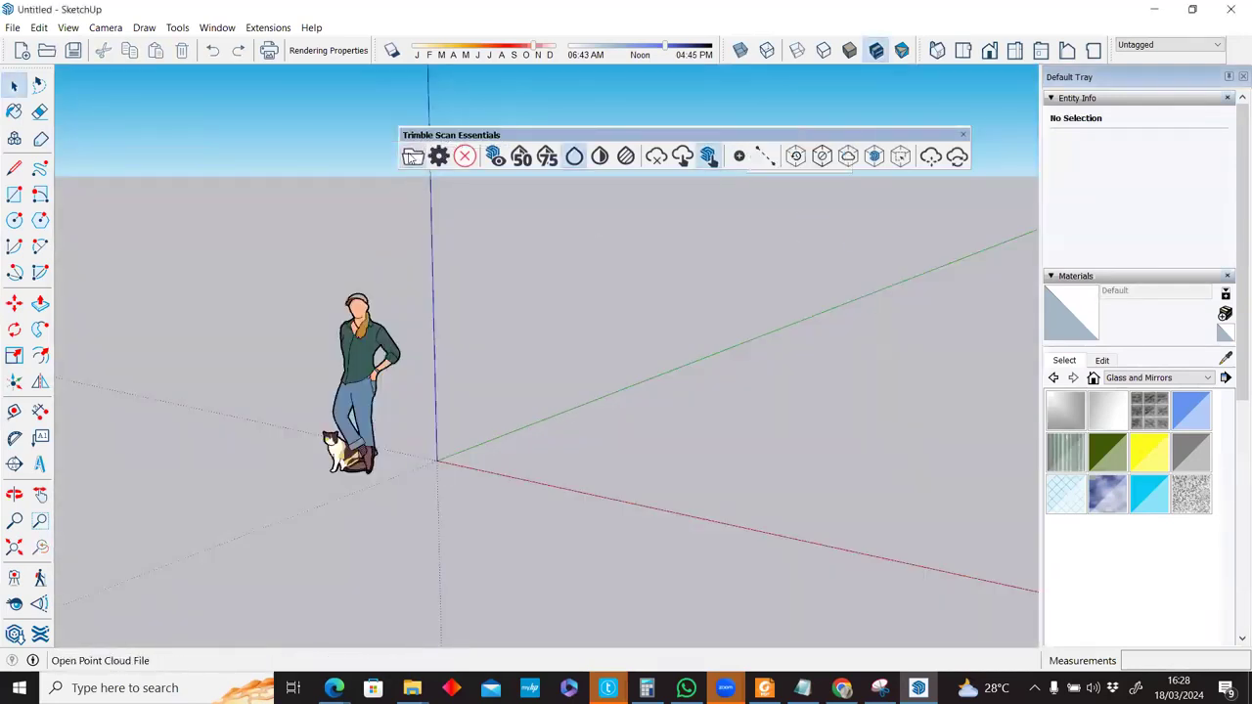
click(409, 157)
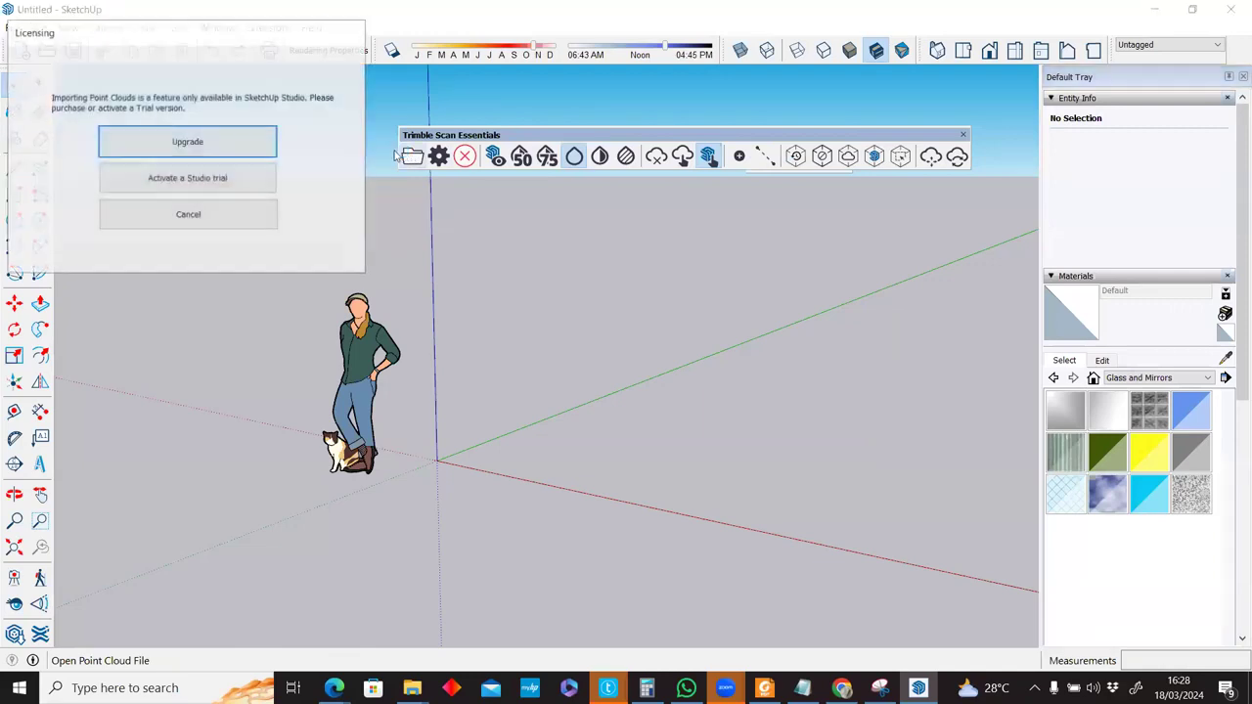
click(241, 215)
Move the Trimble Scan Essentials toolbar aside and close it.
drag(772, 141, 575, 141)
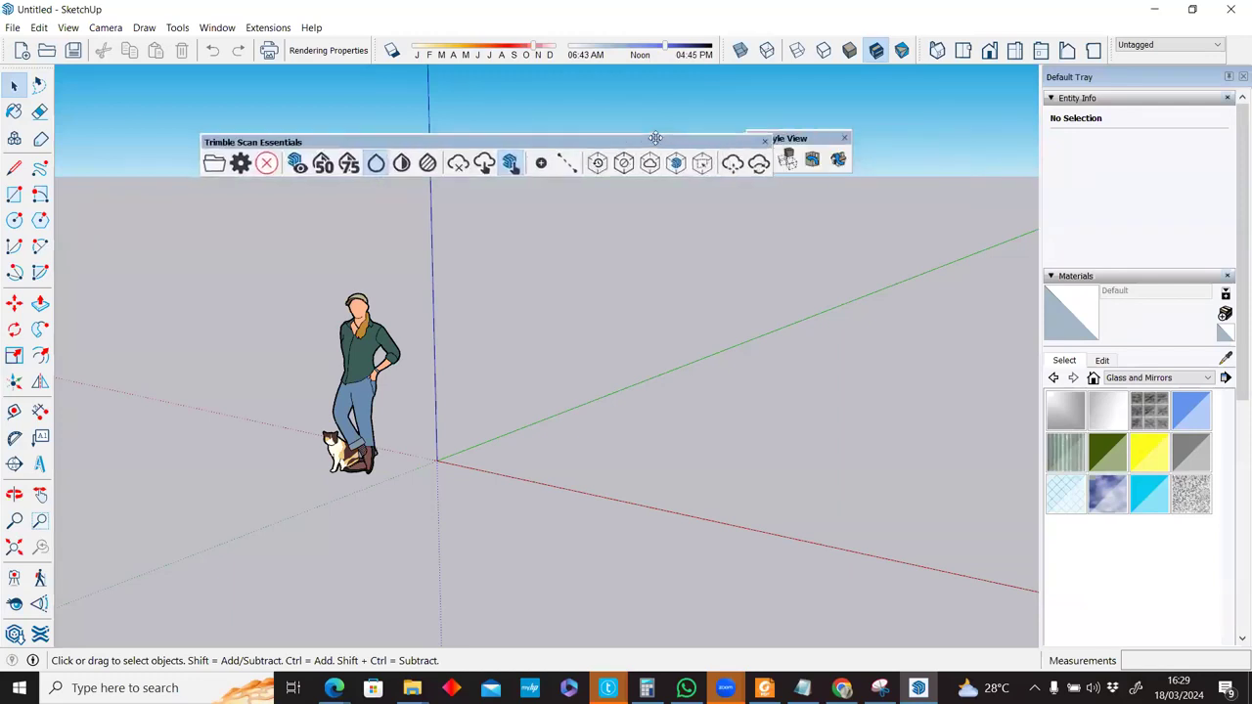
drag(775, 140, 691, 191)
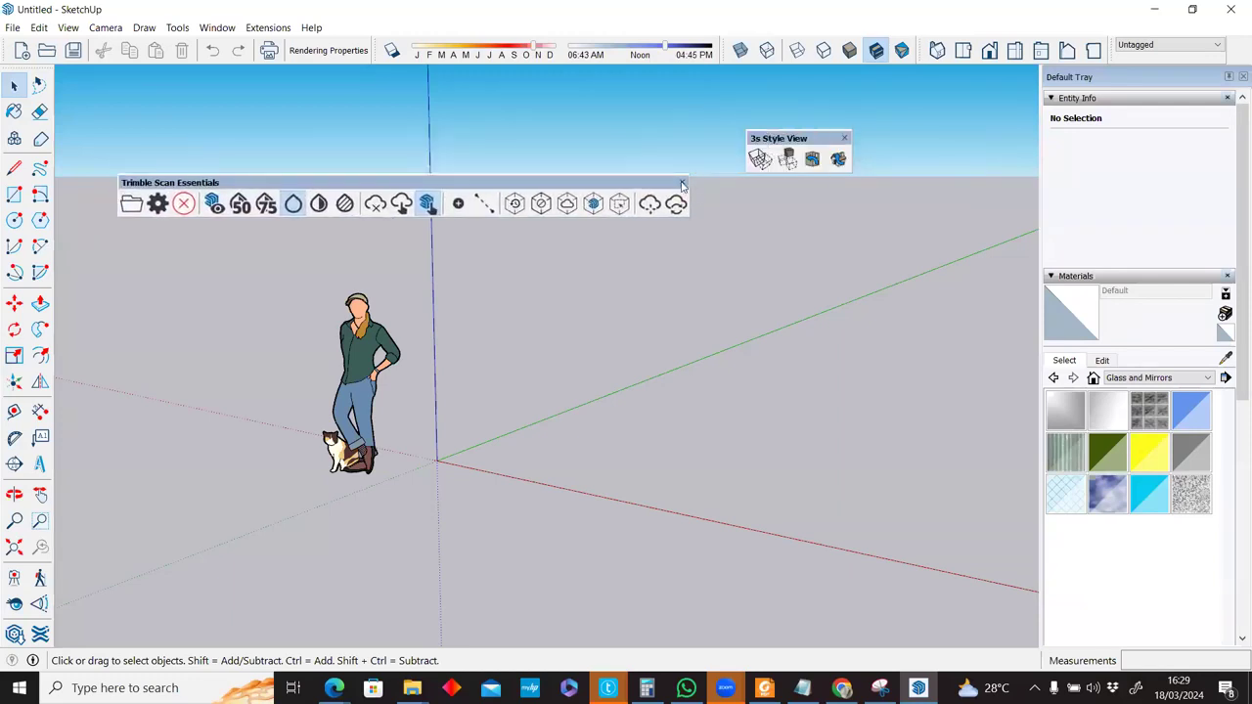
click(682, 184)
click(217, 28)
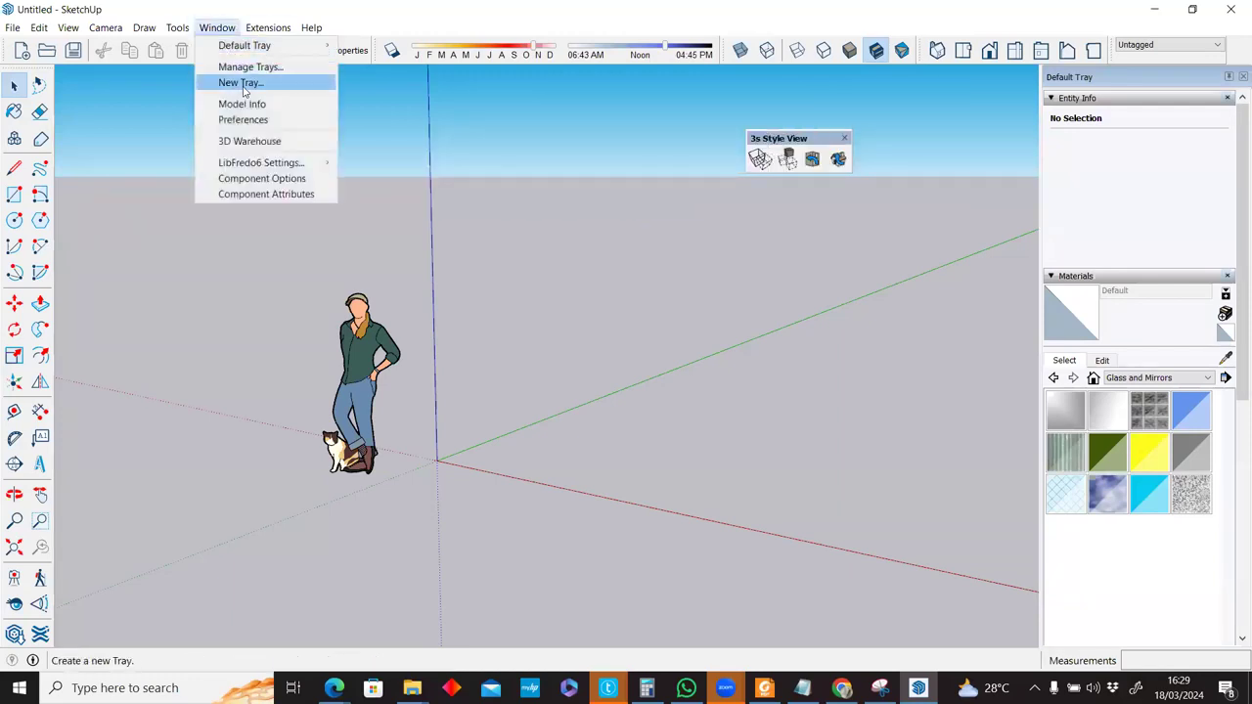
click(217, 27)
Install su_pcp_20240206.rbz from the SCAN Essentials folder through the Extension Manager.
click(268, 27)
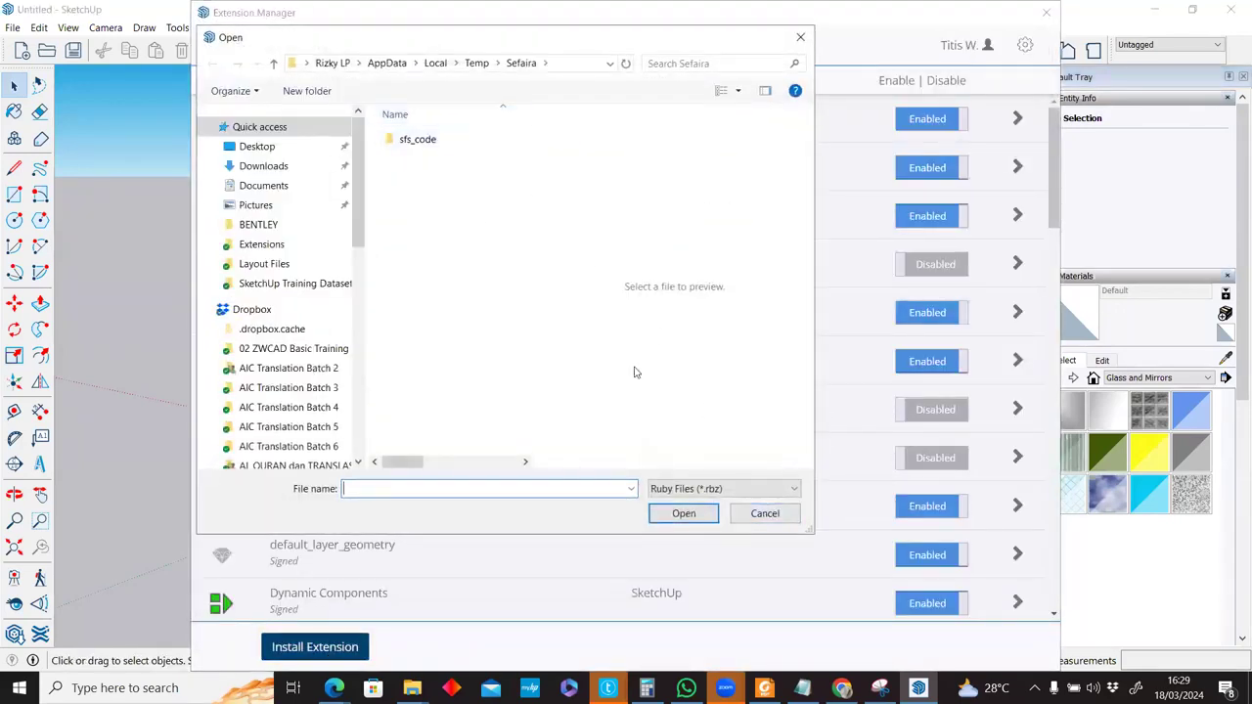
click(764, 513)
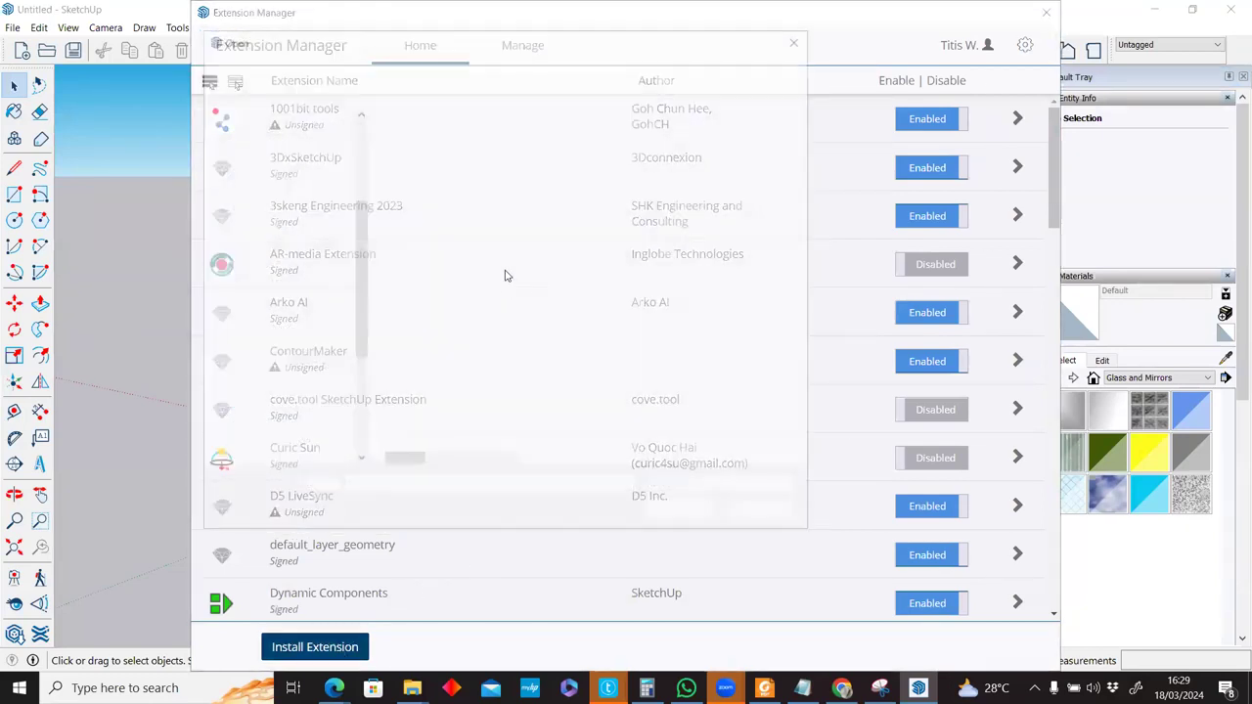
click(278, 289)
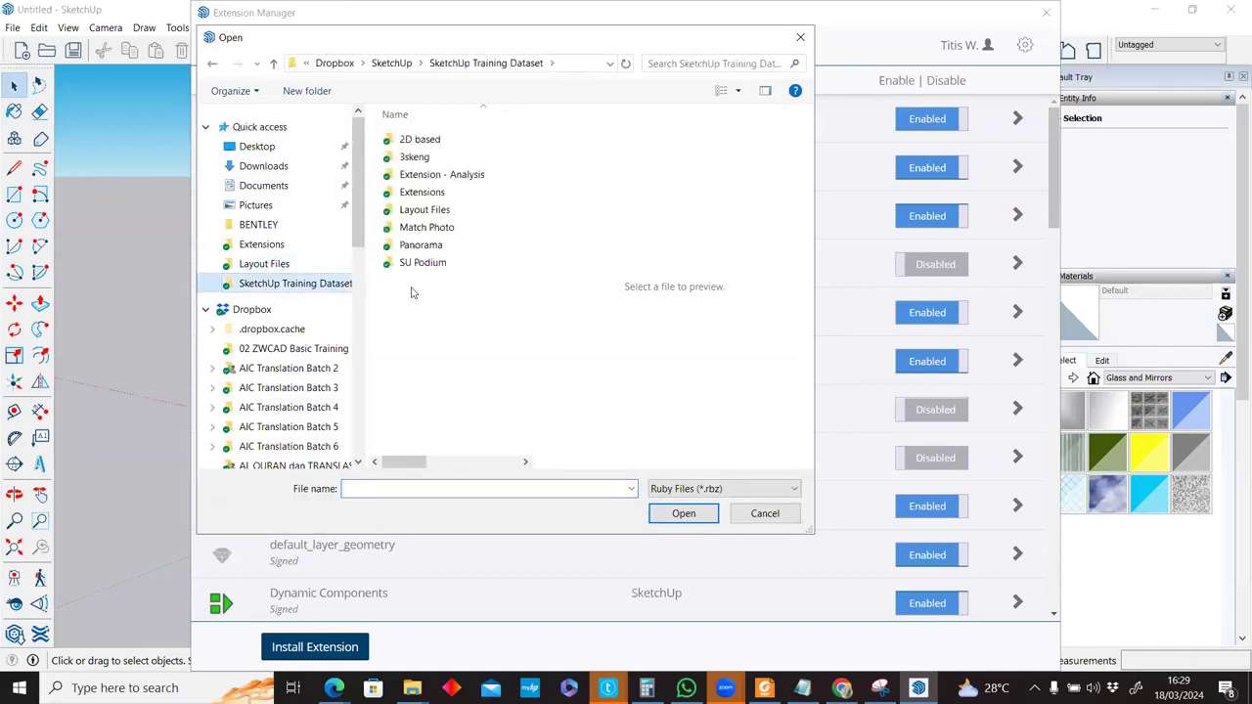
click(404, 64)
double_click(433, 192)
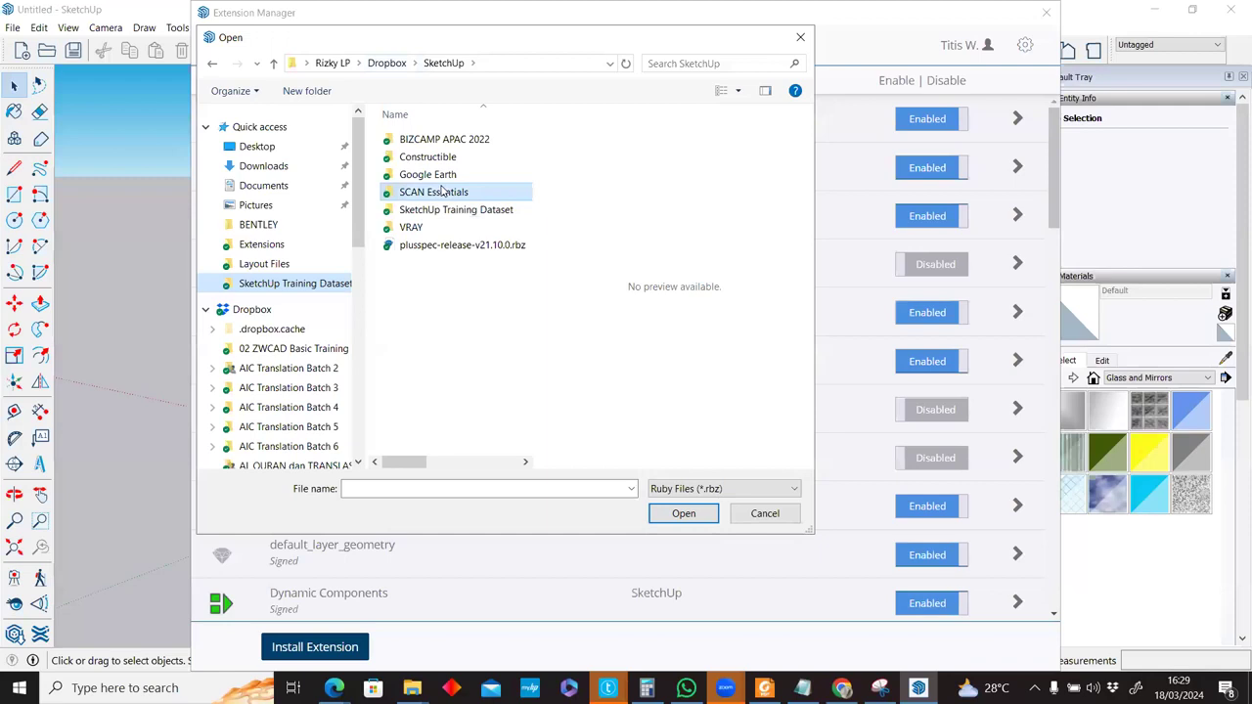
double_click(439, 164)
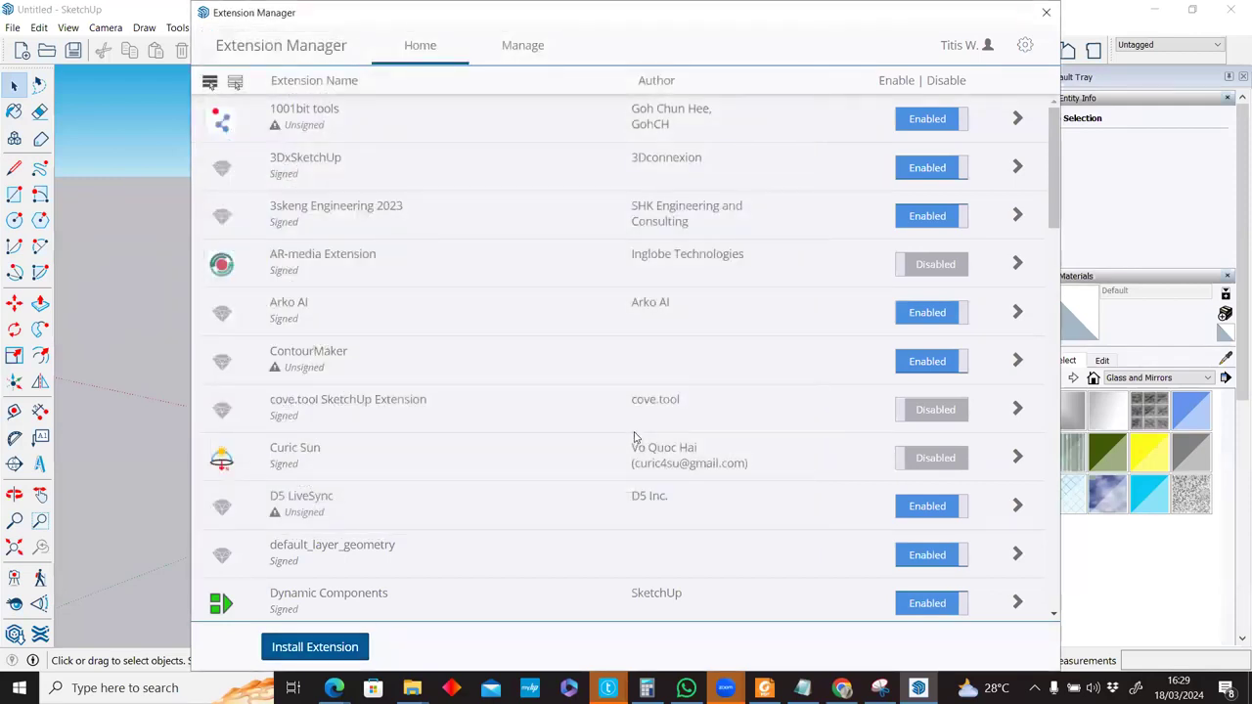
Review the Trimble Scan Essentials extension details, then move its toolbar up.
scroll(633, 420, down, 4)
scroll(634, 421, down, 10)
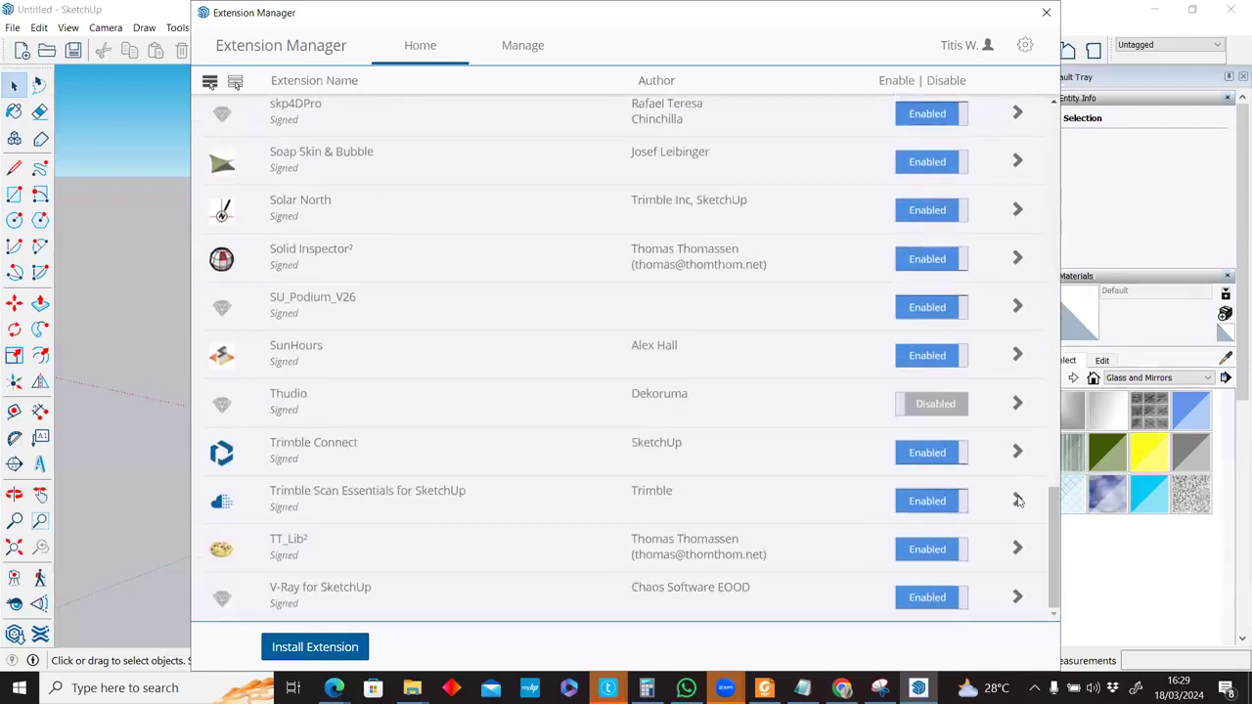
click(1017, 501)
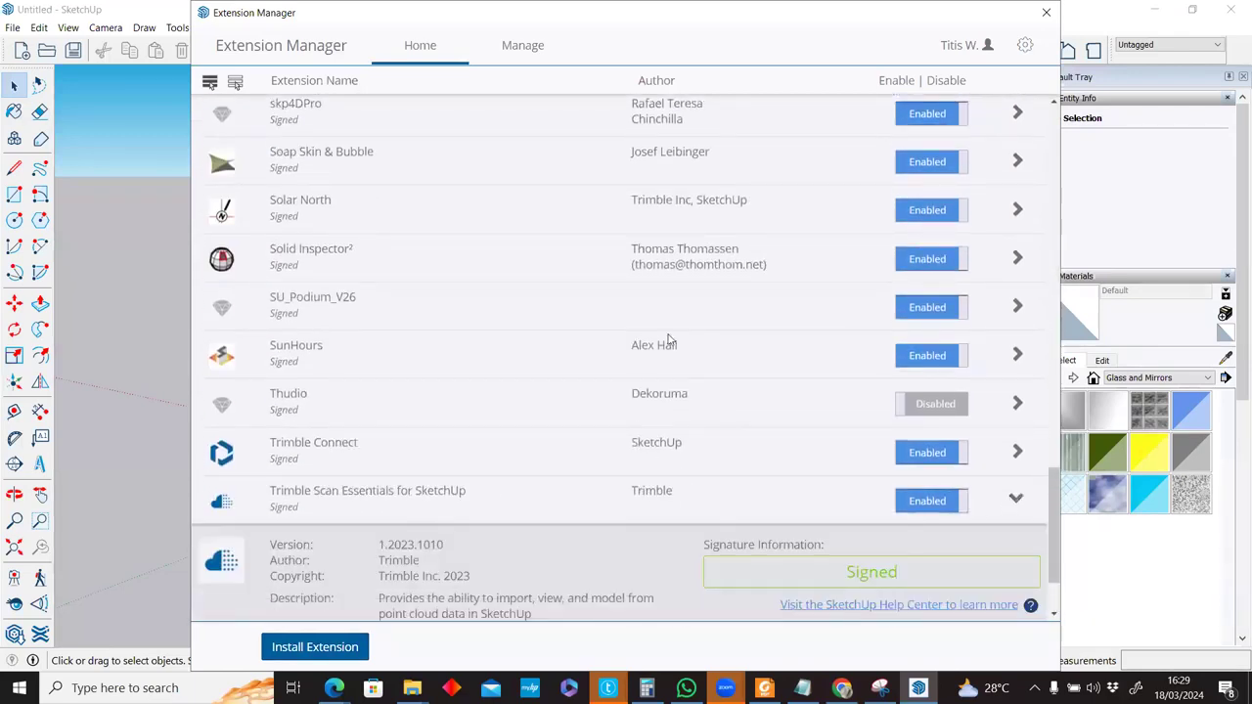
click(518, 49)
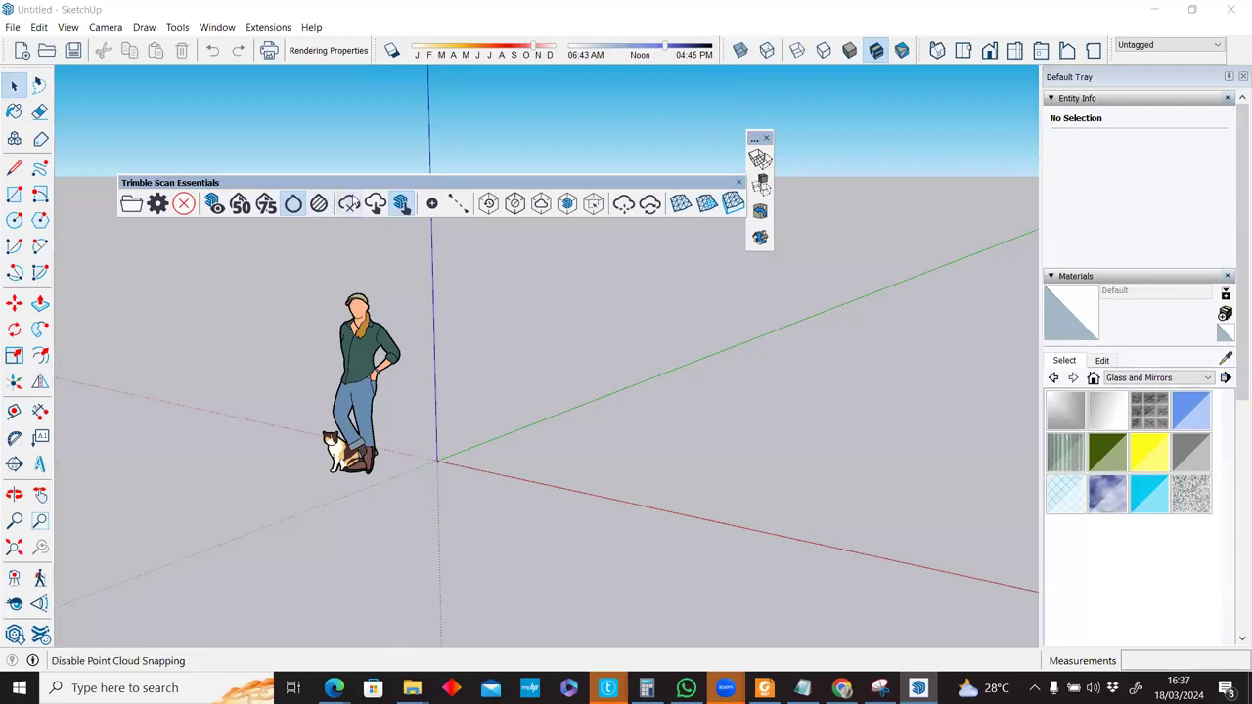
drag(342, 183, 340, 107)
right_click(340, 108)
click(339, 109)
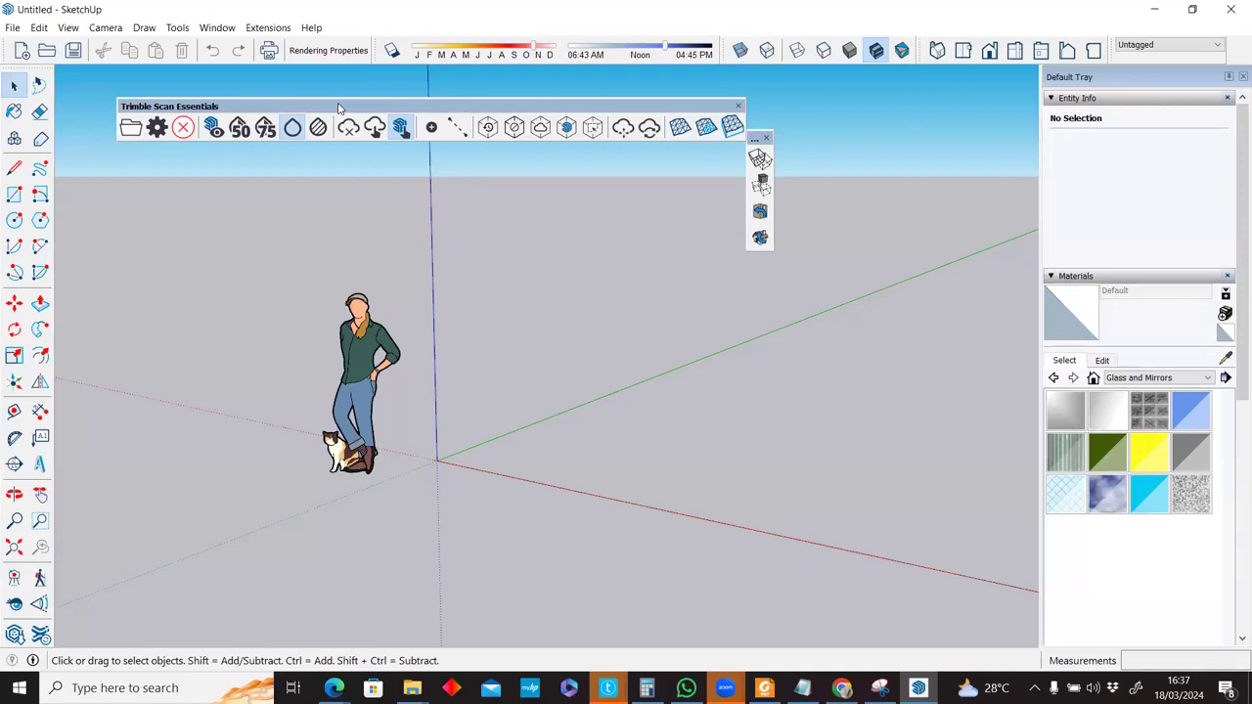
Load Fire_Station.rwp from the Fire Station-RWP folder as the point cloud.
drag(225, 109, 260, 96)
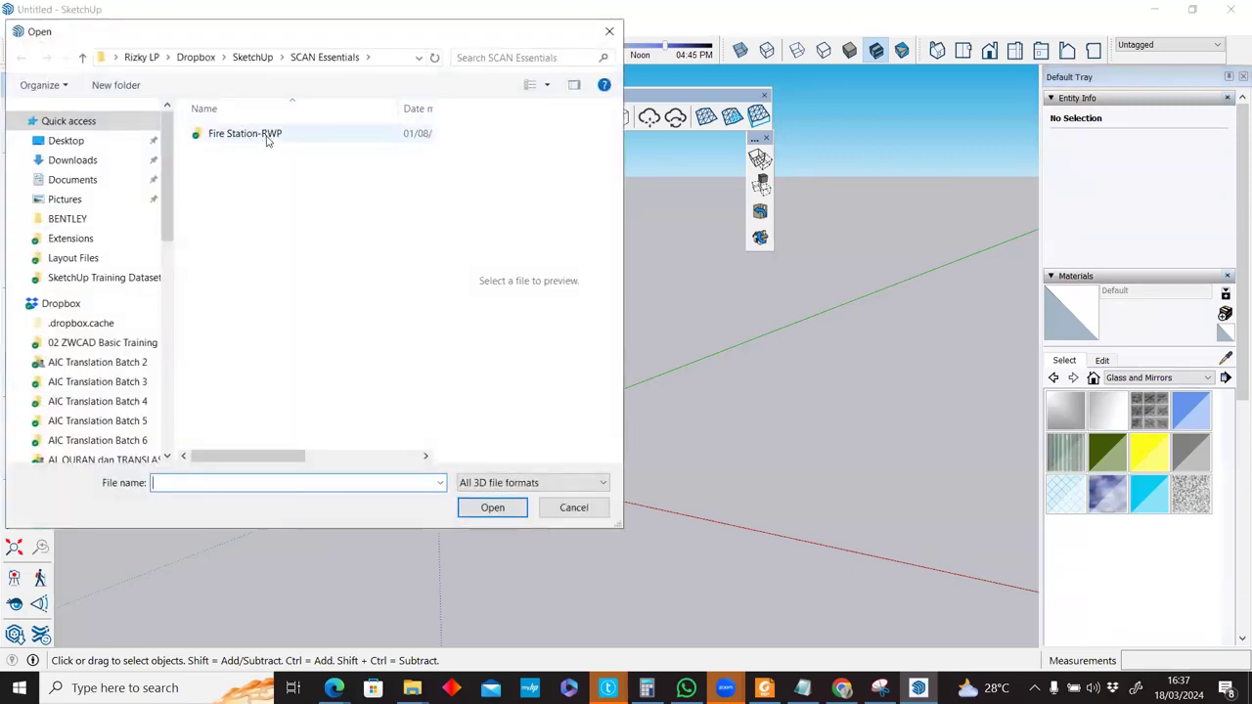
double_click(267, 141)
click(256, 152)
key(Return)
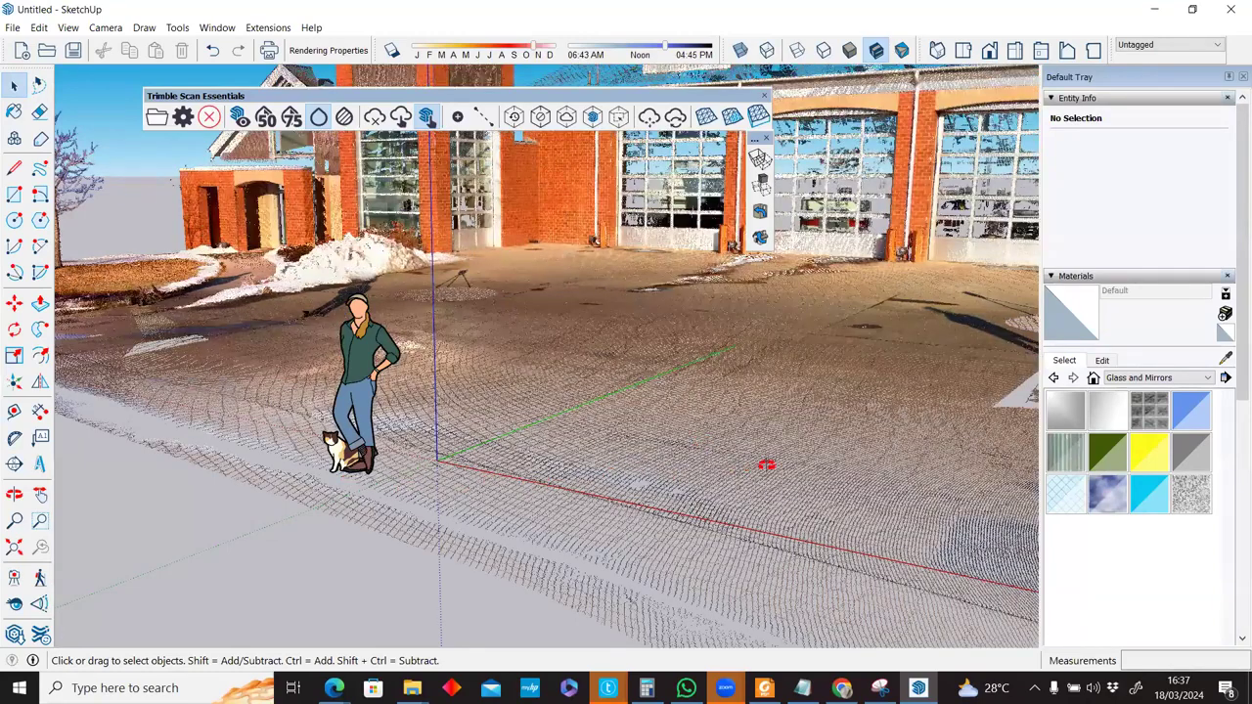
scroll(718, 358, down, 3)
middle_drag(603, 299, 873, 277)
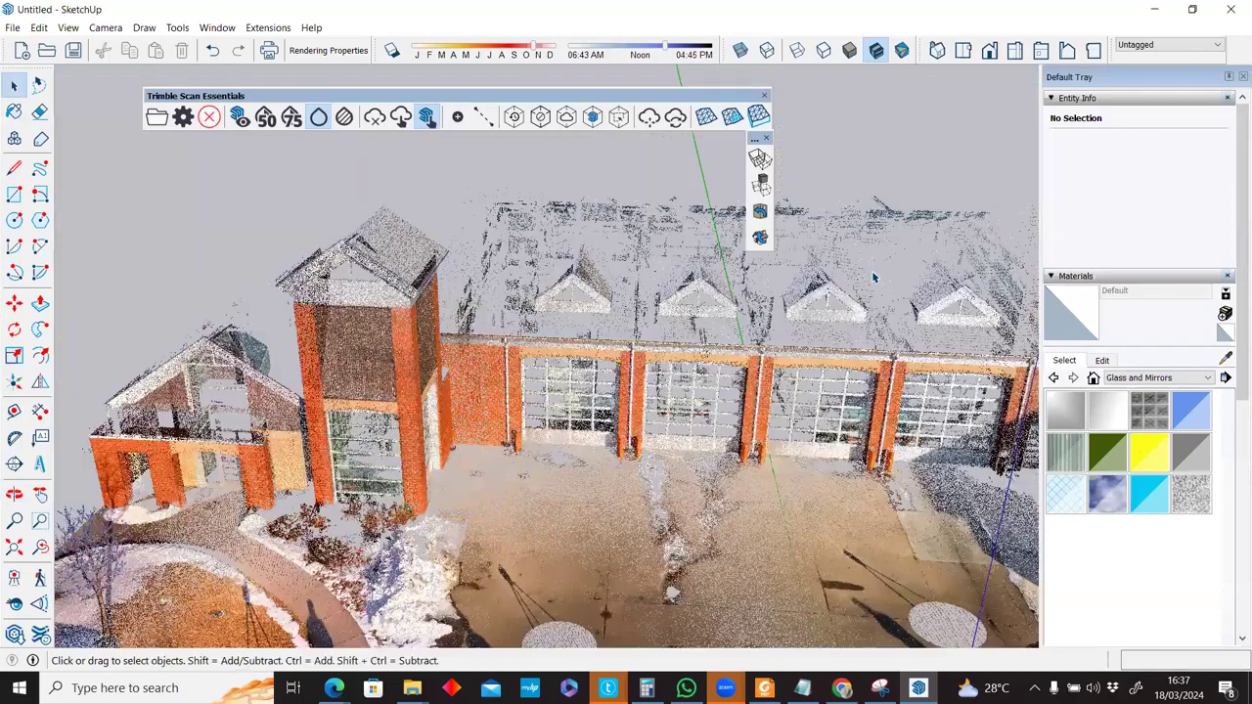
middle_drag(848, 364, 561, 297)
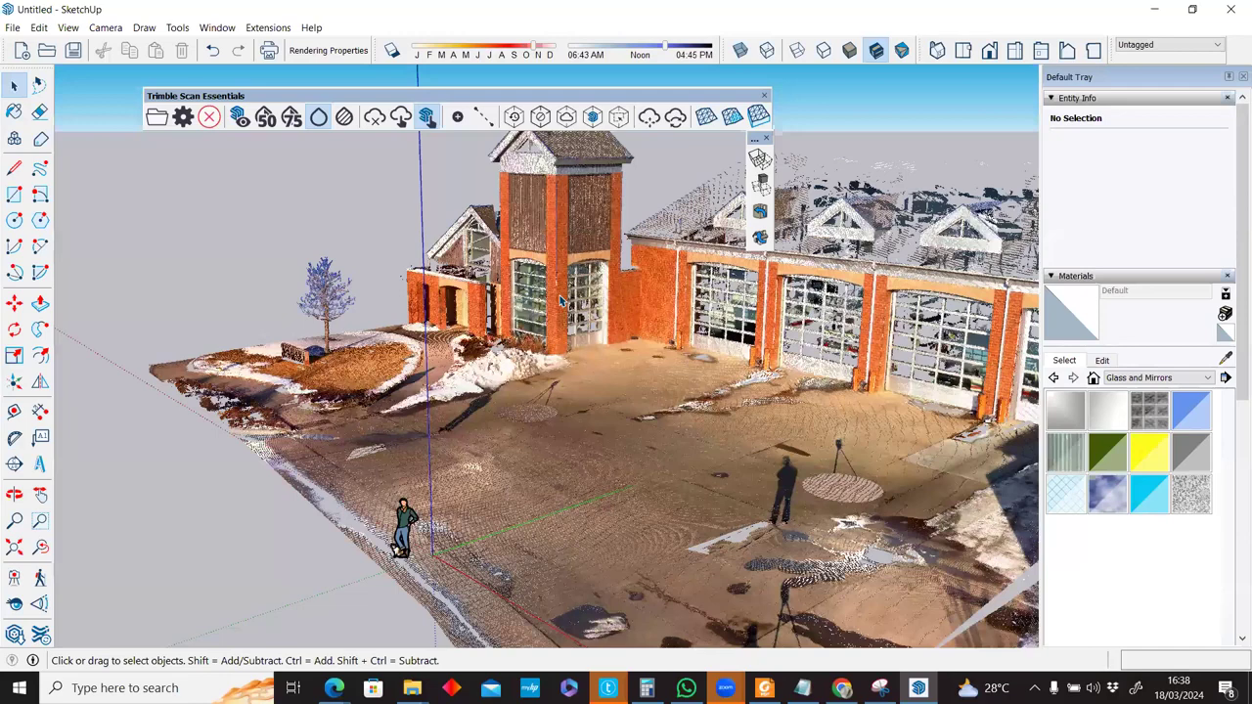
scroll(560, 299, down, 2)
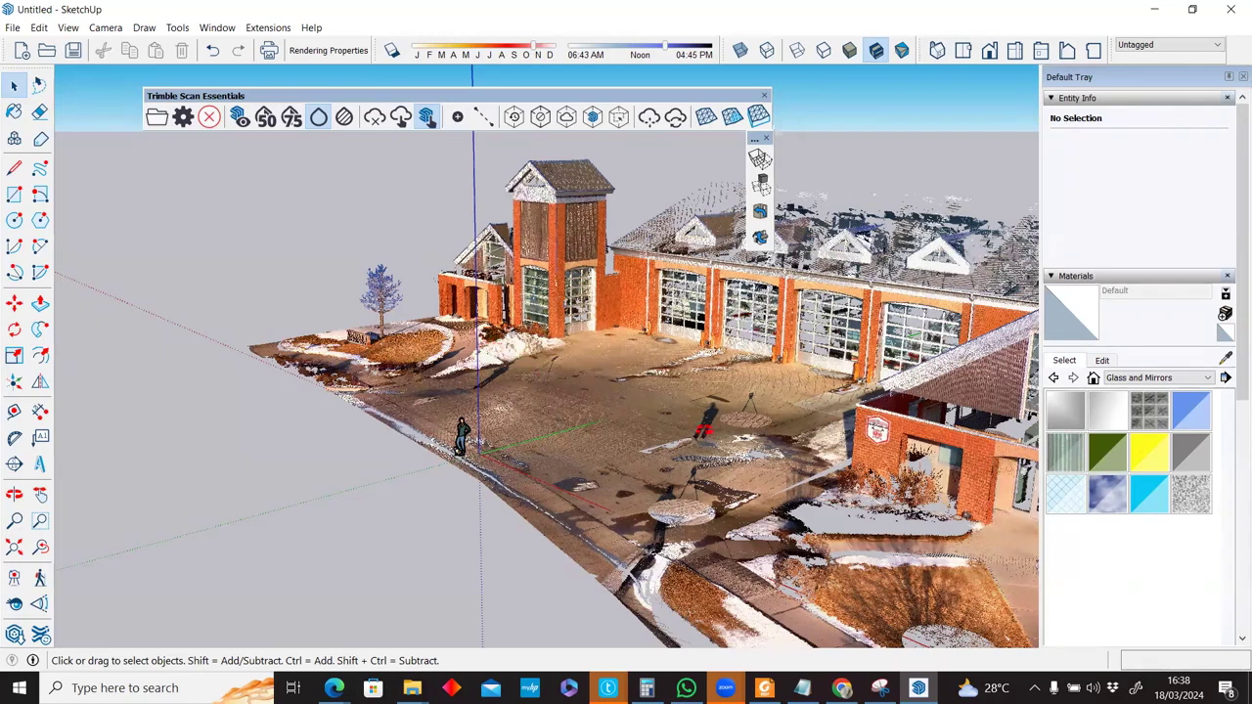
scroll(671, 313, up, 3)
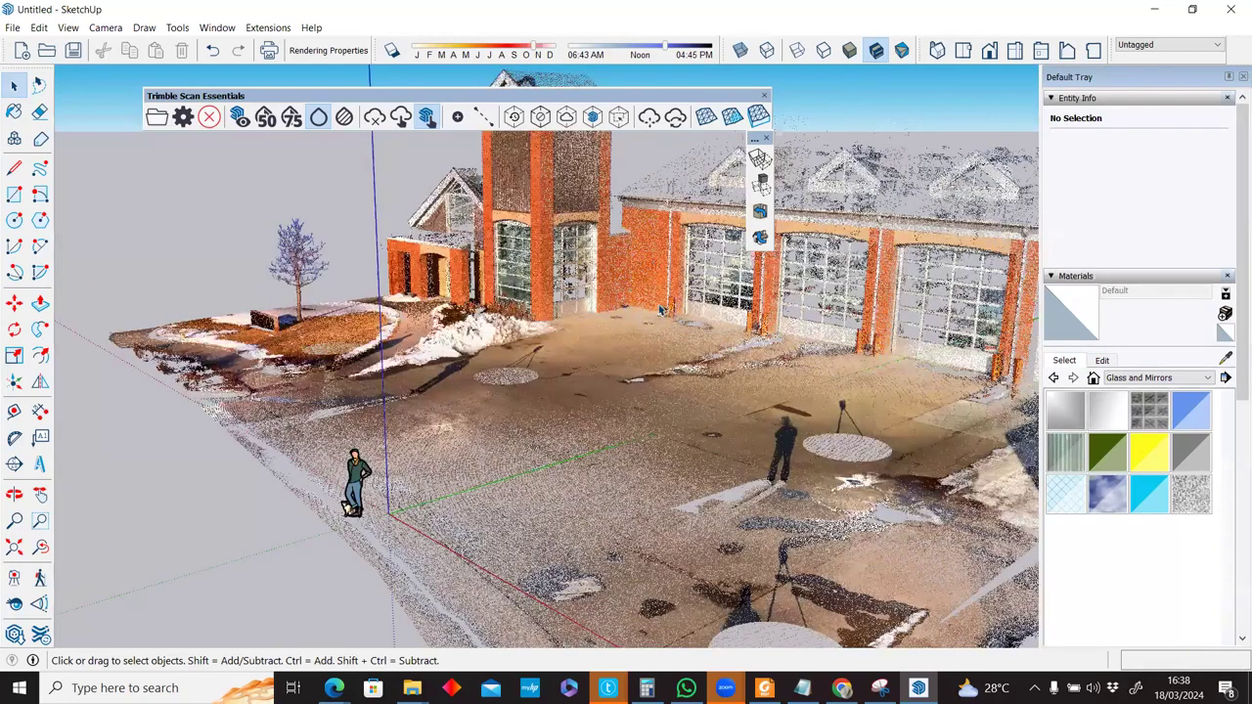
middle_drag(590, 330, 554, 311)
scroll(553, 311, down, 3)
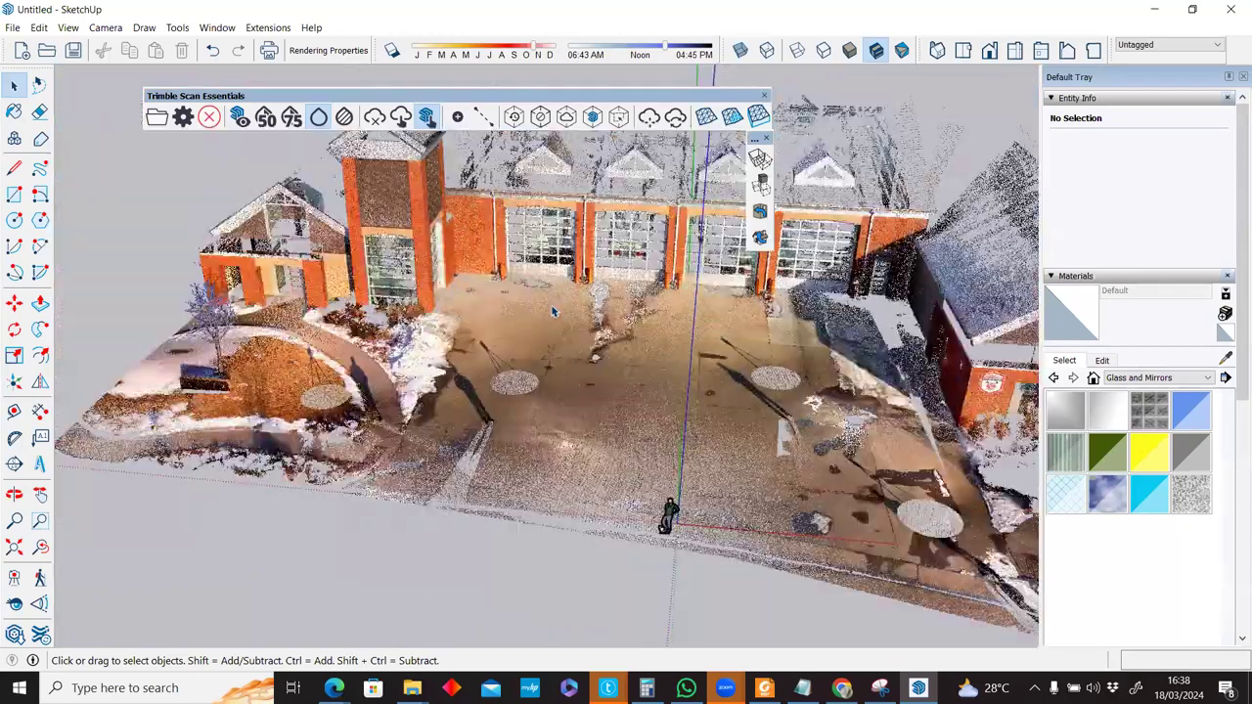
scroll(553, 311, up, 2)
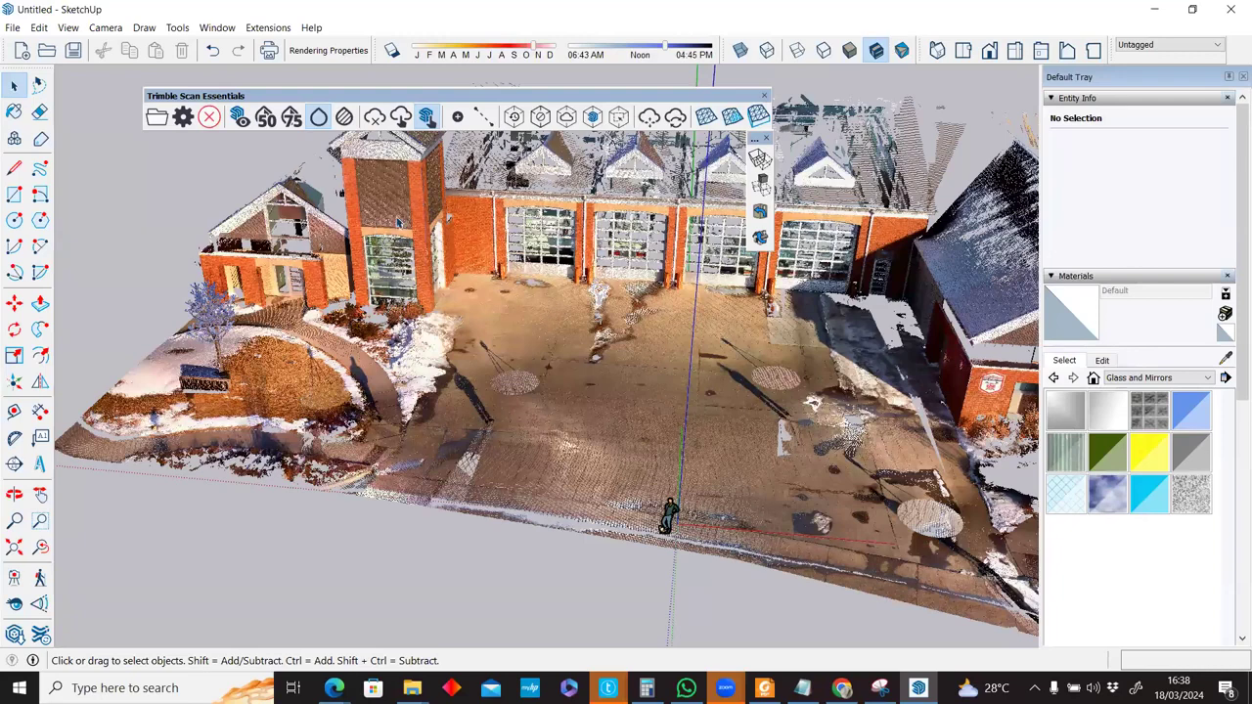
scroll(397, 223, up, 3)
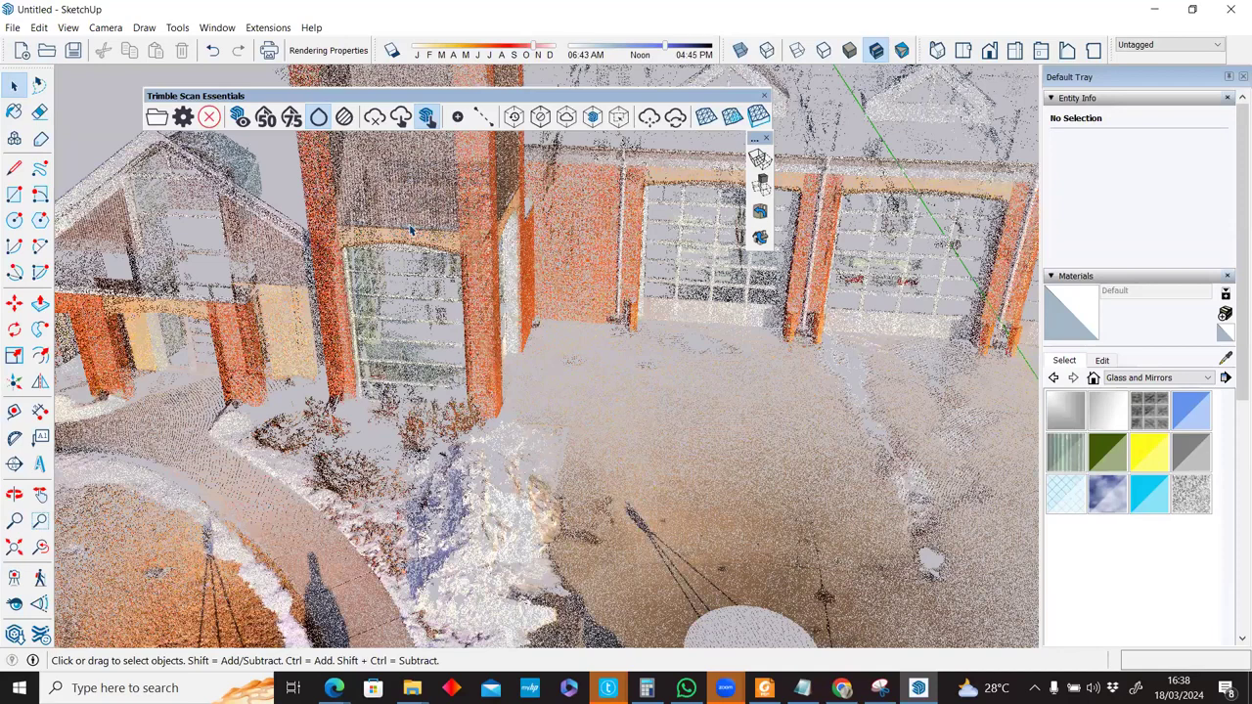
scroll(772, 455, down, 5)
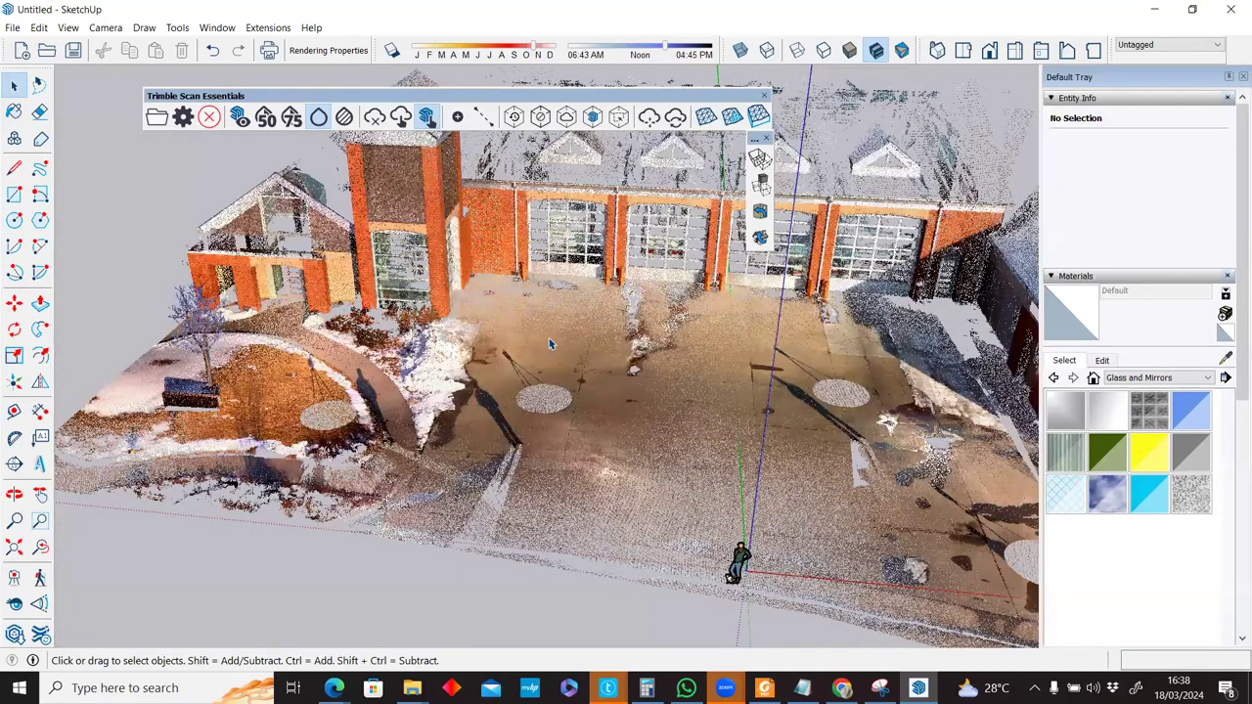
scroll(549, 344, up, 2)
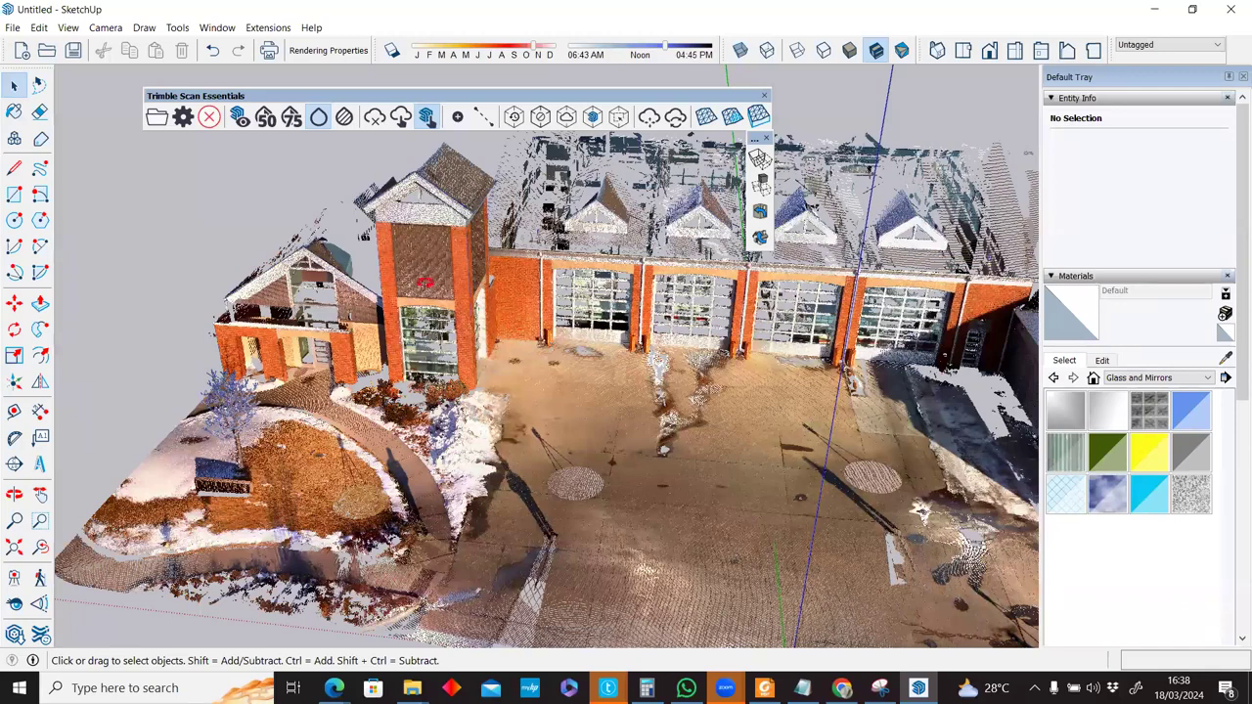
middle_drag(557, 381, 854, 539)
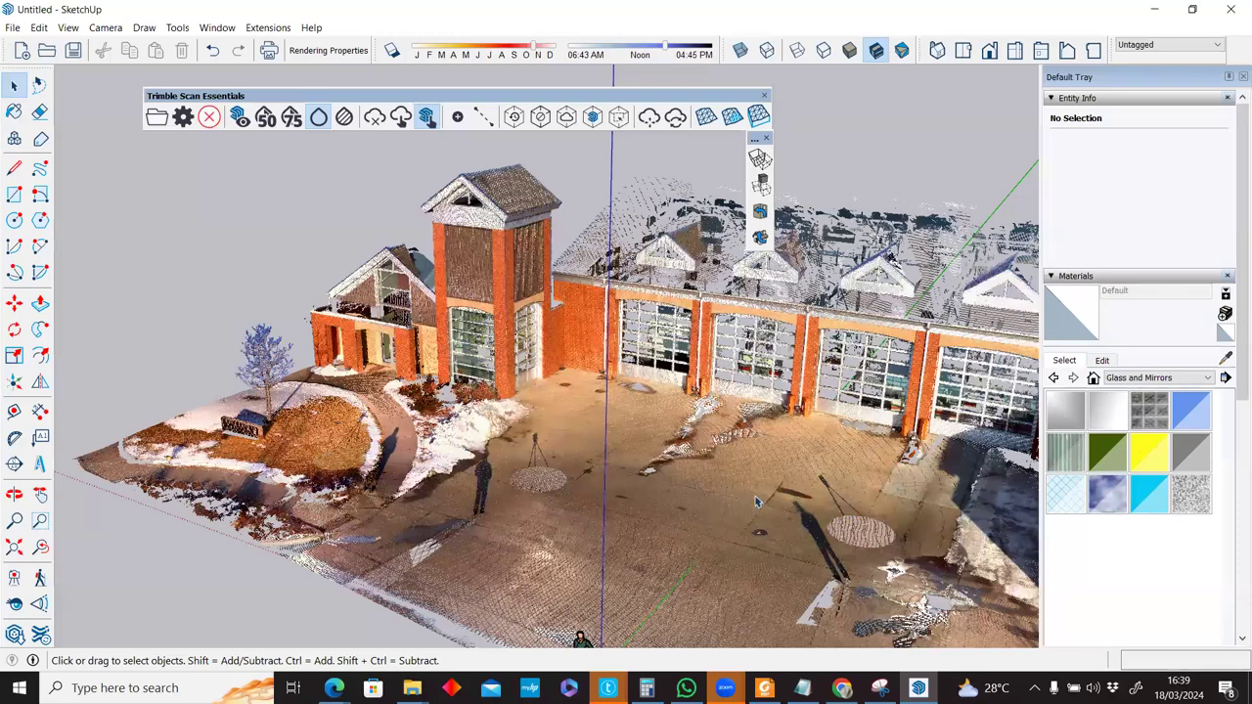
middle_drag(755, 501, 755, 502)
scroll(755, 502, up, 2)
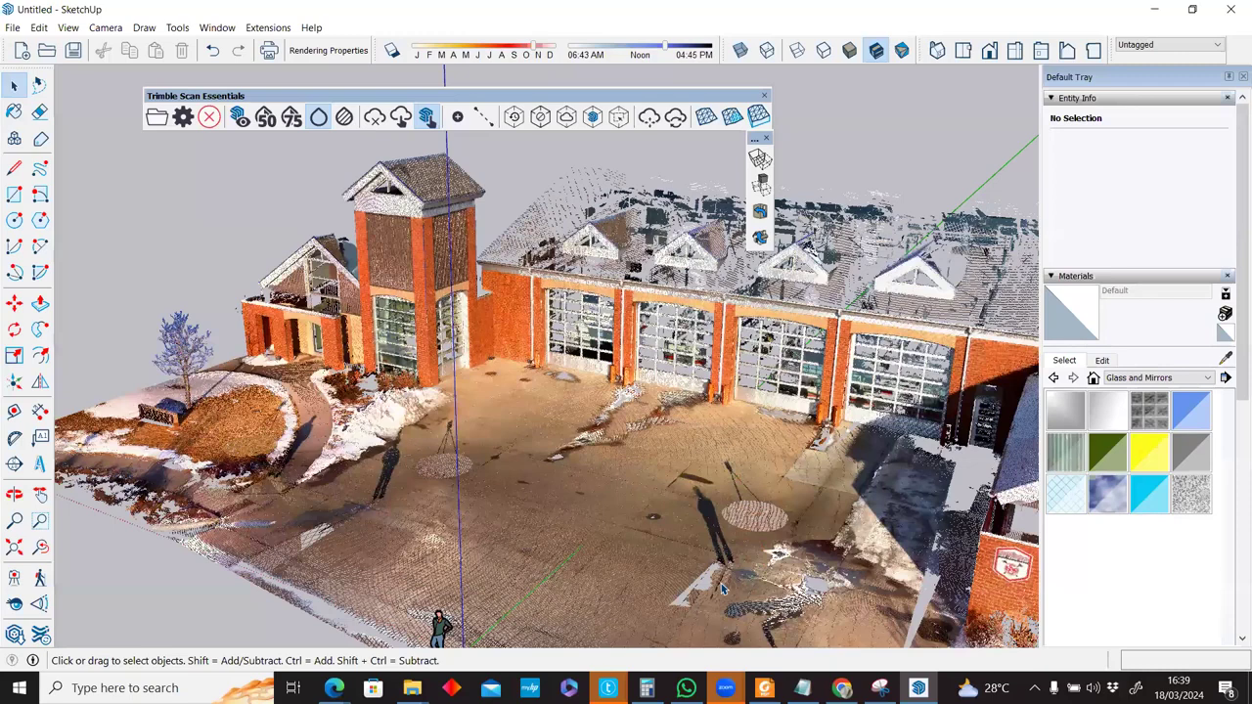
scroll(744, 525, up, 3)
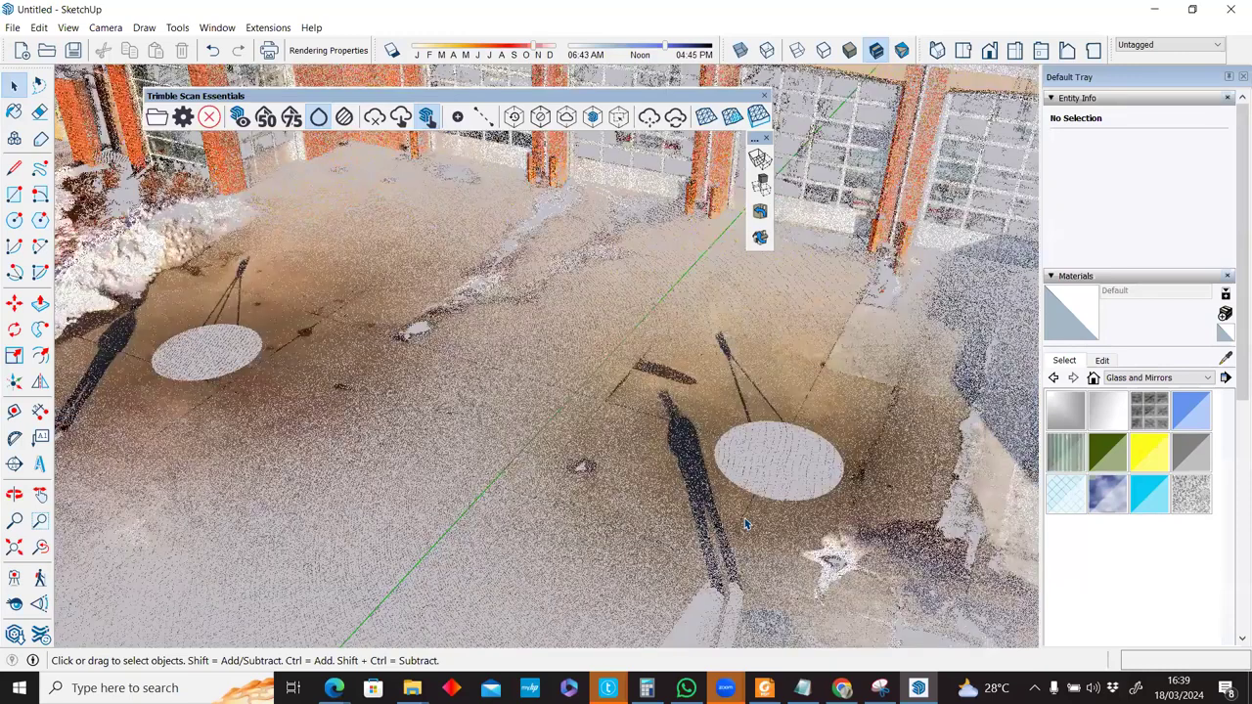
scroll(724, 588, down, 2)
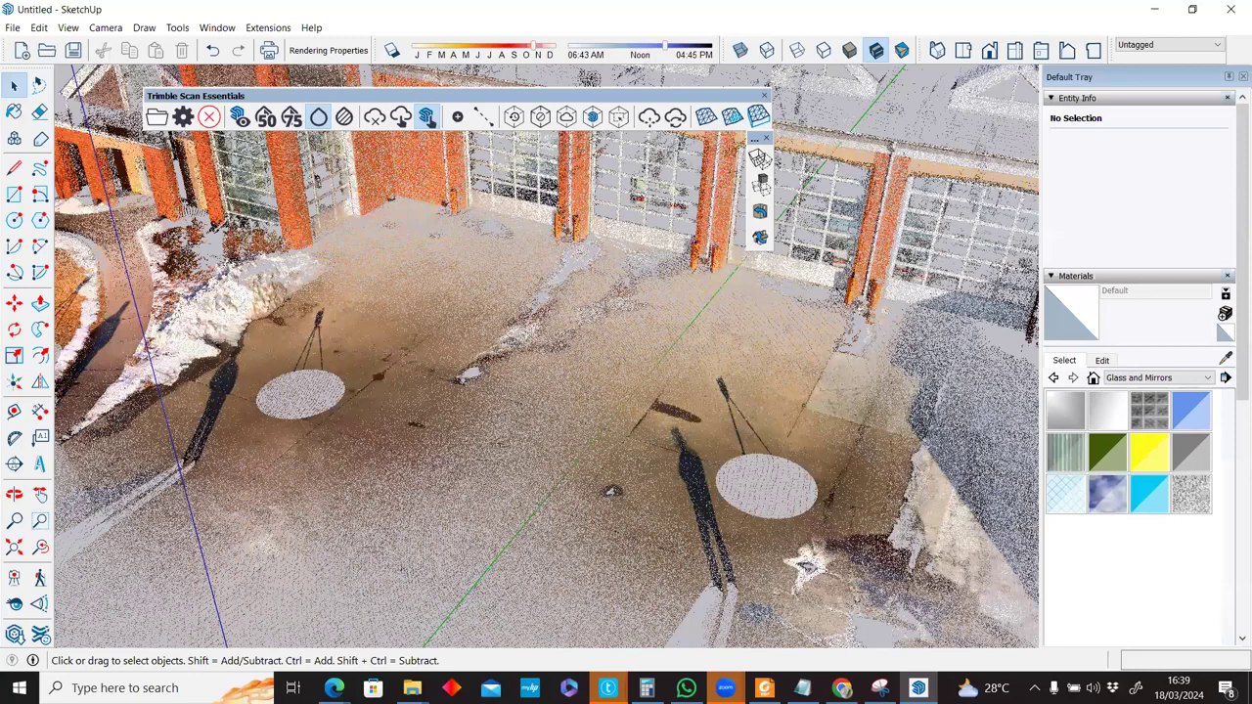
middle_drag(587, 449, 591, 386)
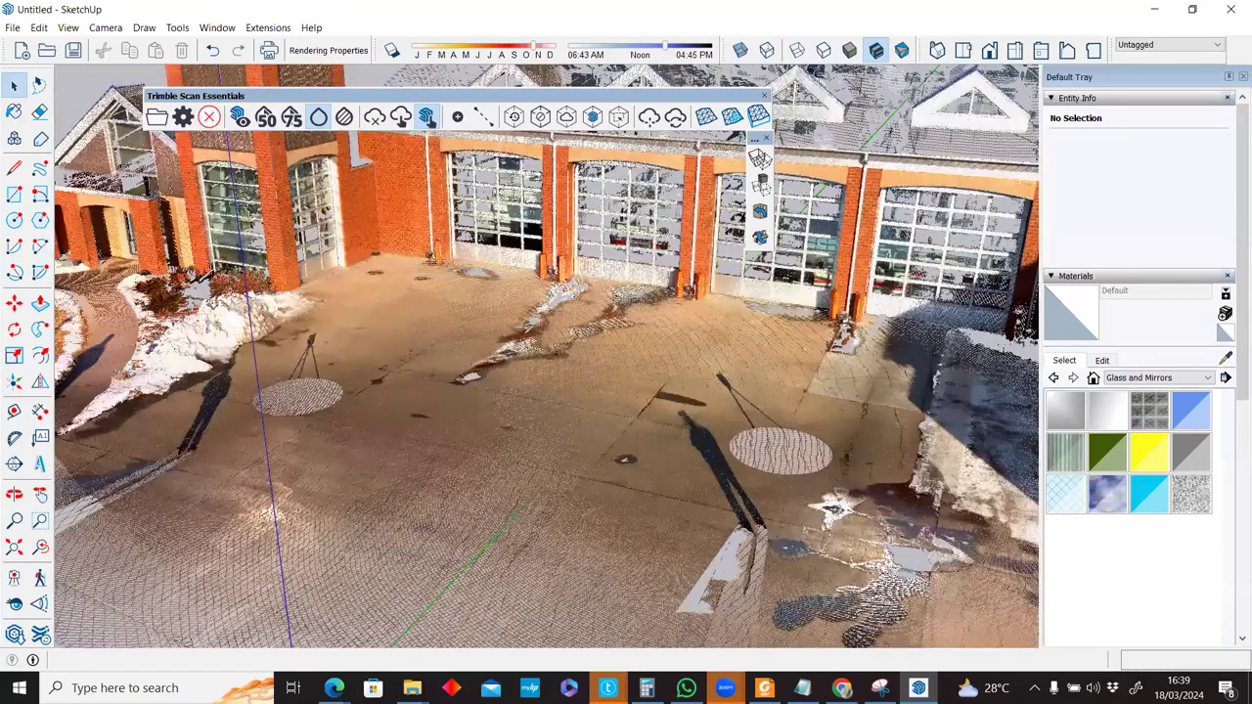
click(335, 687)
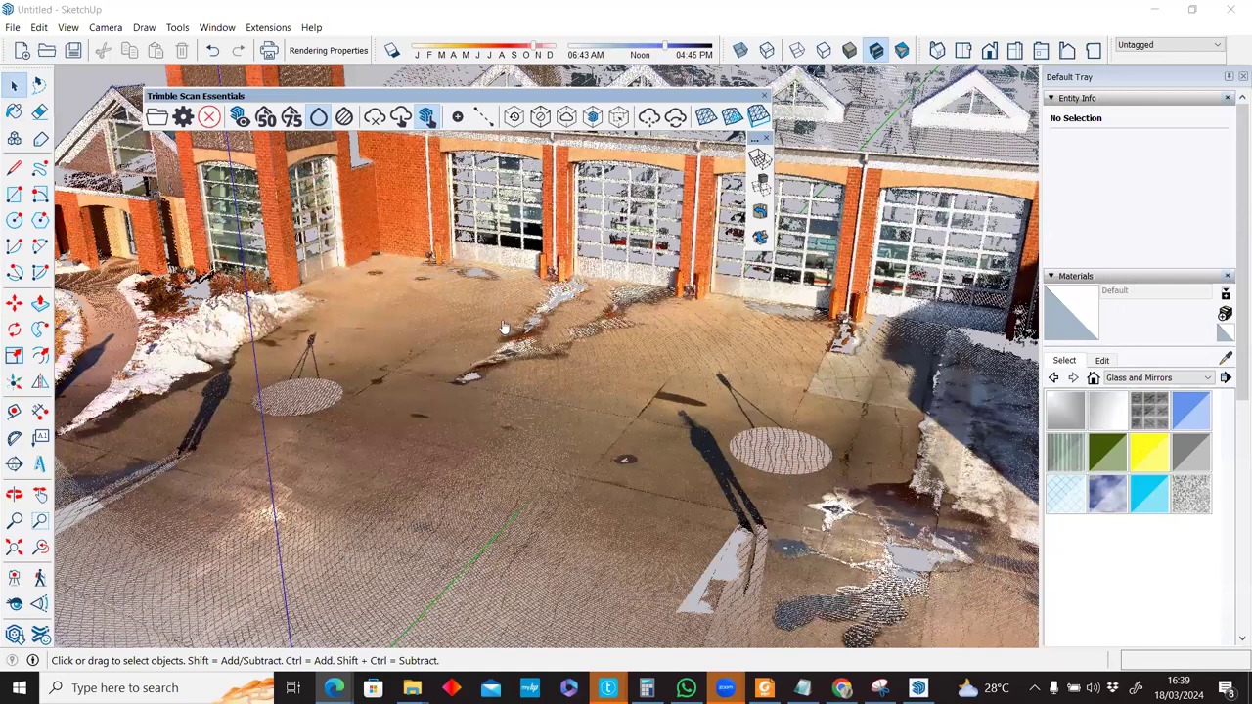
key(alt+Tab)
Open 'The Best 3D Scanning Apps for iPhone' from the search results and raise its volume.
scroll(479, 351, down, 2)
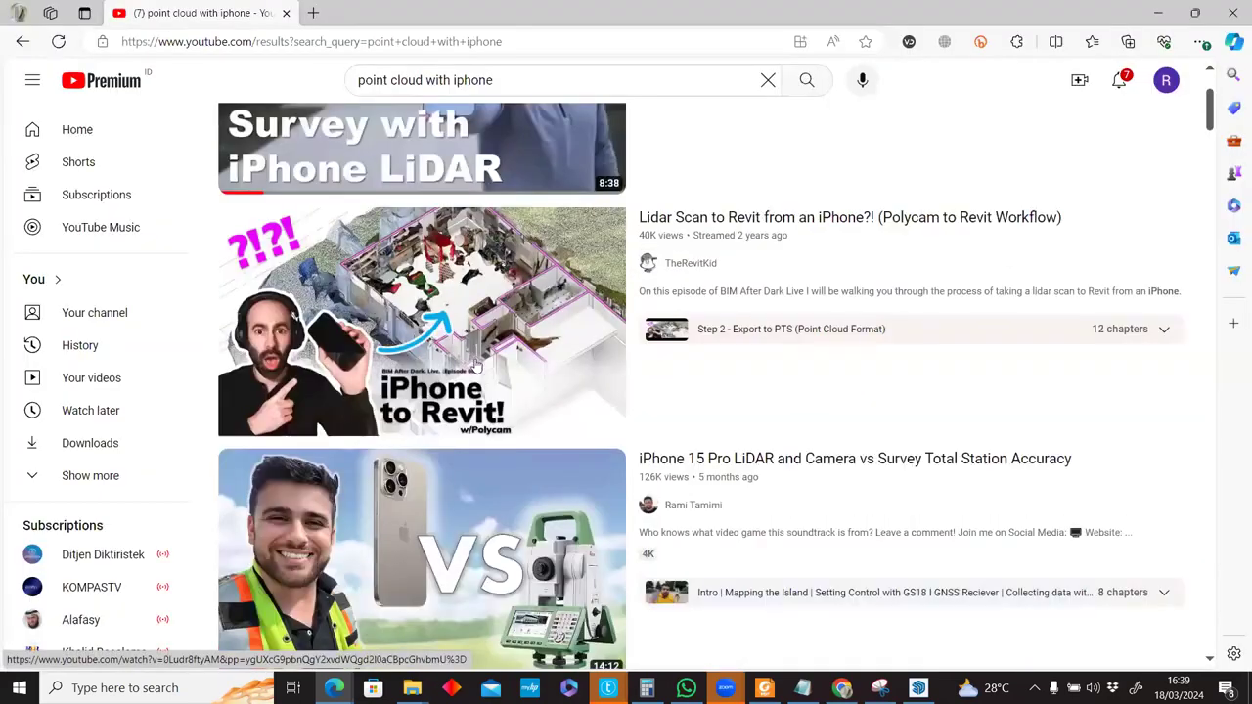
scroll(494, 357, down, 3)
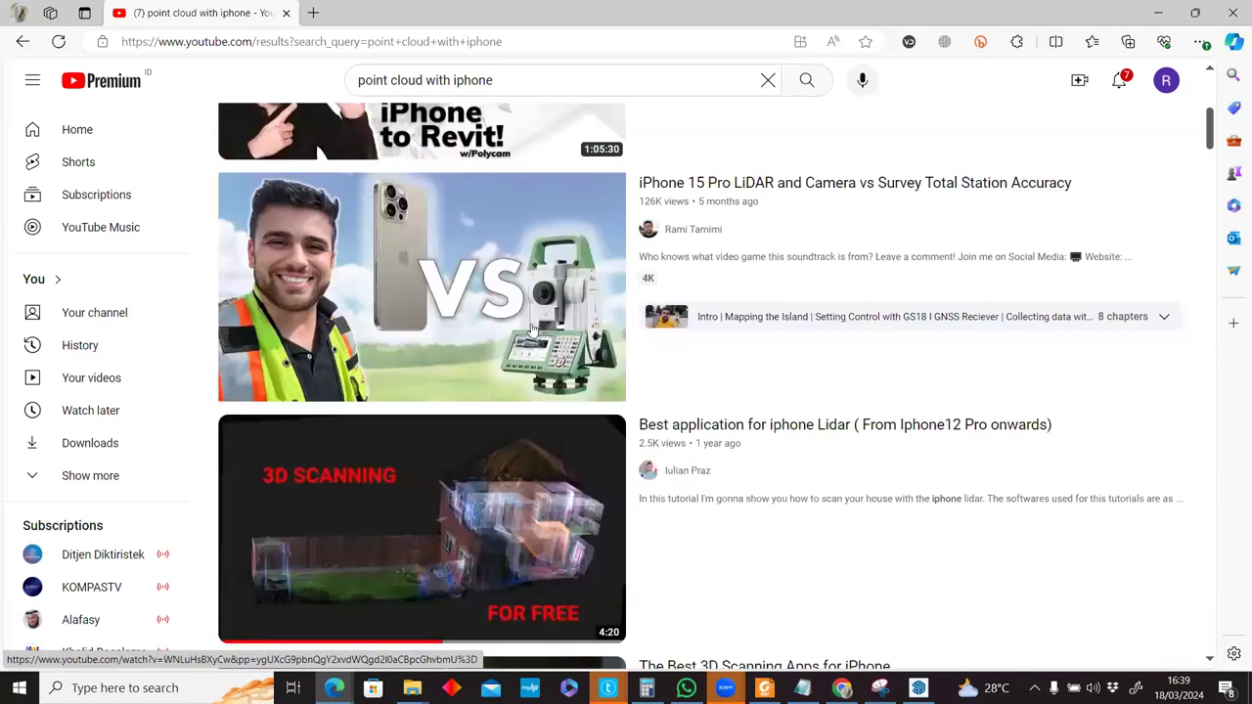
mouse_move(514, 247)
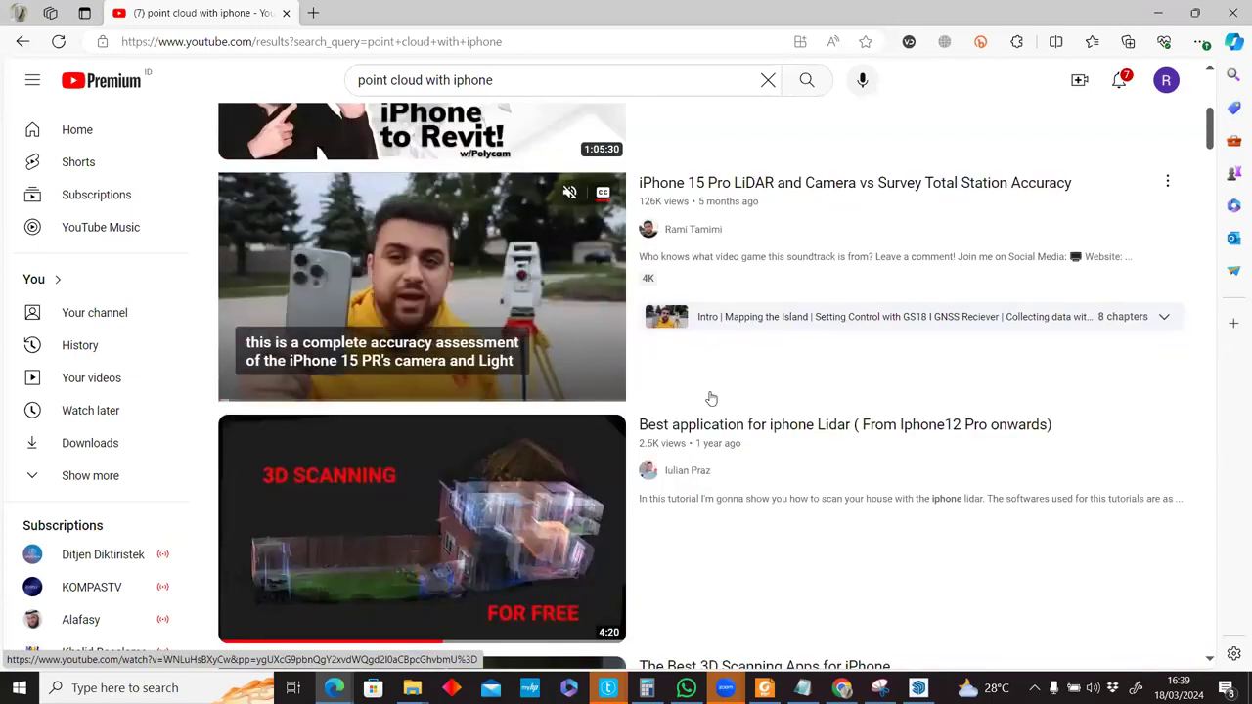
scroll(729, 459, down, 1)
scroll(738, 480, down, 1)
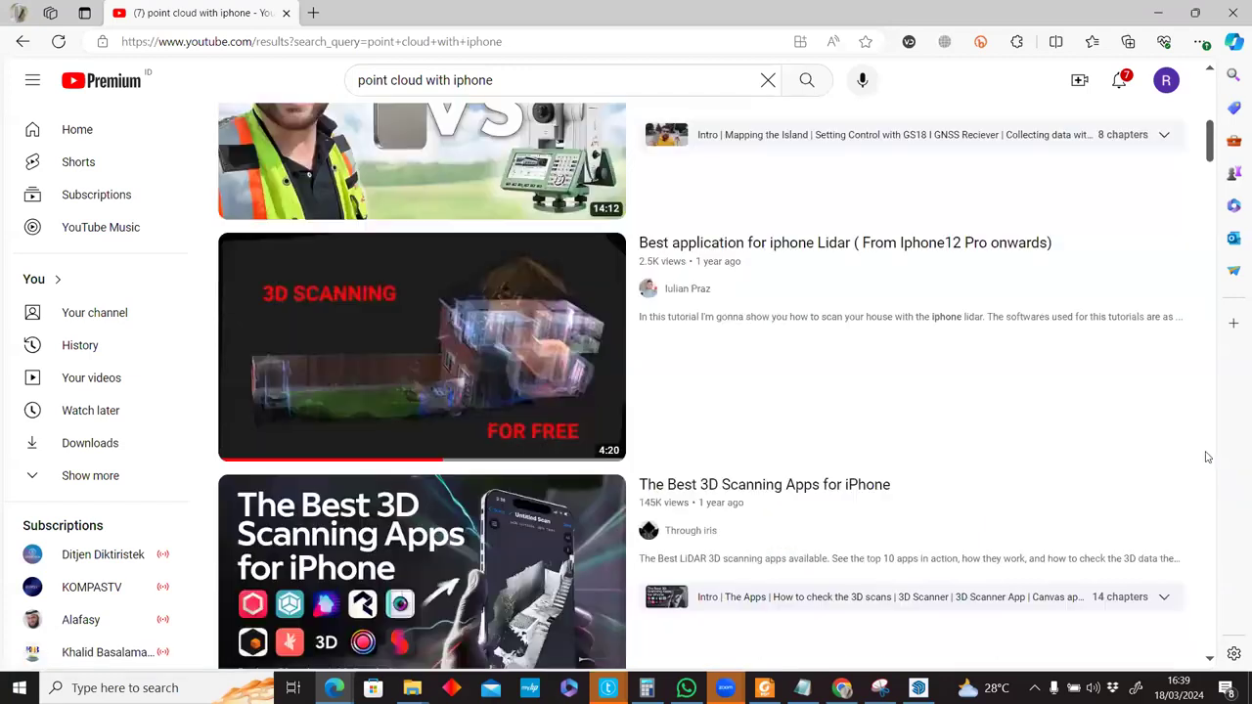
scroll(448, 399, down, 1)
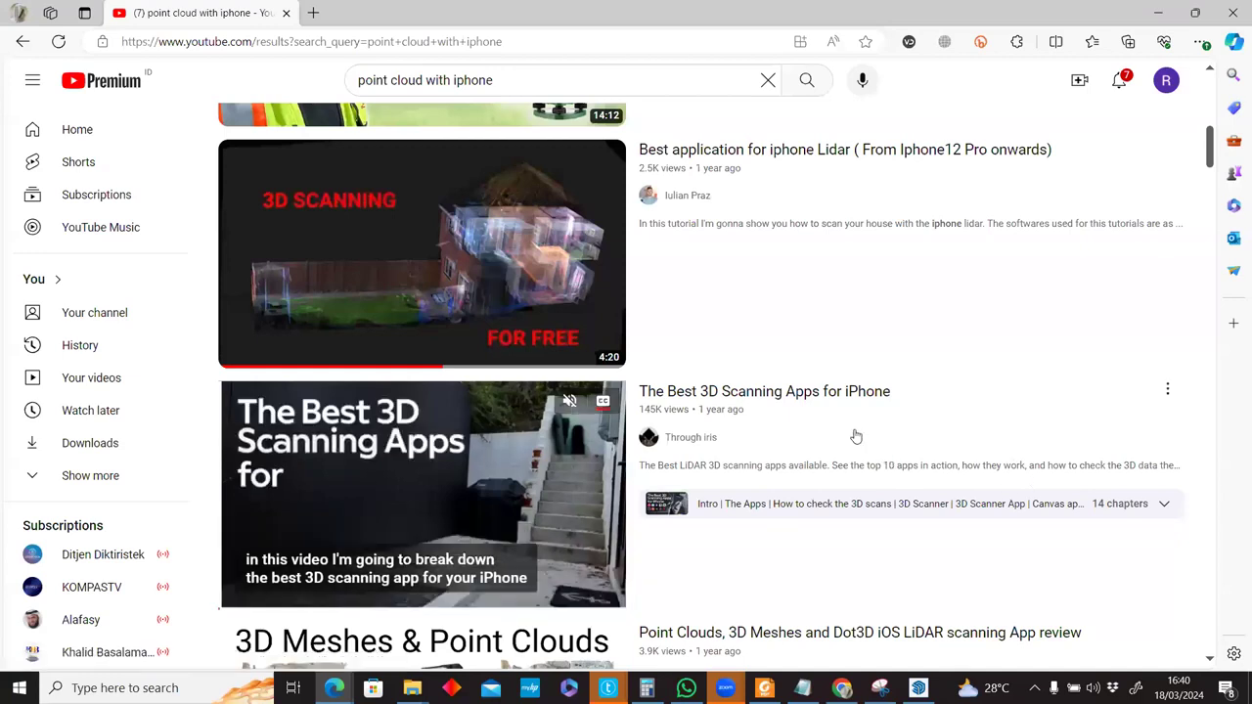
click(431, 463)
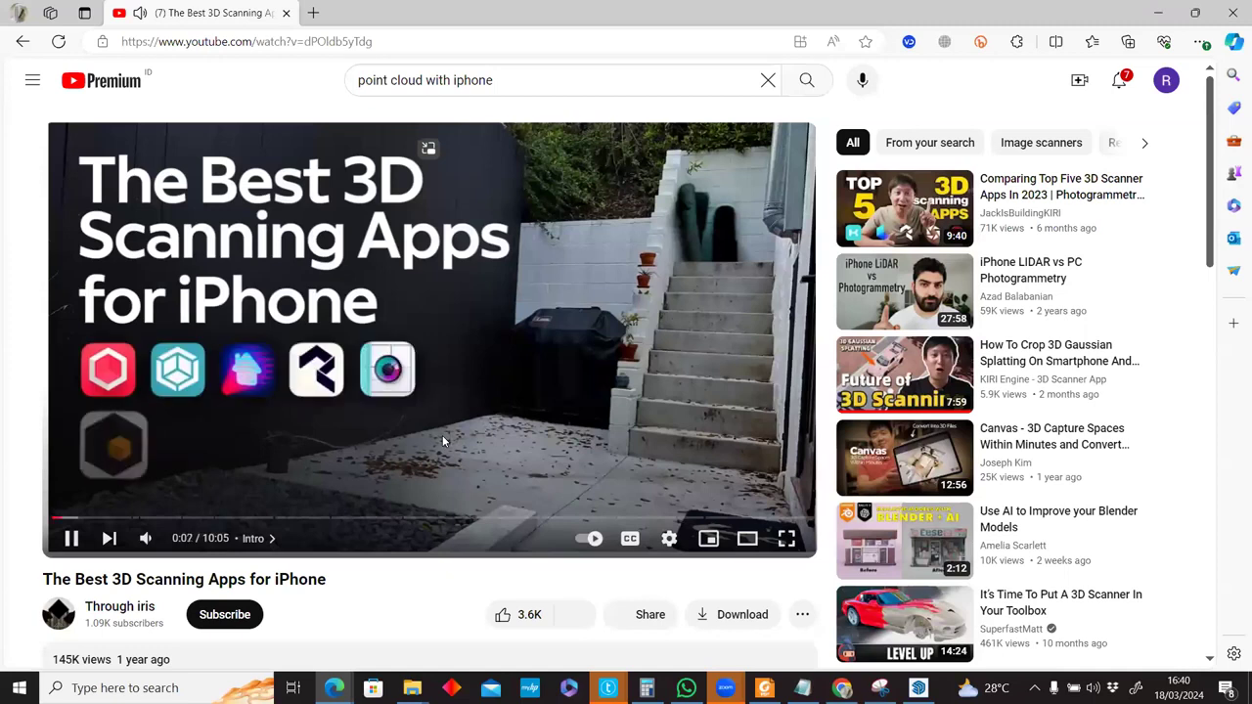
key(Right)
key(Right)
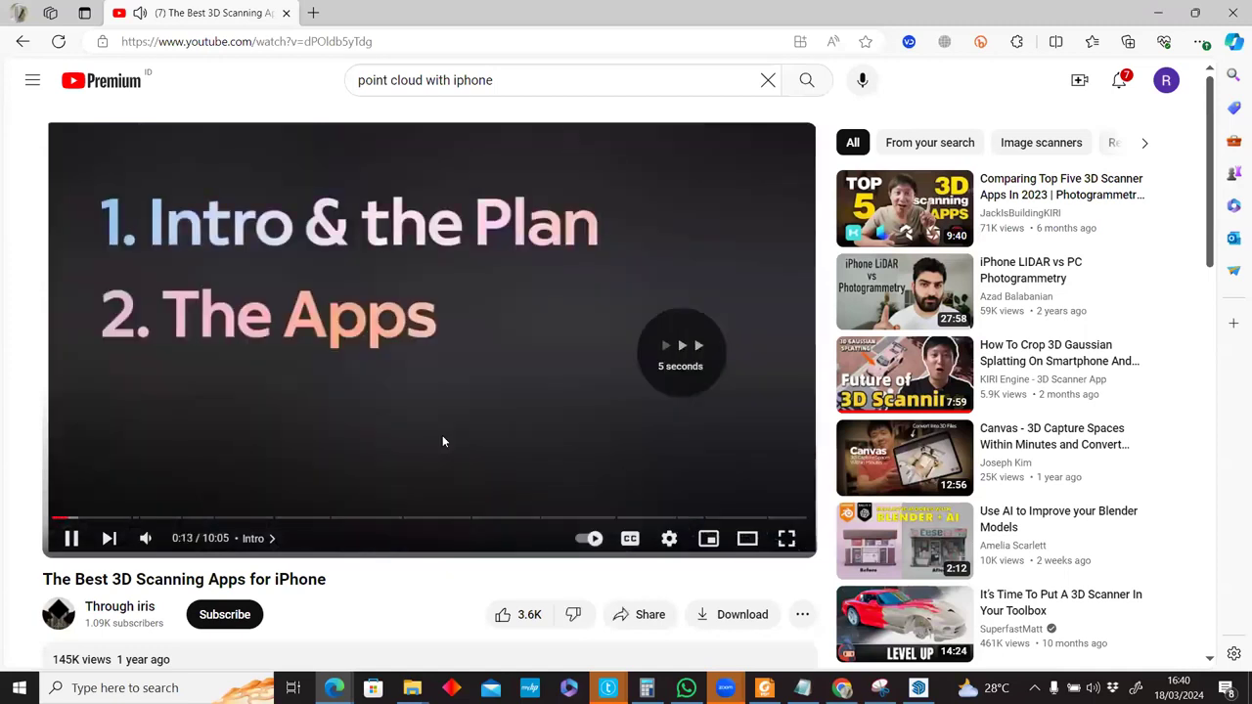
key(Left)
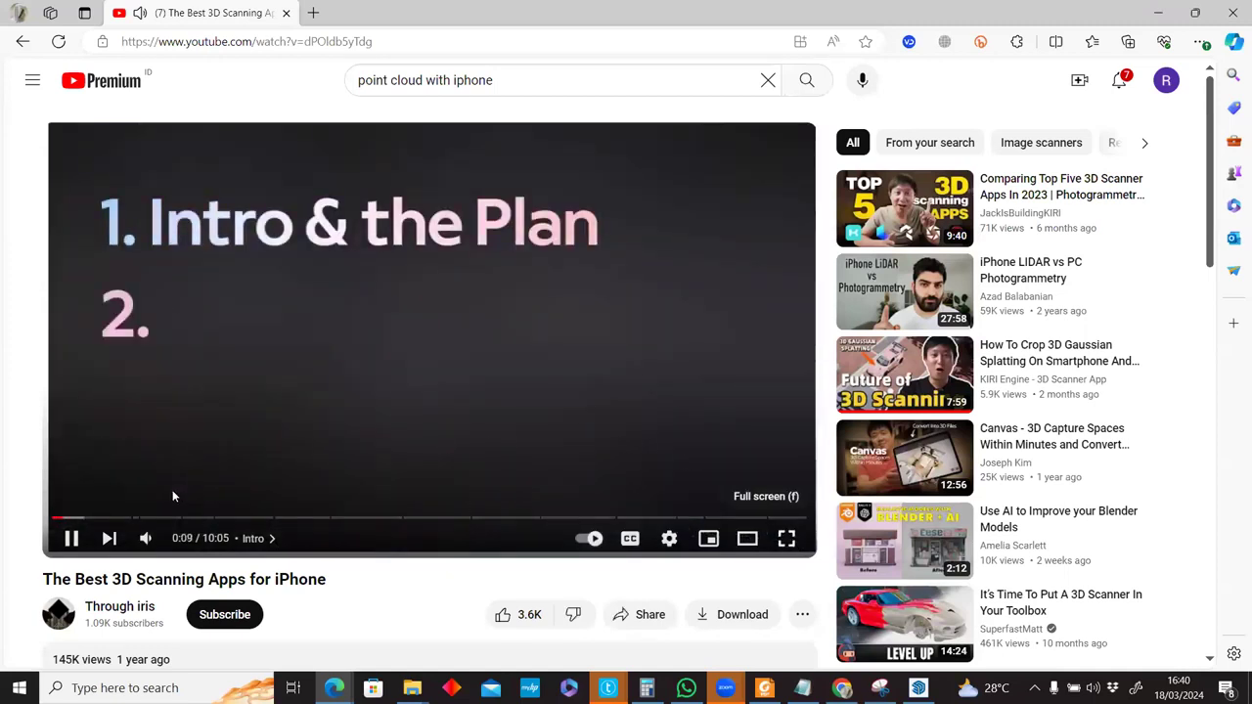
mouse_move(147, 539)
click(191, 538)
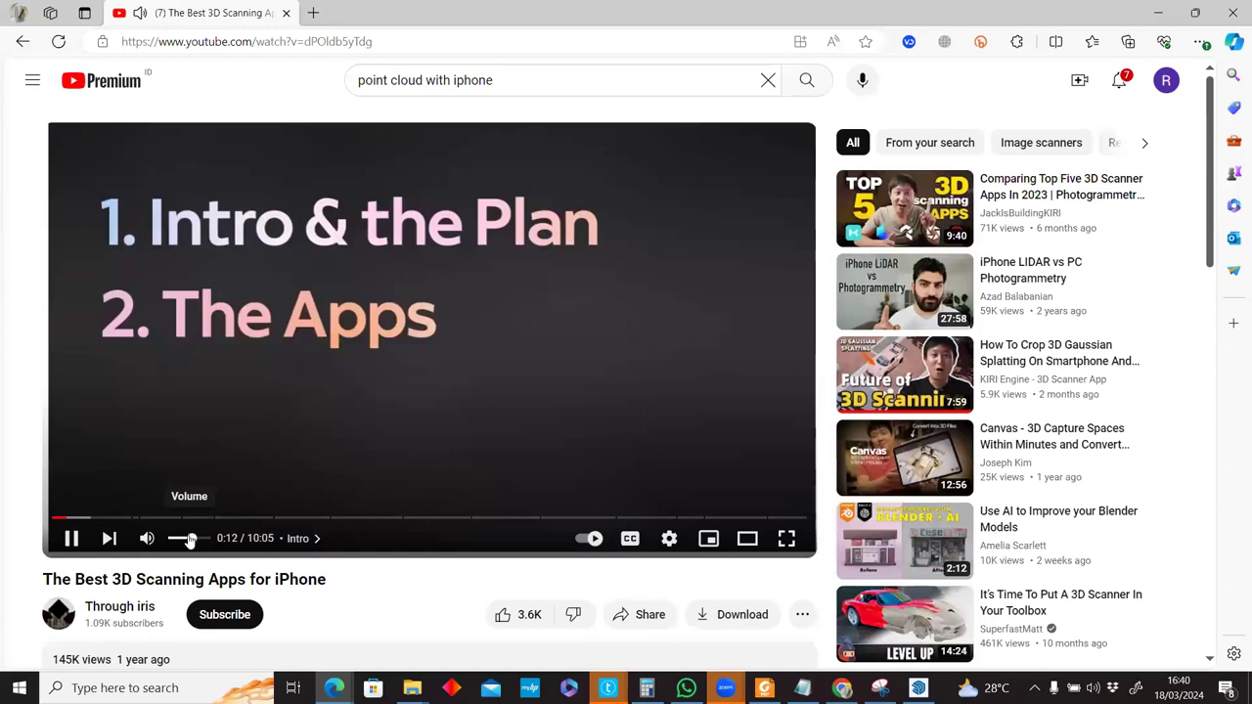
Play the video full screen and skip ahead to around 1:10.
click(787, 541)
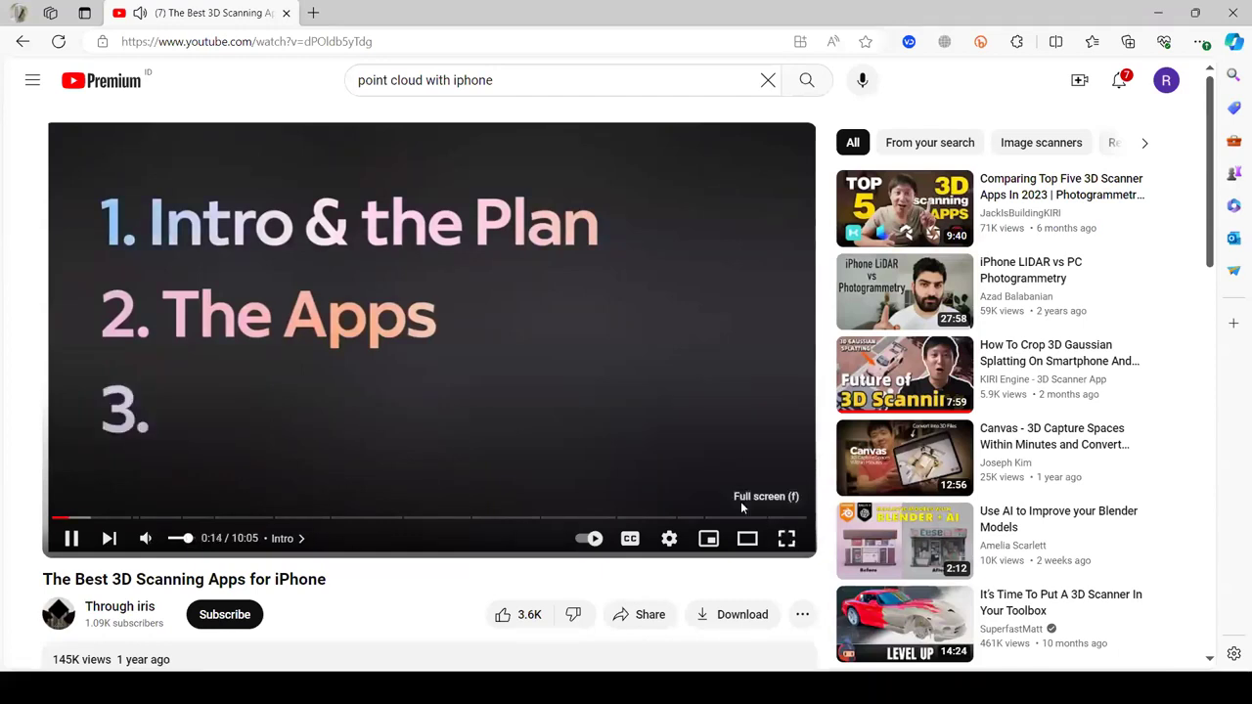
key(Right)
key(Right)
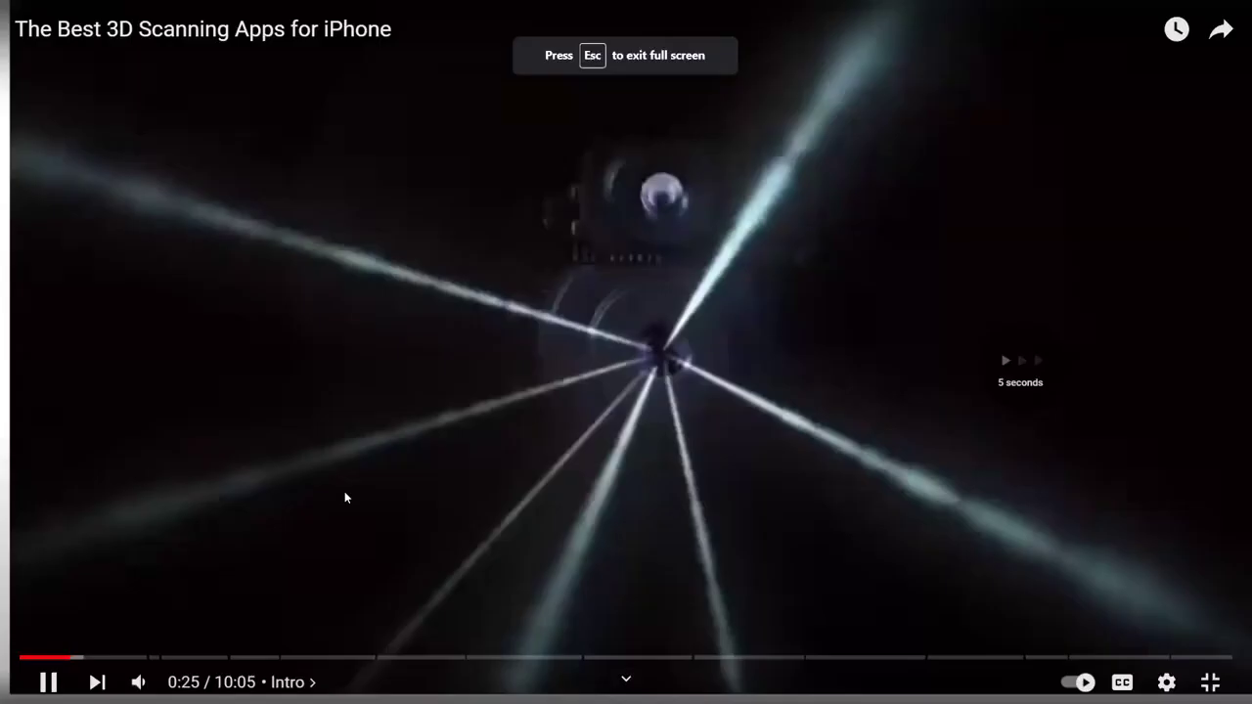
key(Right)
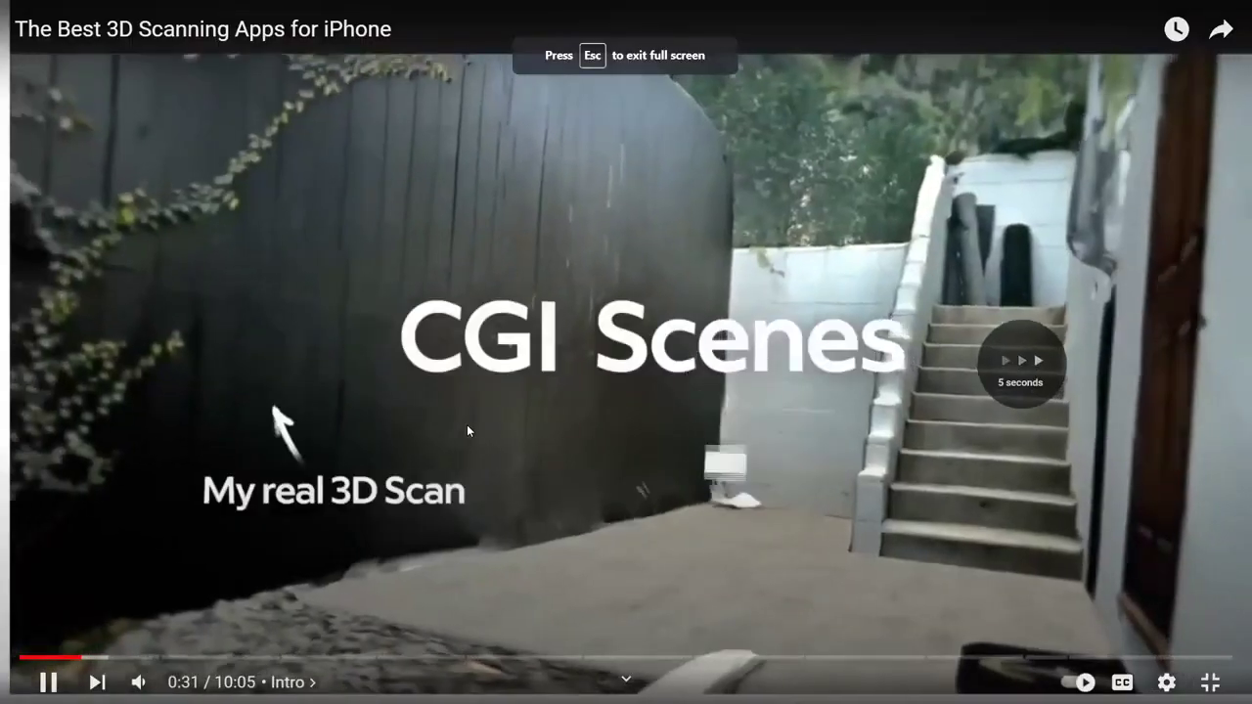
key(Right)
key(Right)
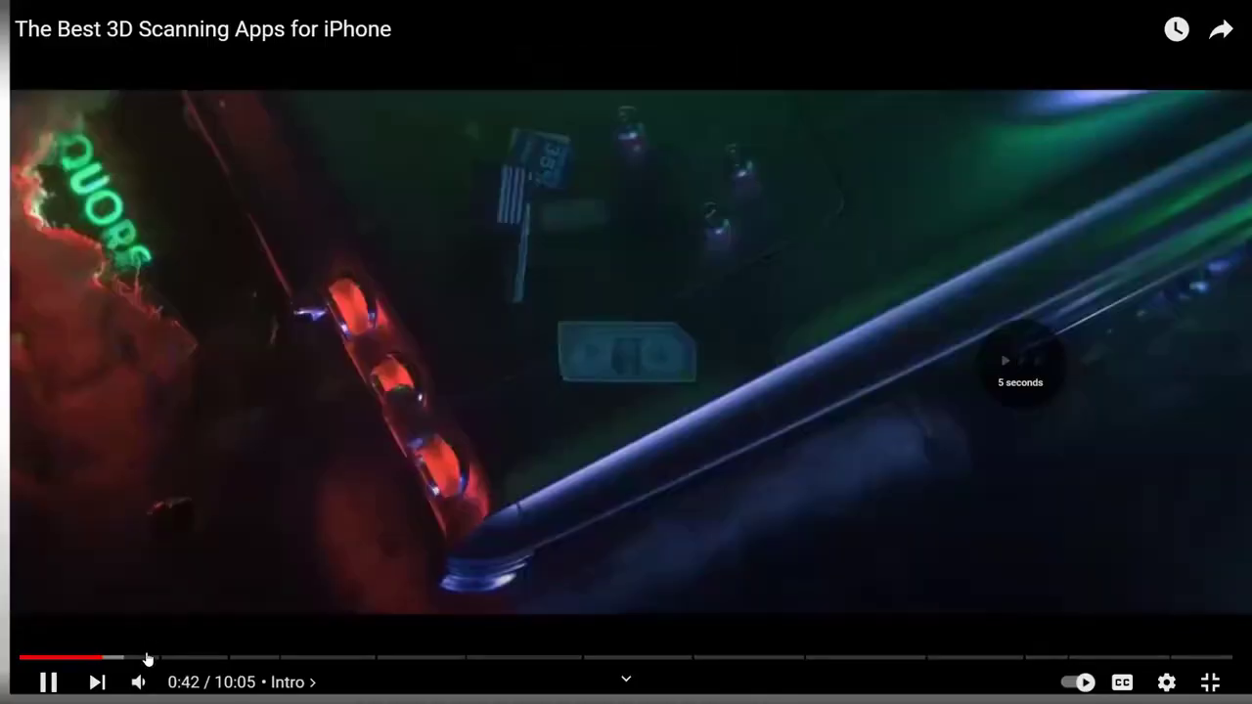
key(Right)
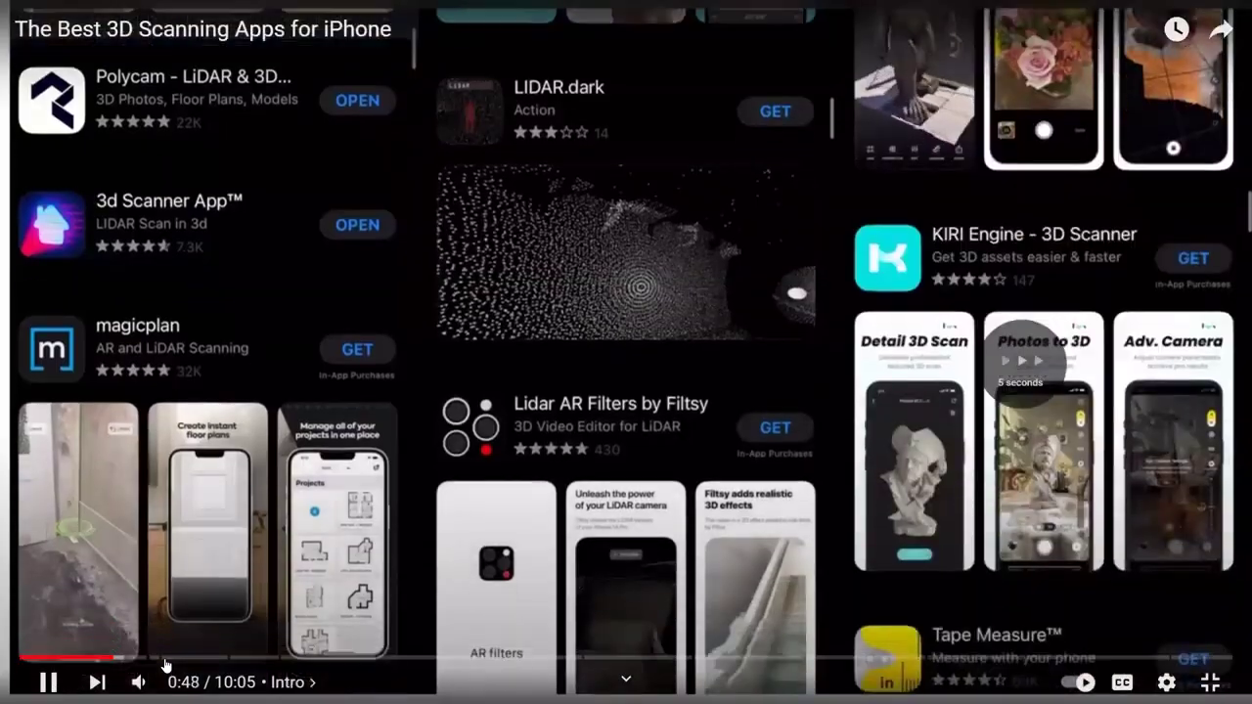
key(Right)
drag(163, 661, 212, 666)
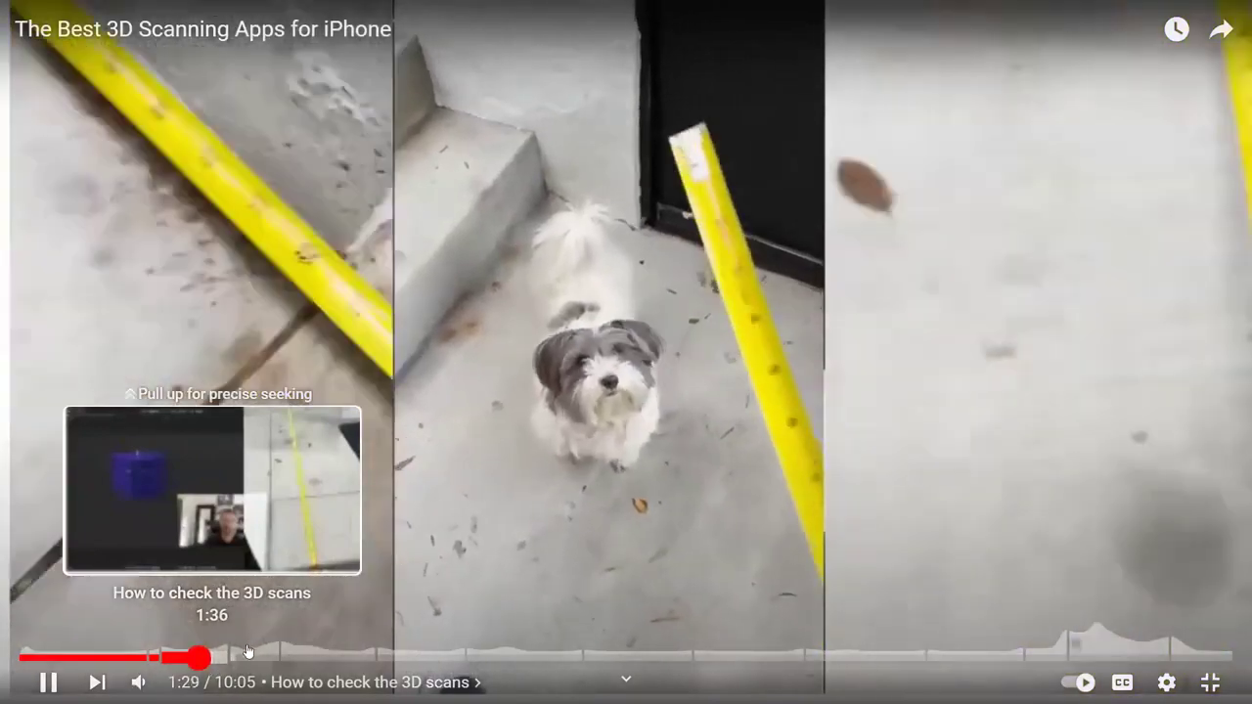
Skip forward to the 3D Scanner app section, exit full screen and pause at 2:24.
key(Right)
key(Right)
key(Right)
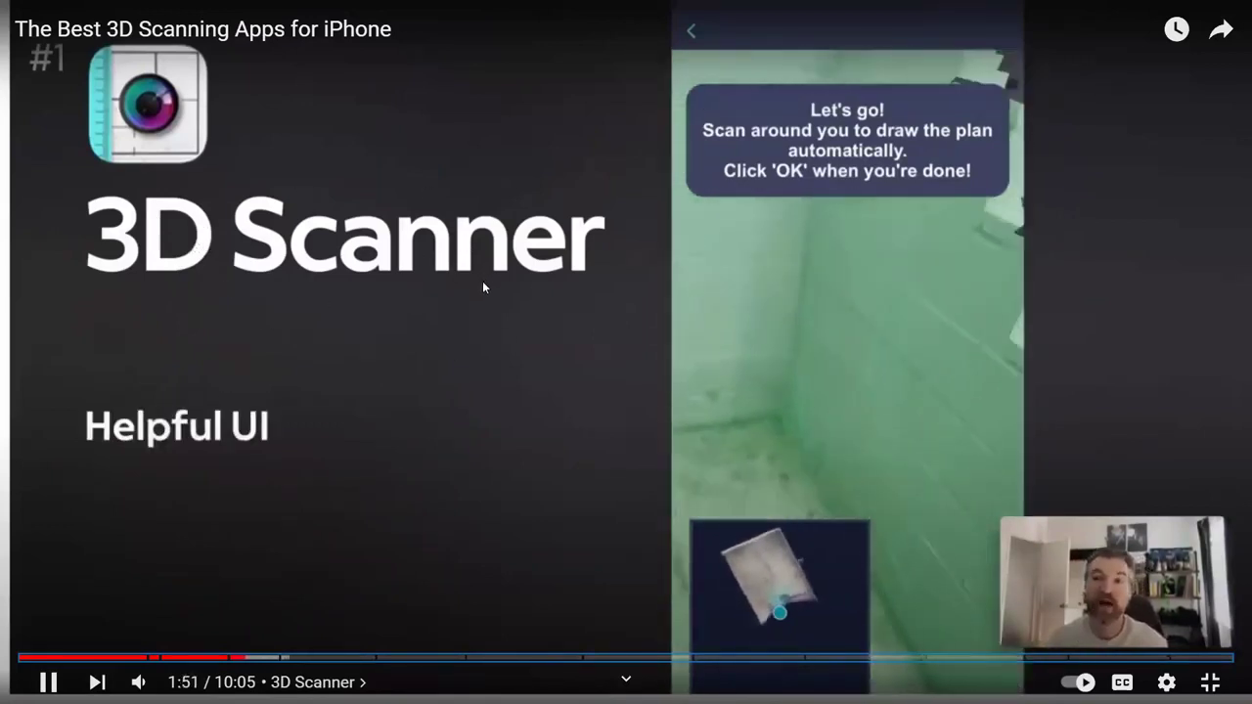
key(Right)
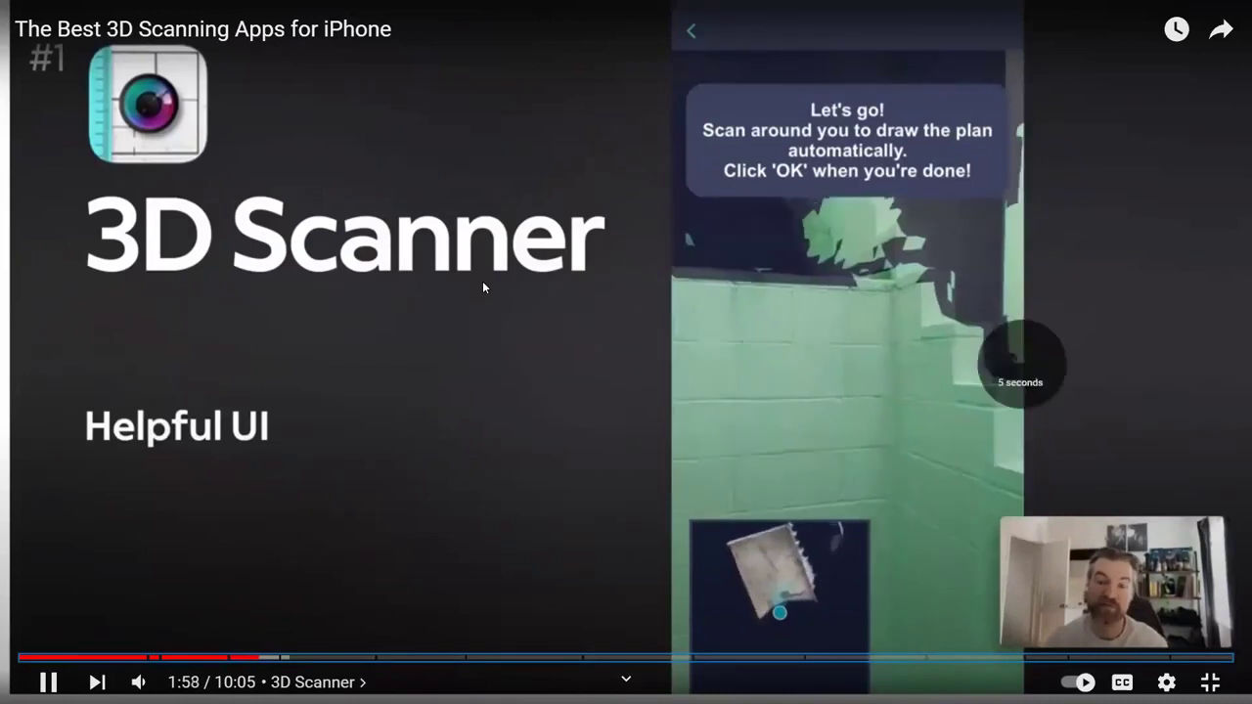
key(Right)
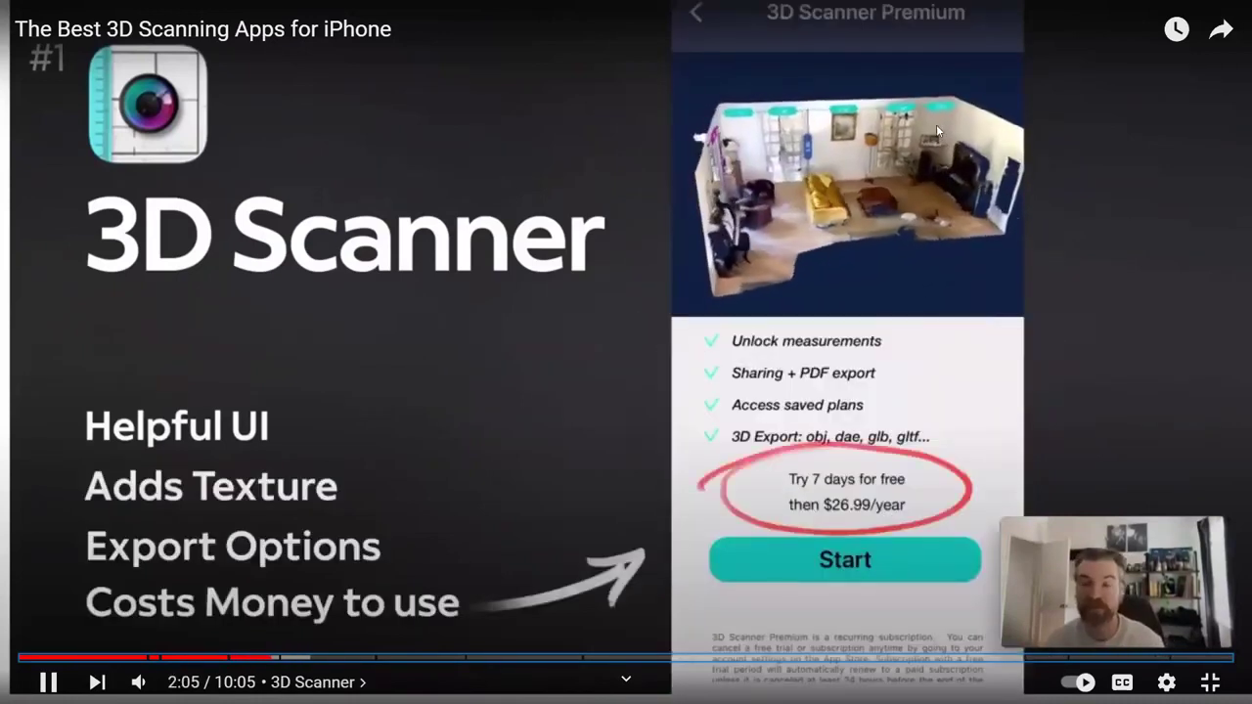
key(Right)
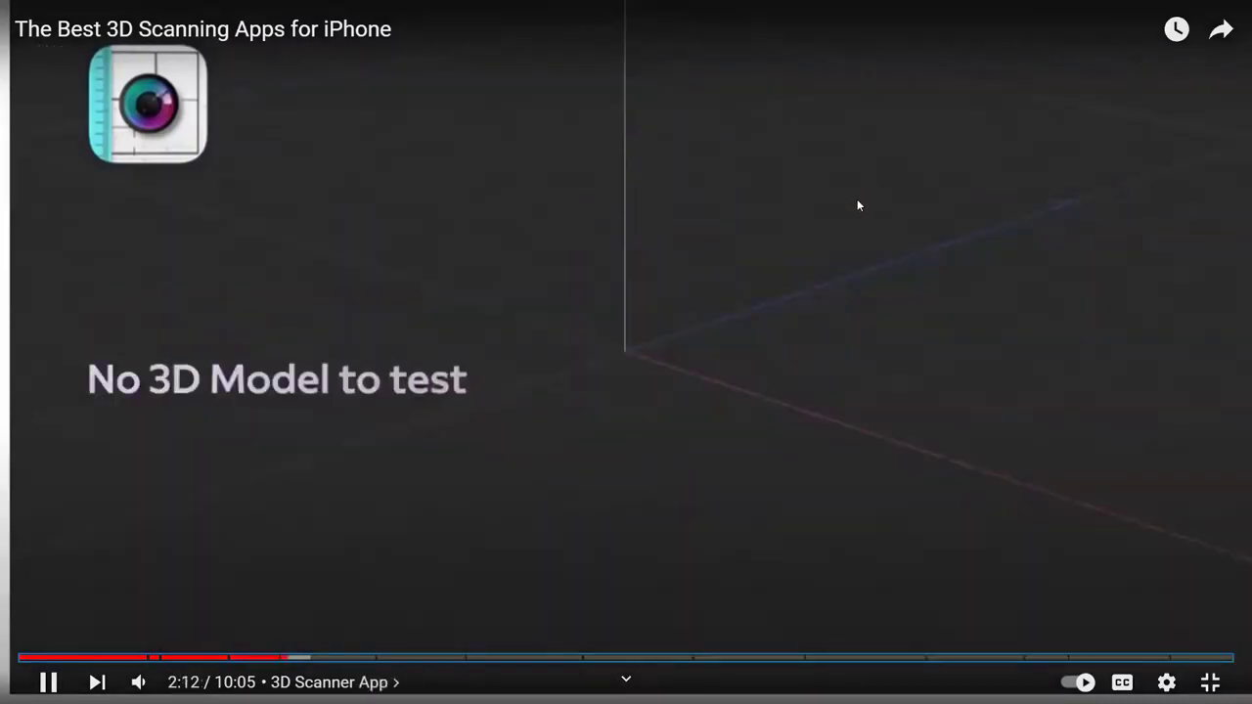
key(Right)
key(Right)
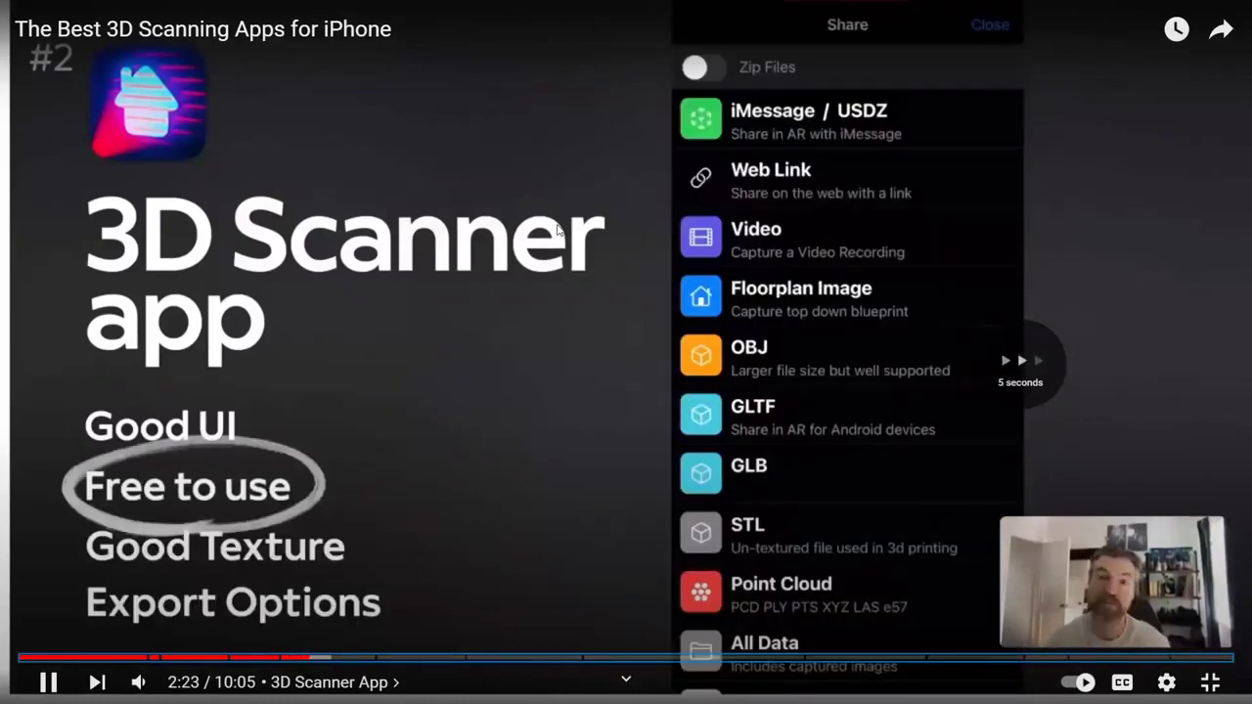
key(Escape)
key(space)
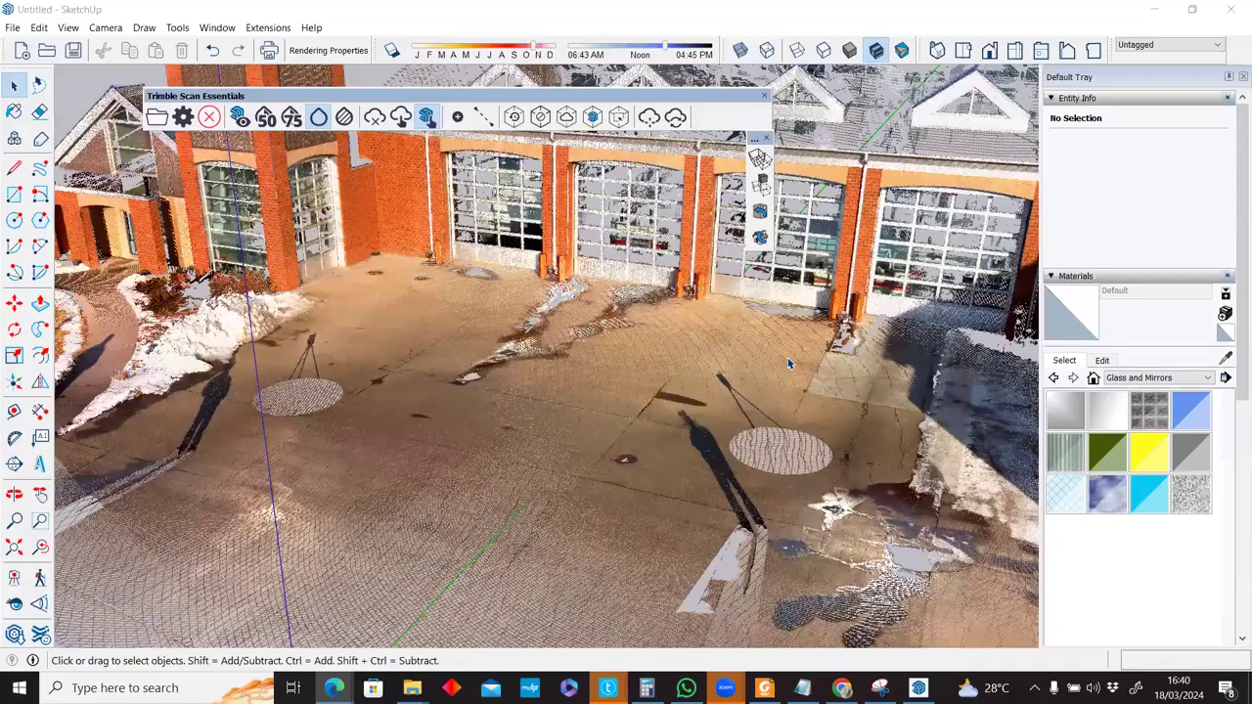
Confirm unloading the current point cloud and reload Fire_Station.rwp.
scroll(790, 364, down, 2)
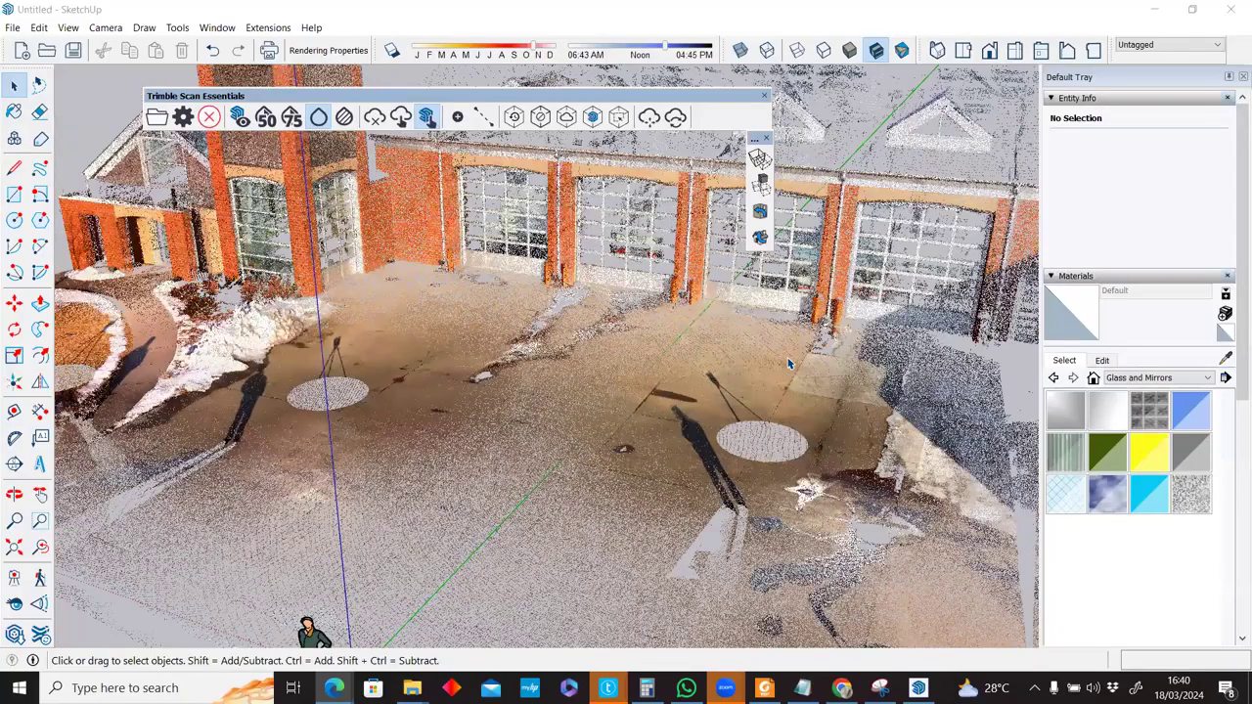
scroll(789, 364, down, 2)
middle_drag(789, 364, 789, 364)
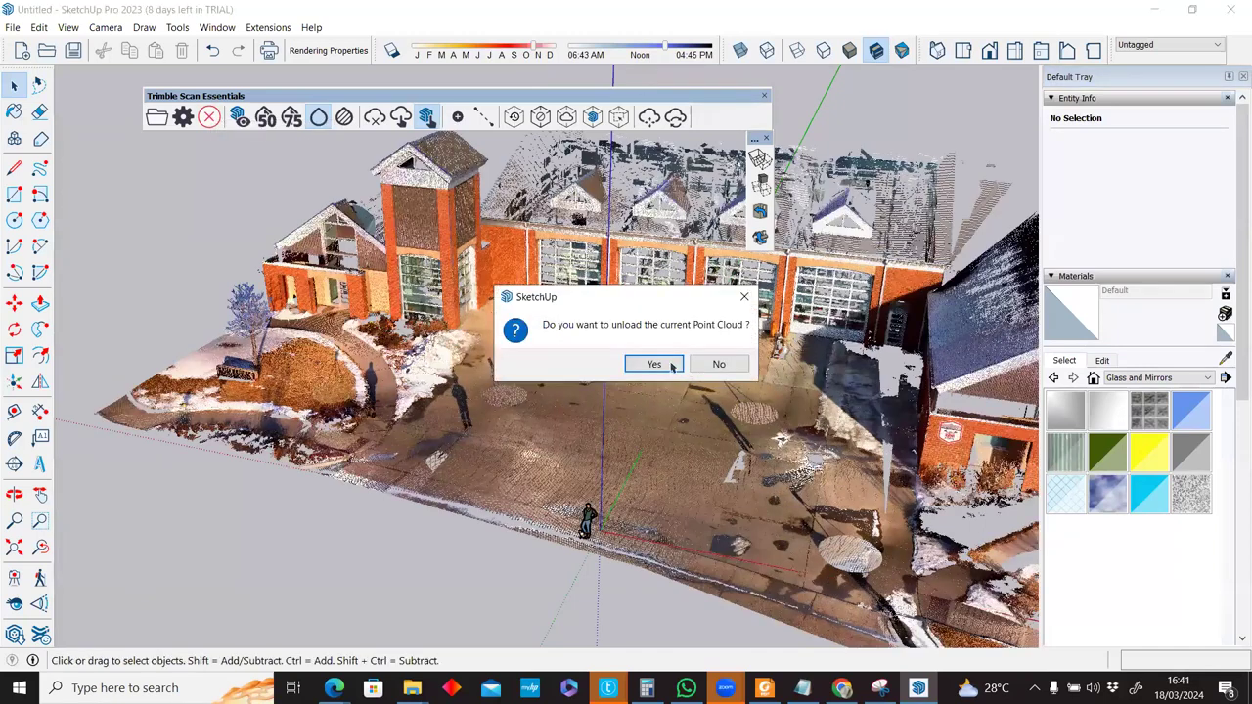
click(672, 364)
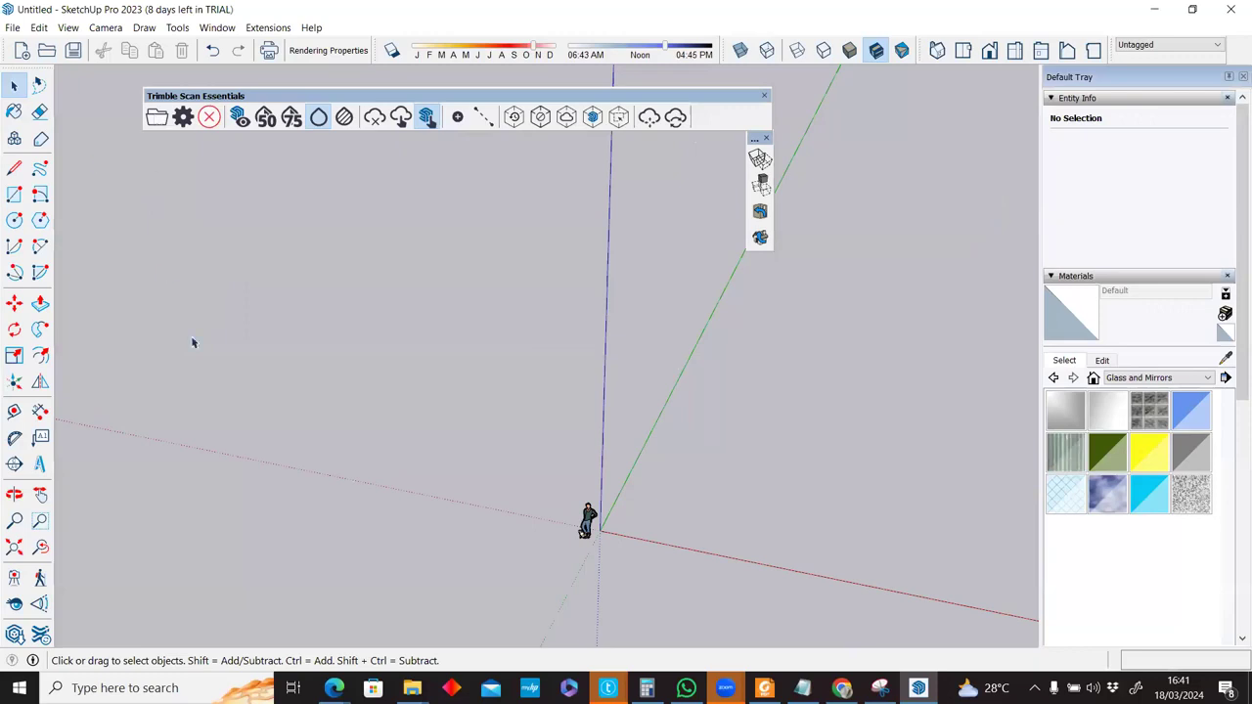
double_click(235, 156)
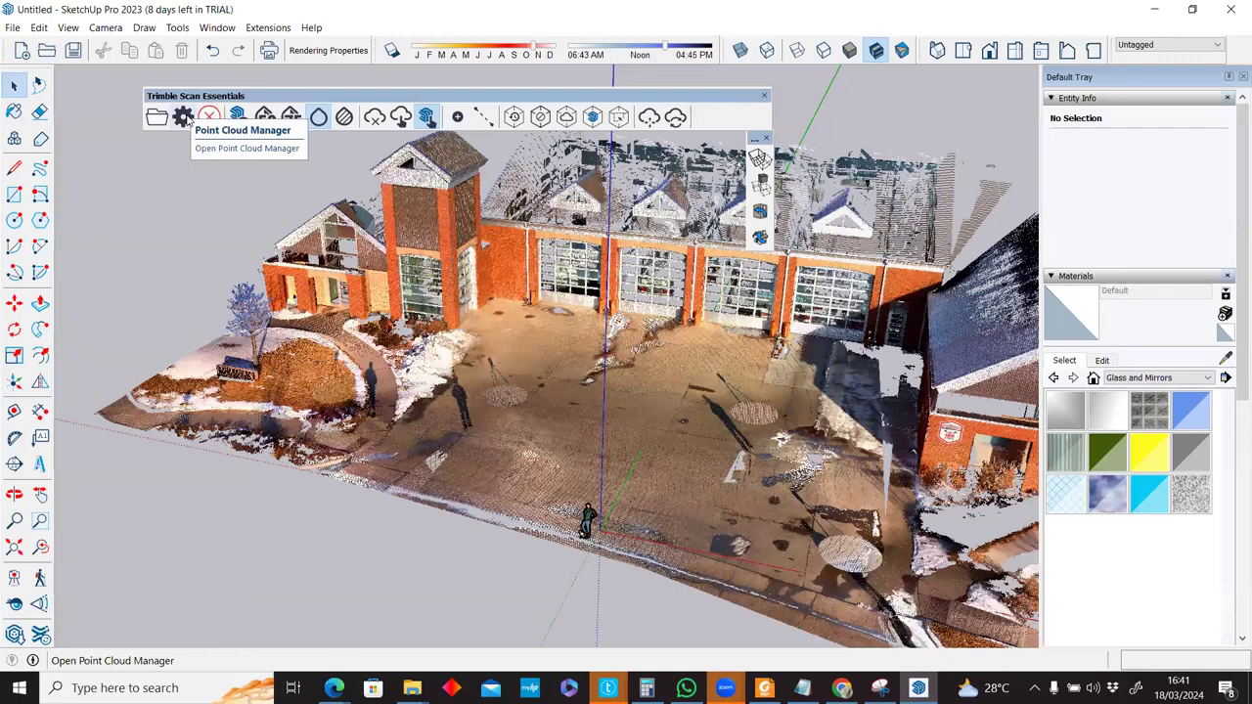
click(188, 116)
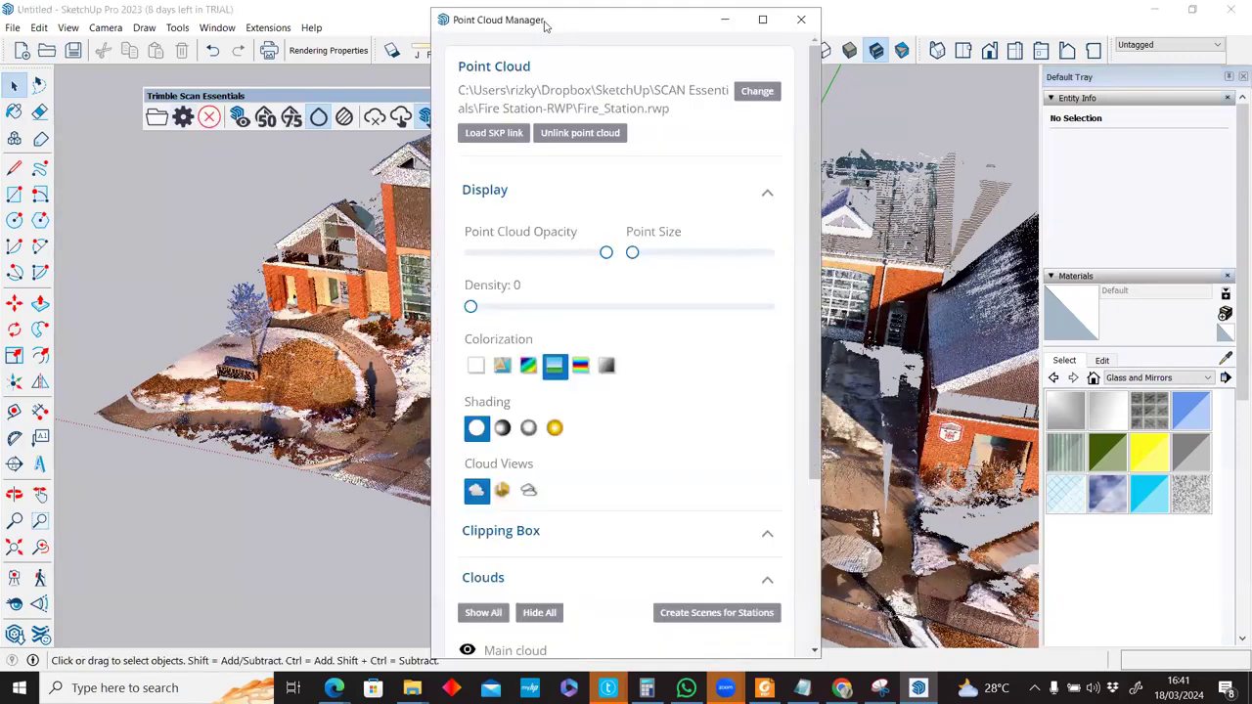
drag(545, 21, 926, 44)
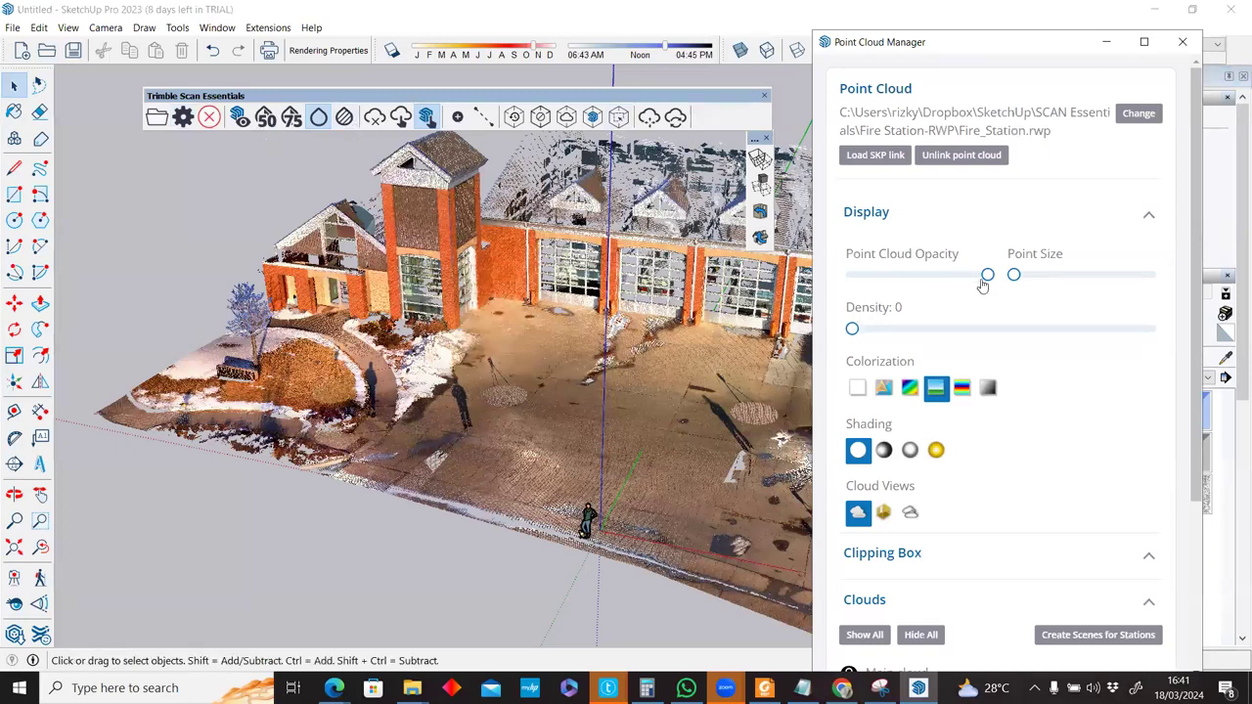
click(900, 277)
drag(901, 274, 1023, 285)
click(1014, 276)
click(846, 332)
click(948, 422)
click(883, 450)
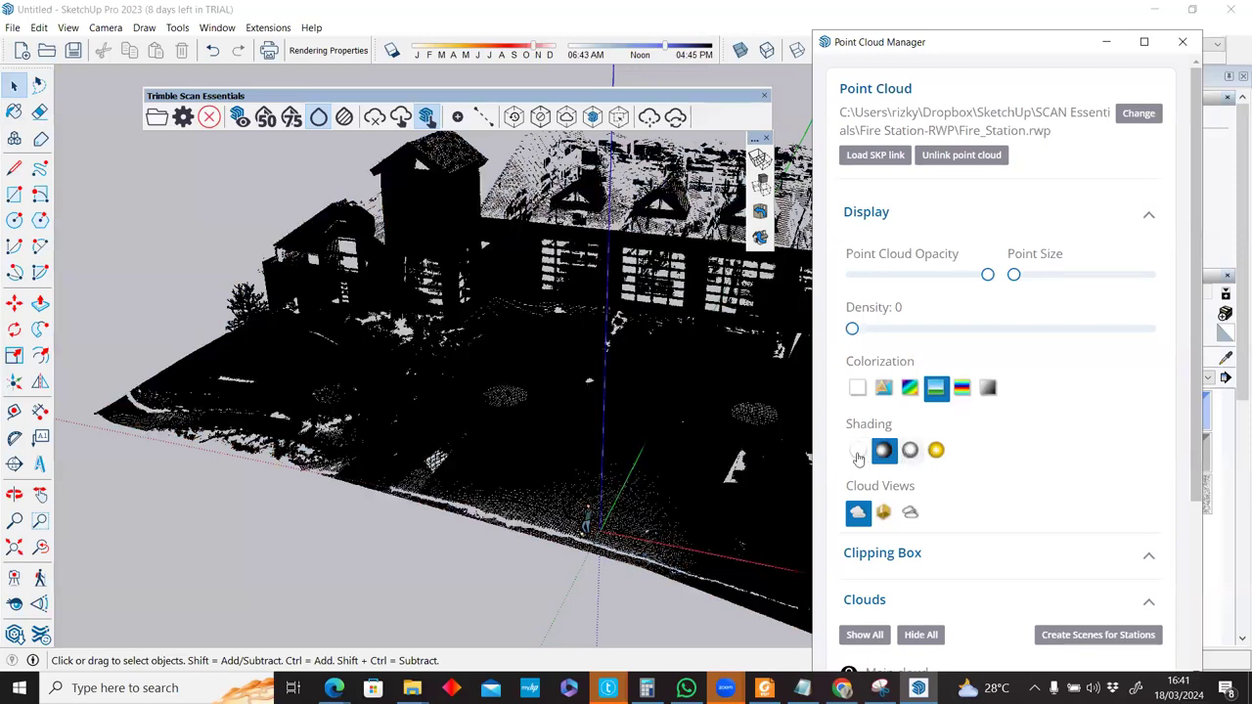
click(935, 450)
click(883, 388)
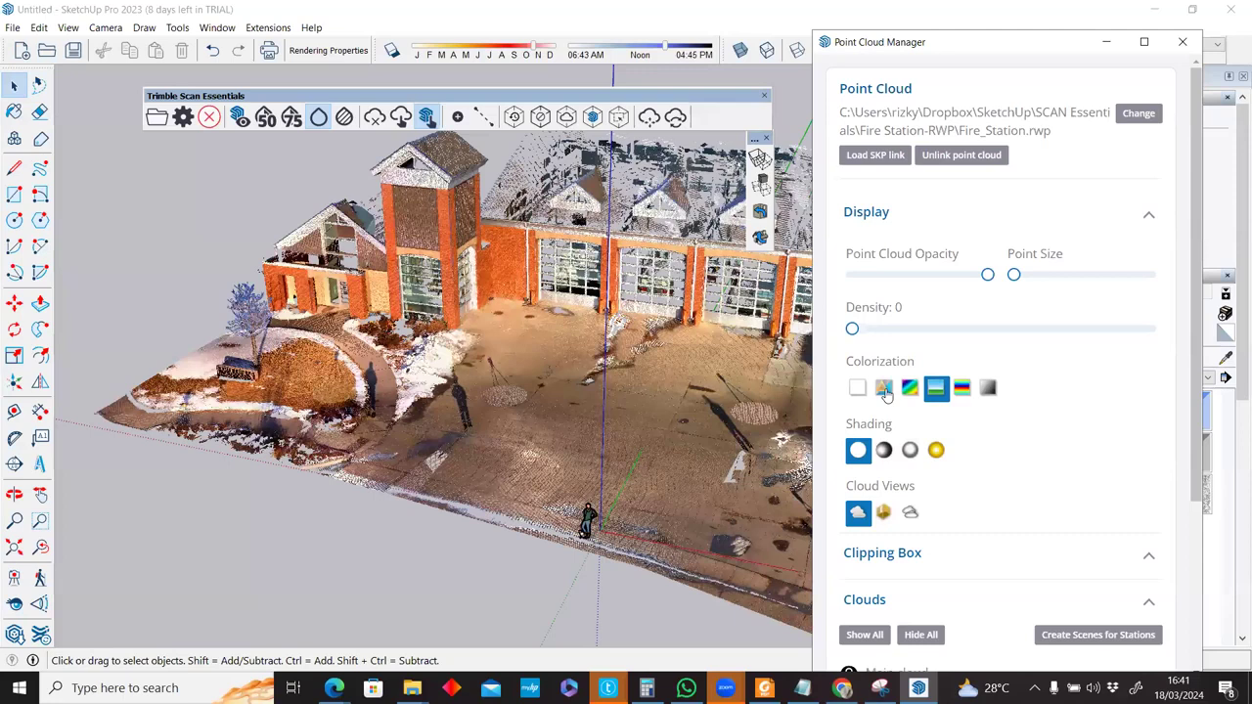
click(941, 391)
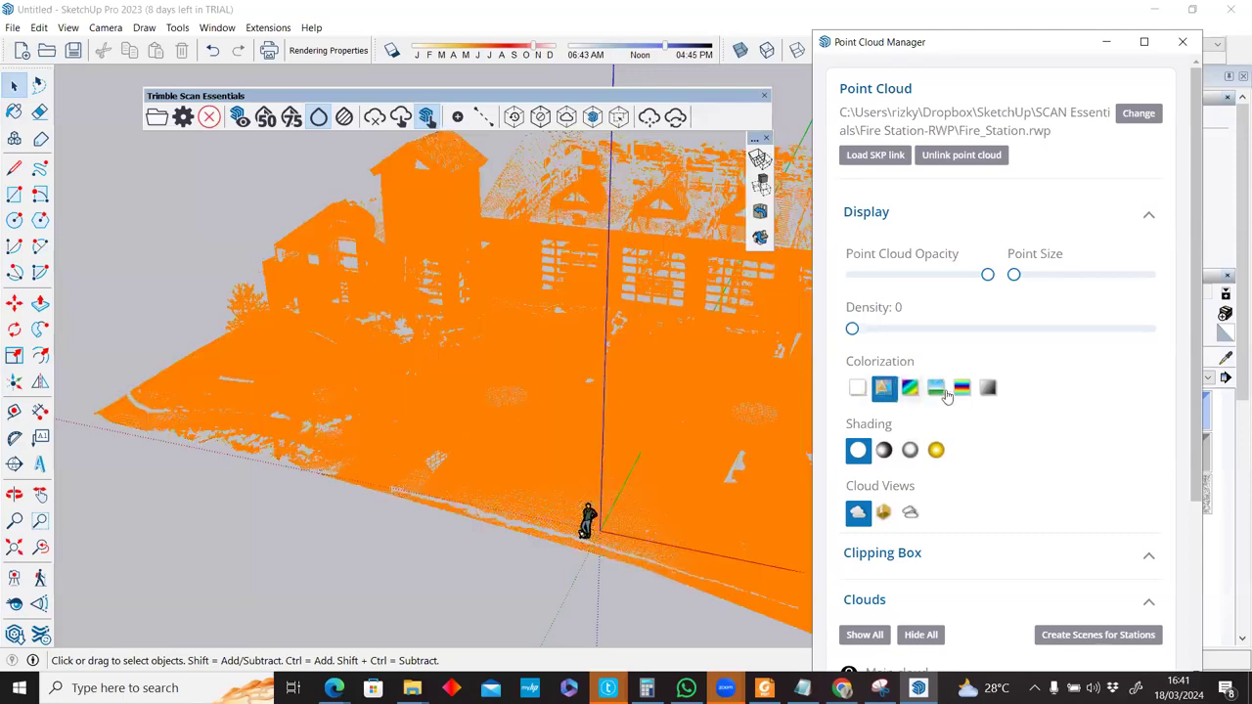
scroll(941, 438, down, 3)
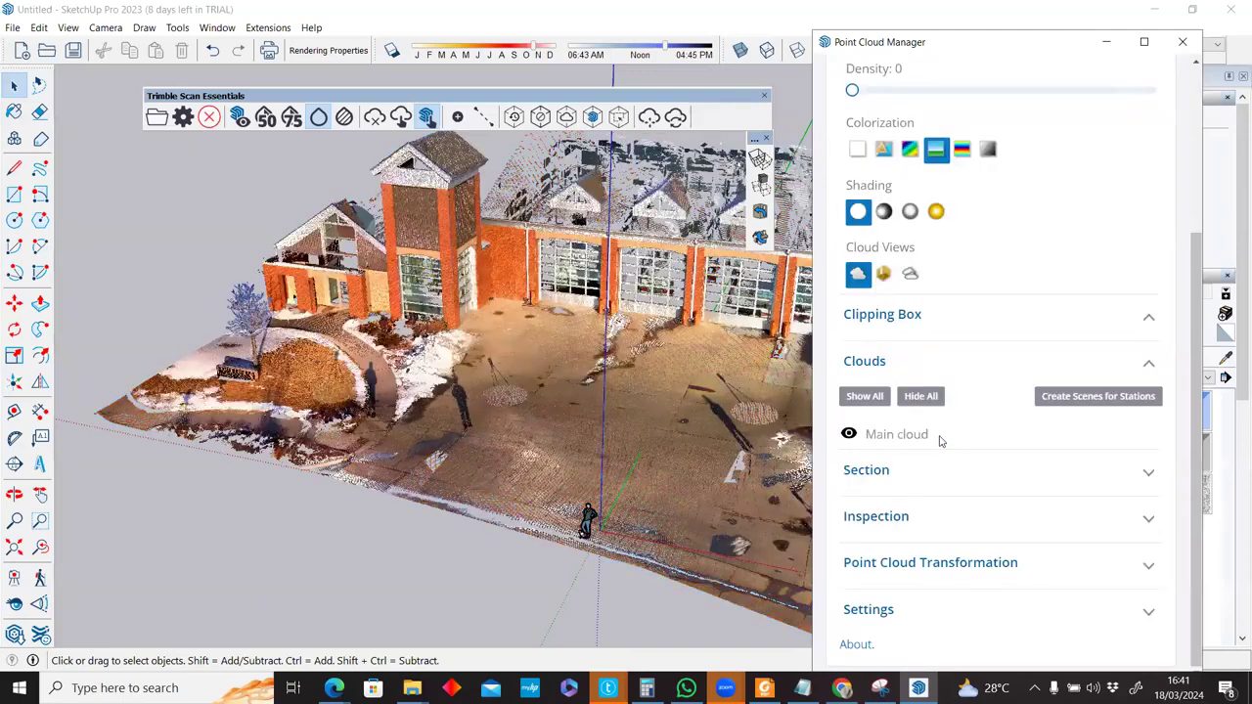
click(1078, 479)
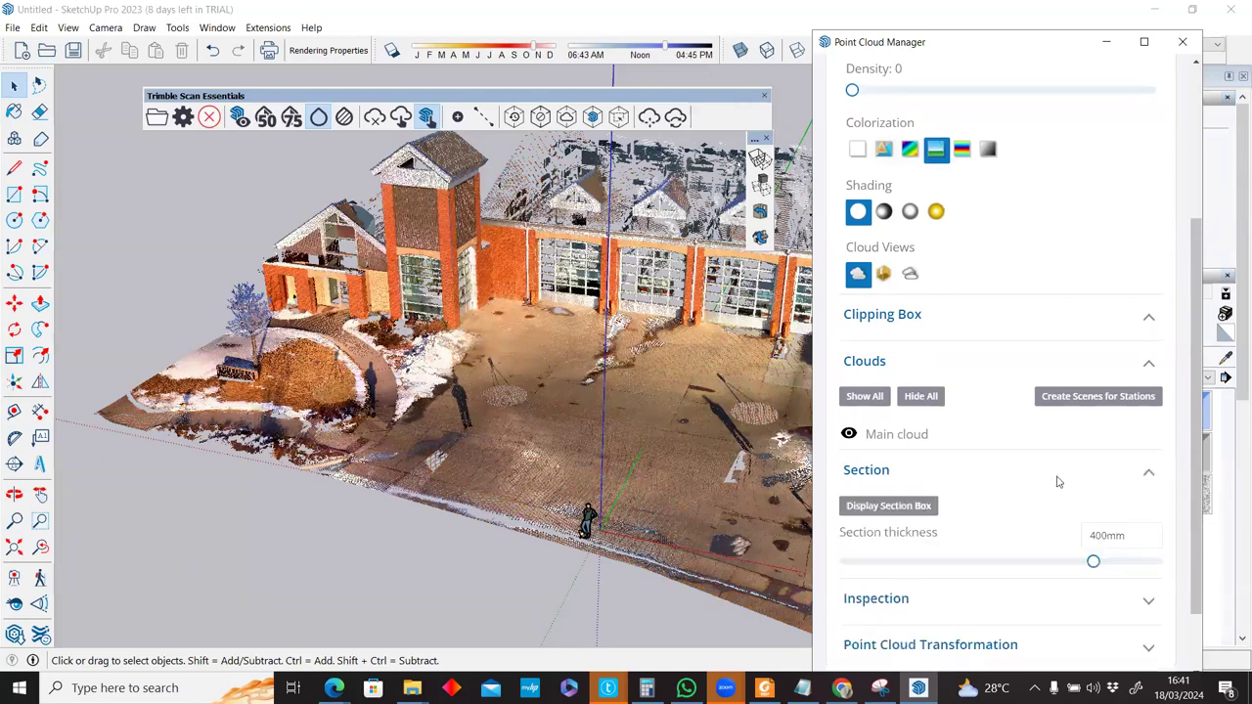
click(1057, 481)
scroll(1049, 441, up, 3)
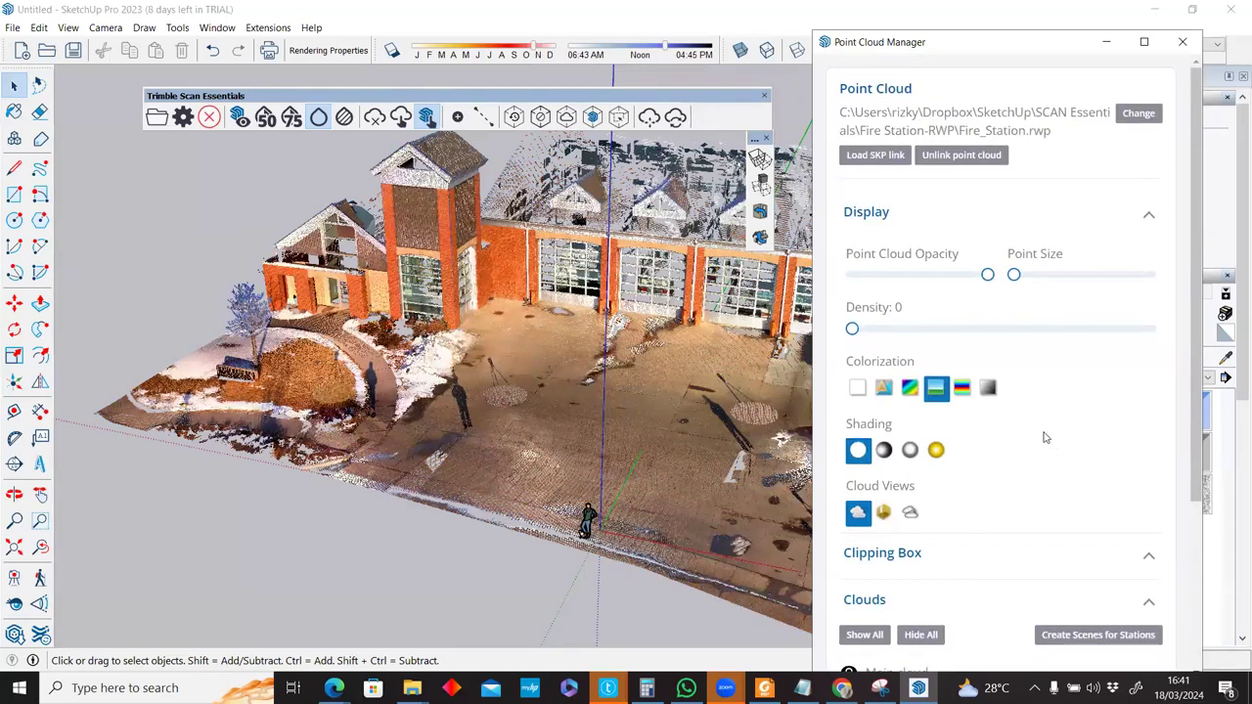
scroll(1045, 437, down, 3)
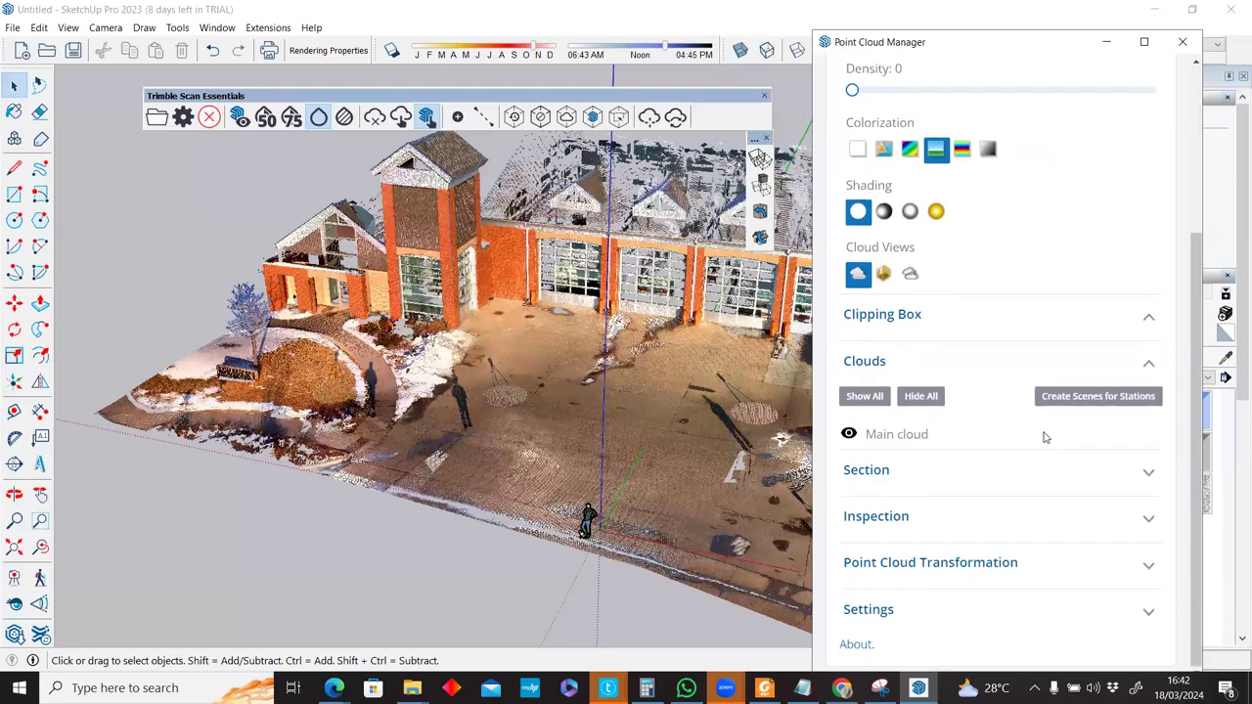
click(959, 614)
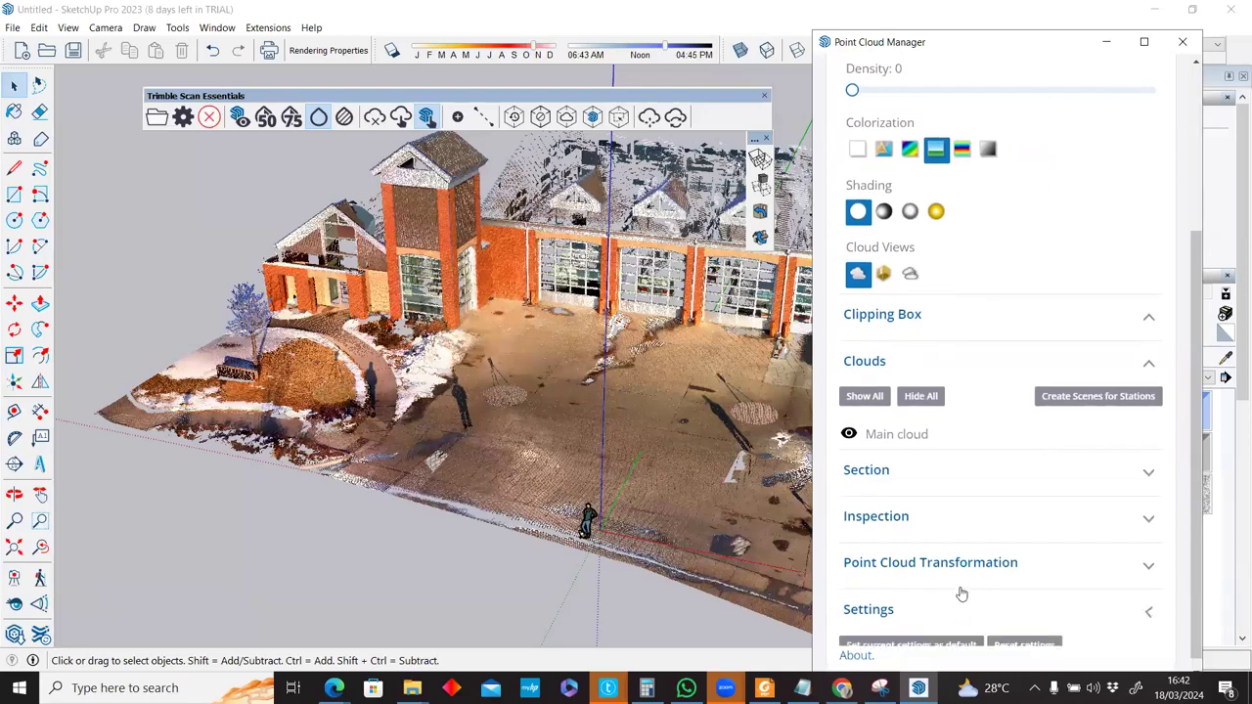
click(964, 554)
scroll(964, 547, down, 2)
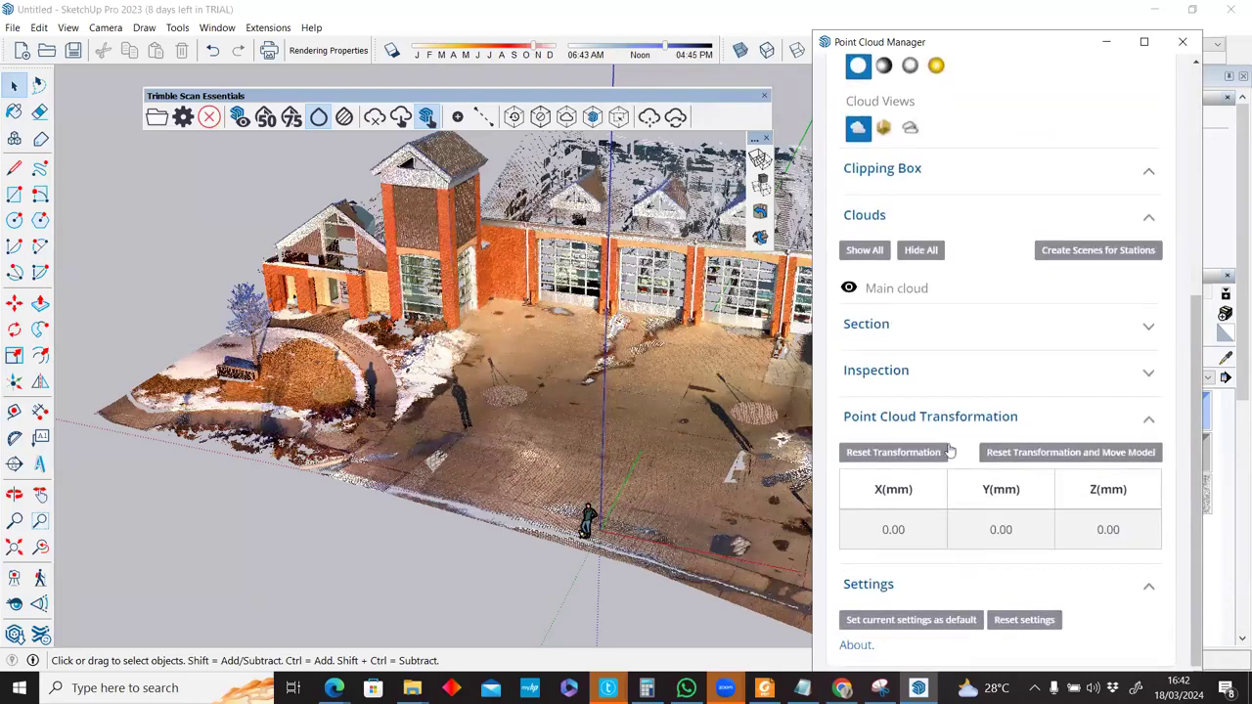
click(927, 375)
click(924, 339)
scroll(924, 340, down, 2)
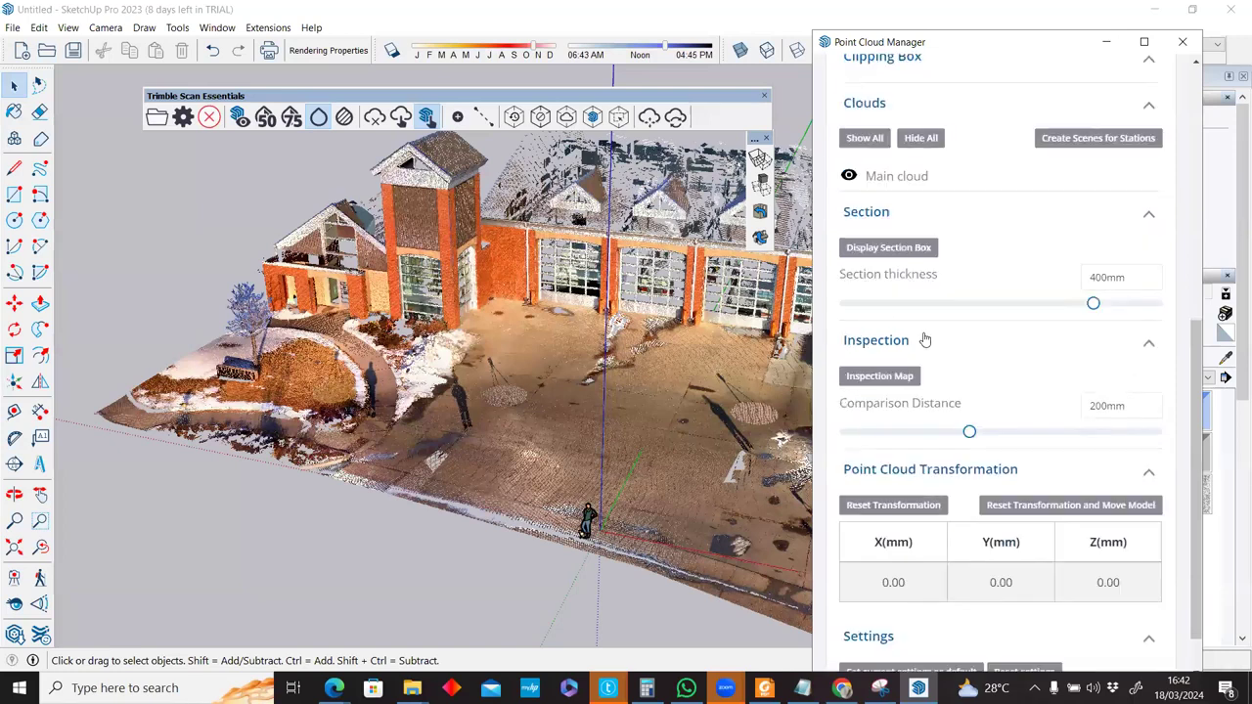
click(1184, 45)
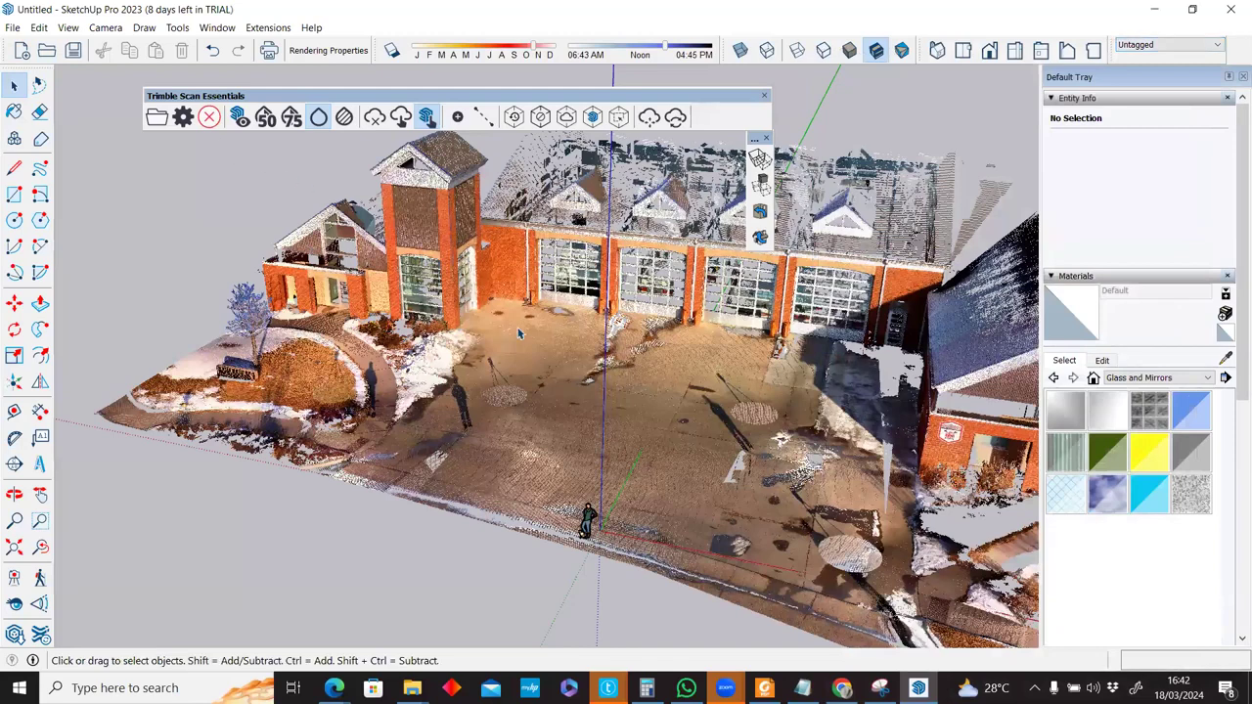
key(o)
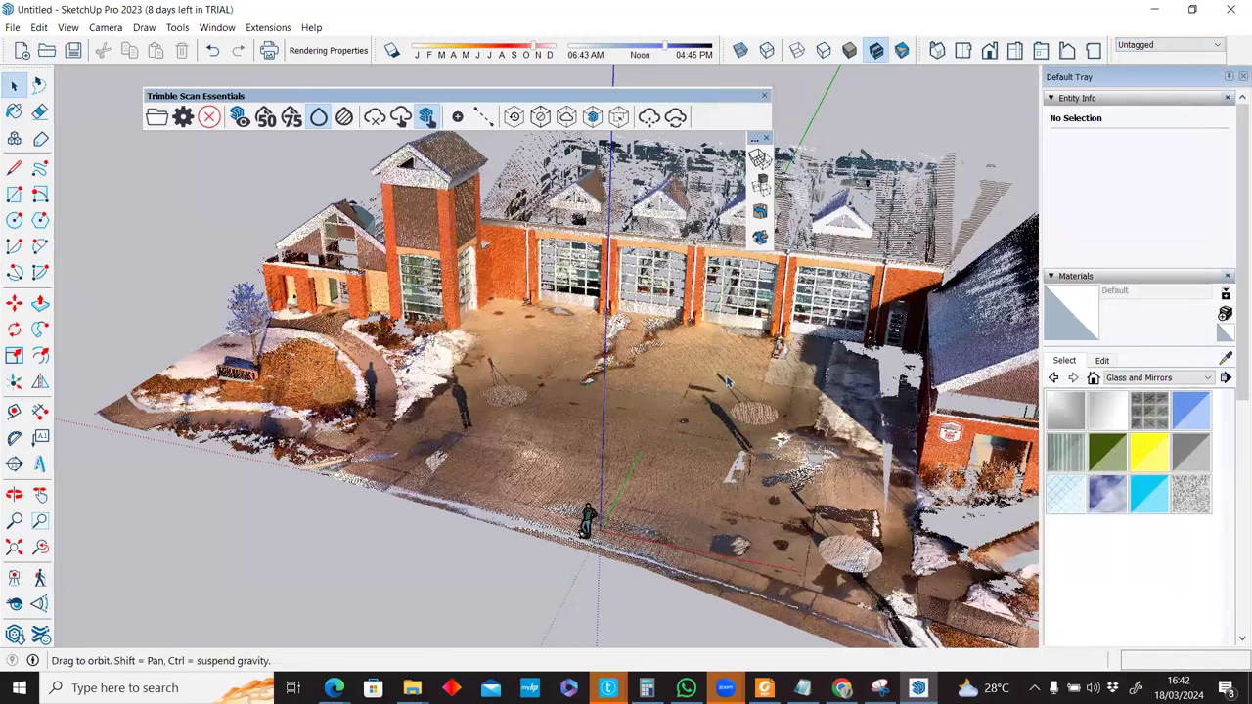
drag(726, 382, 743, 396)
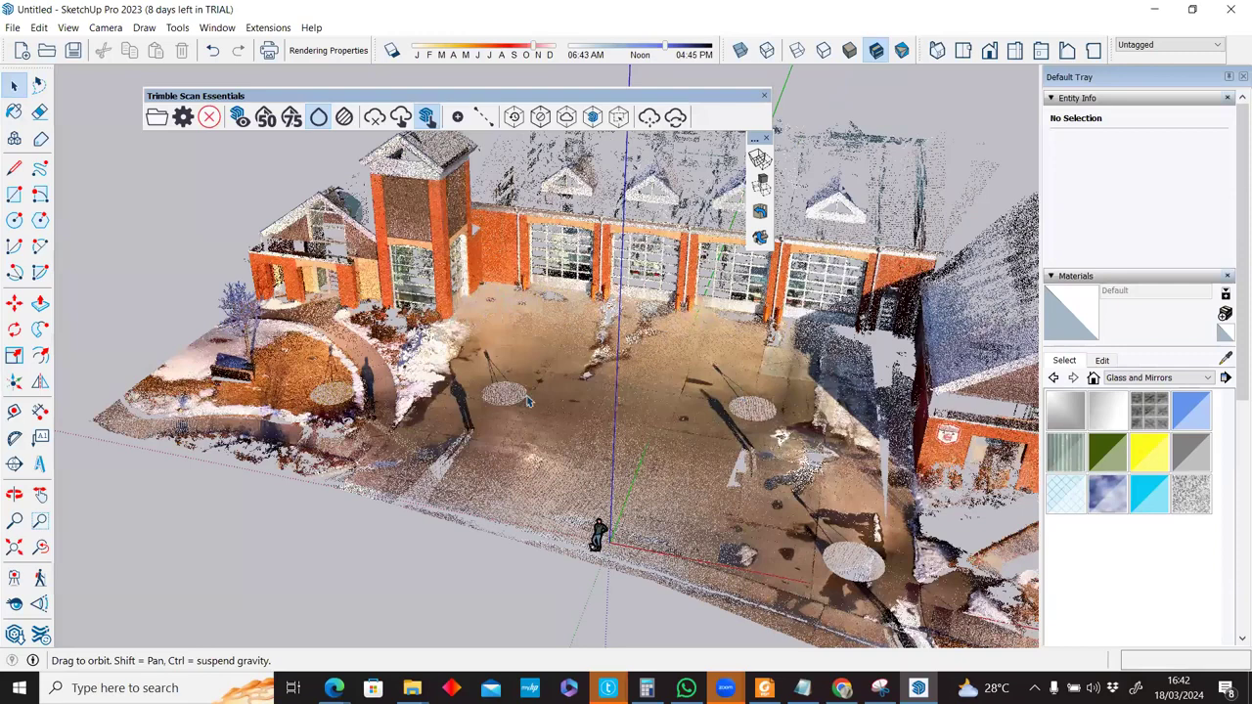
middle_drag(528, 401, 433, 400)
middle_drag(782, 434, 740, 433)
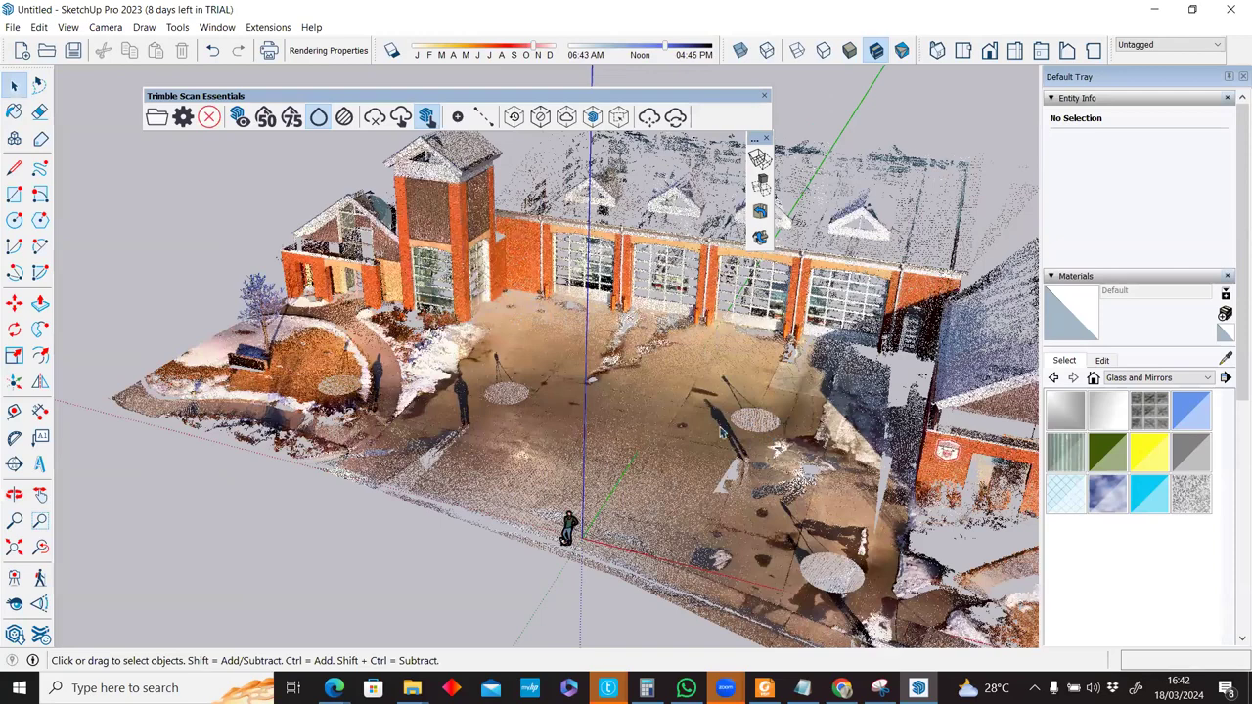
scroll(724, 434, up, 3)
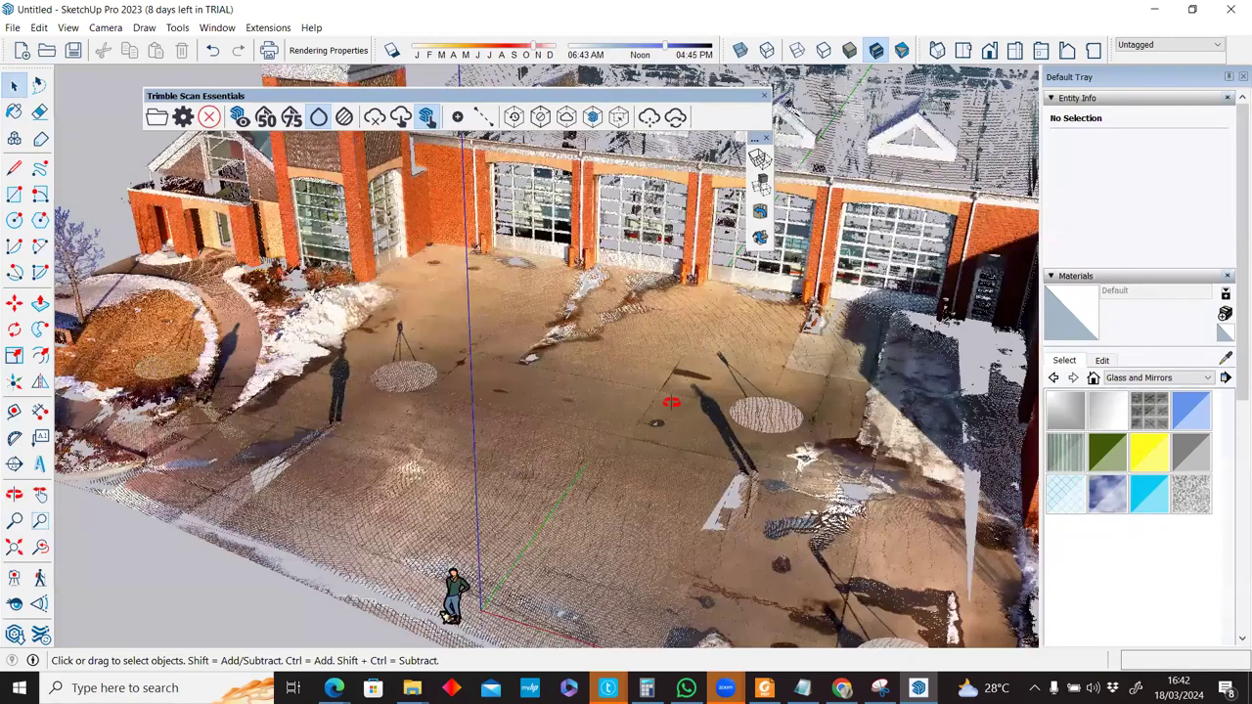
middle_drag(671, 402, 368, 280)
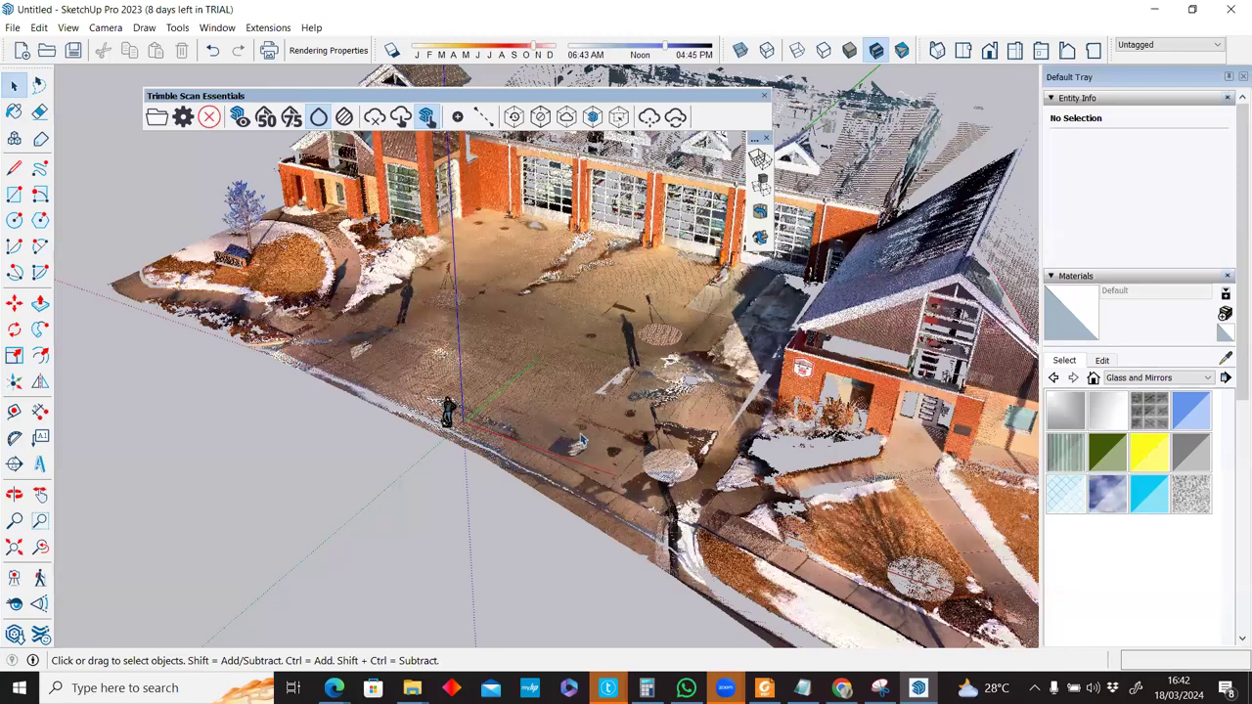
middle_drag(693, 524, 667, 480)
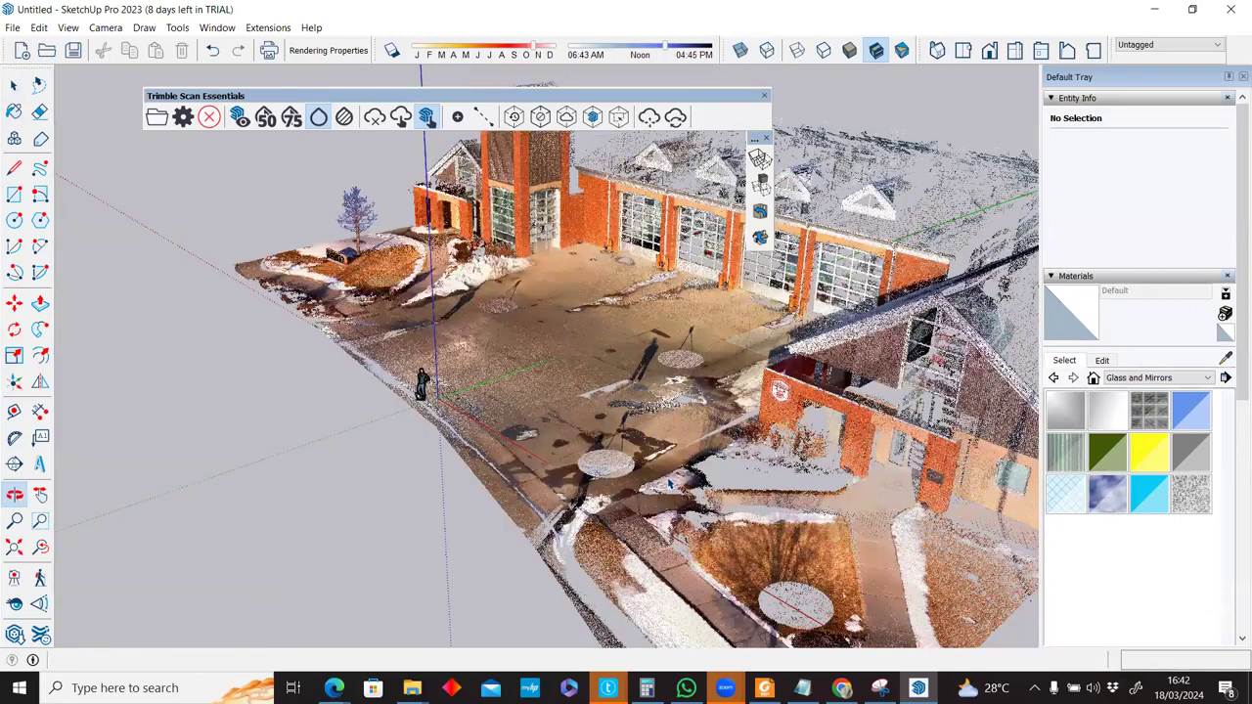
scroll(668, 480, down, 2)
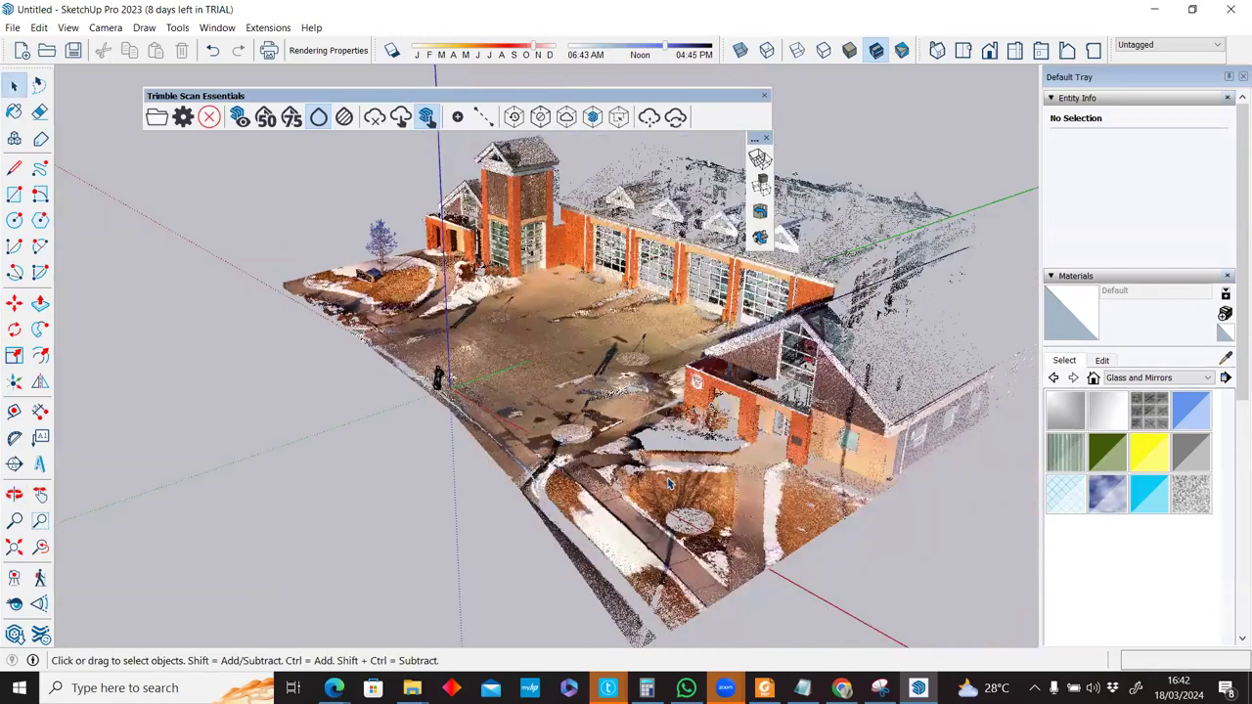
scroll(670, 484, up, 3)
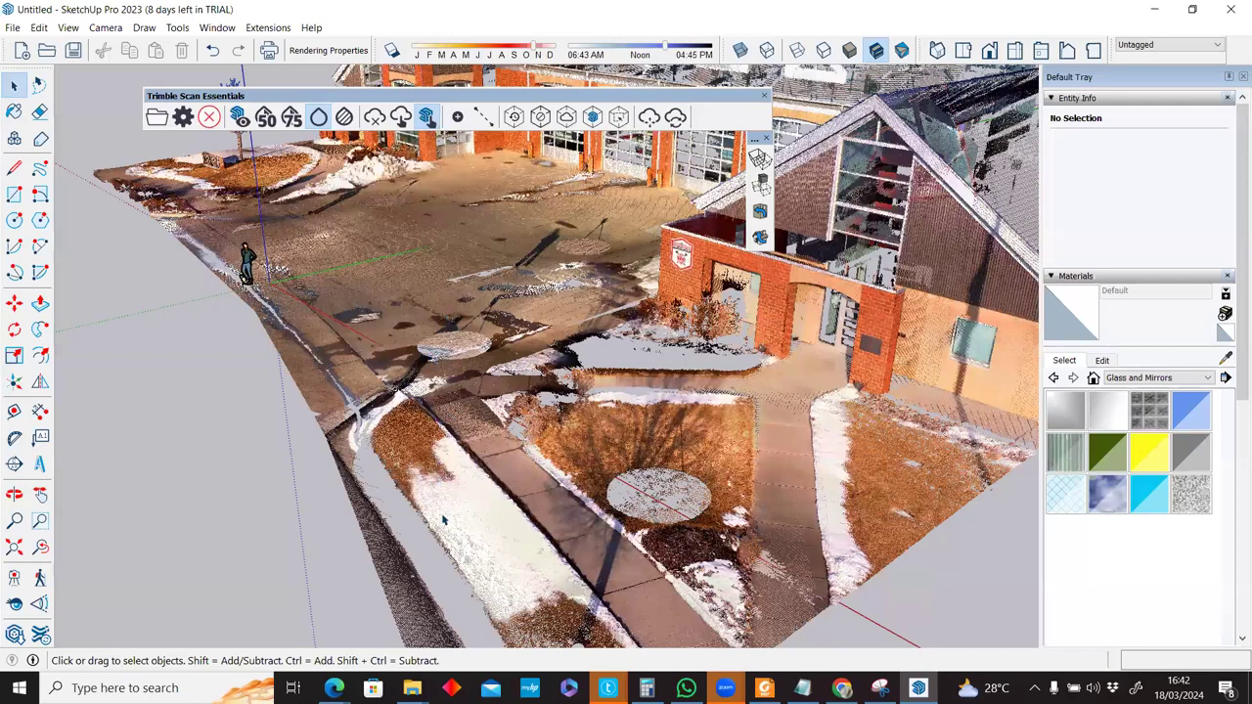
scroll(443, 520, up, 3)
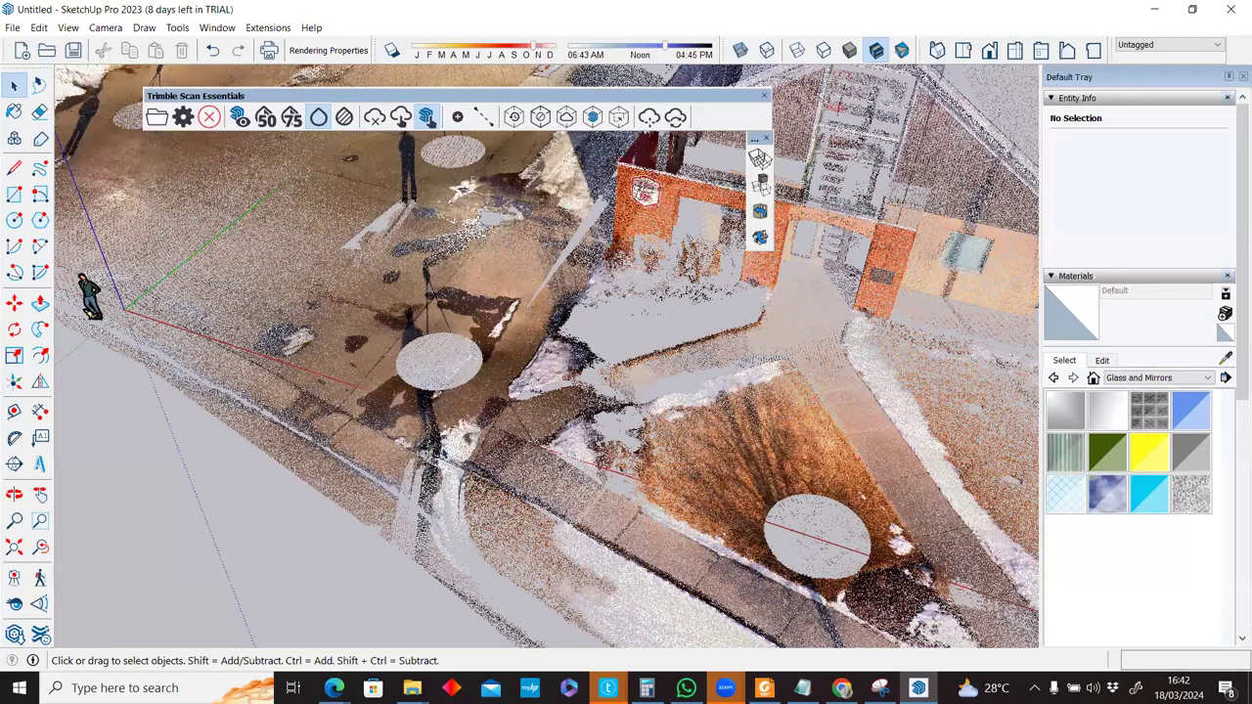
scroll(416, 369, up, 2)
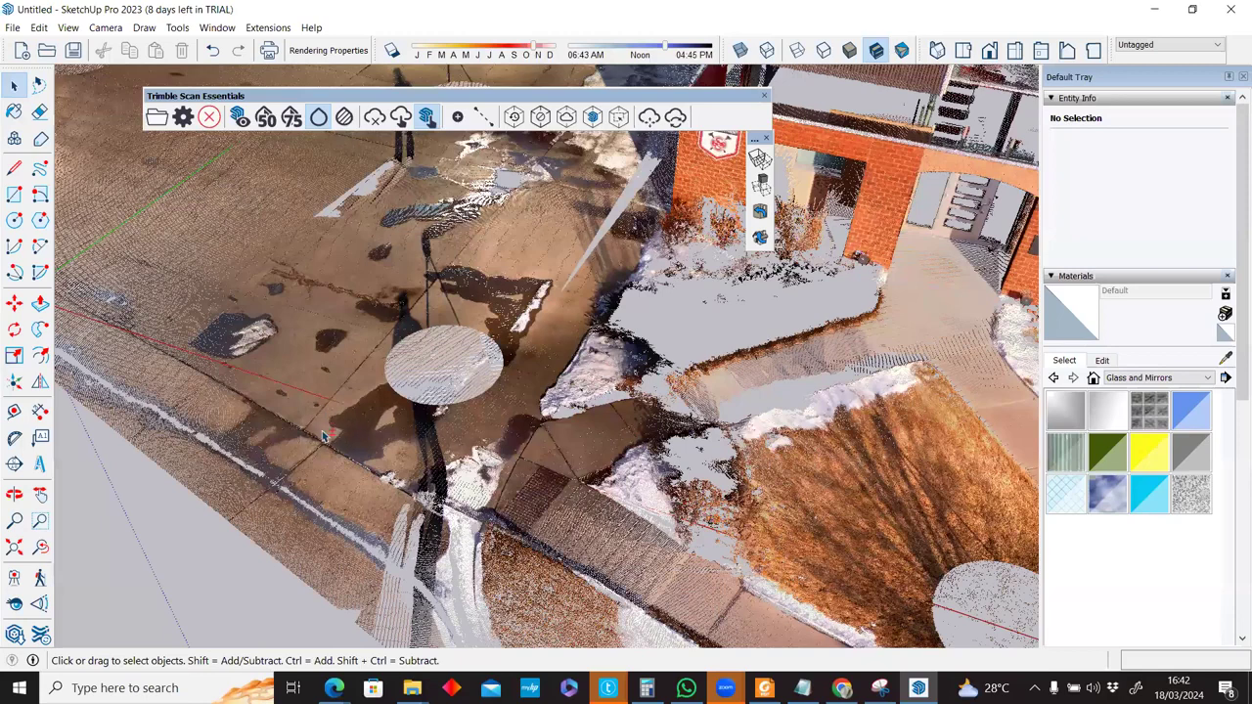
shift+middle_drag(464, 432, 700, 431)
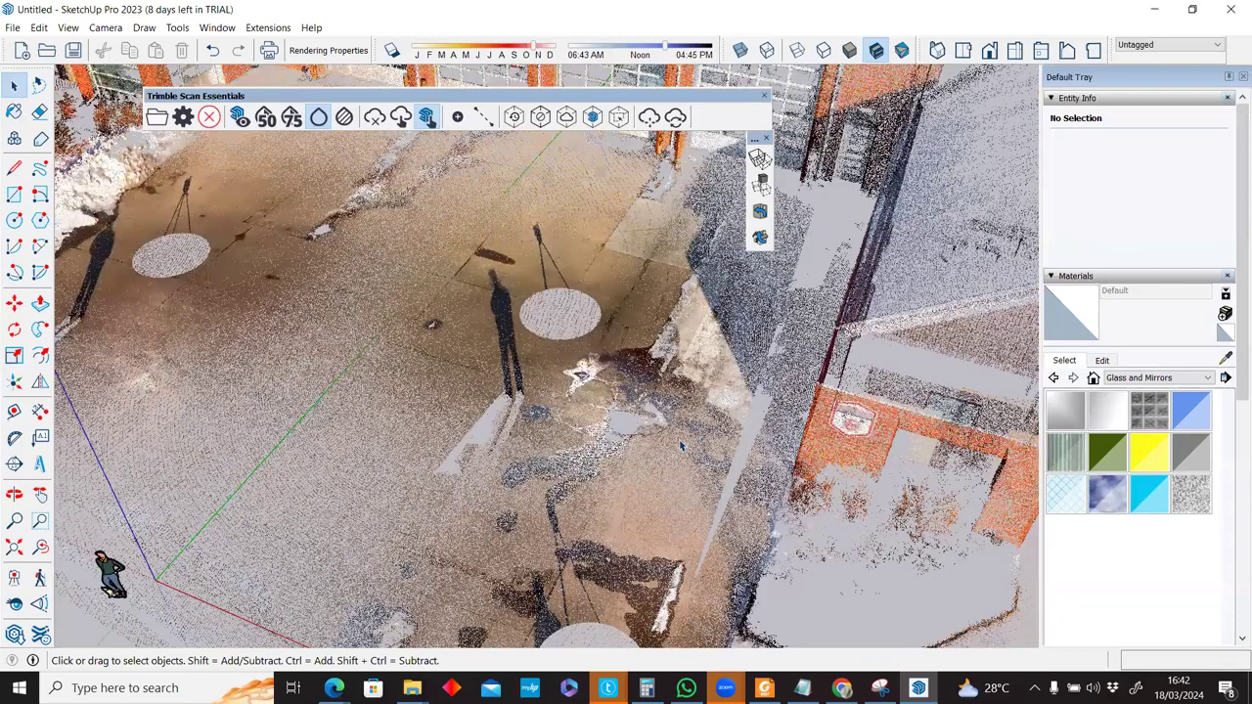
shift+middle_drag(399, 153, 540, 336)
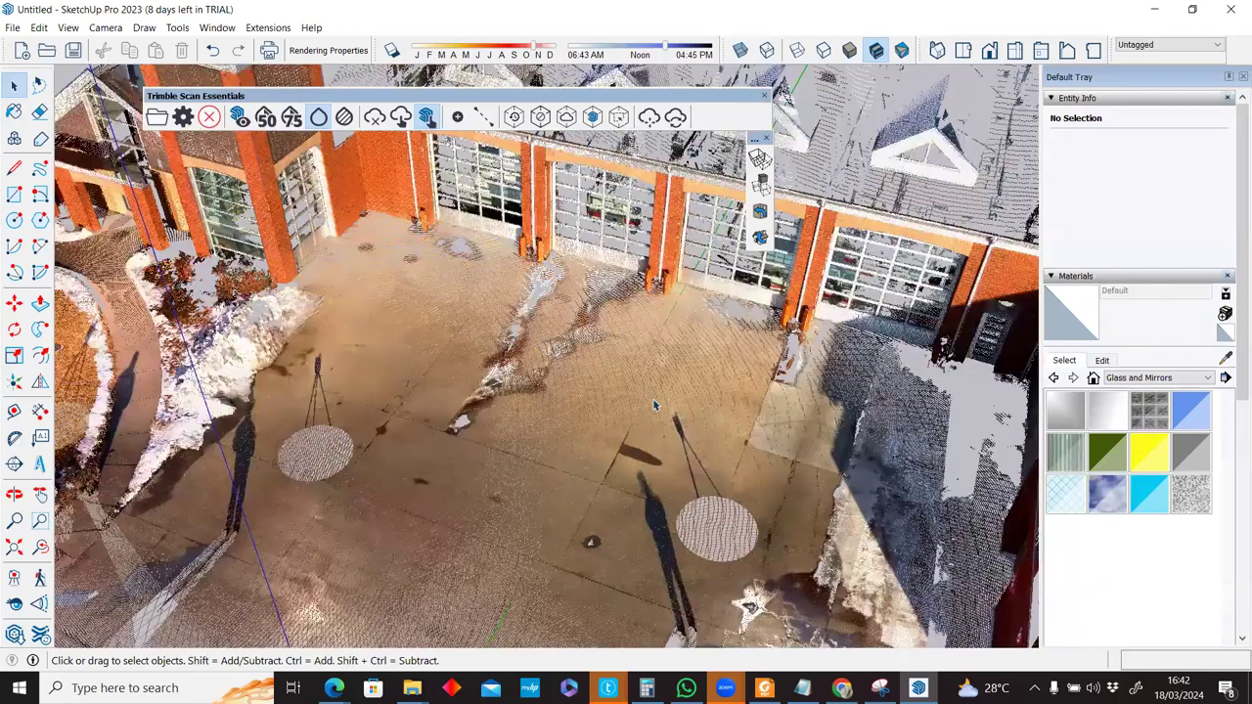
middle_drag(654, 407, 452, 401)
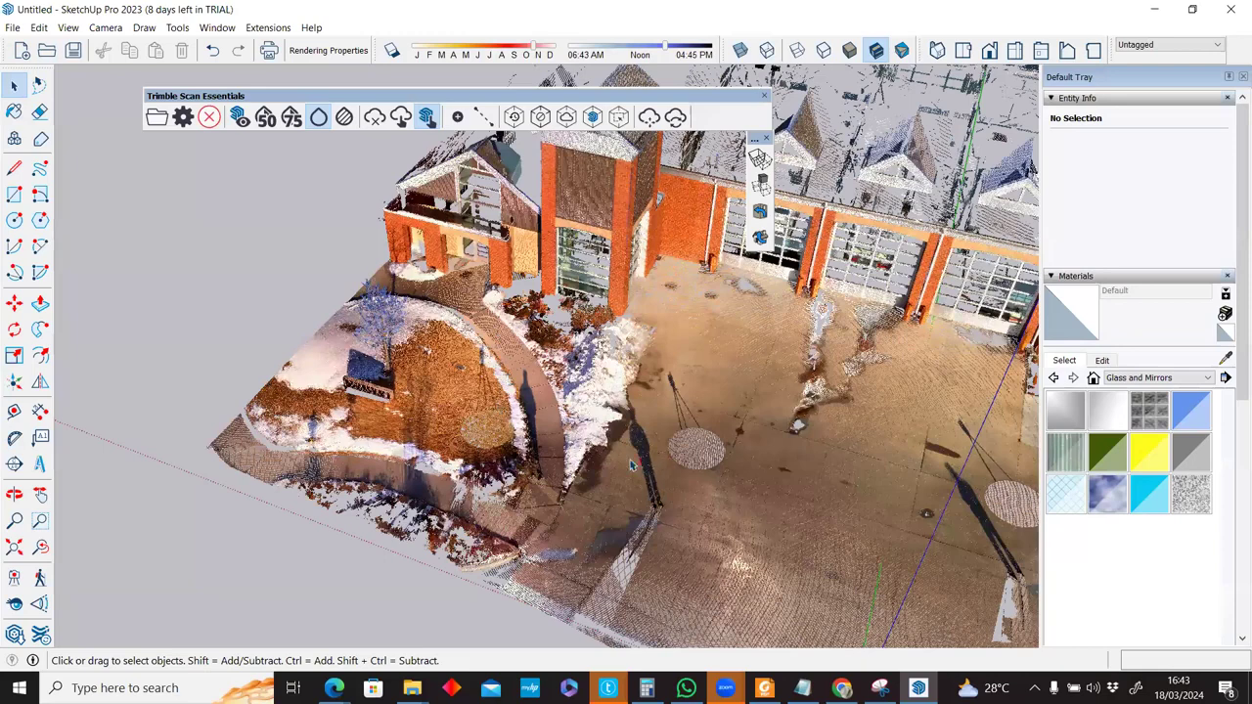
scroll(440, 459, up, 2)
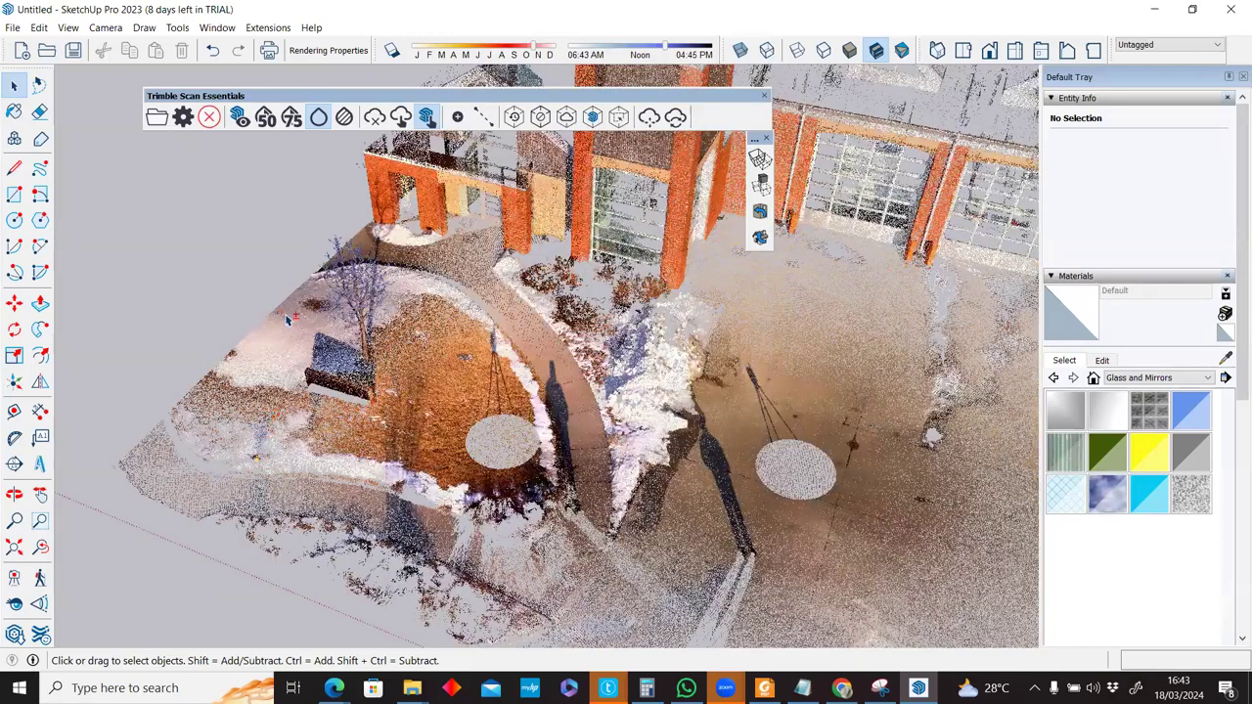
scroll(288, 318, down, 3)
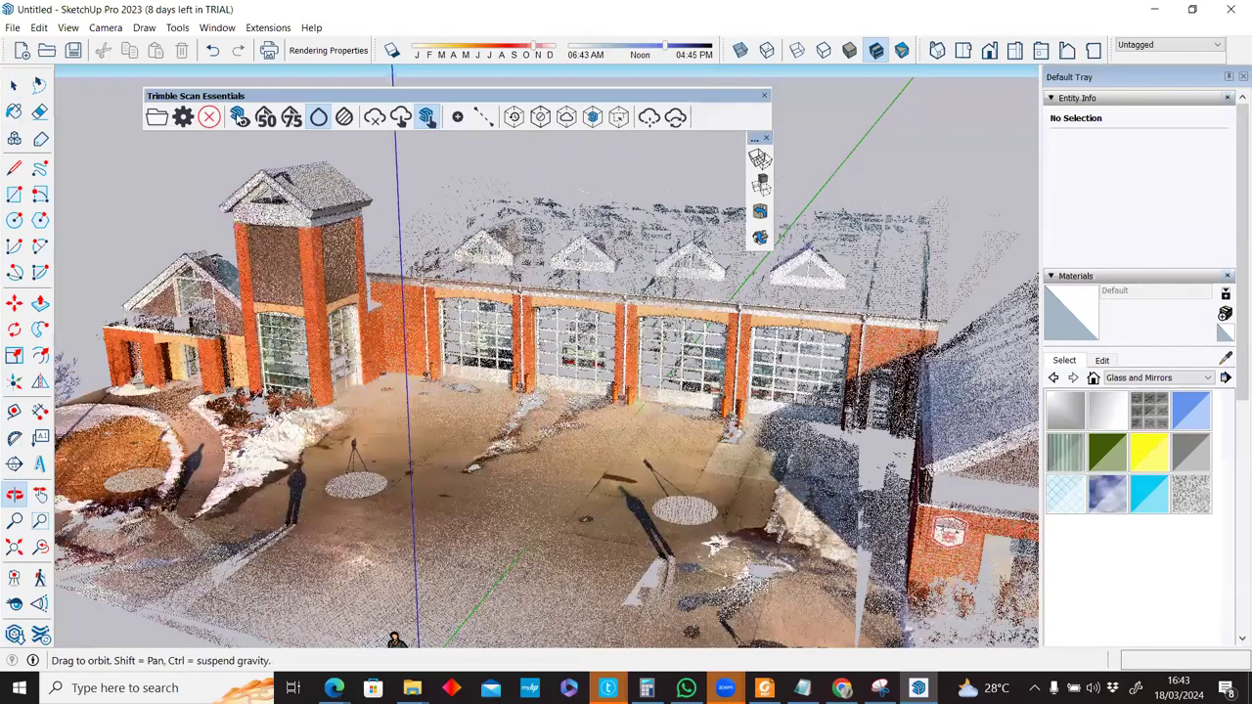
key(space)
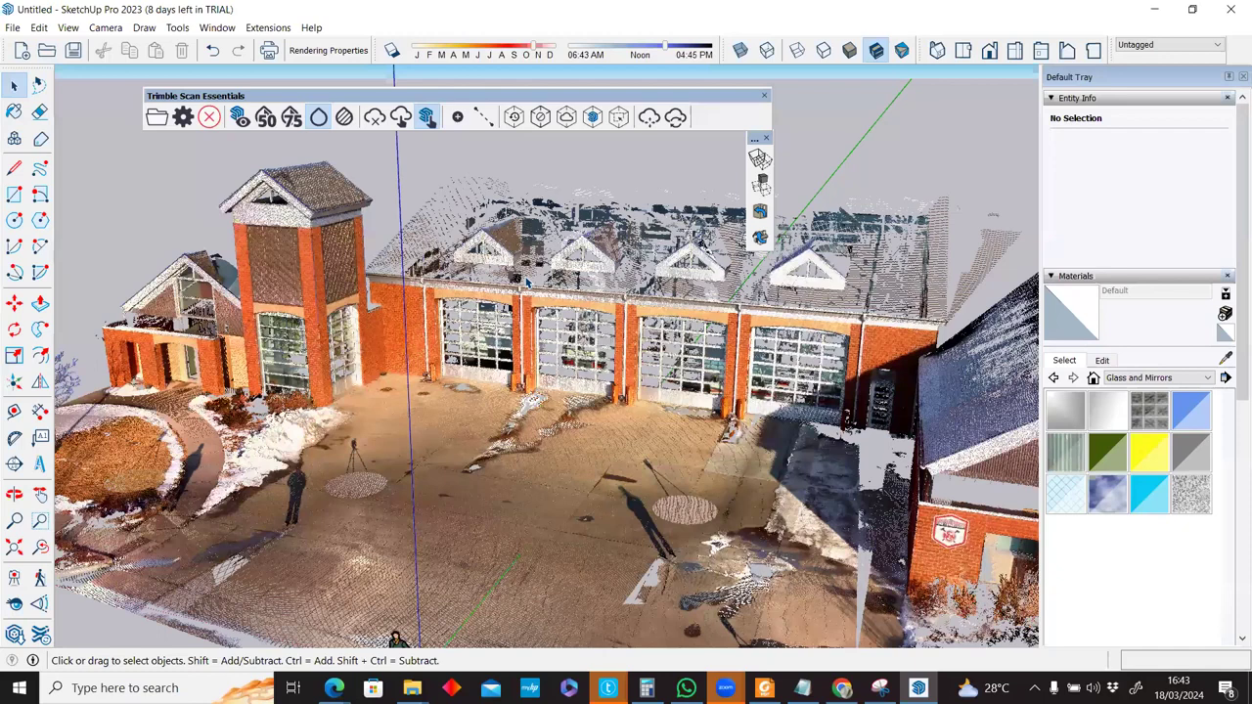
scroll(525, 281, up, 1)
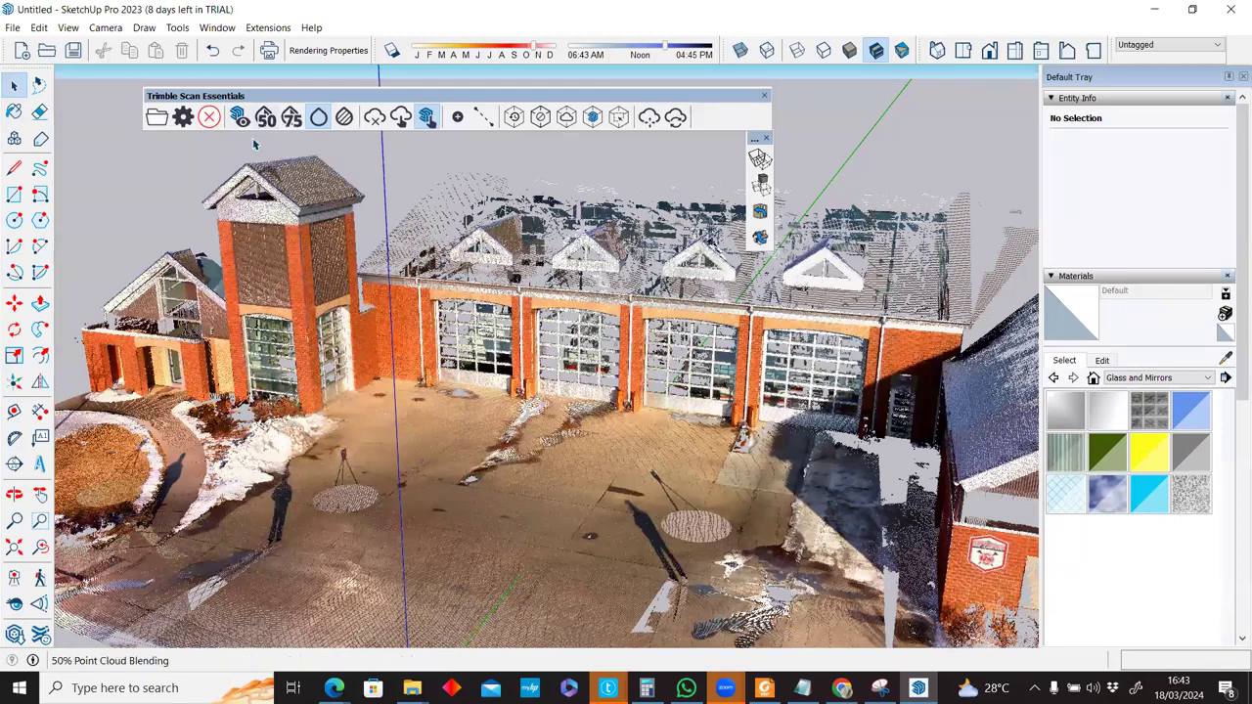
Compare 75% Point Cloud Blending against No Blending, leaving the cloud in full colour.
click(239, 118)
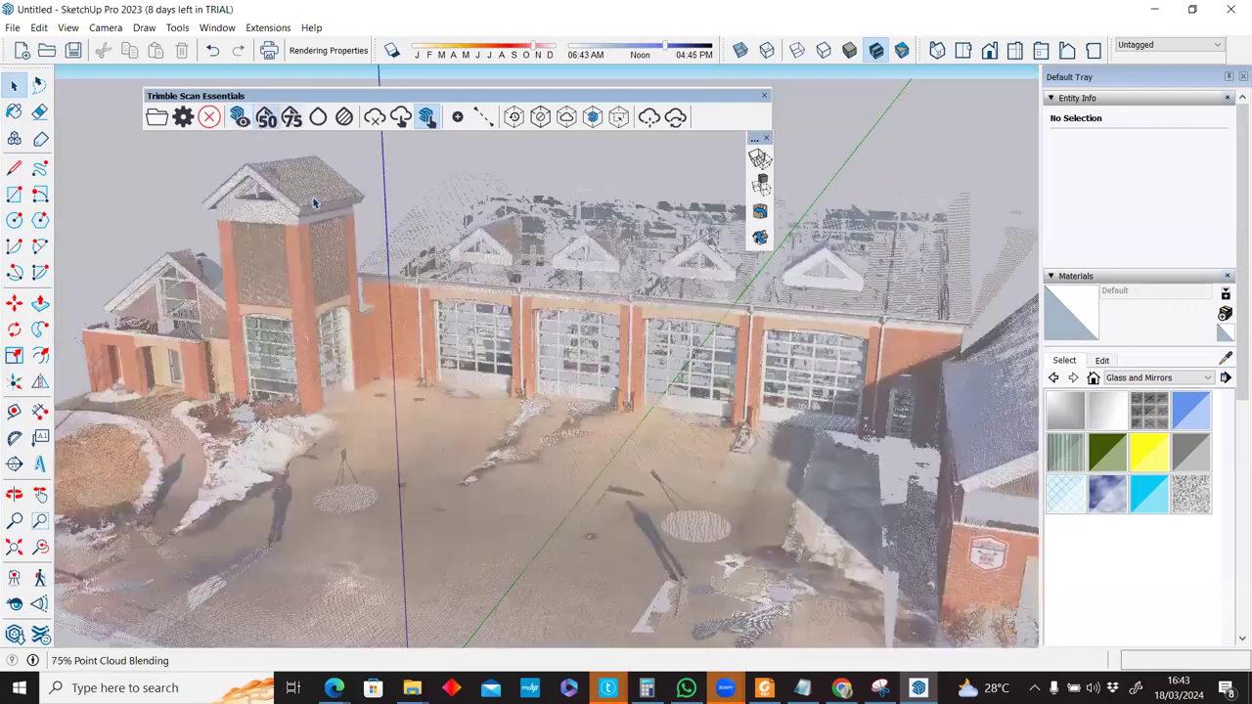
click(318, 122)
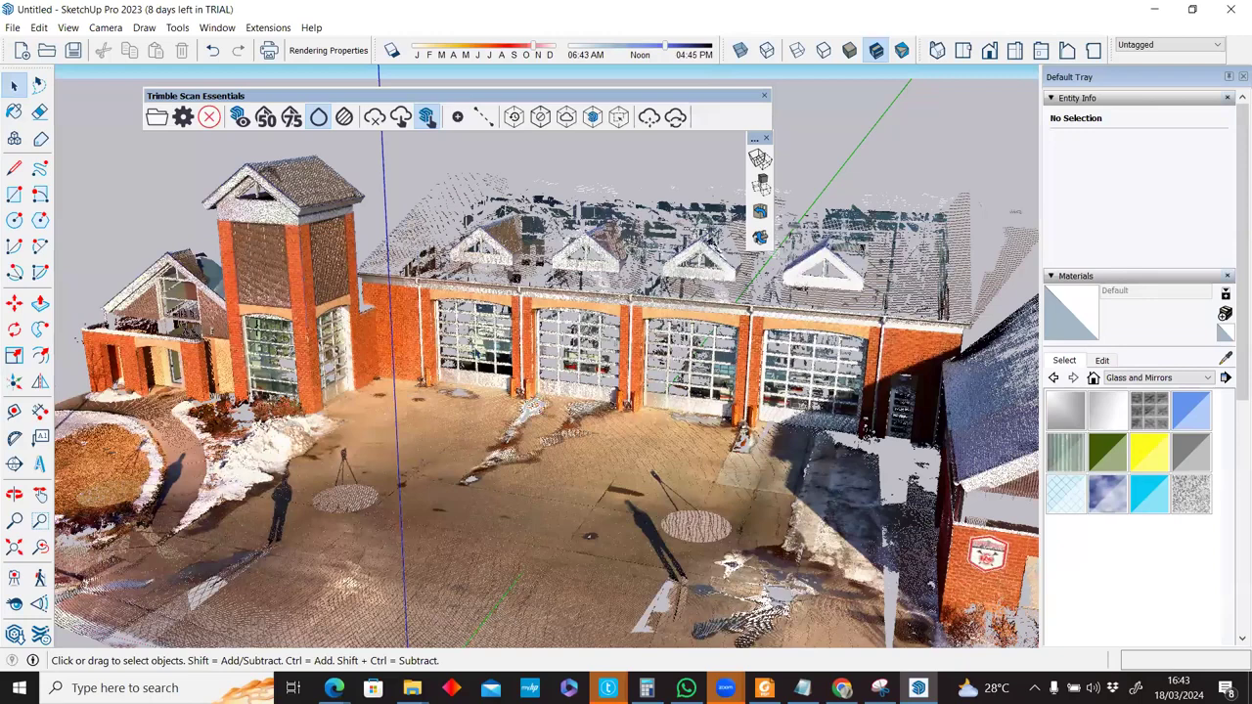
scroll(447, 364, up, 4)
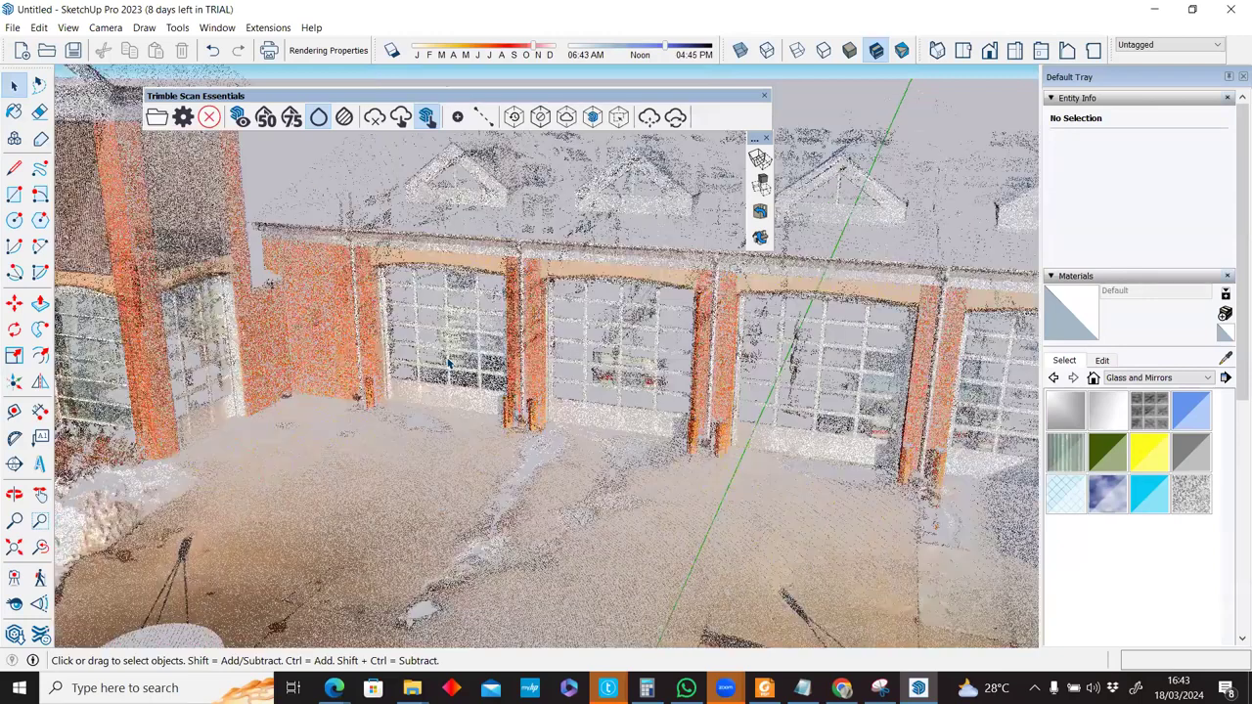
scroll(448, 364, down, 5)
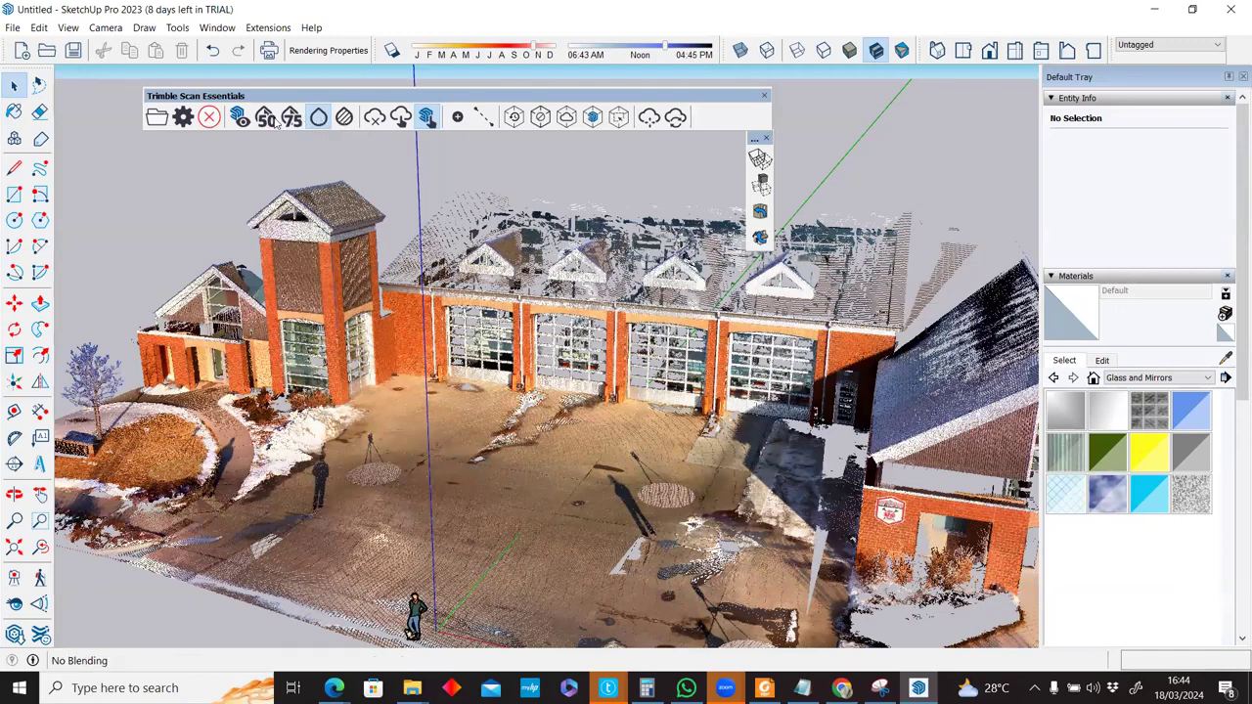
click(345, 118)
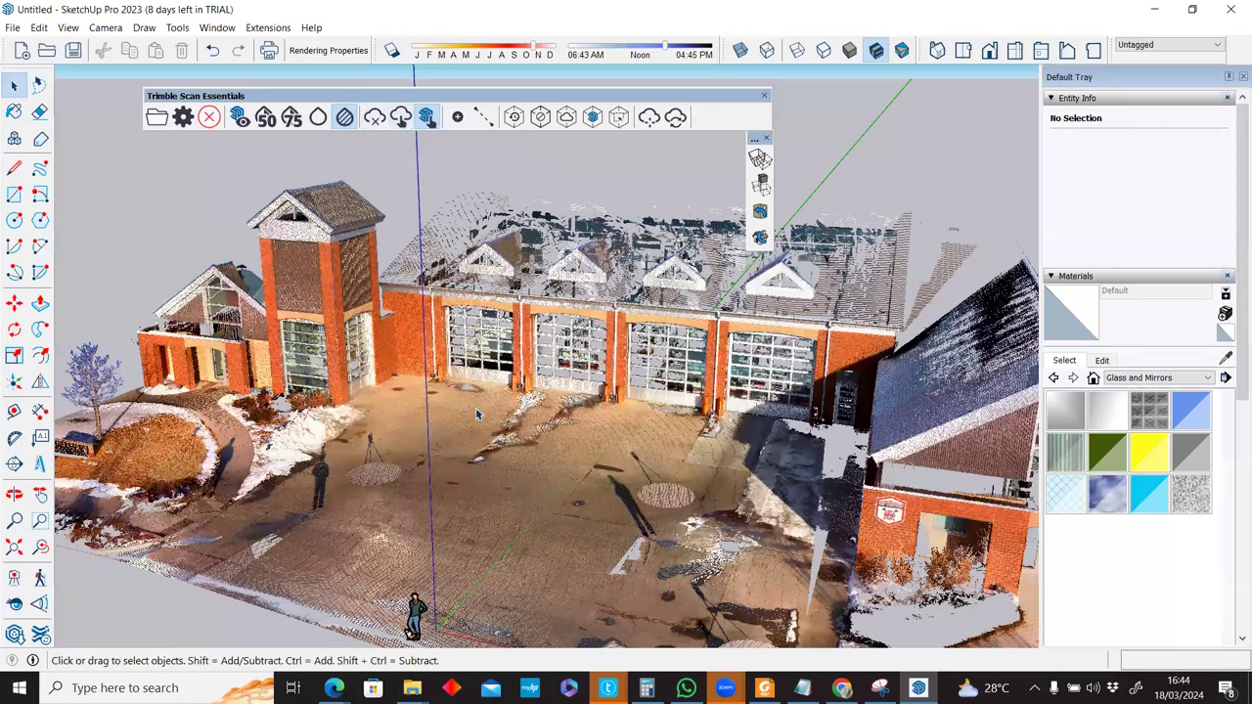
scroll(479, 410, down, 4)
middle_drag(478, 342, 392, 414)
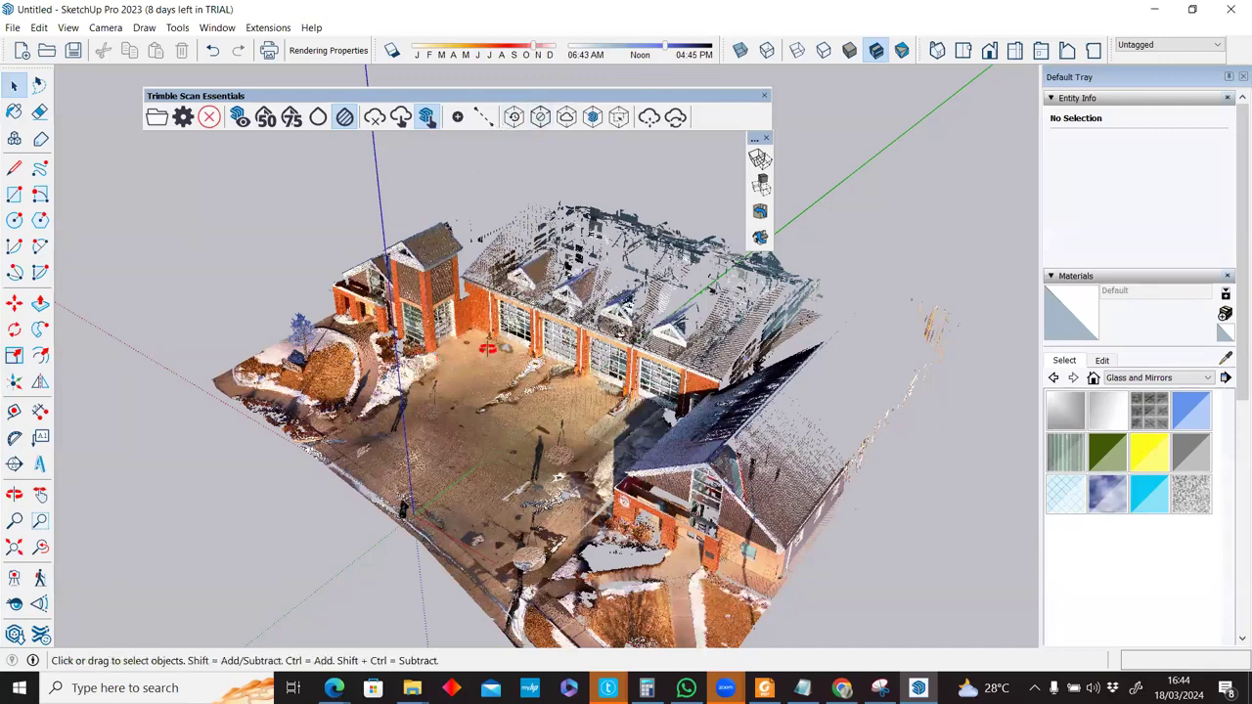
middle_drag(714, 394, 643, 341)
scroll(462, 410, down, 3)
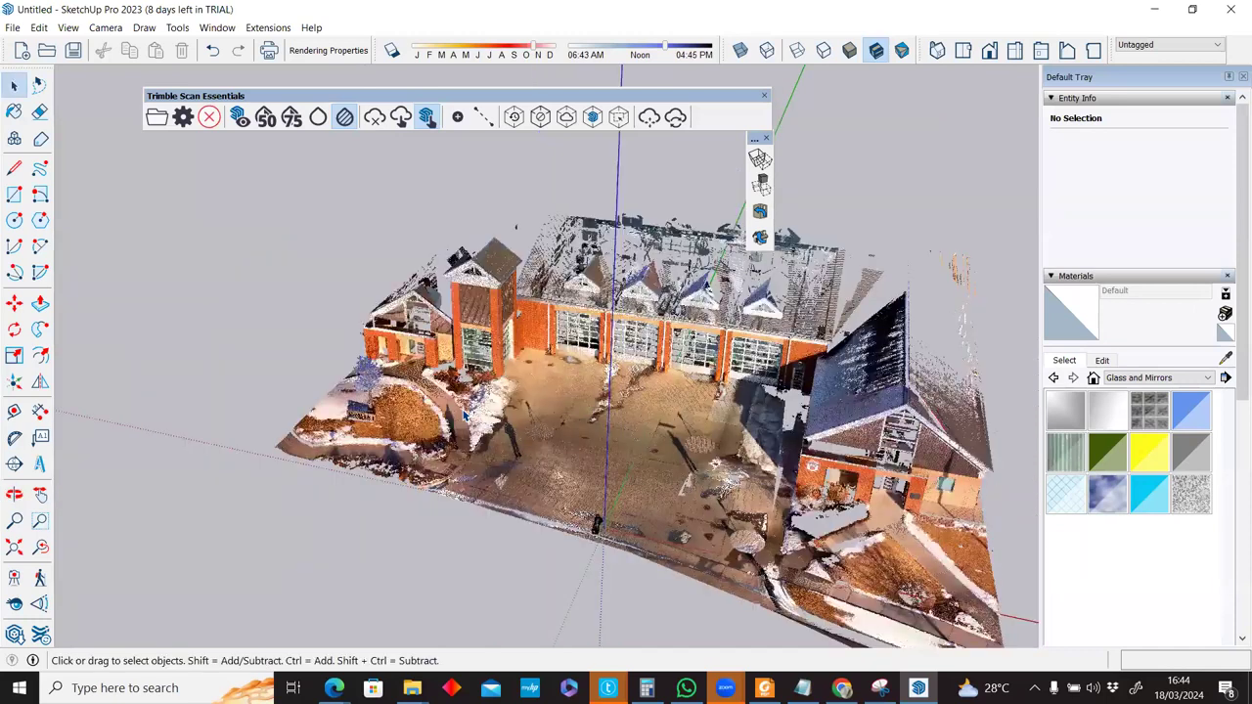
scroll(472, 443, down, 7)
middle_drag(473, 443, 483, 426)
scroll(230, 168, down, 3)
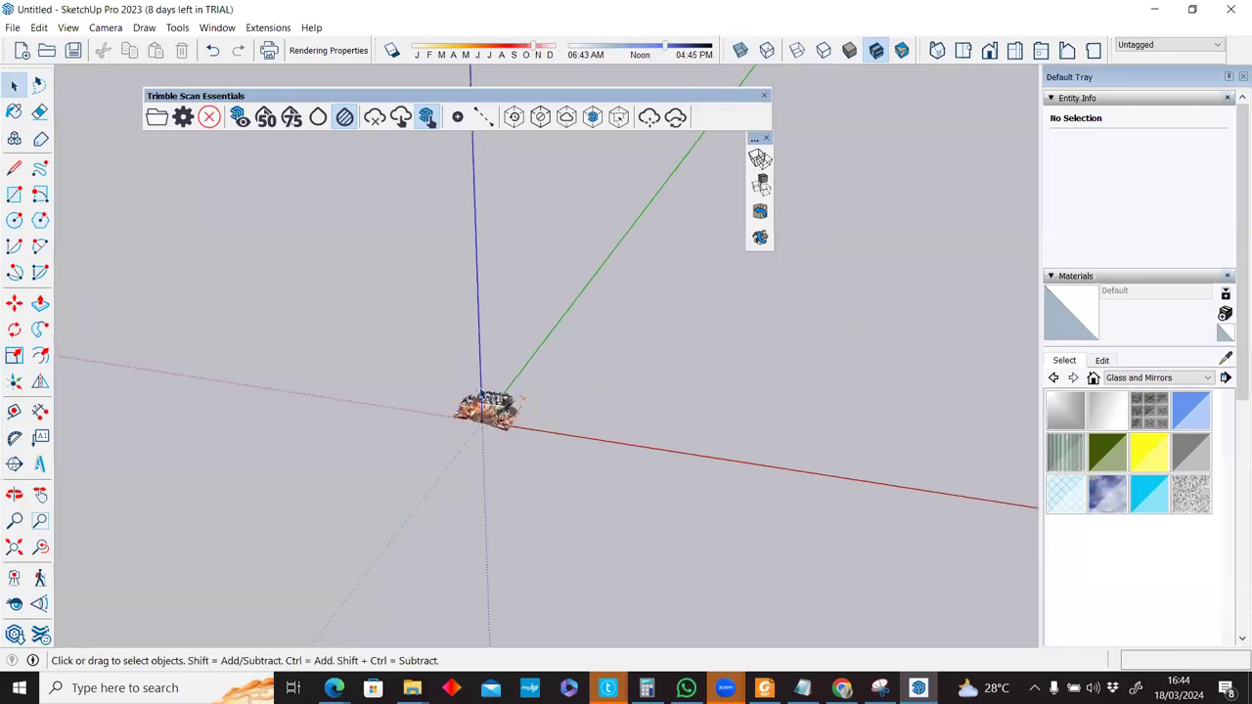
scroll(482, 394, up, 1)
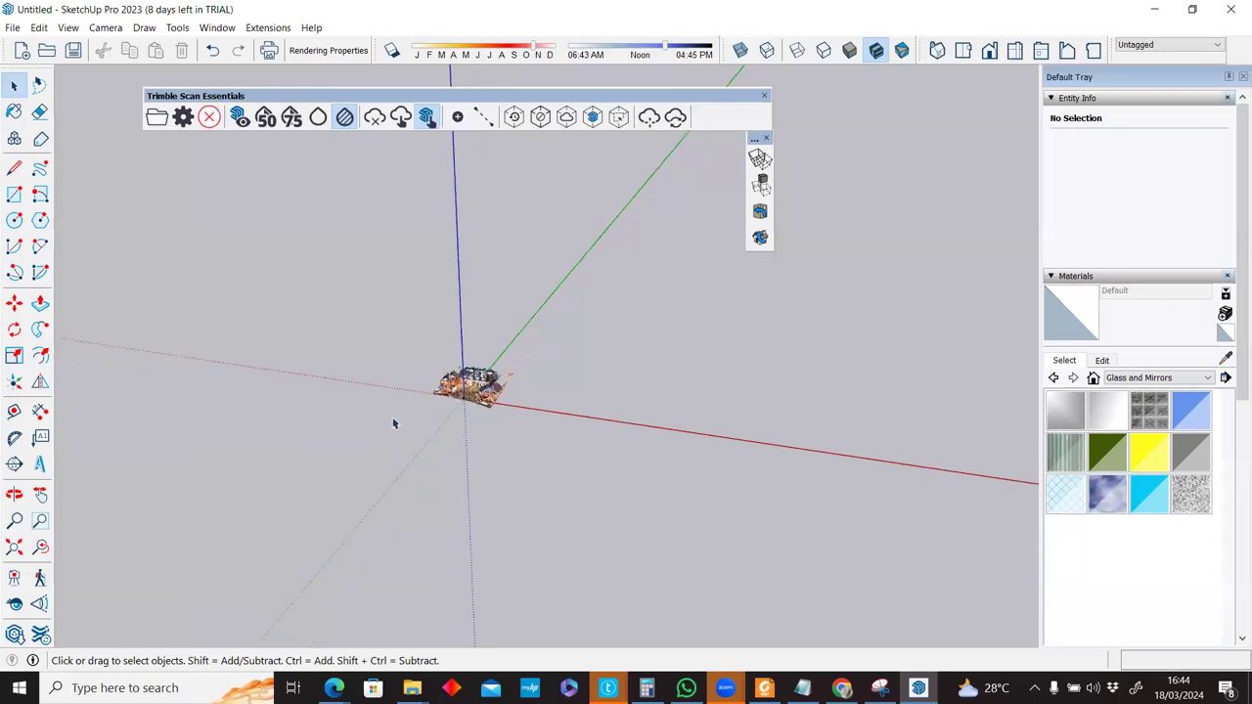
key(shift+z)
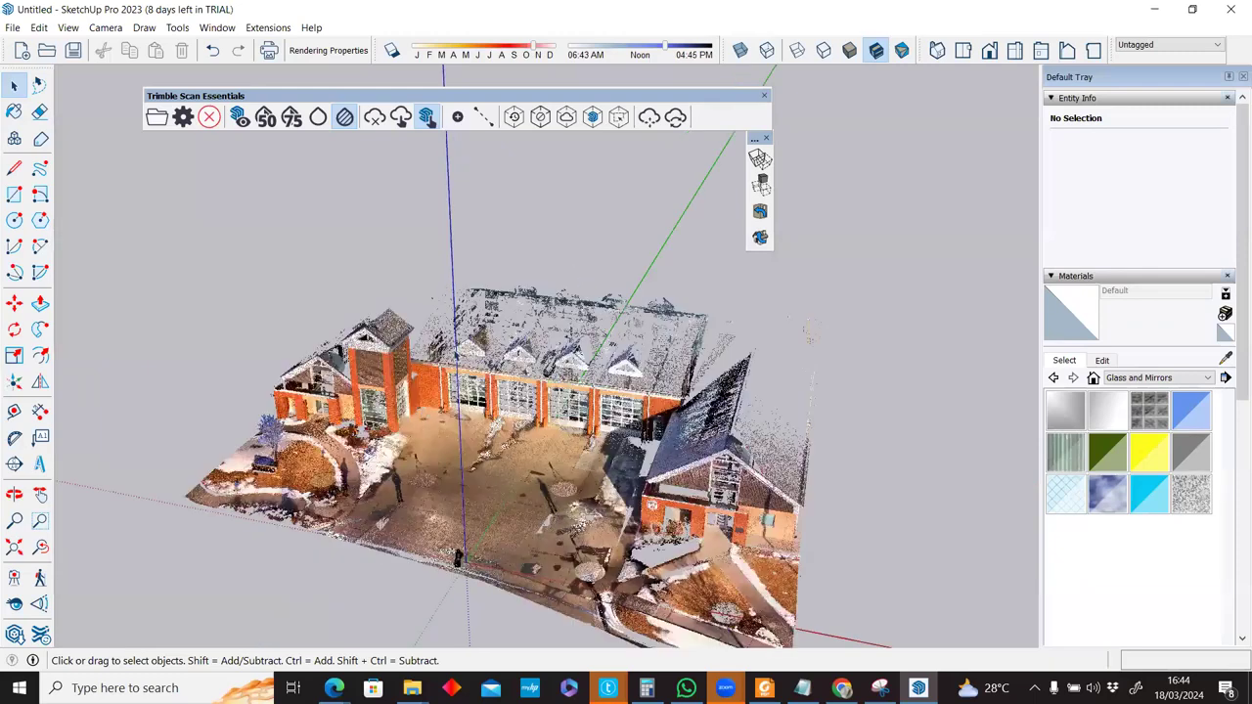
scroll(497, 421, up, 3)
scroll(497, 421, down, 1)
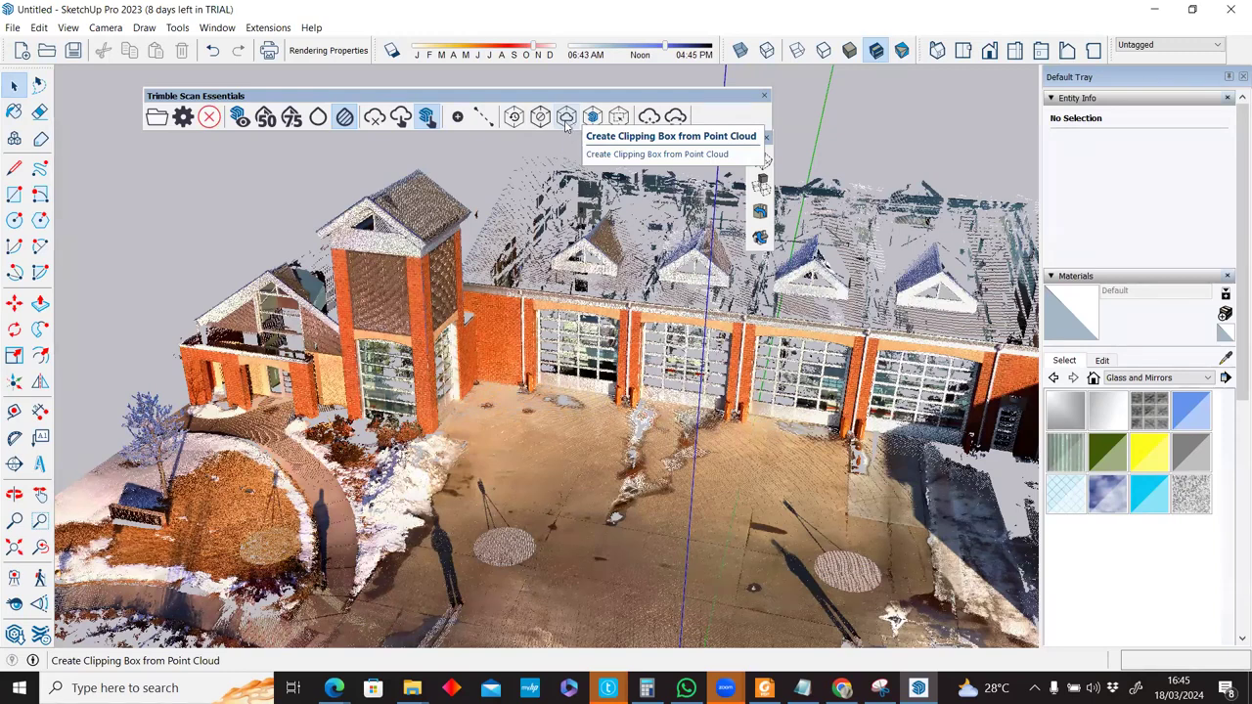
Create a clipping box around the whole Fire Station point cloud.
click(569, 124)
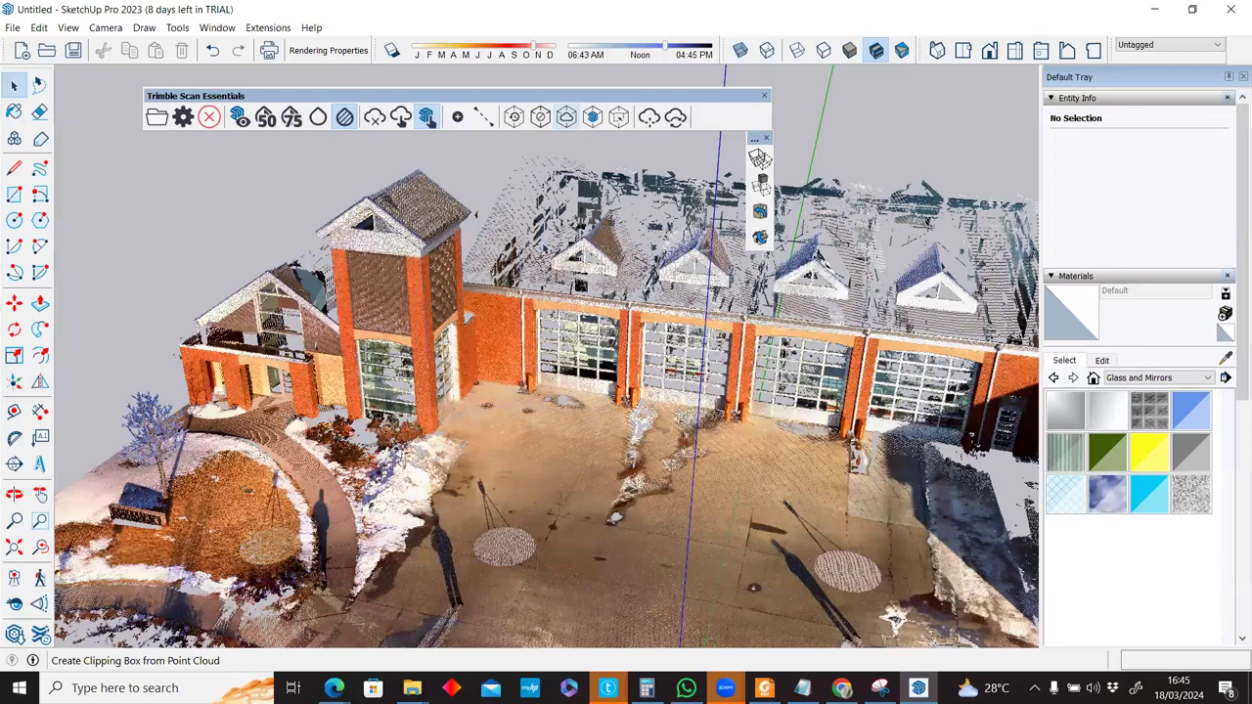
click(568, 117)
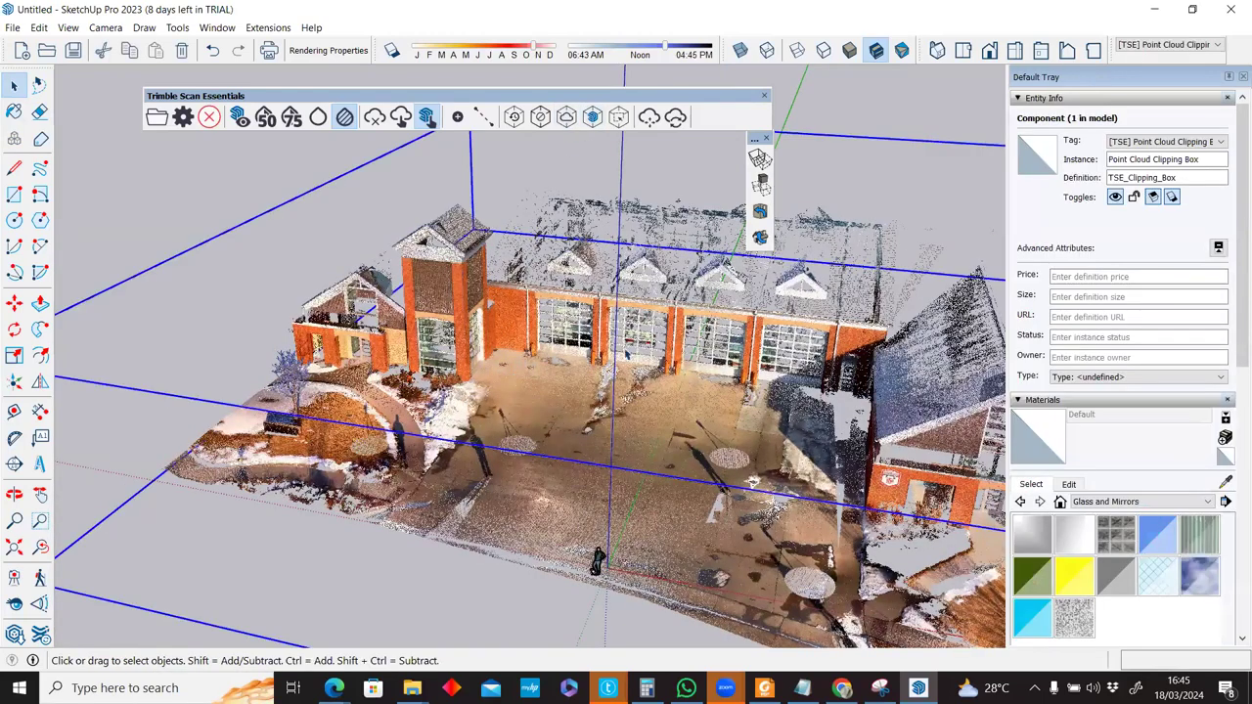
scroll(627, 354, down, 5)
middle_drag(669, 335, 17, 283)
Try scaling the box along red, then abandon it and reset the box to the full cloud.
click(20, 356)
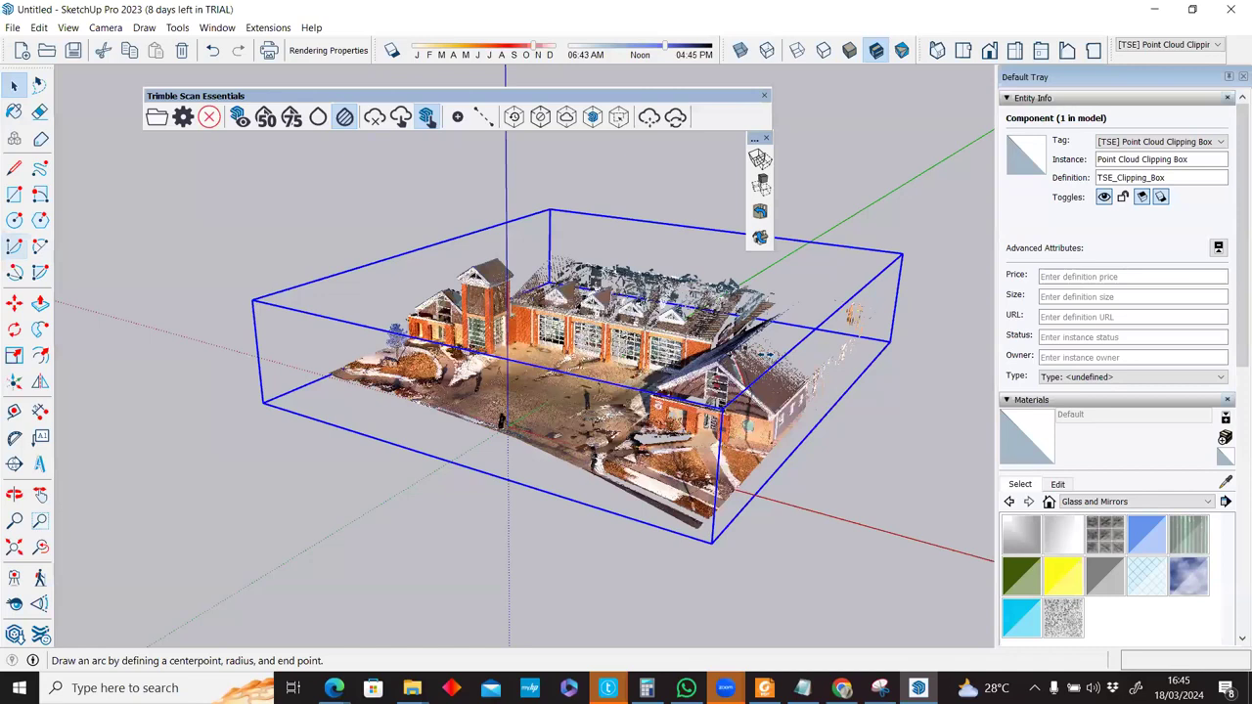
click(687, 341)
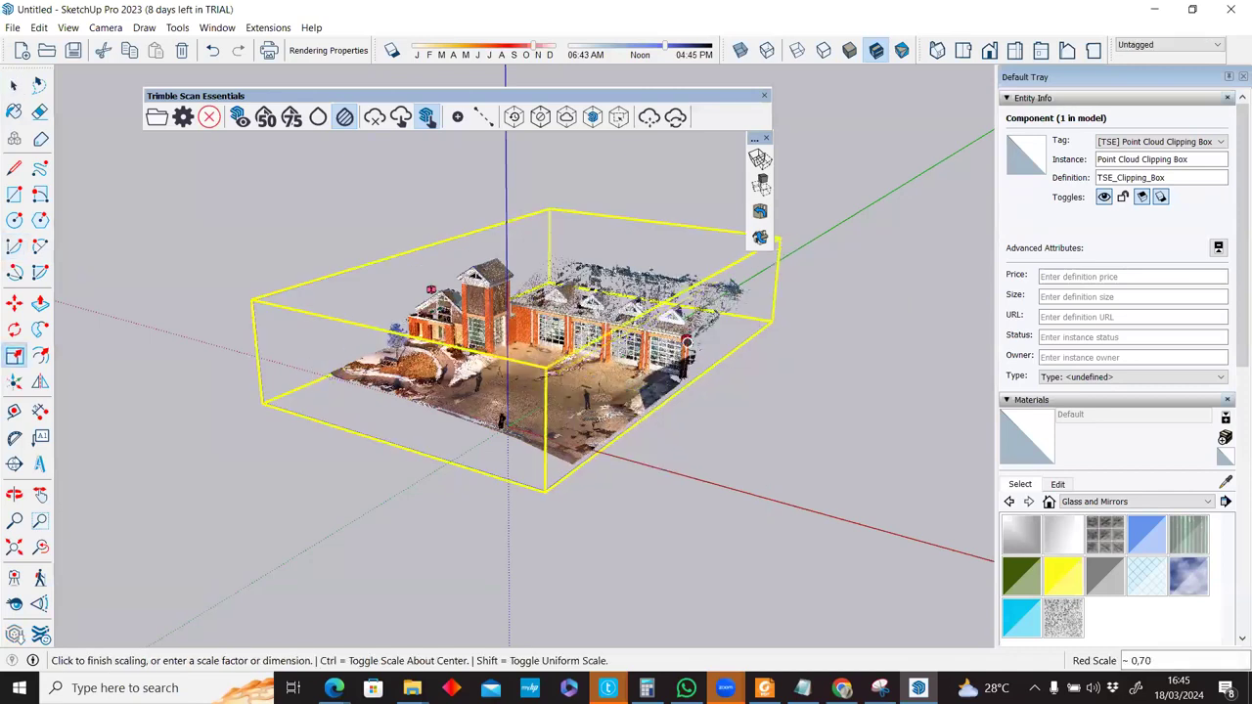
middle_drag(422, 291, 451, 299)
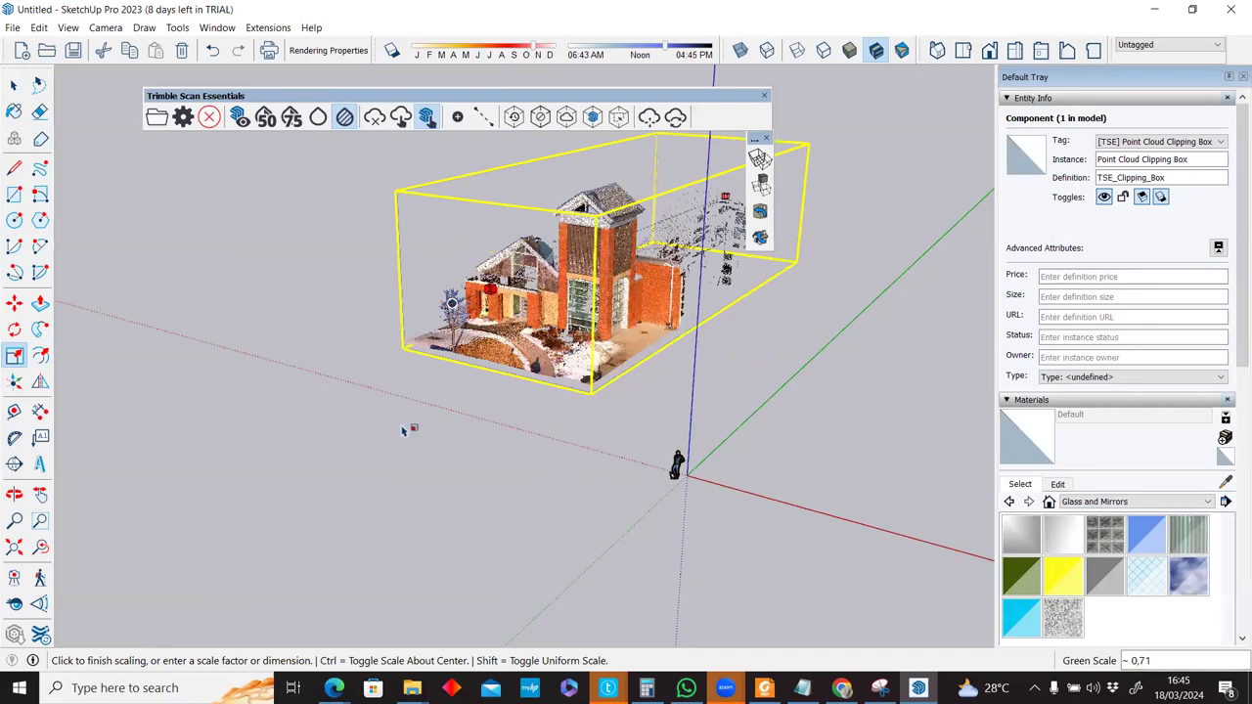
click(402, 431)
middle_drag(827, 335, 674, 409)
middle_drag(856, 289, 675, 362)
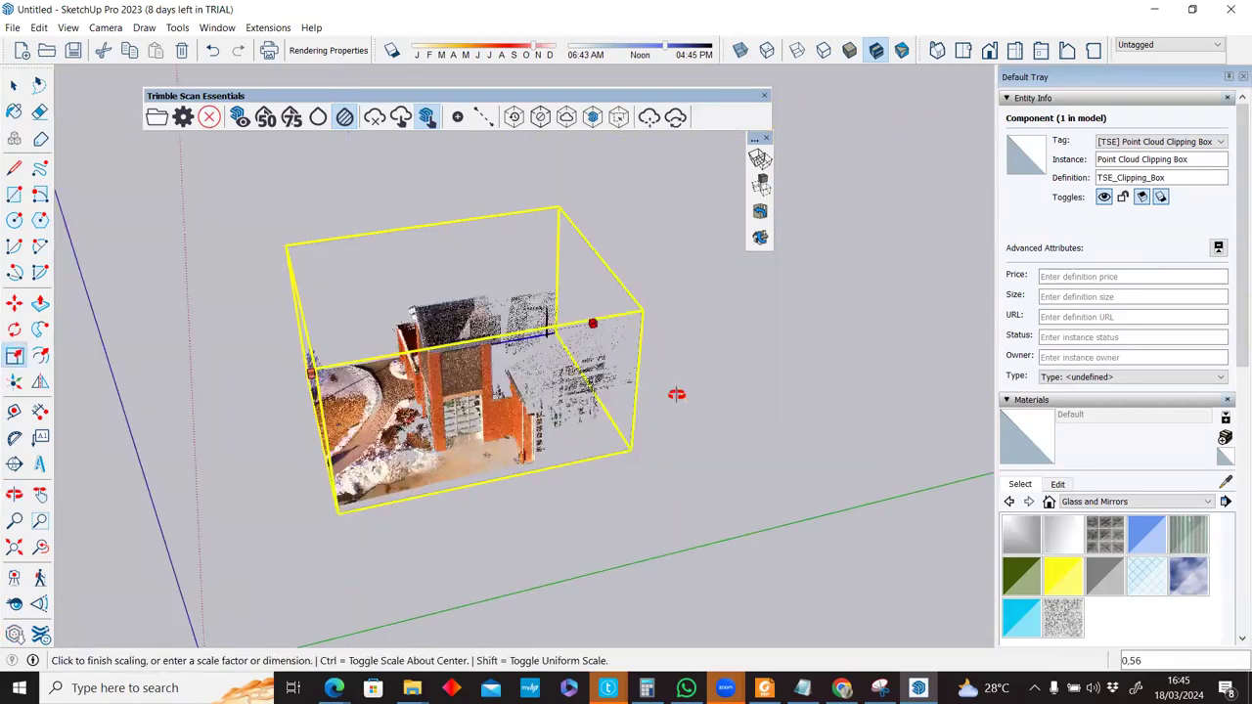
key(o)
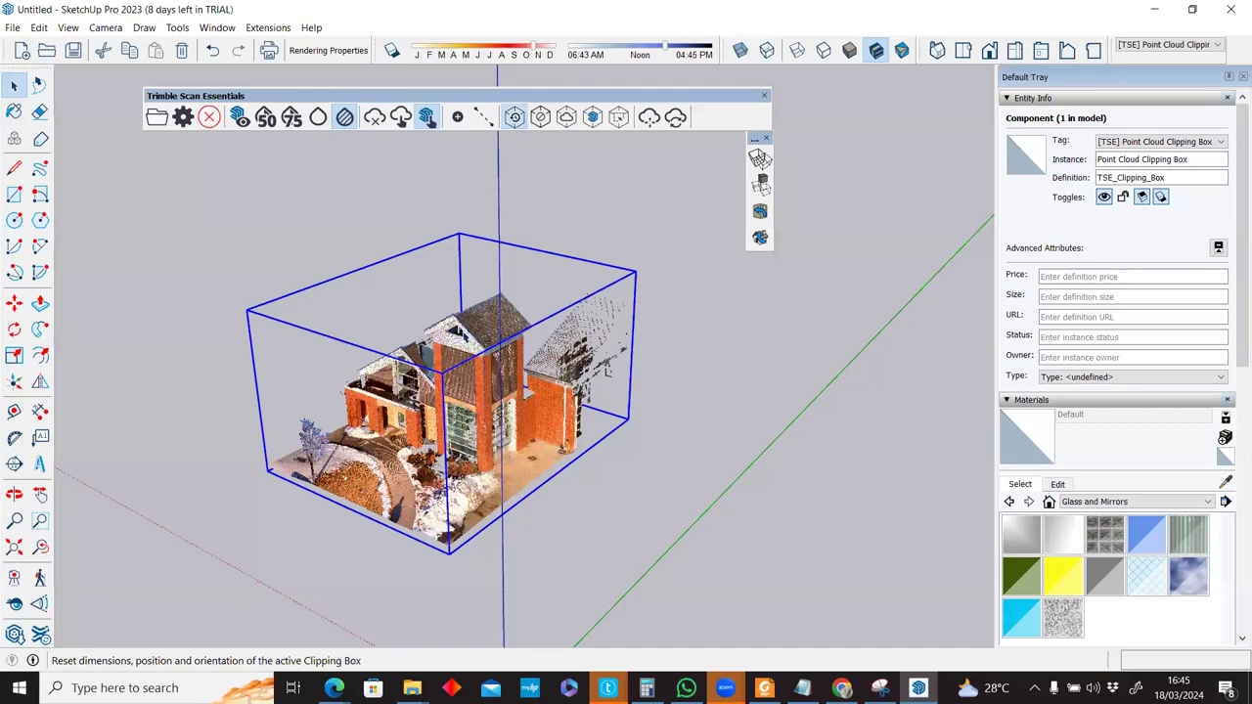
click(513, 116)
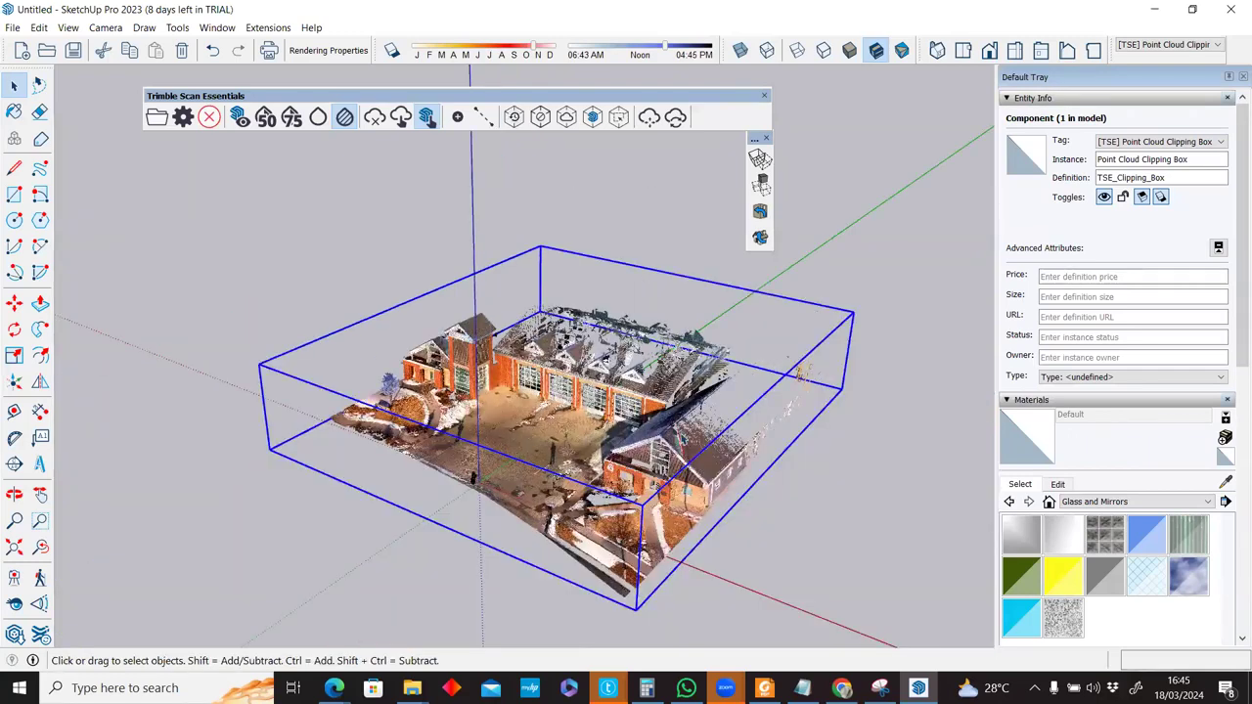
Scale the clipping box to 0.26 along red around the entrance tower, then deactivate clipping.
key(s)
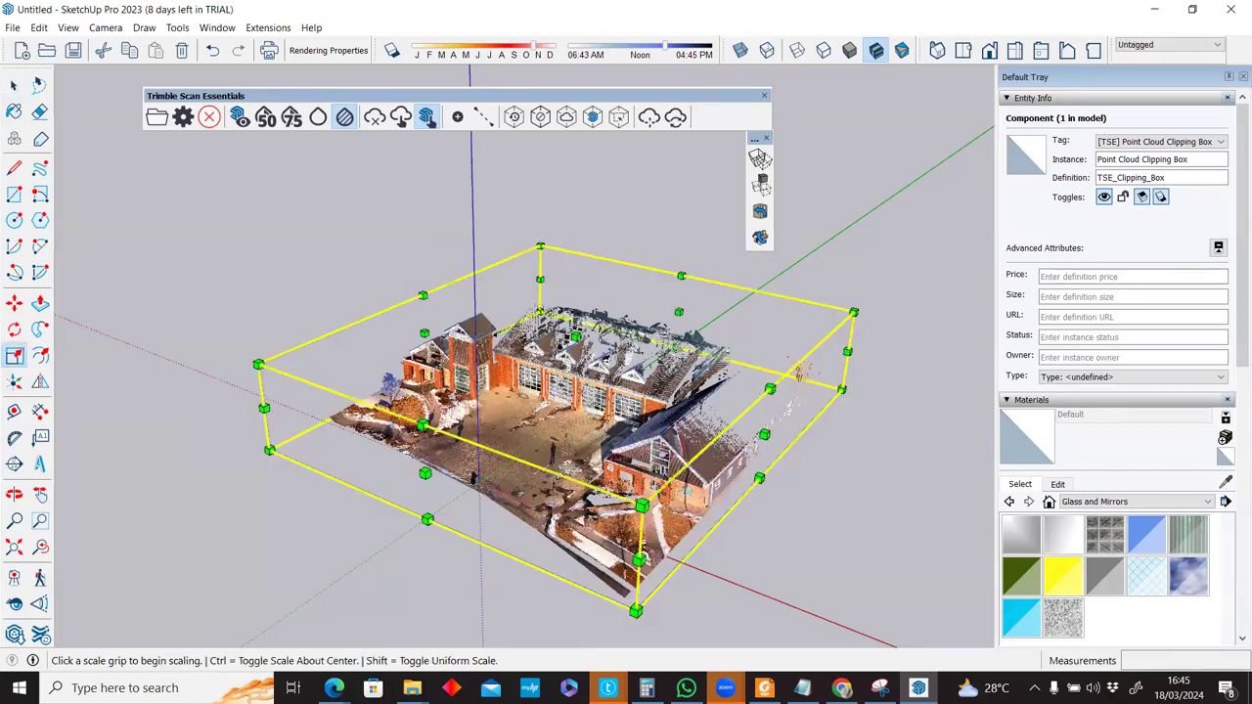
click(763, 434)
click(570, 360)
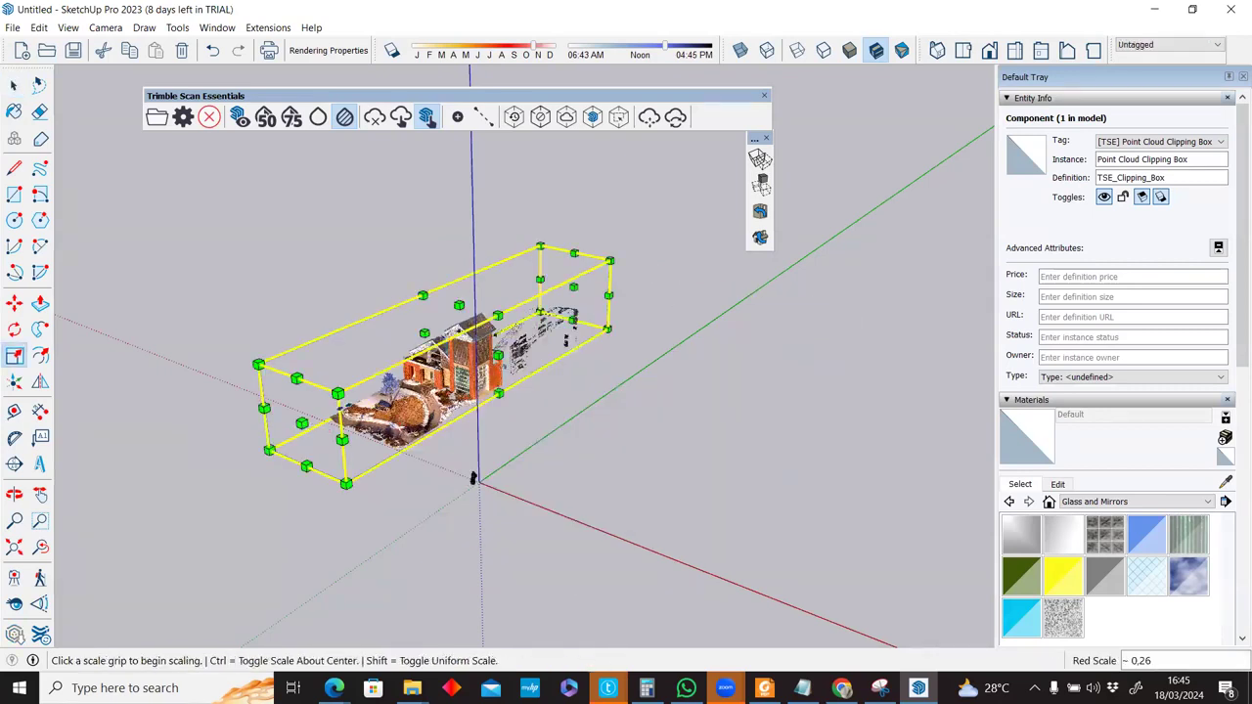
drag(301, 422, 380, 384)
drag(574, 286, 525, 313)
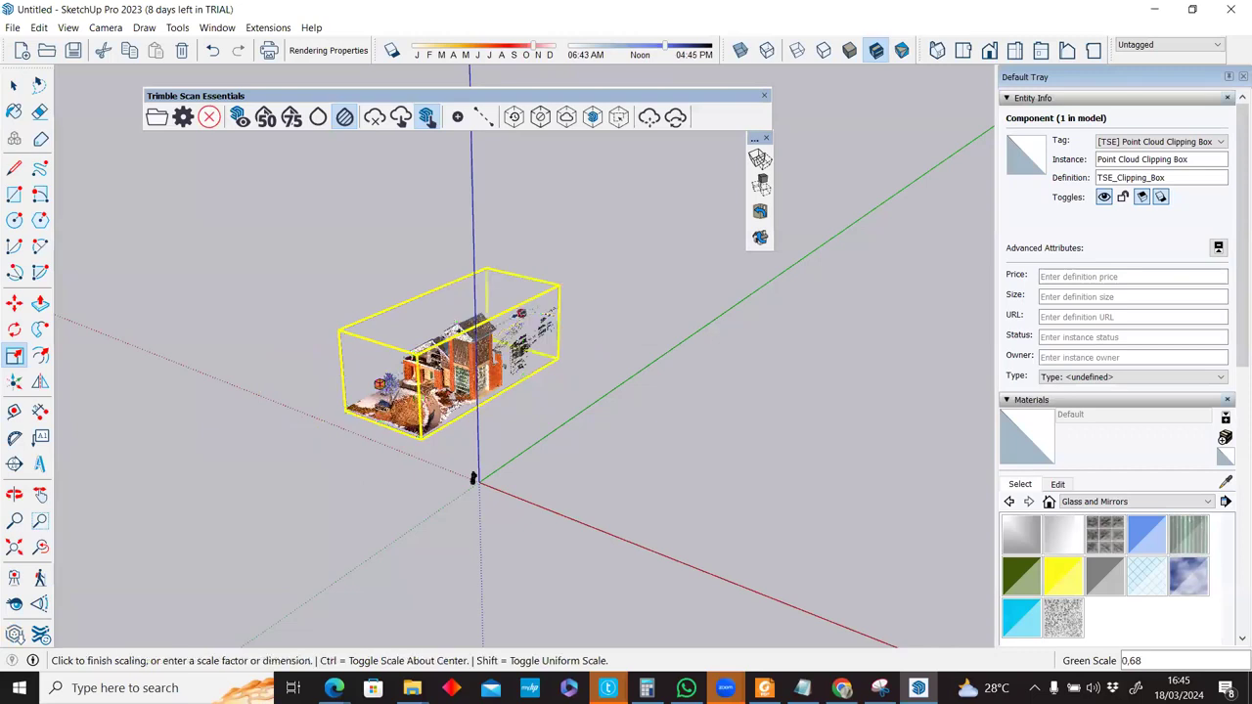
key(space)
scroll(484, 346, up, 3)
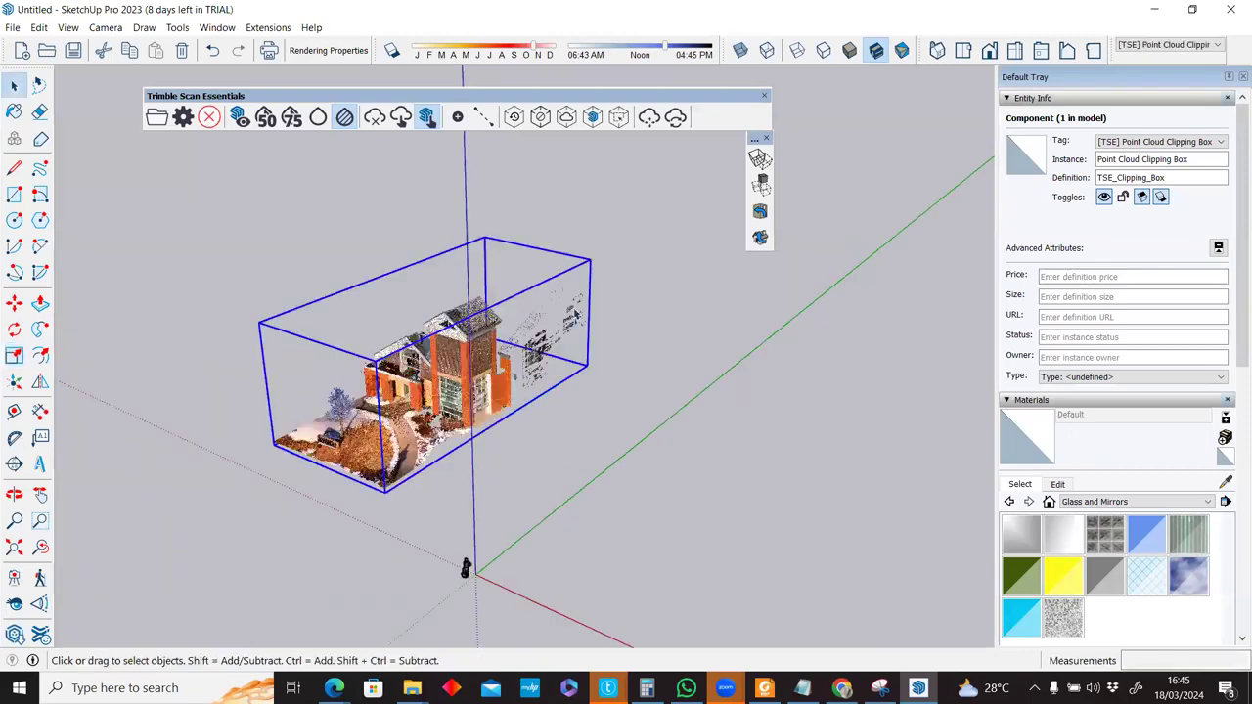
scroll(403, 435, up, 3)
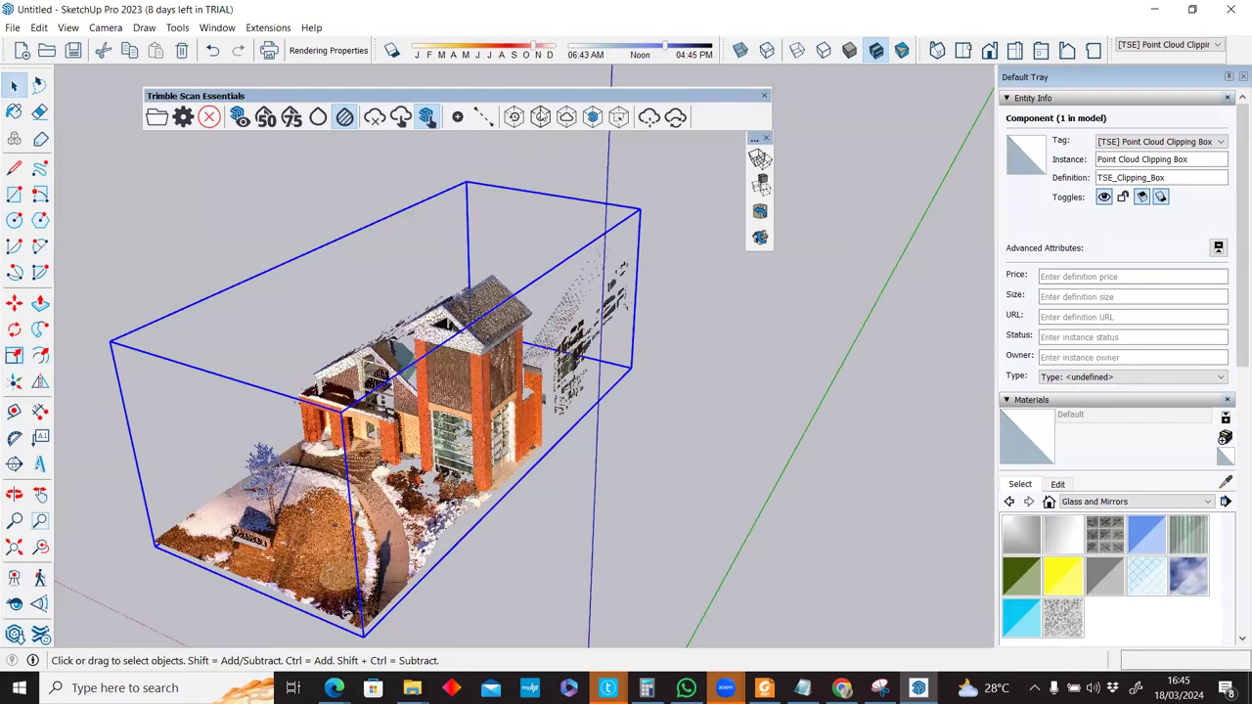
click(543, 120)
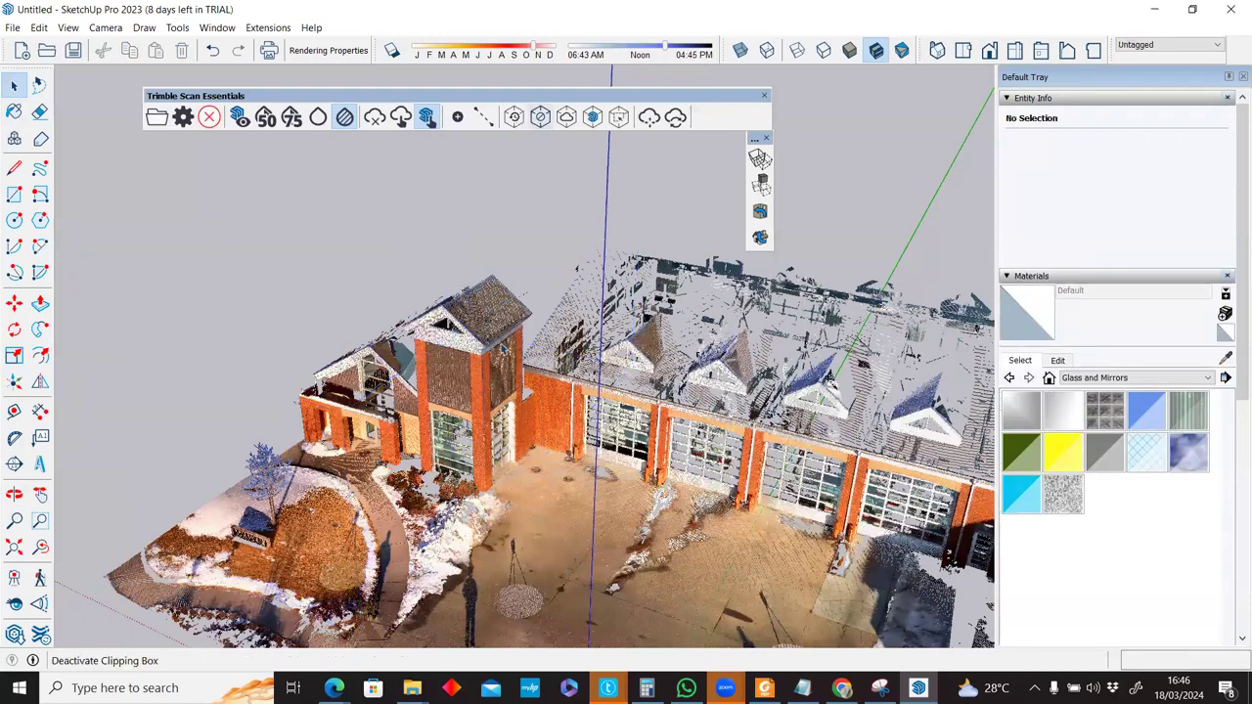
Turn off the point cloud clipping box and bring the SketchUp model view forward.
scroll(536, 317, down, 3)
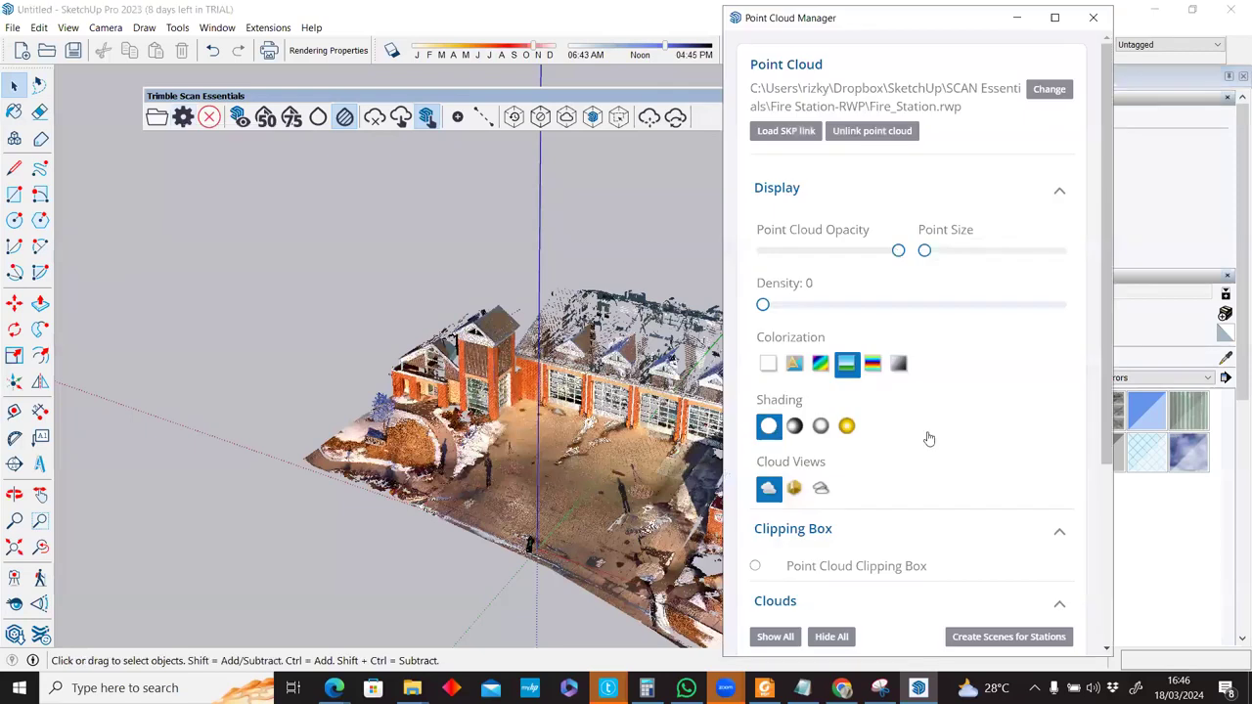
scroll(841, 364, down, 3)
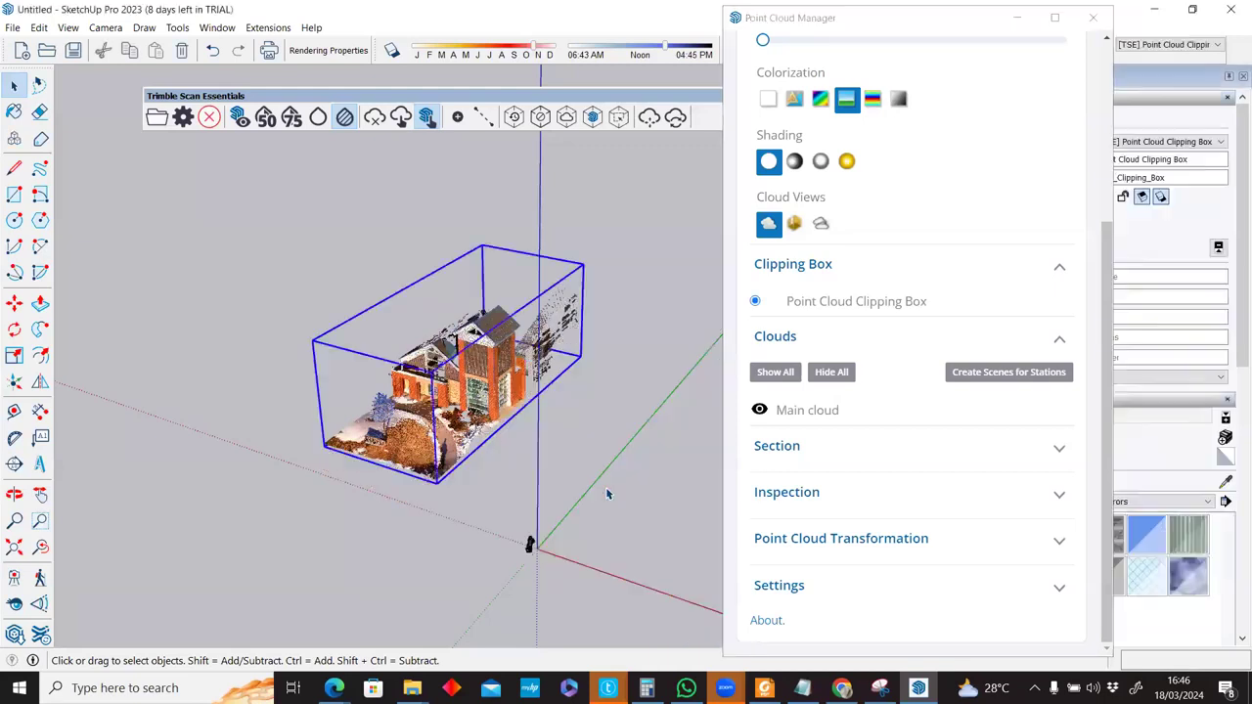
middle_drag(332, 372, 552, 386)
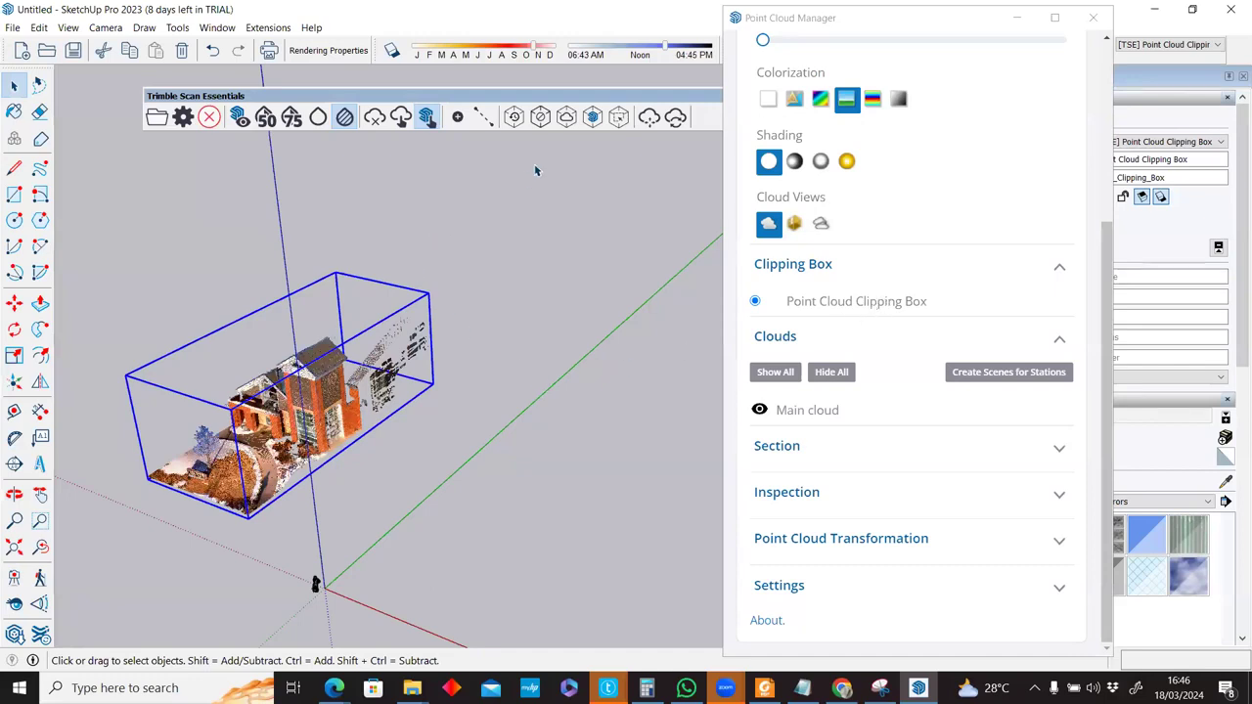
click(537, 122)
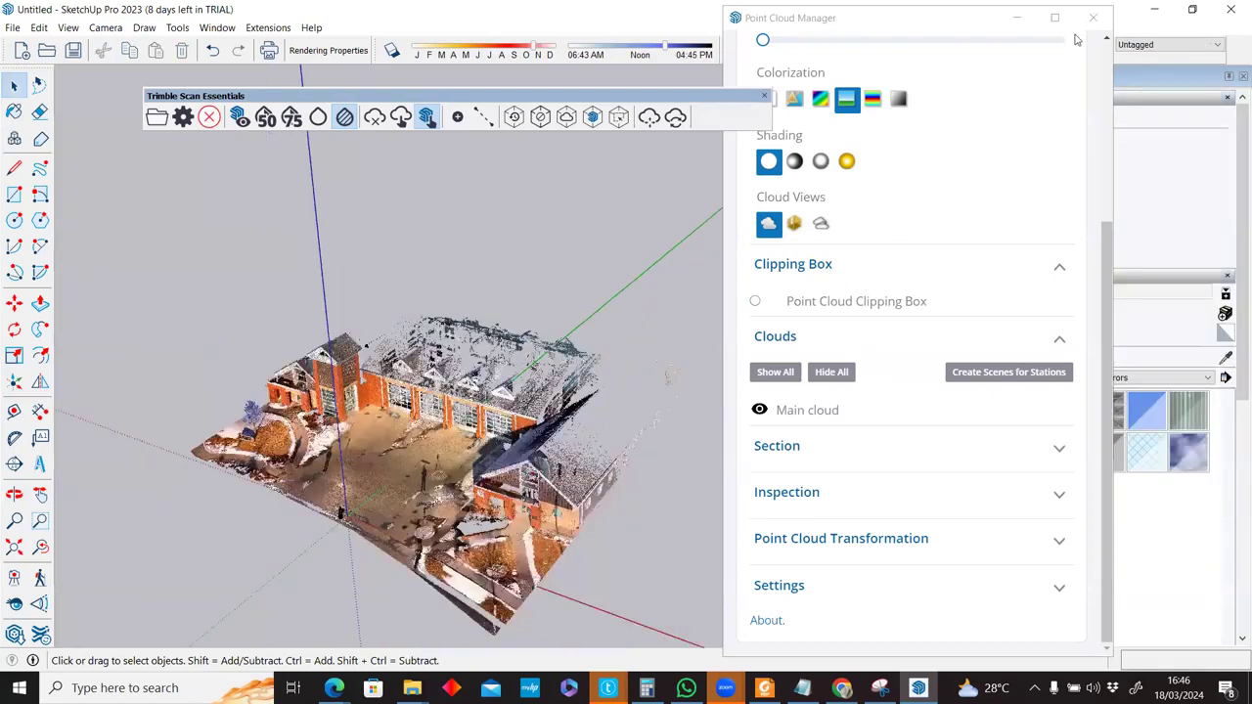
click(424, 569)
scroll(424, 568, up, 3)
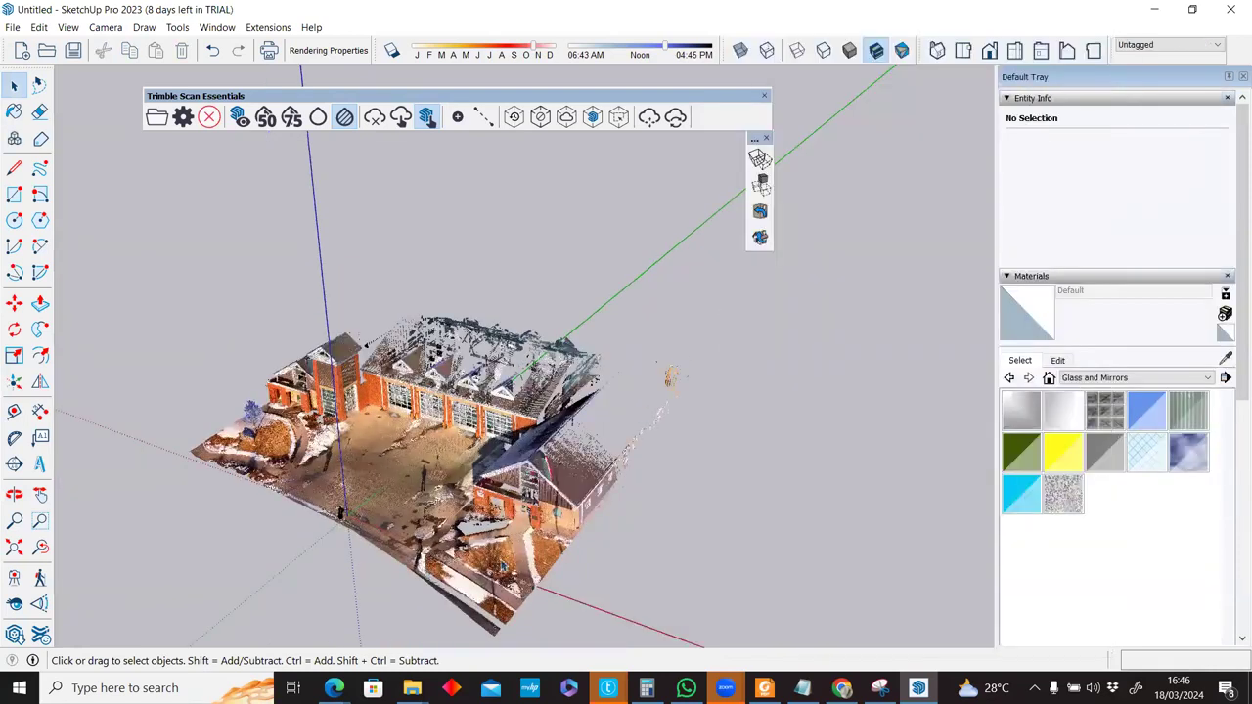
Draw a rectangle beside the Fire Station cloud.
key(l)
scroll(592, 521, down, 2)
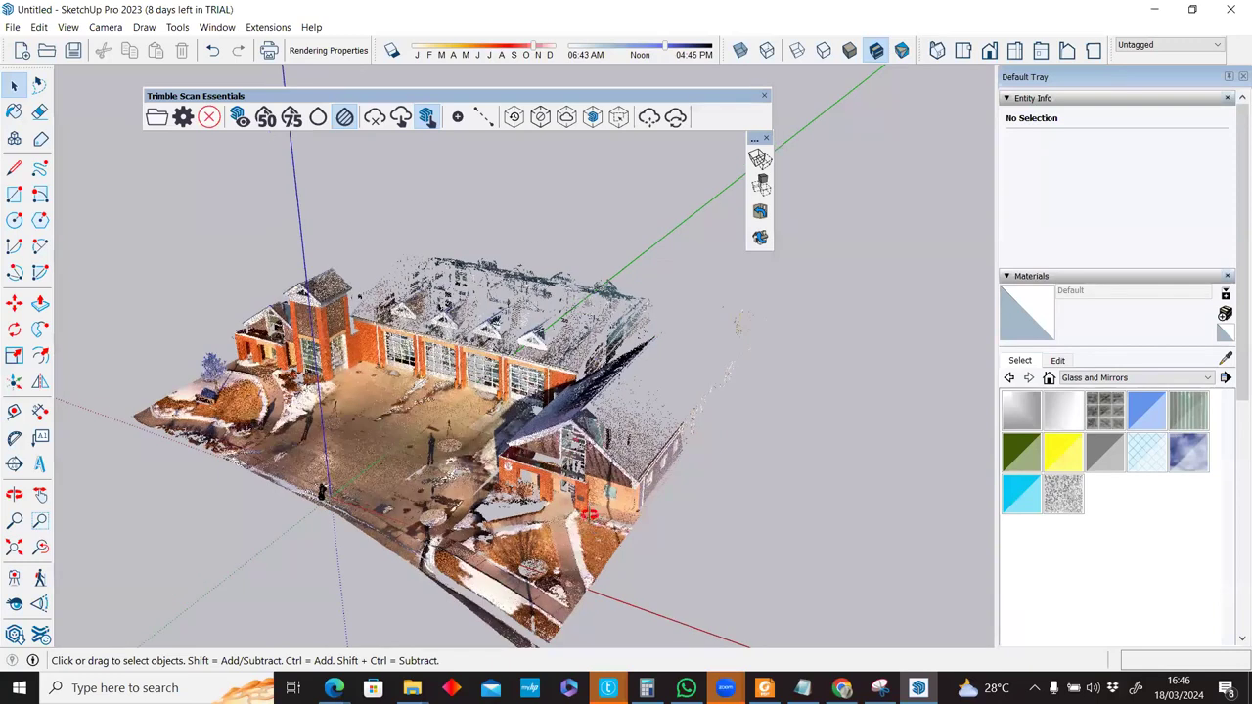
scroll(588, 528, down, 2)
key(r)
click(588, 528)
click(895, 428)
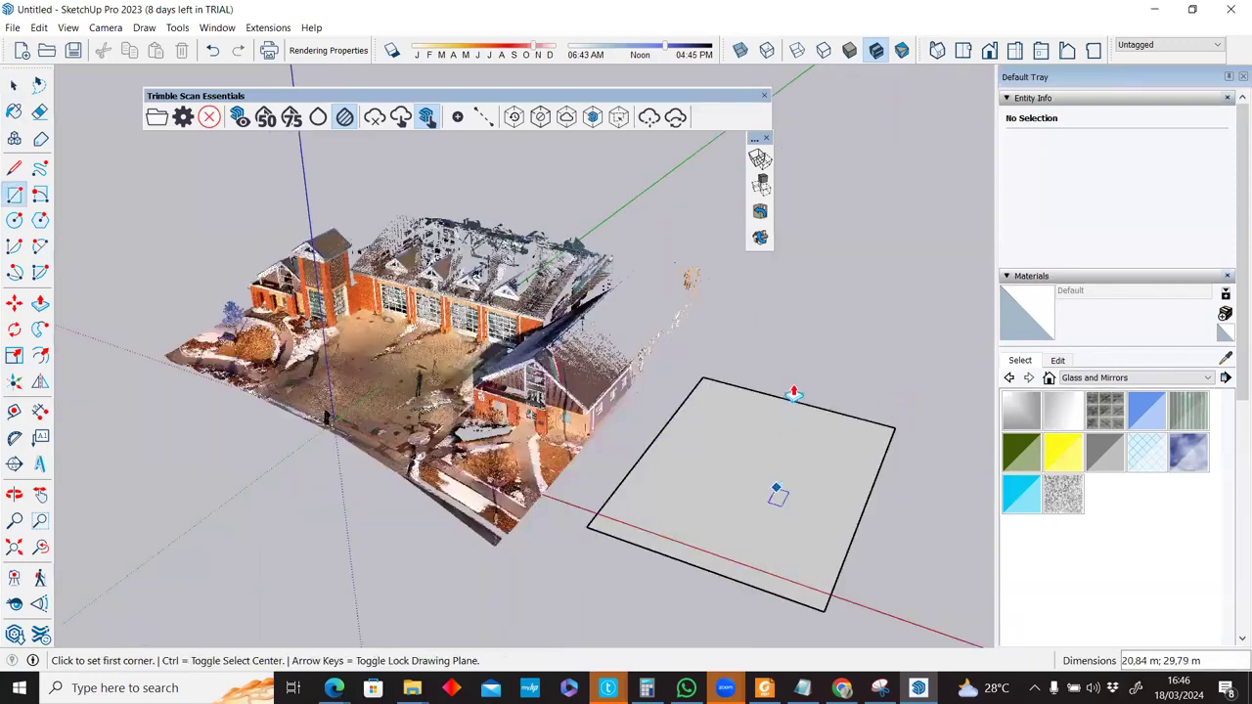
Push/Pull the rectangle into a box over the gabled building and select the whole box.
key(p)
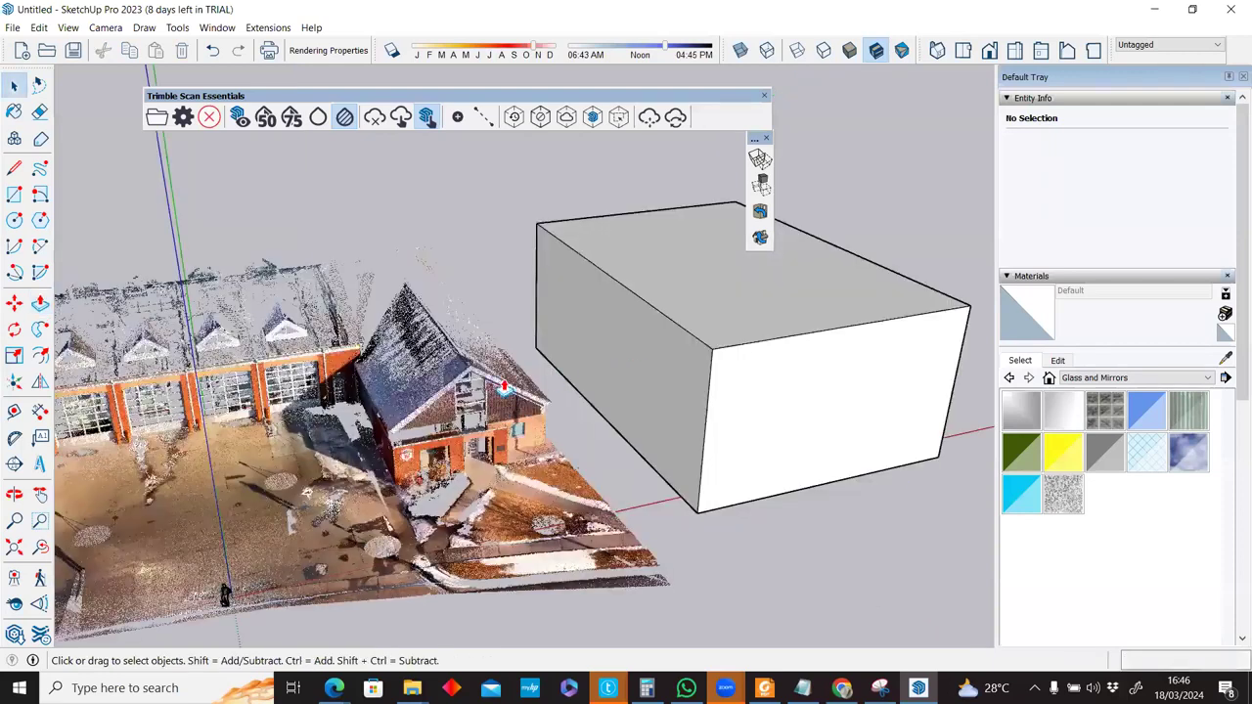
key(p)
click(597, 377)
click(326, 414)
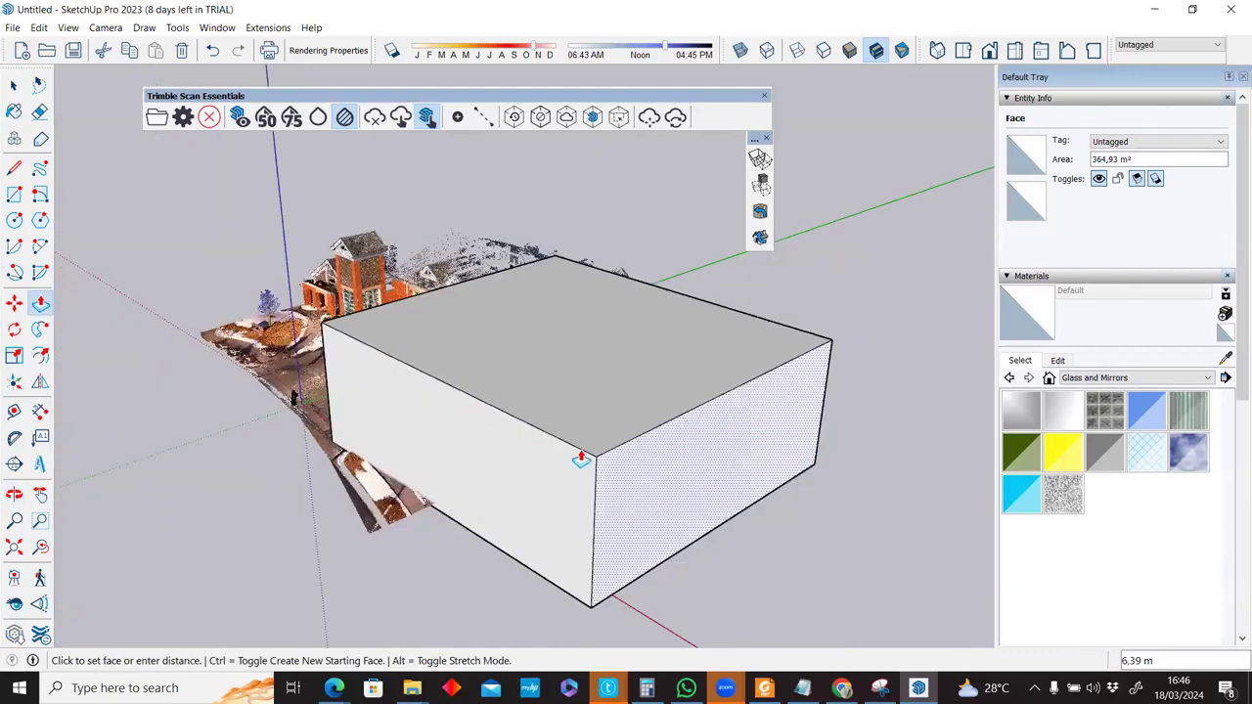
click(526, 401)
click(418, 475)
middle_drag(459, 394, 88, 402)
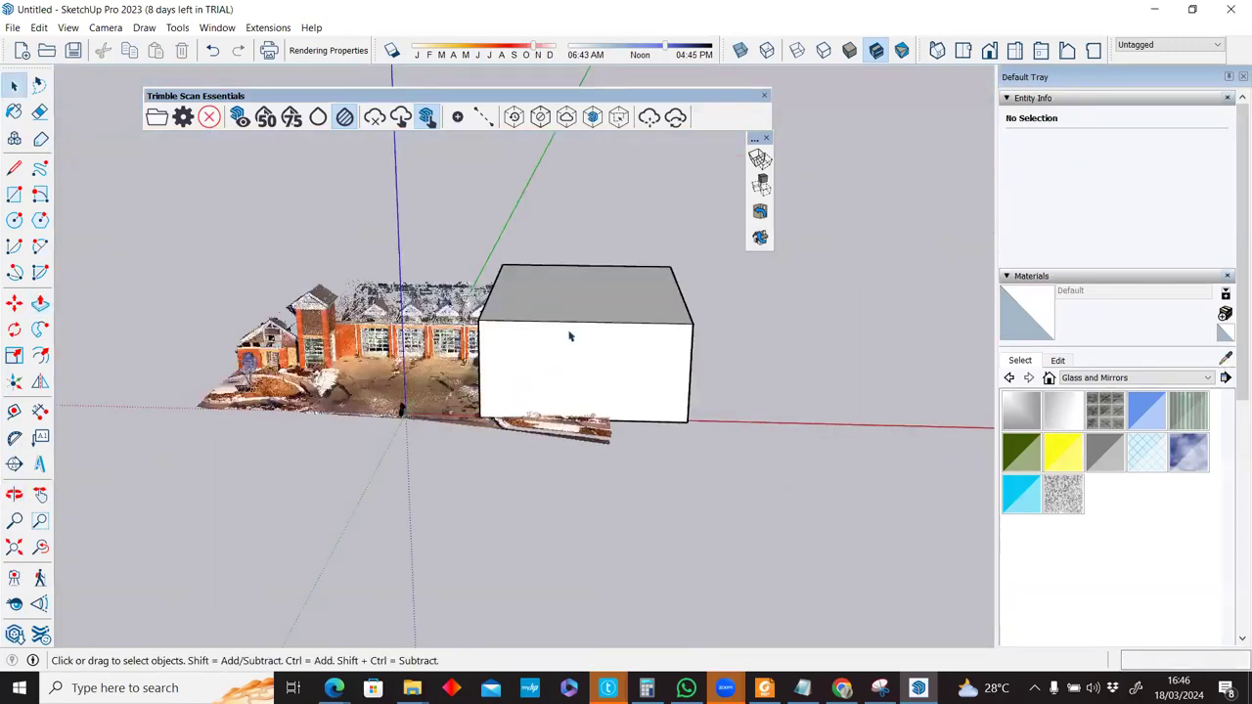
triple_click(570, 336)
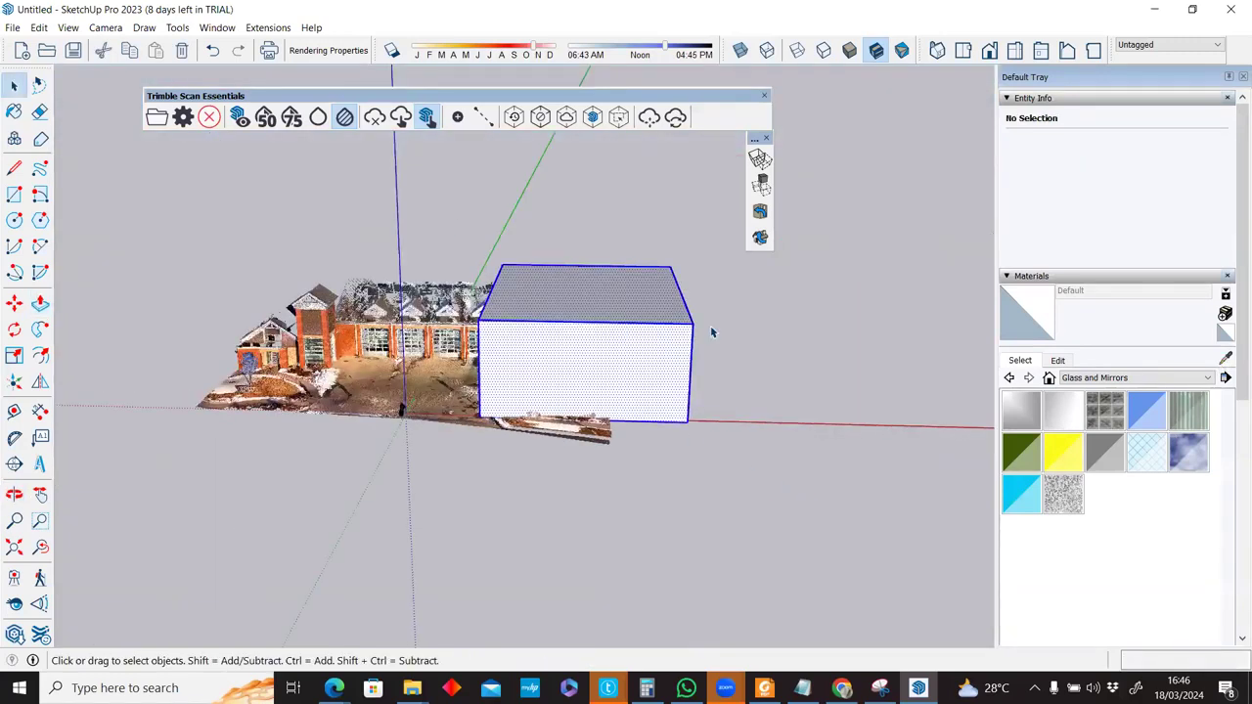
scroll(711, 332, up, 3)
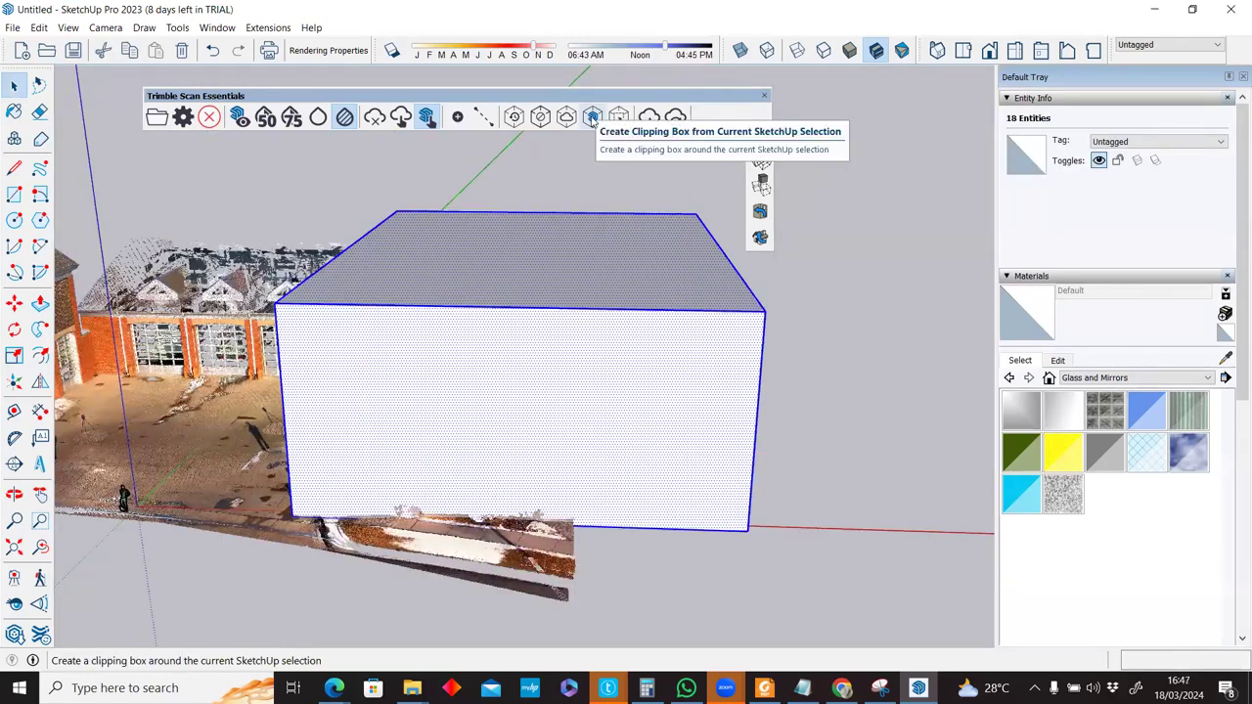
Create a clipping box from the selected box, then delete the box's faces and edges.
click(591, 117)
middle_drag(477, 388, 478, 377)
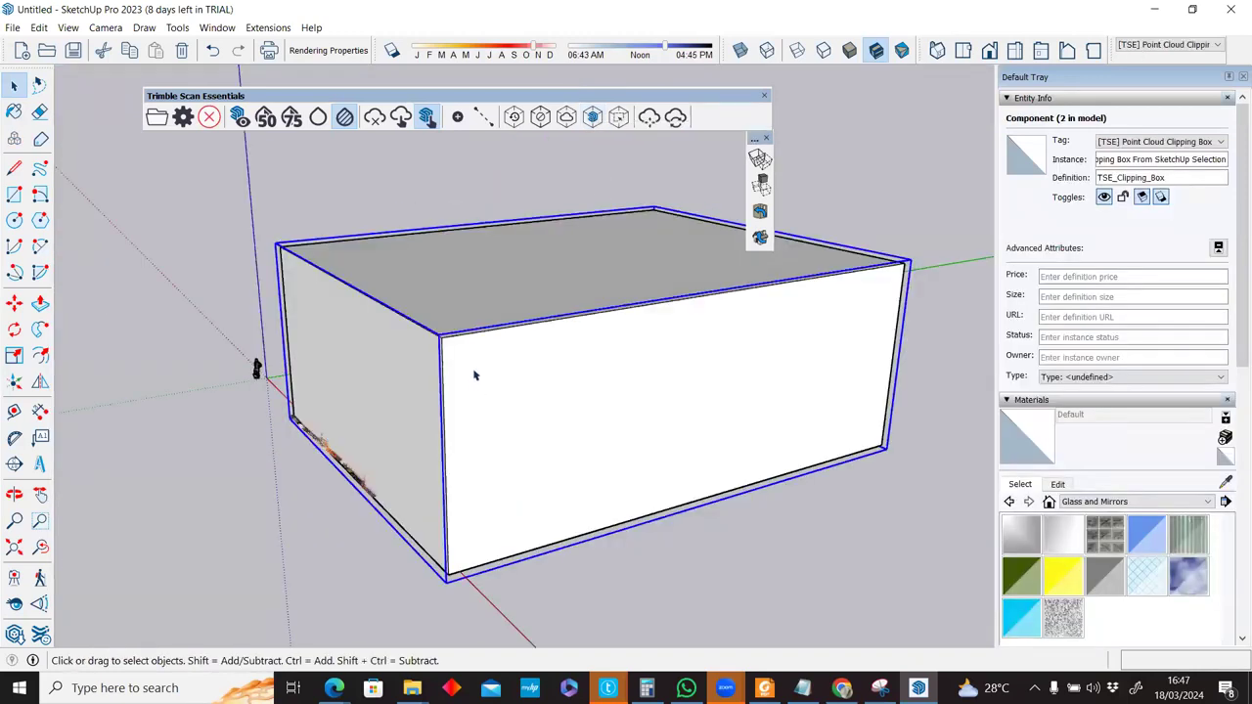
triple_click(475, 374)
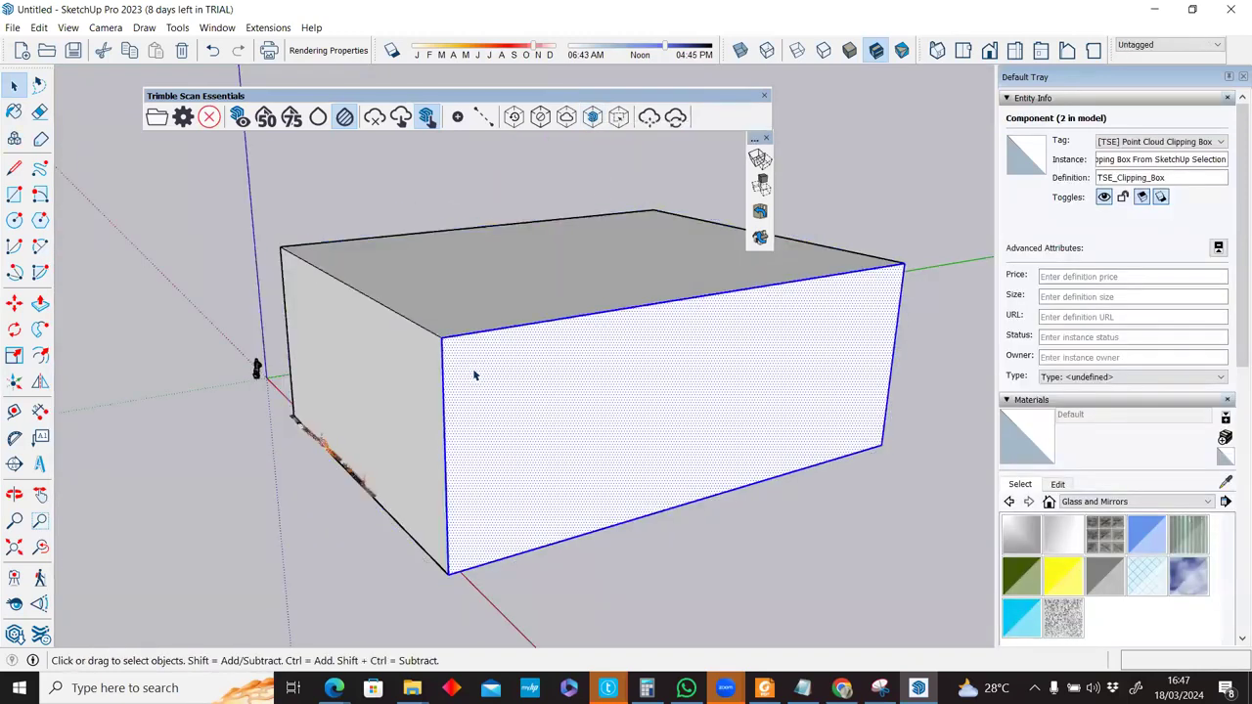
key(Delete)
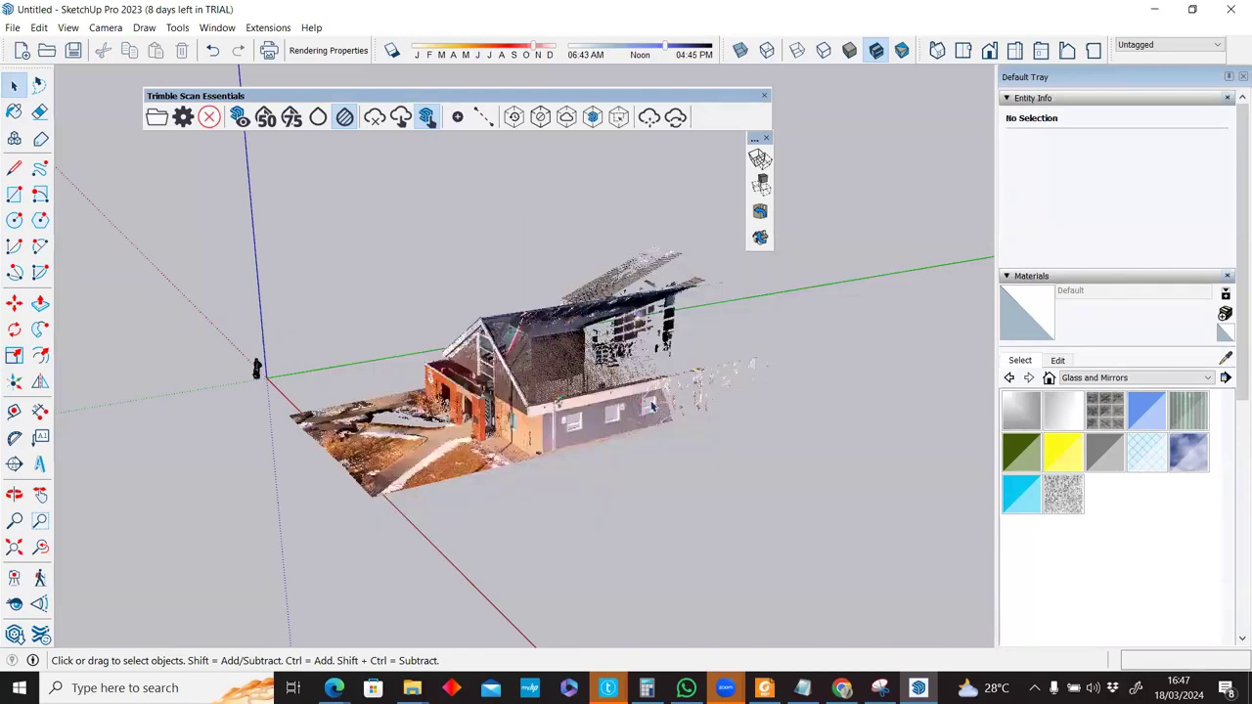
middle_drag(652, 405, 572, 385)
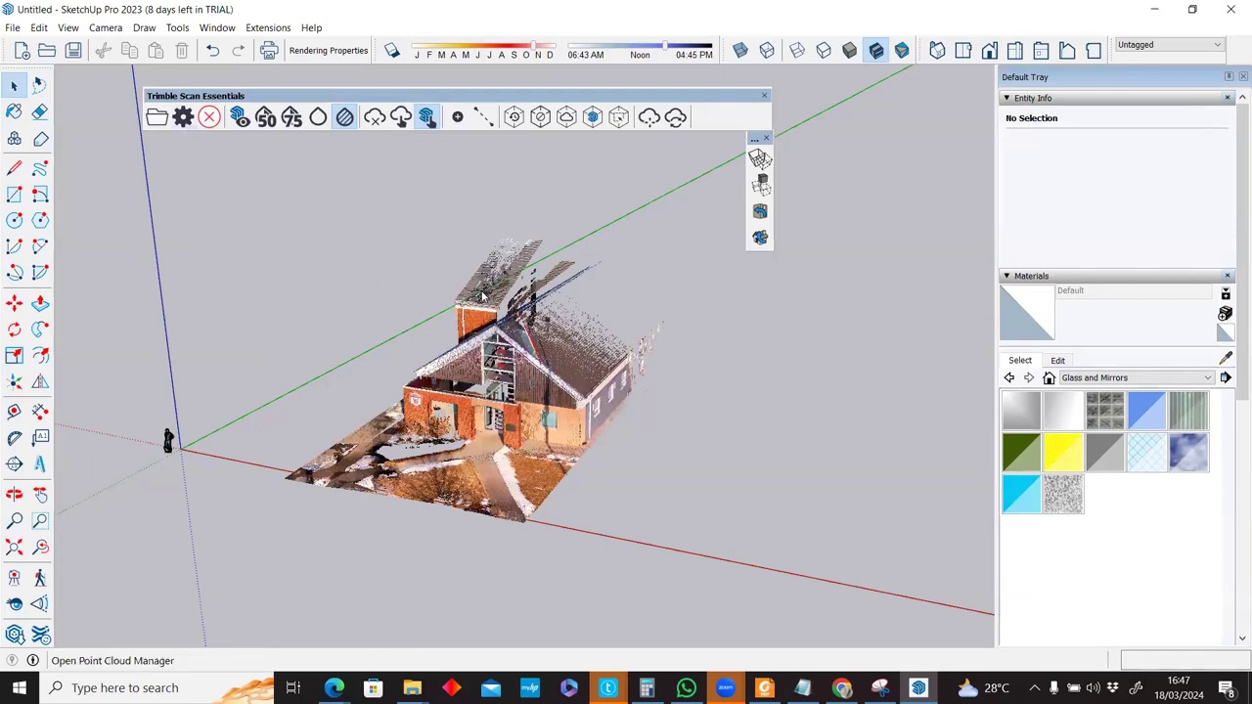
Set the Clipping Box back to From SketchUp Selection in the Point Cloud Manager.
scroll(619, 404, down, 4)
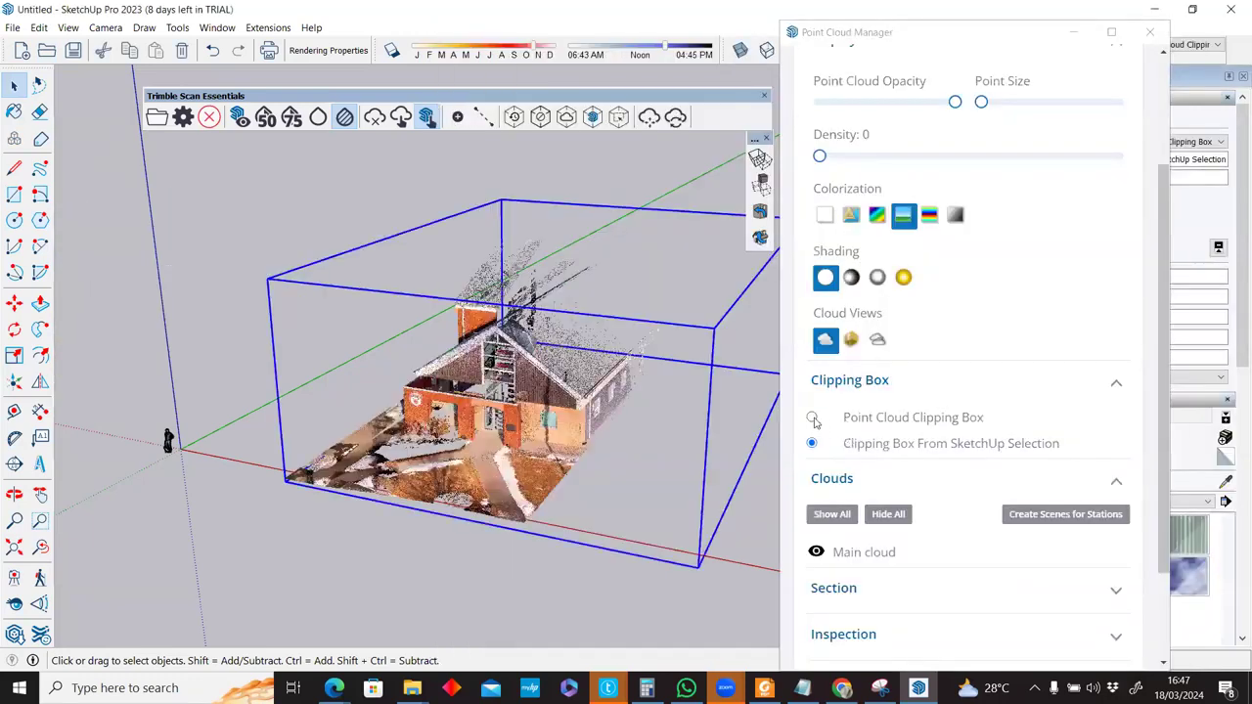
click(813, 418)
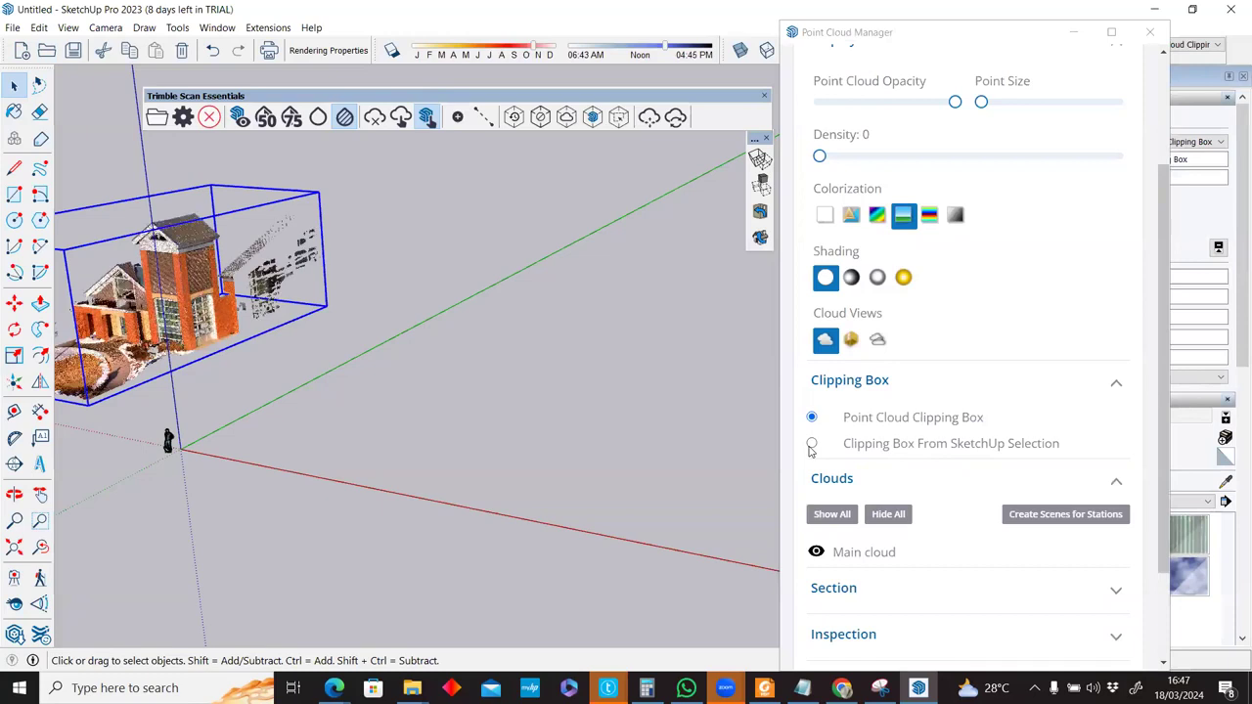
click(811, 443)
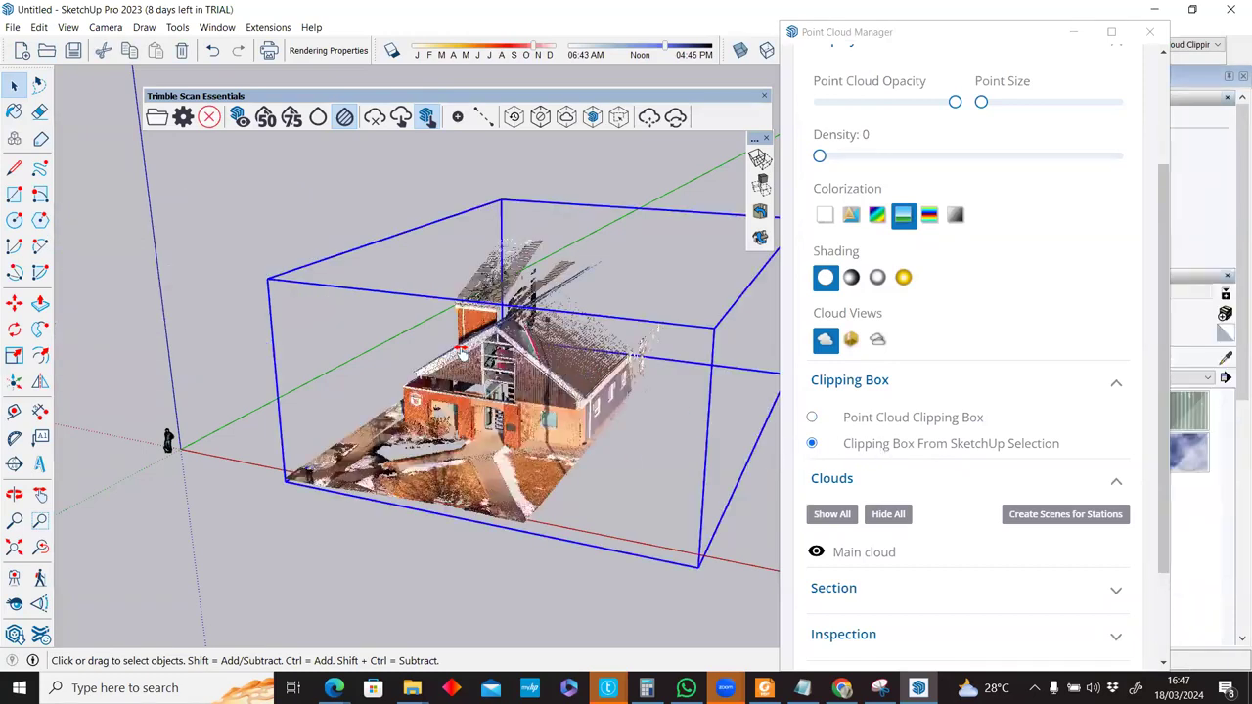
scroll(554, 349, down, 3)
Scale the selection clipping box down slightly around the gabled building.
key(s)
click(528, 339)
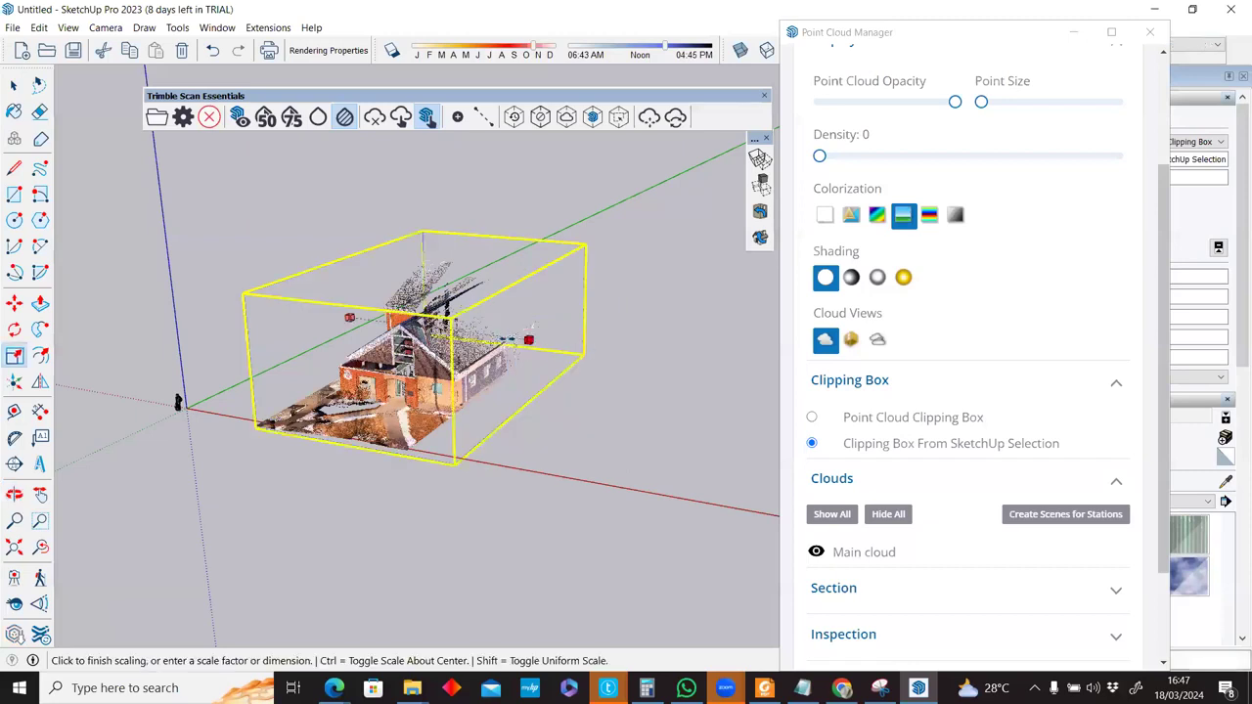
click(332, 367)
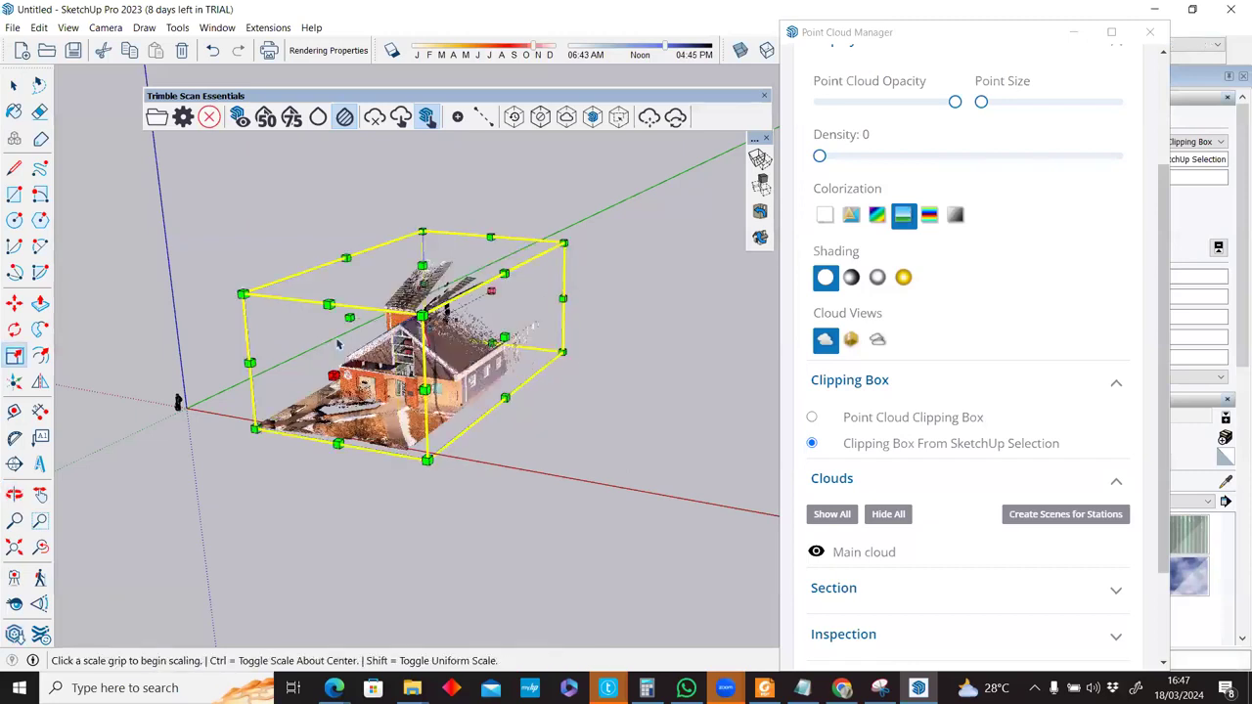
key(space)
scroll(391, 352, up, 2)
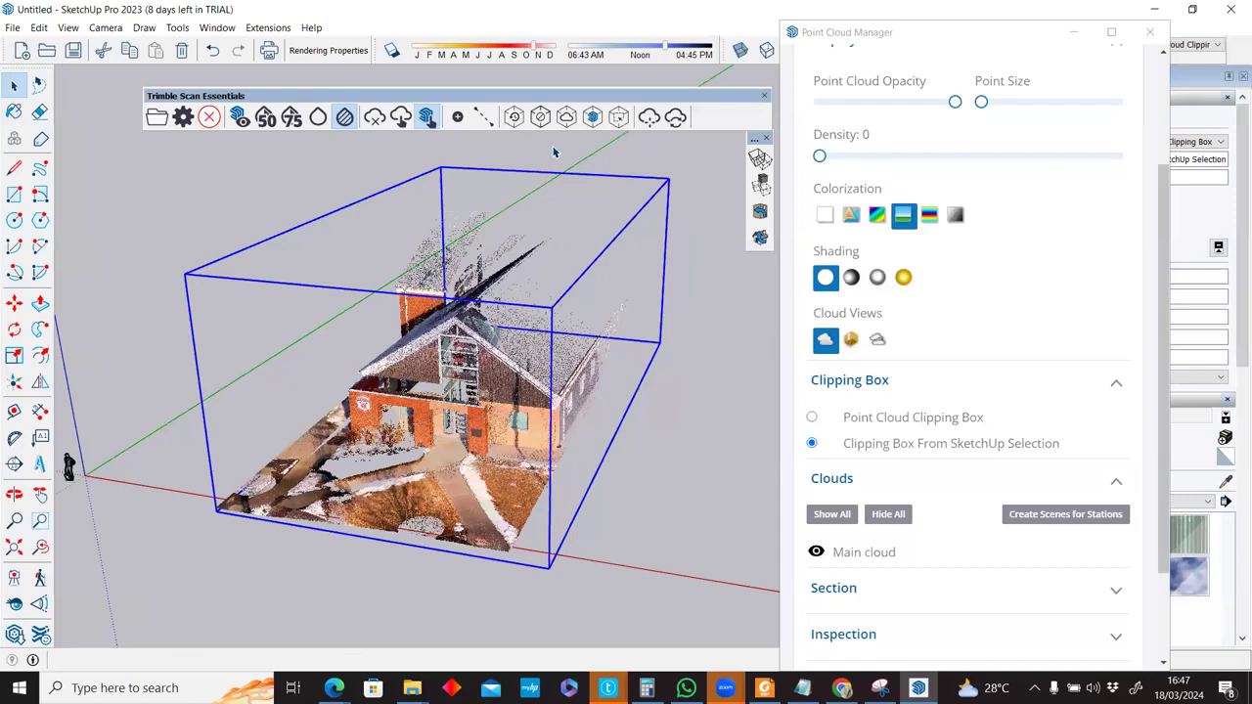
Switch off the selection clipping to show the whole Fire Station cloud, then start a clipping box from point cloud selection.
click(616, 120)
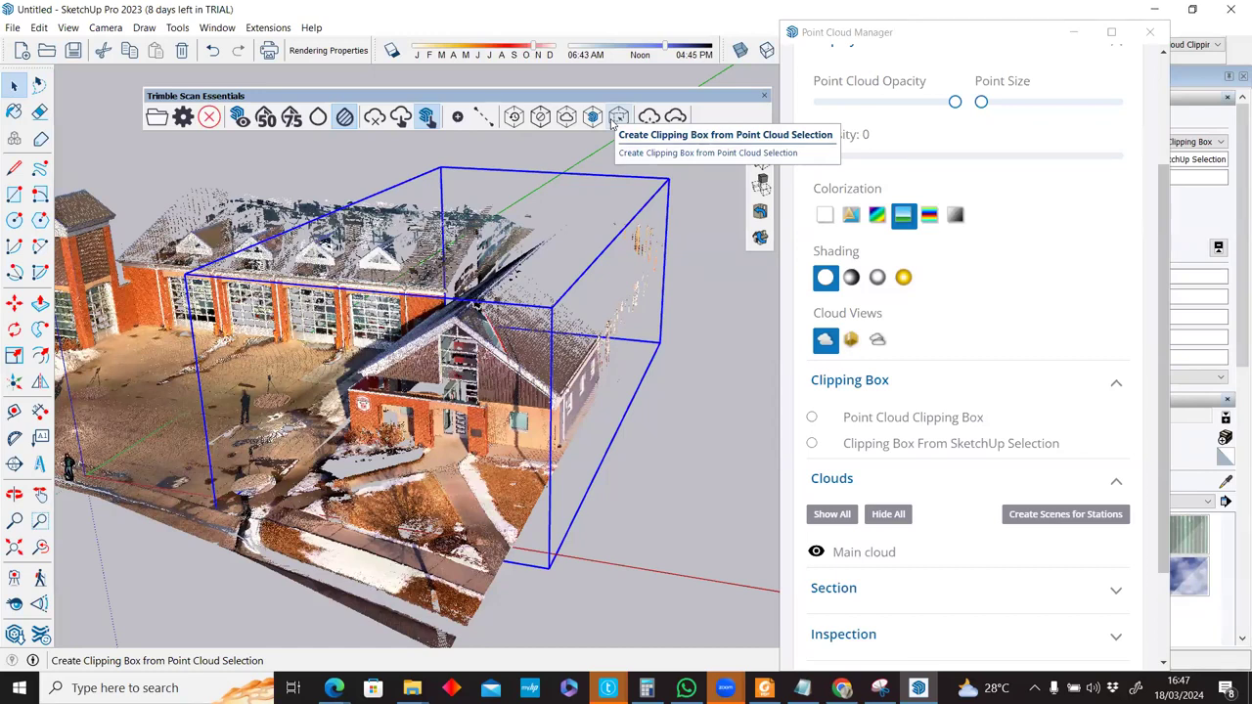
click(616, 119)
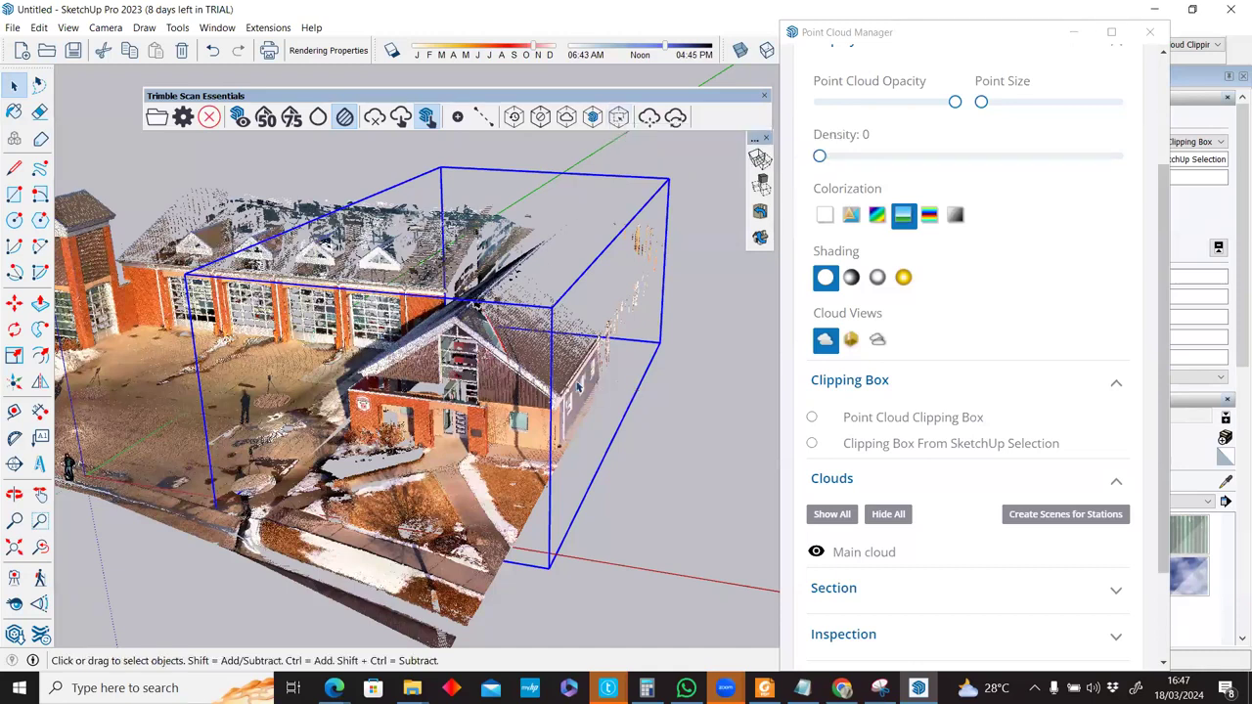
middle_drag(293, 407, 456, 188)
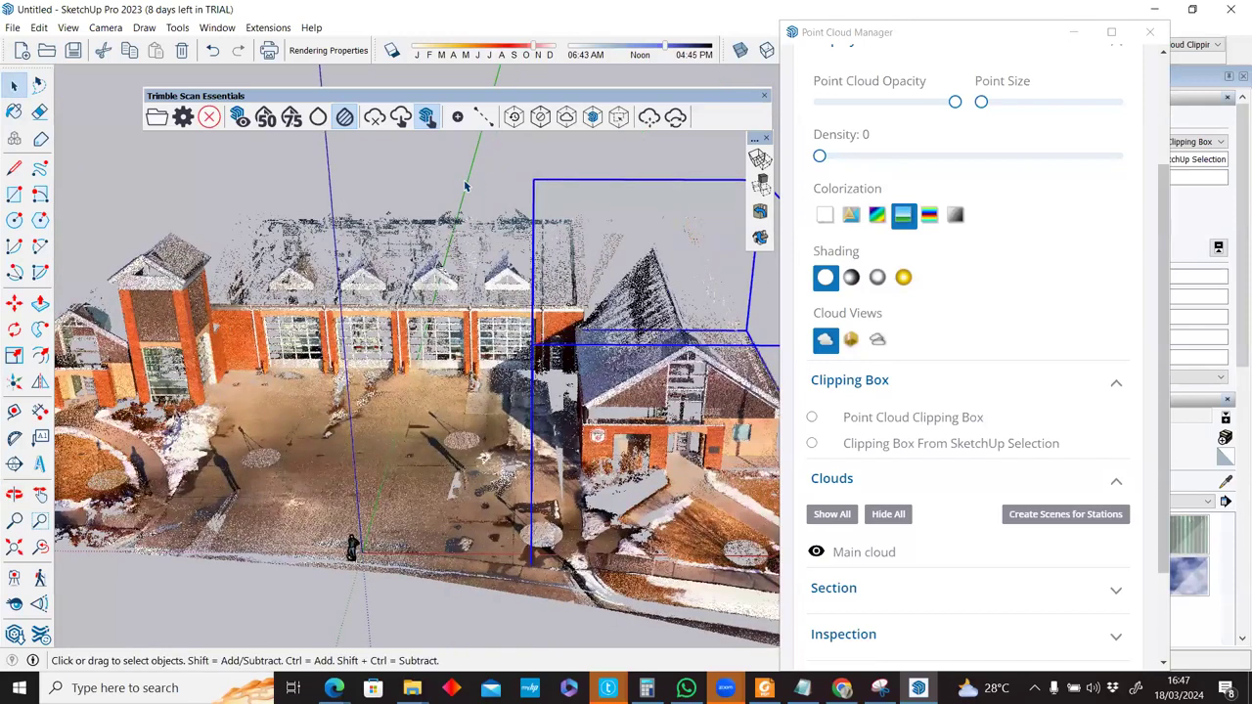
click(339, 395)
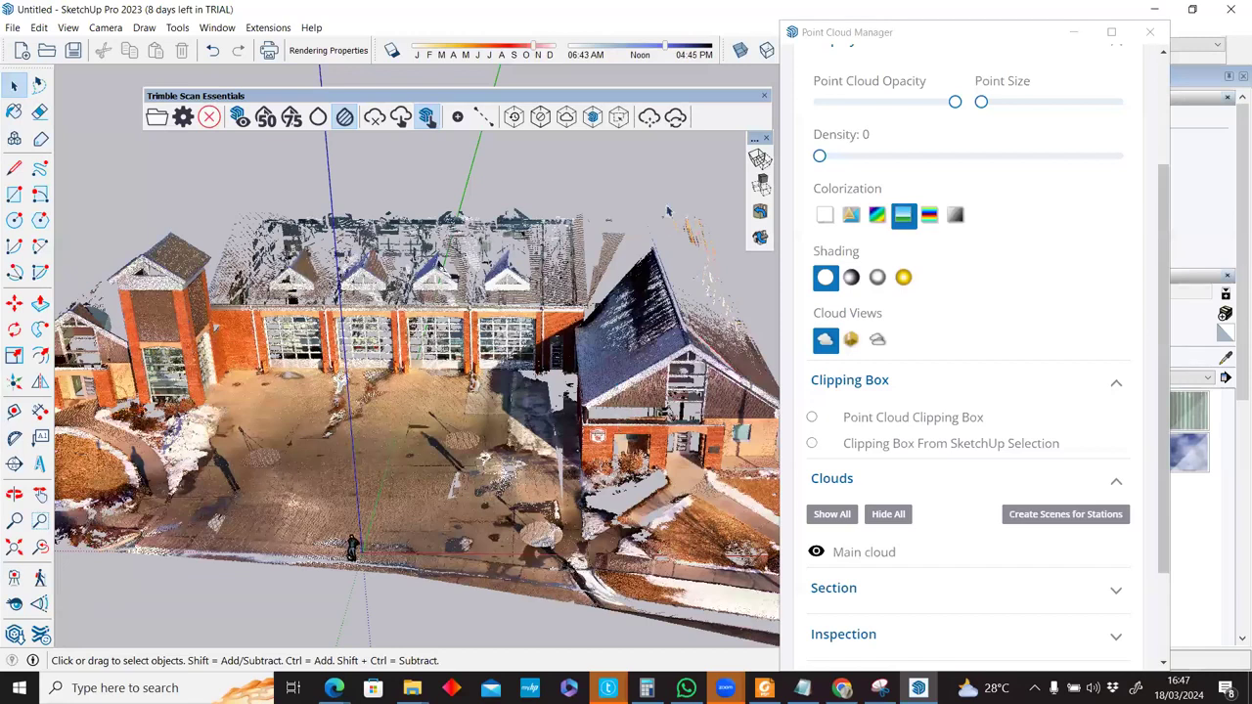
click(618, 118)
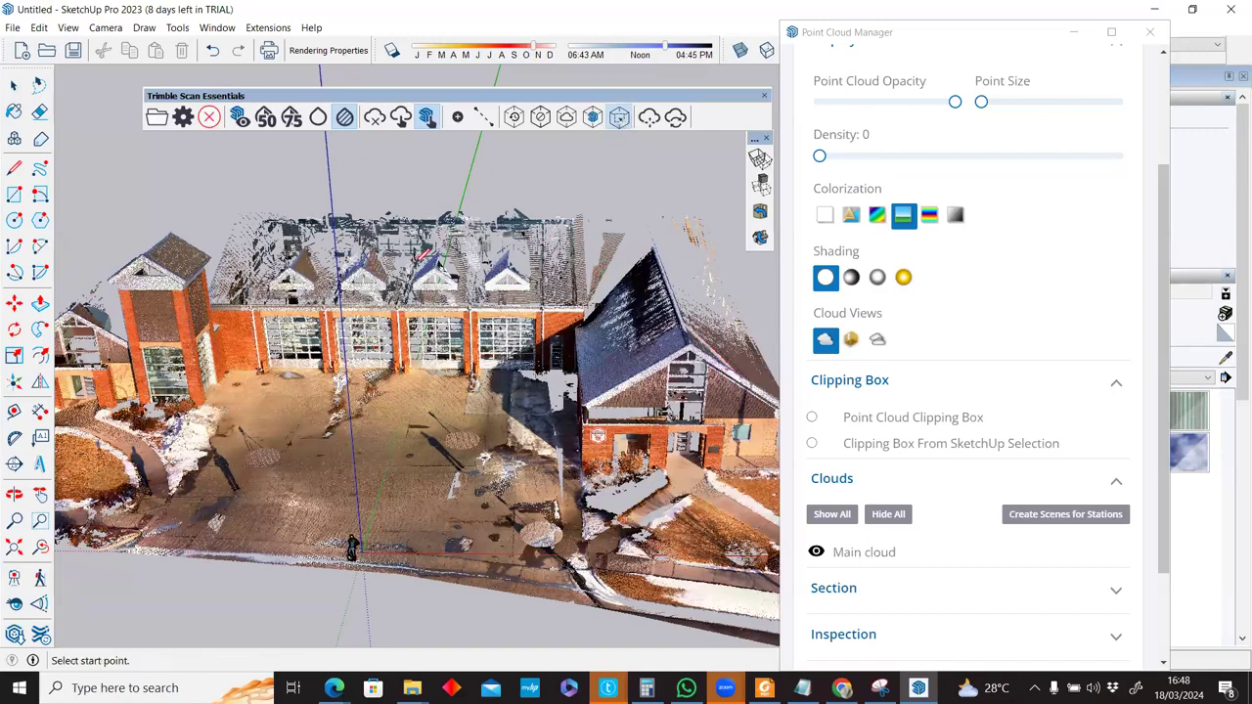
Orbit to a tilted side view and clip the cloud to the cloud-selection box around the garage-bay building.
scroll(405, 270, down, 3)
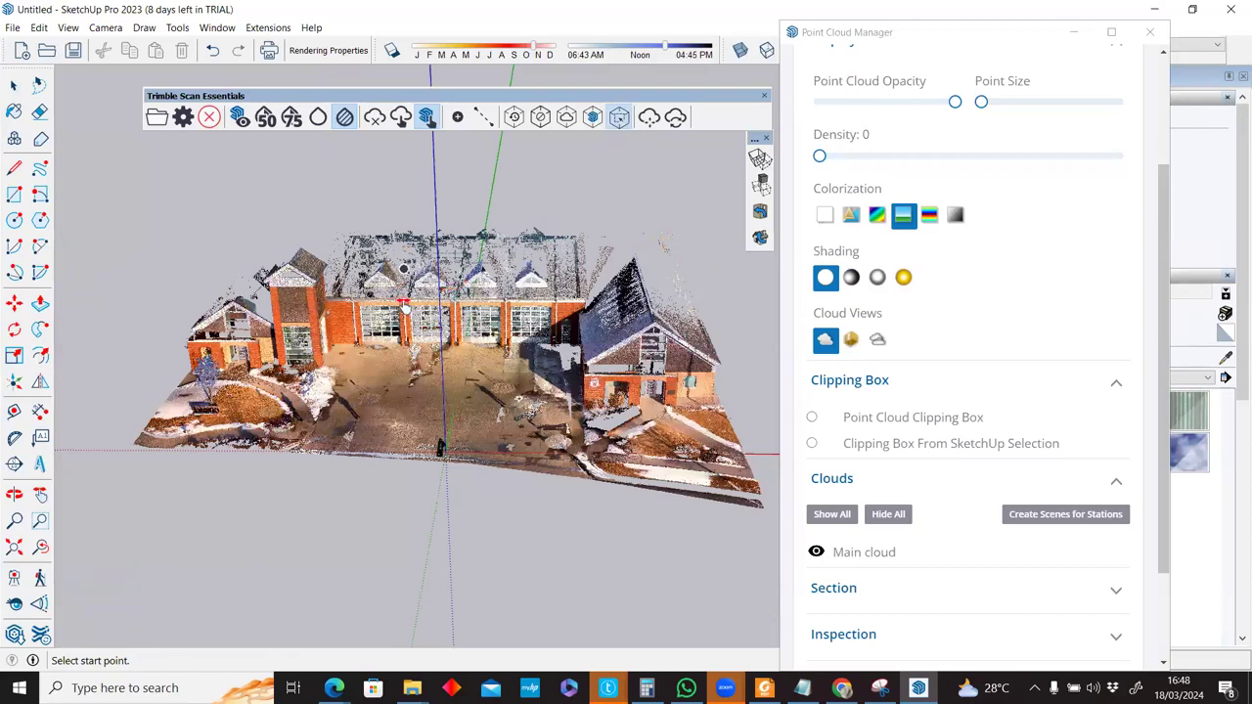
scroll(474, 281, up, 2)
scroll(459, 298, up, 2)
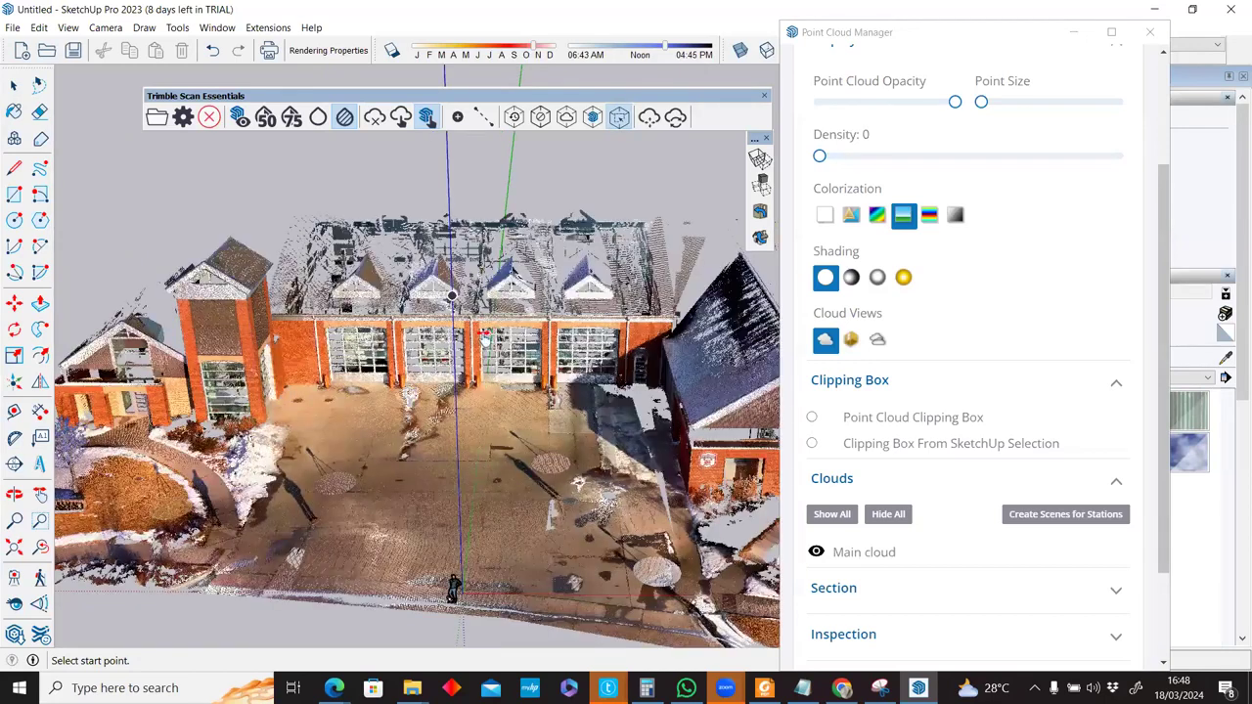
middle_drag(575, 151, 575, 151)
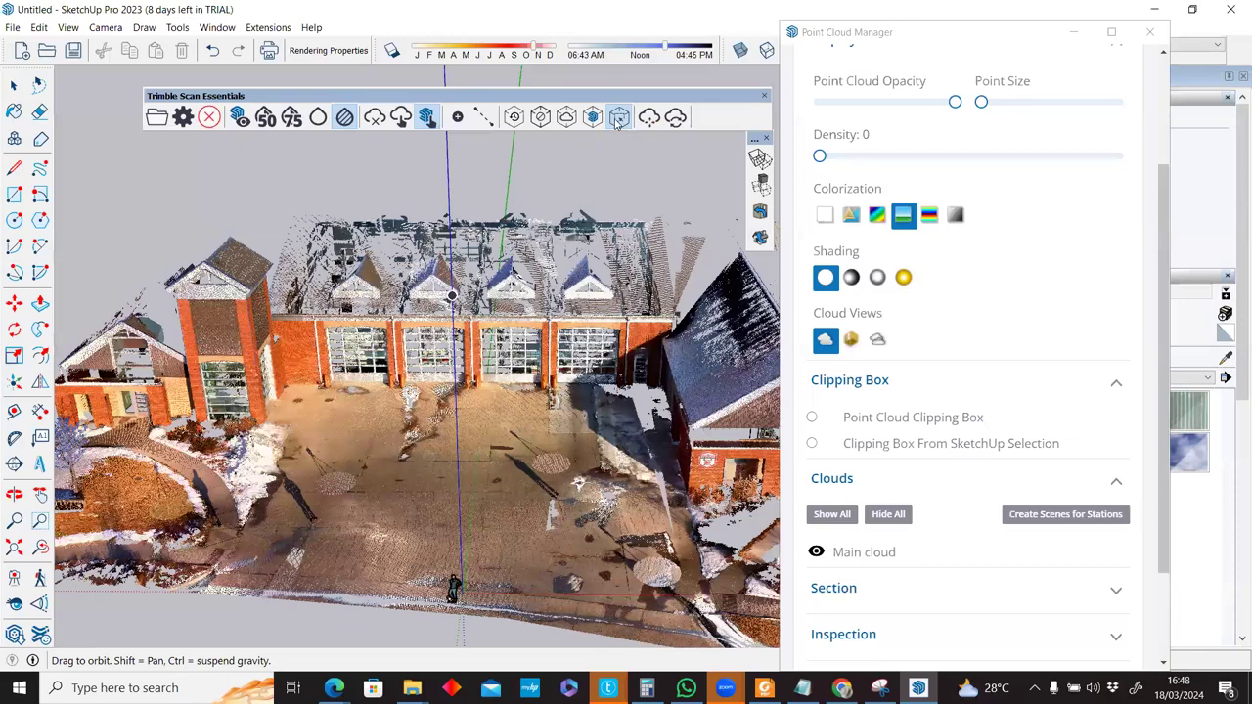
middle_drag(345, 254, 627, 568)
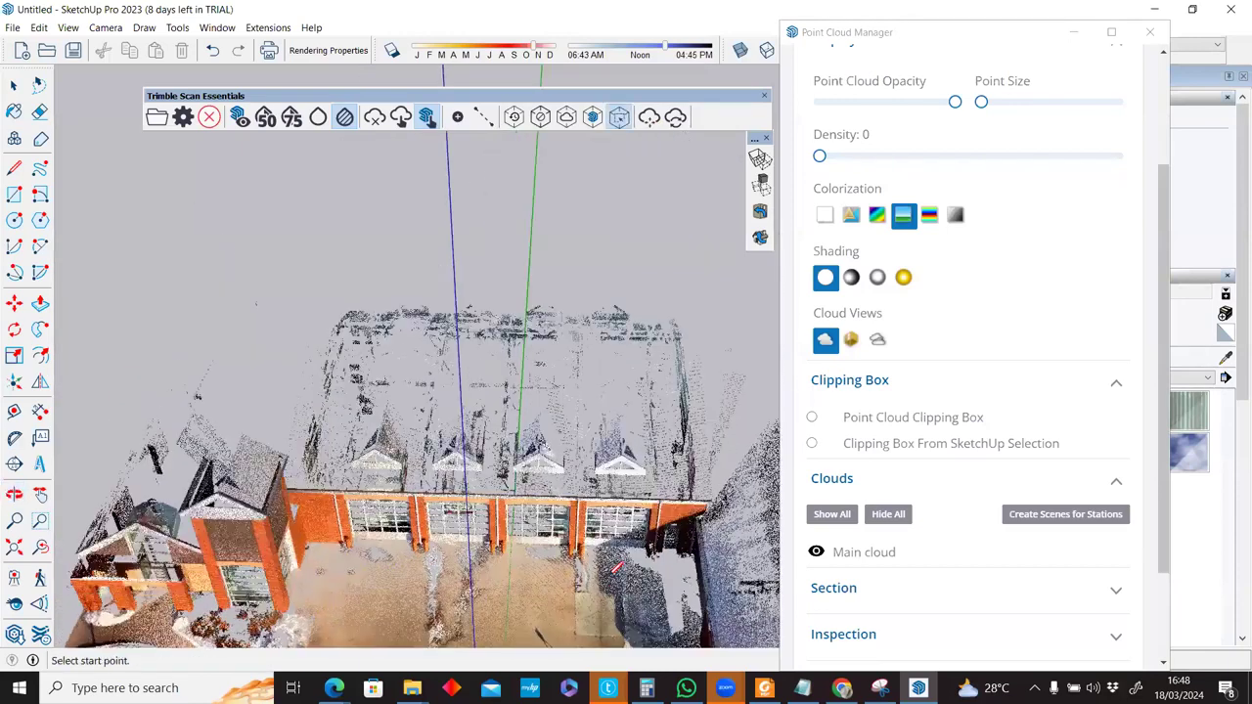
middle_drag(521, 543, 377, 260)
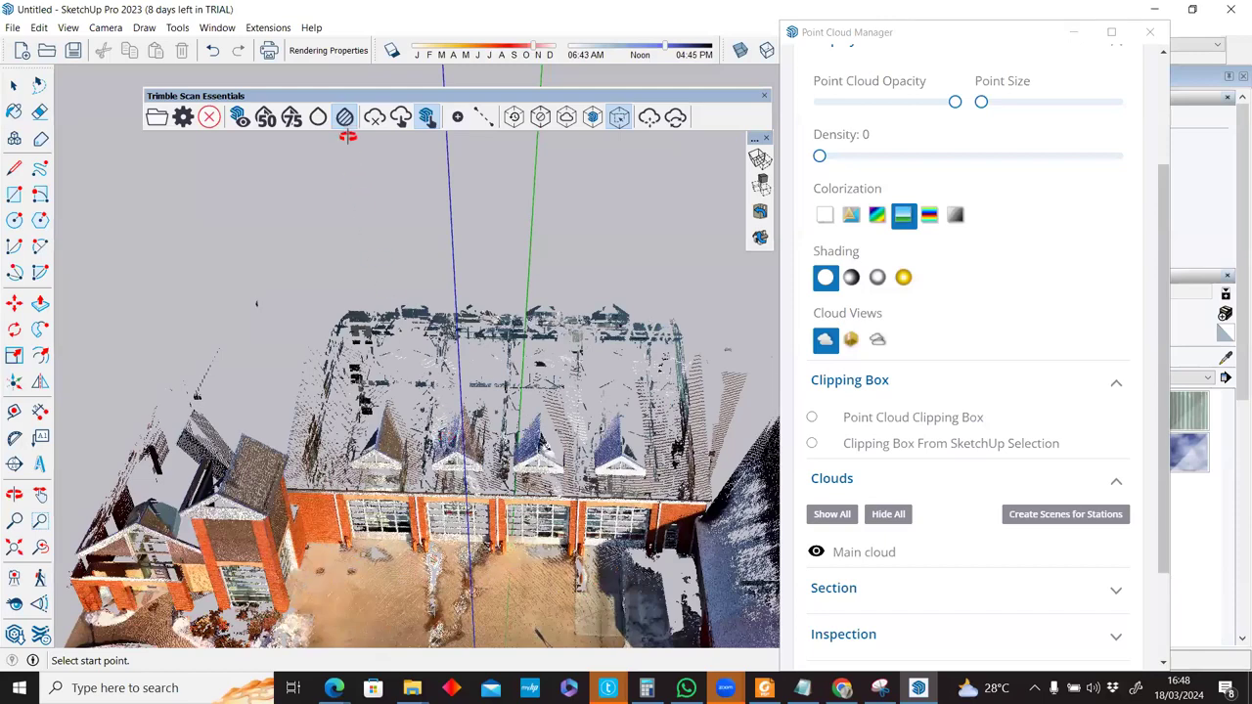
drag(483, 409, 545, 424)
middle_drag(542, 430, 540, 438)
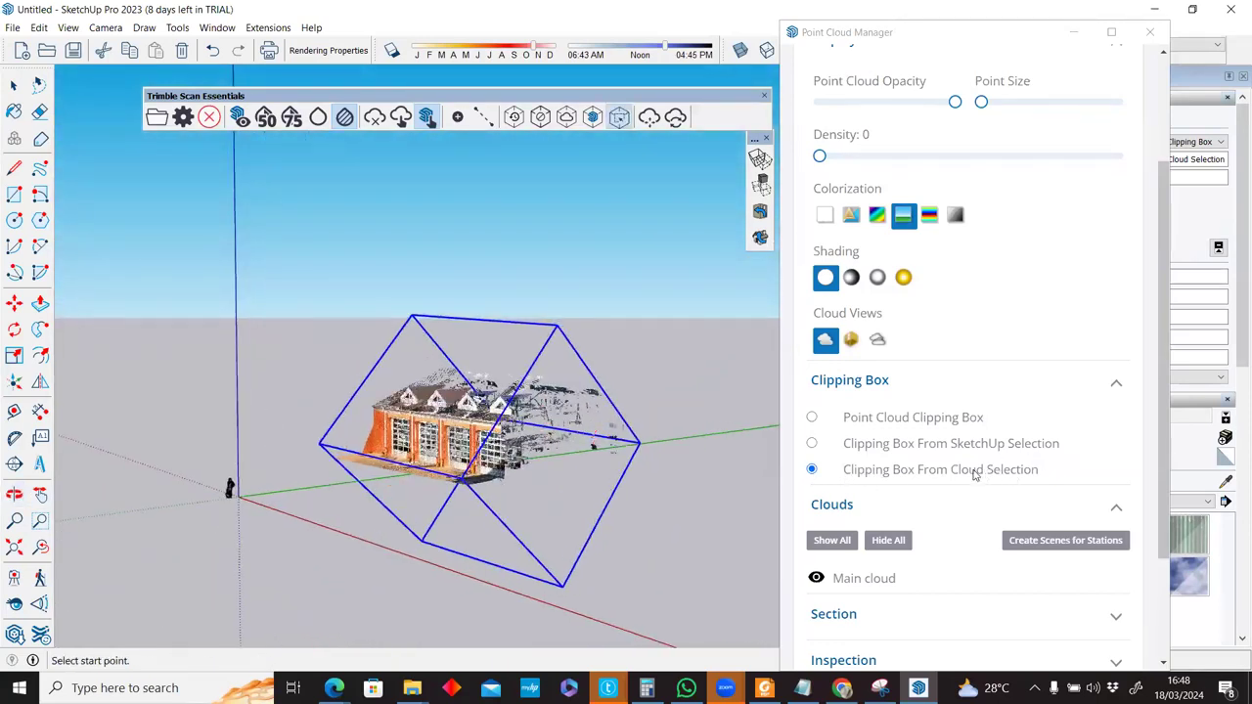
middle_drag(712, 459, 668, 441)
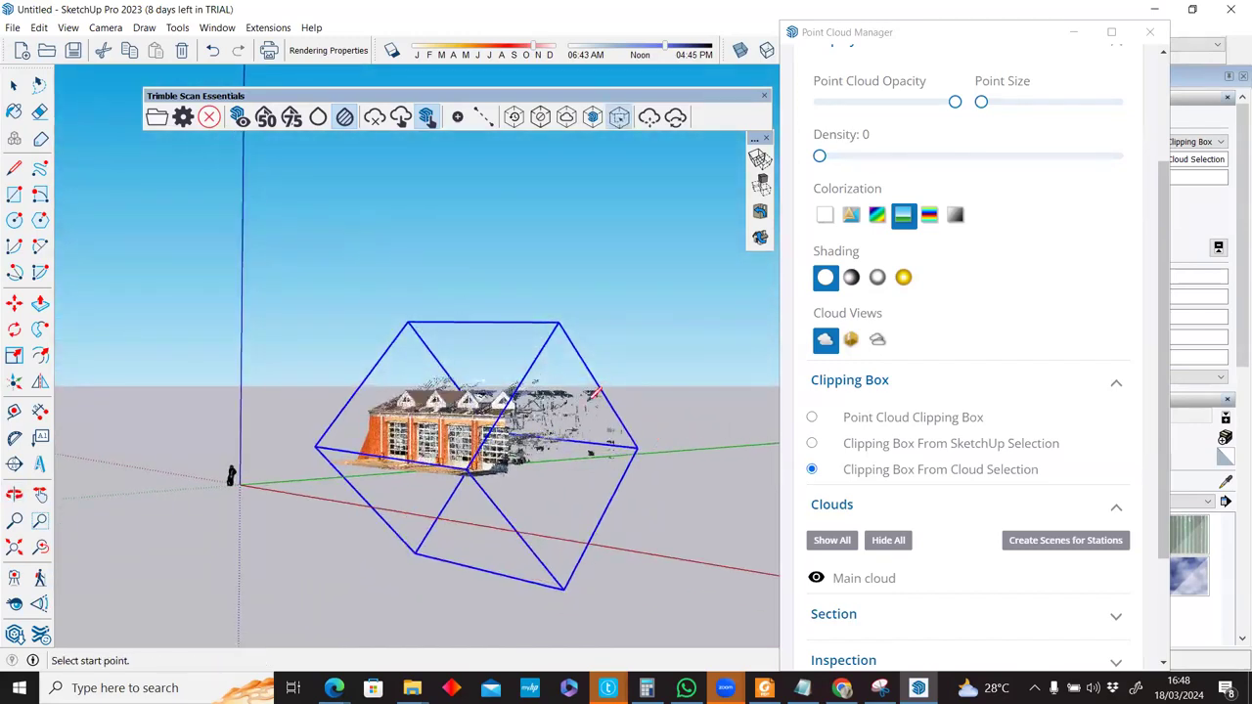
key(space)
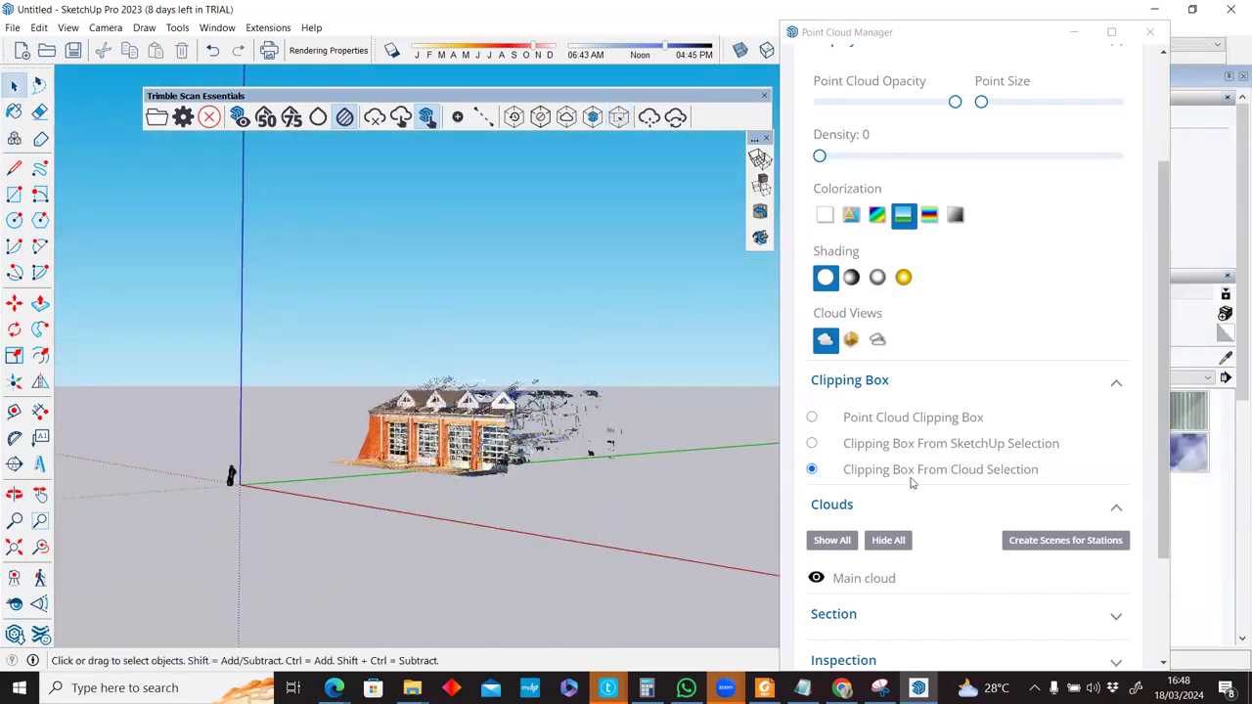
click(908, 474)
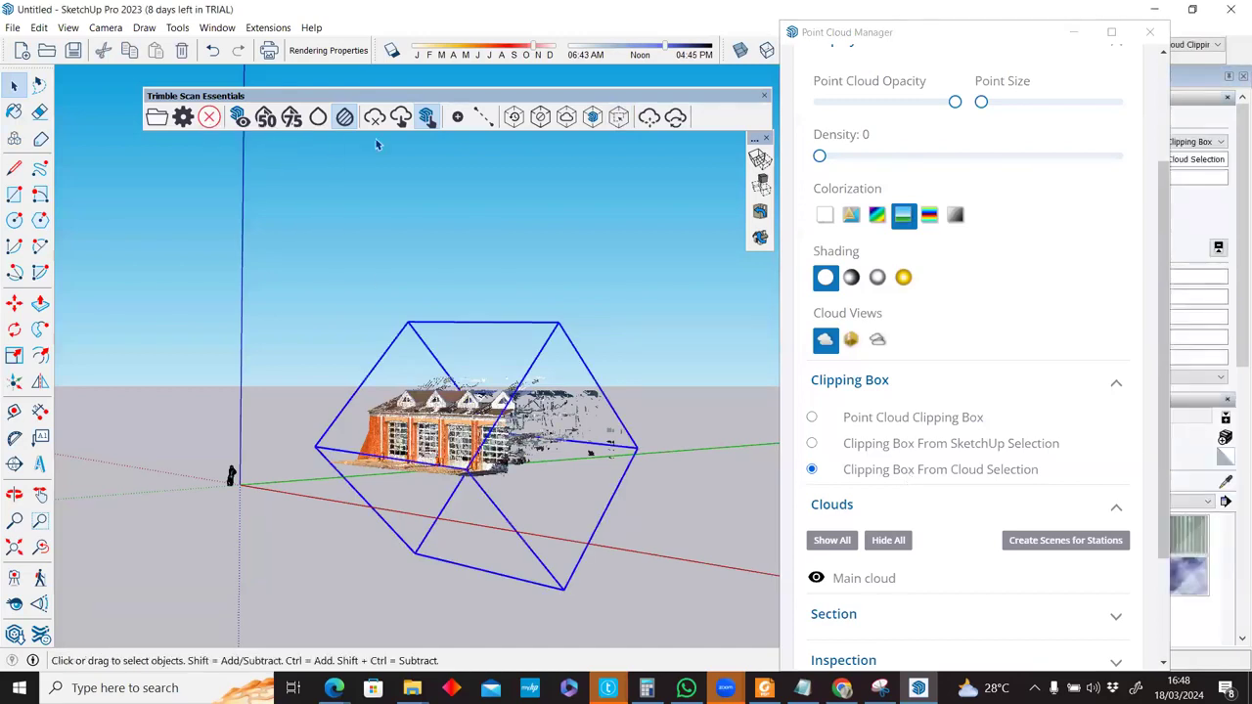
Reset the clipping box, toggle clipping off, and reapply the cloud-selection clipping box.
click(513, 117)
click(511, 359)
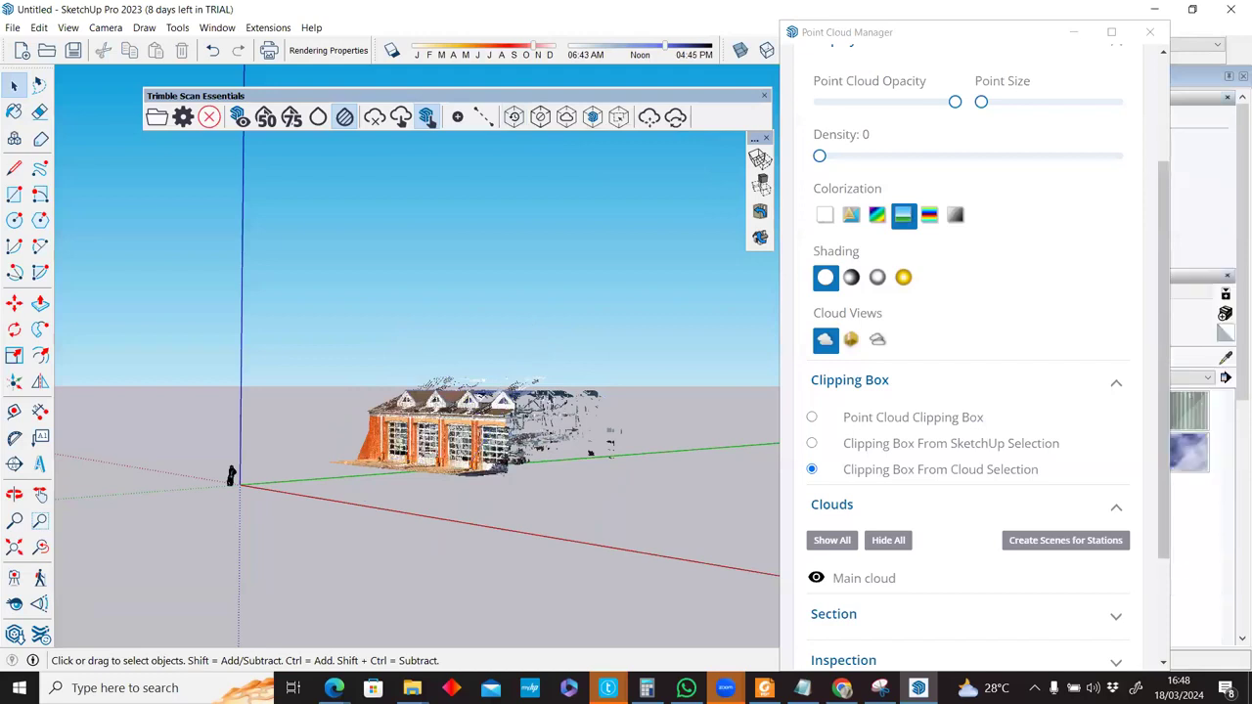
click(897, 470)
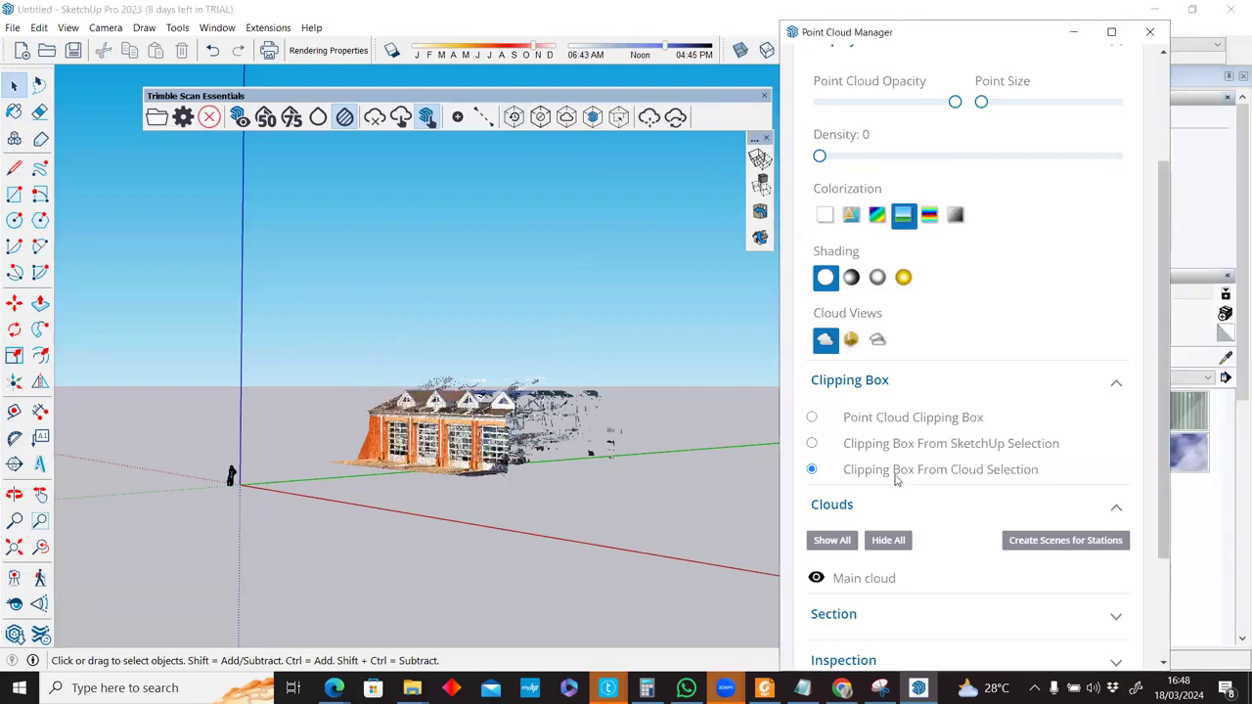
click(540, 117)
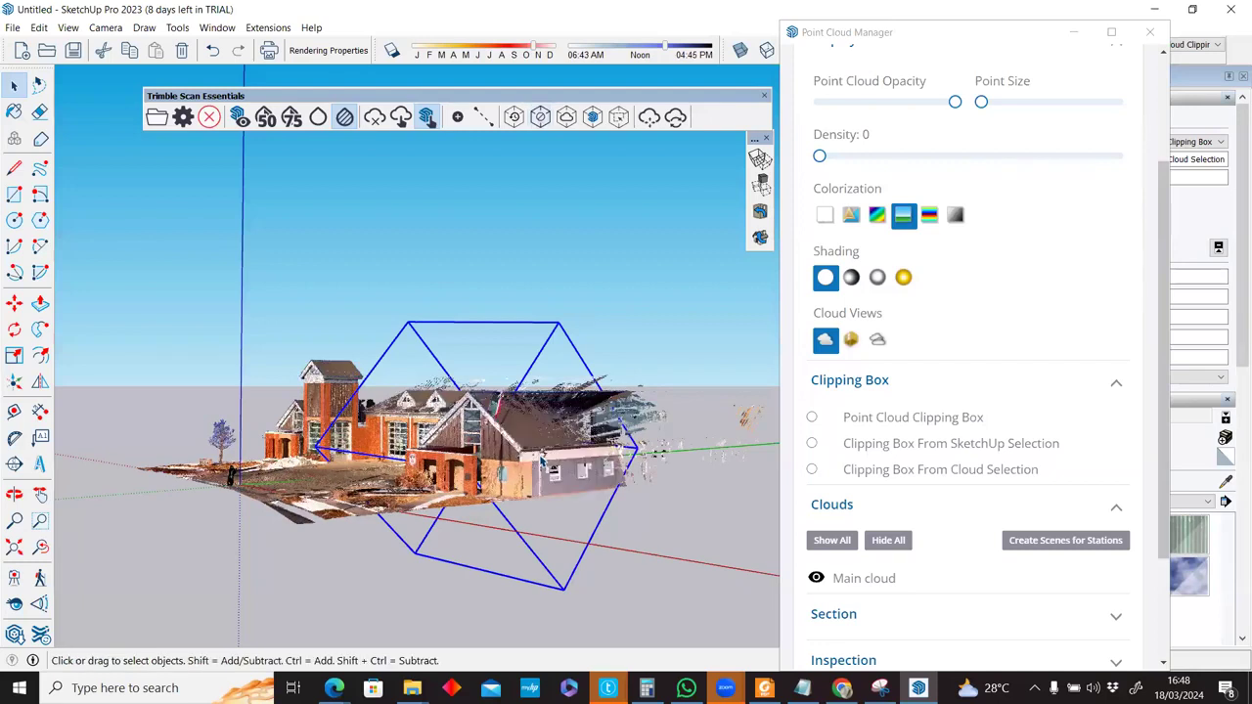
middle_drag(843, 484, 873, 474)
middle_drag(597, 475, 685, 468)
click(961, 473)
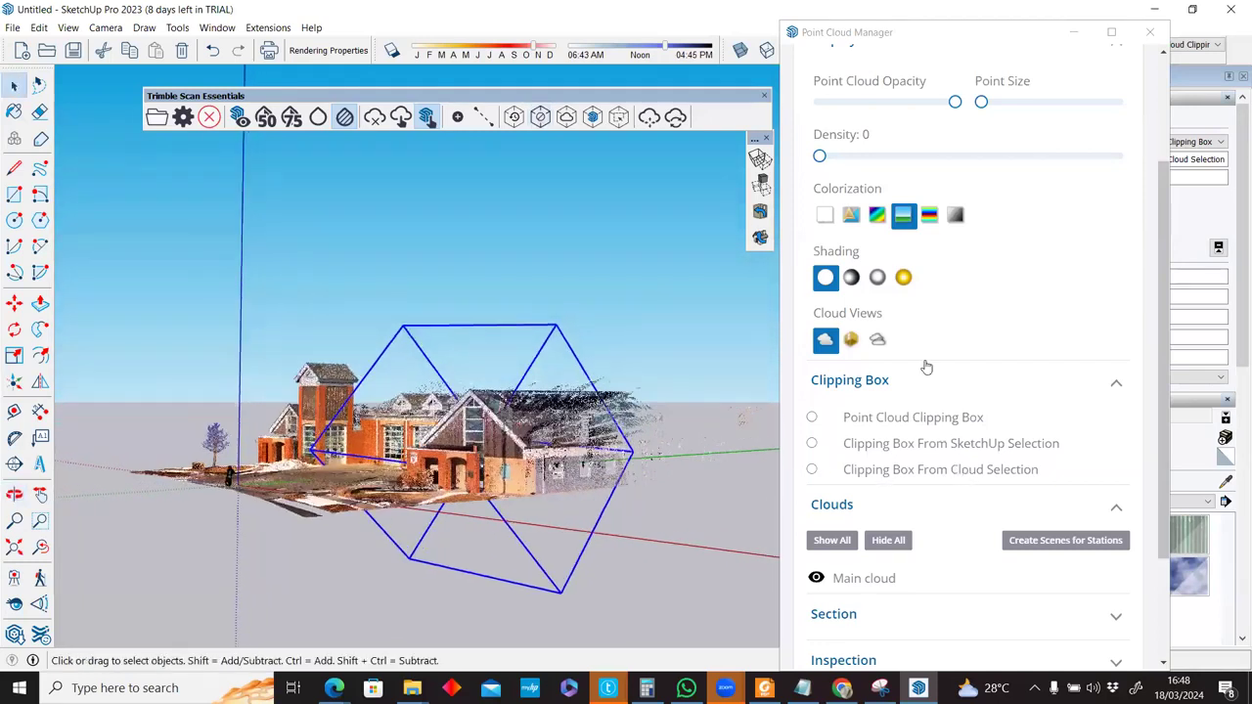
Clear the selection and deactivate clipping to show the whole building from a frontal view.
scroll(903, 324, down, 2)
right_click(894, 320)
click(674, 333)
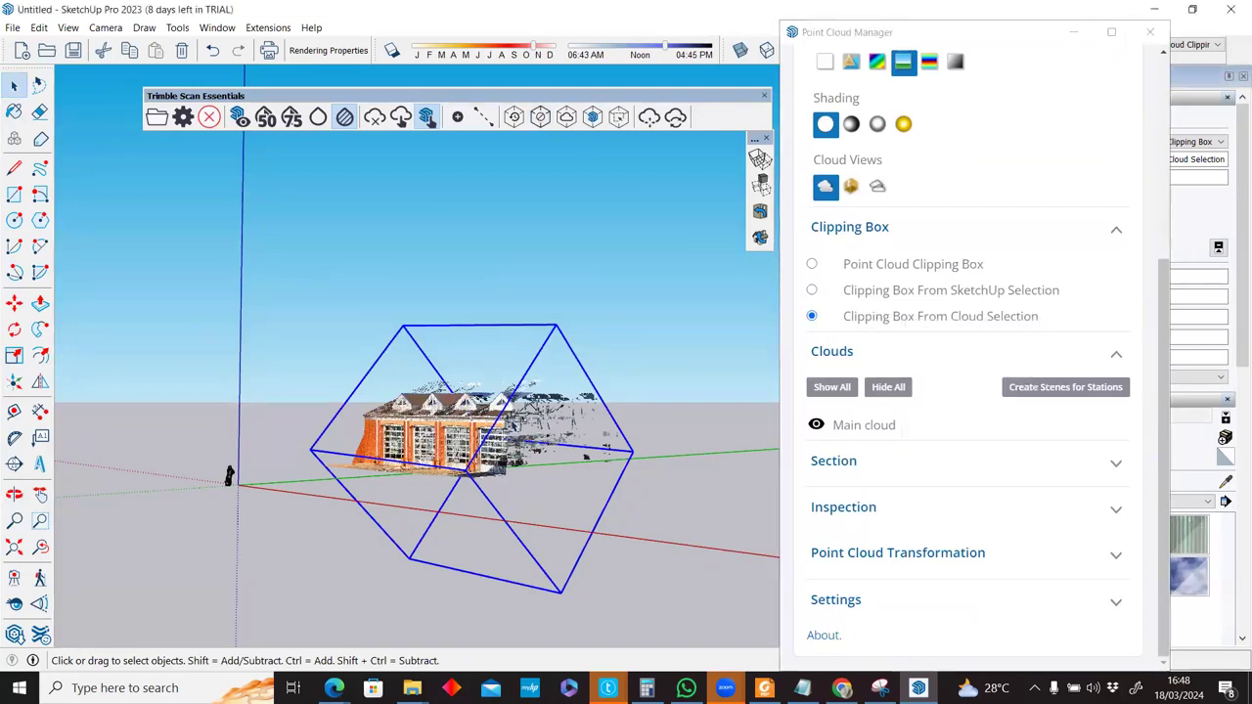
click(564, 306)
middle_drag(508, 401, 529, 124)
click(536, 119)
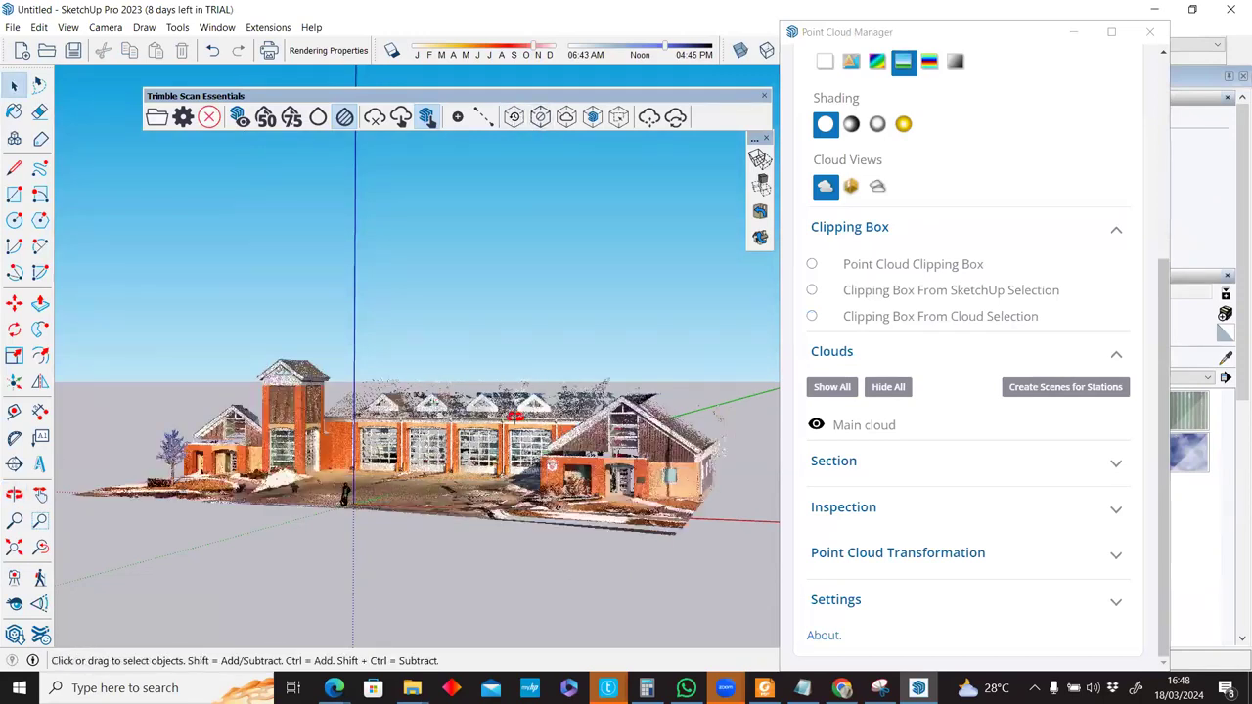
middle_drag(565, 379, 482, 474)
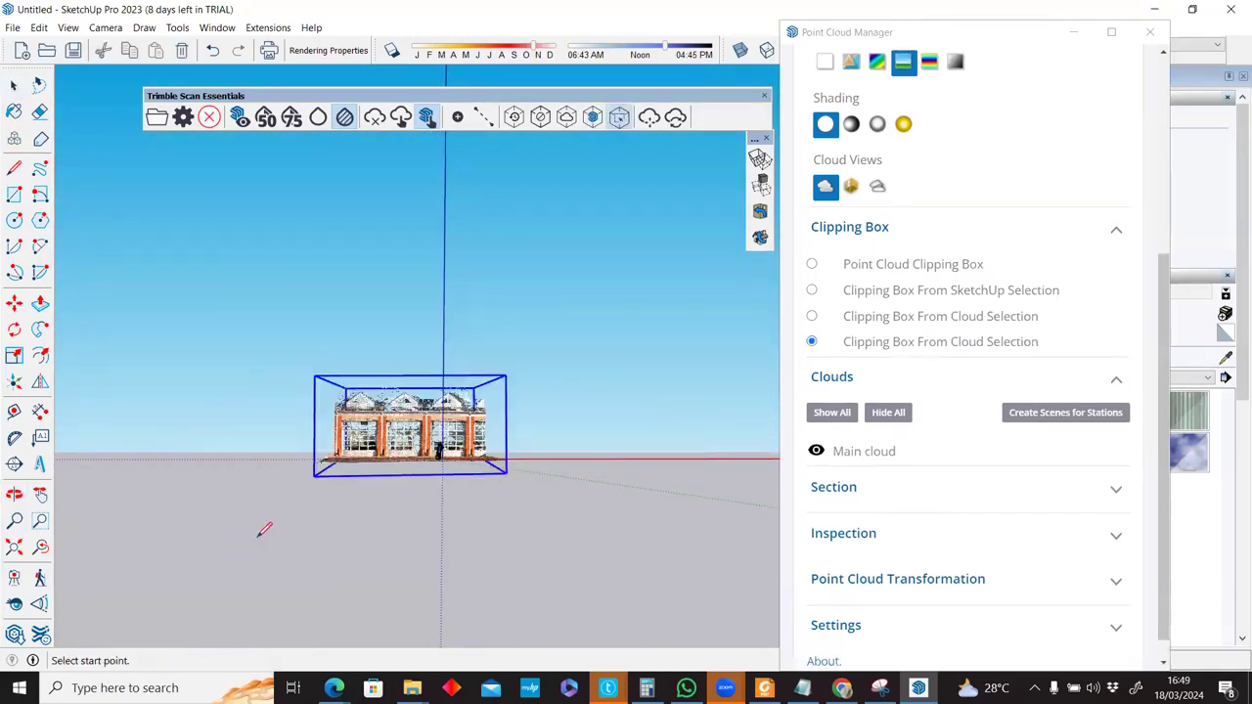
Draw a second cloud-selection clipping box, then clip to the first Clipping Box From Cloud Selection.
middle_drag(265, 529, 484, 428)
scroll(484, 428, down, 2)
scroll(484, 428, down, 1)
key(space)
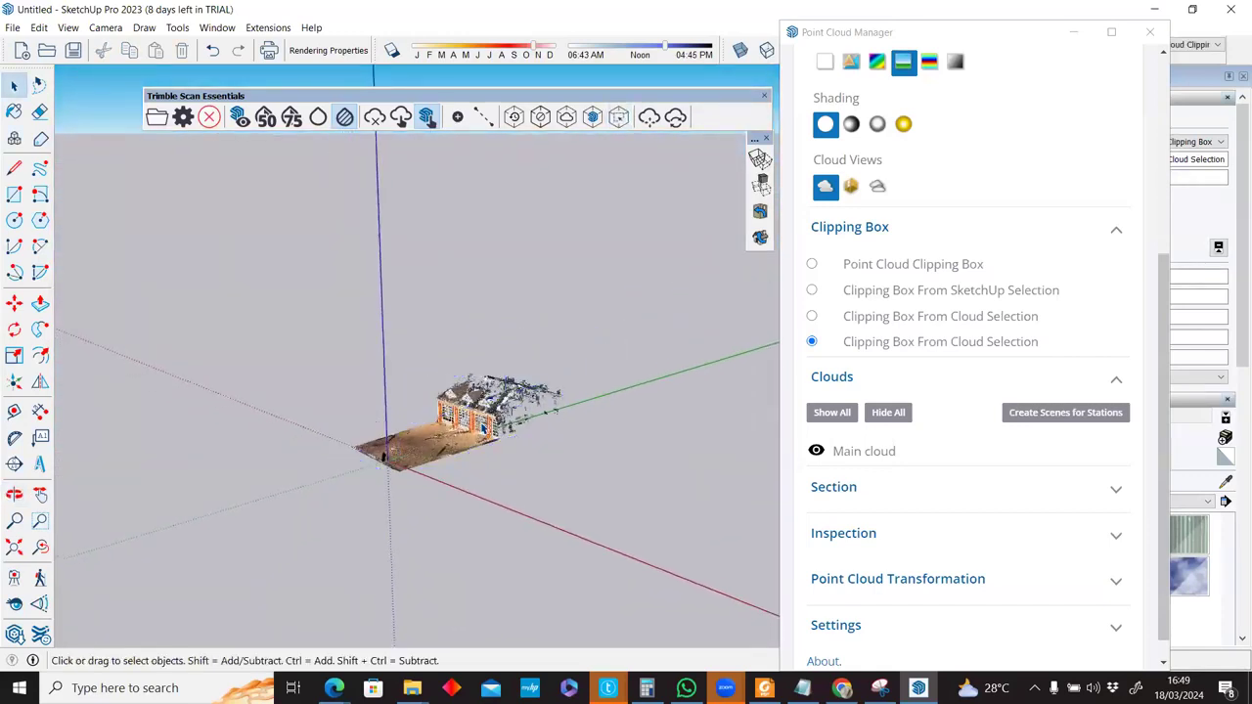
click(812, 316)
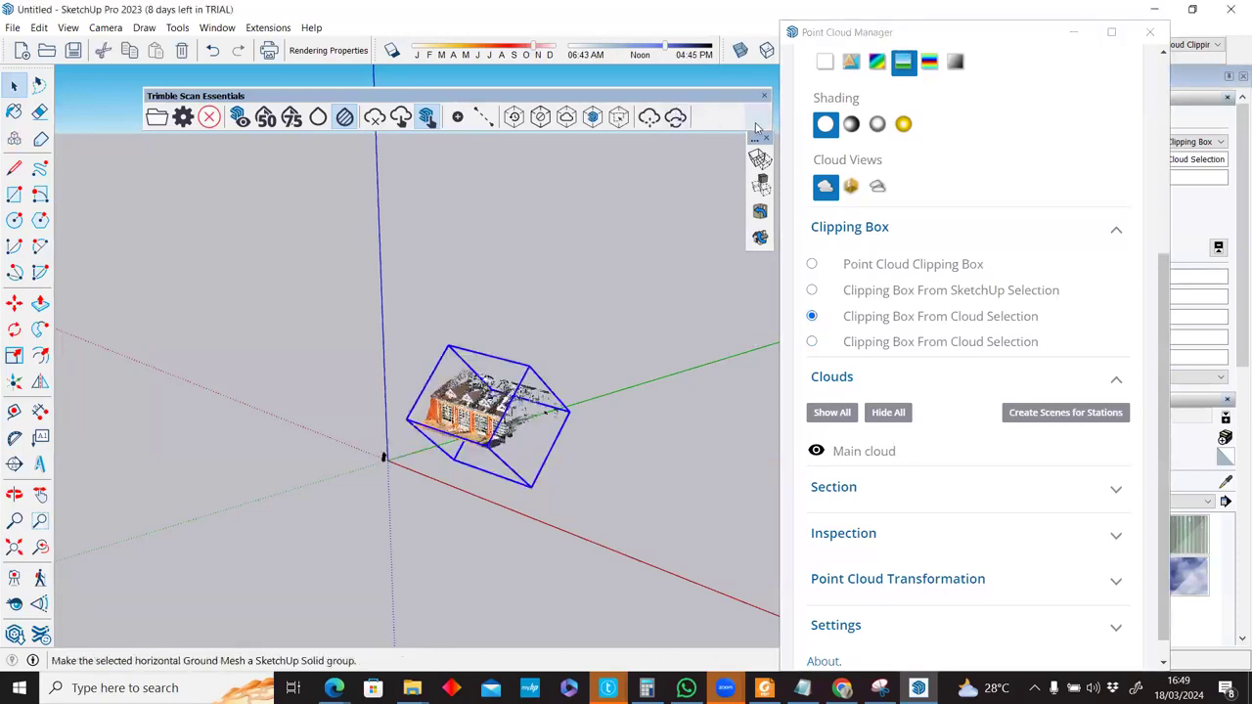
Expand the Settings and Section options and clip the cloud with Clipping Box From SketchUp Selection.
scroll(901, 390, down, 1)
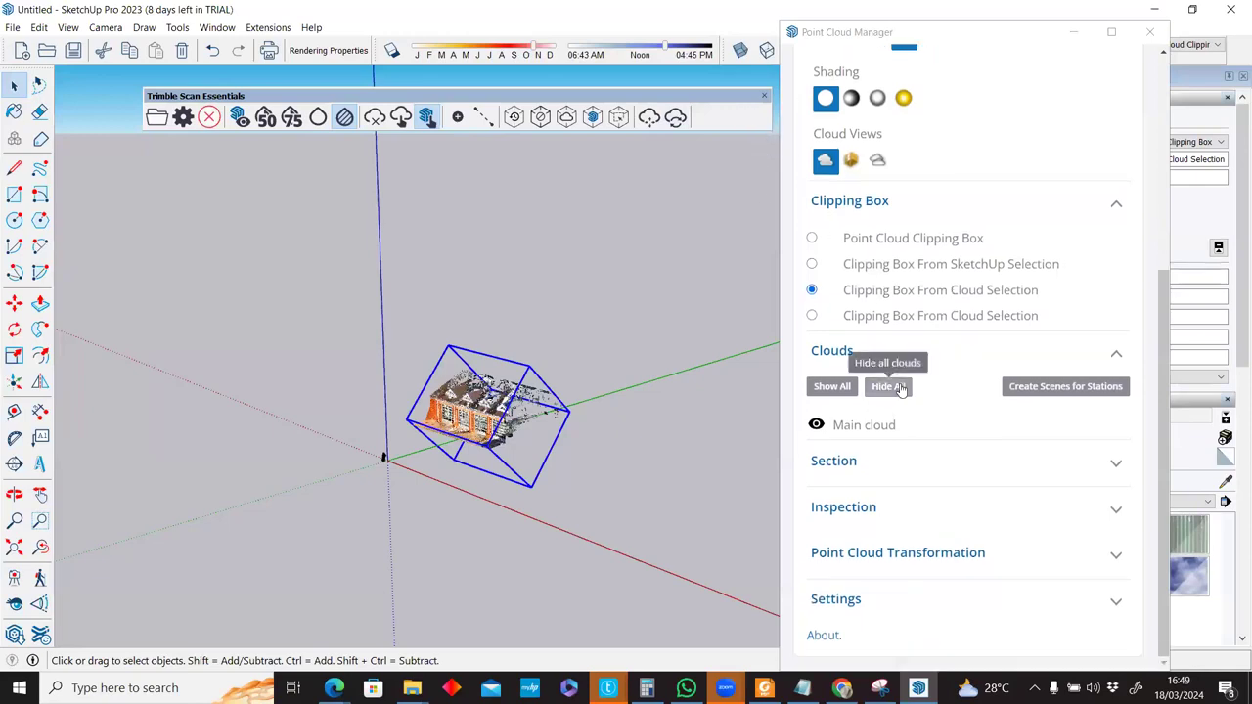
click(874, 600)
scroll(873, 601, down, 1)
scroll(871, 600, up, 2)
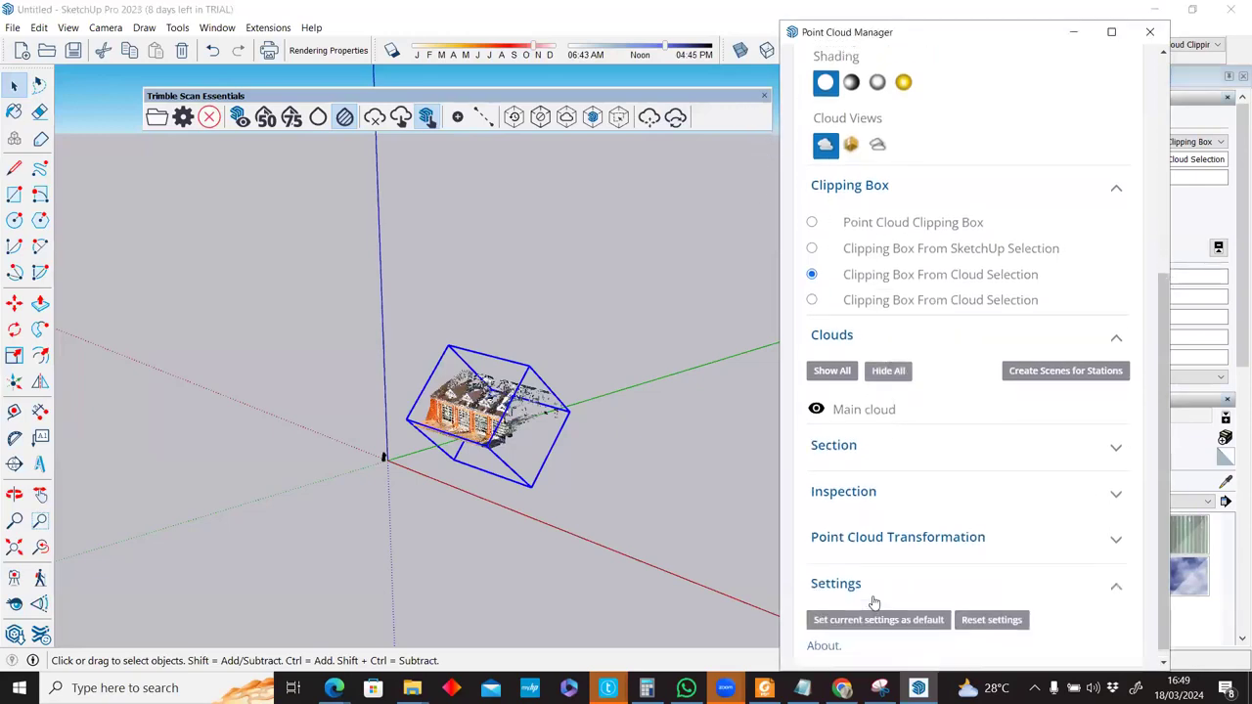
scroll(875, 598, down, 2)
click(888, 438)
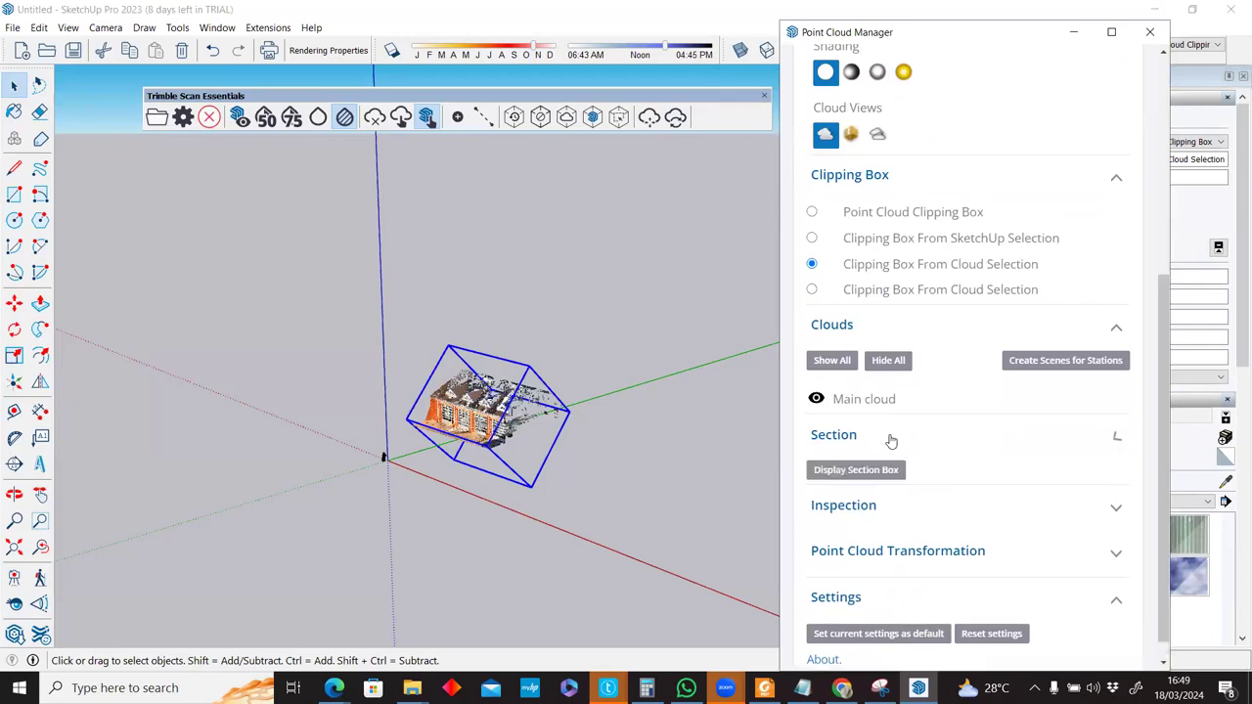
scroll(890, 440, up, 2)
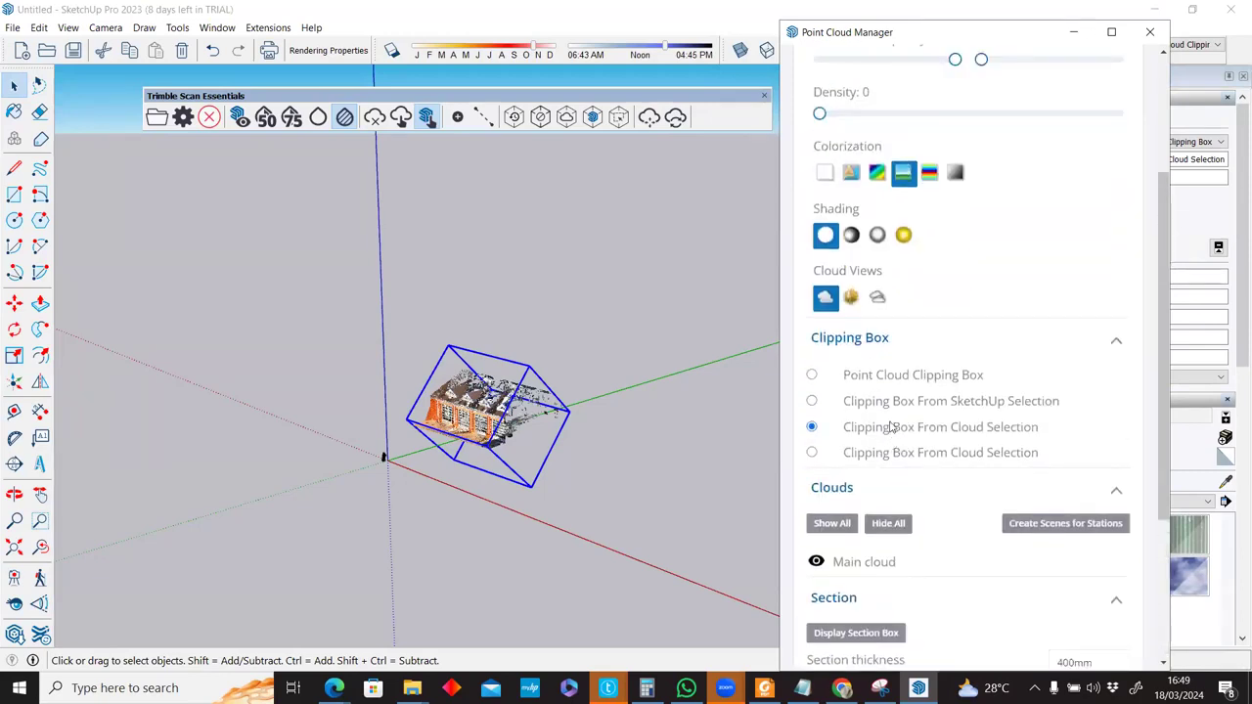
click(890, 401)
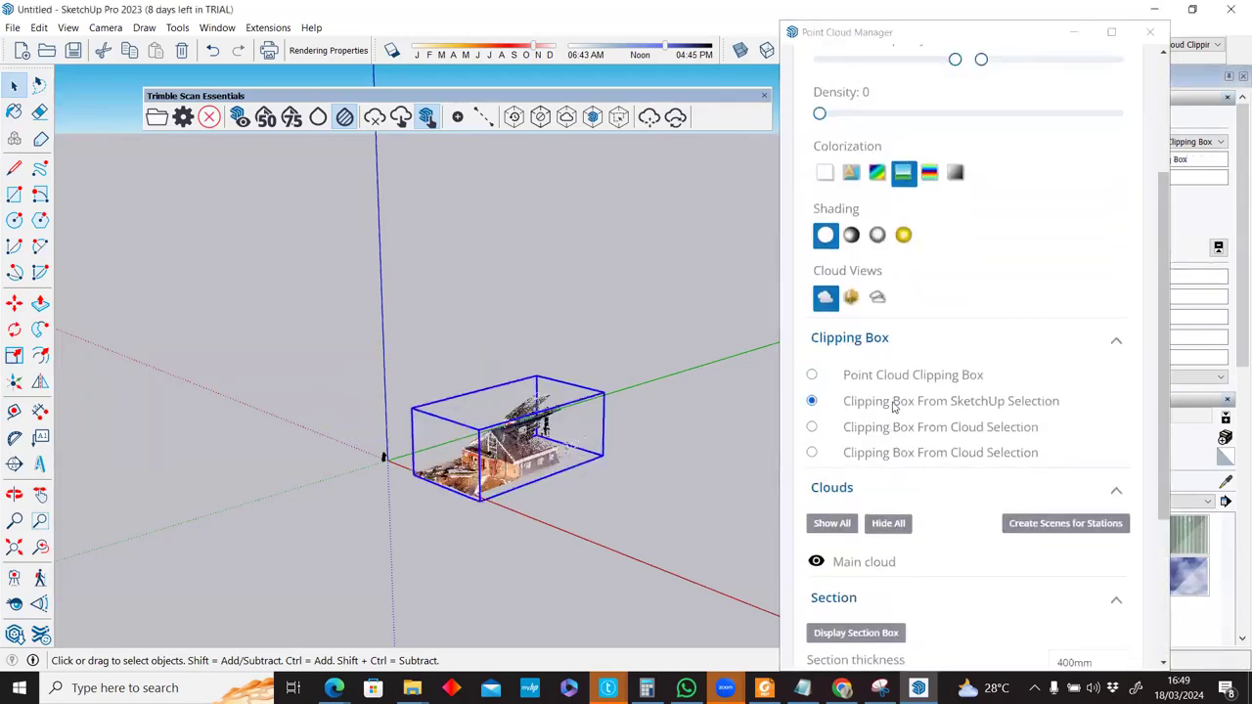
Hide and then re-show the Main cloud.
scroll(525, 473, up, 5)
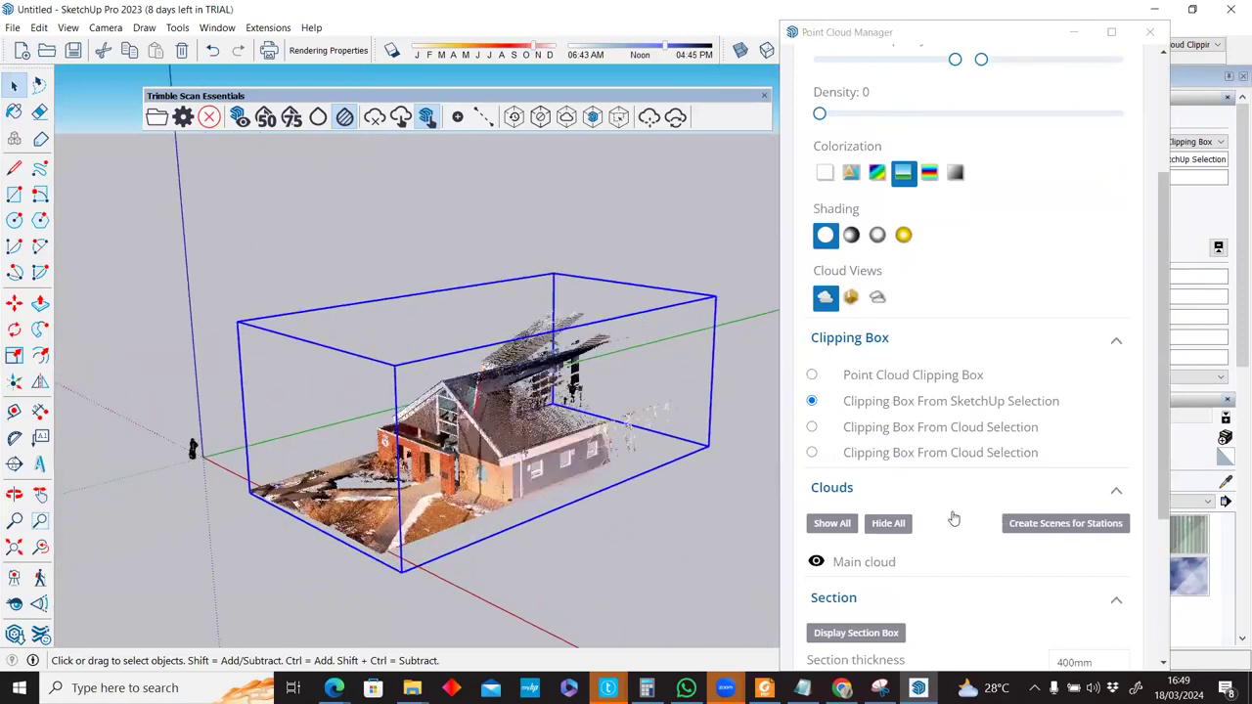
scroll(953, 518, down, 3)
click(816, 316)
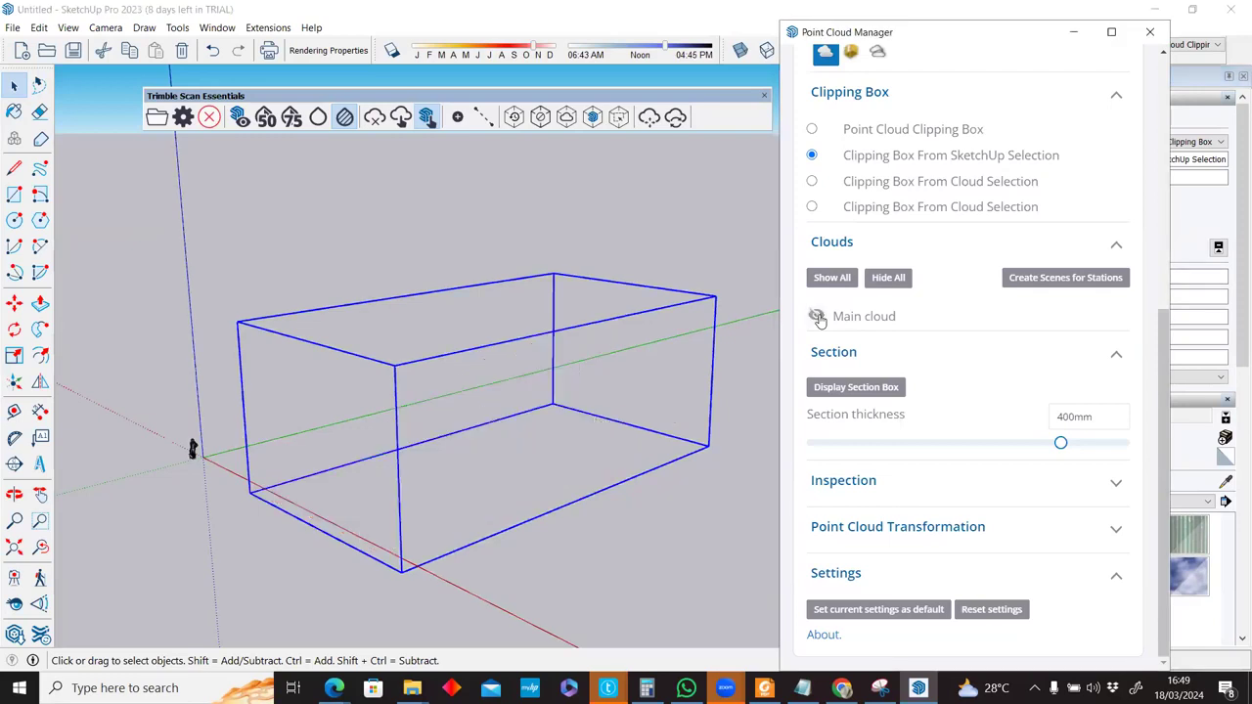
click(817, 316)
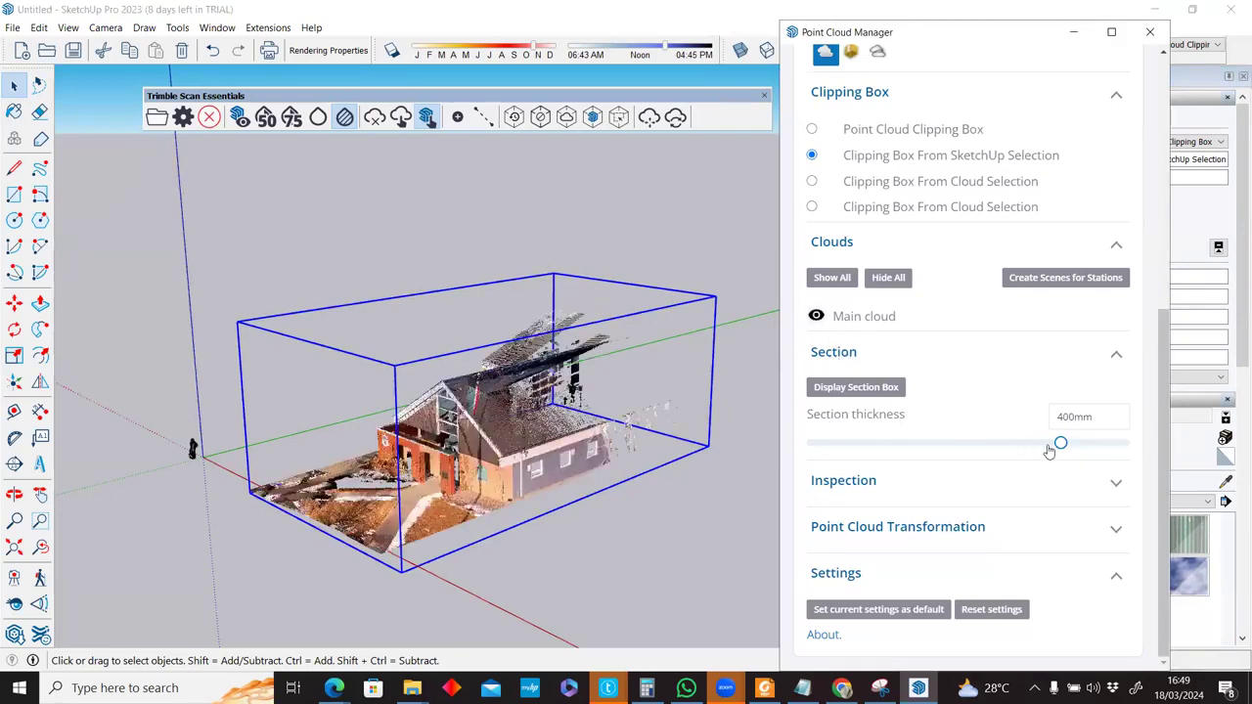
Show the section box and set the section thickness to 390mm.
drag(1056, 445, 951, 446)
click(876, 389)
drag(953, 446, 1156, 453)
click(615, 509)
drag(1056, 448, 1054, 448)
Orbit to a more frontal view of the clipped house and hide the section box.
scroll(451, 452, down, 3)
scroll(452, 452, up, 5)
scroll(493, 454, up, 3)
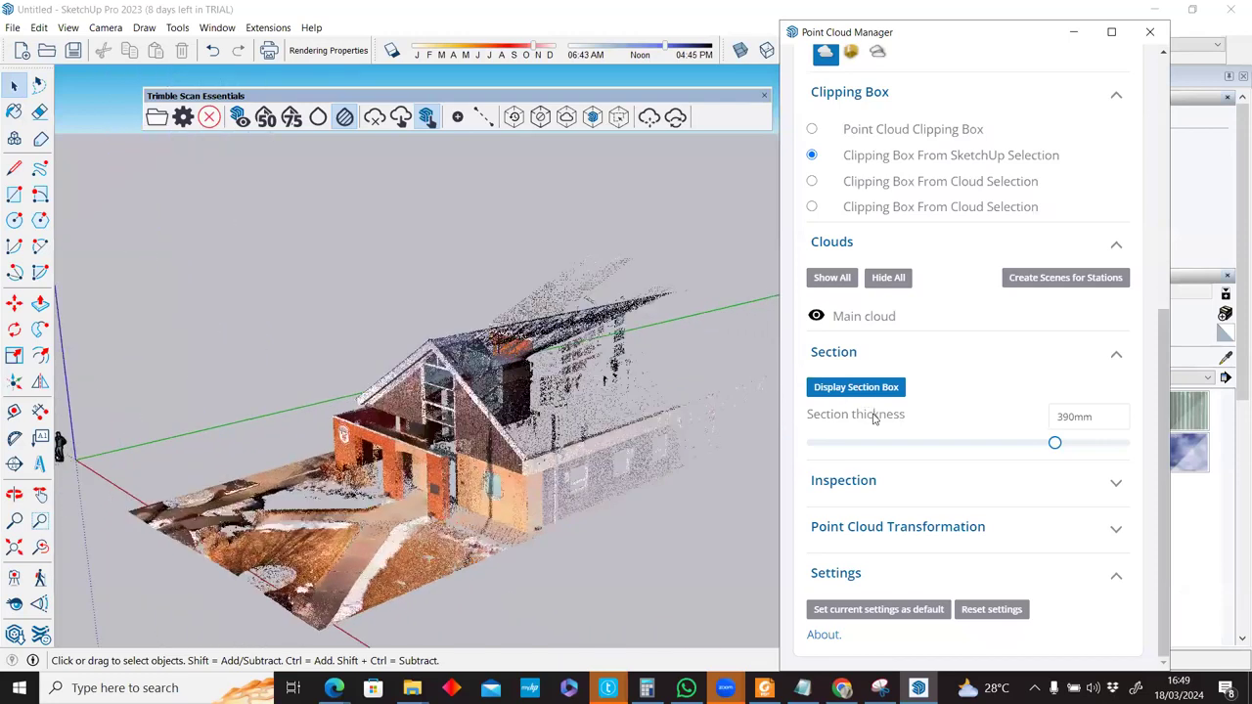
middle_drag(493, 455, 492, 458)
middle_drag(838, 452, 897, 480)
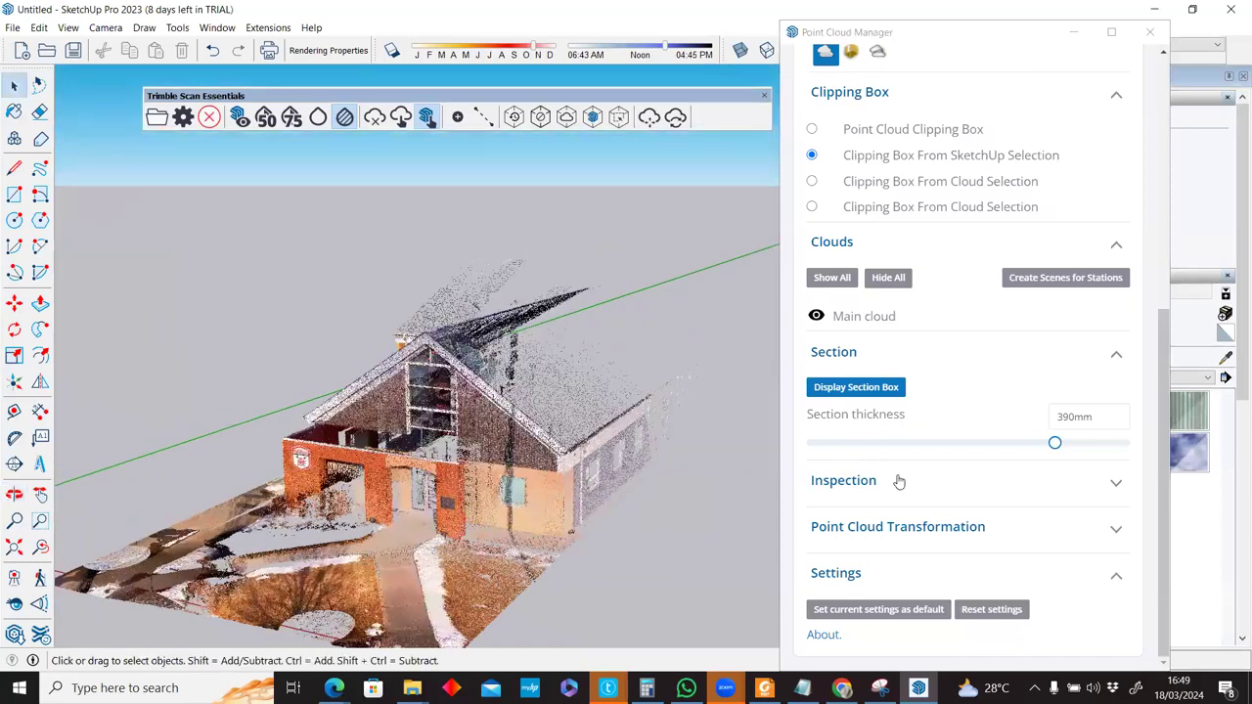
click(854, 391)
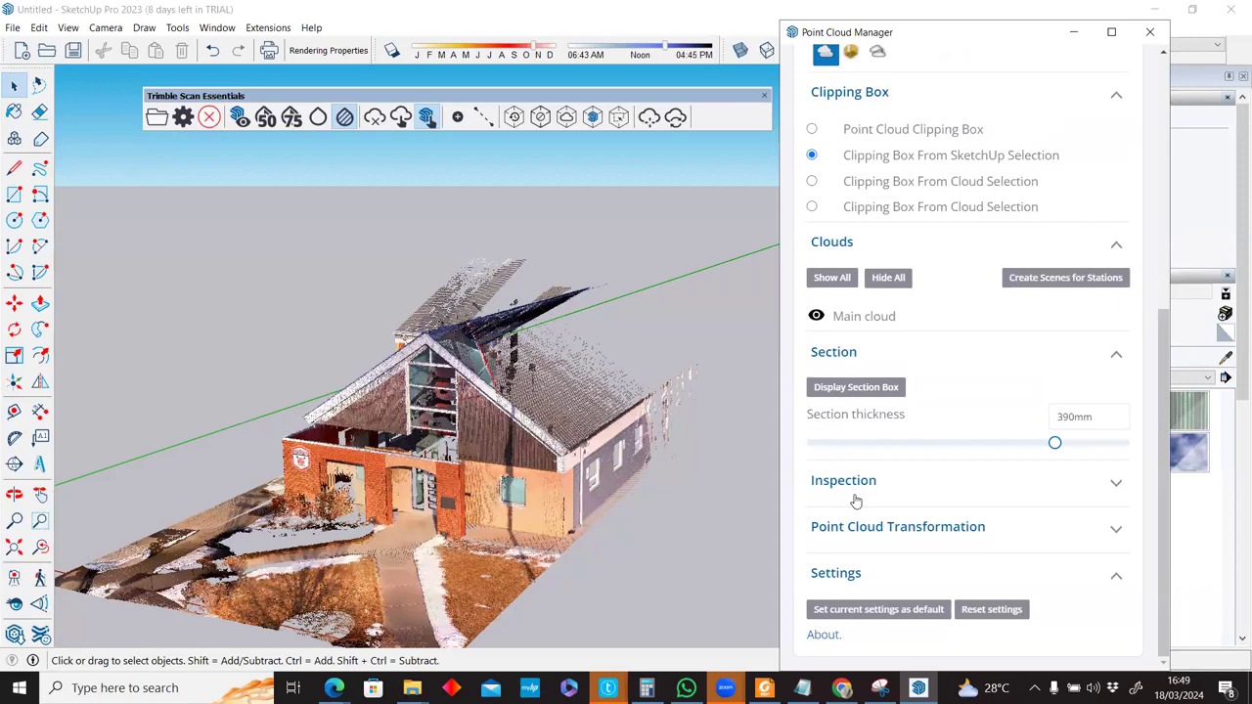
Show the Point Cloud Transformation X/Y/Z offsets and deactivate clipping to reveal the whole cloud.
click(897, 528)
scroll(896, 533, down, 1)
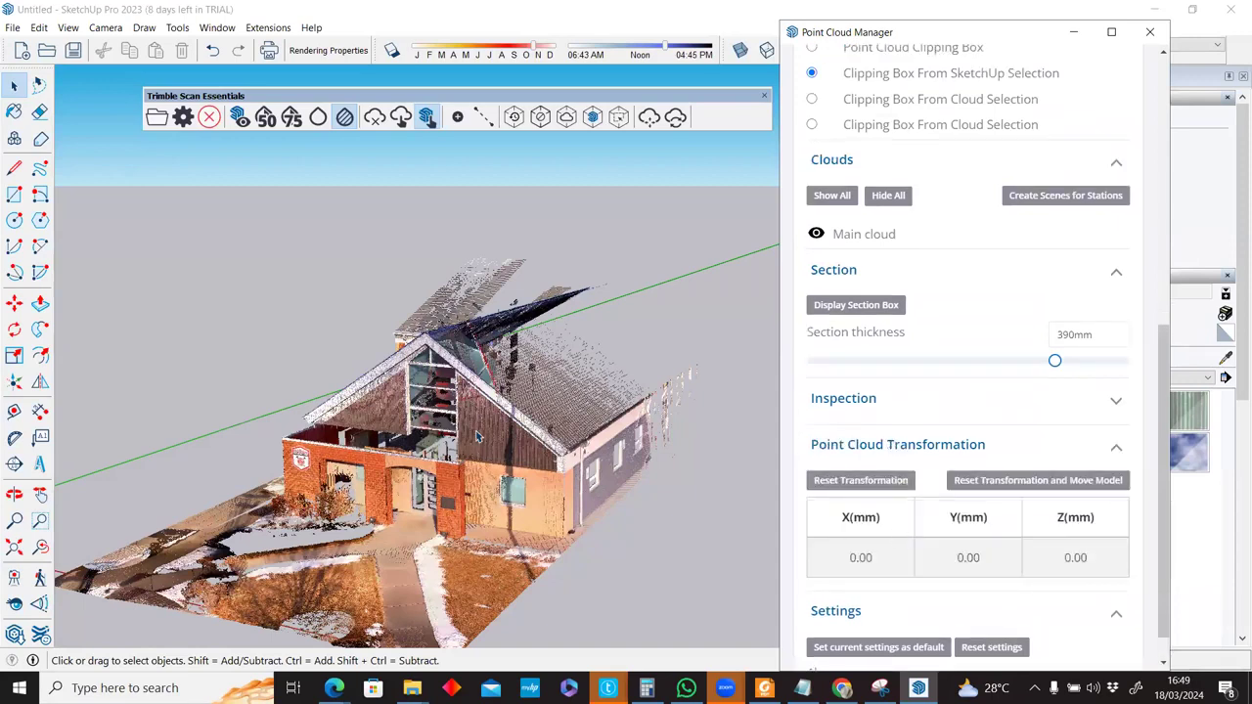
scroll(479, 436, down, 5)
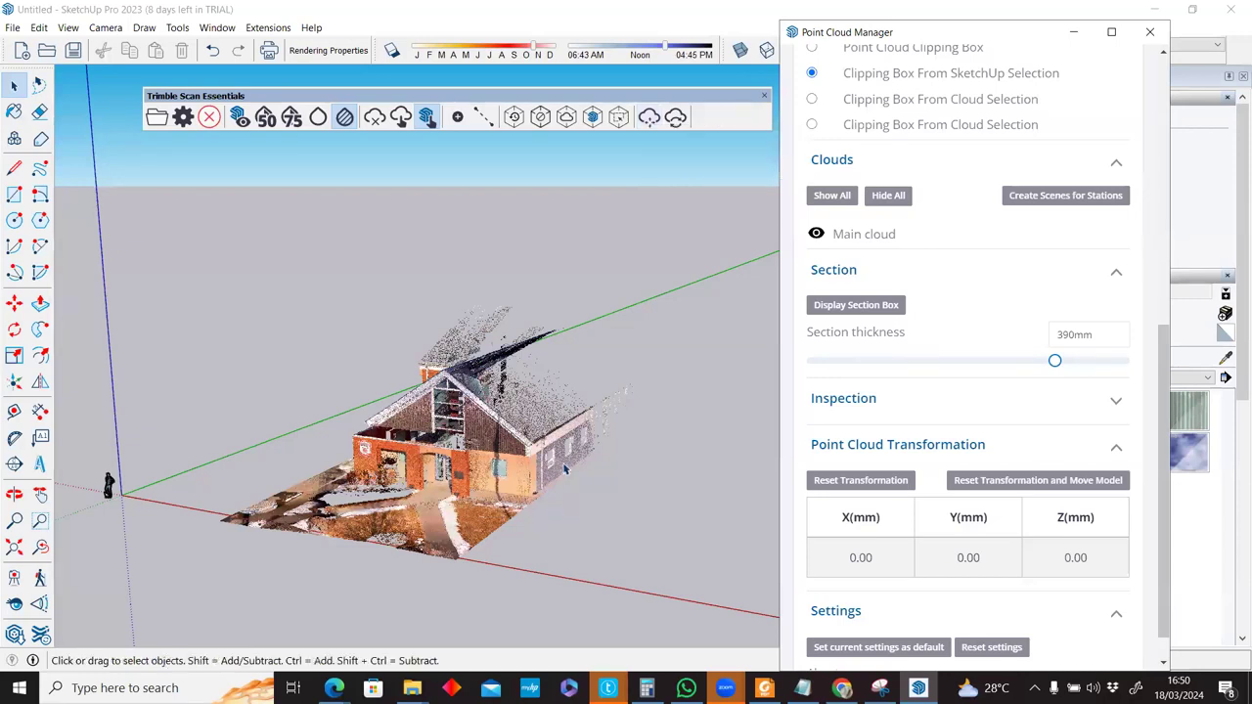
click(538, 118)
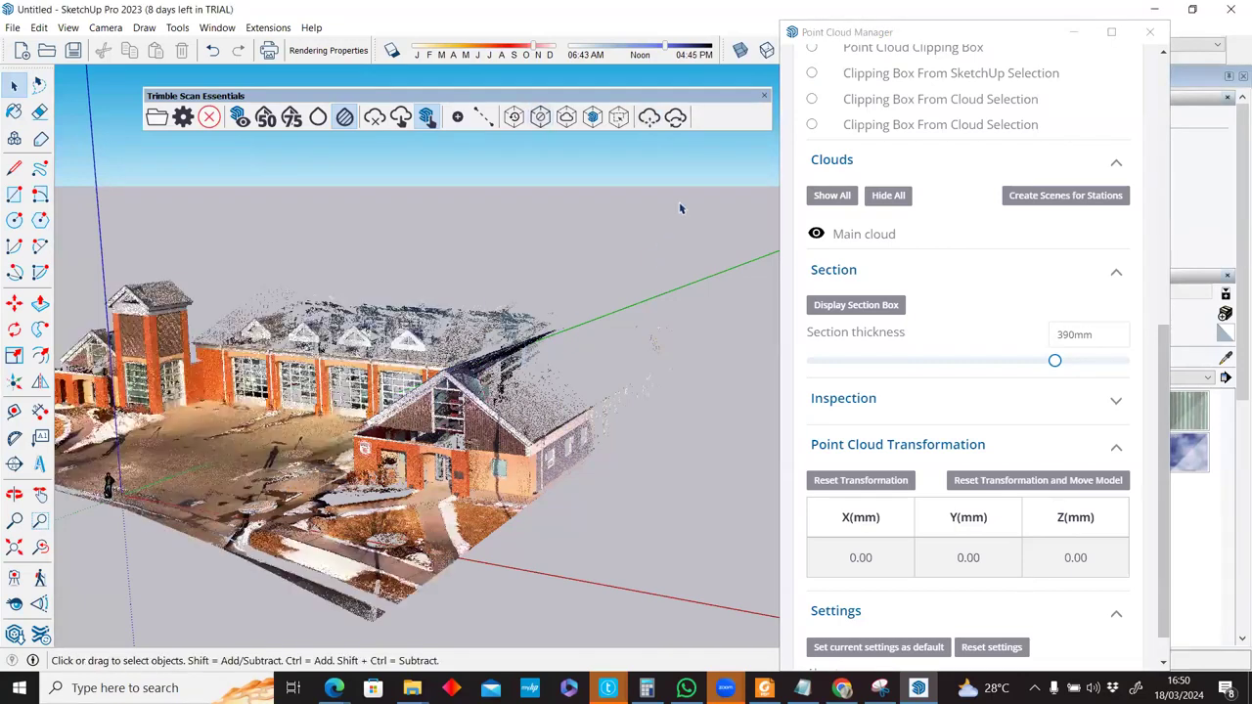
Pick up the point cloud by its origin to move it.
scroll(645, 133, down, 4)
click(648, 118)
click(623, 510)
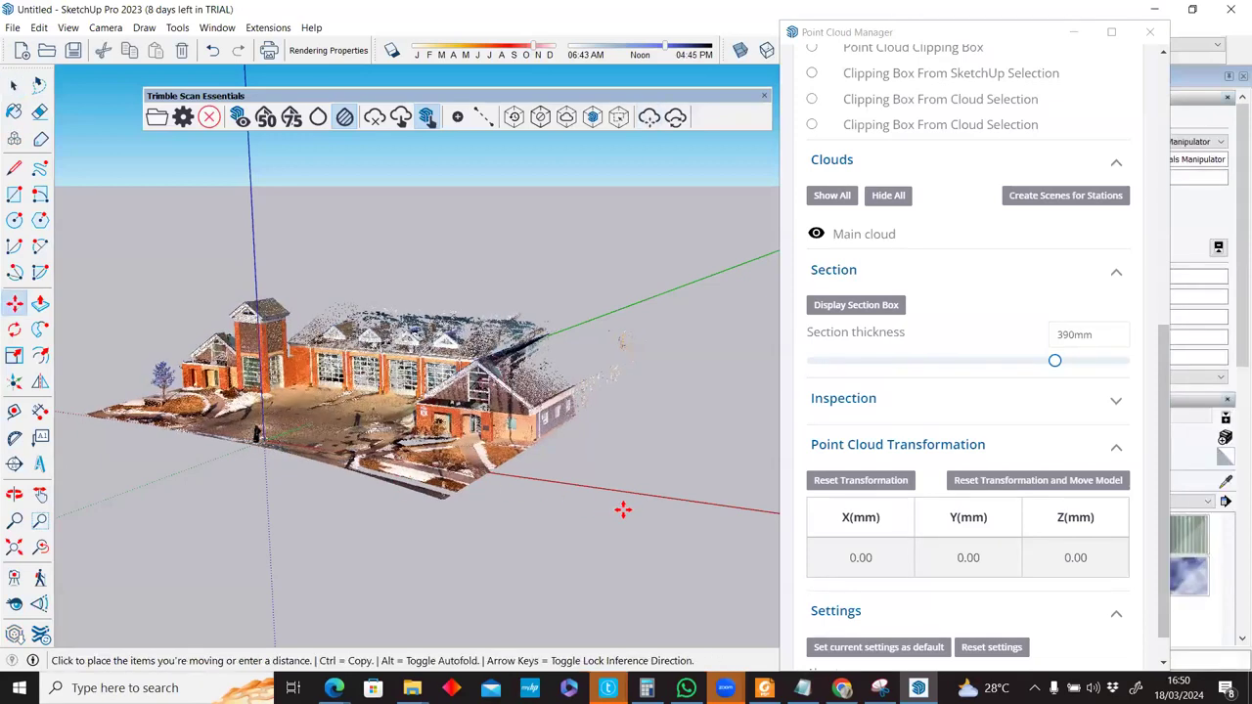
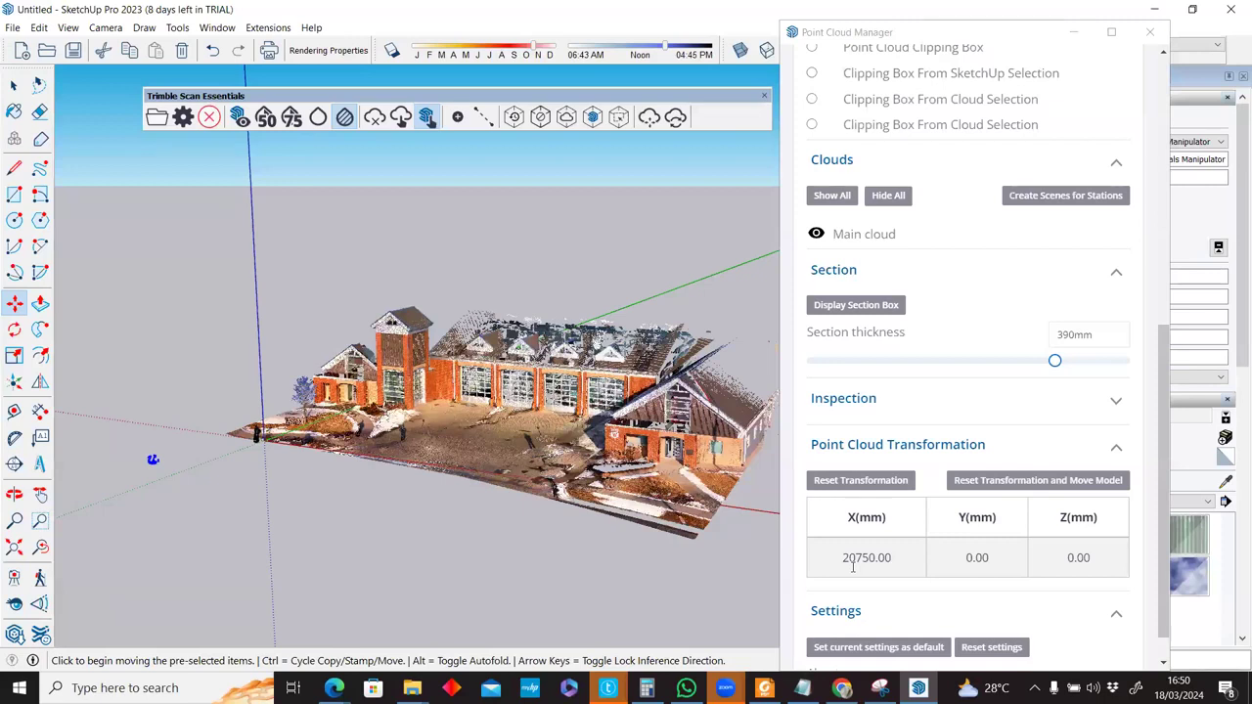
Move the point cloud to a new spot, then begin rotating it around a pivot point.
click(447, 486)
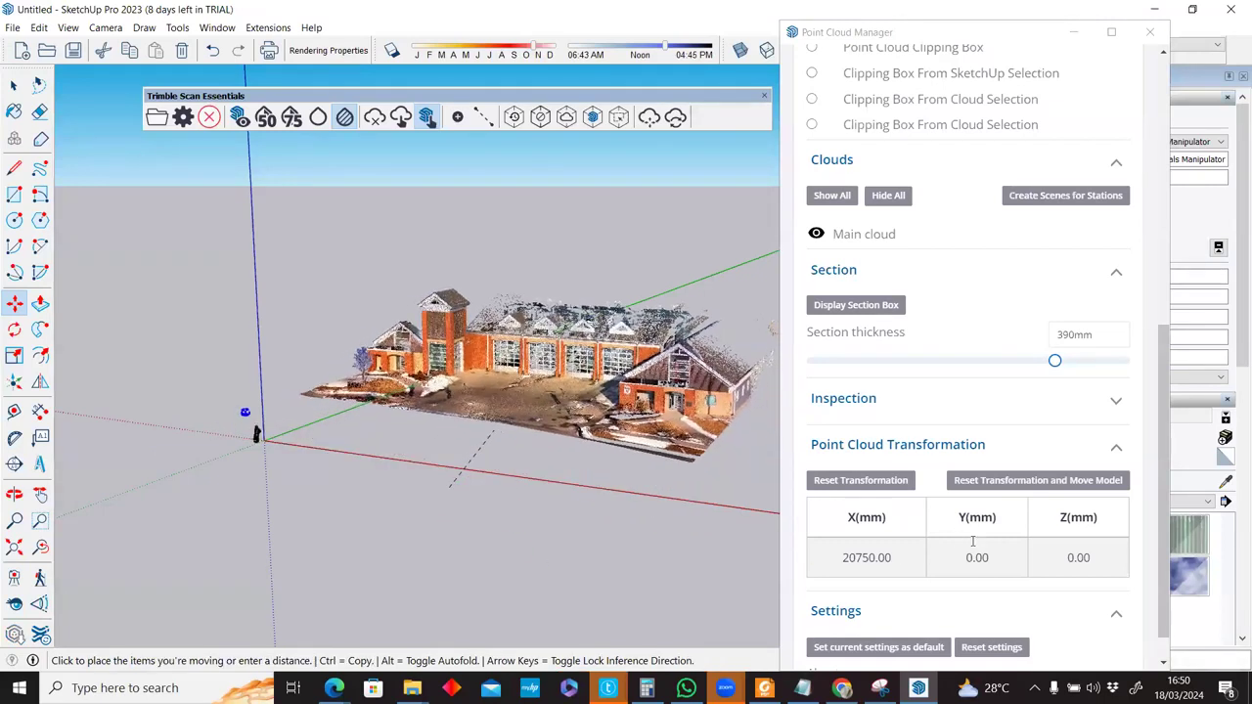
click(858, 489)
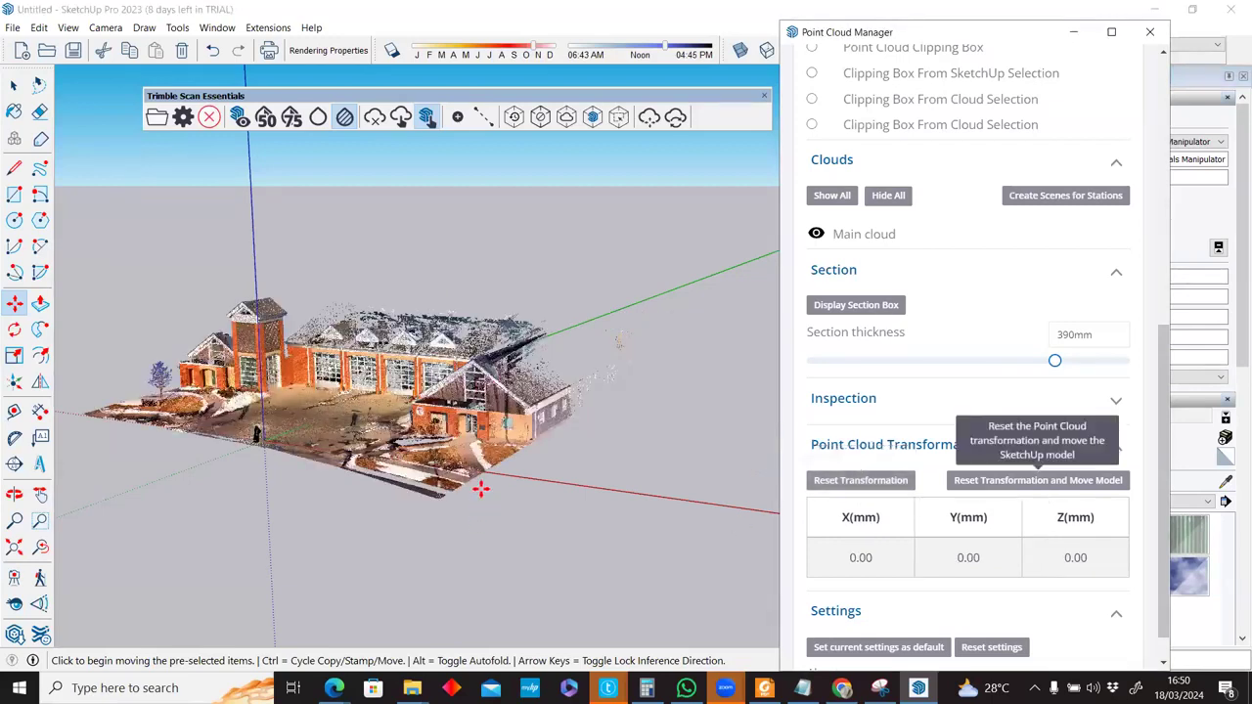
click(531, 473)
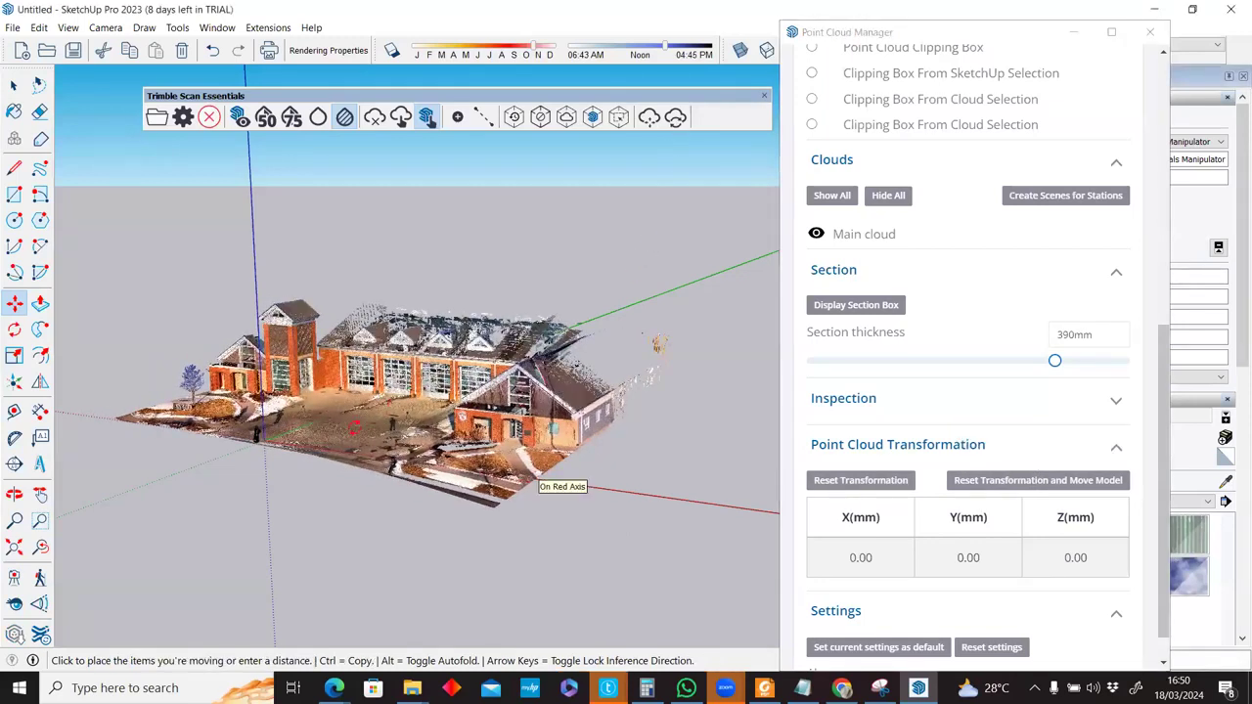
click(565, 459)
key(q)
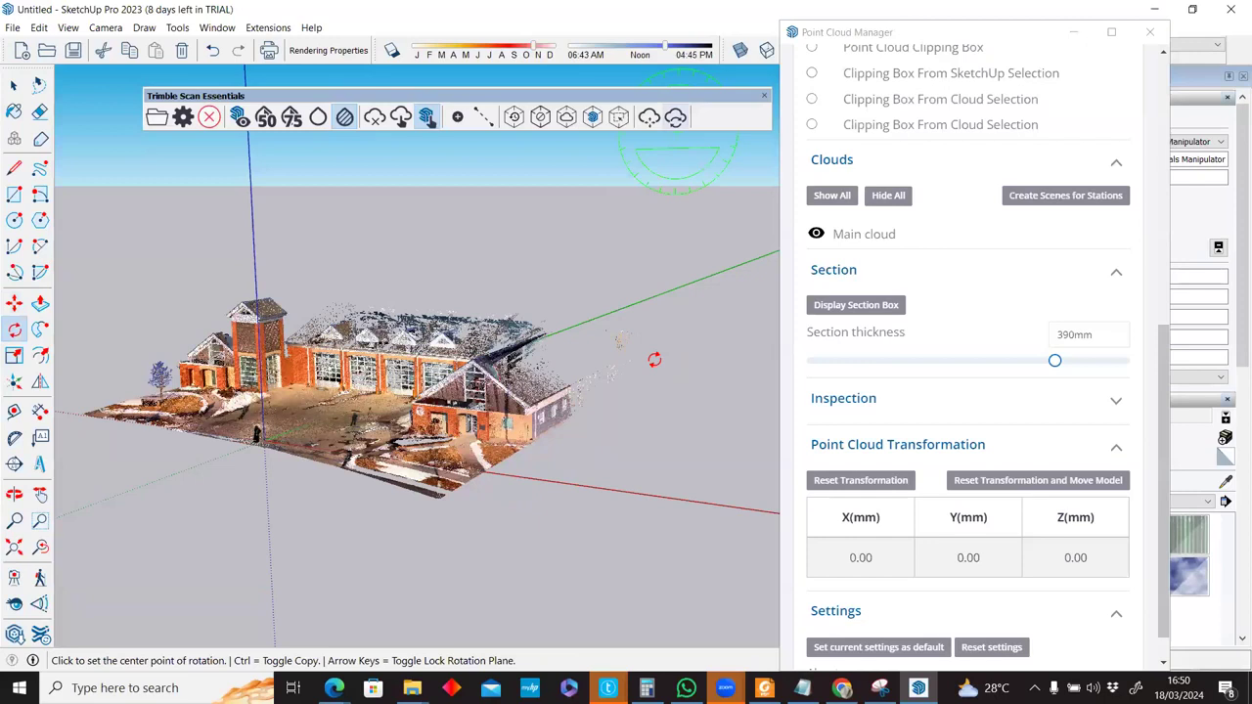
click(601, 510)
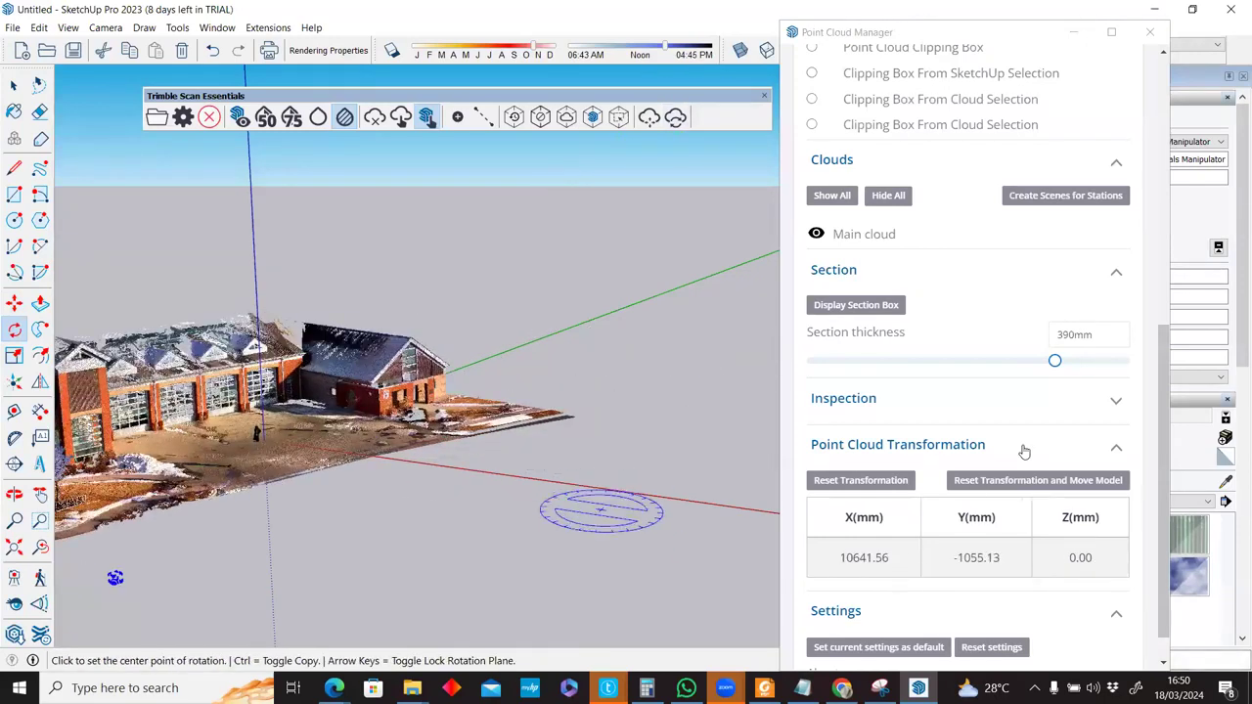
Reset the cloud's transformation so the X, Y and Z offsets return to 0.00.
scroll(1024, 450, down, 3)
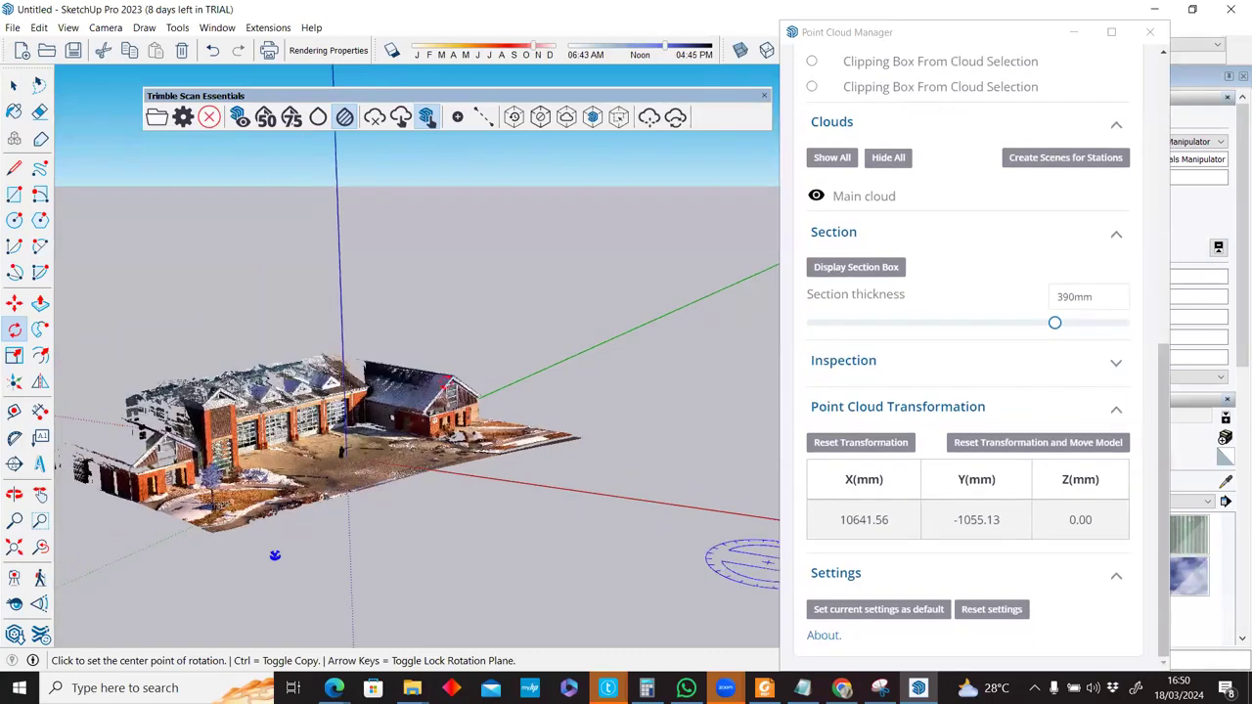
click(1037, 442)
middle_drag(587, 280, 588, 274)
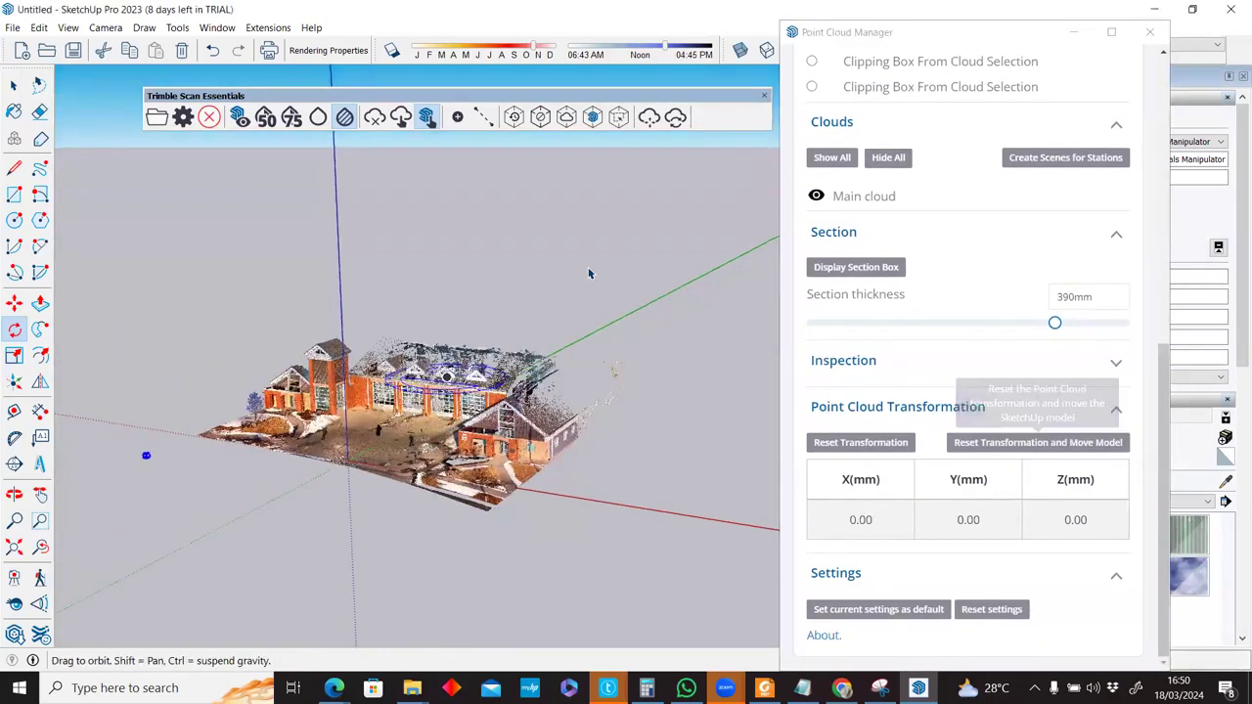
scroll(589, 274, up, 2)
scroll(589, 274, up, 3)
scroll(916, 394, down, 4)
key(space)
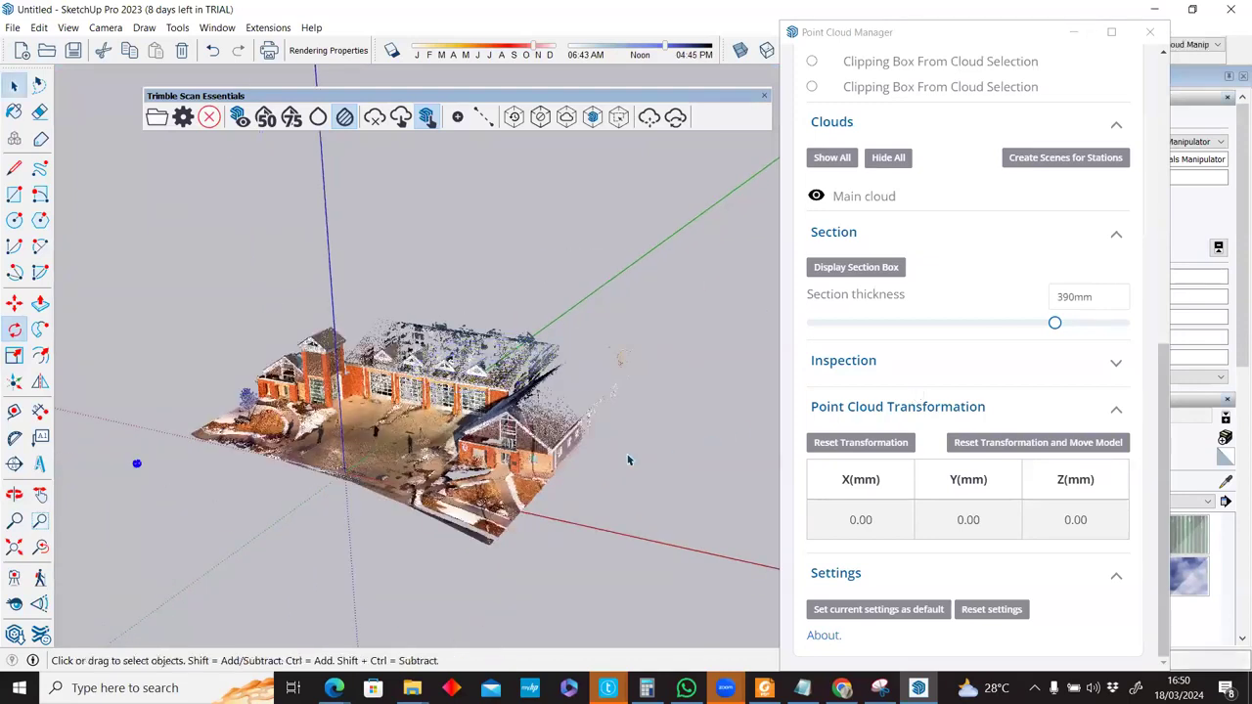
scroll(516, 467, up, 3)
middle_drag(487, 397, 486, 387)
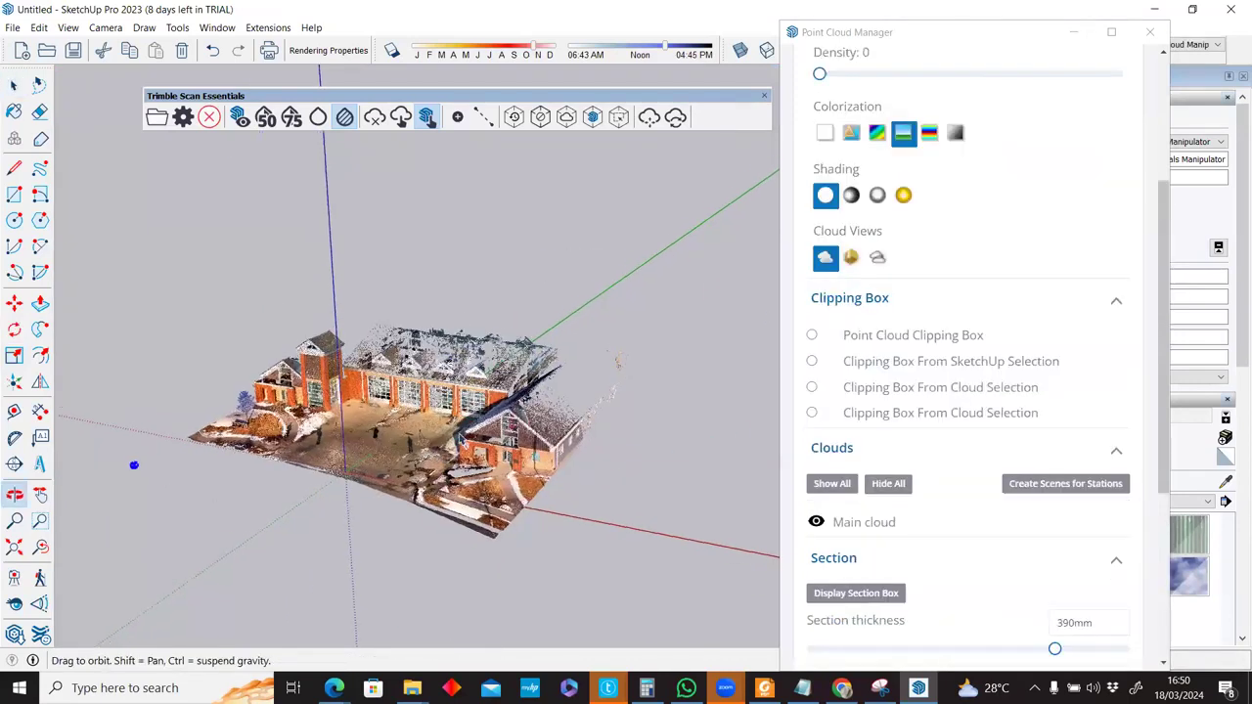
middle_drag(368, 445, 401, 378)
middle_drag(117, 478, 162, 450)
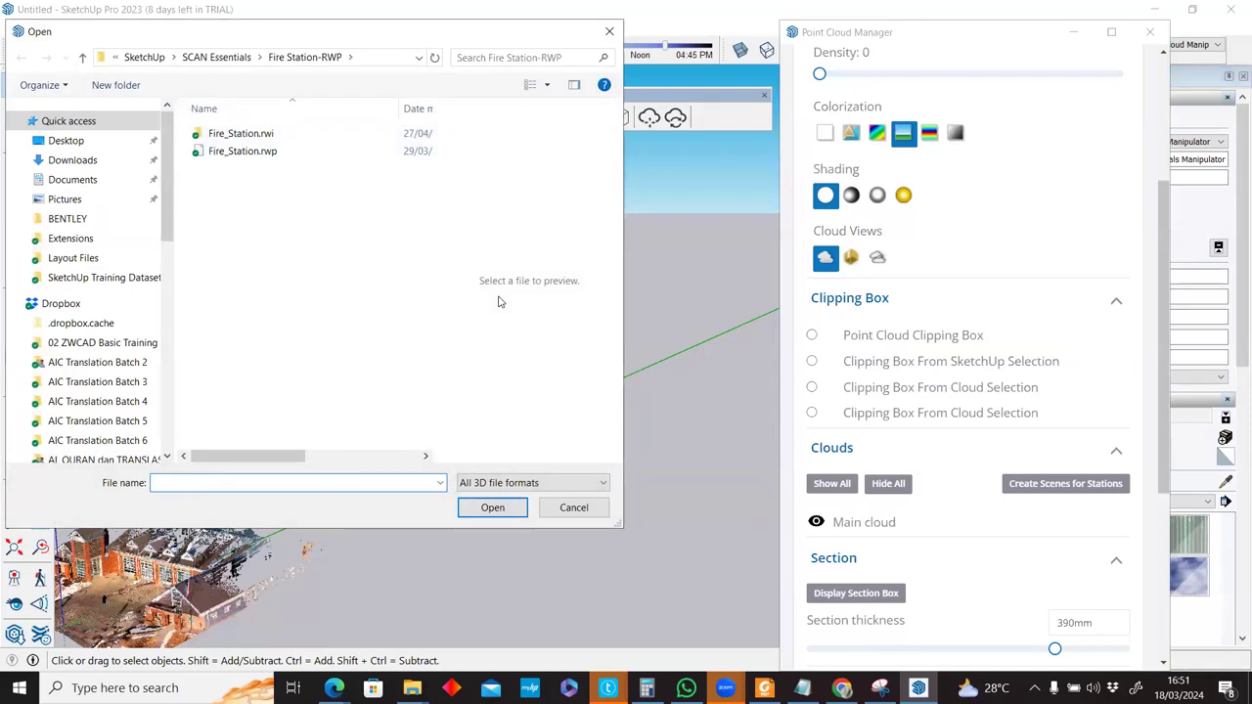
click(571, 508)
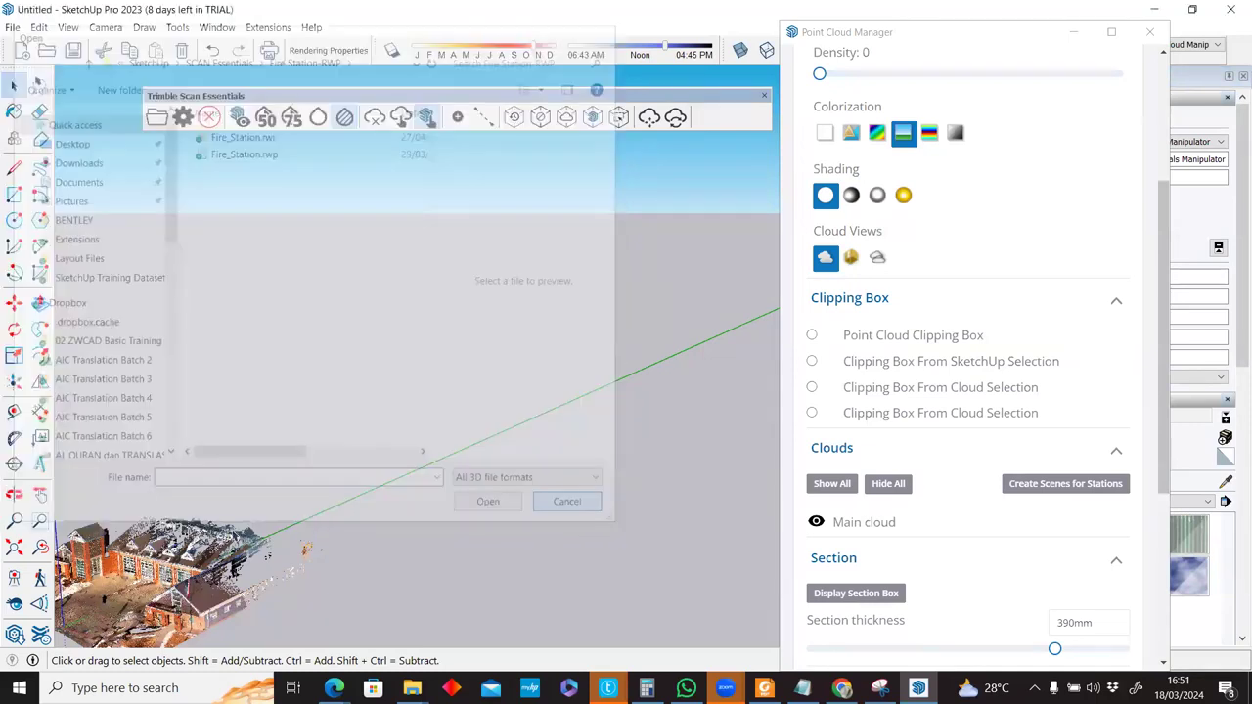
middle_drag(312, 440, 262, 442)
scroll(262, 441, up, 3)
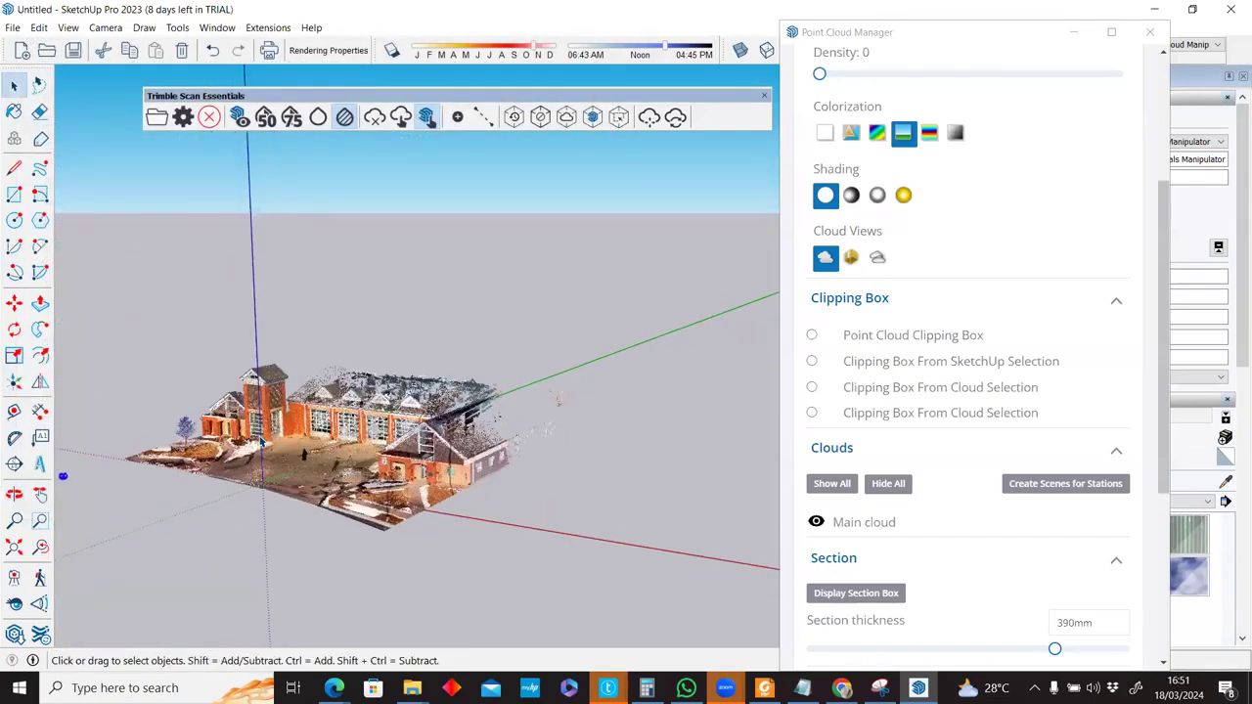
scroll(262, 442, up, 2)
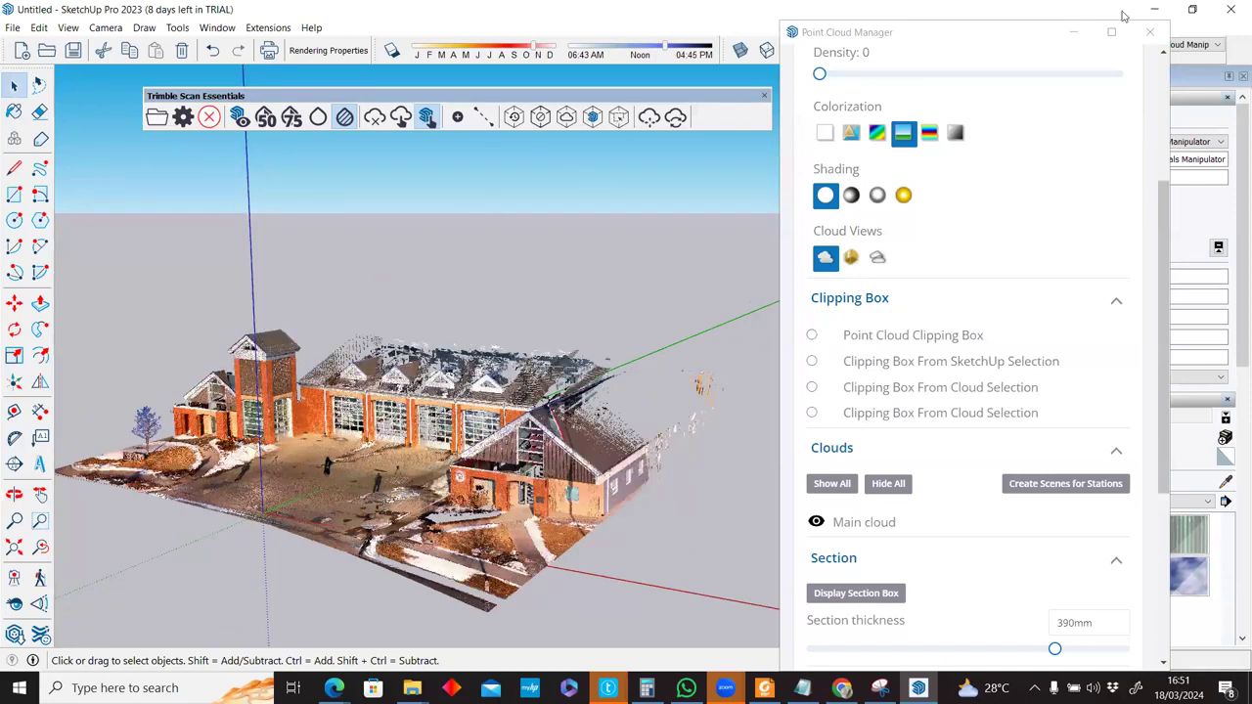
Try the clipping box options, then choose Point Cloud Clipping Box and reset it.
click(920, 339)
click(851, 362)
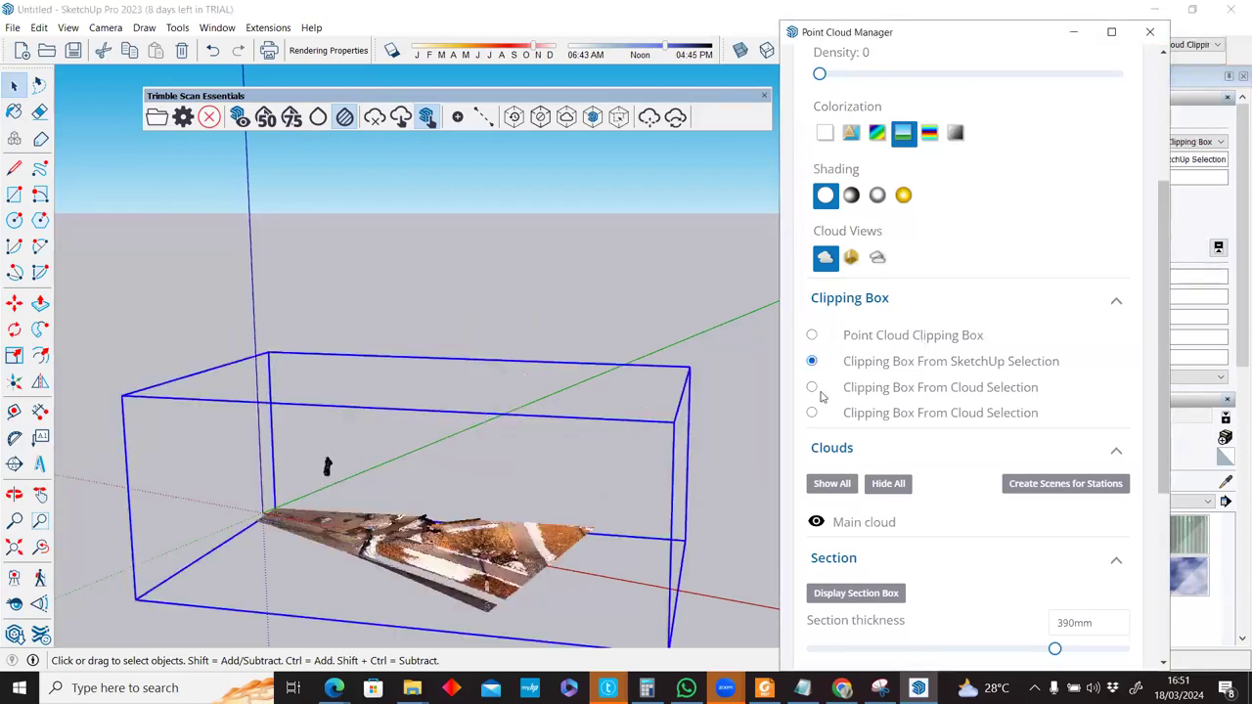
click(812, 388)
click(812, 413)
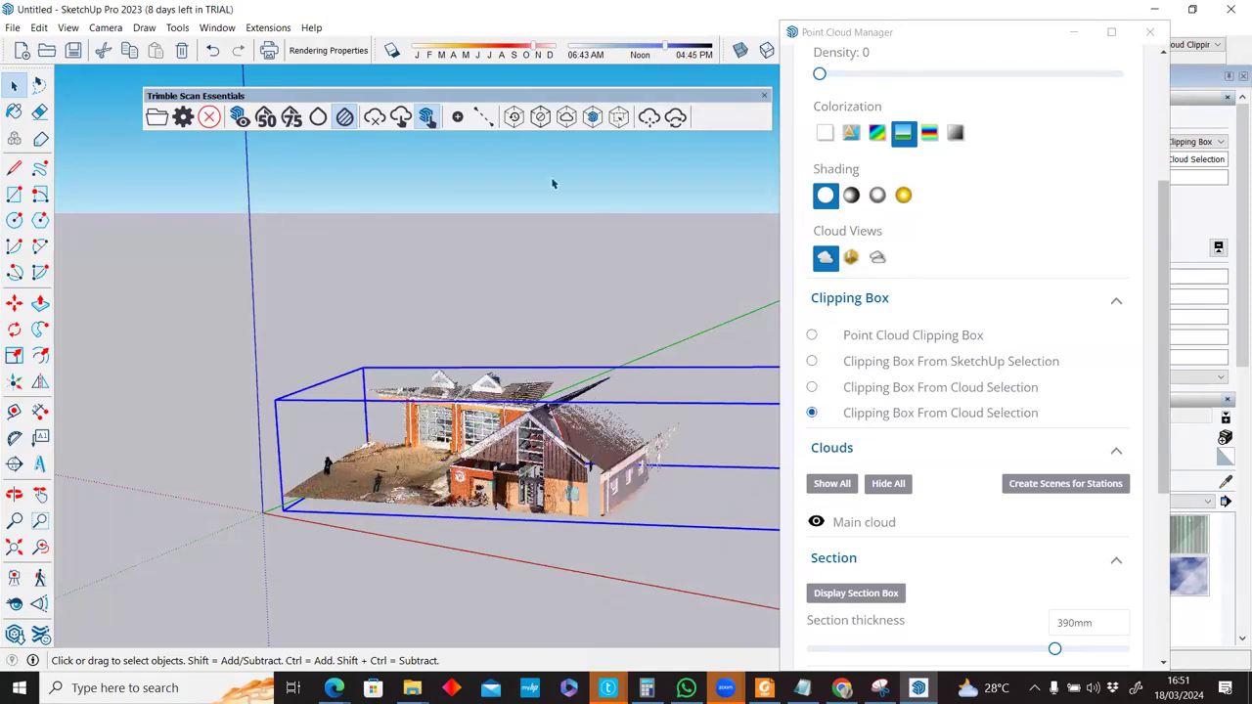
click(515, 118)
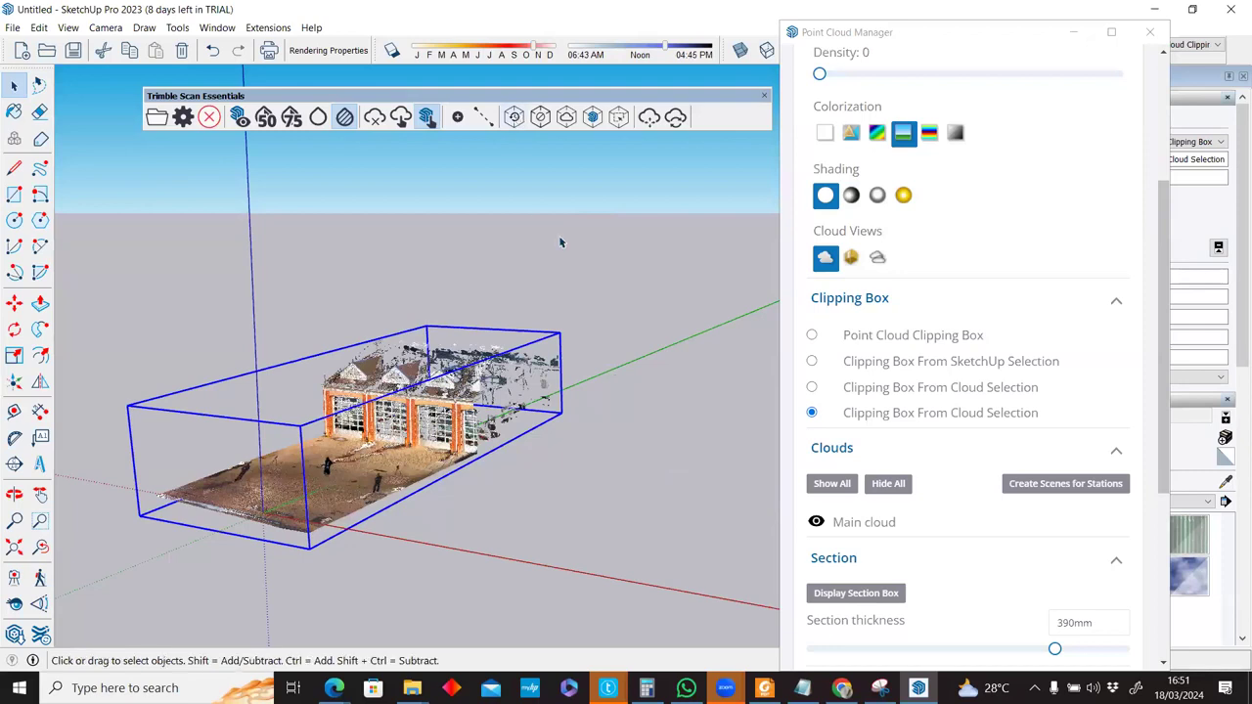
click(829, 391)
click(813, 387)
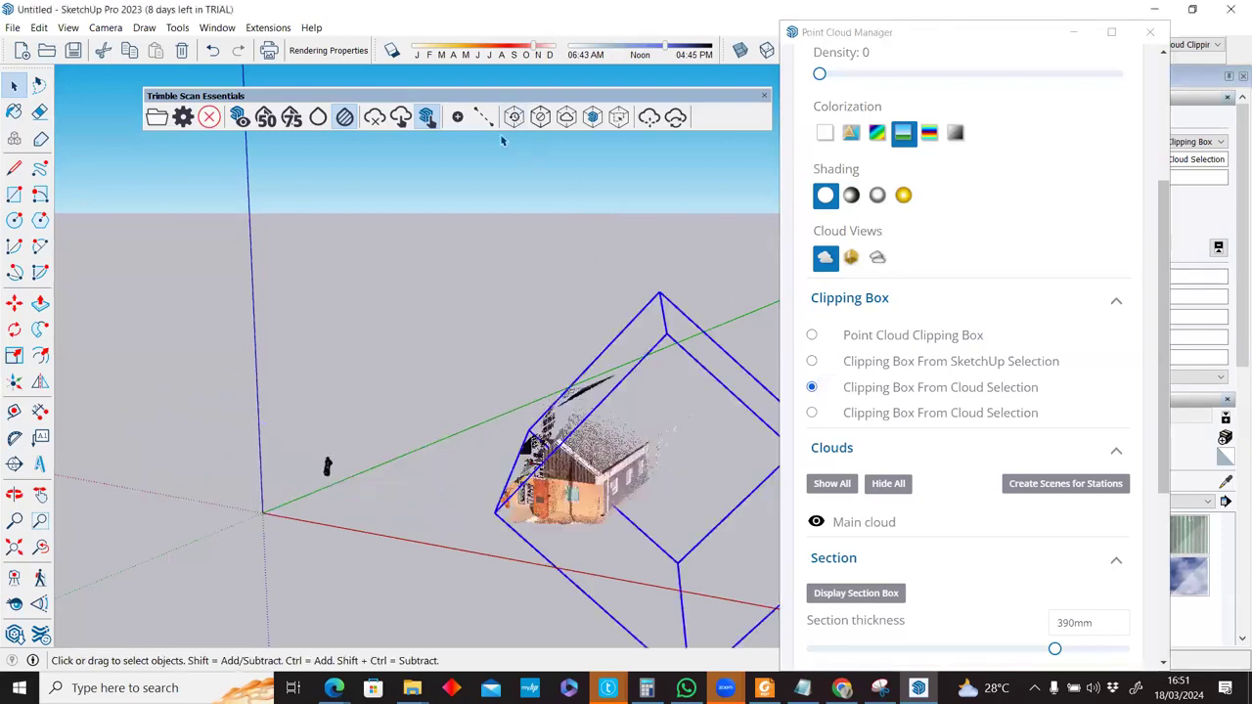
click(813, 362)
click(513, 117)
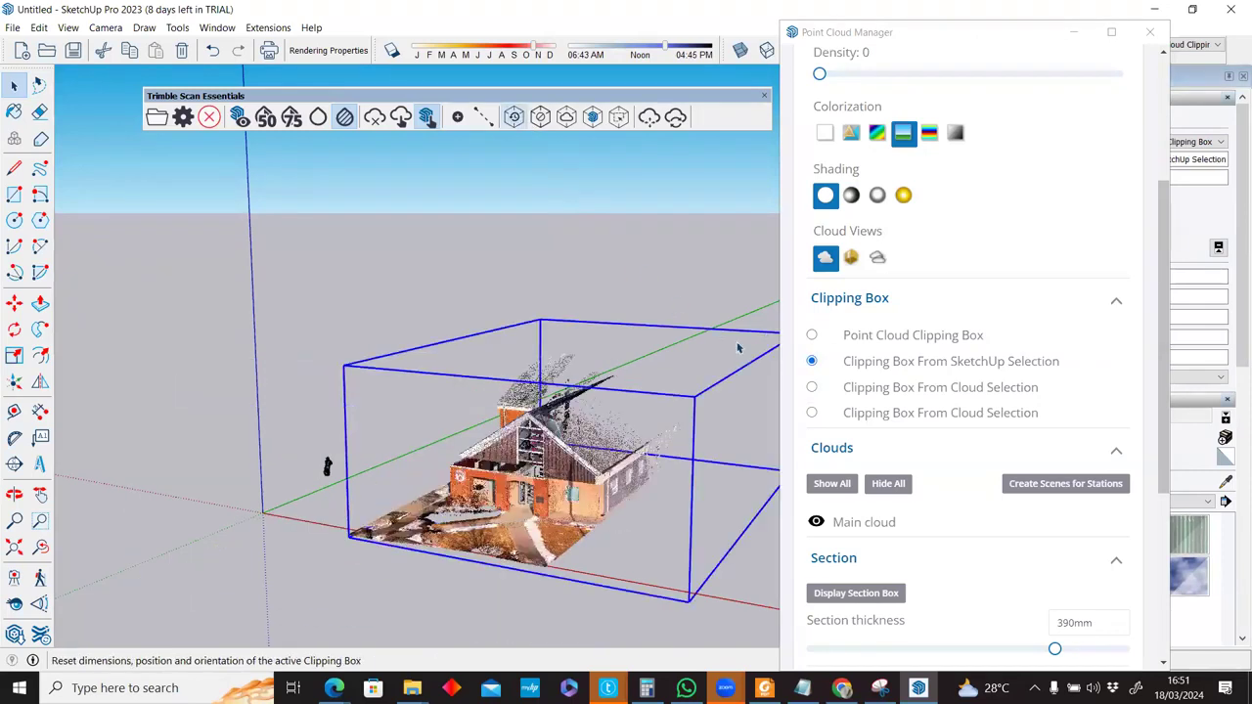
click(810, 336)
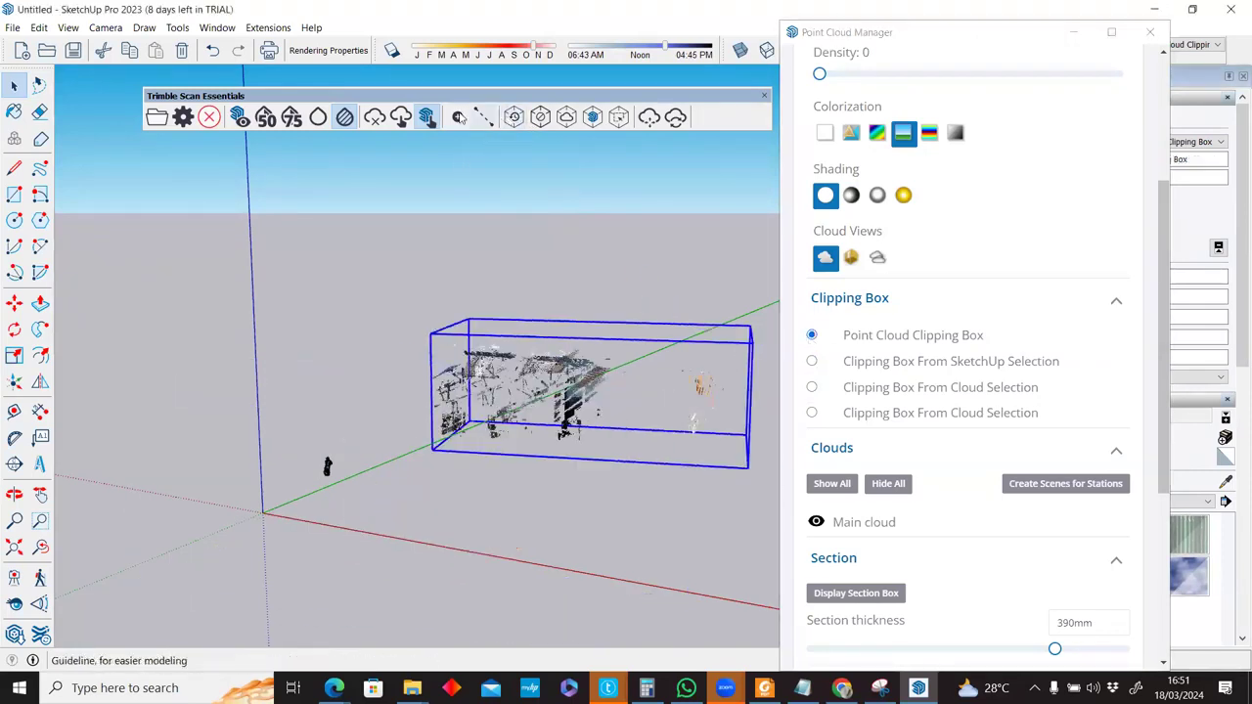
click(513, 118)
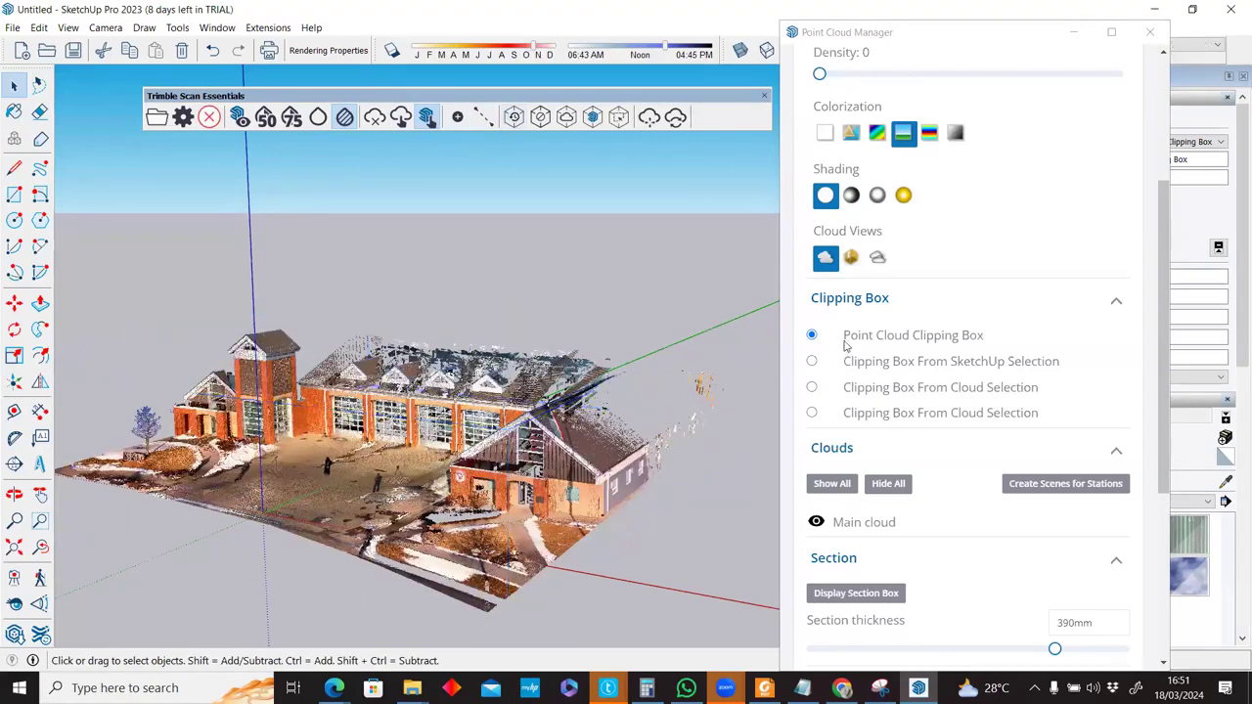
Scale the clipping box down from both ends so it crops the front tower section.
middle_drag(417, 458, 464, 487)
middle_drag(292, 396, 292, 398)
key(s)
drag(669, 423, 294, 385)
middle_drag(350, 385, 391, 400)
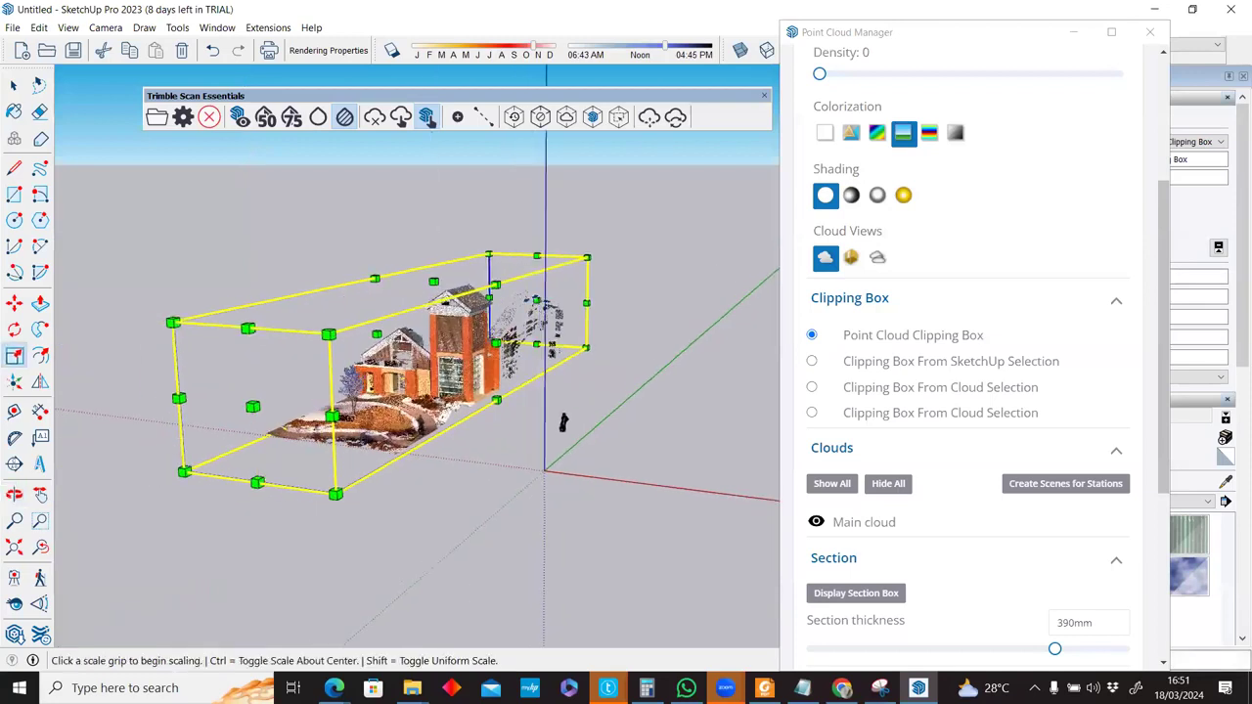
drag(252, 406, 330, 381)
drag(536, 301, 463, 318)
key(space)
scroll(541, 330, up, 4)
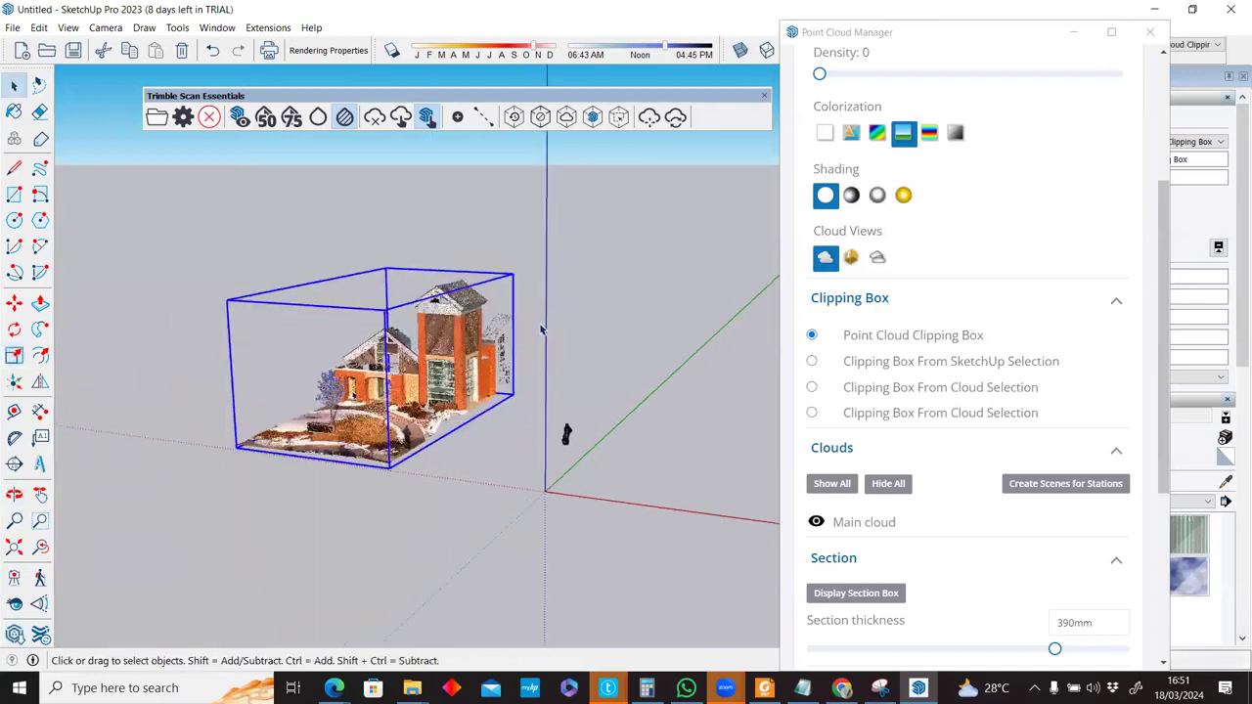
scroll(526, 459, up, 2)
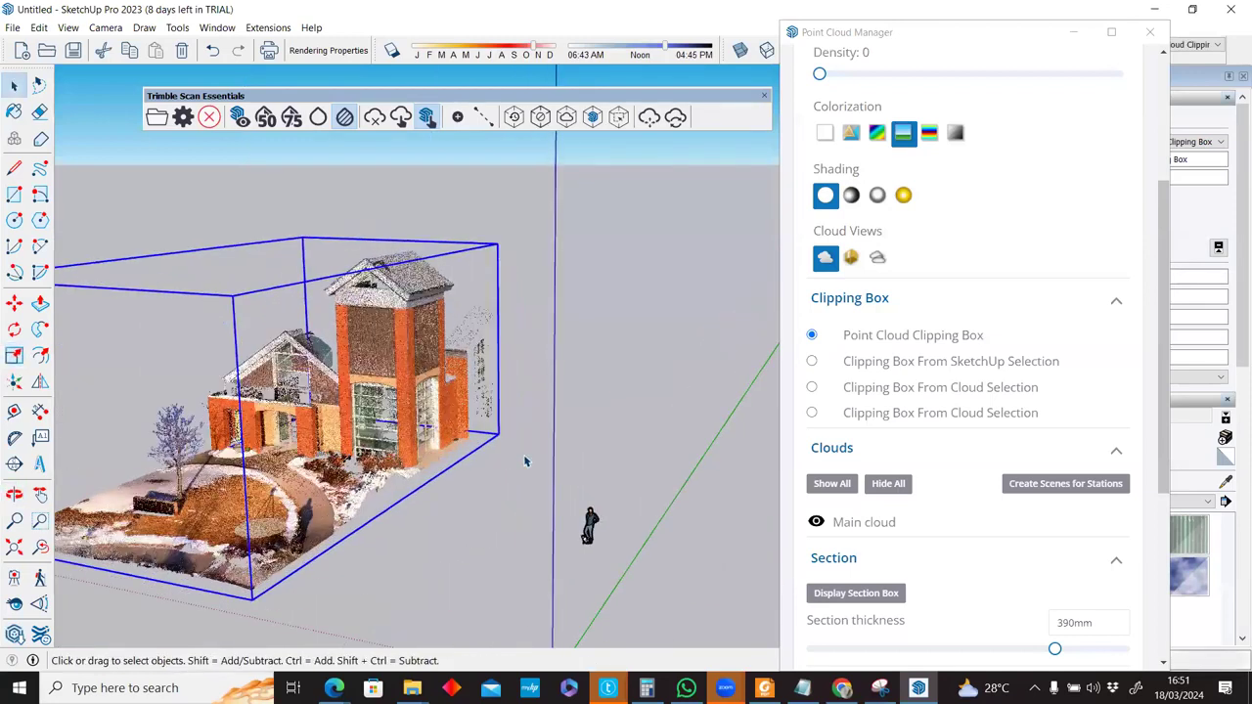
middle_drag(1153, 44, 1073, 96)
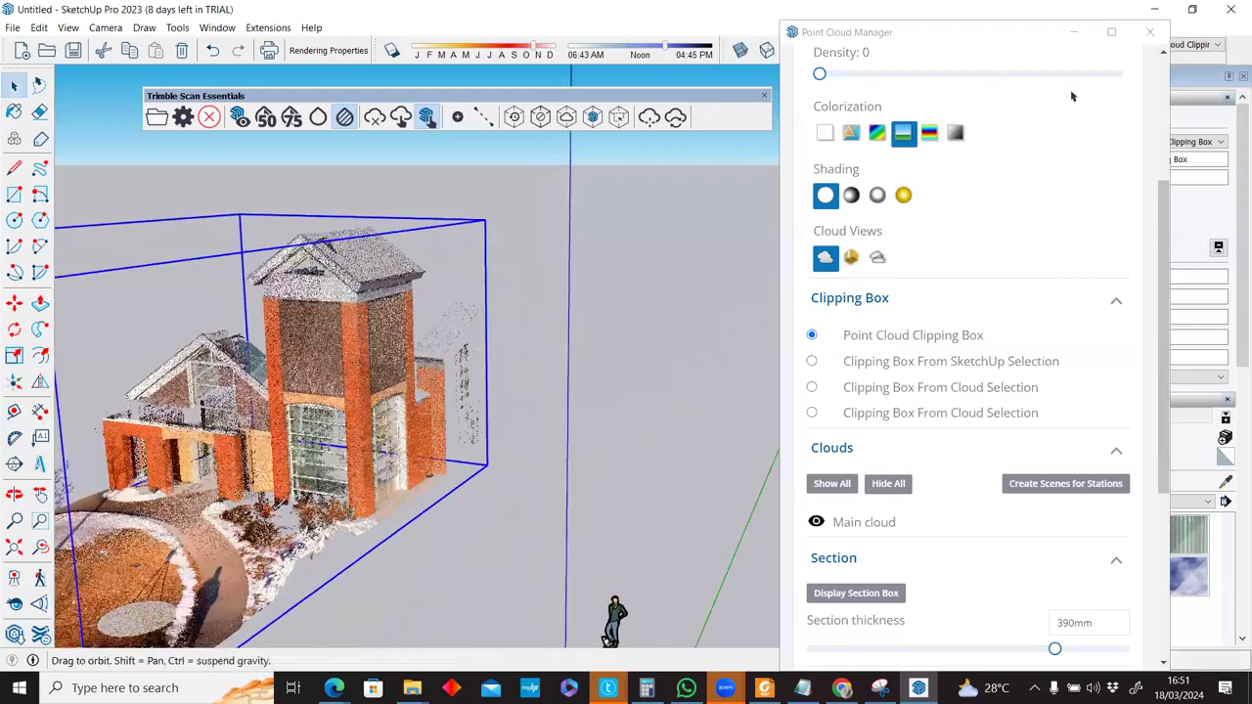
middle_drag(656, 275, 559, 322)
Deselect the clipping box, close the Point Cloud Manager, and zoom out over the Fire Station.
click(1150, 32)
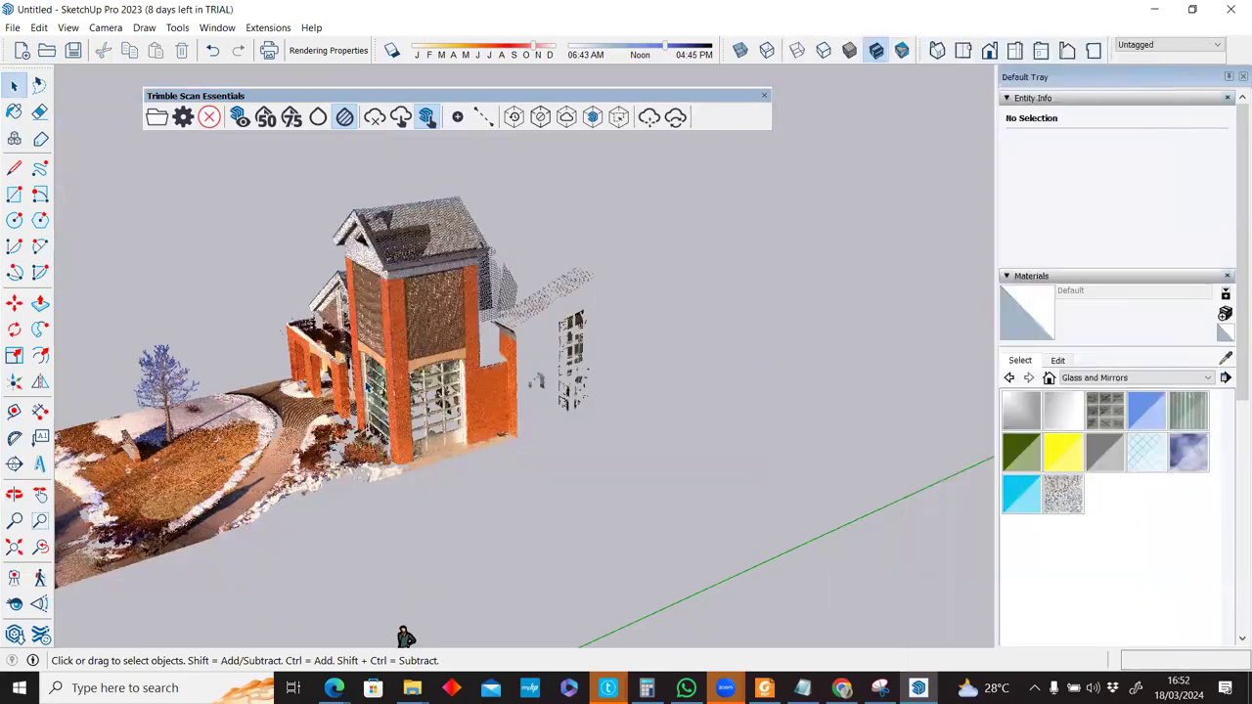
scroll(465, 414, up, 3)
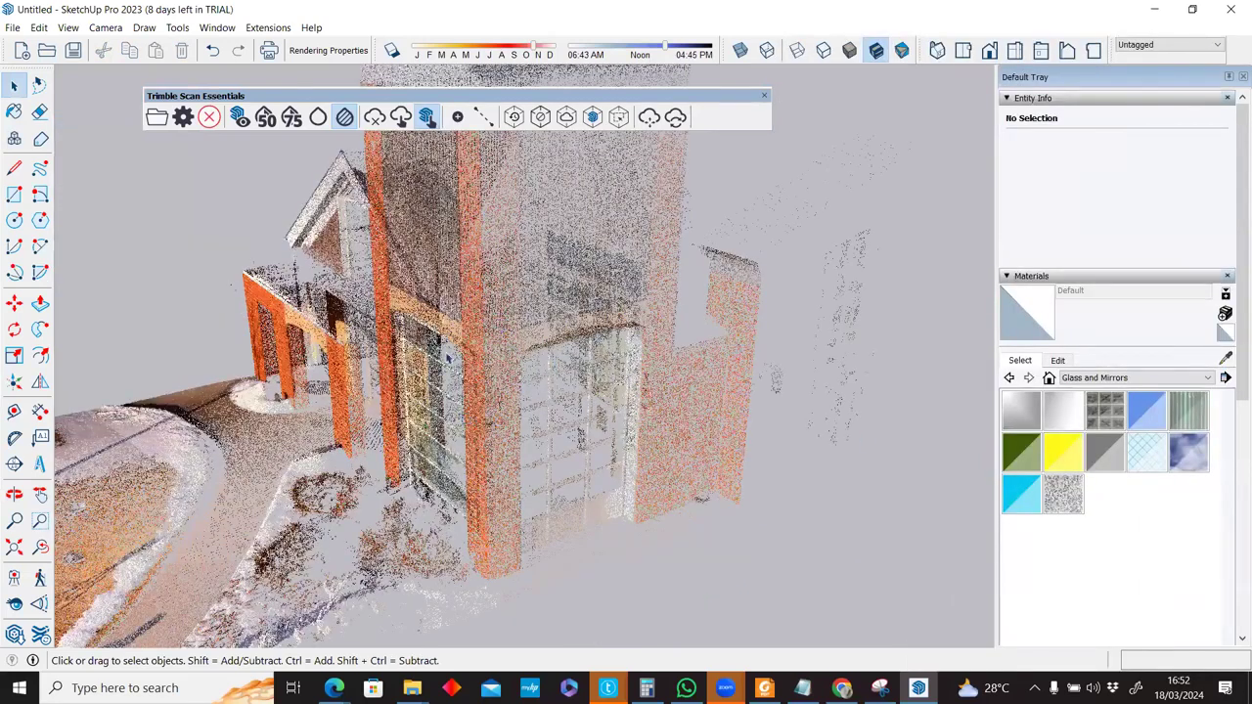
scroll(492, 354, down, 2)
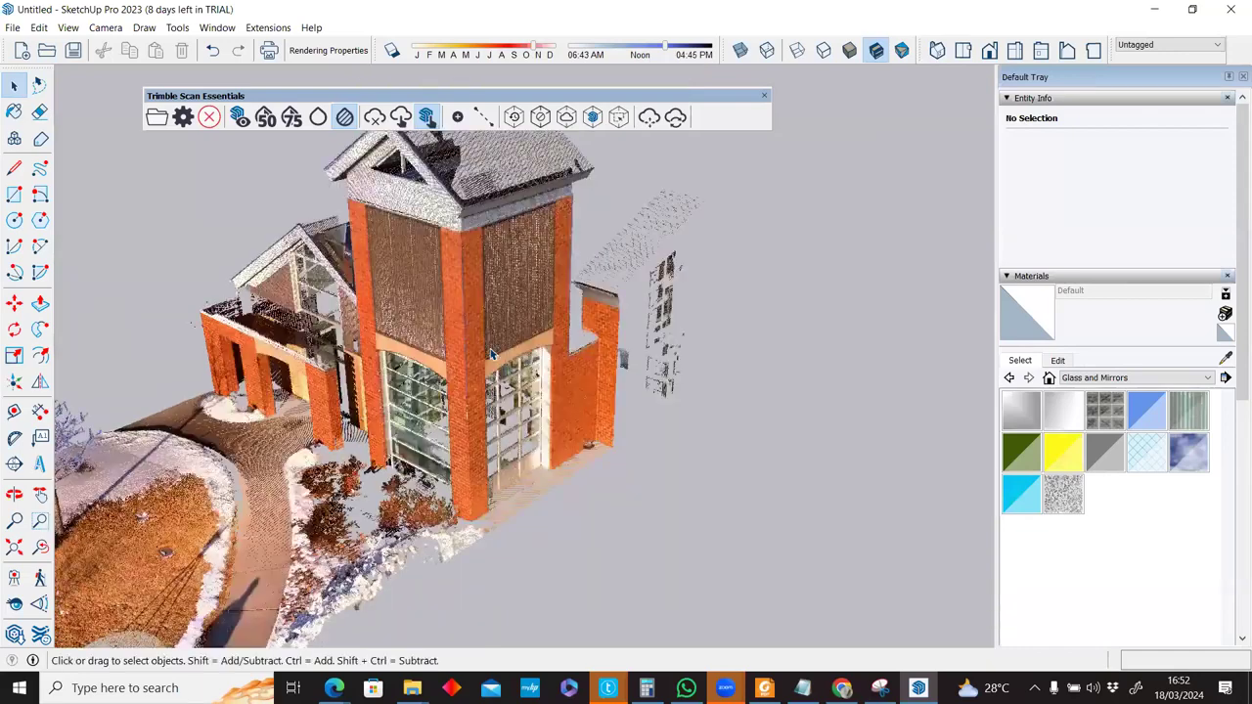
scroll(492, 354, down, 3)
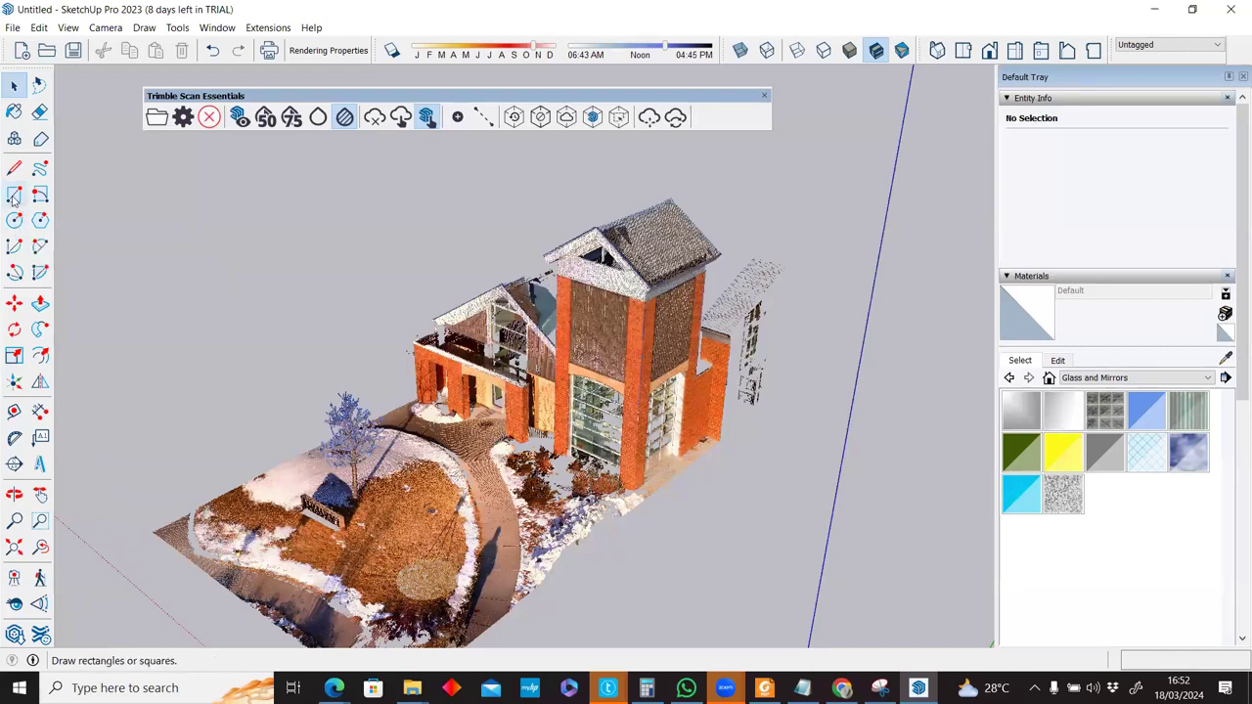
Draw a first rectangle from the tower column base, then undo the stray ground rectangle.
click(14, 197)
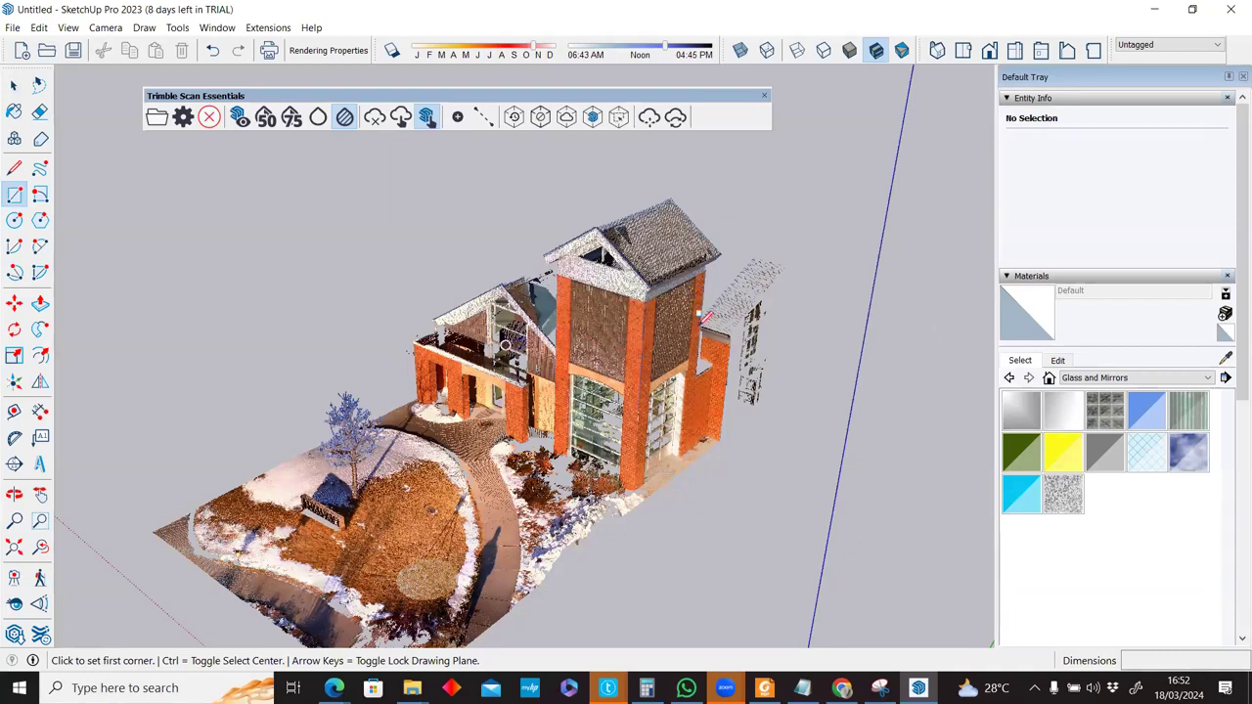
scroll(662, 284, up, 2)
scroll(540, 422, down, 2)
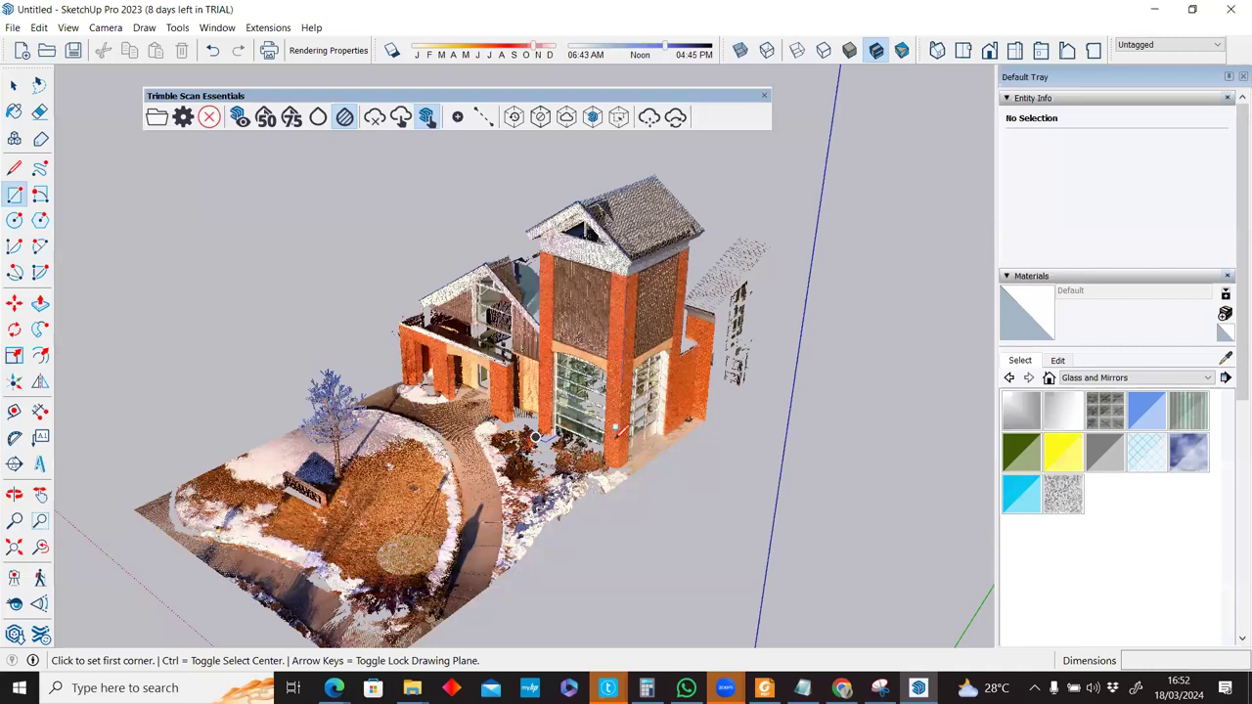
scroll(617, 427, up, 3)
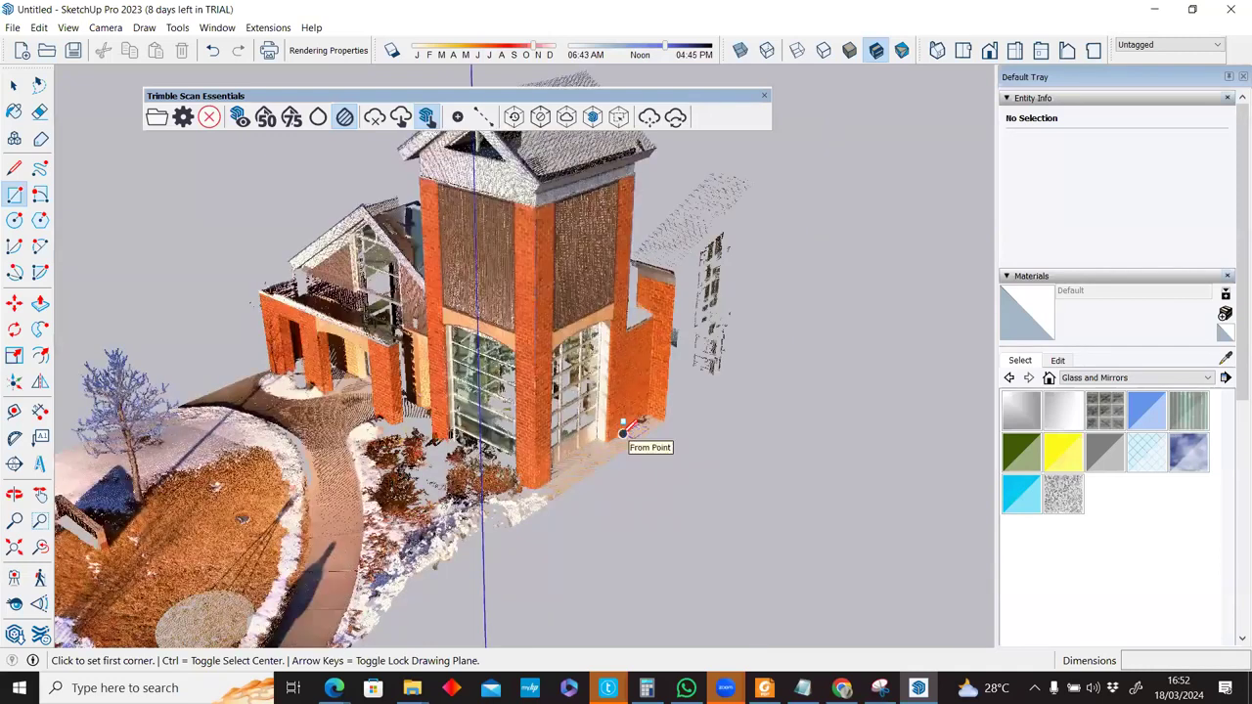
click(622, 432)
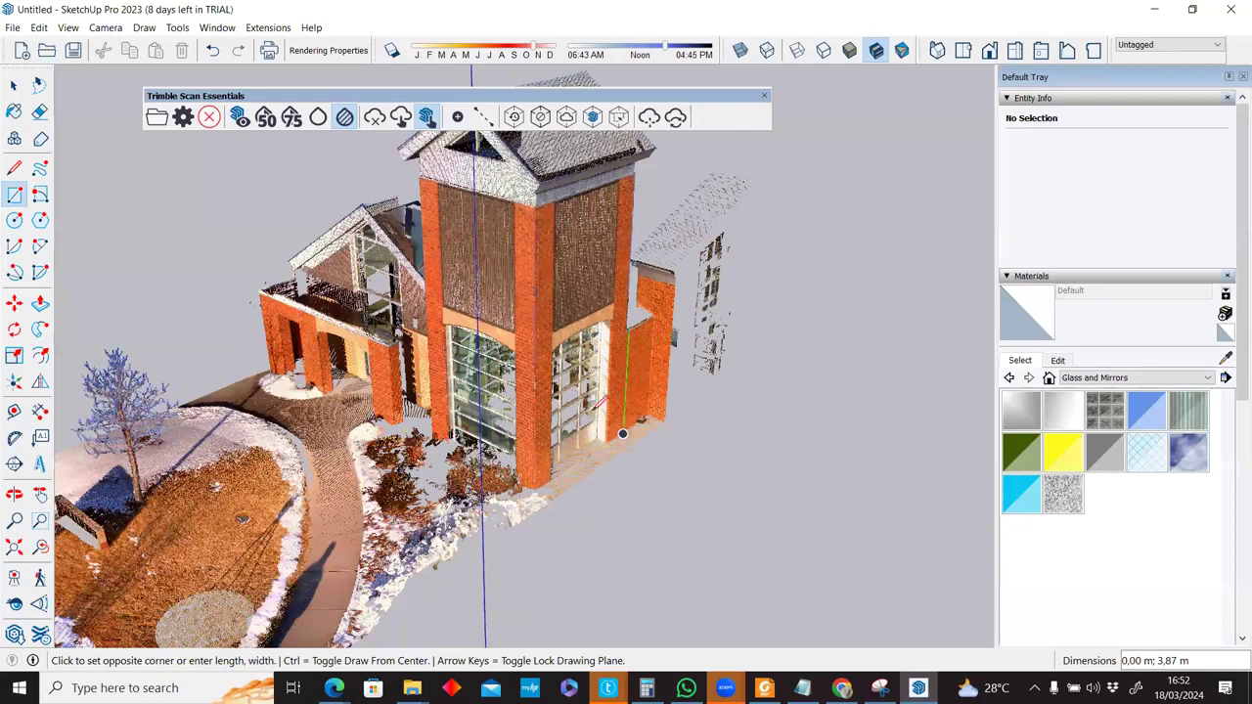
scroll(550, 453, down, 2)
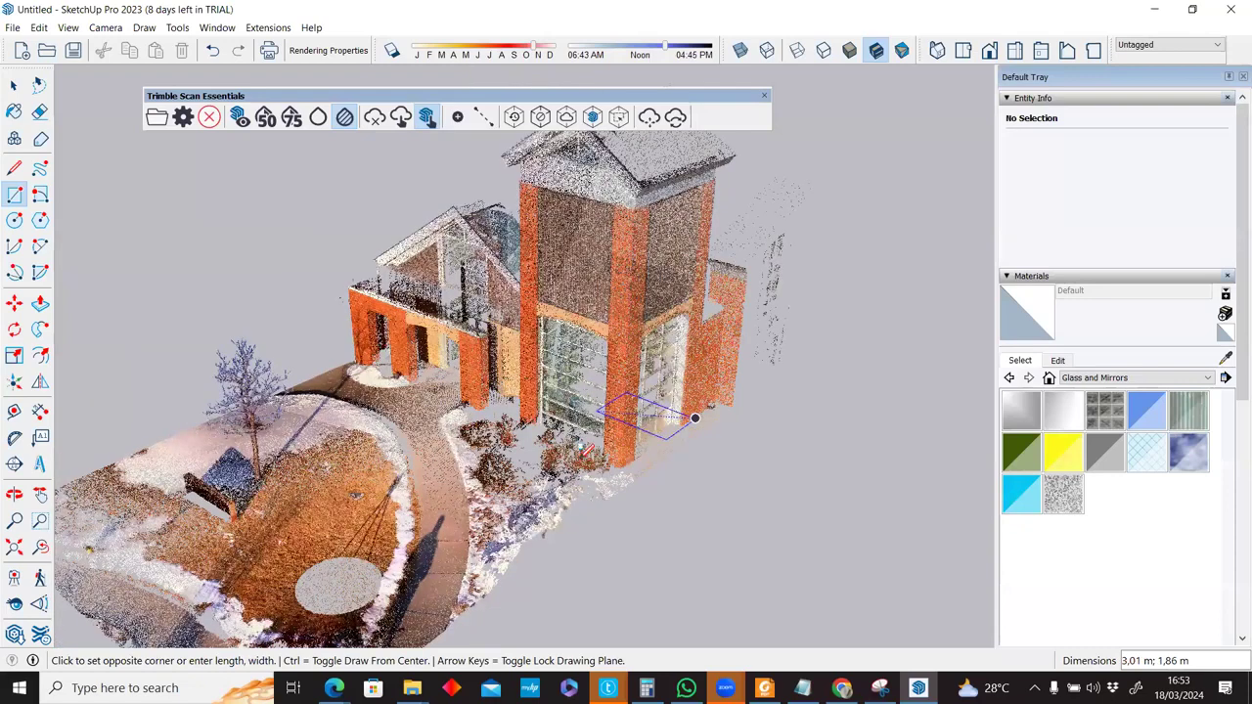
scroll(577, 424, up, 3)
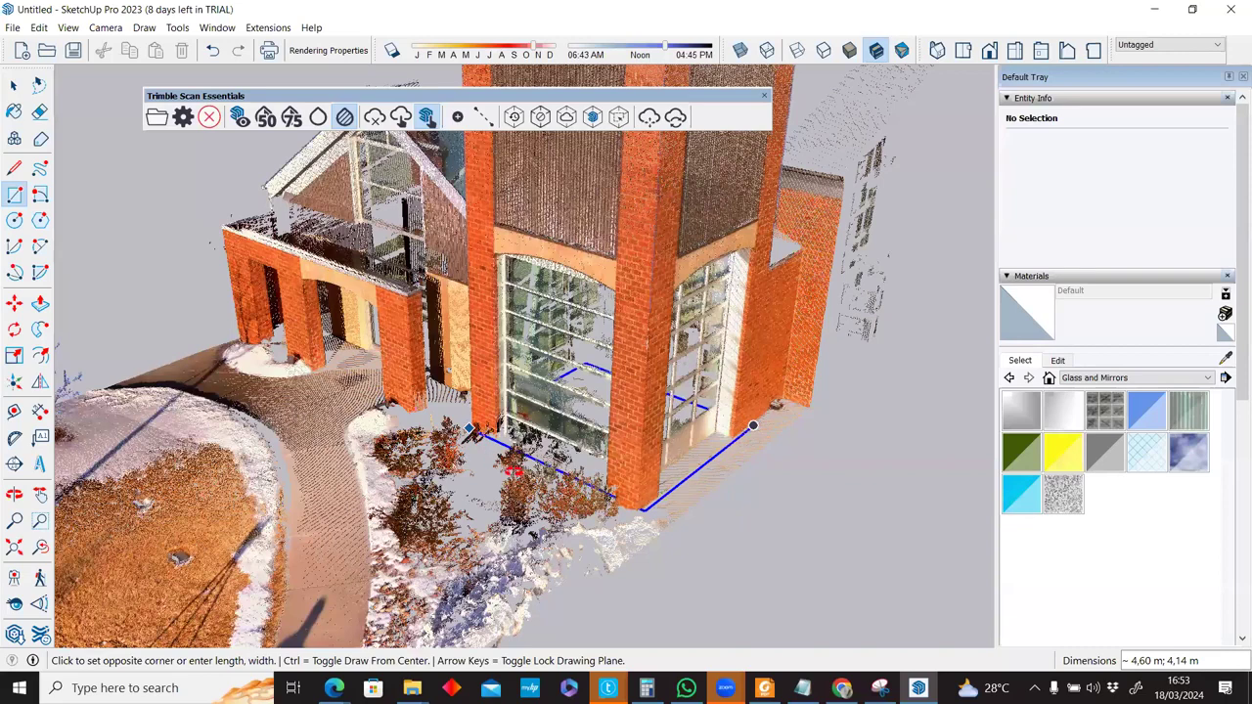
middle_drag(463, 429, 575, 379)
click(619, 422)
key(p)
middle_drag(640, 222, 640, 186)
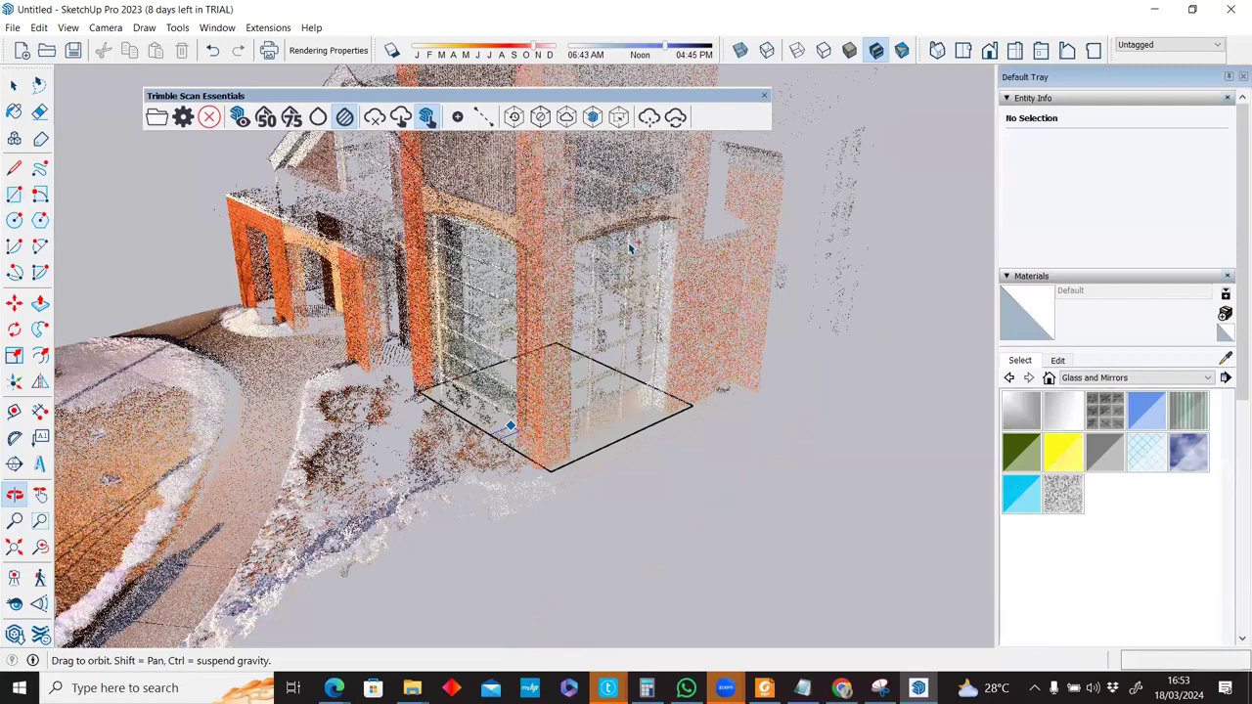
middle_drag(628, 247, 631, 253)
key(space)
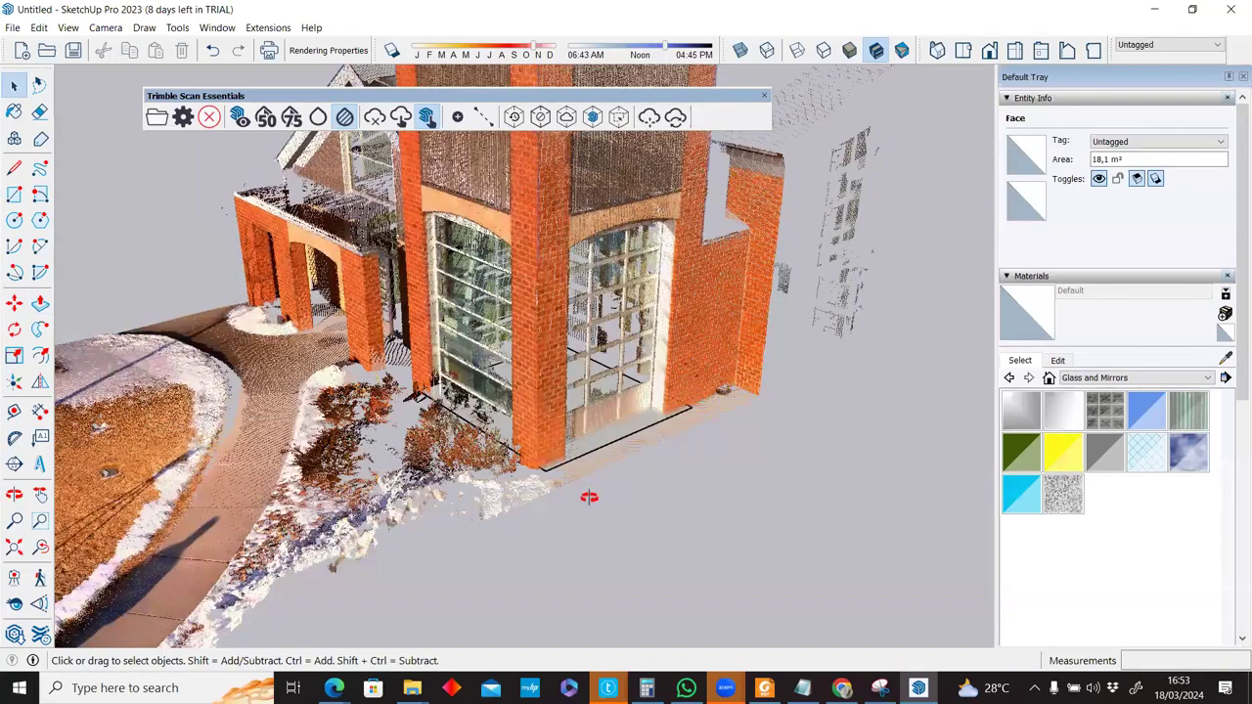
key(ctrl+z)
Draw a vertical rectangle from the column base to the roof eave, a 38,34 m² side face.
key(r)
click(696, 402)
middle_drag(531, 468, 516, 474)
click(513, 472)
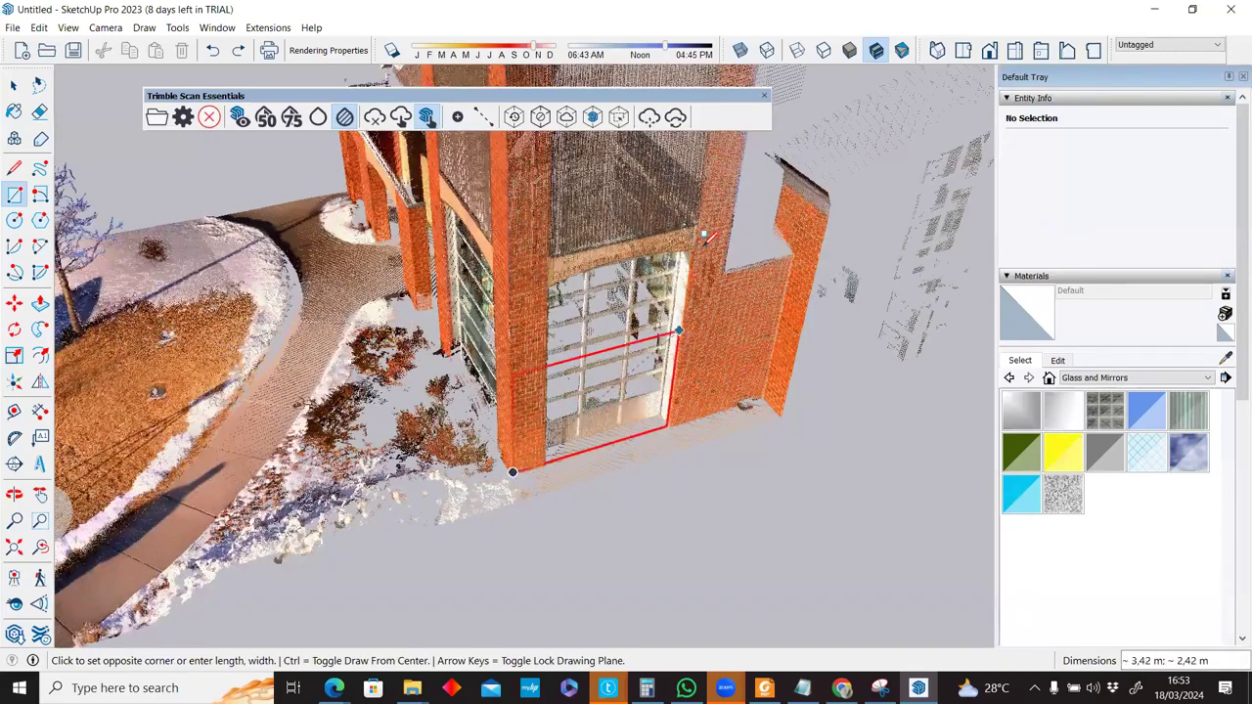
scroll(731, 157, down, 5)
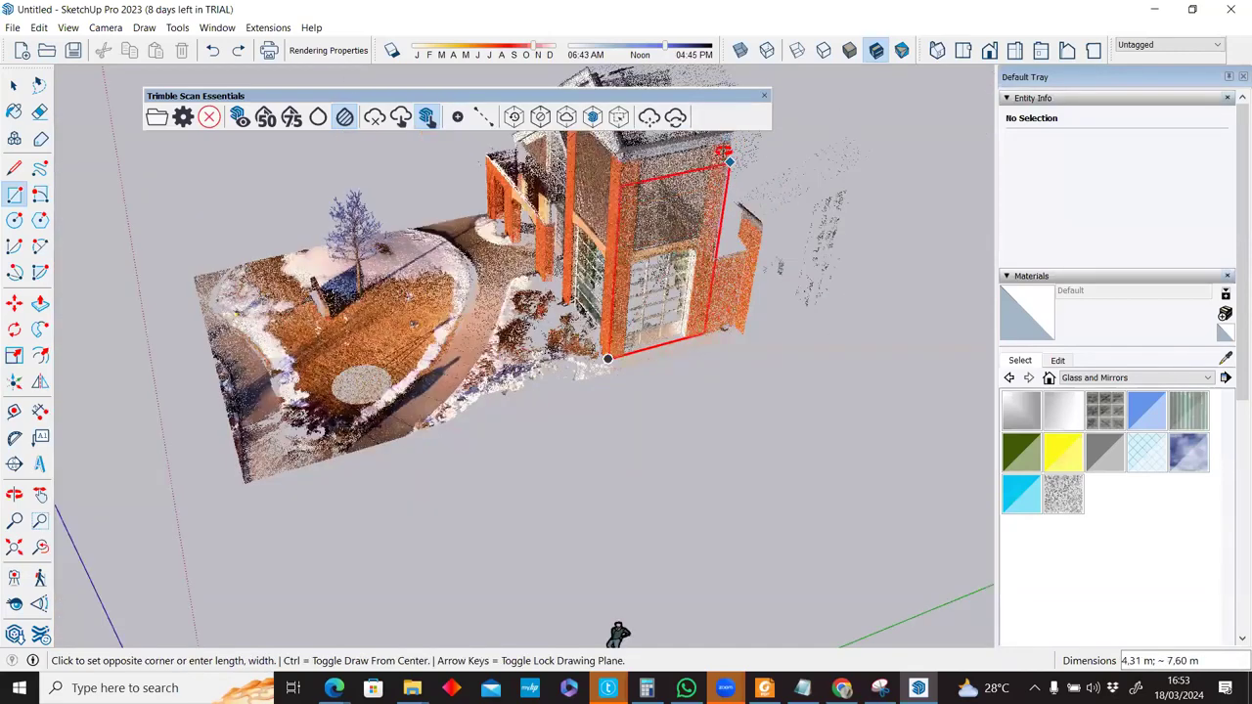
scroll(726, 253, up, 3)
mouse_move(729, 257)
middle_down()
mouse_move(814, 175)
mouse_move(839, 169)
mouse_move(830, 196)
mouse_move(715, 256)
mouse_move(698, 251)
middle_up()
scroll(702, 245, up, 2)
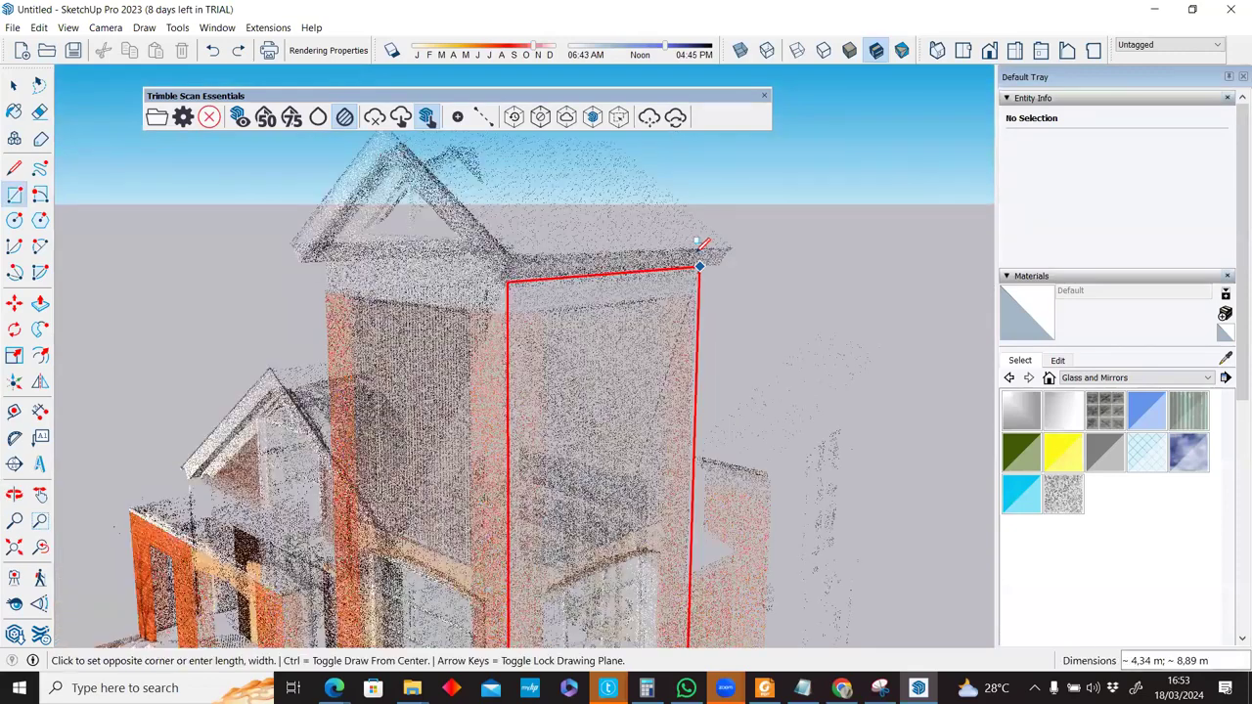
click(696, 248)
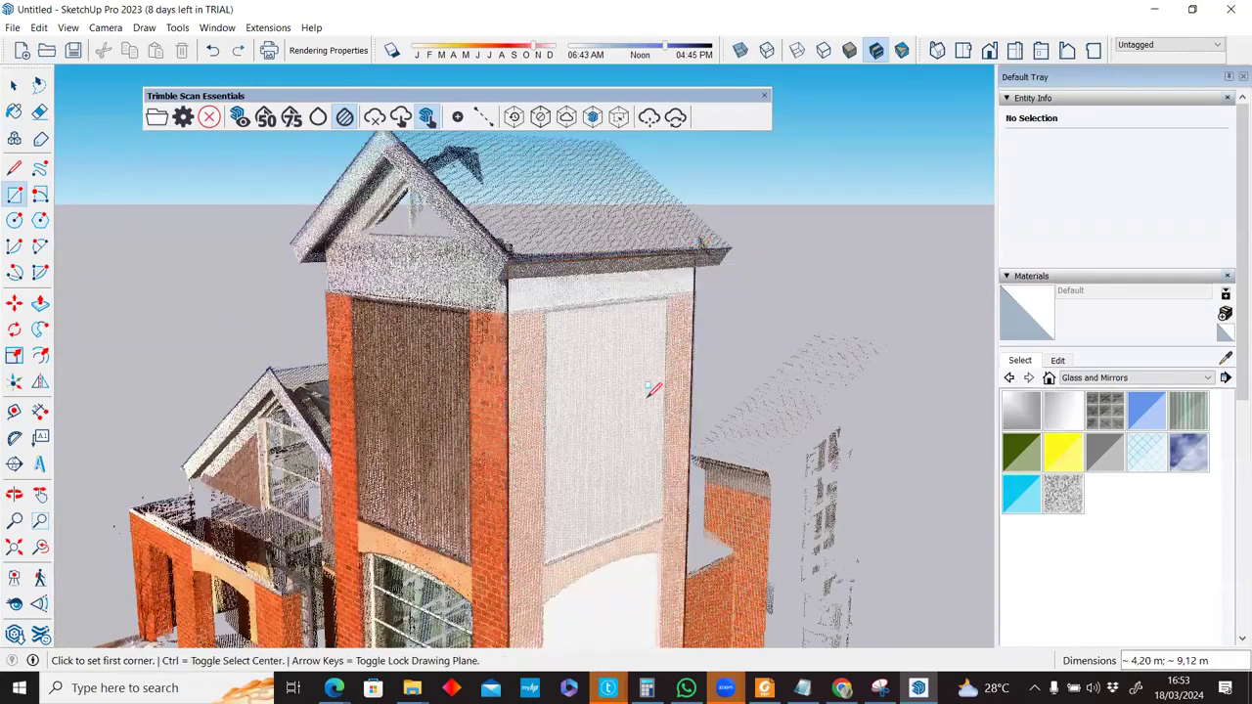
middle_drag(647, 396, 968, 447)
middle_drag(438, 452, 612, 450)
scroll(642, 481, down, 4)
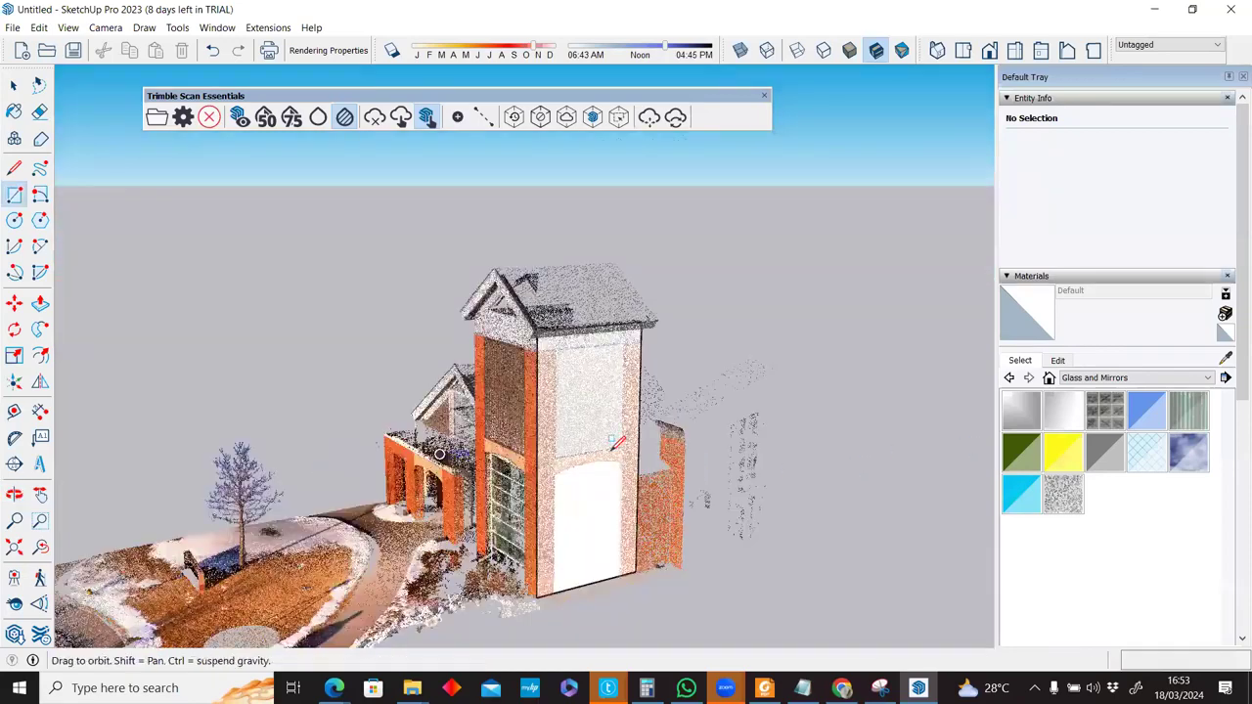
scroll(616, 444, up, 3)
scroll(612, 453, up, 3)
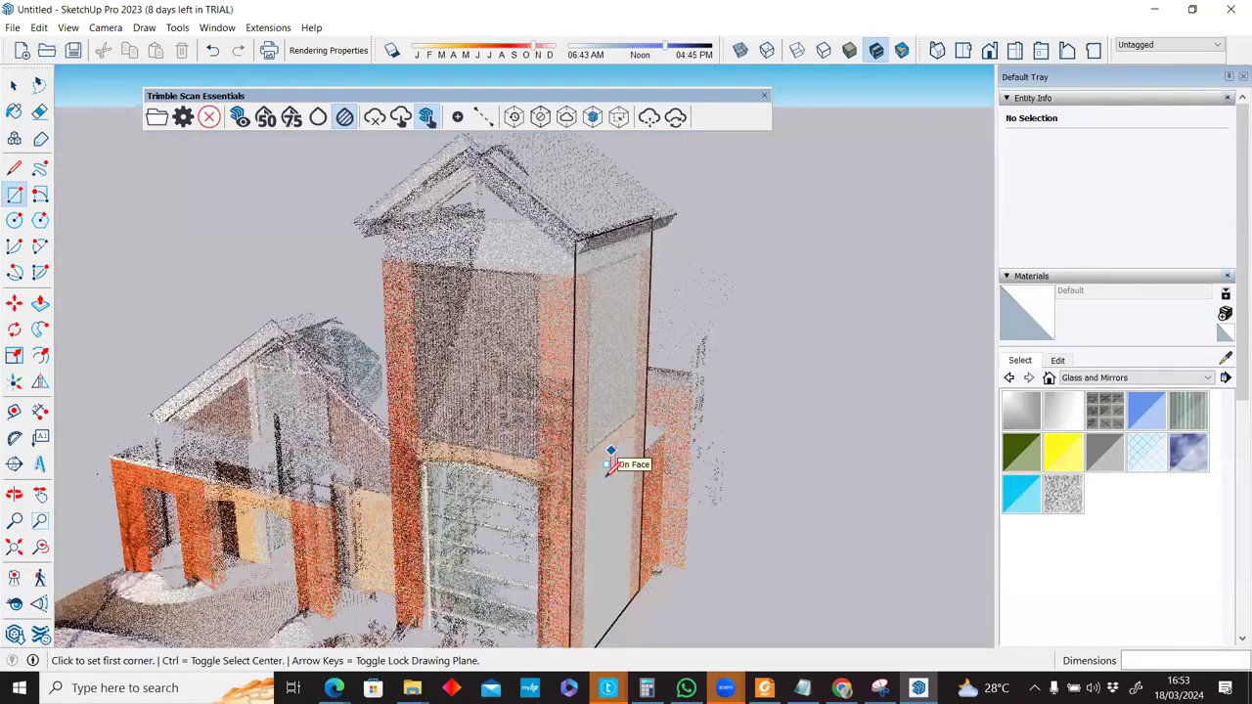
Start extruding the tower side face, cancel it, and delete the selected wall face.
key(p)
click(607, 484)
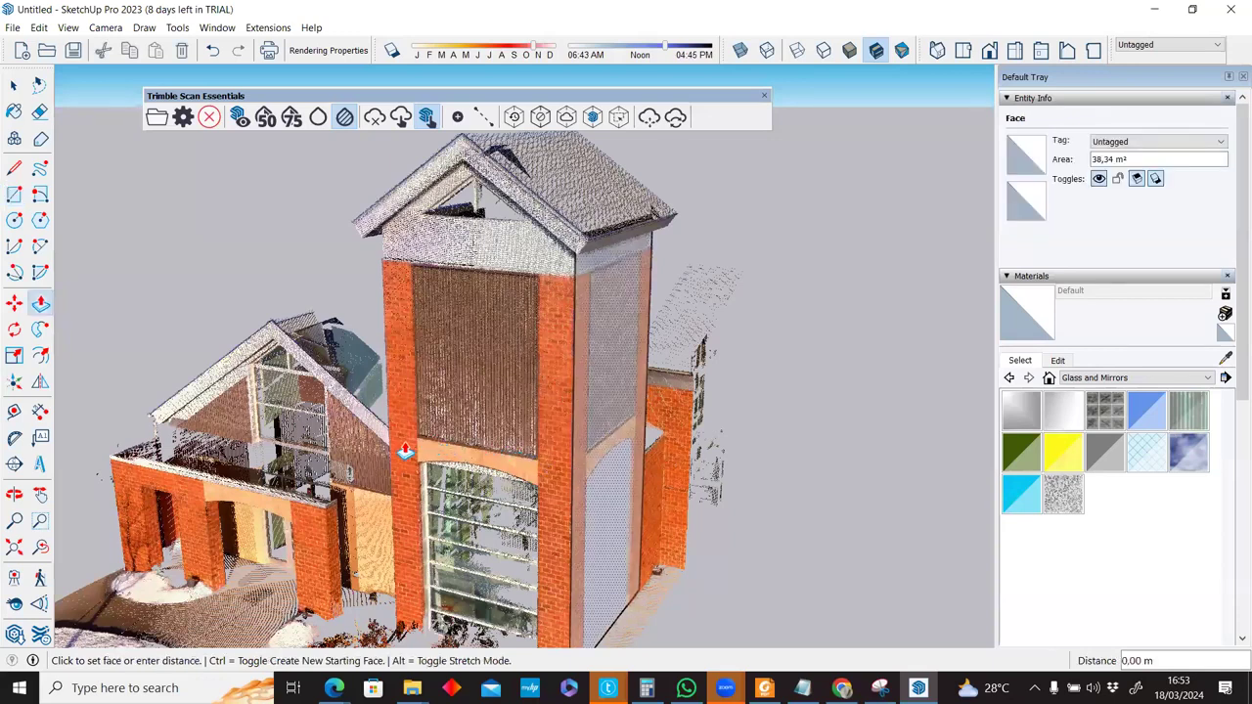
click(391, 452)
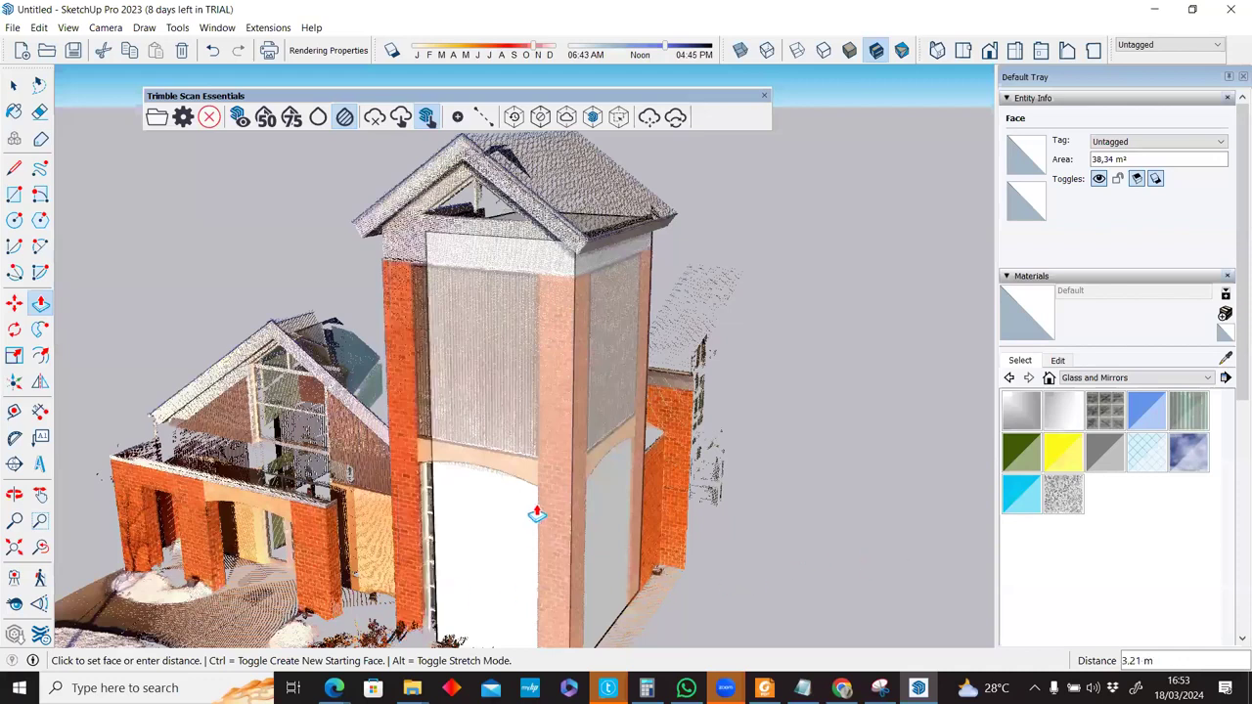
middle_drag(606, 448, 629, 394)
key(Escape)
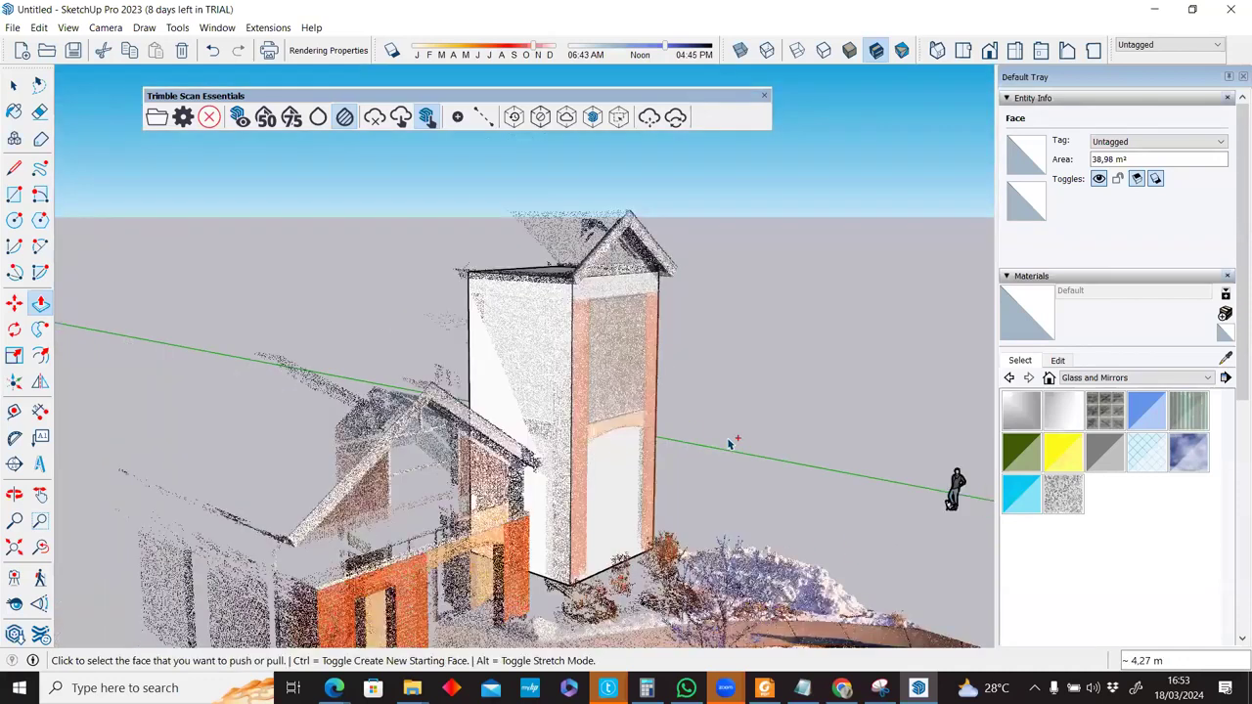
key(space)
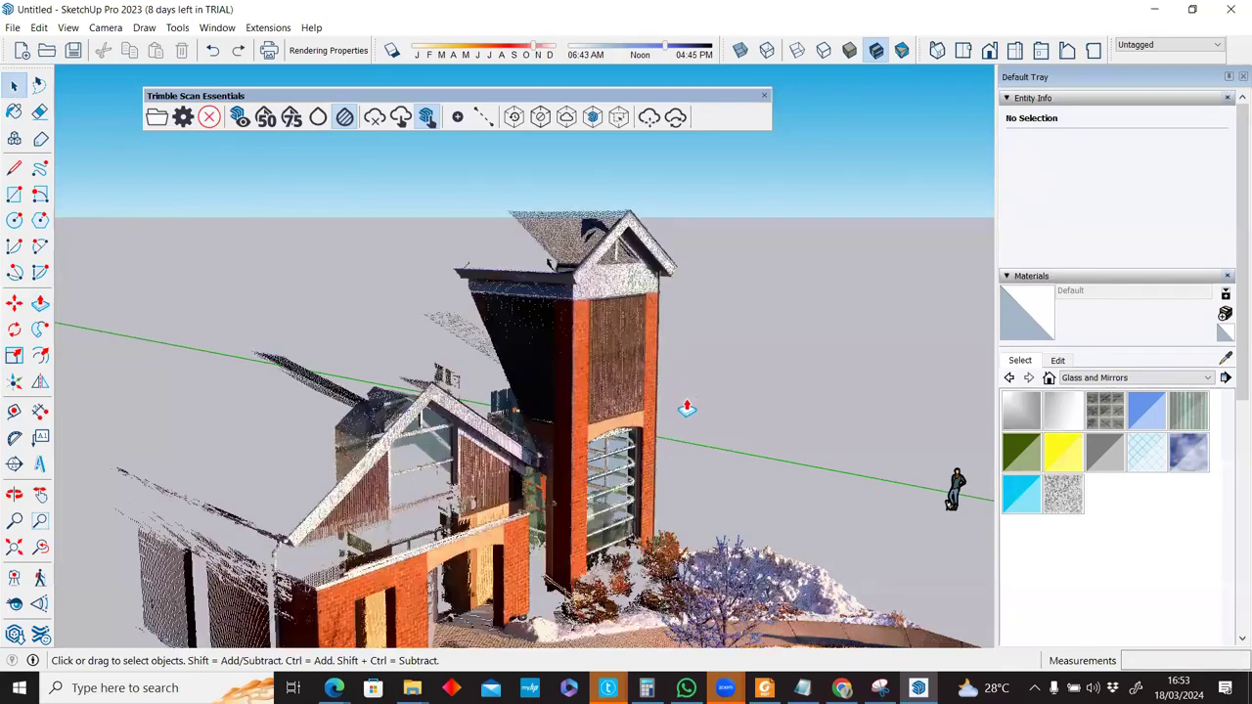
middle_drag(685, 409, 674, 411)
key(p)
key(space)
click(595, 417)
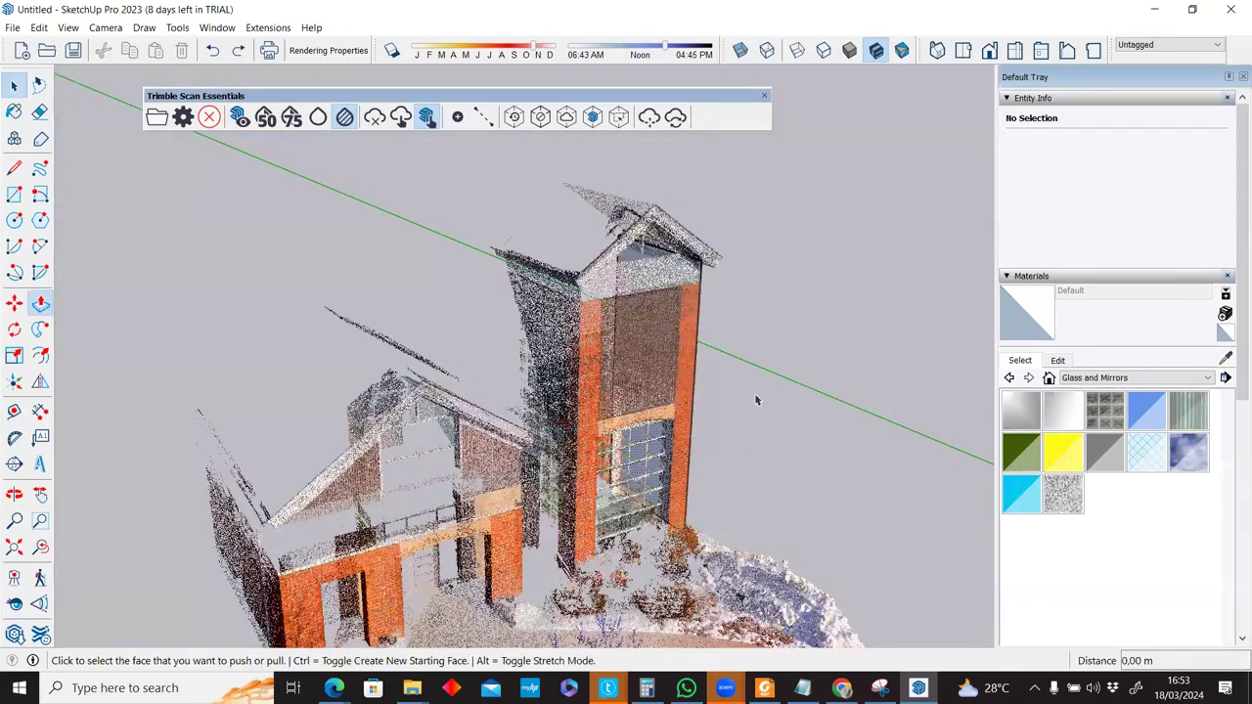
key(Delete)
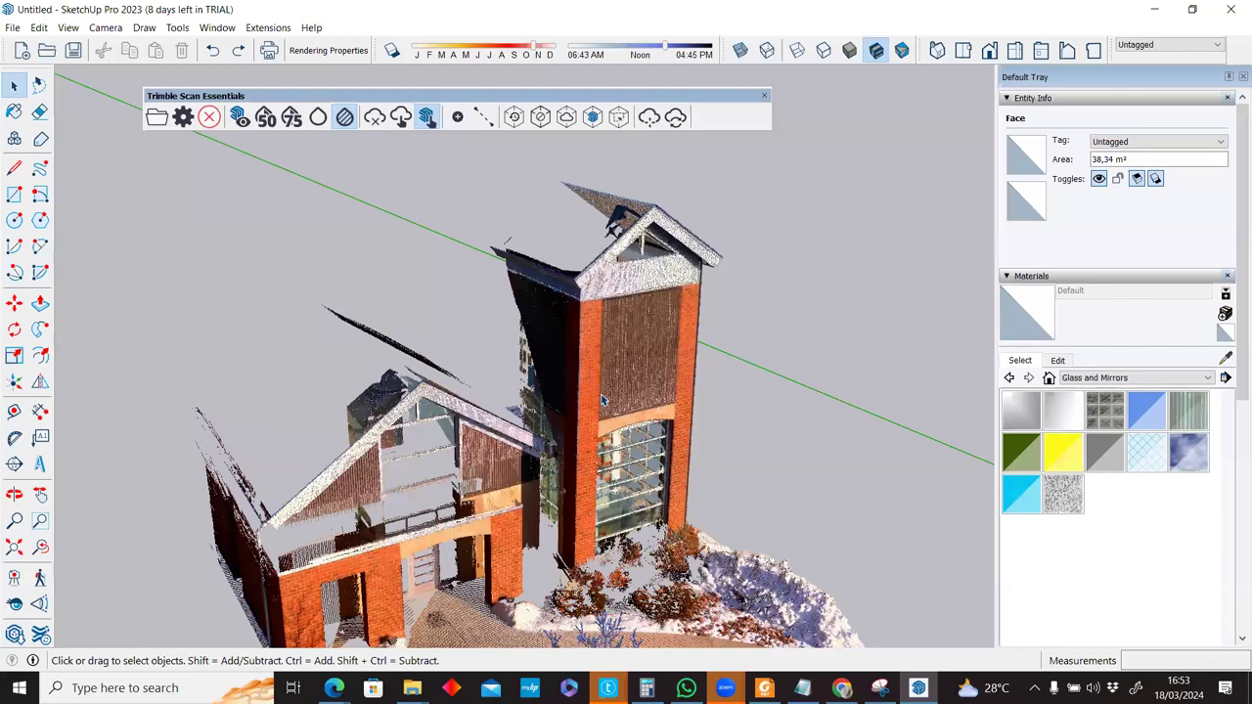
middle_drag(601, 399, 516, 350)
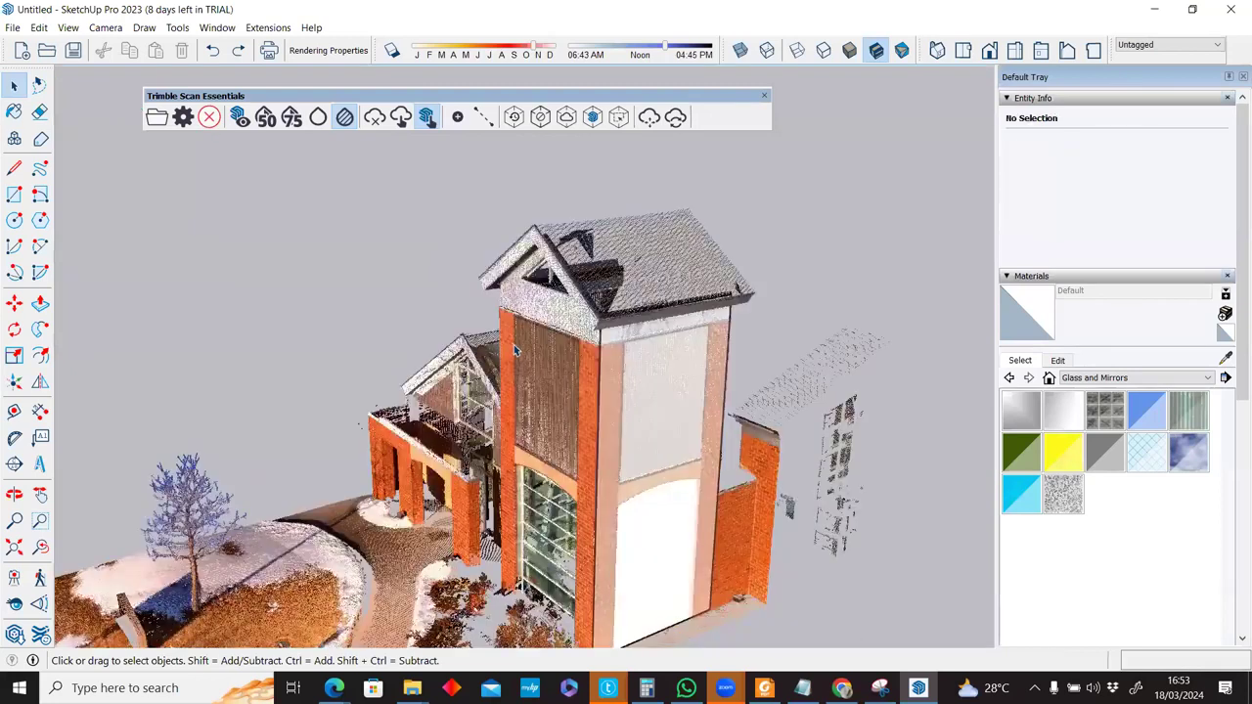
Set point cloud blending to 50% and push the tower face about 4.26 m into a box.
click(291, 119)
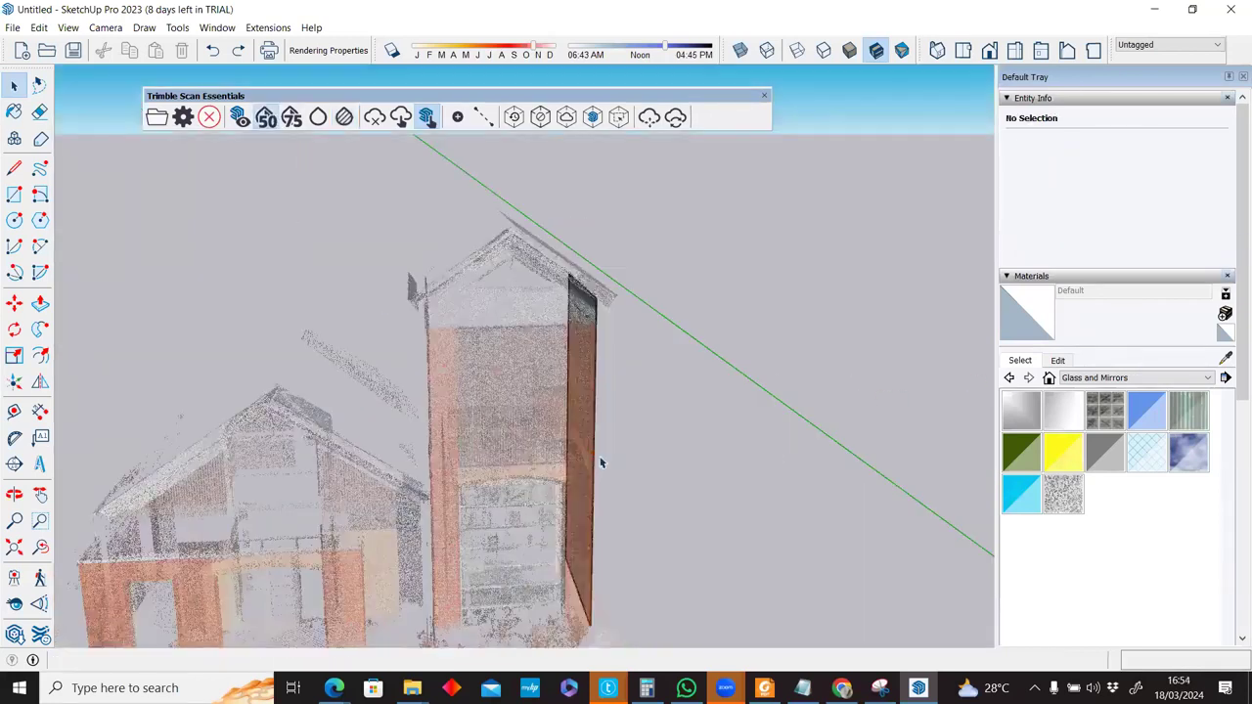
middle_drag(602, 463, 594, 501)
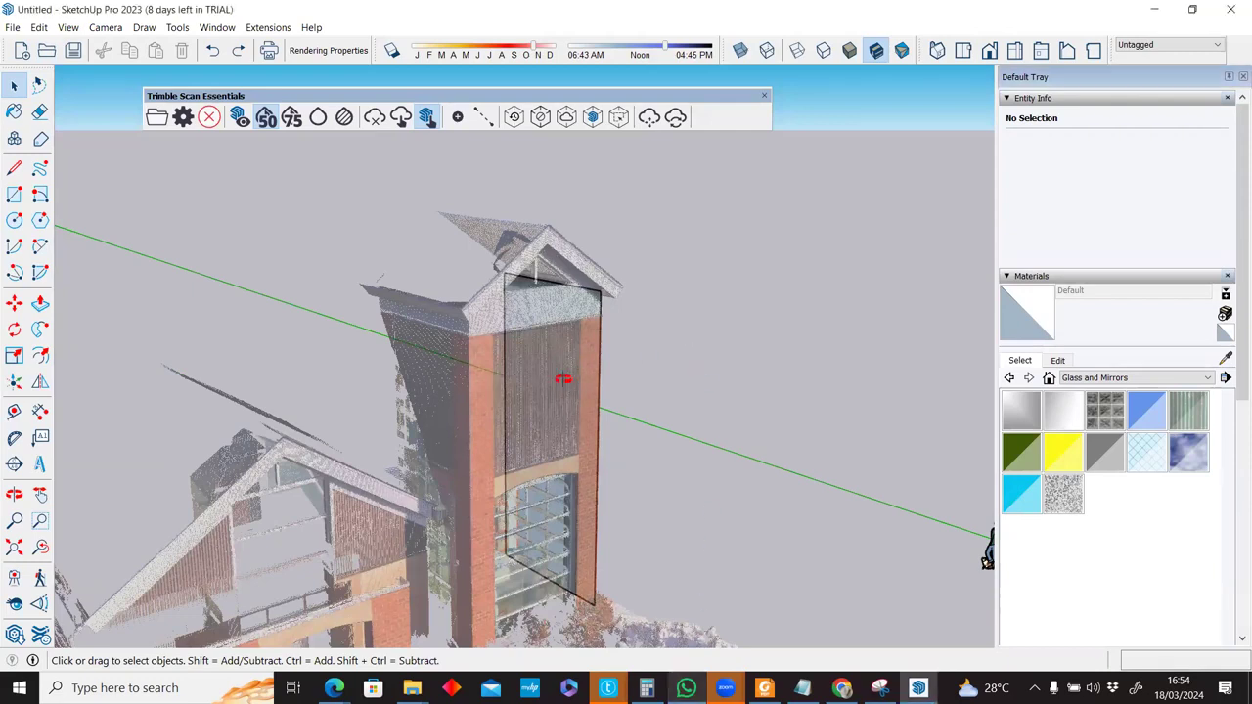
key(p)
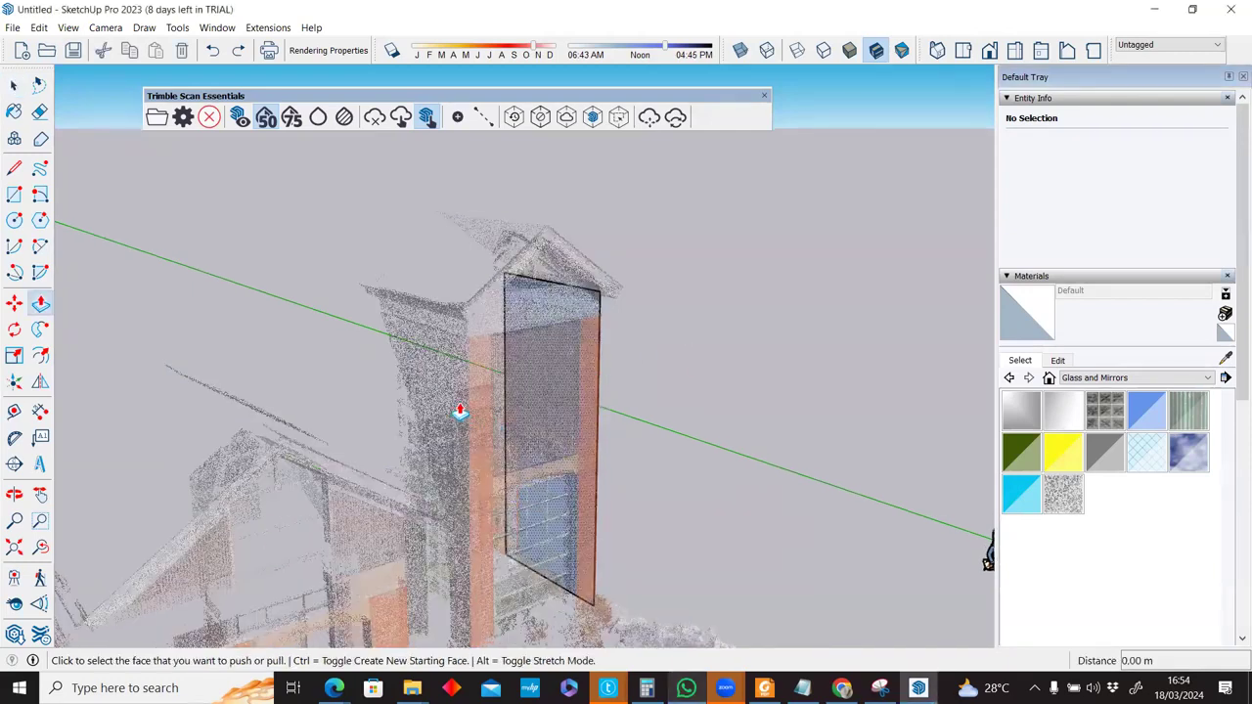
click(460, 399)
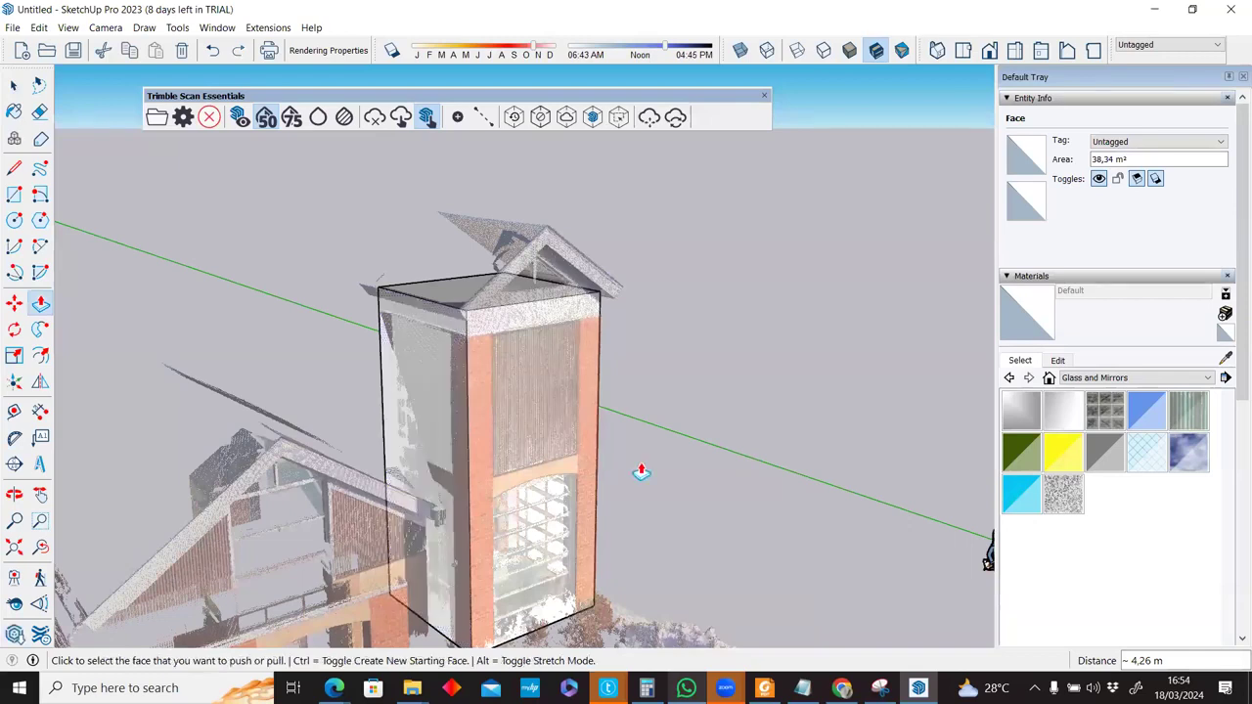
scroll(548, 367, down, 3)
middle_drag(307, 392, 403, 369)
scroll(404, 369, up, 3)
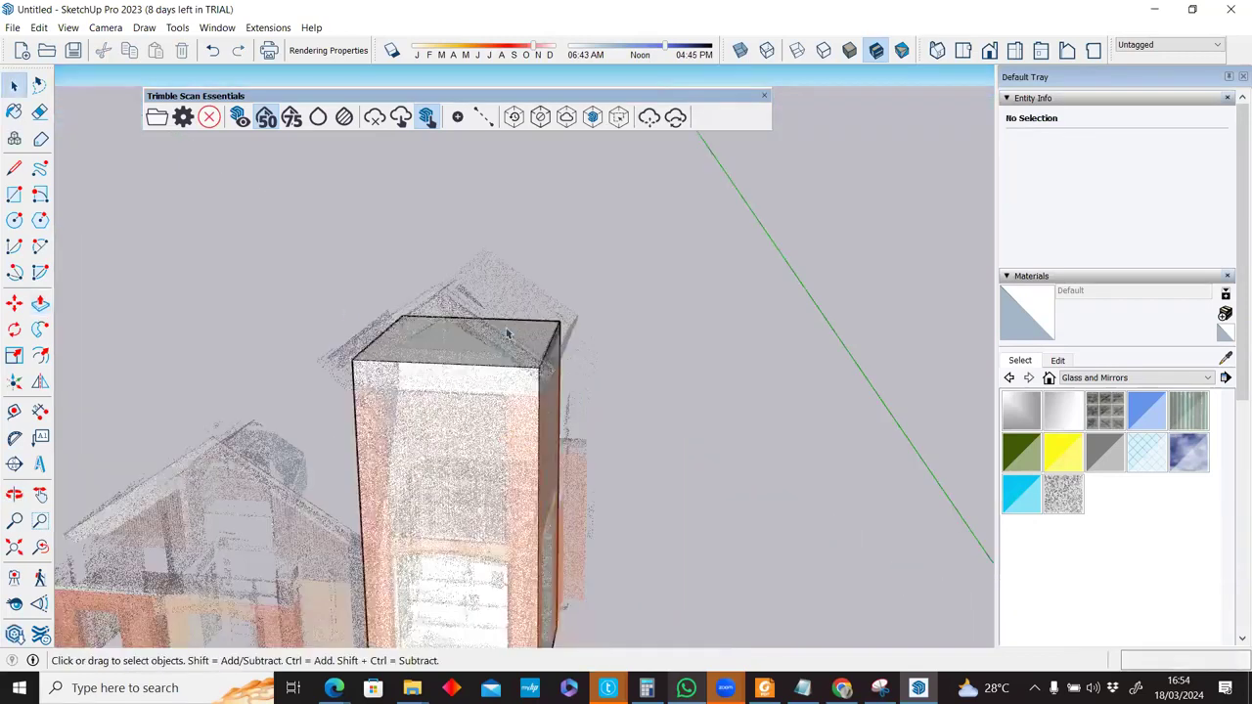
scroll(510, 334, up, 2)
middle_drag(479, 354, 418, 375)
scroll(417, 376, up, 2)
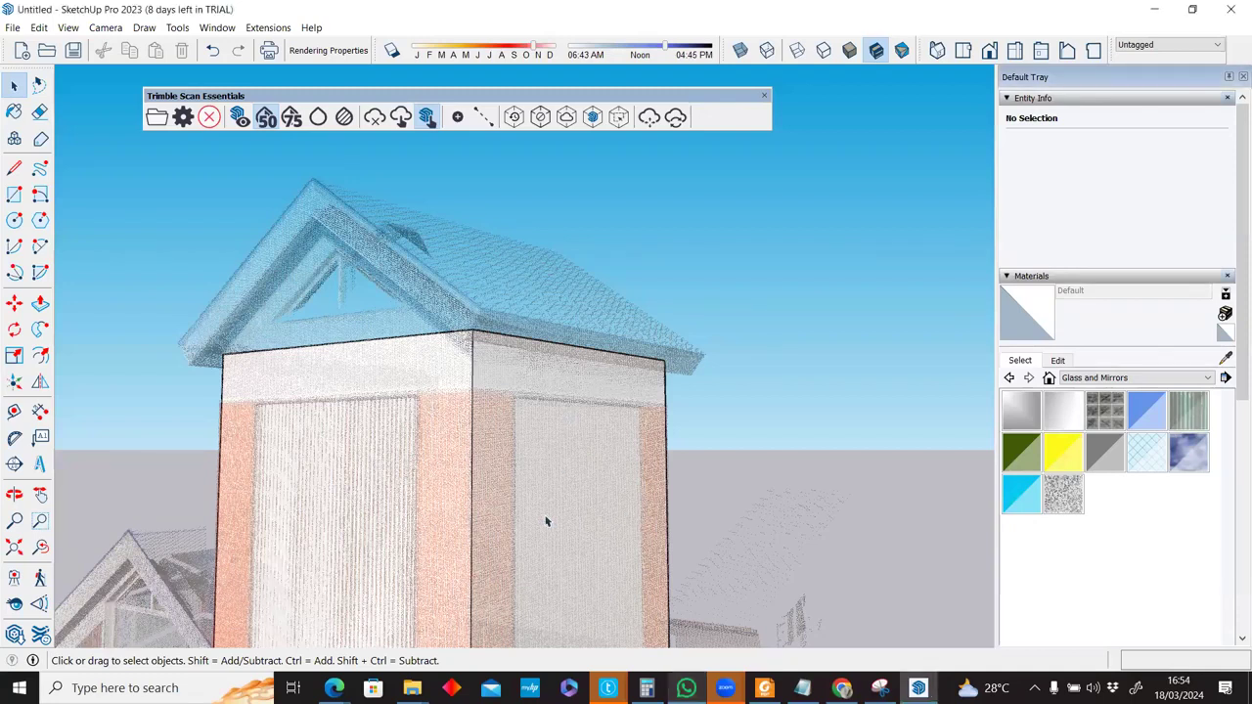
scroll(548, 524, down, 3)
mouse_move(552, 530)
shift+middle_down()
mouse_move(558, 351)
mouse_move(563, 416)
shift+middle_up()
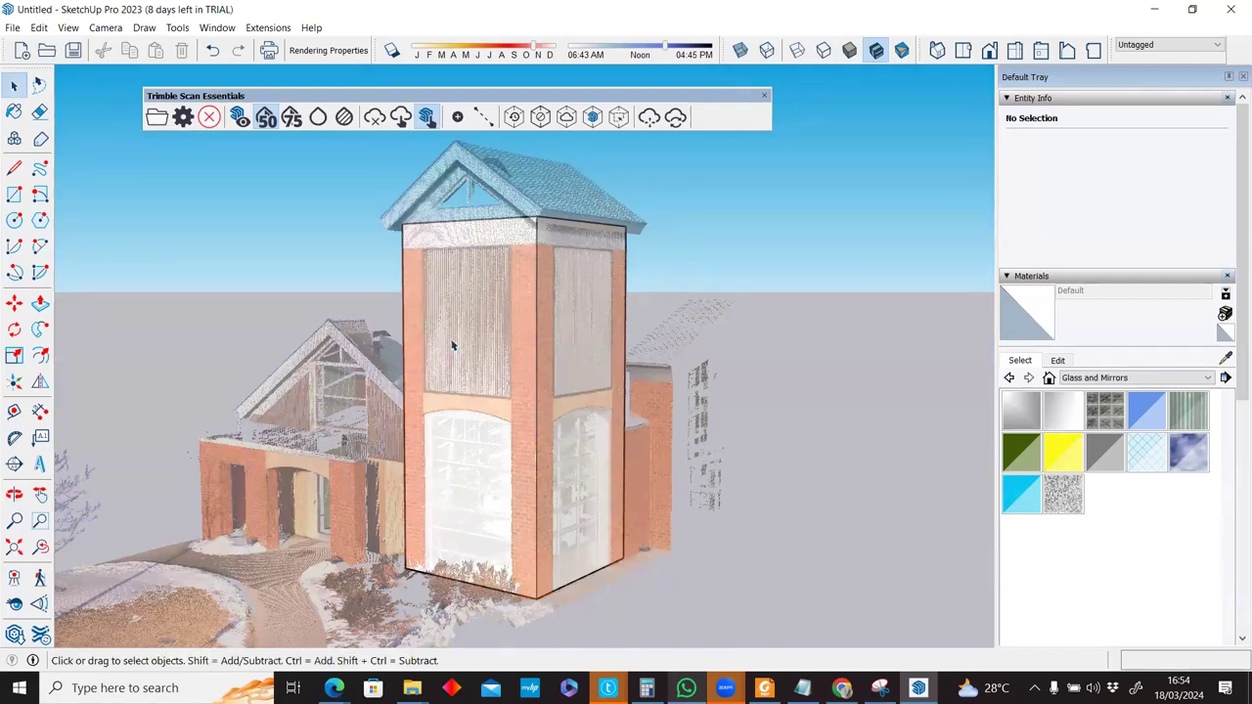
middle_drag(501, 251, 512, 224)
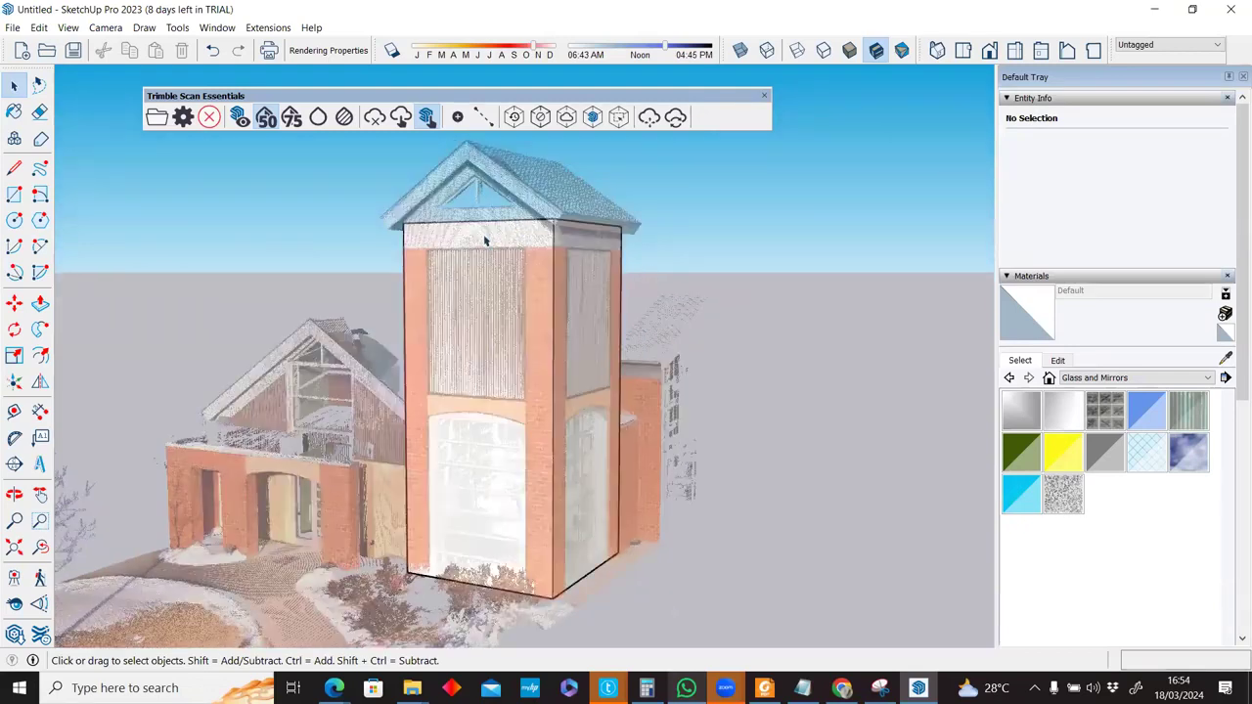
key(l)
scroll(481, 234, up, 2)
scroll(481, 235, up, 1)
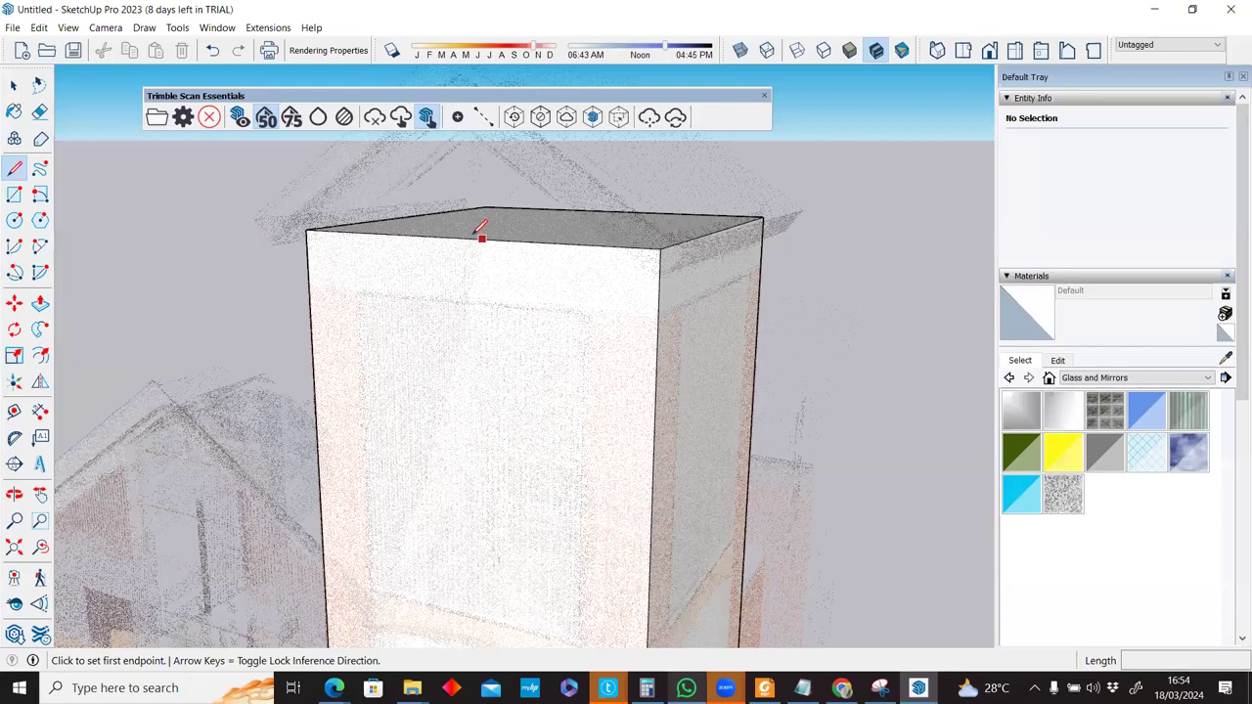
Draw the gable triangle: a vertical line to the roof apex, then a line to the right corner.
click(482, 235)
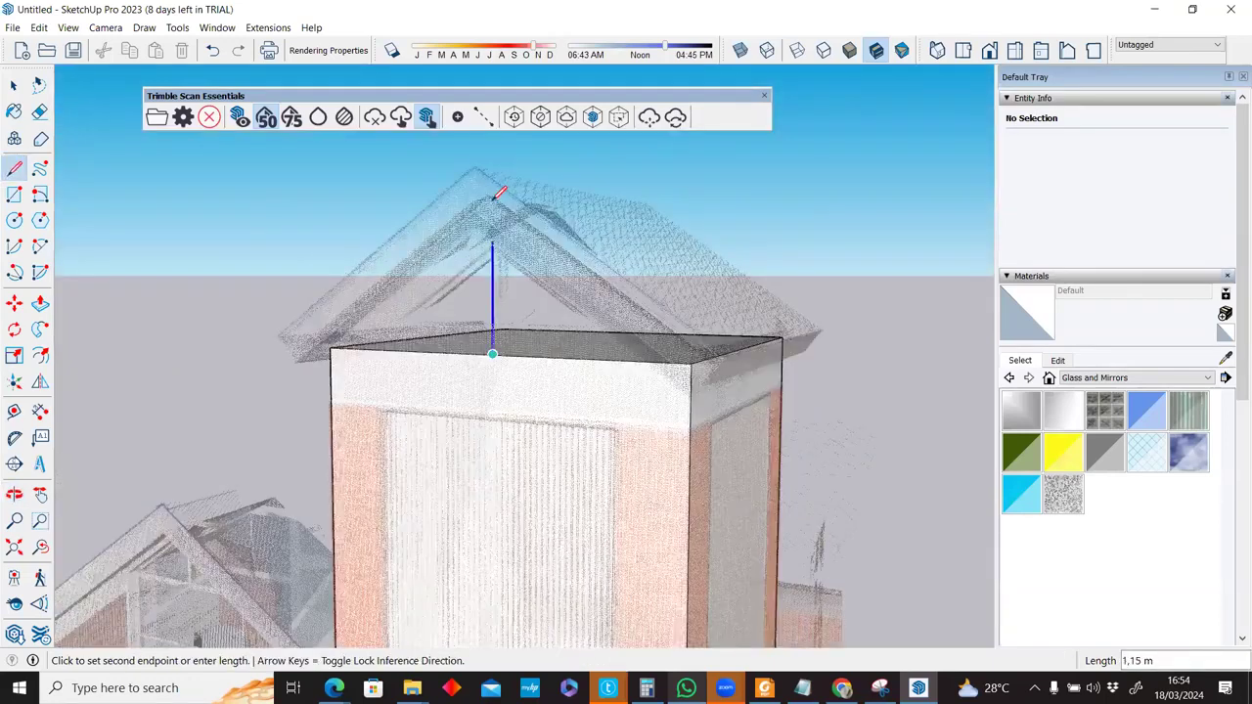
click(493, 196)
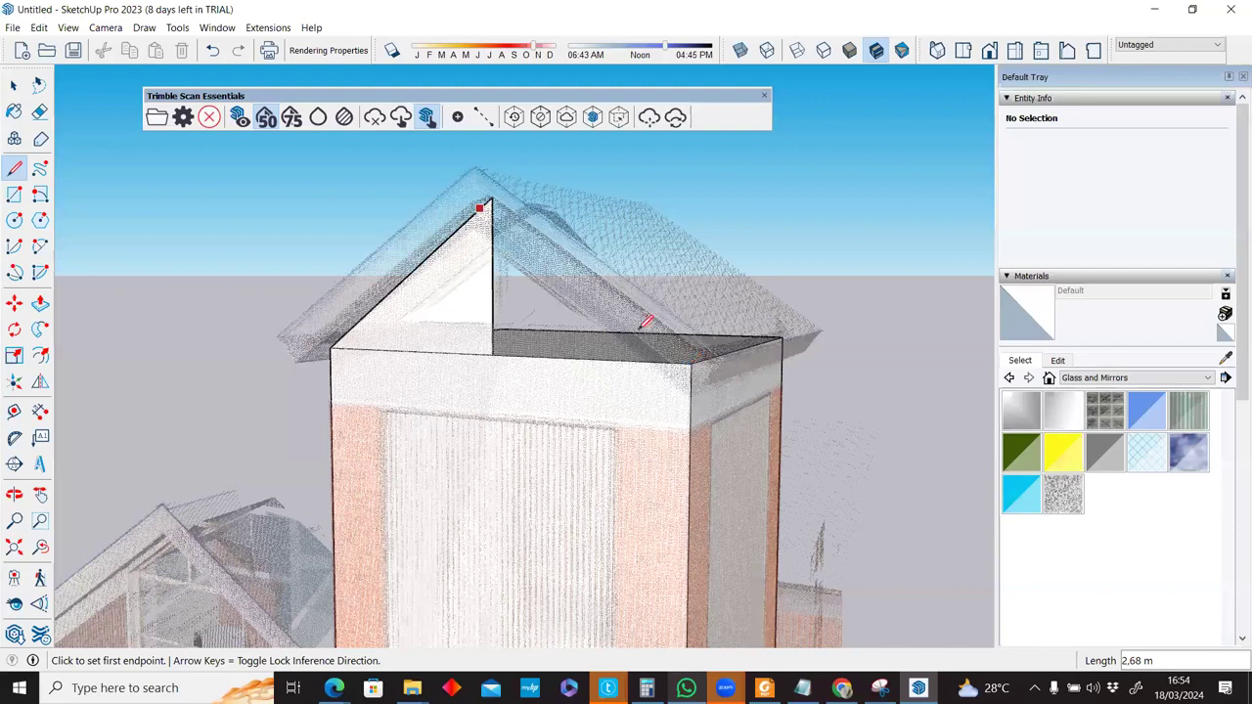
click(690, 363)
Push the gable face about 4.20 m to the tower box's far corner and check it from ground level.
key(e)
middle_drag(507, 330, 503, 335)
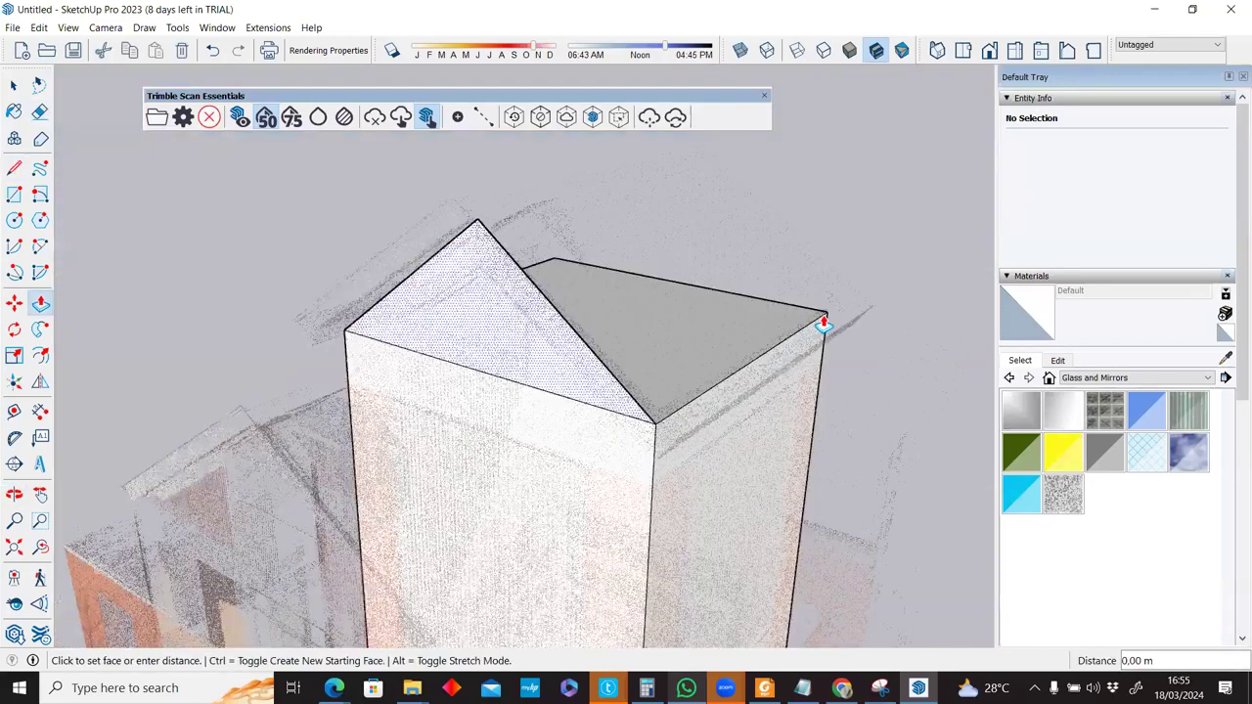
click(825, 323)
middle_drag(798, 379, 799, 380)
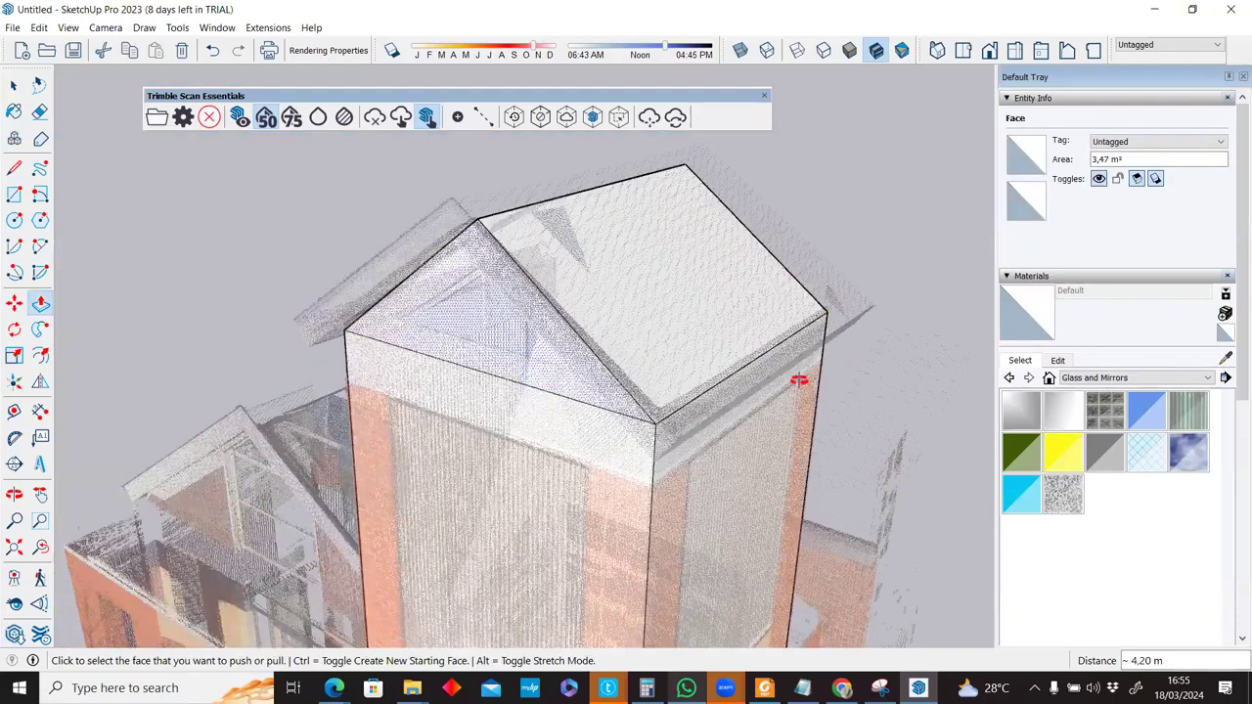
middle_drag(713, 352, 594, 349)
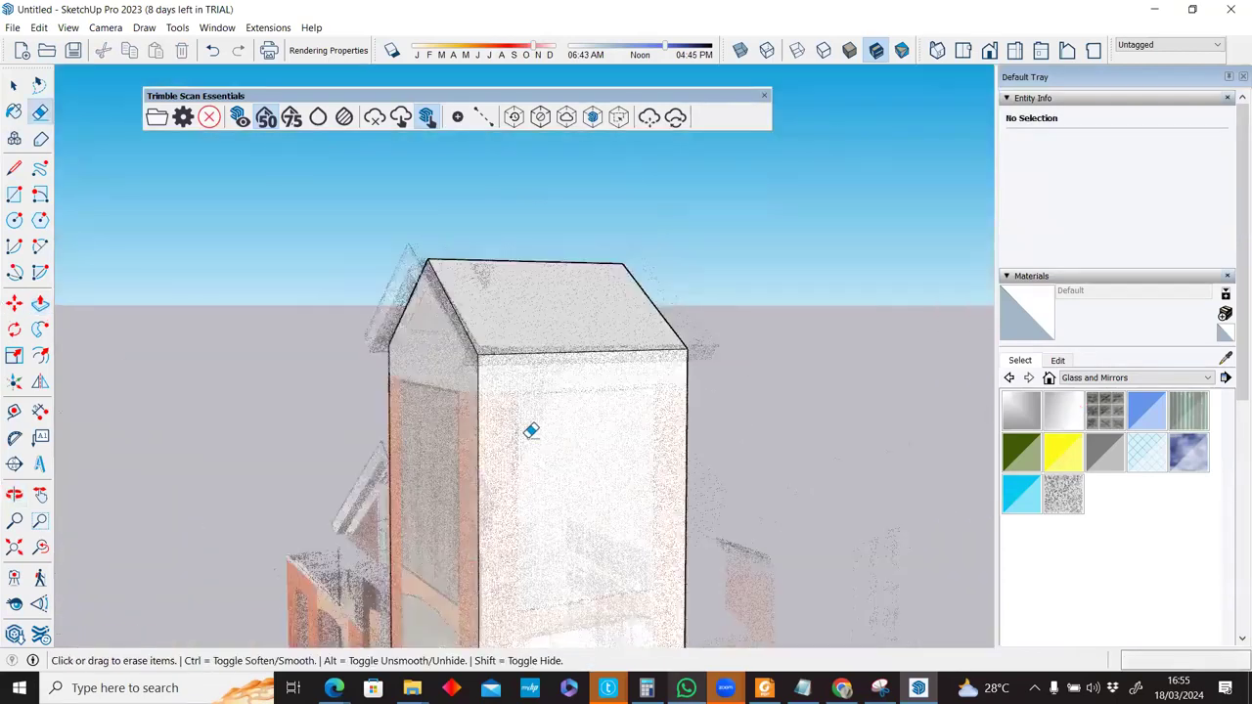
middle_drag(631, 422, 531, 427)
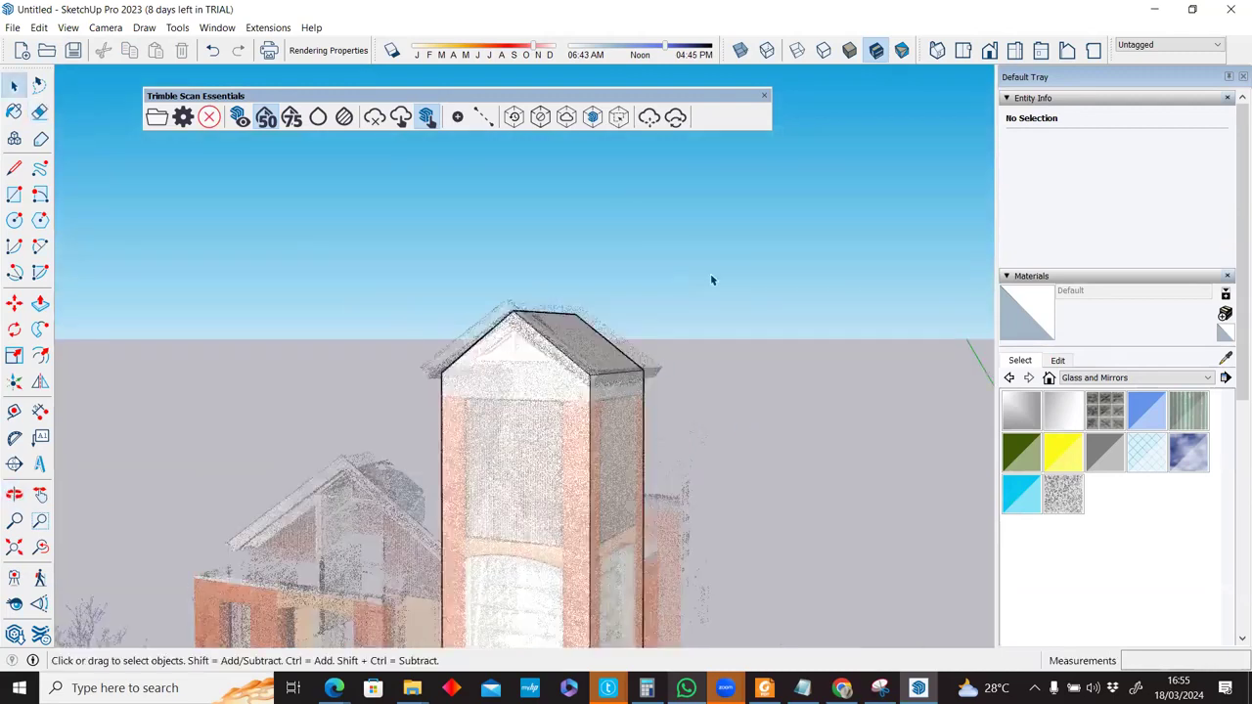
scroll(710, 281, up, 3)
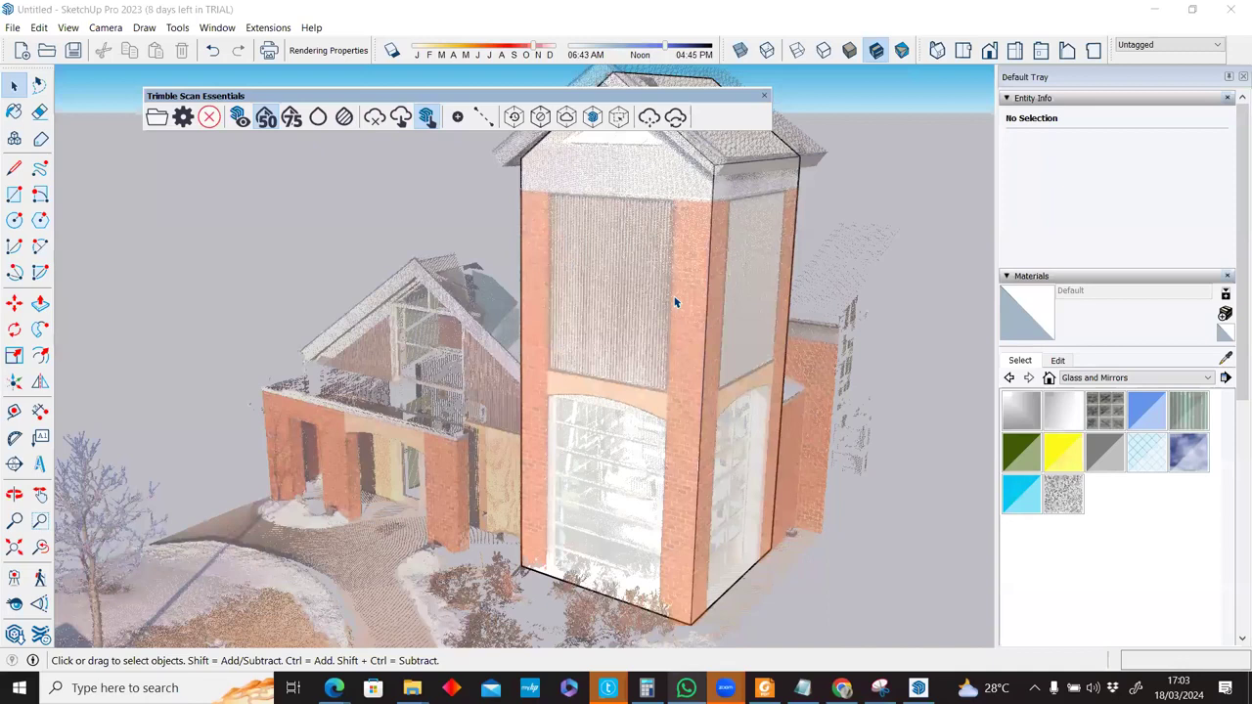
Triple-click to select the tower box with its roof, delete it, and orbit the view.
scroll(675, 303, down, 3)
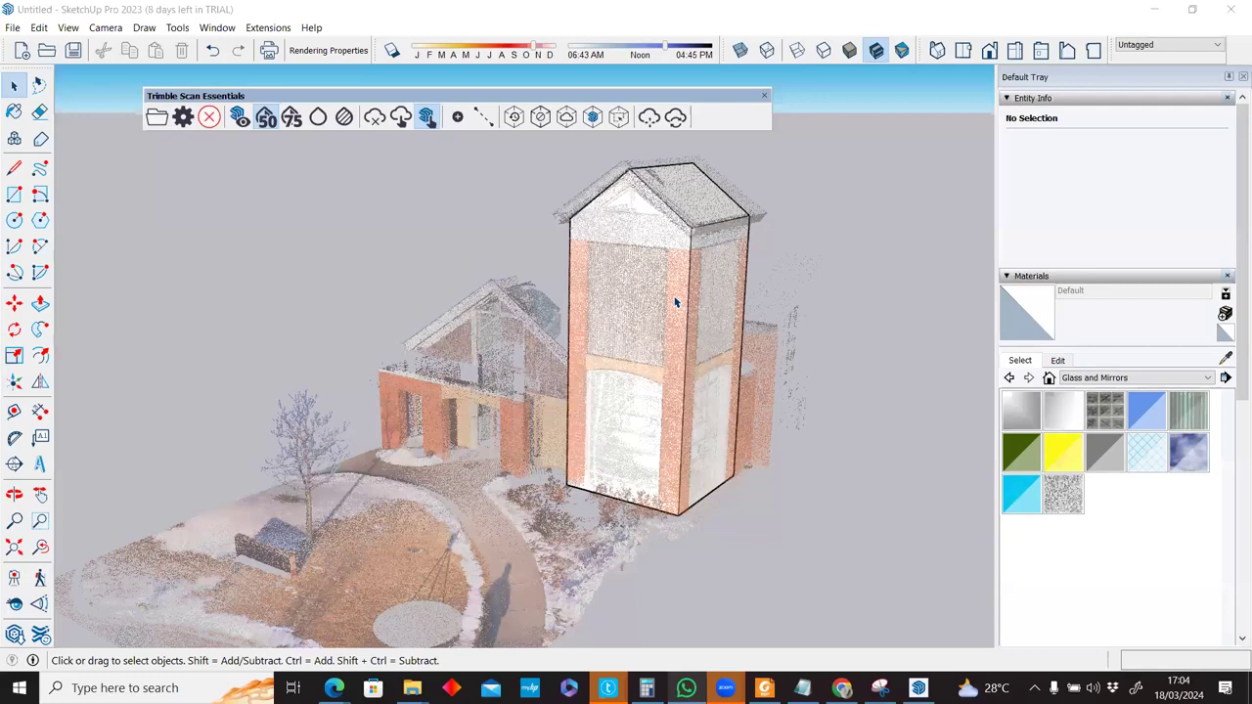
triple_click(674, 302)
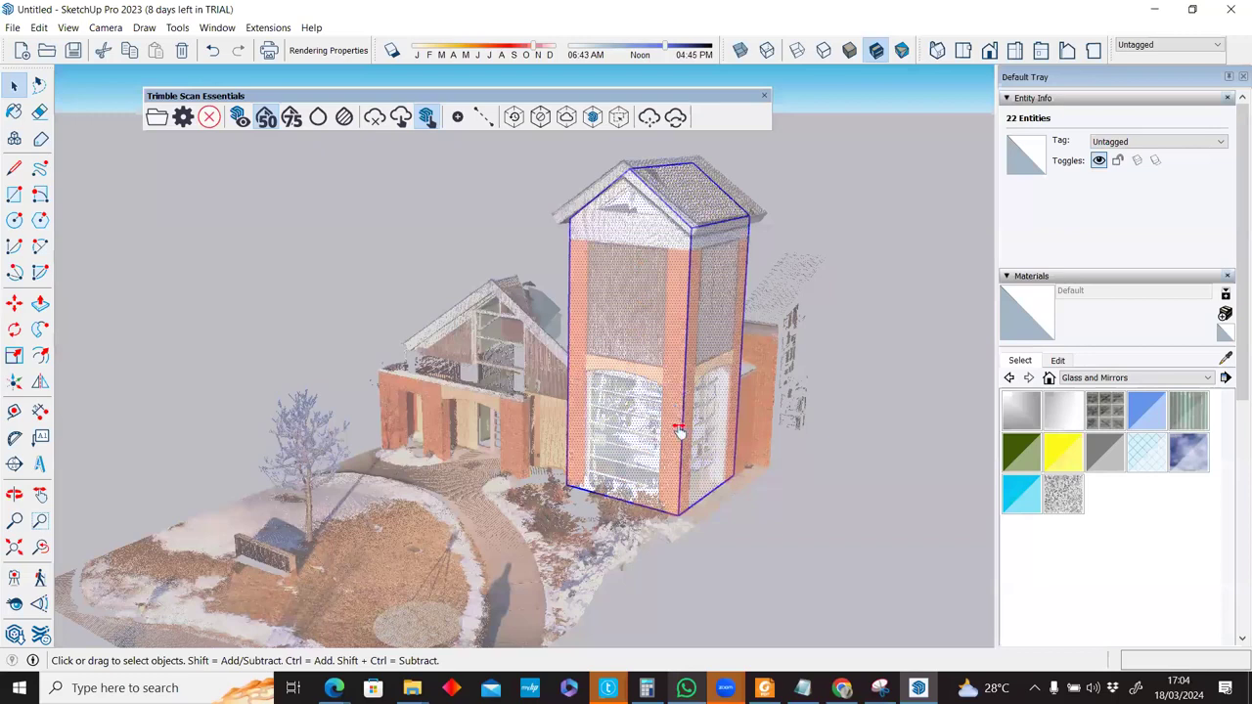
key(Delete)
middle_drag(671, 352, 657, 512)
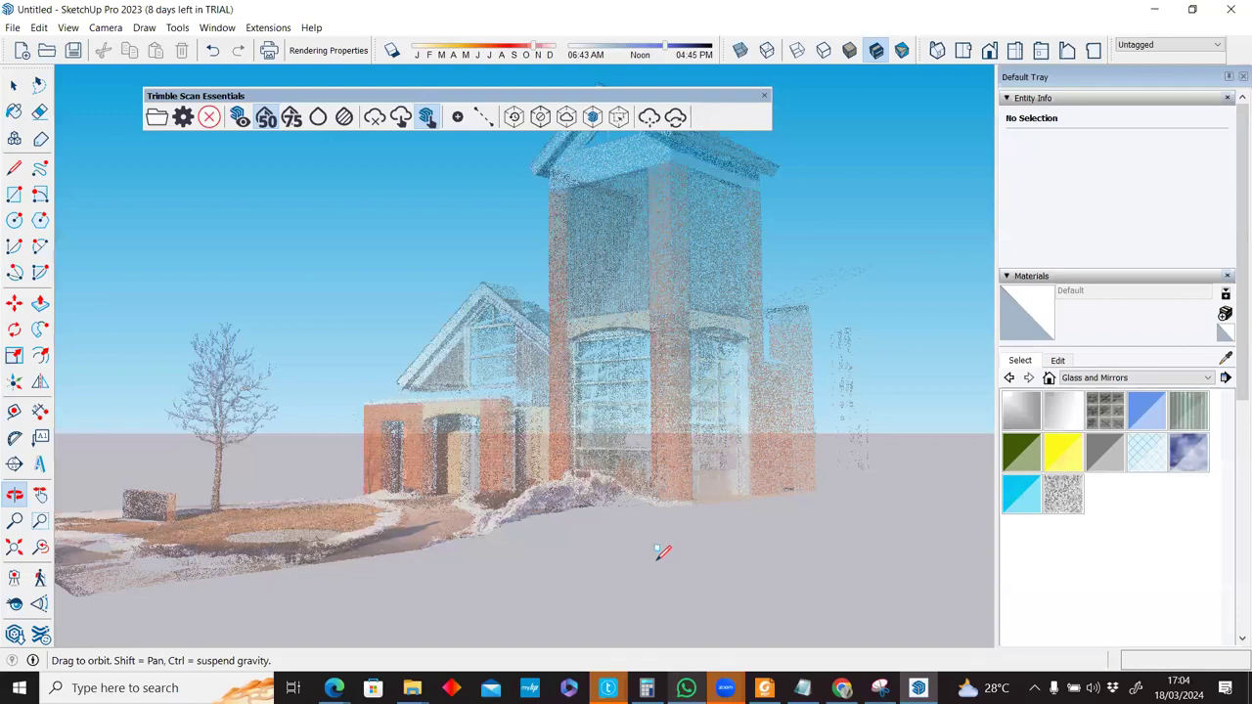
middle_drag(657, 562, 657, 556)
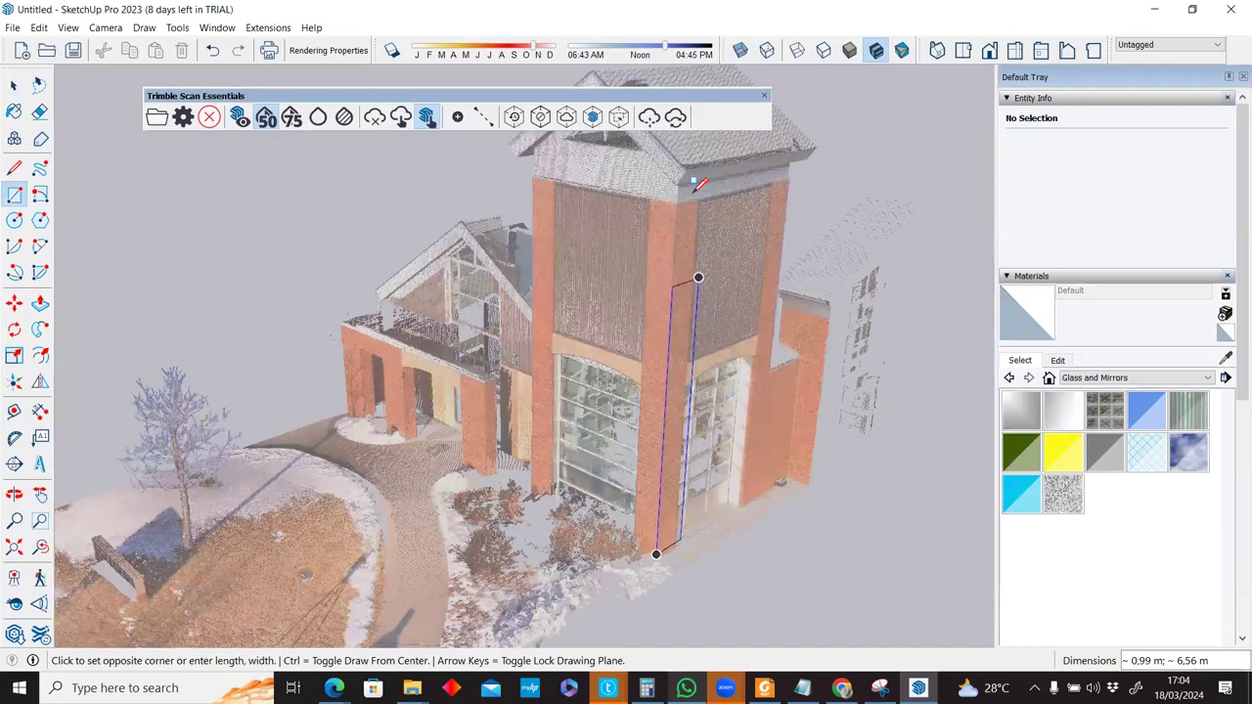
Finish the column rectangle at the pillar top, making a face about 0,76 m by 6,71 m.
scroll(699, 188, up, 2)
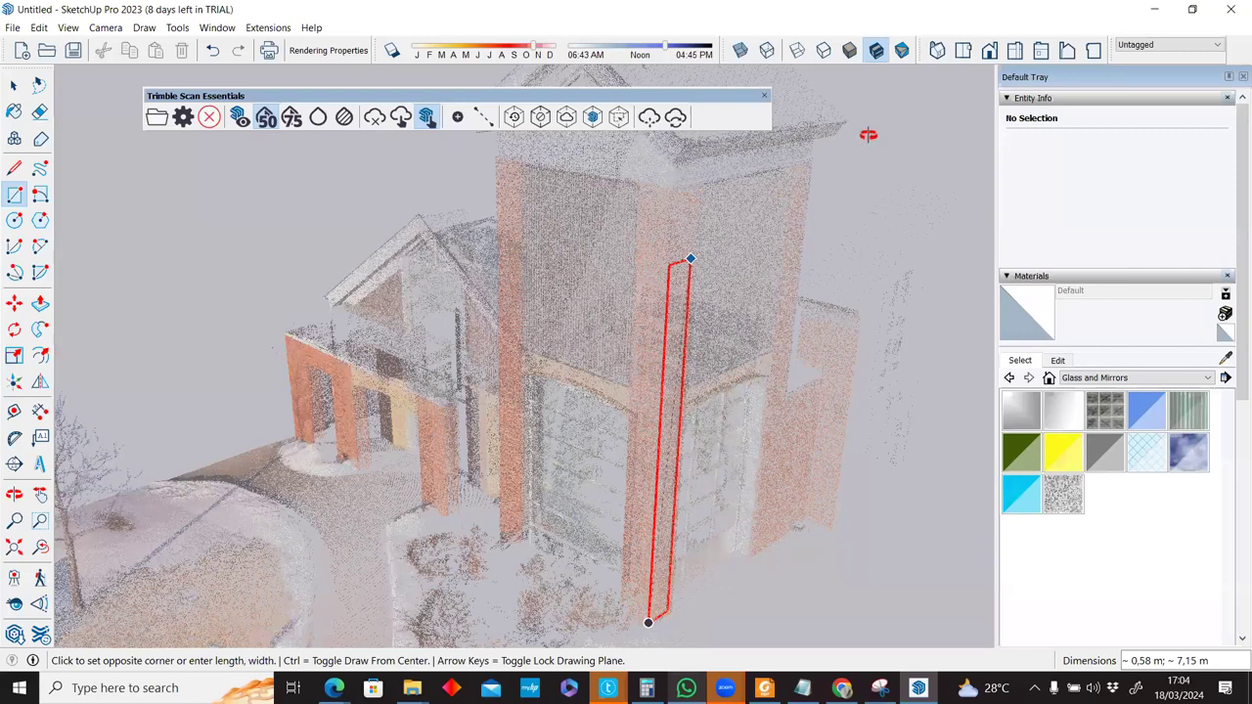
middle_drag(863, 134, 859, 132)
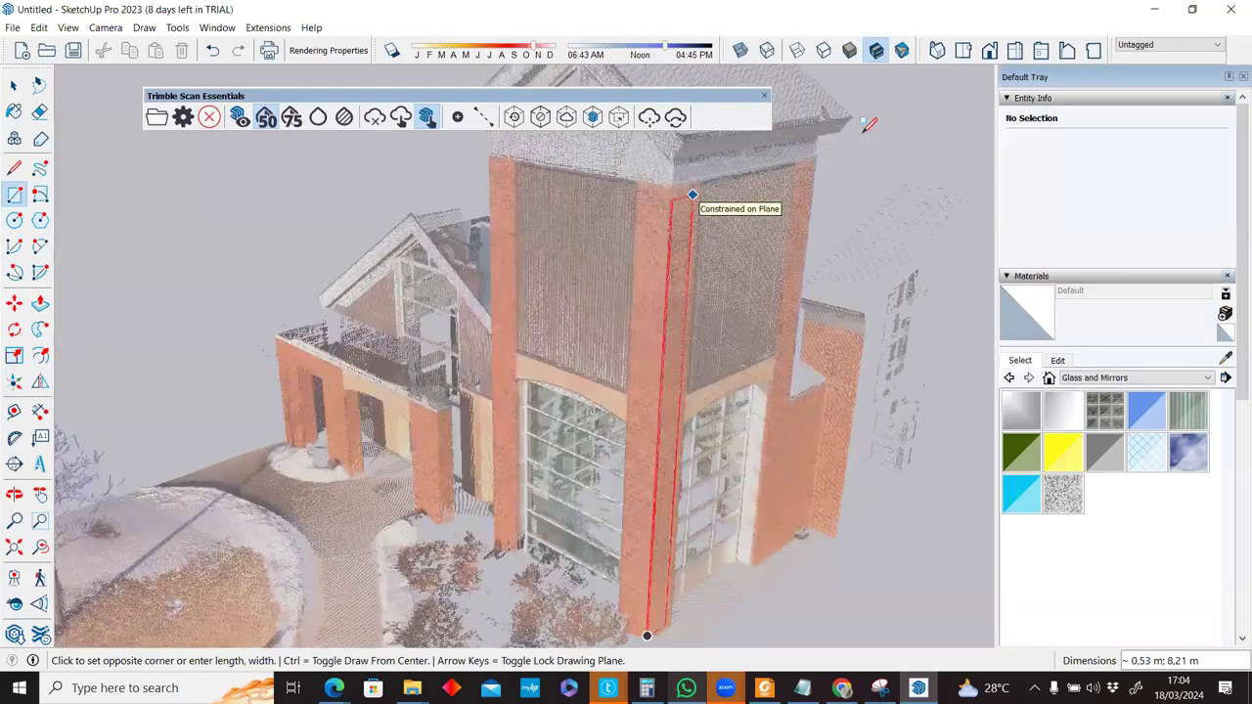
middle_drag(888, 163, 647, 238)
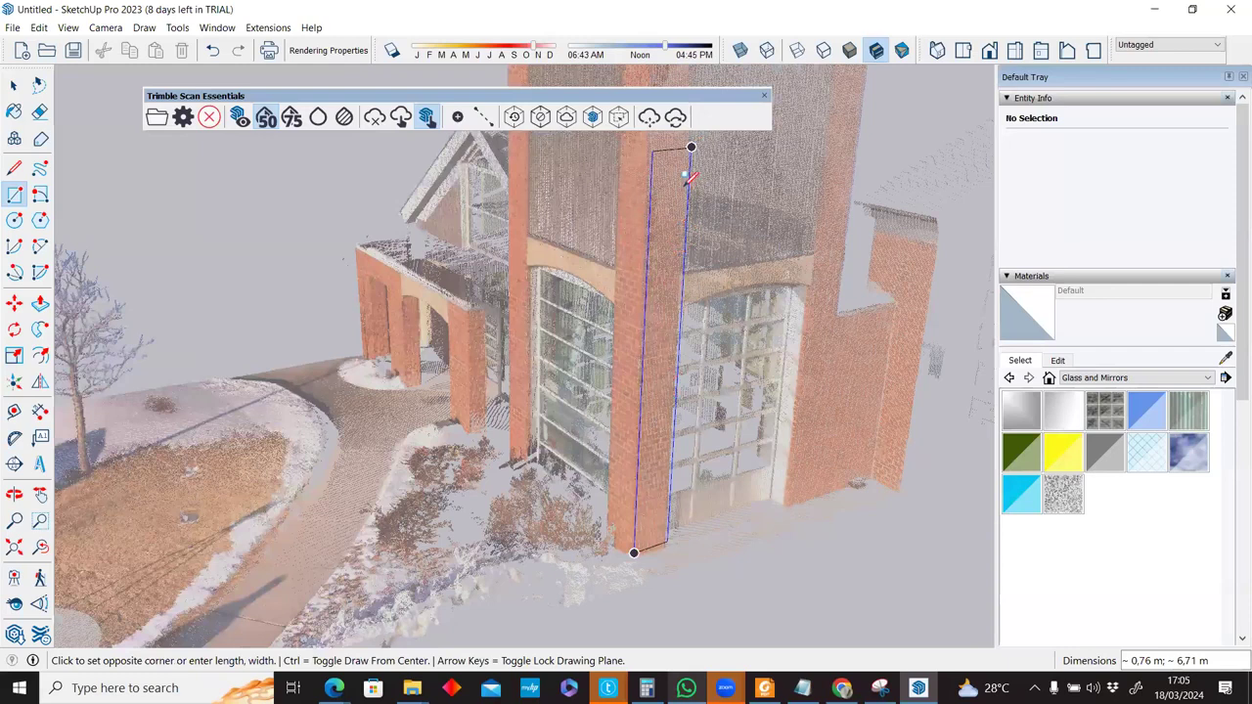
click(687, 179)
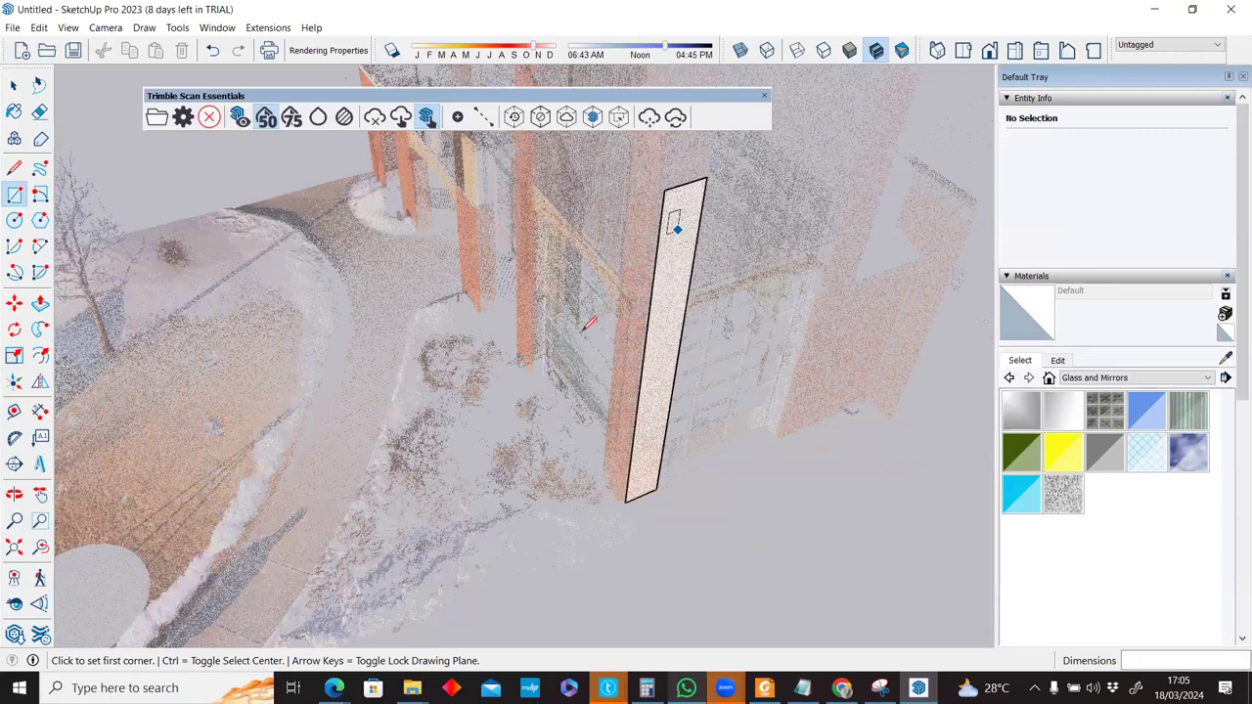
scroll(589, 322, up, 5)
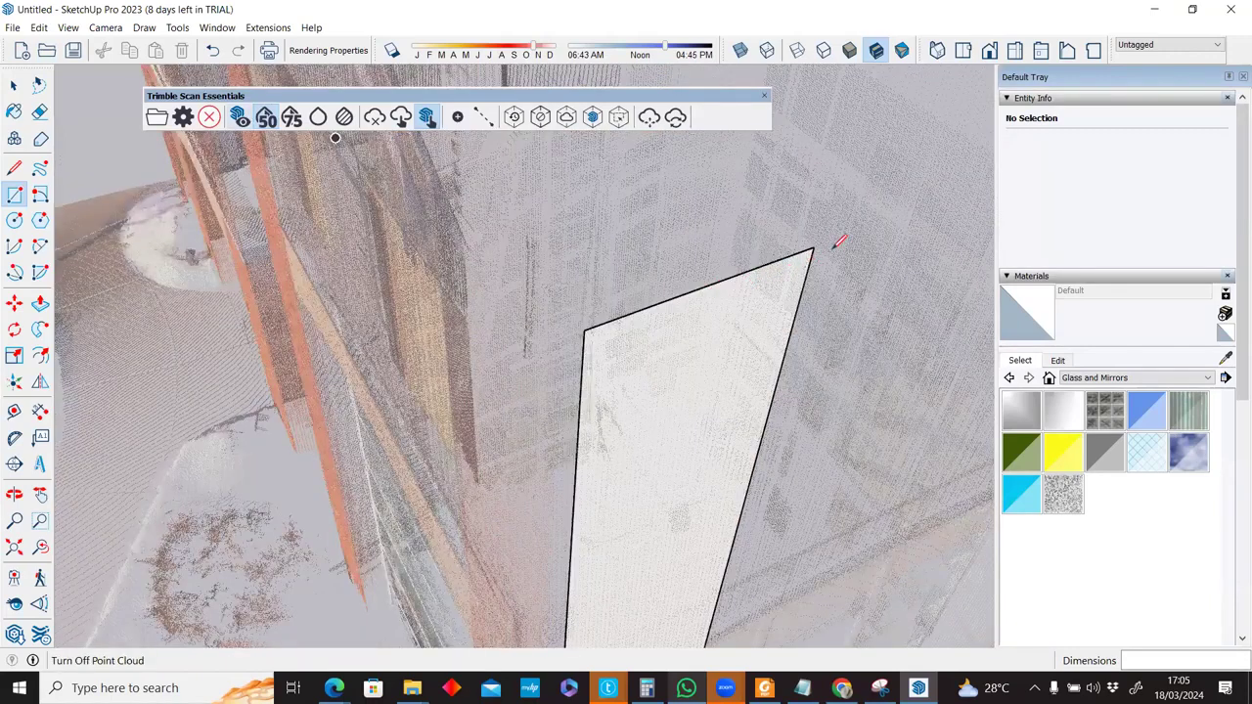
Hide the point cloud and orbit around the new pillar face to check its alignment.
key(l)
click(585, 330)
click(833, 246)
key(space)
scroll(815, 255, up, 3)
scroll(813, 256, down, 4)
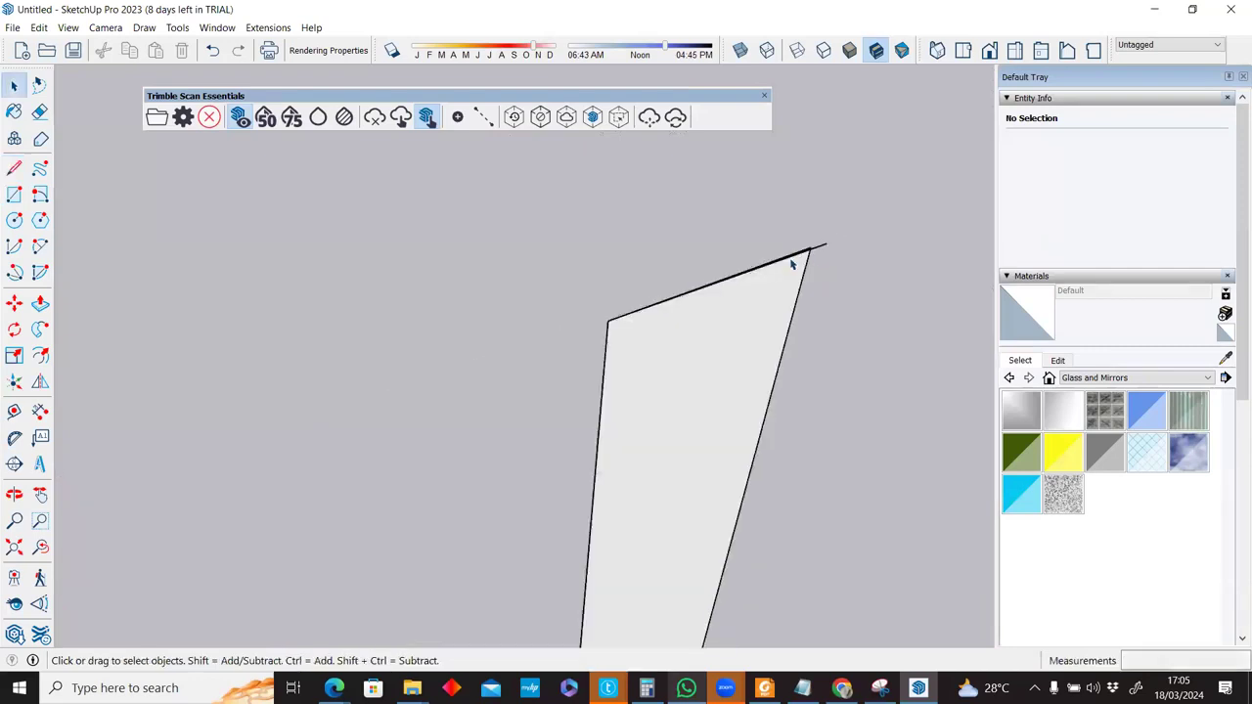
scroll(802, 262, up, 3)
middle_drag(812, 258, 805, 330)
scroll(802, 332, down, 3)
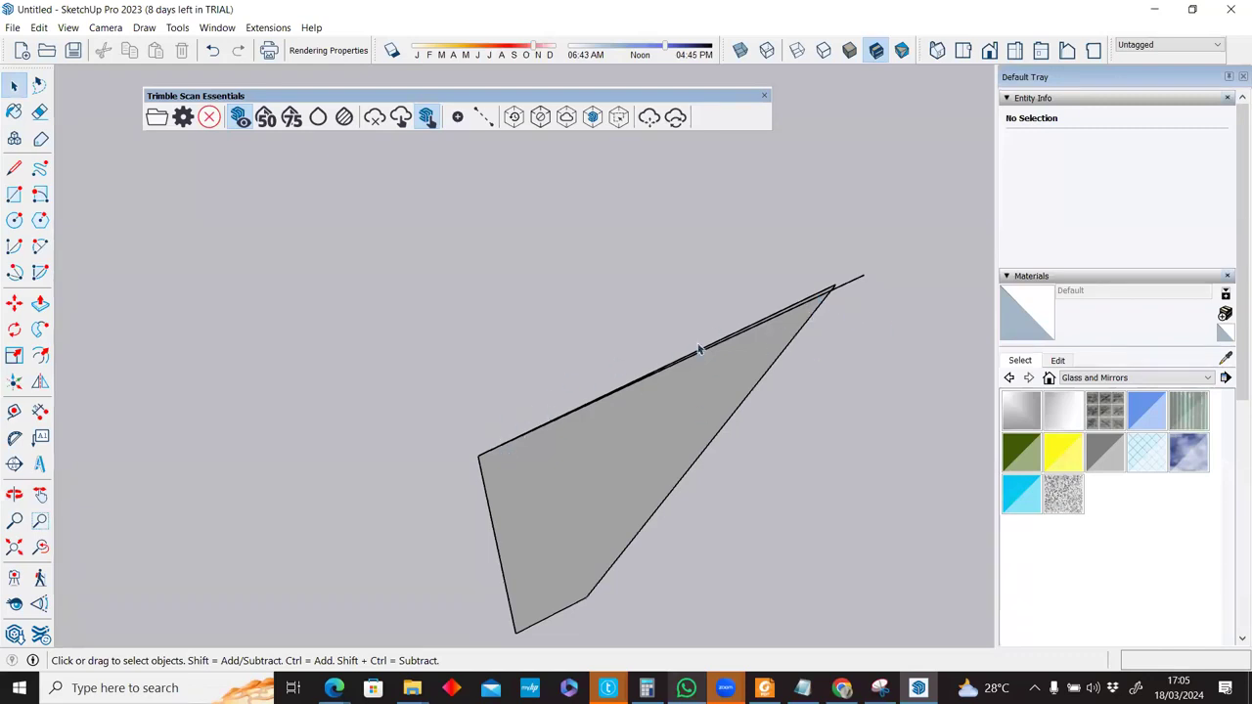
scroll(700, 349, down, 3)
scroll(688, 404, down, 1)
Restore point cloud blending at 50%, then select and delete the pillar face and its edges.
click(267, 119)
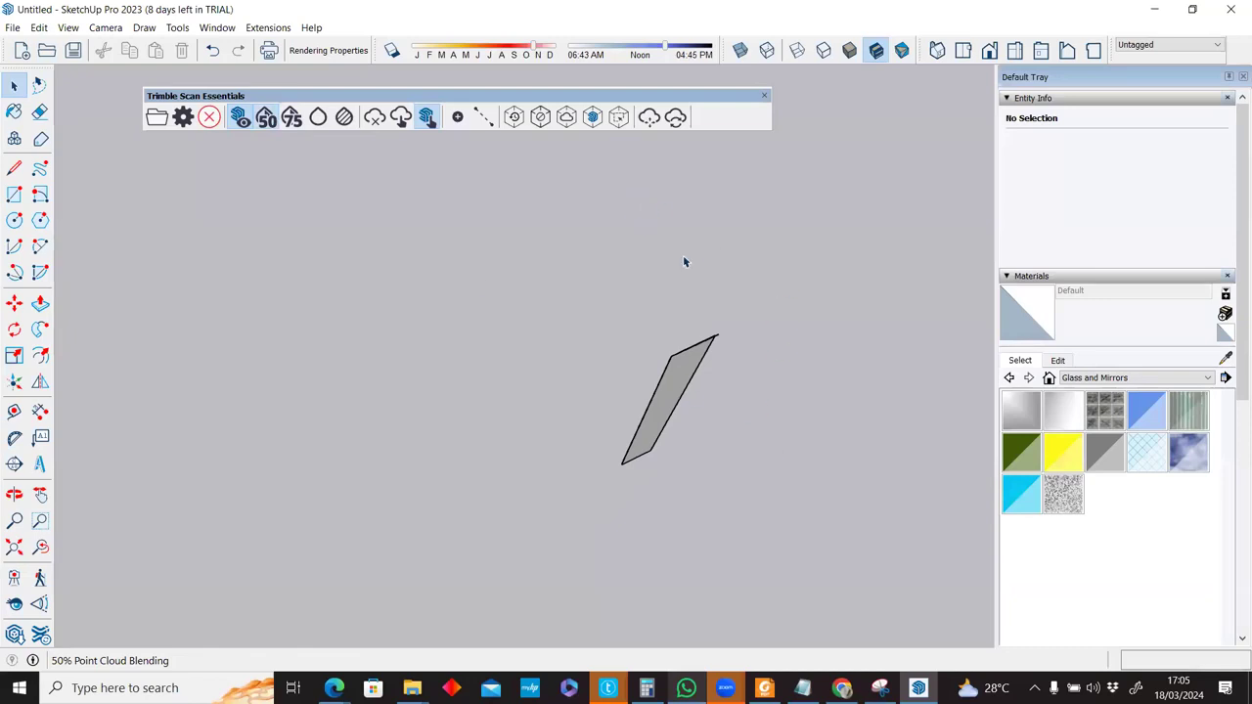
middle_drag(685, 260, 813, 604)
drag(630, 183, 835, 533)
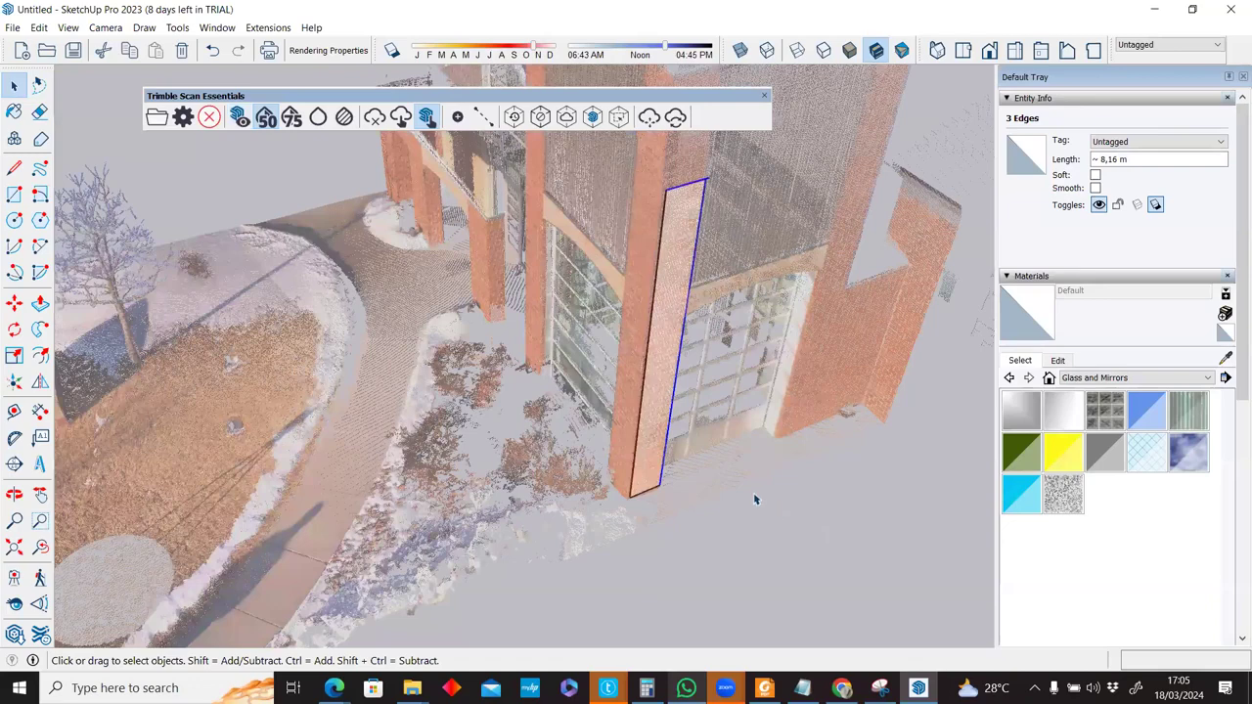
key(ctrl+a)
scroll(688, 472, down, 3)
key(l)
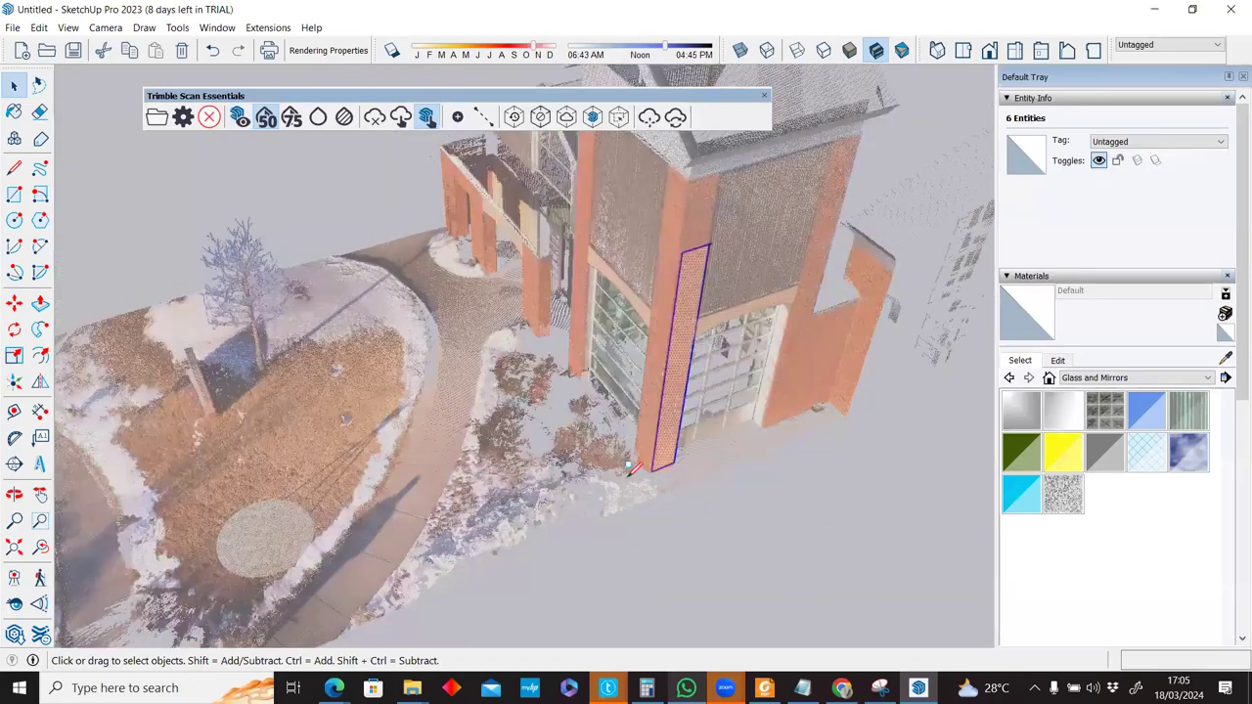
key(Delete)
scroll(629, 475, up, 3)
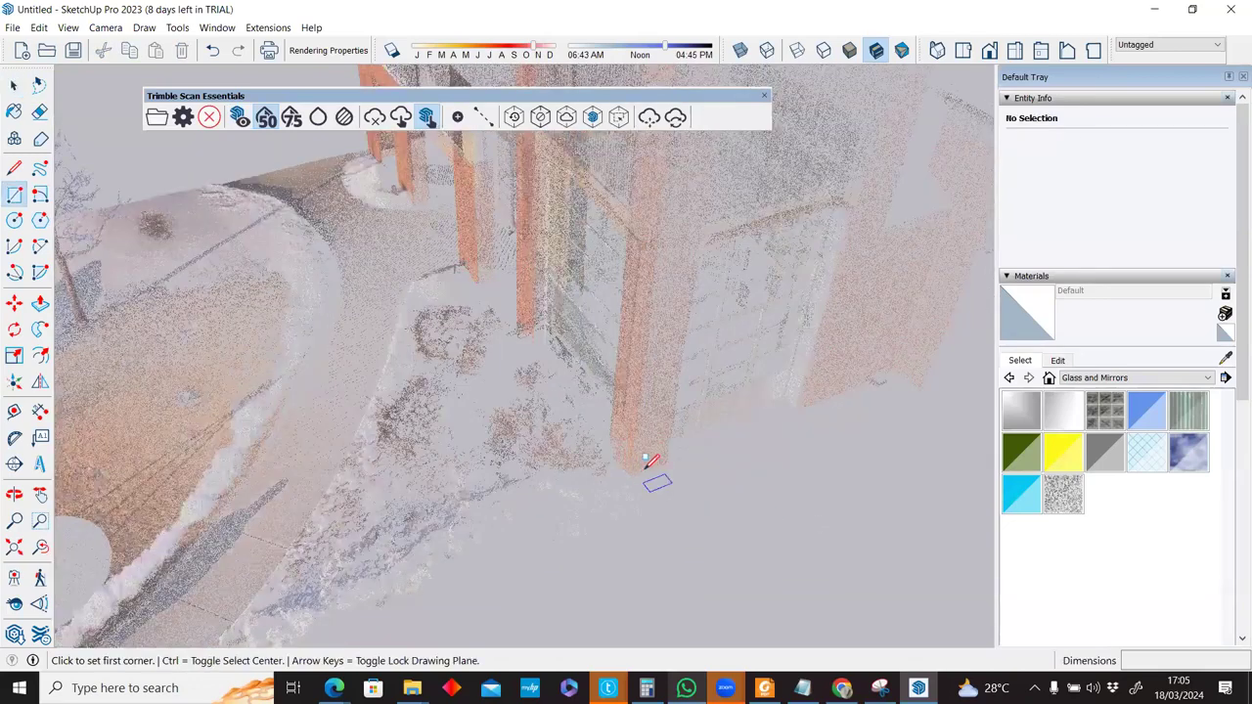
scroll(645, 460, up, 2)
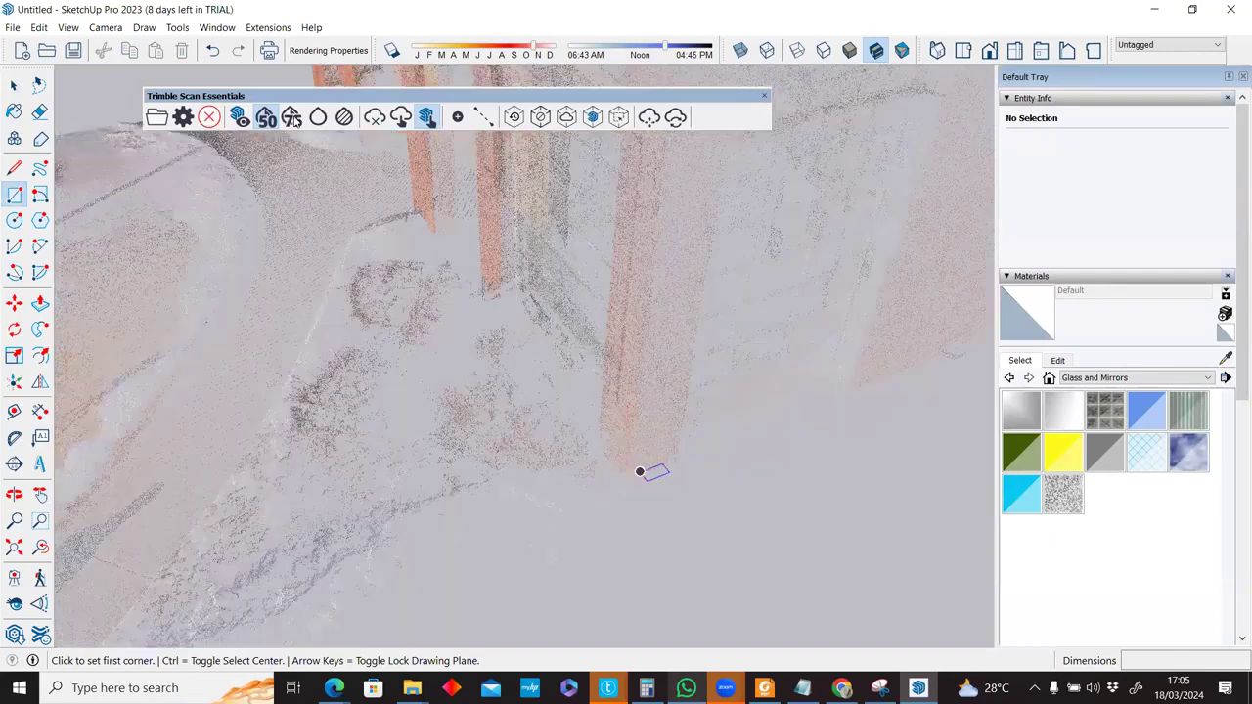
scroll(691, 473, down, 1)
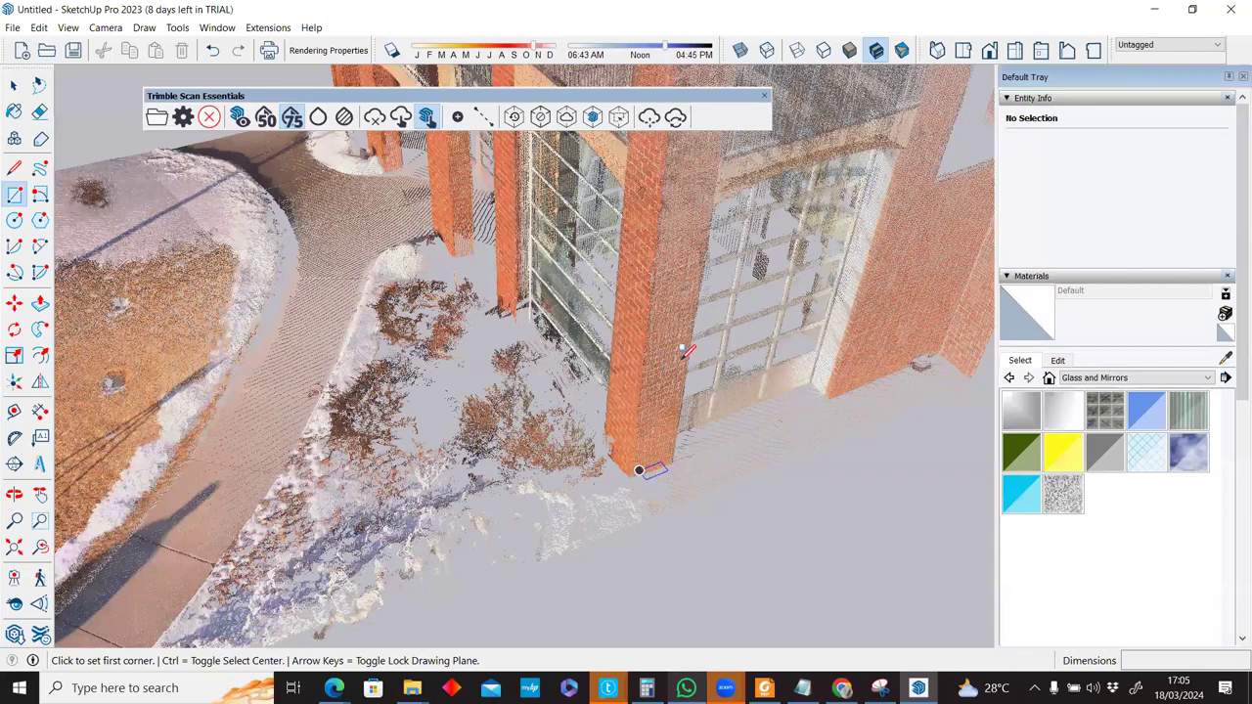
Draw a roughly 1 m wide rectangle from the pillar's base corner to its top, changing the cloud display mode.
click(633, 476)
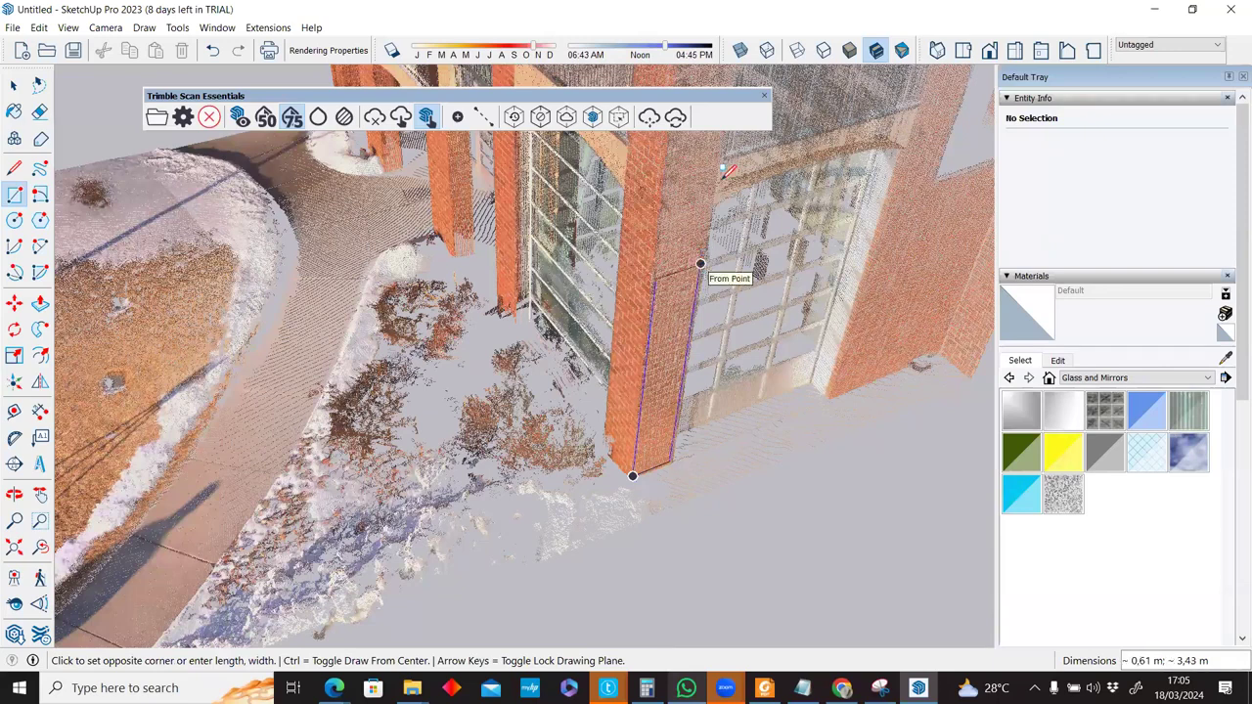
scroll(711, 206, down, 3)
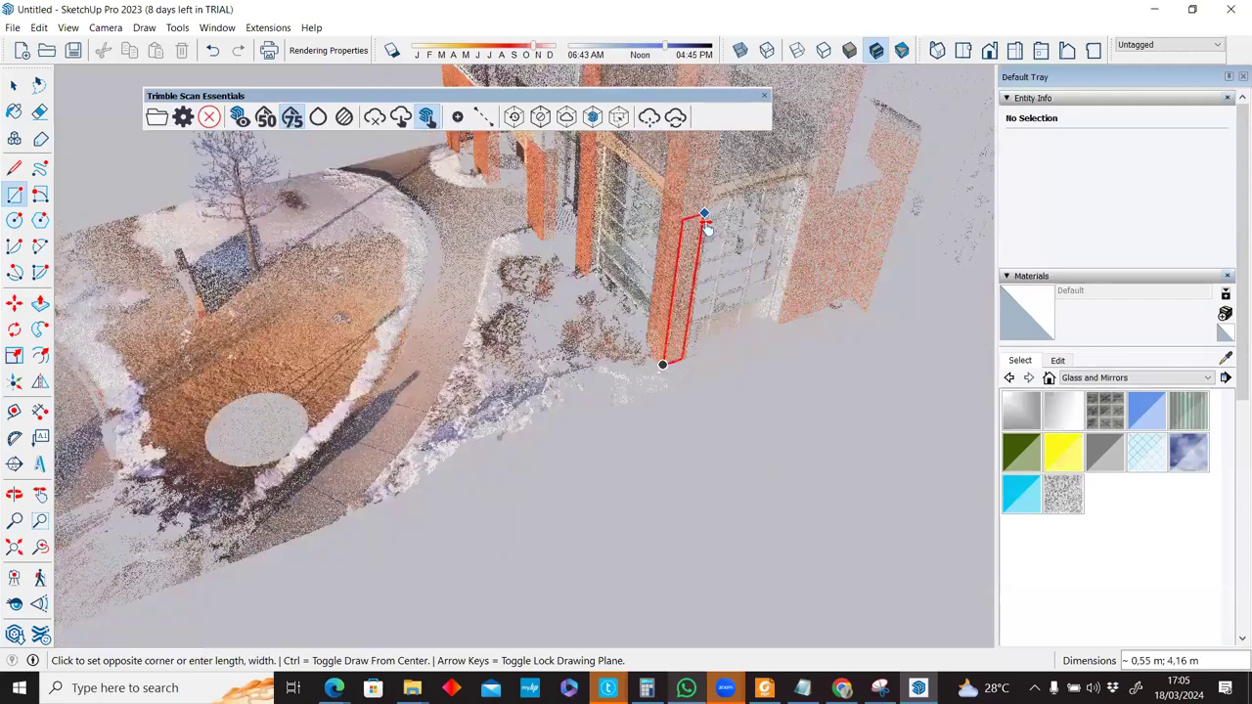
middle_drag(713, 218, 721, 246)
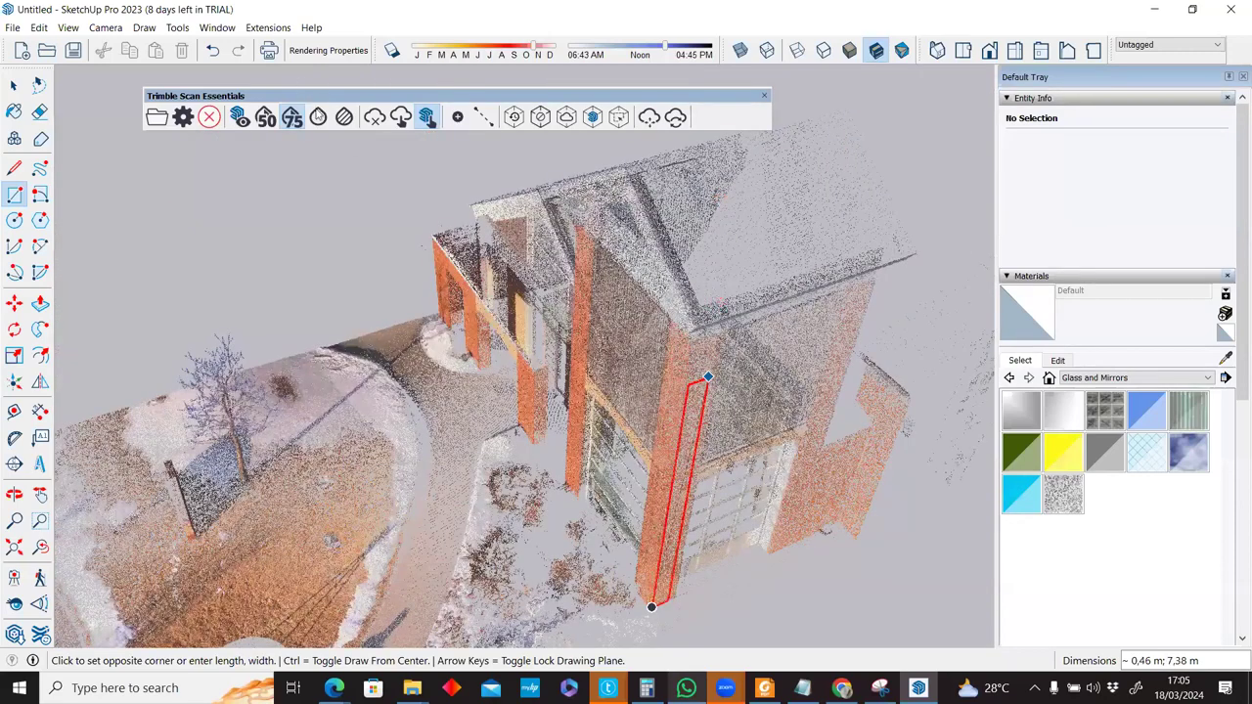
click(318, 116)
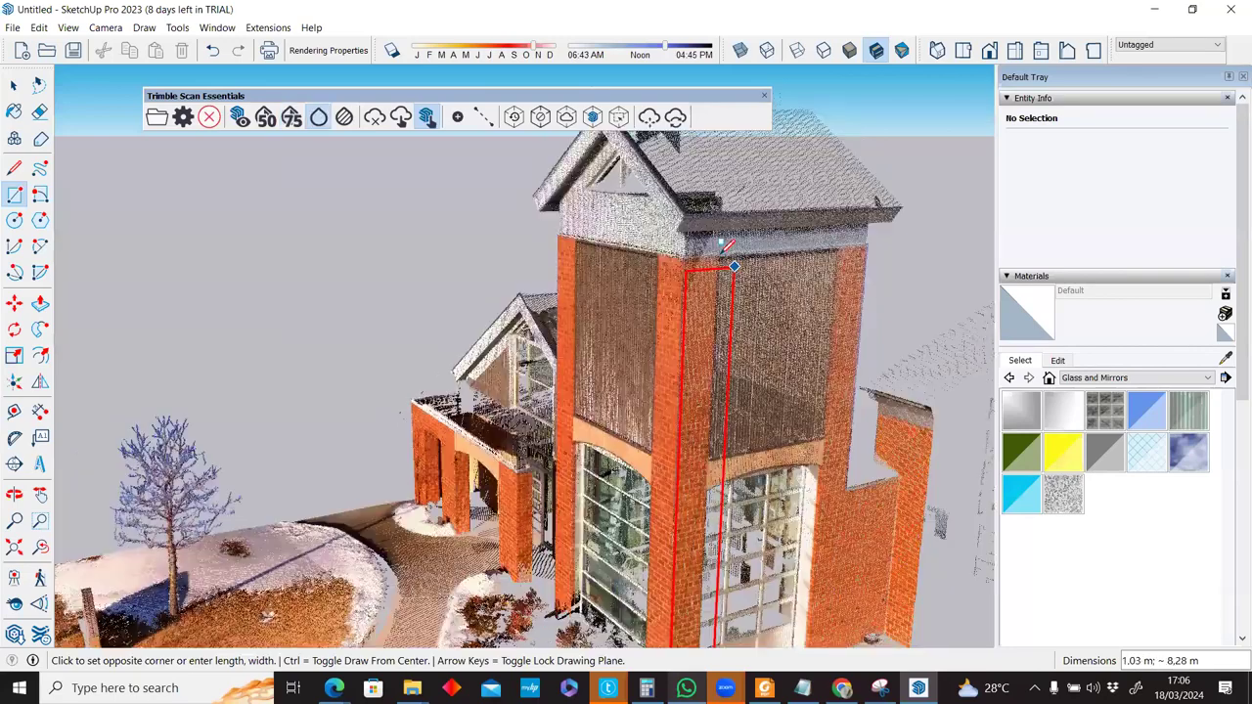
click(716, 256)
middle_drag(705, 384, 665, 389)
middle_drag(837, 543, 846, 498)
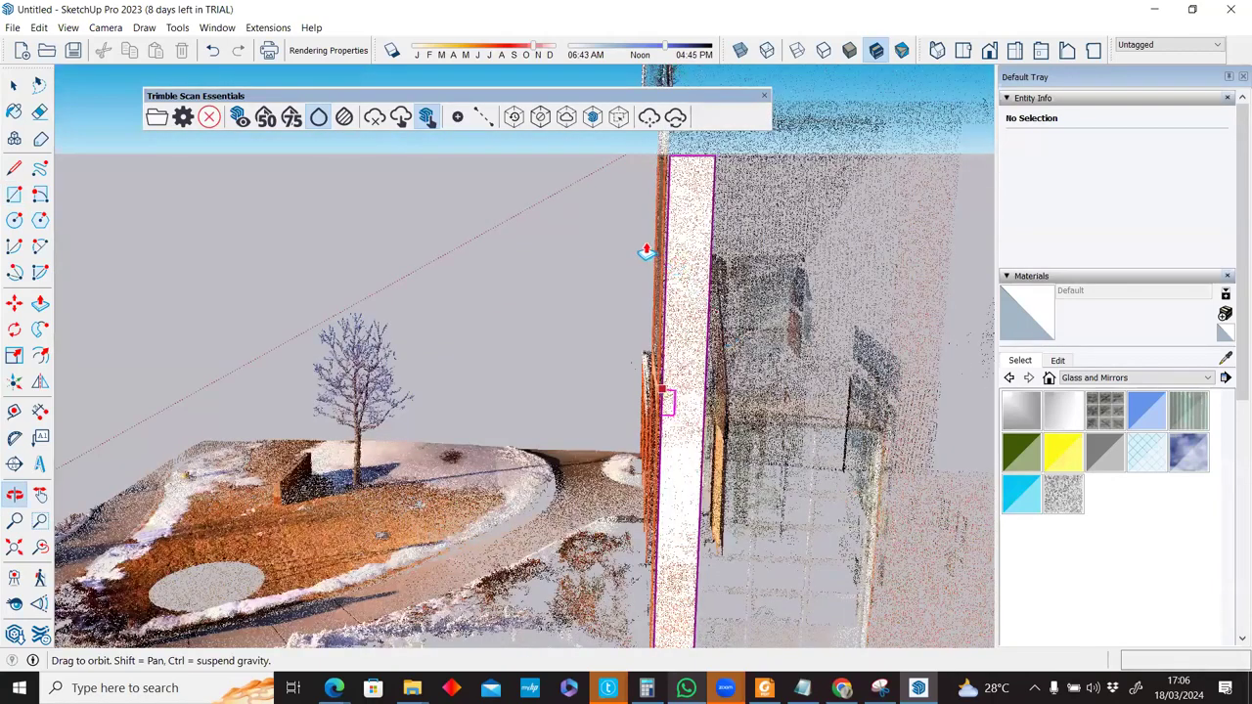
middle_drag(645, 253, 969, 299)
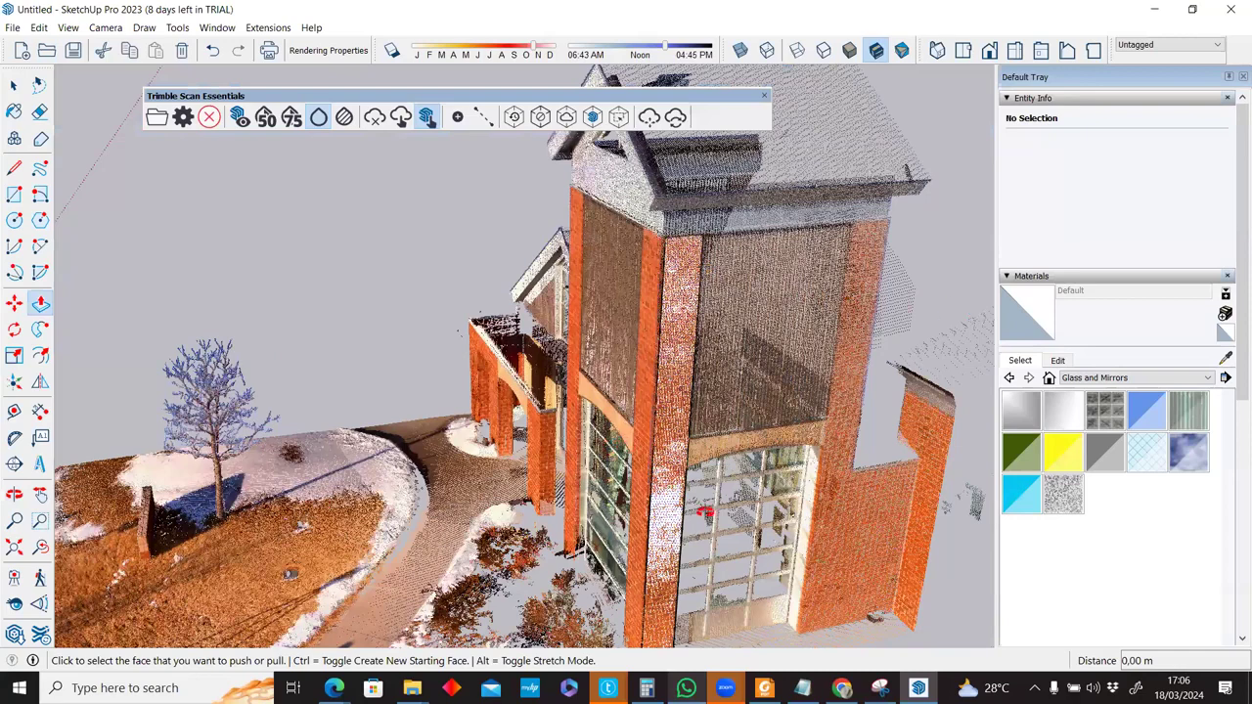
middle_drag(579, 501, 752, 503)
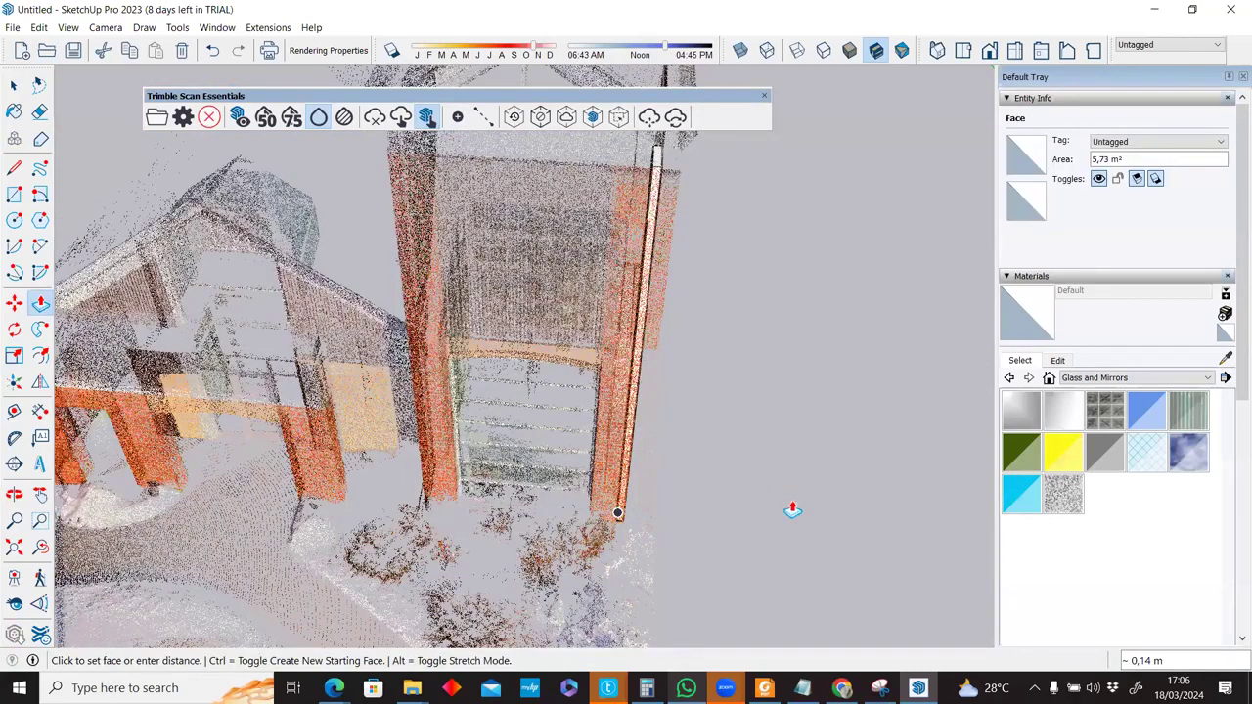
middle_drag(639, 493, 633, 471)
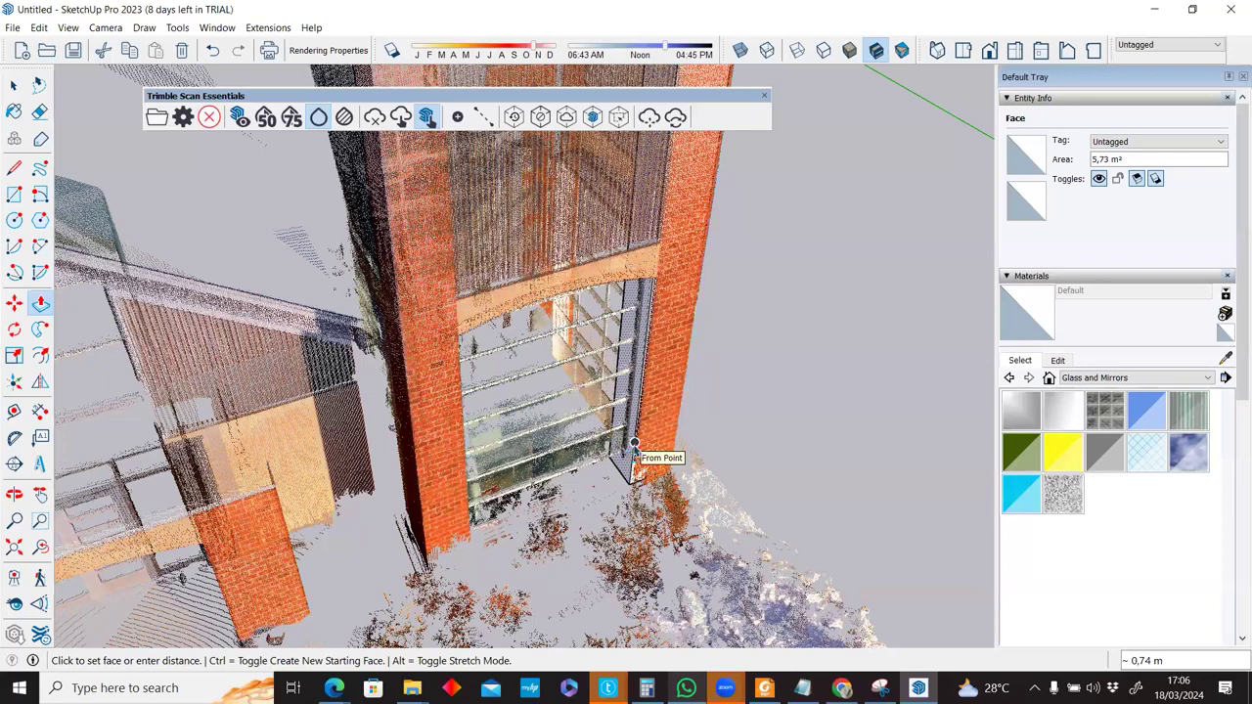
key(space)
click(401, 118)
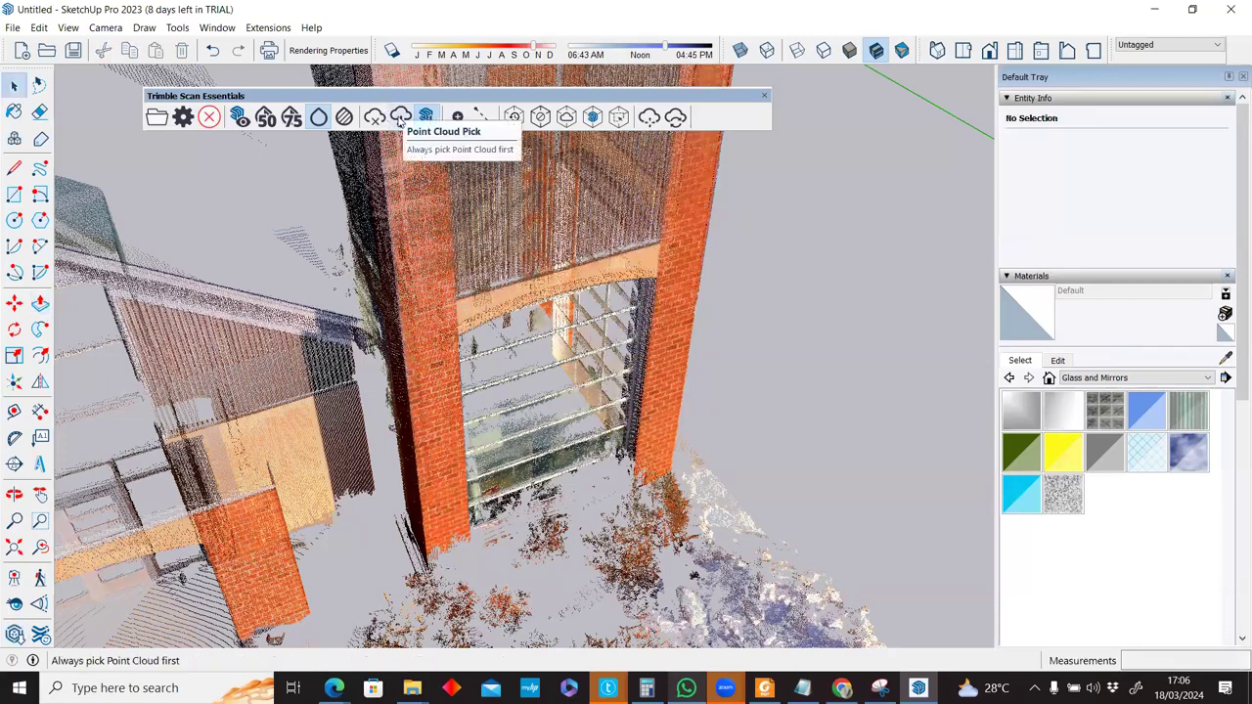
click(377, 120)
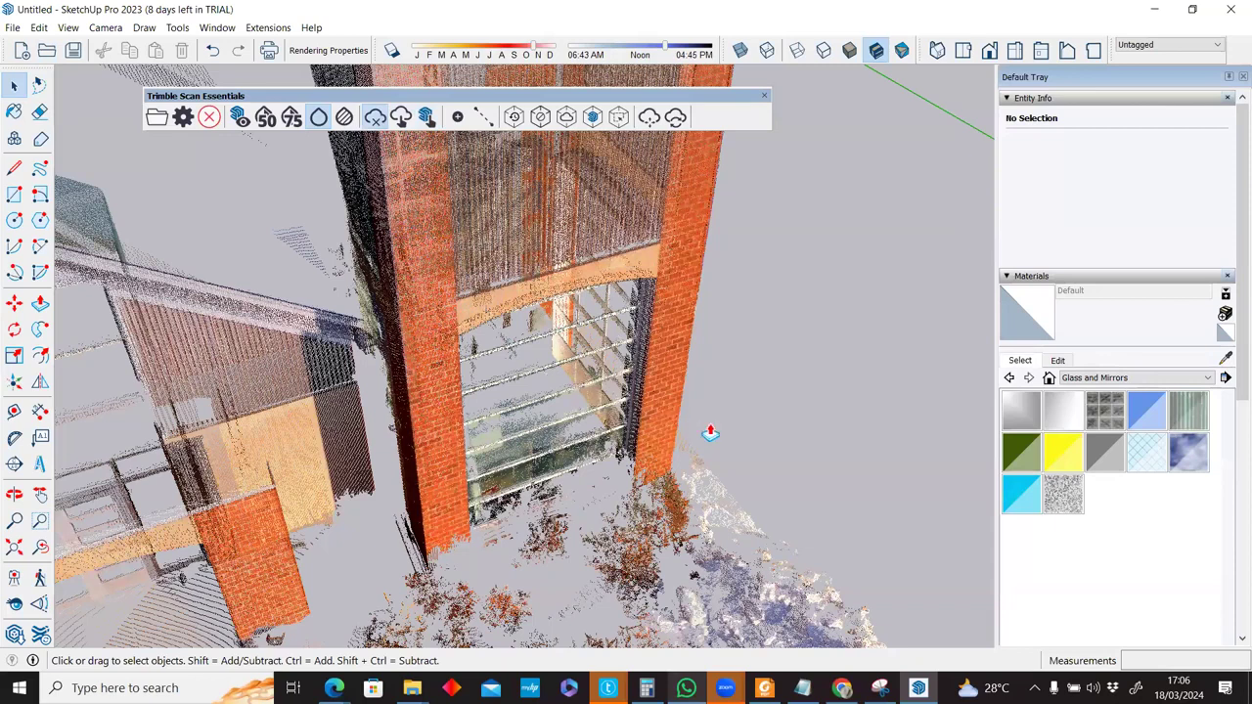
click(669, 401)
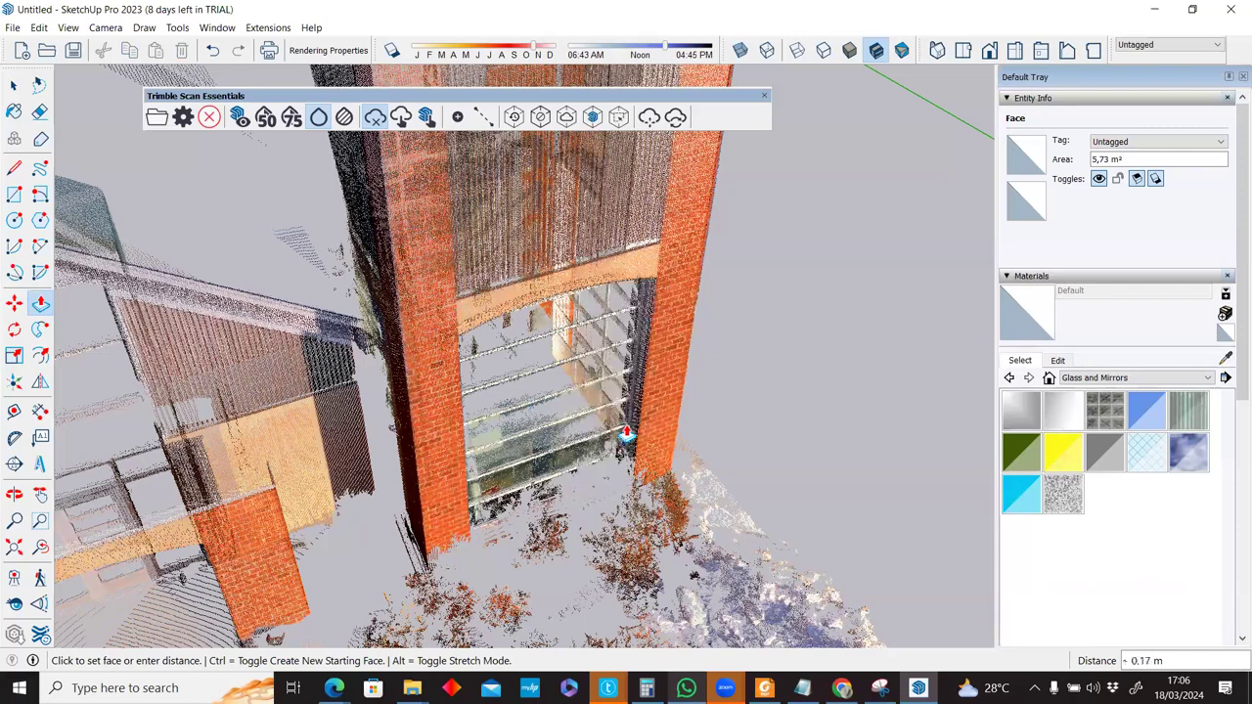
key(space)
key(p)
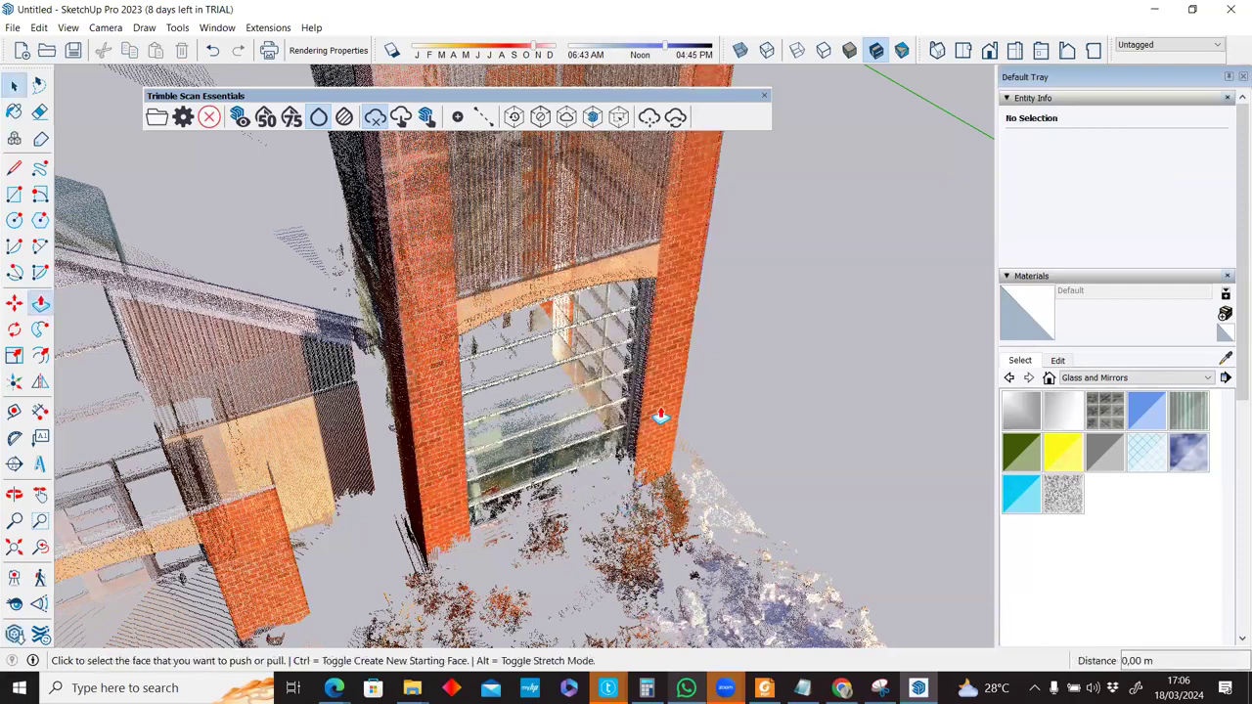
click(659, 415)
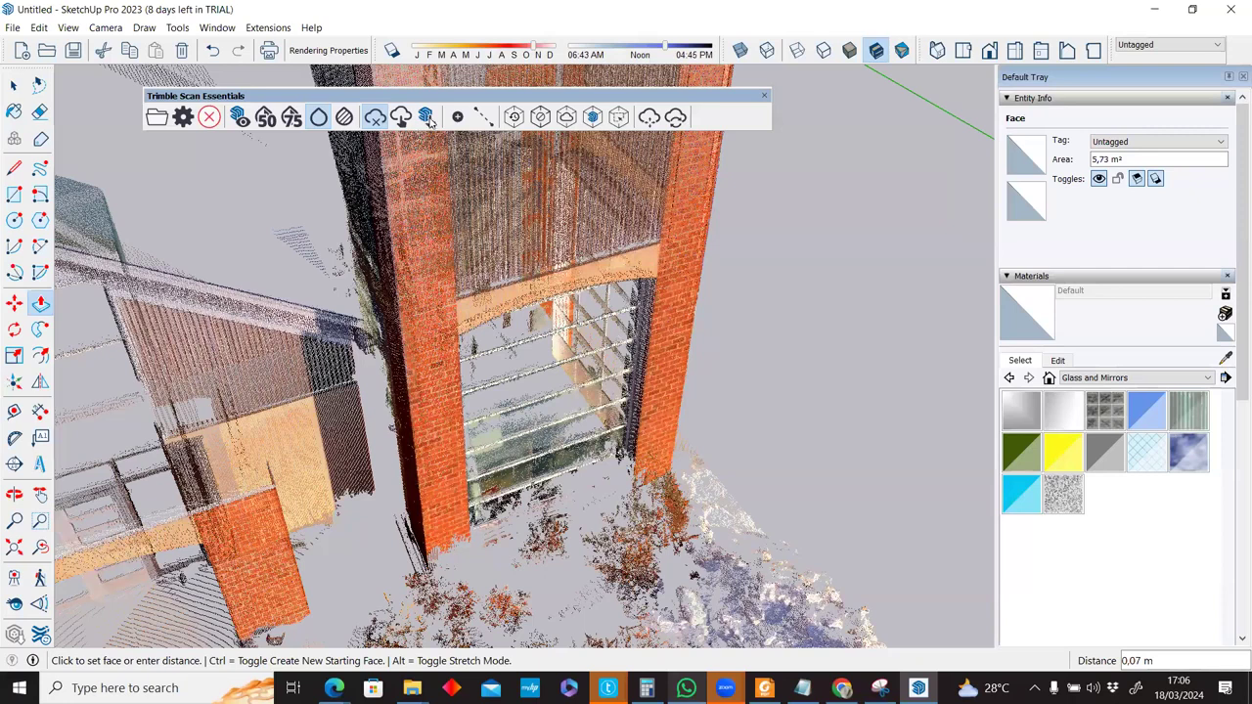
key(space)
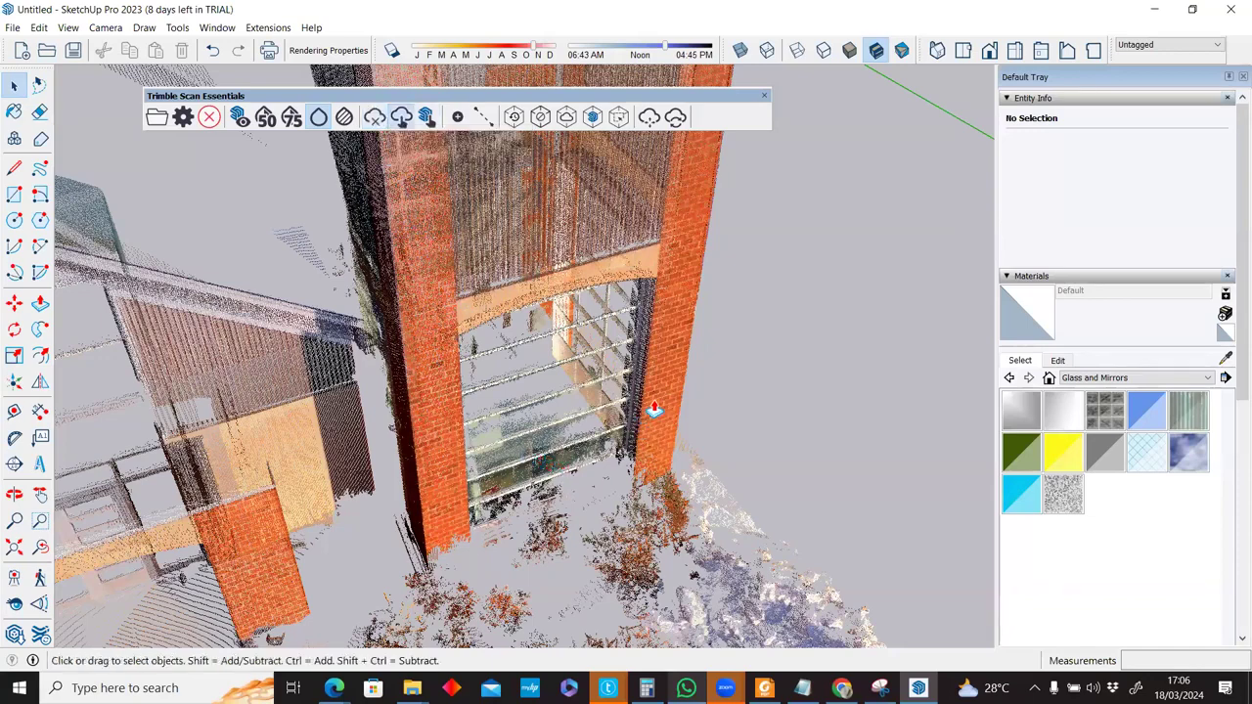
middle_drag(648, 415, 634, 458)
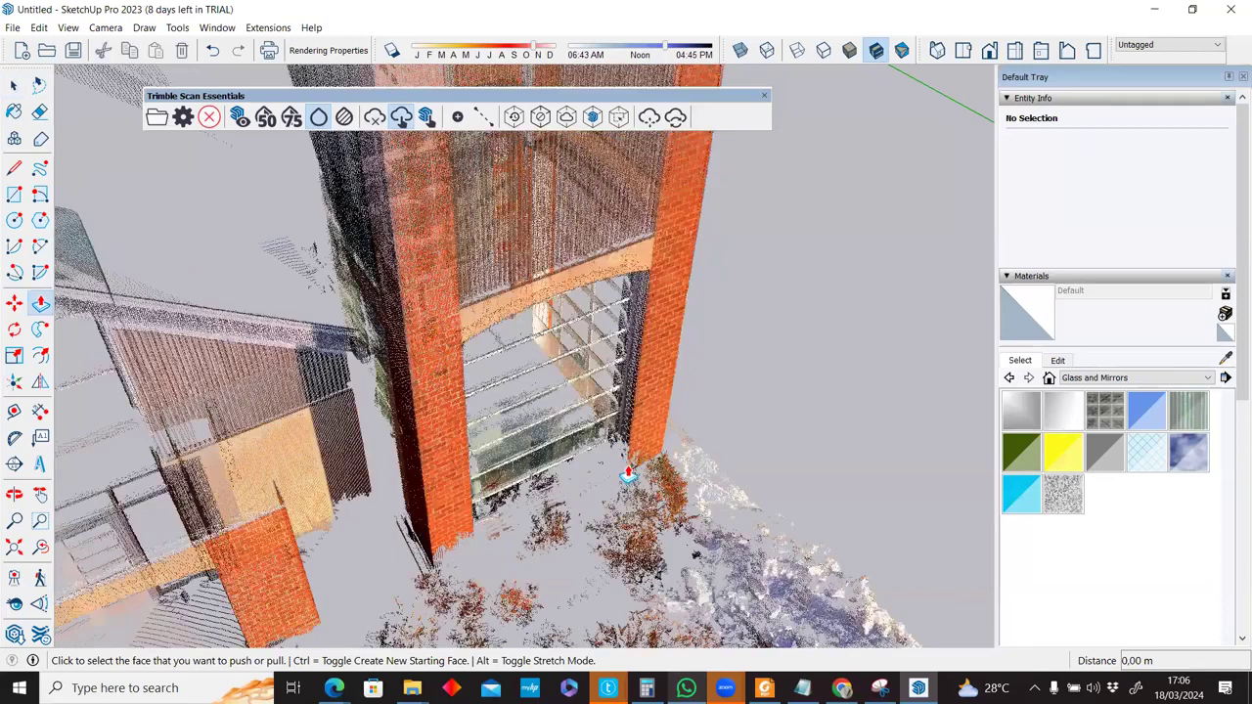
Push/pull the right pillar's front face out about 0.72 m into a solid box.
click(630, 469)
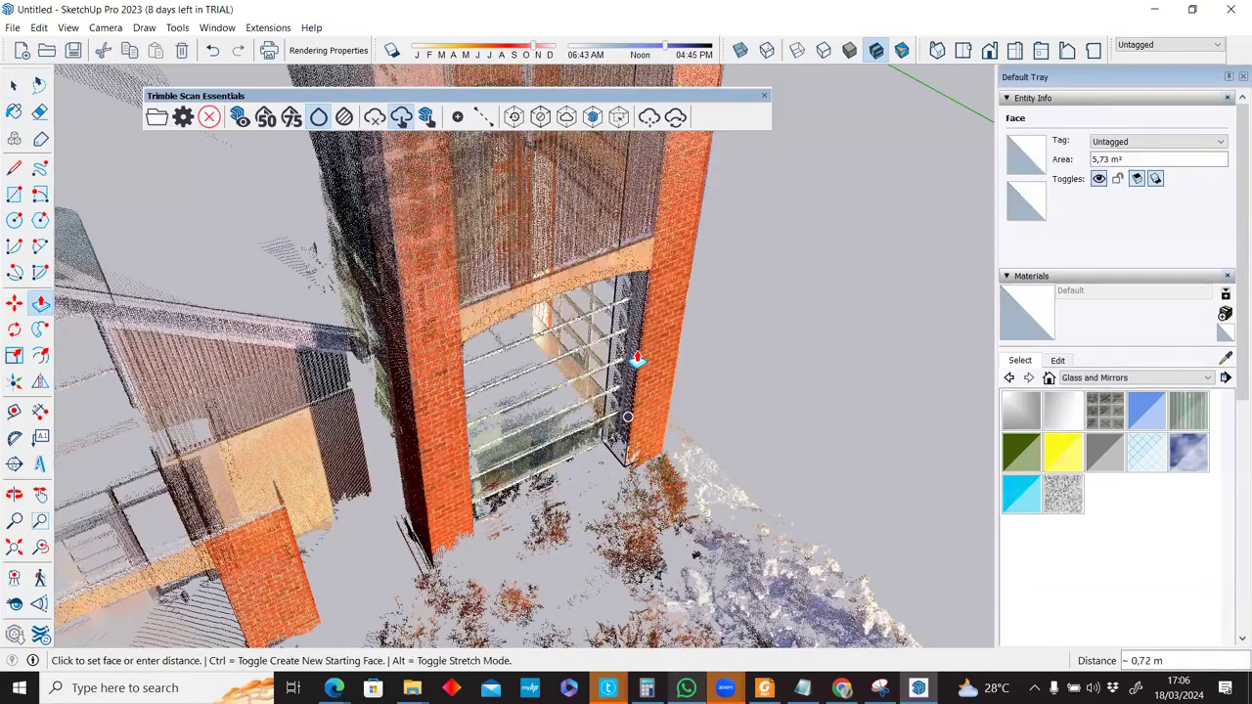
click(660, 319)
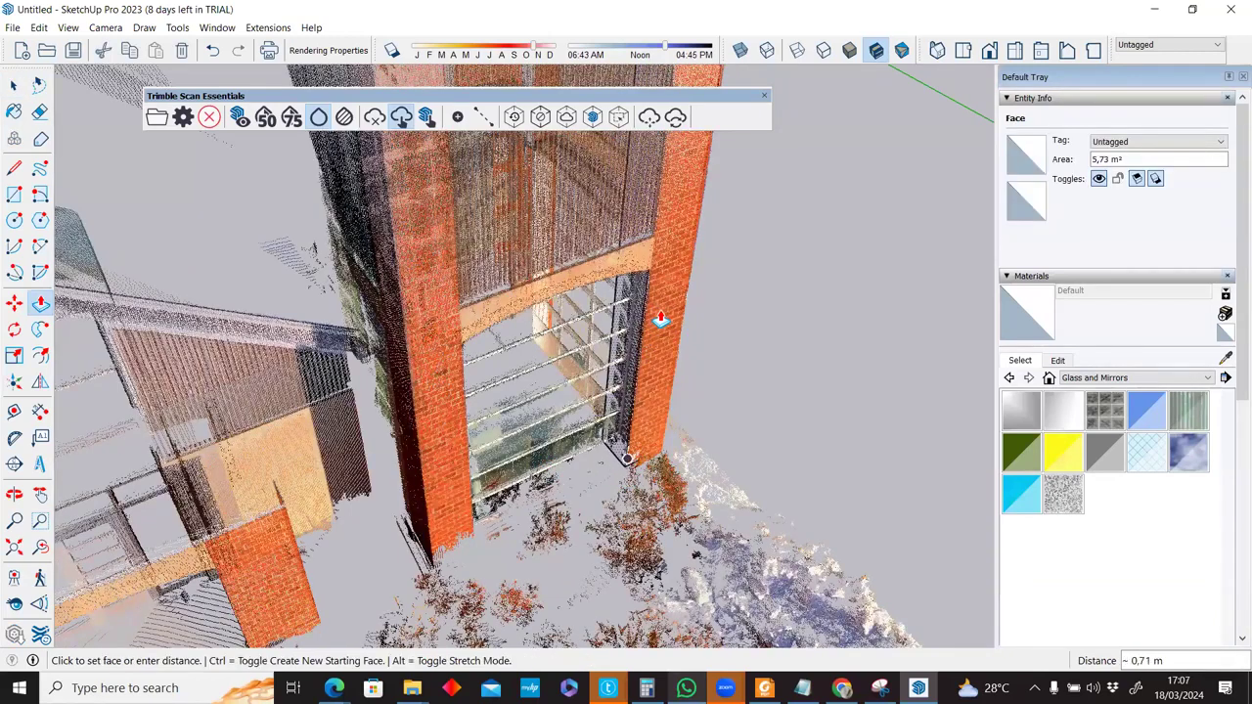
middle_drag(660, 319, 660, 324)
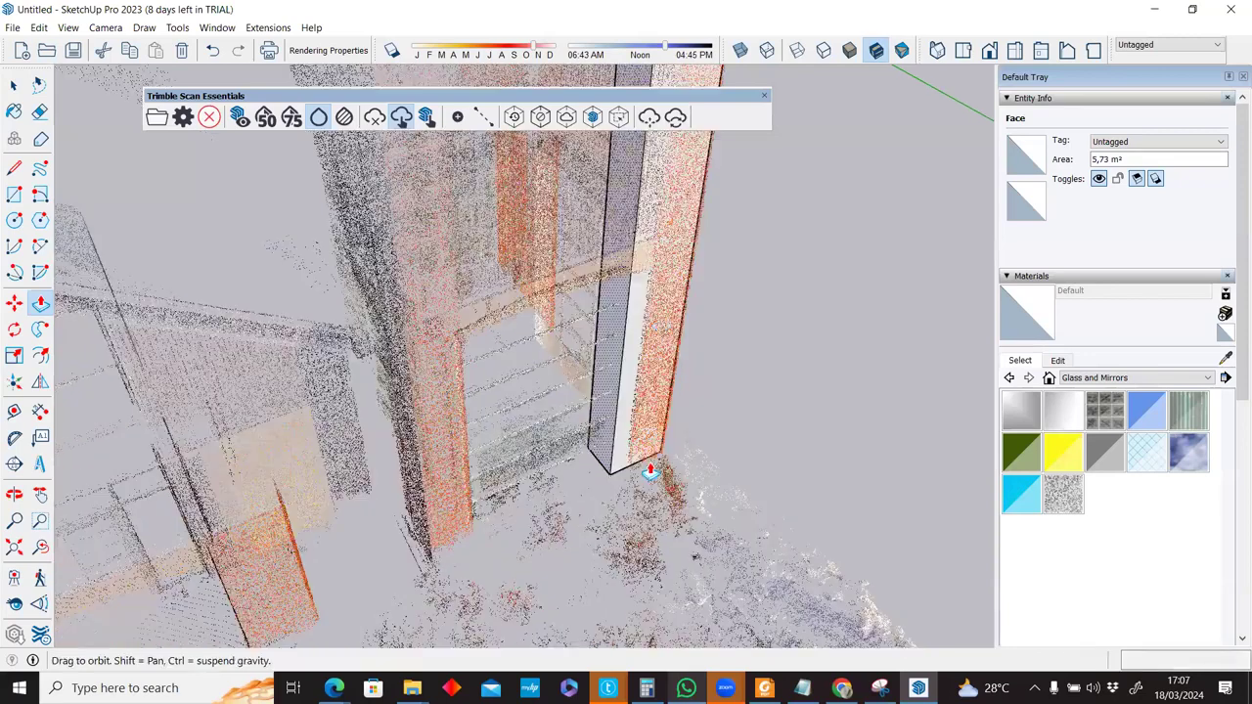
middle_drag(651, 470, 422, 427)
middle_drag(638, 344, 274, 375)
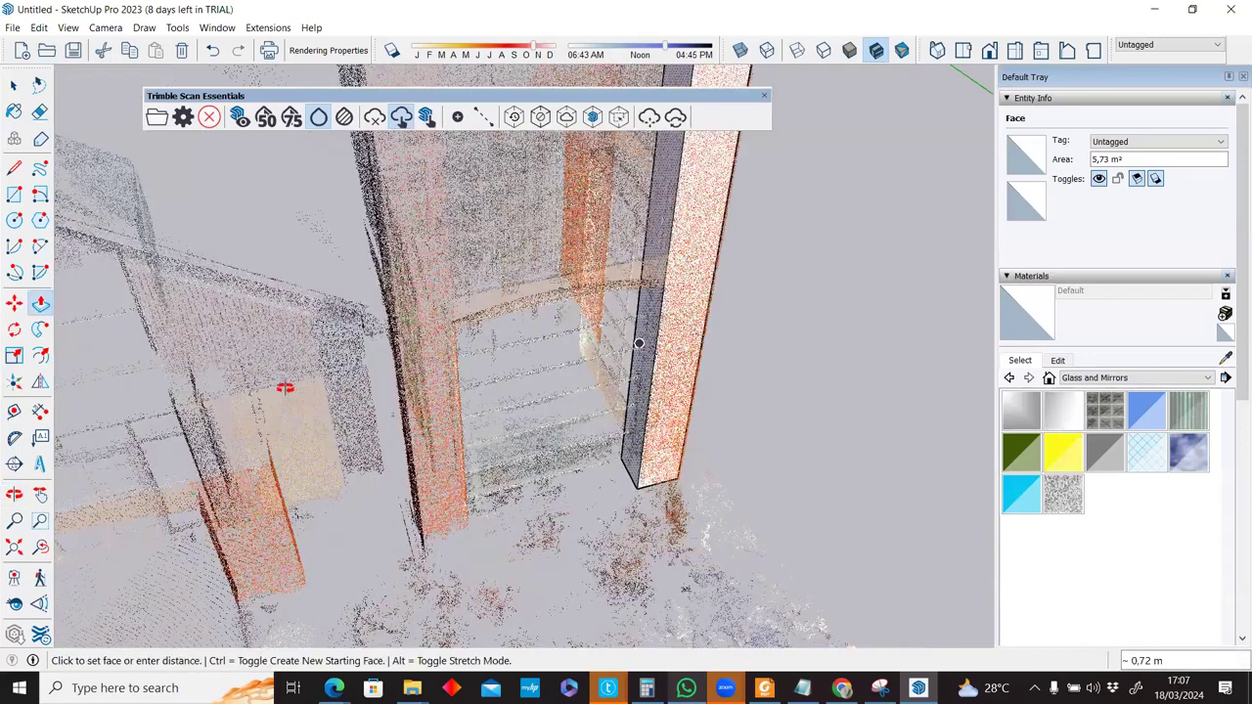
click(502, 315)
Orbit around the column and up the tower to check the pillar block against the scan.
middle_drag(503, 314, 505, 327)
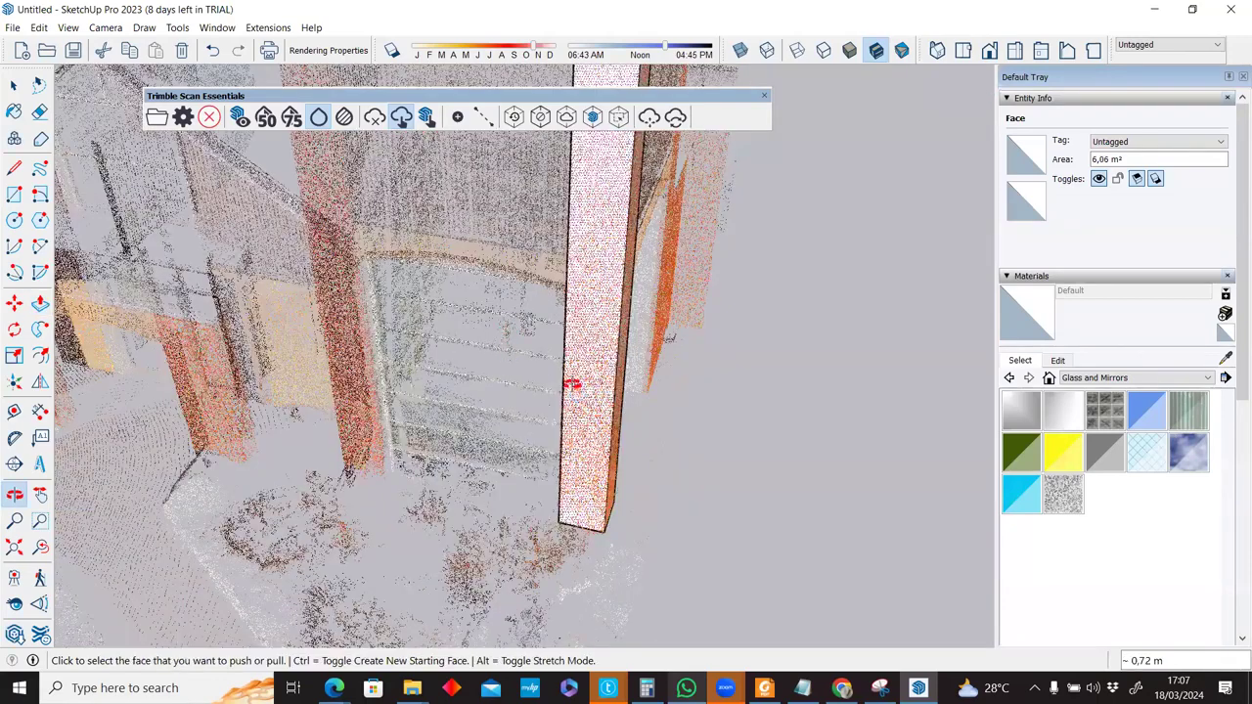
middle_drag(573, 386, 205, 366)
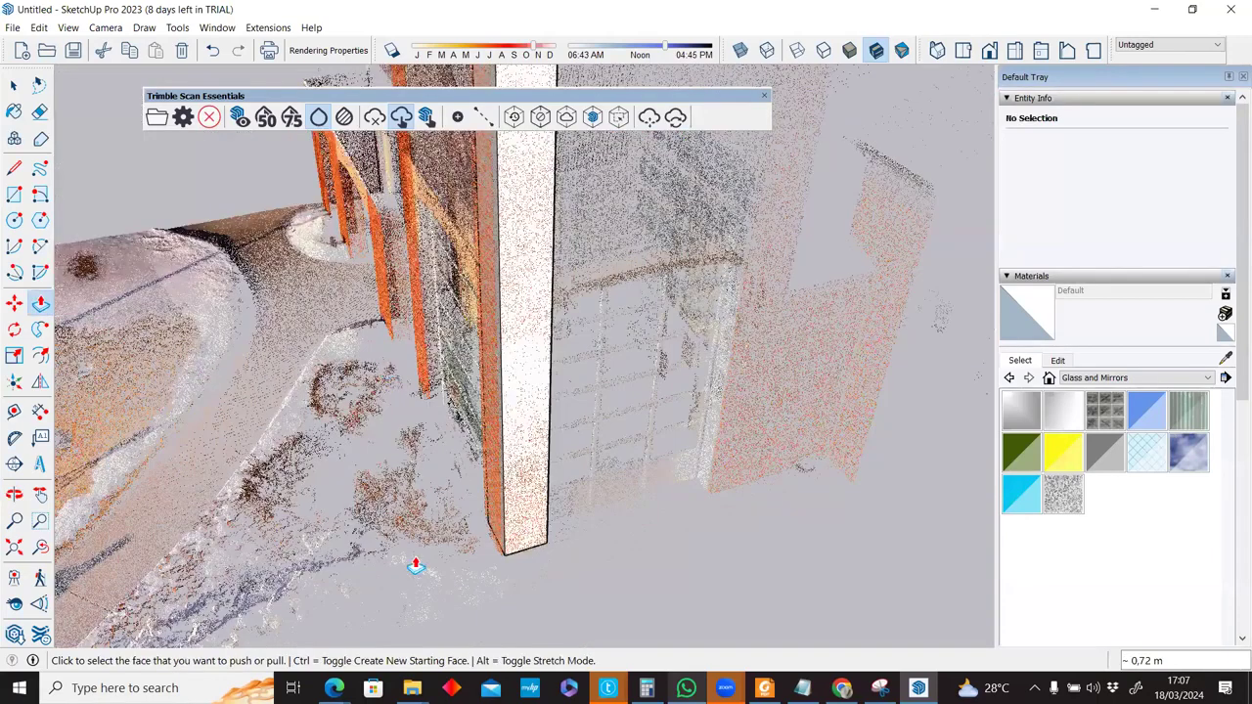
scroll(501, 305, up, 3)
click(497, 306)
middle_drag(389, 620, 899, 357)
middle_drag(494, 412, 507, 286)
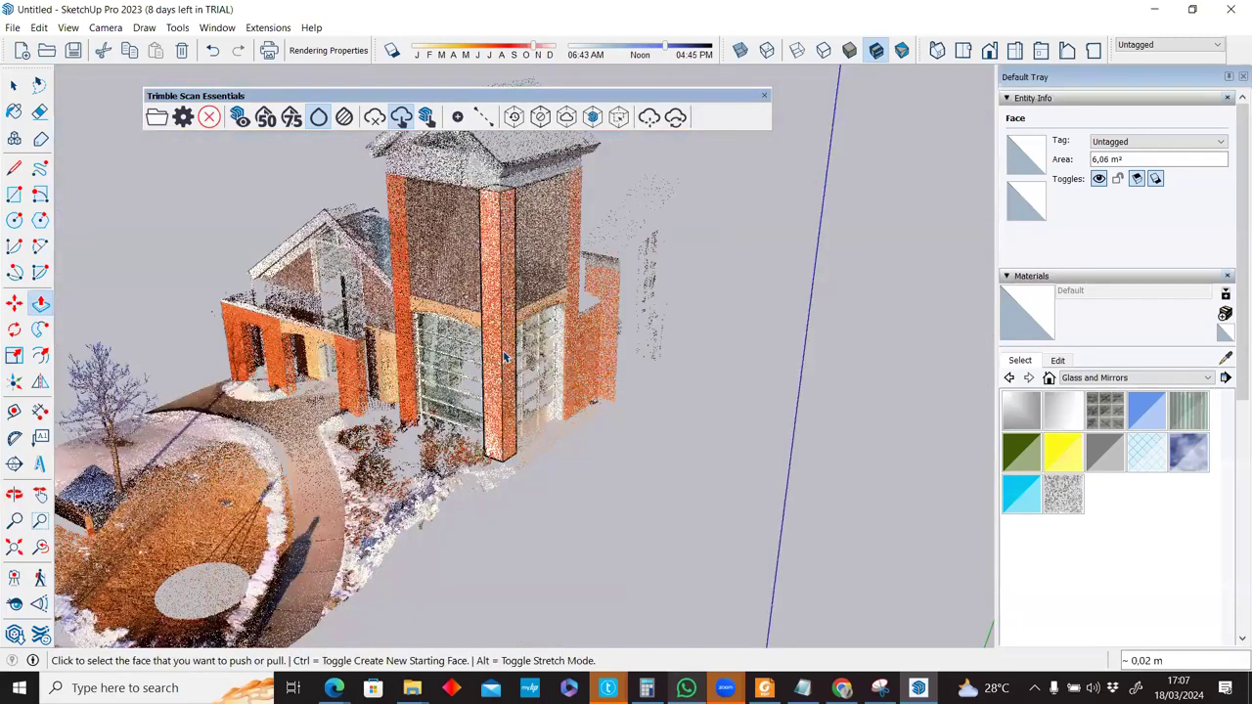
middle_drag(504, 358, 505, 358)
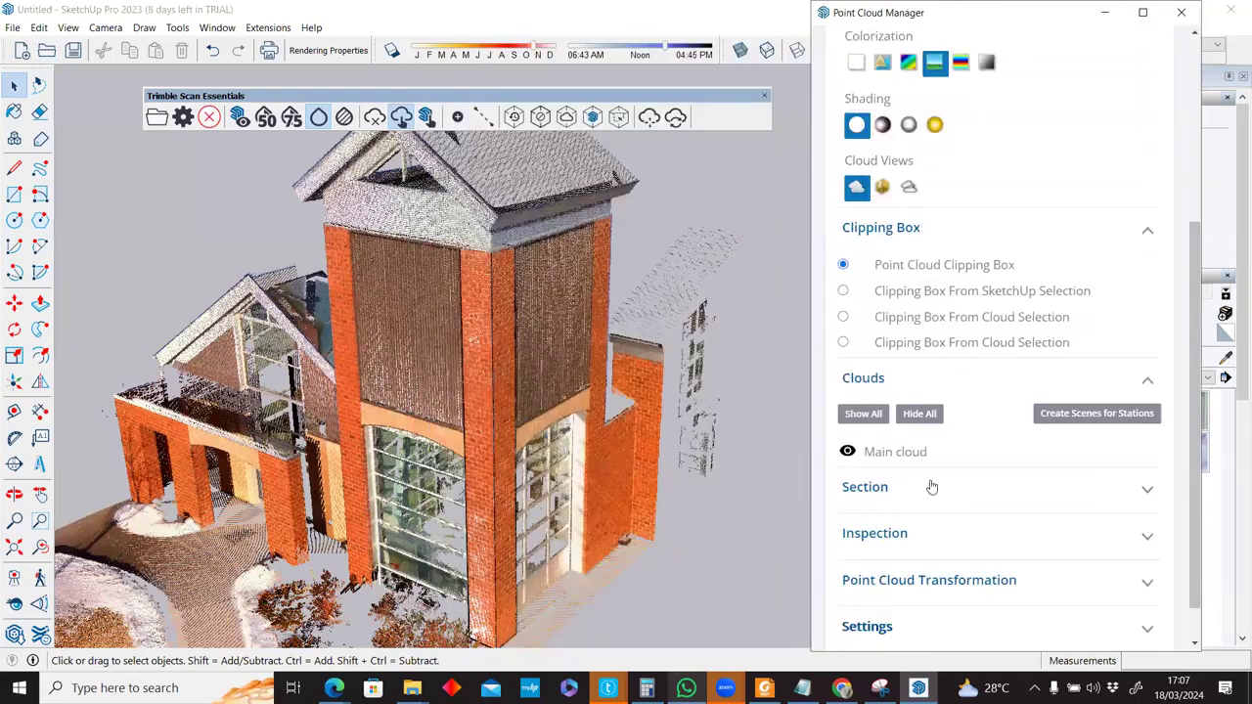
Expand Inspection and turn on the Inspection Map, showing the pillar green at 200mm.
scroll(932, 487, down, 1)
click(932, 479)
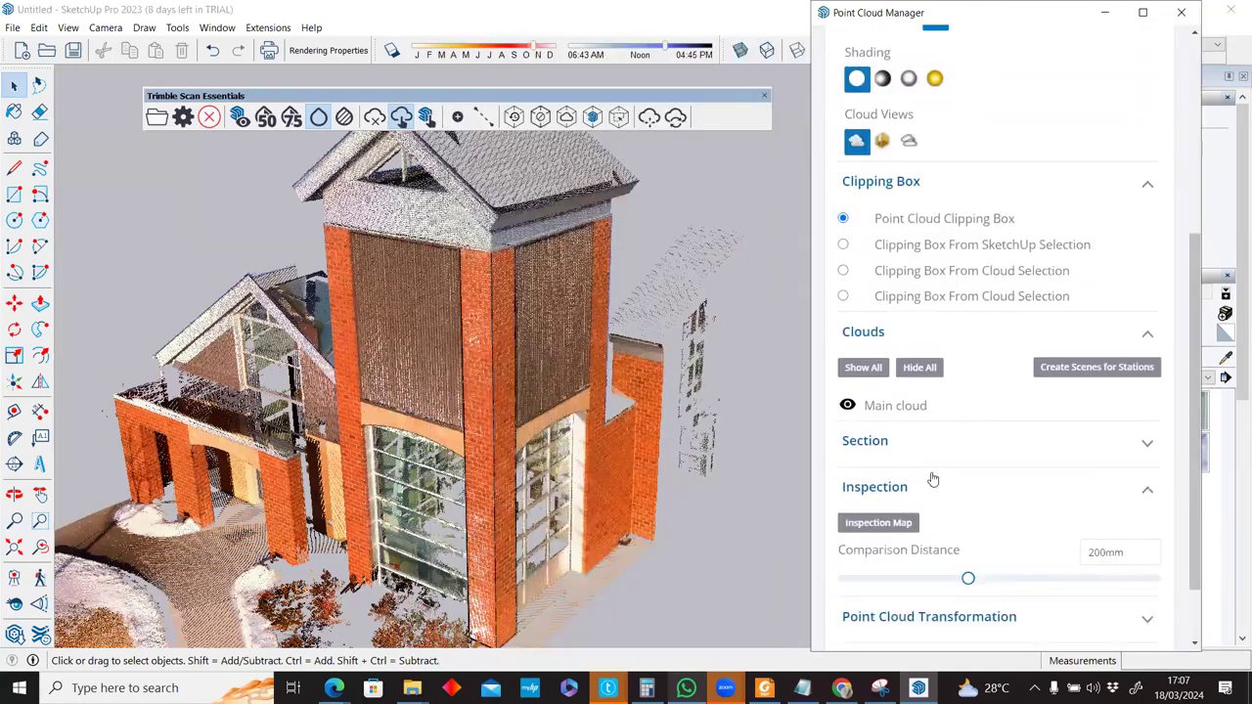
scroll(932, 479, up, 1)
scroll(932, 479, up, 2)
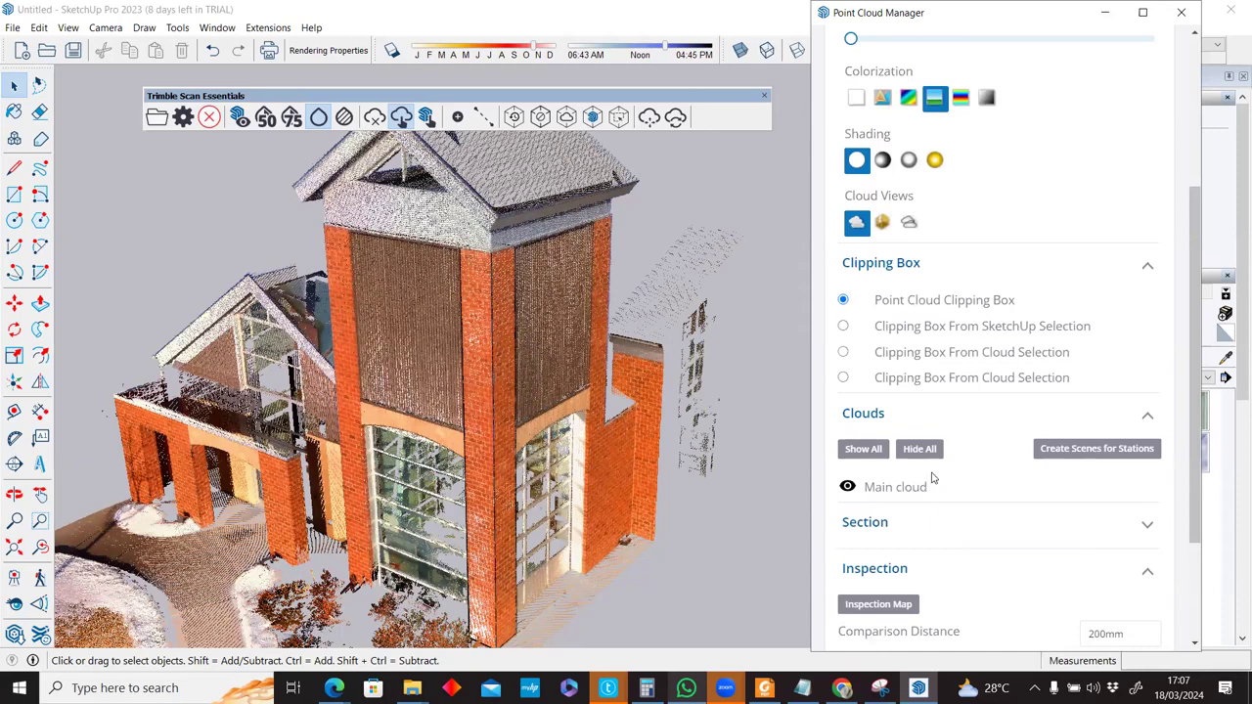
scroll(931, 479, down, 3)
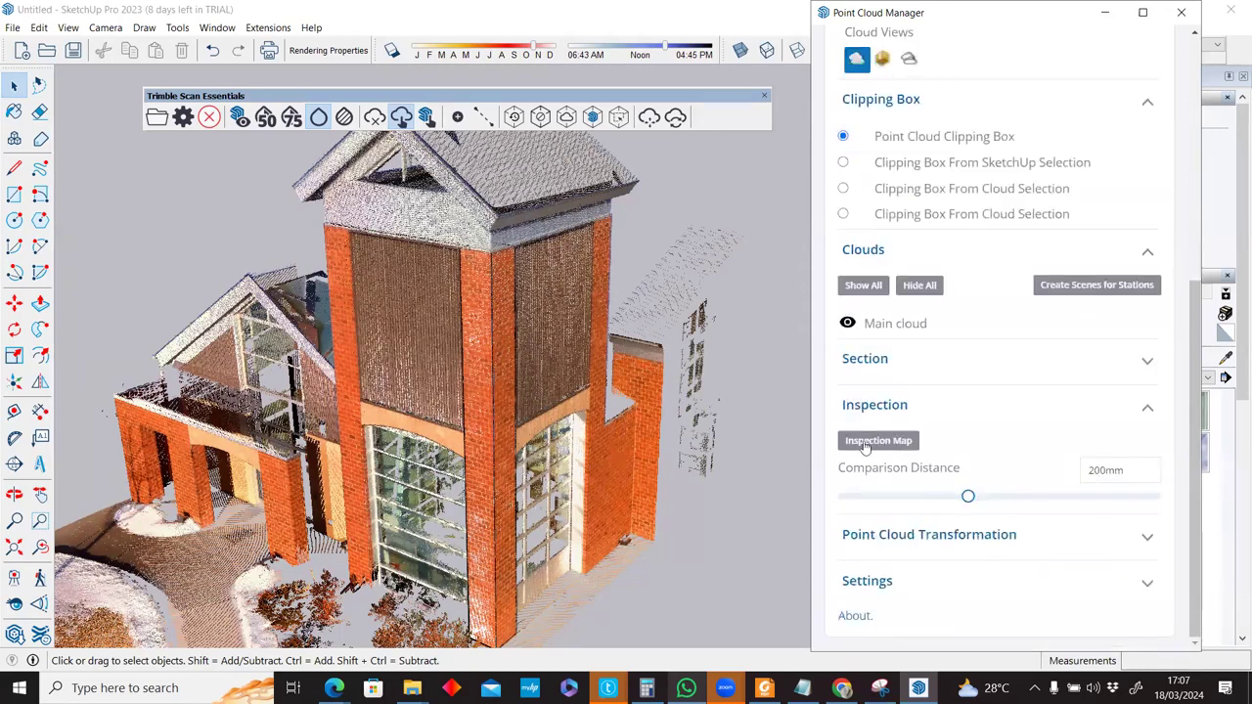
click(865, 442)
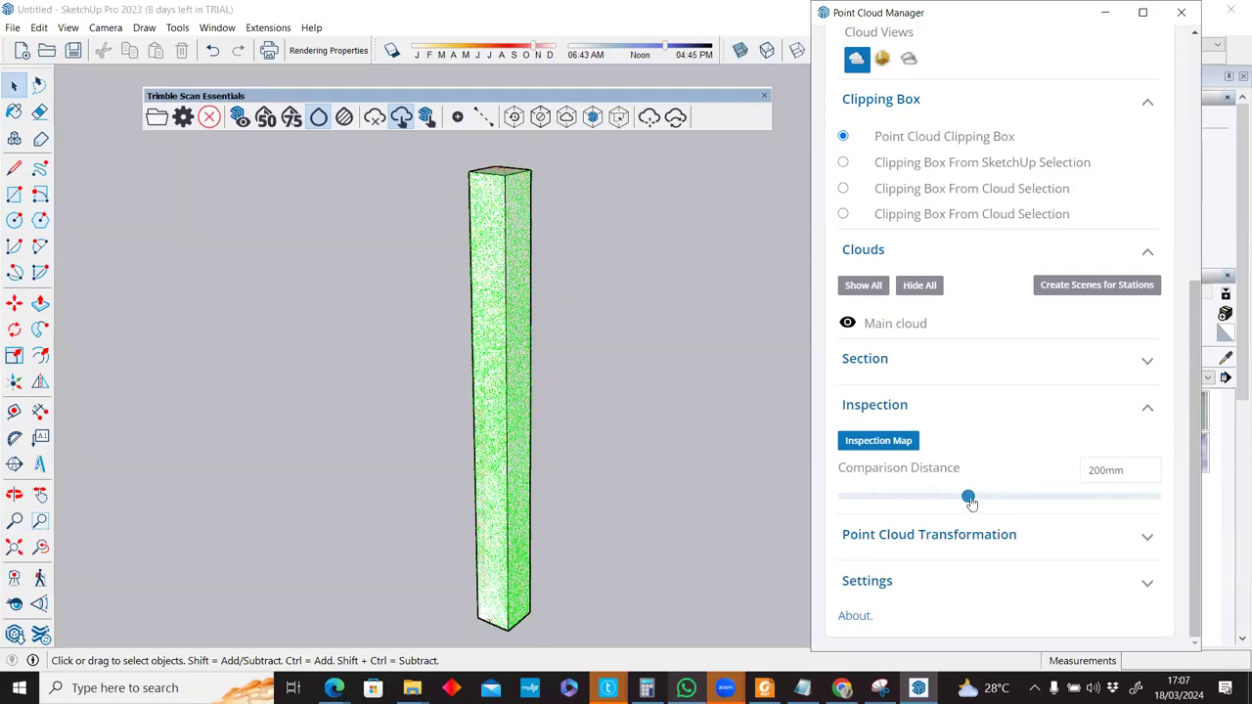
Try comparison distances of 485, 28, 1, 64 and 39mm on the pillar.
drag(969, 500, 1142, 497)
drag(840, 499, 862, 506)
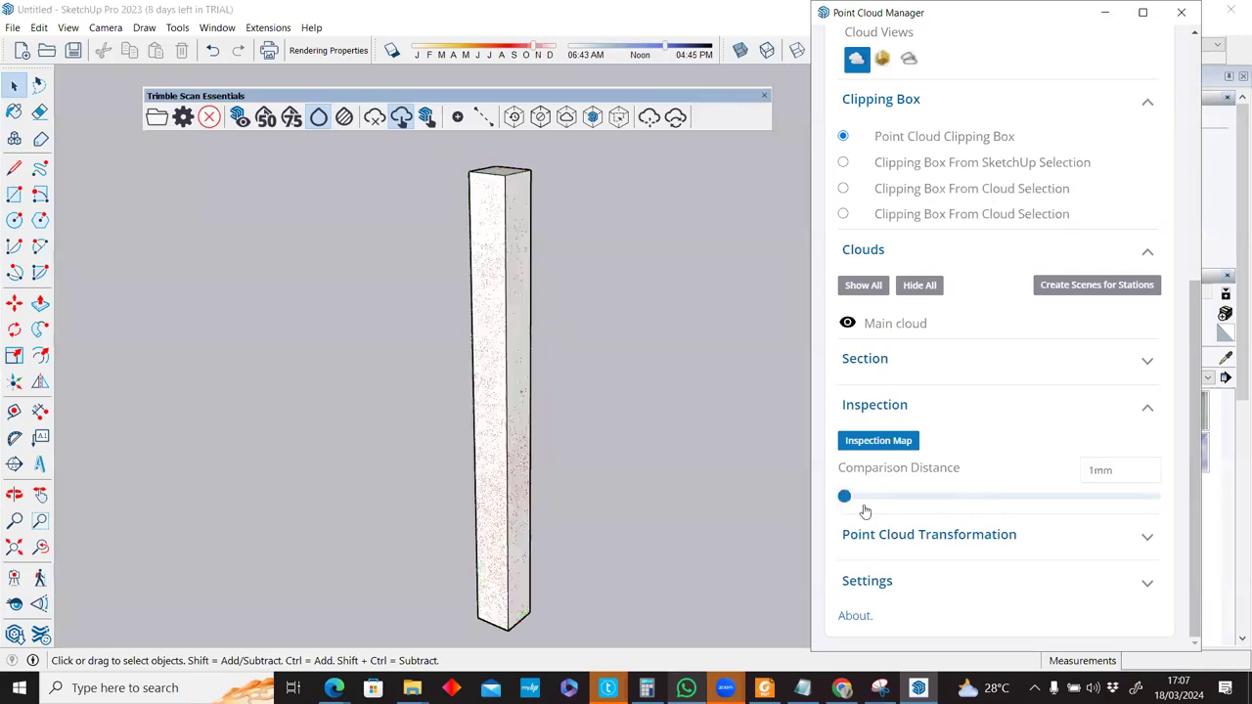
click(841, 507)
mouse_move(849, 507)
mouse_down()
mouse_move(949, 502)
mouse_move(861, 518)
mouse_up()
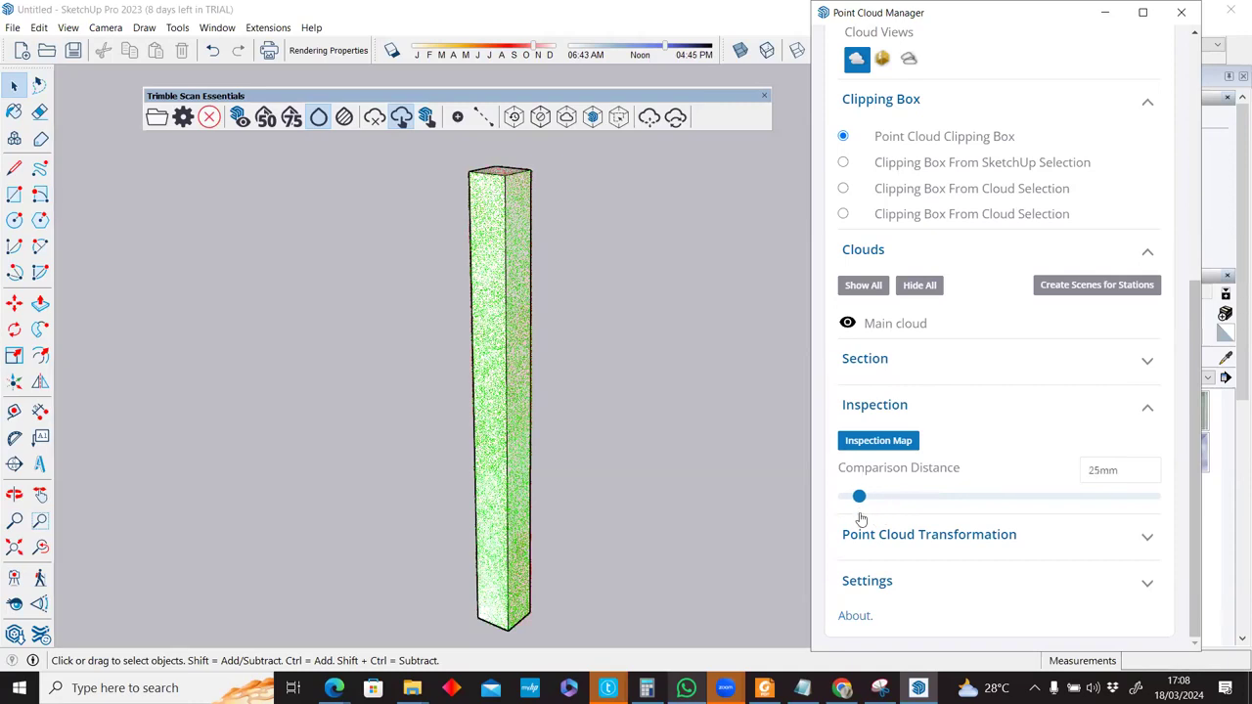
drag(863, 521, 877, 521)
scroll(498, 284, up, 3)
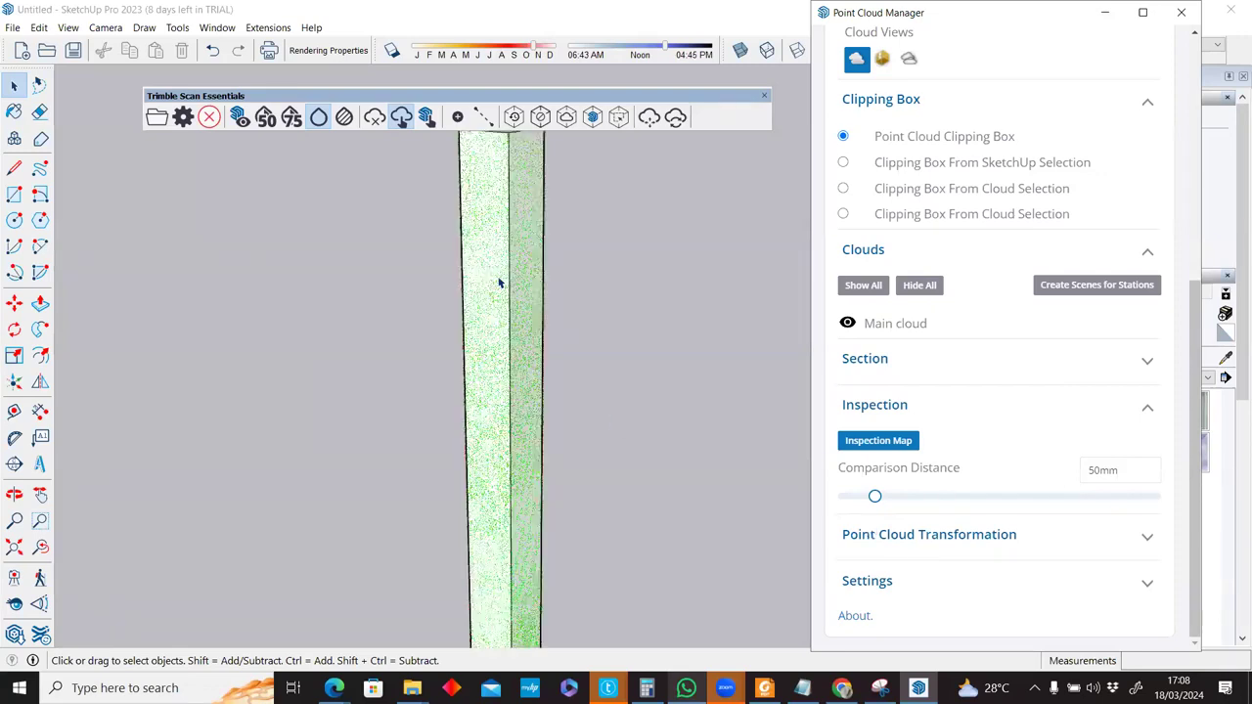
scroll(496, 271, up, 2)
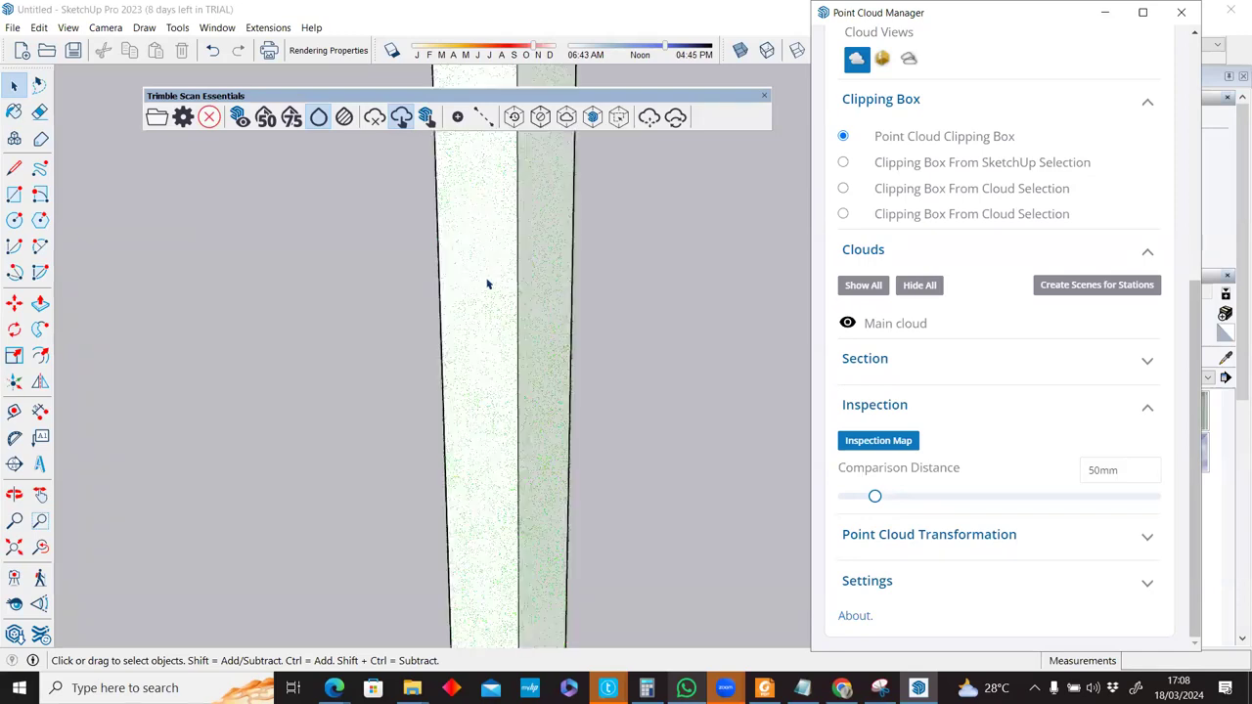
scroll(494, 205, down, 3)
scroll(484, 262, down, 2)
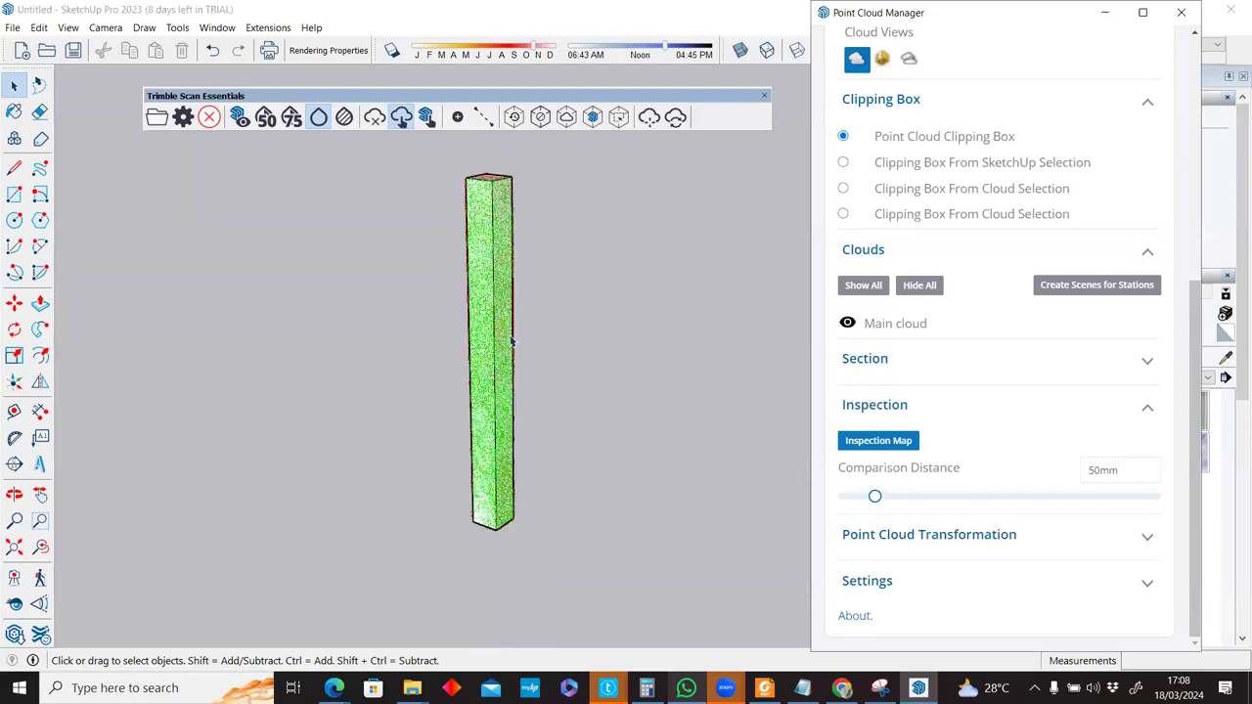
Orbit to inspect the column's faces, drop the comparison distance to about 10mm, then turn the inspection map off.
middle_drag(509, 348, 634, 368)
middle_drag(569, 419, 550, 345)
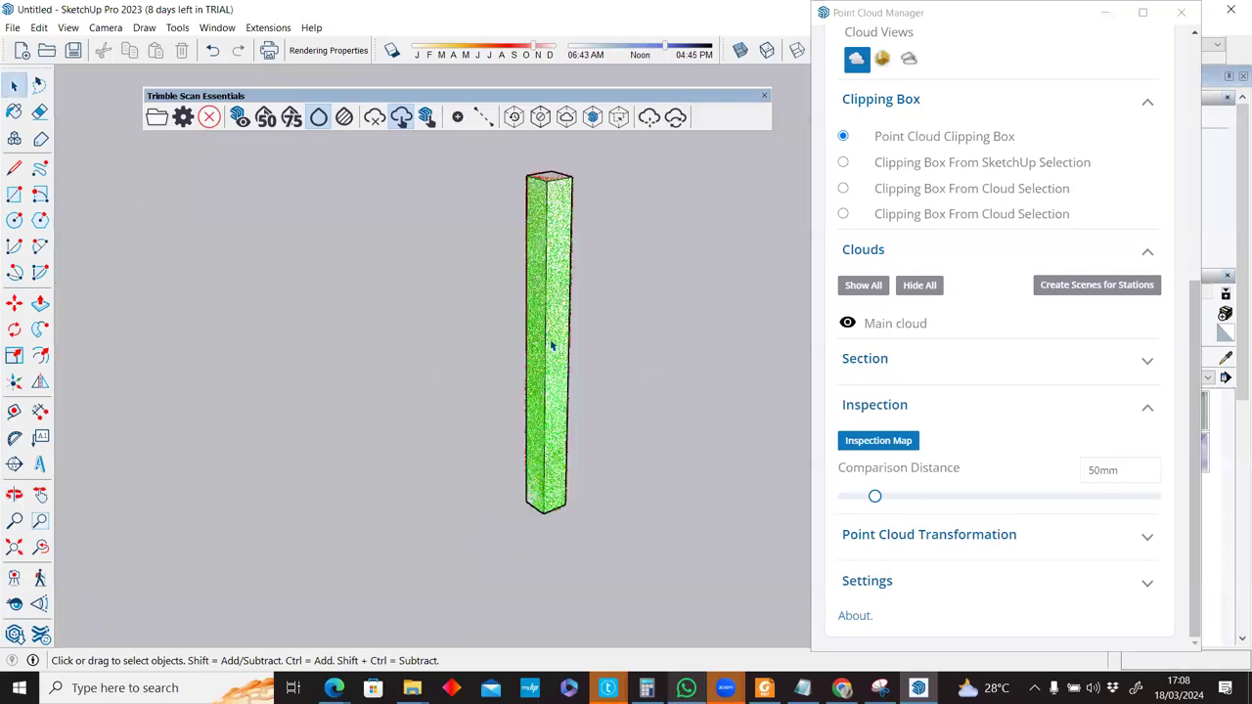
click(874, 501)
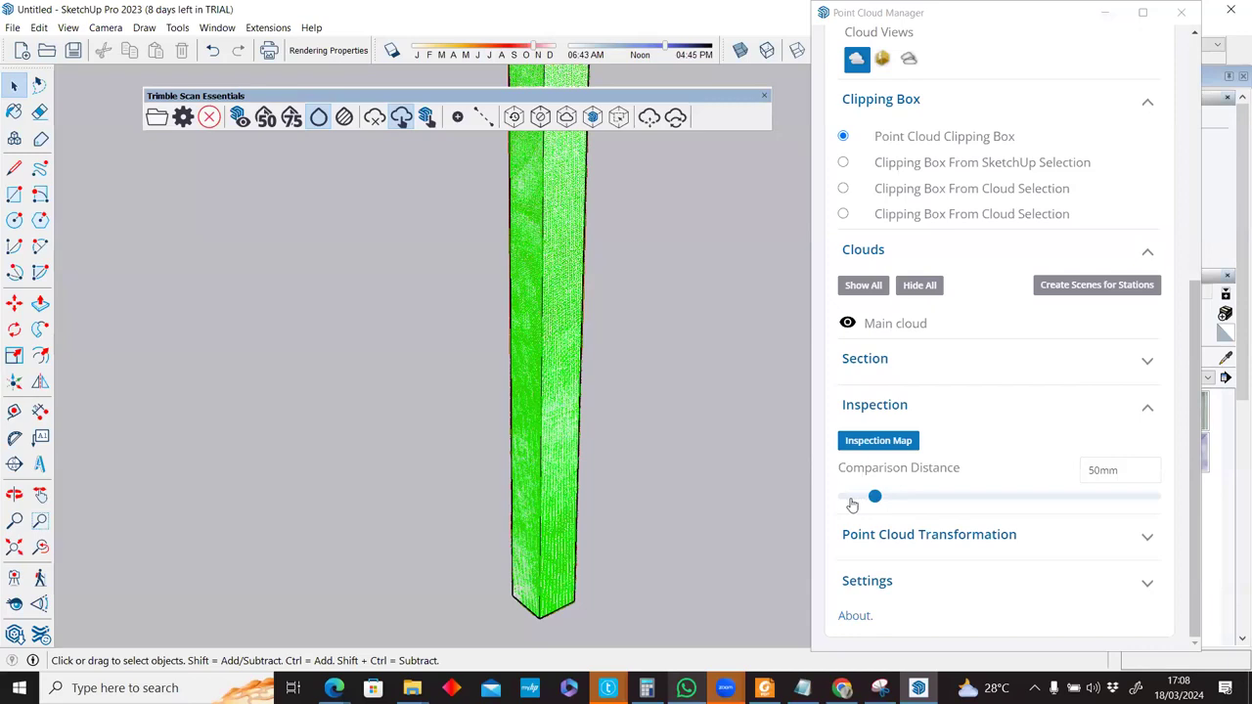
click(851, 499)
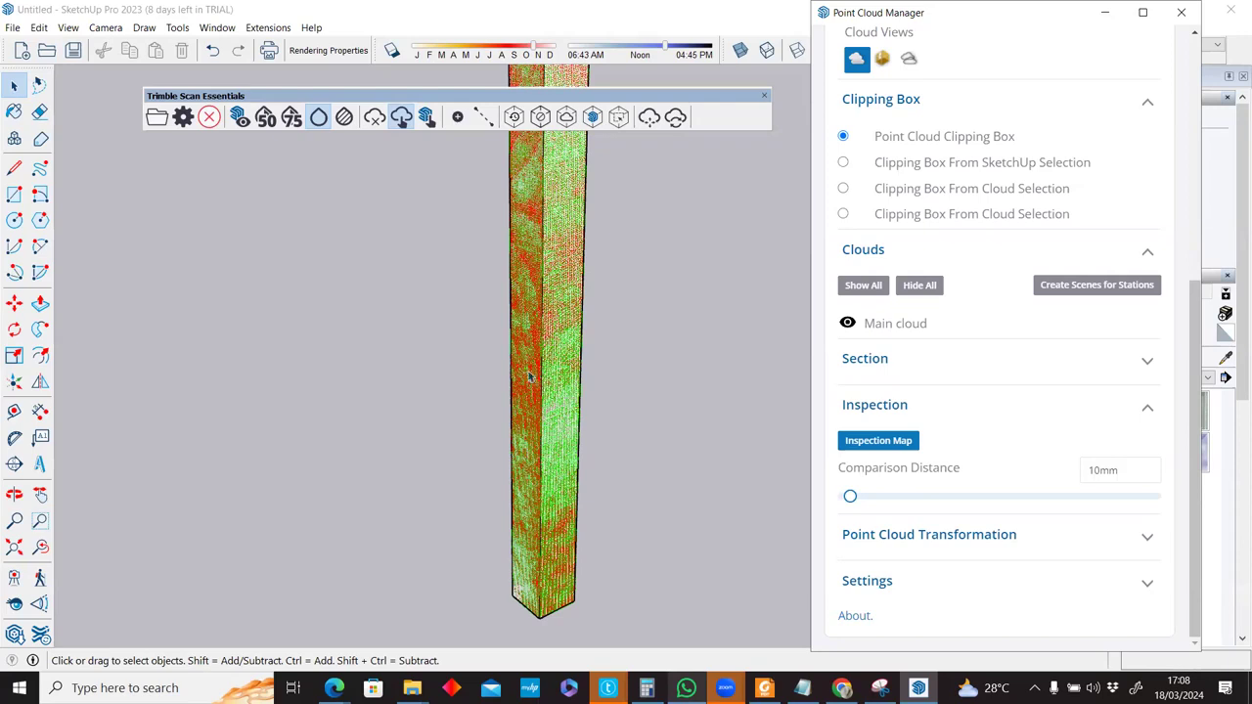
scroll(533, 392, up, 1)
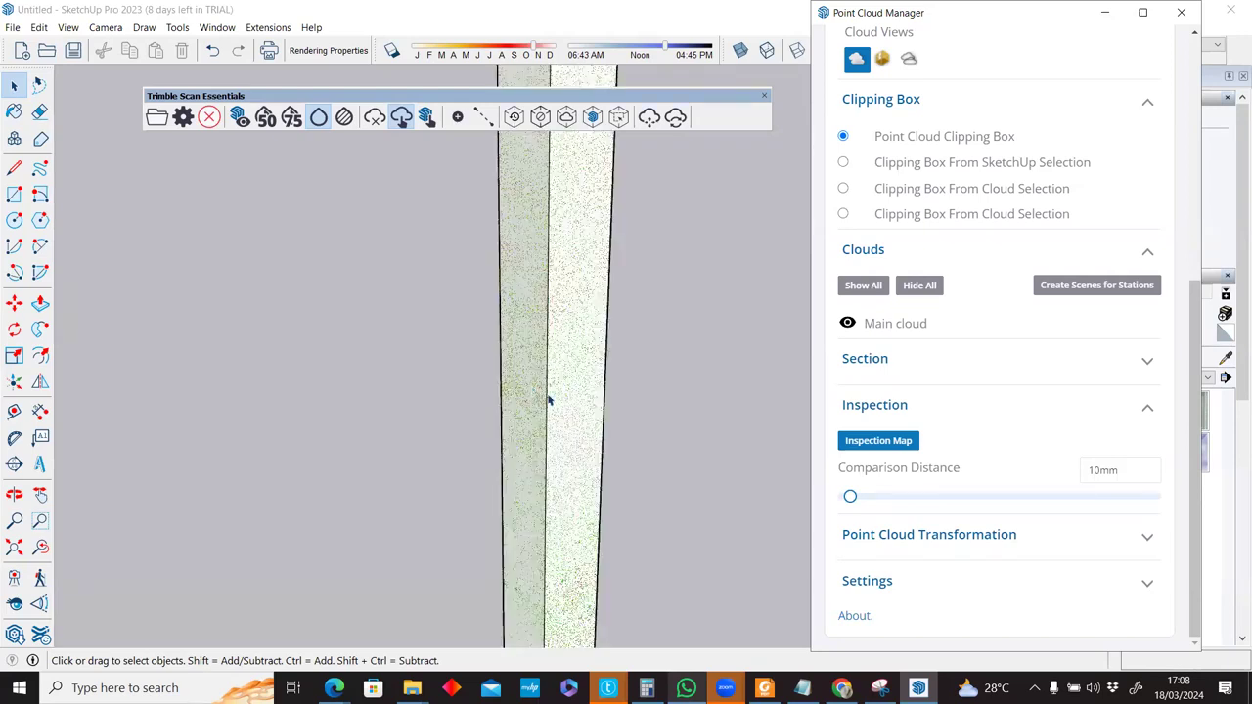
scroll(547, 399, down, 2)
scroll(567, 406, down, 1)
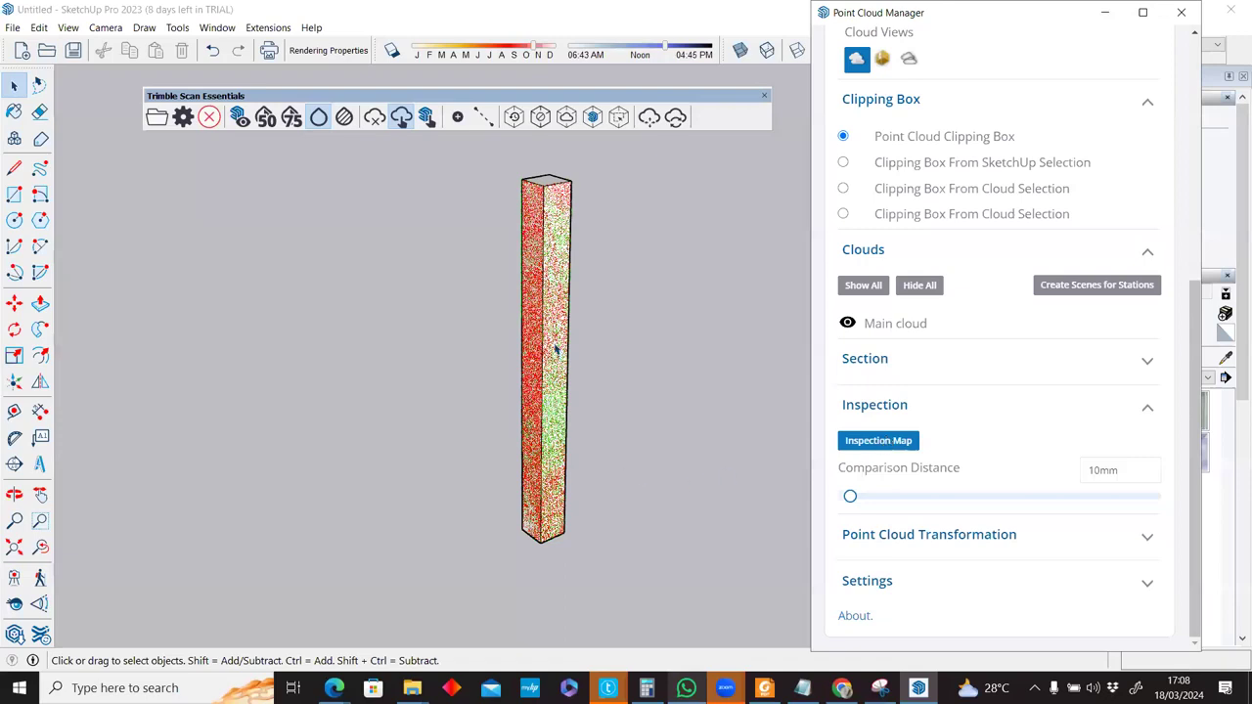
click(878, 440)
scroll(556, 349, down, 2)
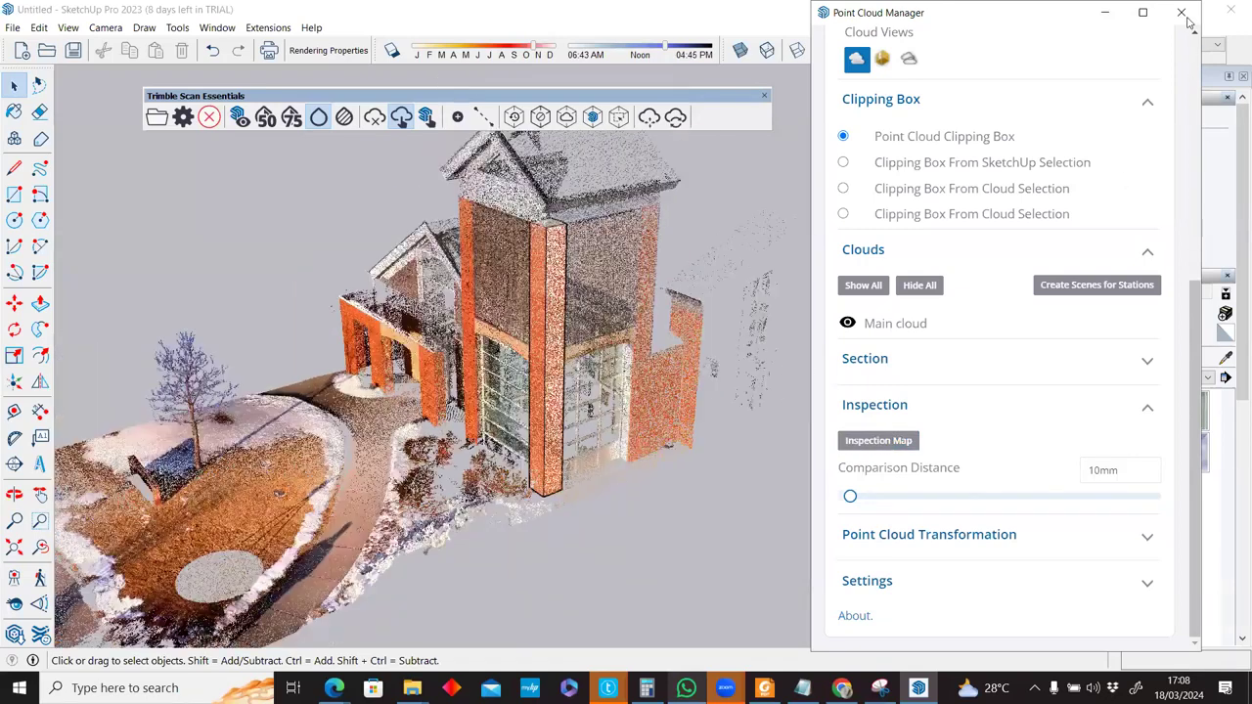
Close the Point Cloud Manager, select the 18-entity pillar box and bring up its context menu.
click(1181, 12)
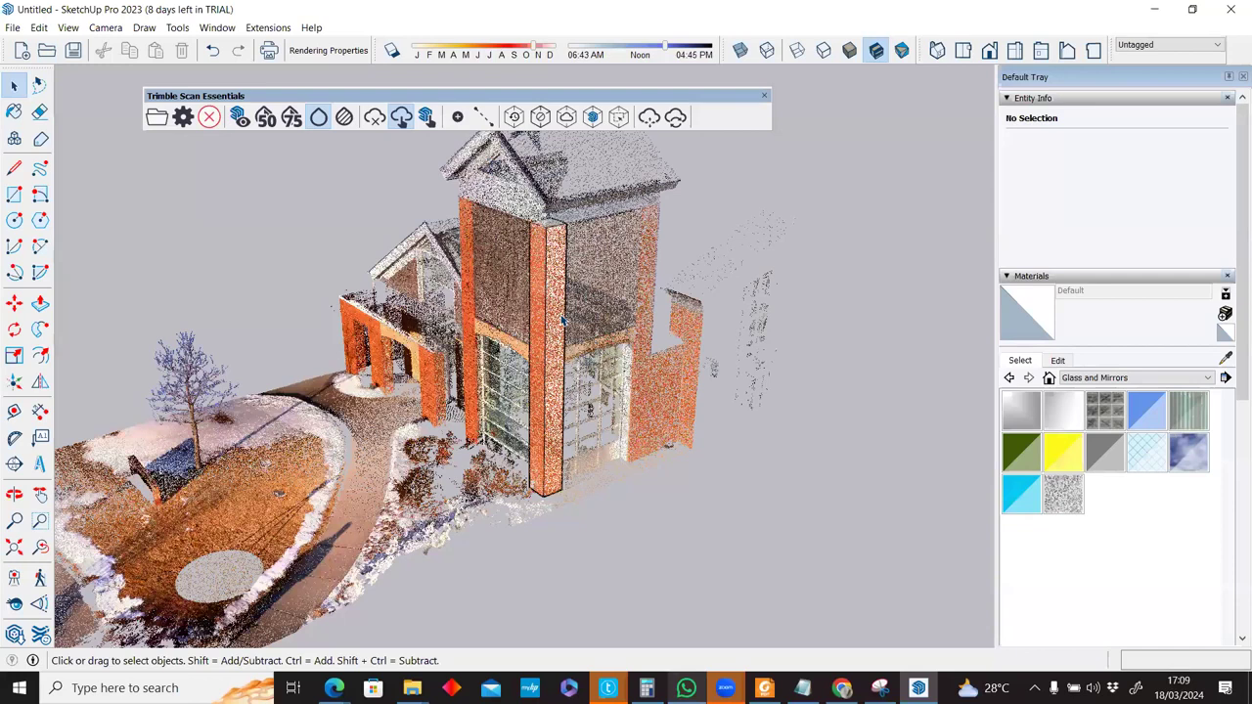
scroll(548, 394, up, 2)
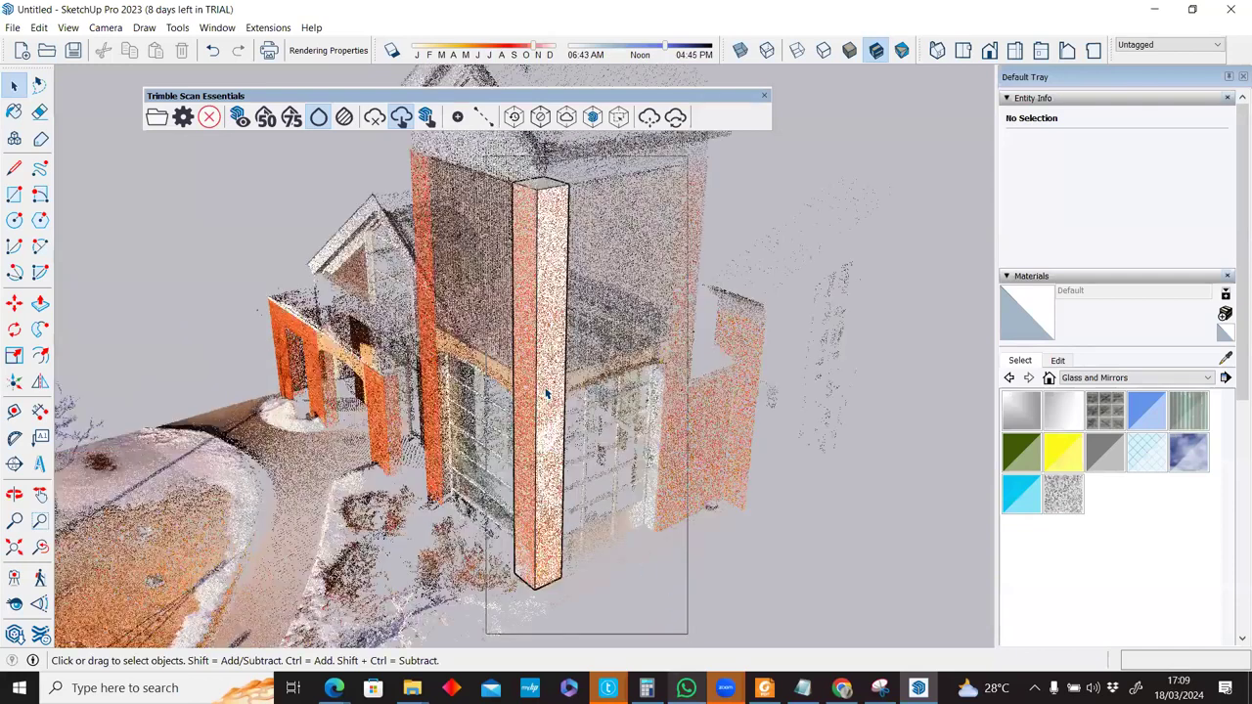
click(535, 406)
right_click(460, 280)
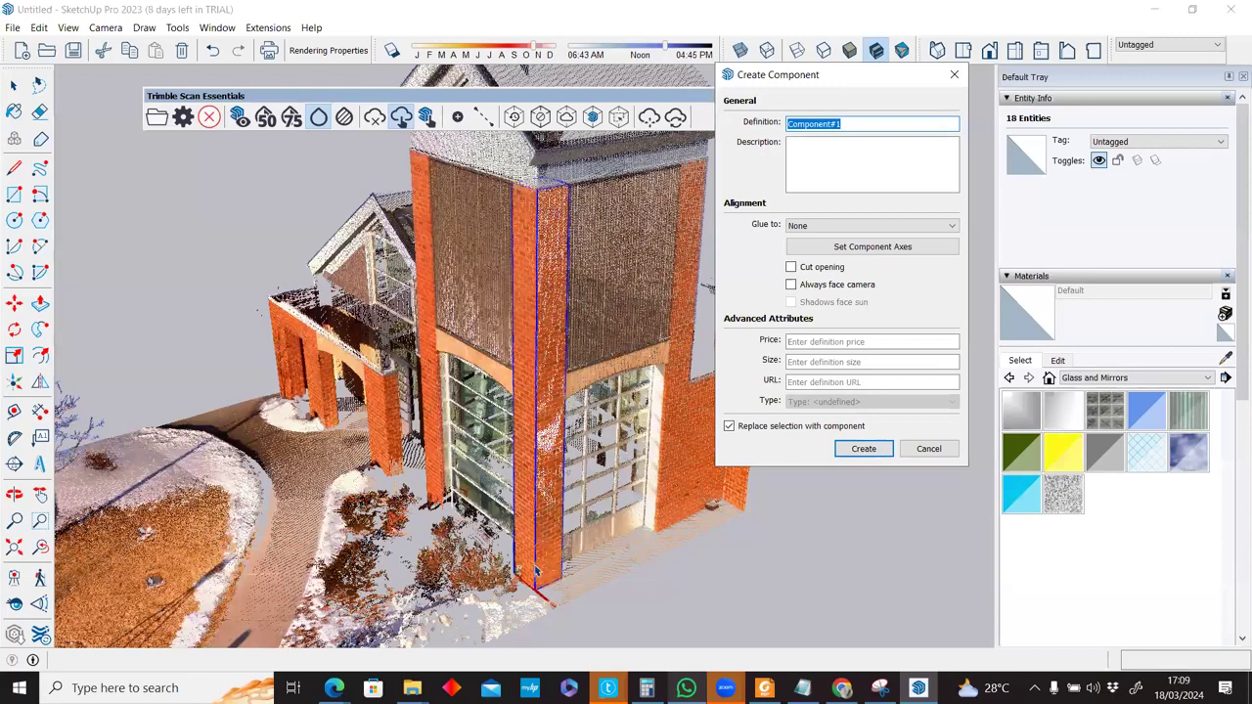
Make the pillar Component#1 and copy it 3.54 m to the opposite front corner.
key(Return)
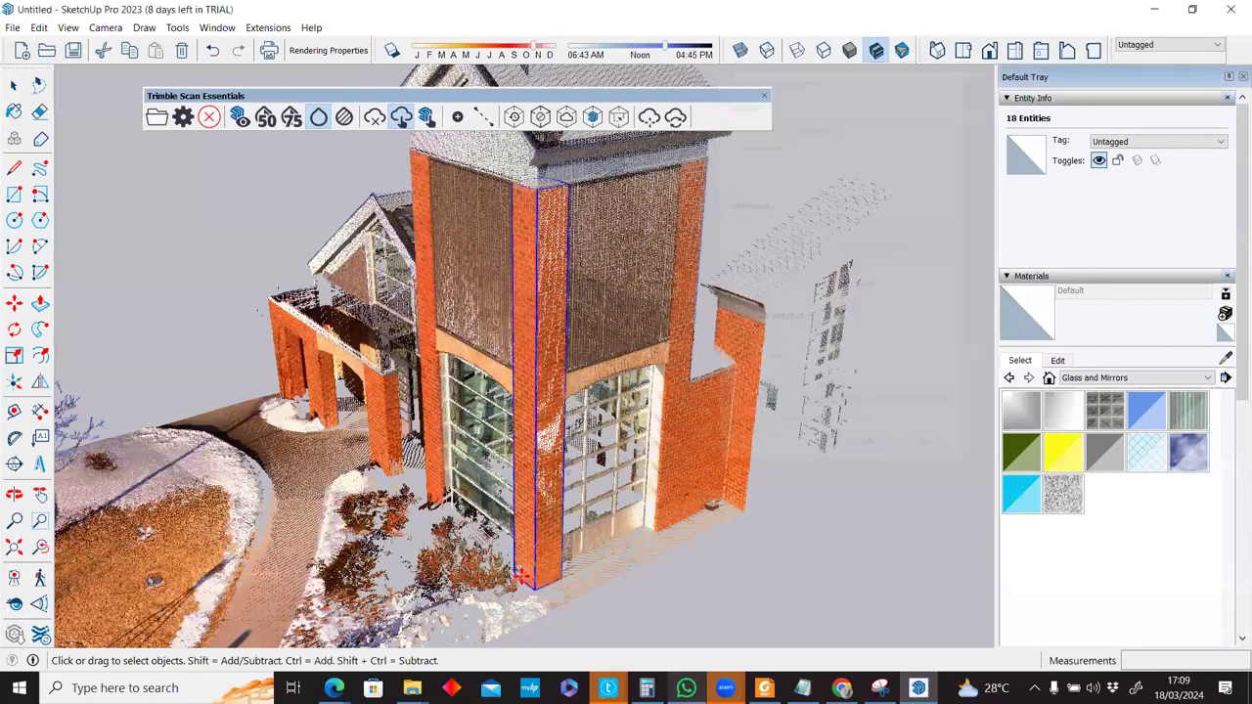
key(m)
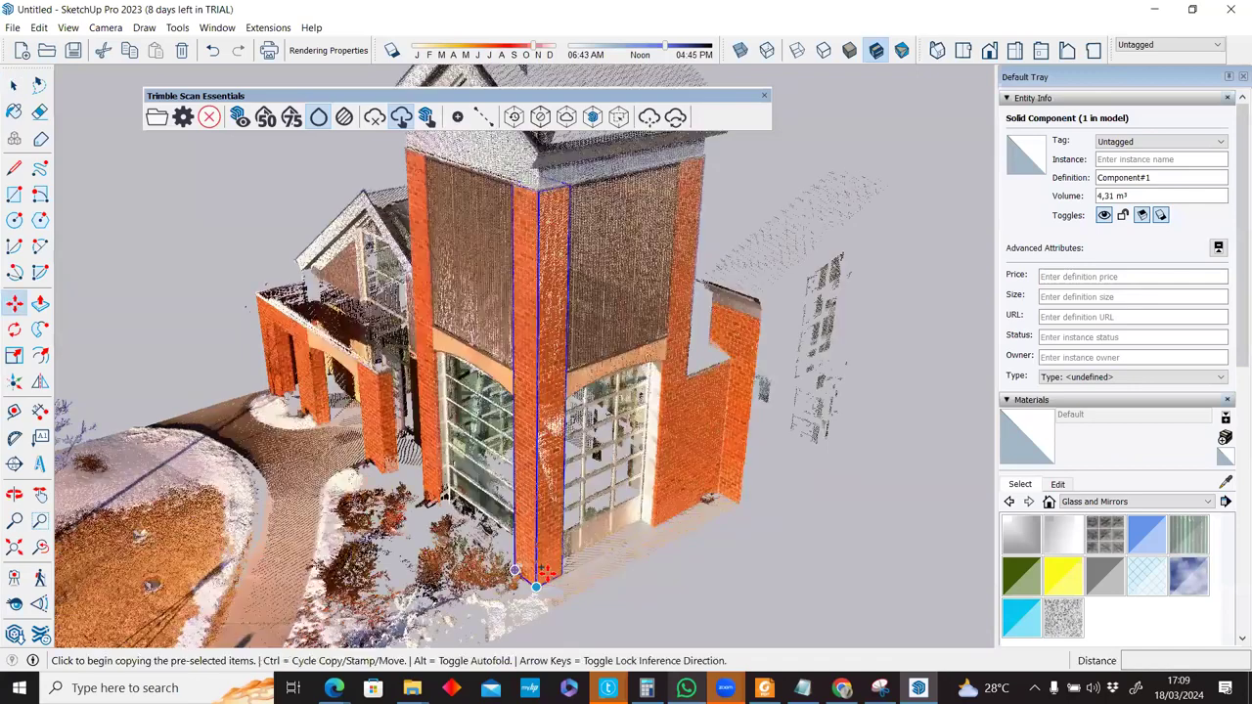
scroll(538, 567, up, 3)
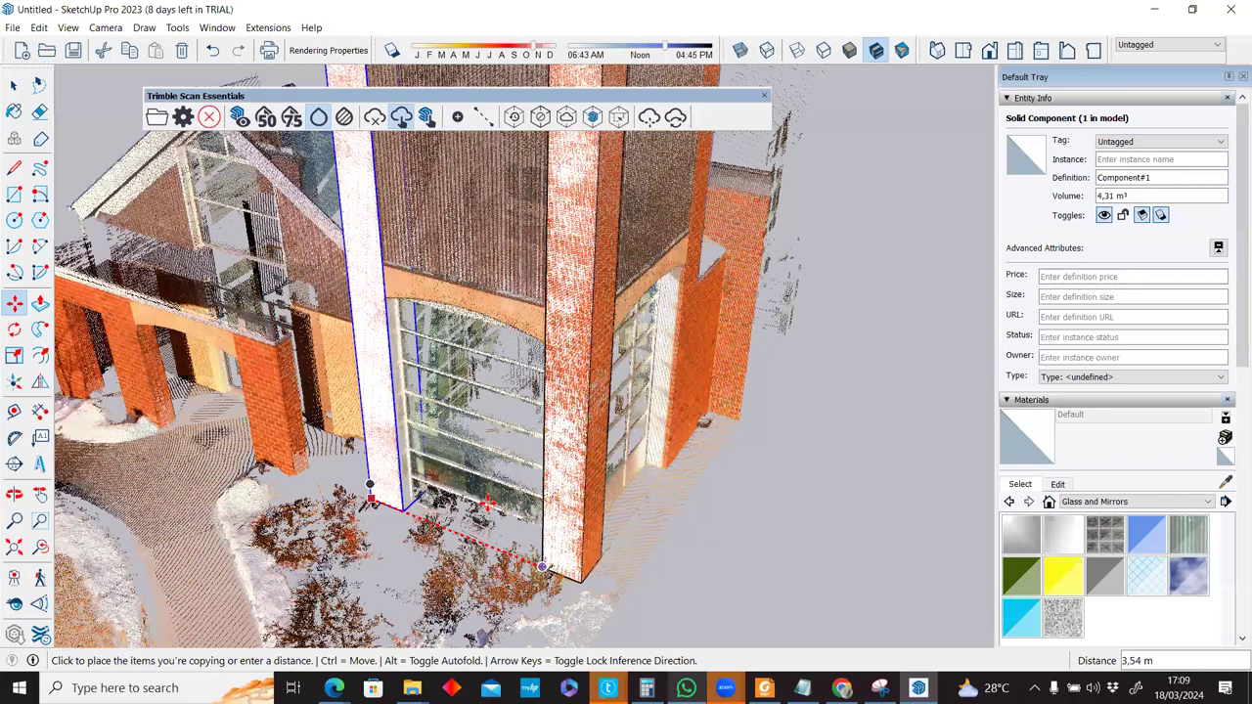
middle_drag(485, 537, 486, 574)
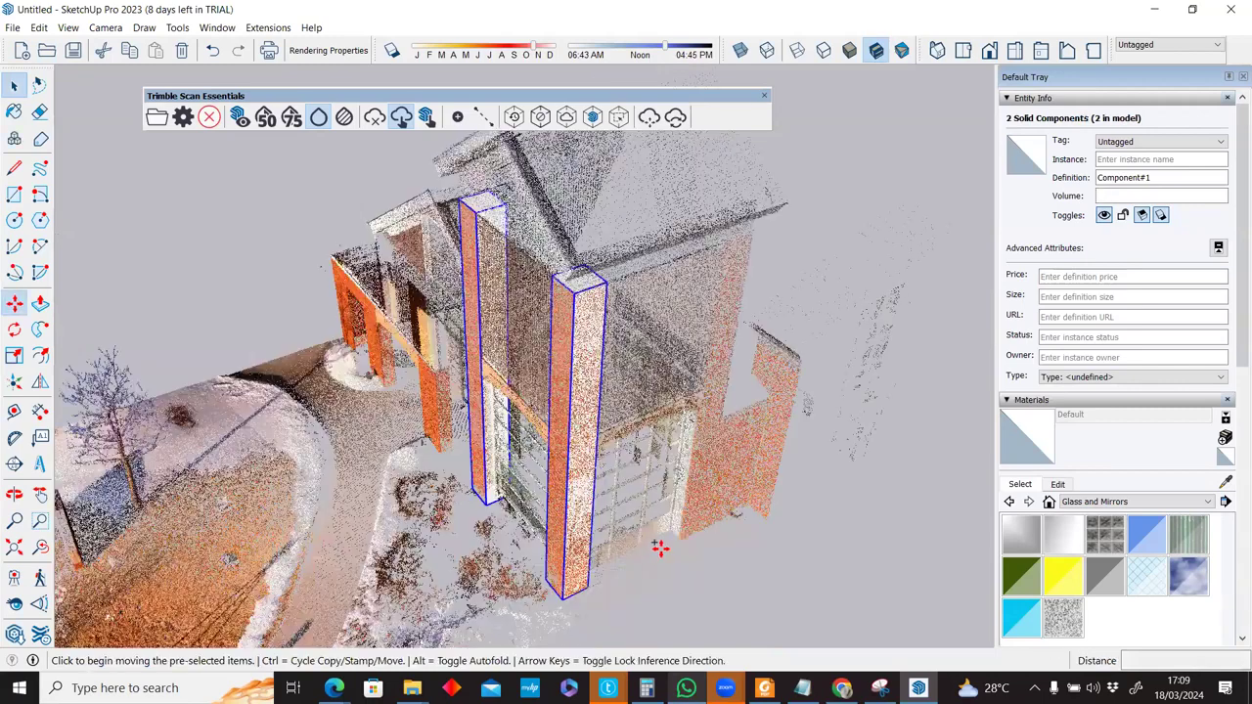
click(660, 549)
key(ctrl)
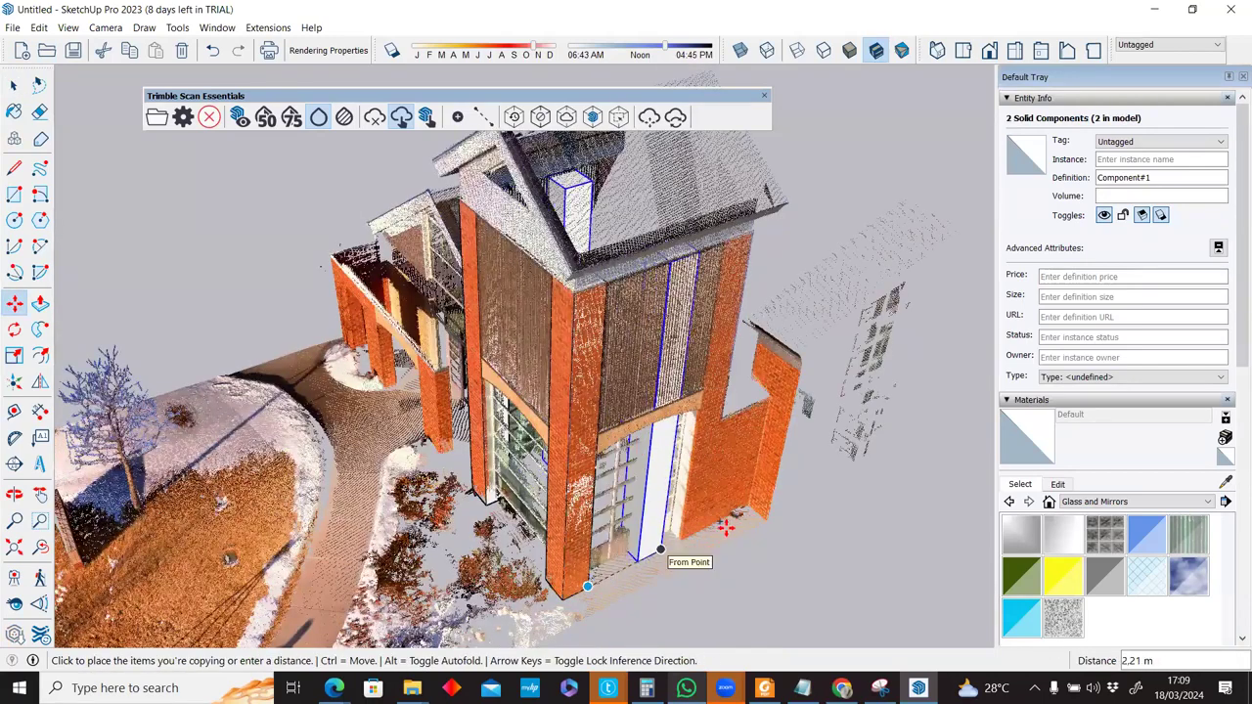
click(725, 527)
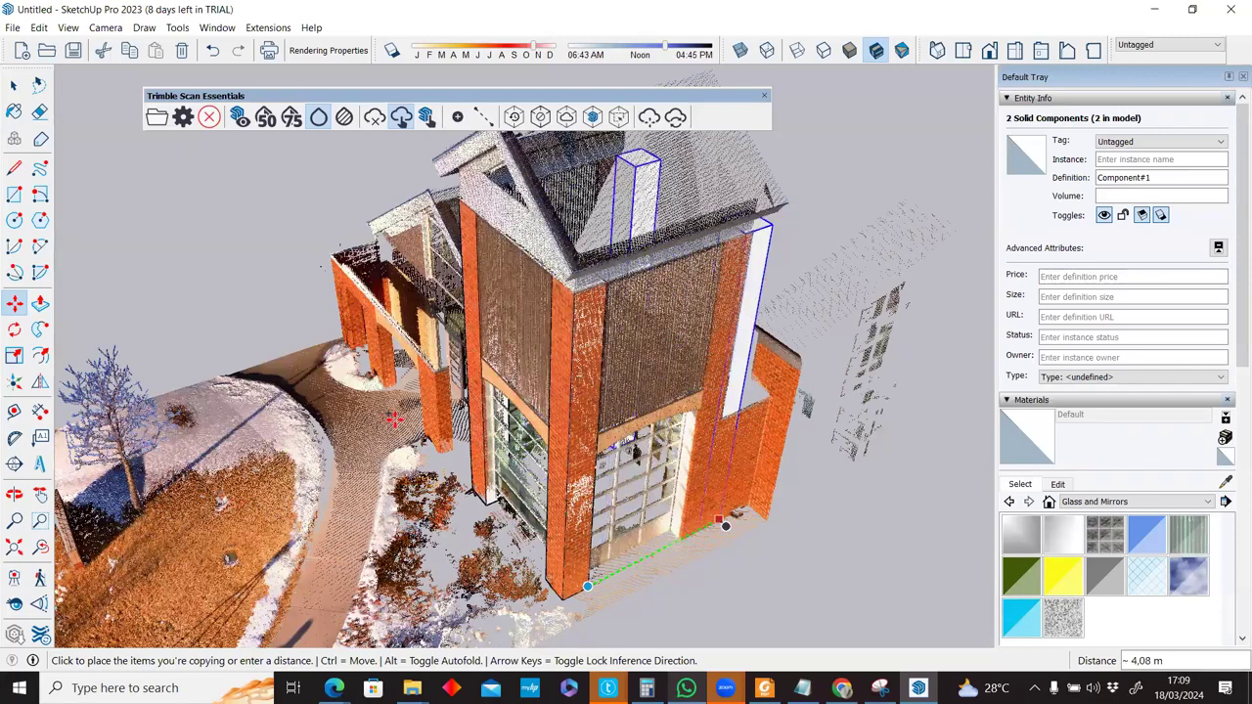
Check where the copy landed, cancel the extra copy and select the left pillar.
middle_drag(640, 364, 617, 256)
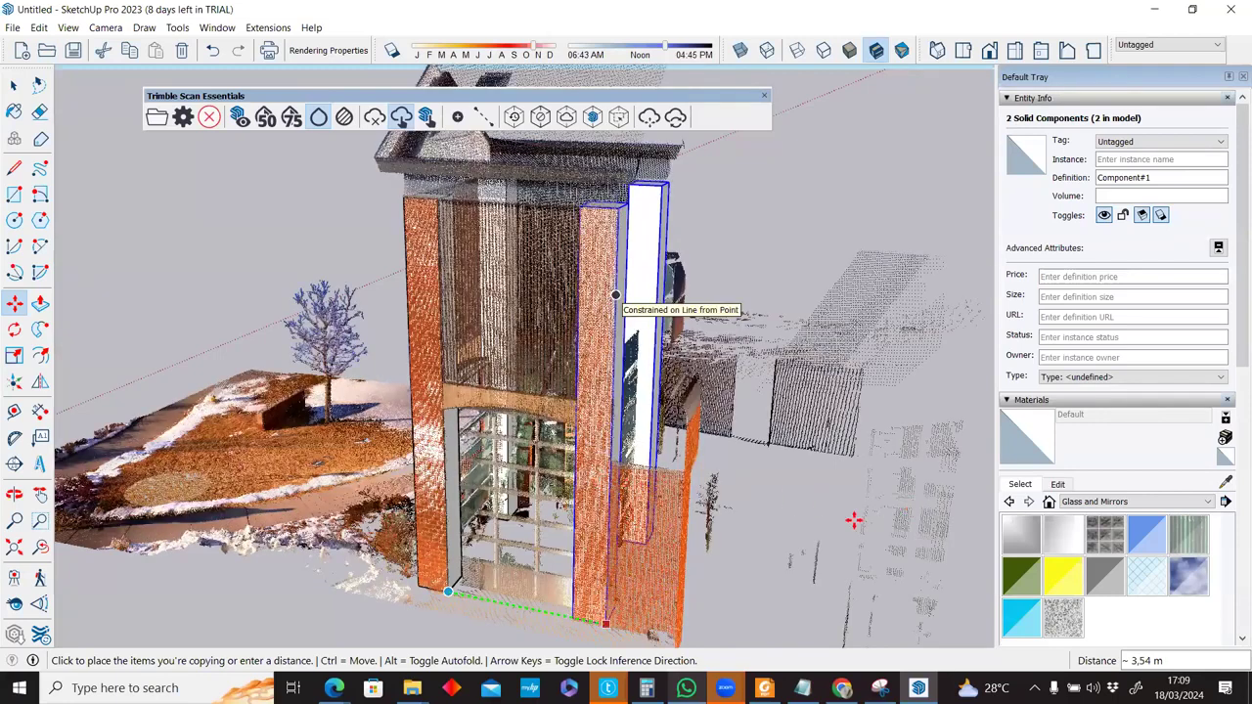
key(Escape)
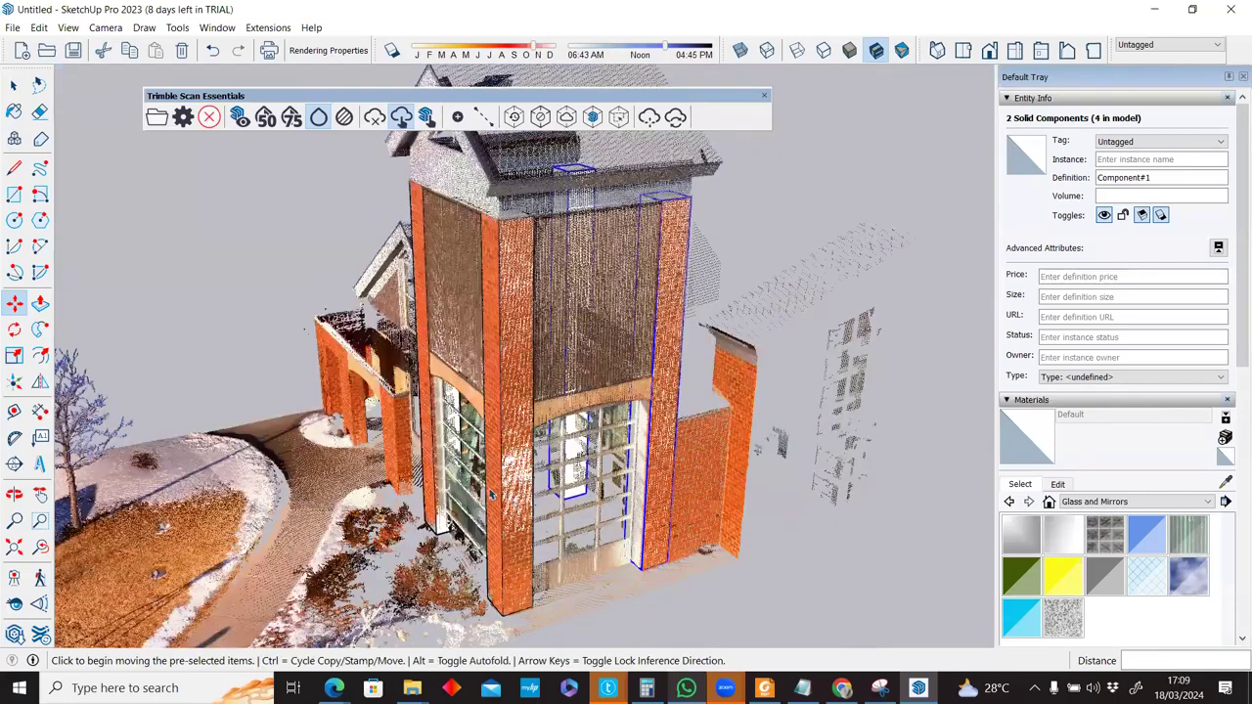
key(space)
click(427, 435)
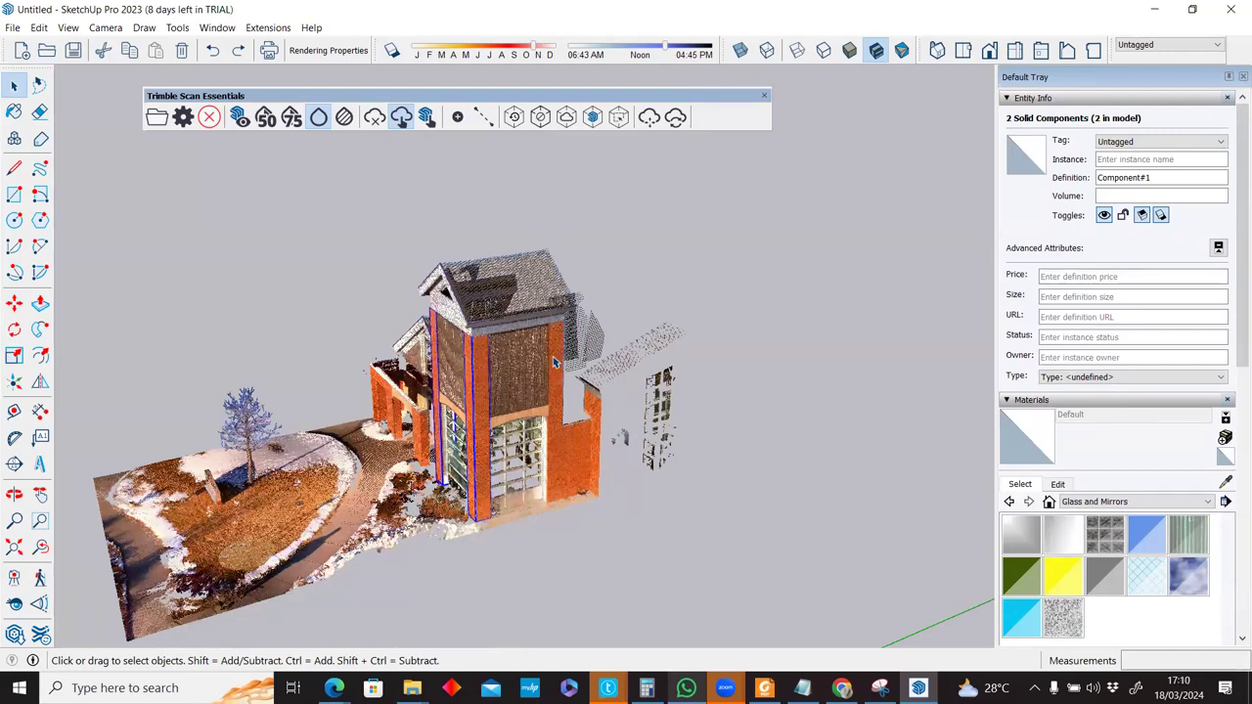
Copy both front pillars about 3.54 m back to the rear corners, giving four pillars.
scroll(548, 385, up, 2)
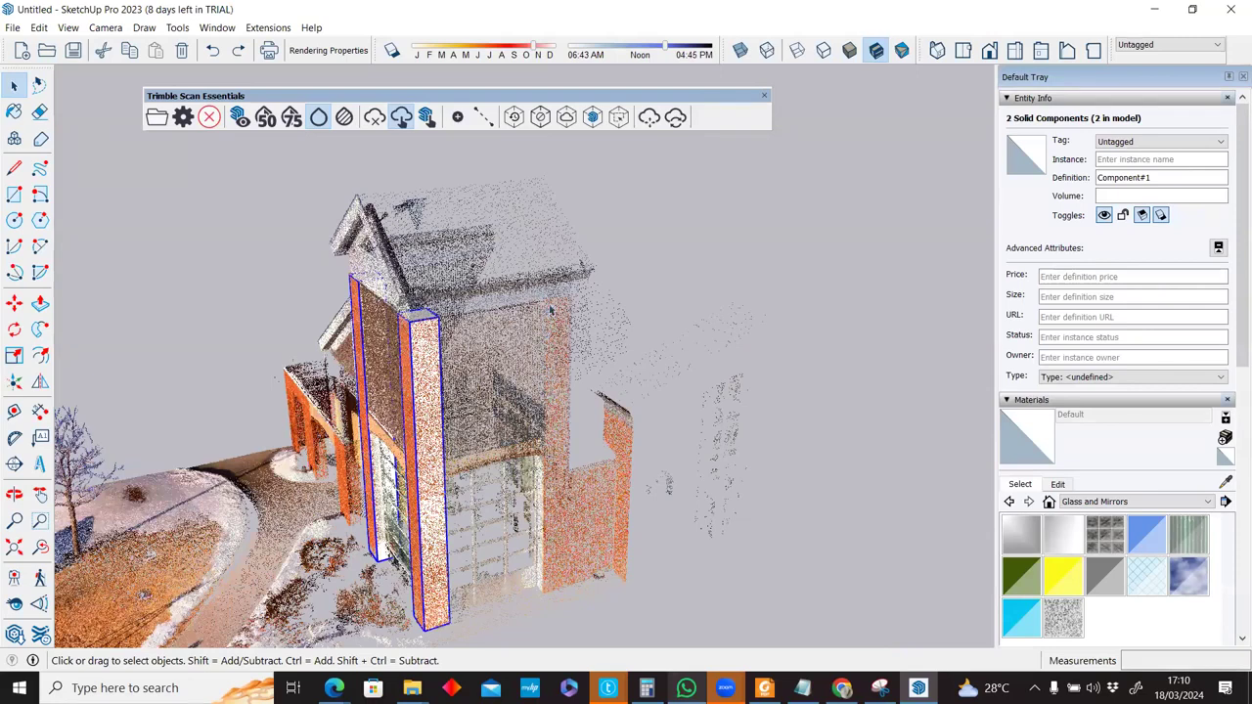
middle_drag(566, 498, 175, 621)
middle_drag(521, 363, 800, 411)
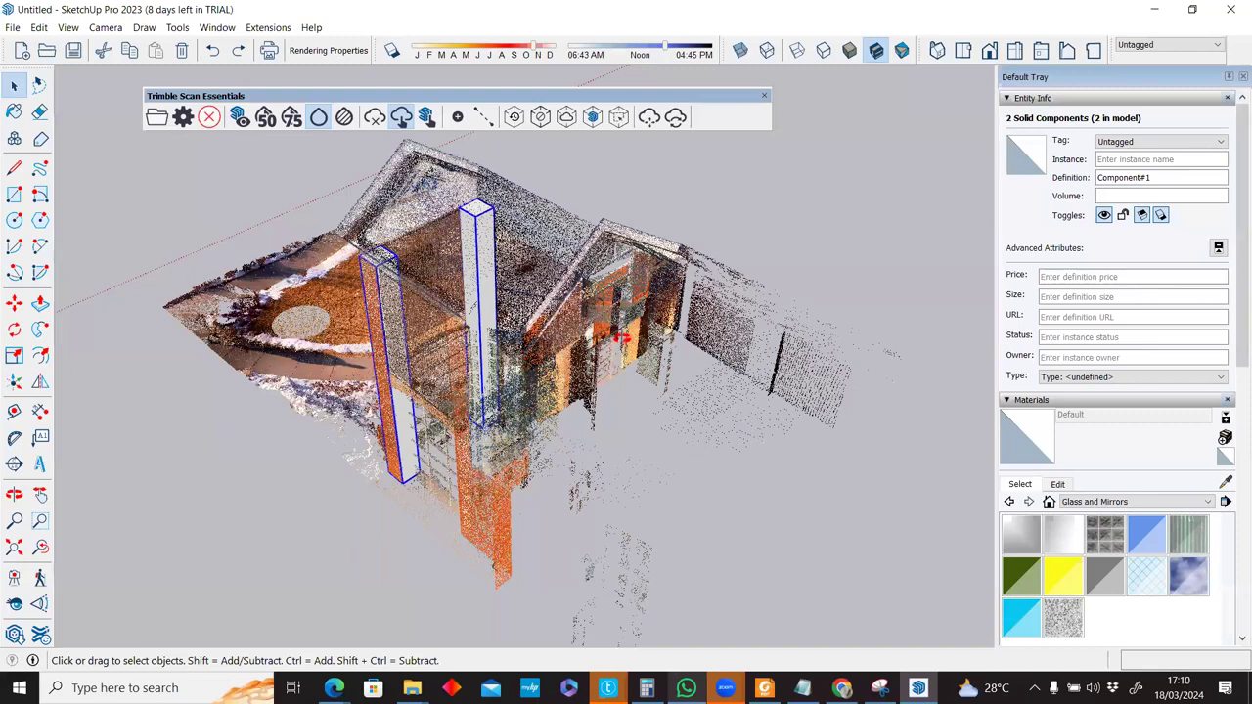
key(m)
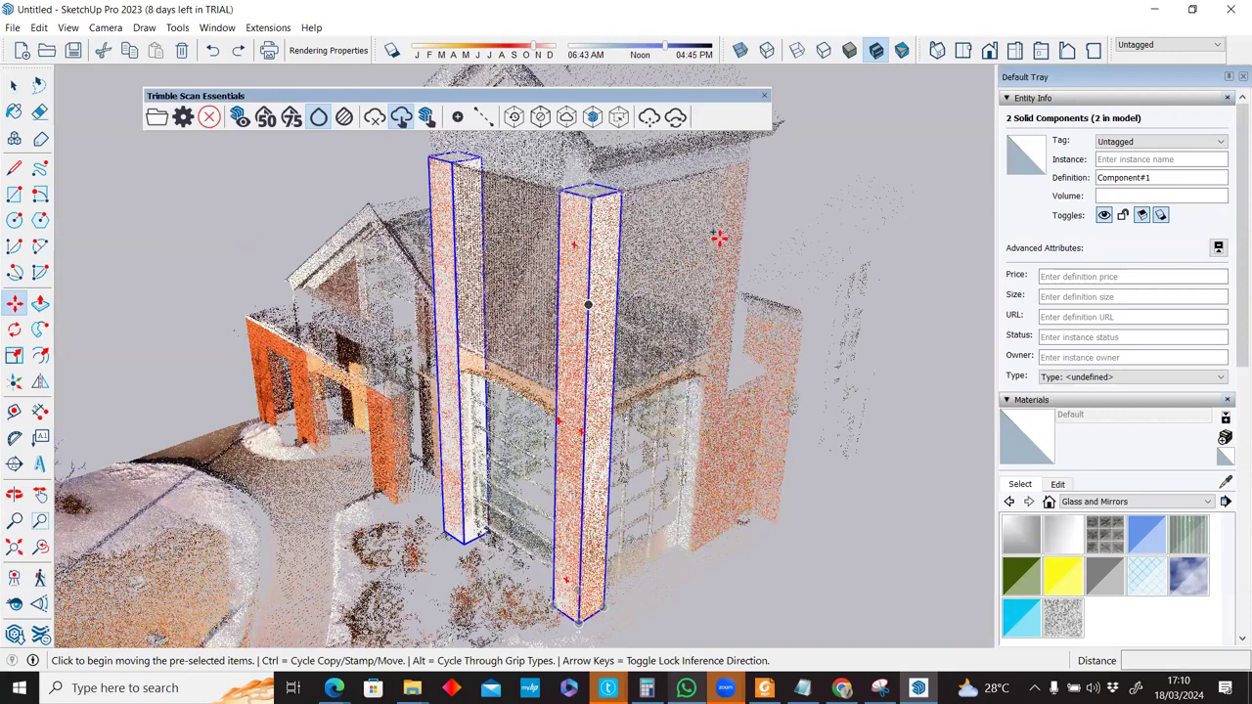
key(ctrl)
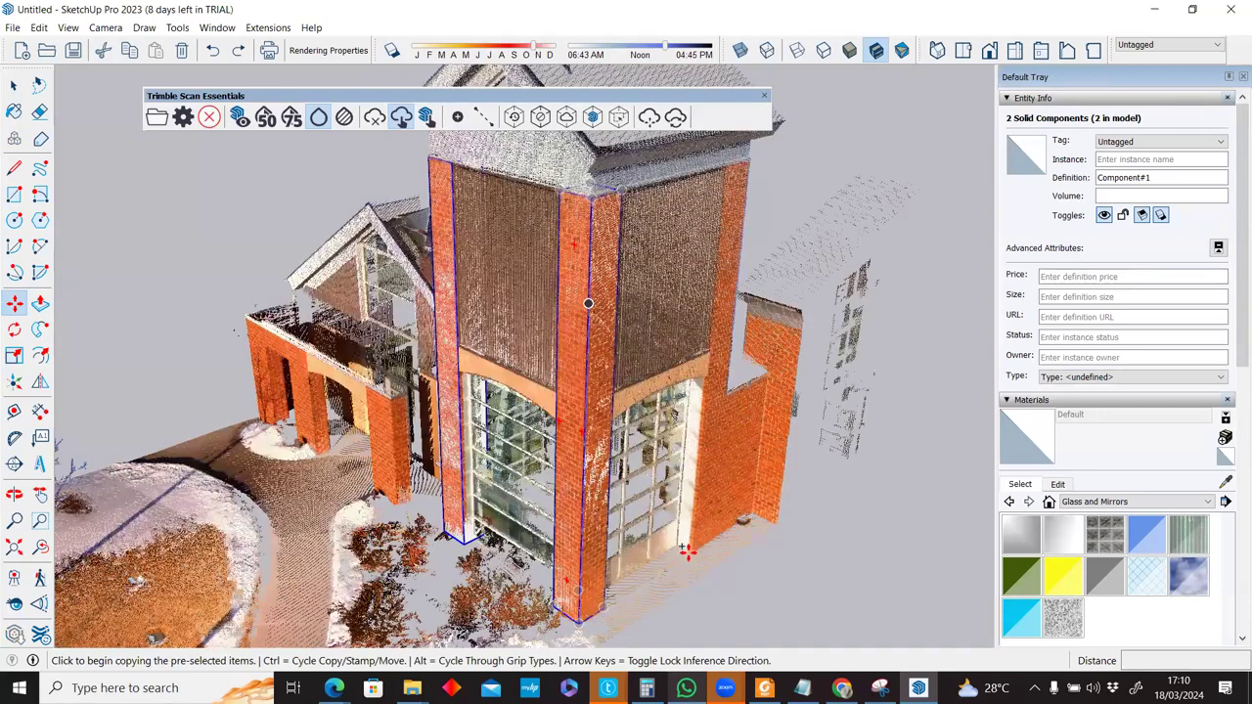
click(588, 303)
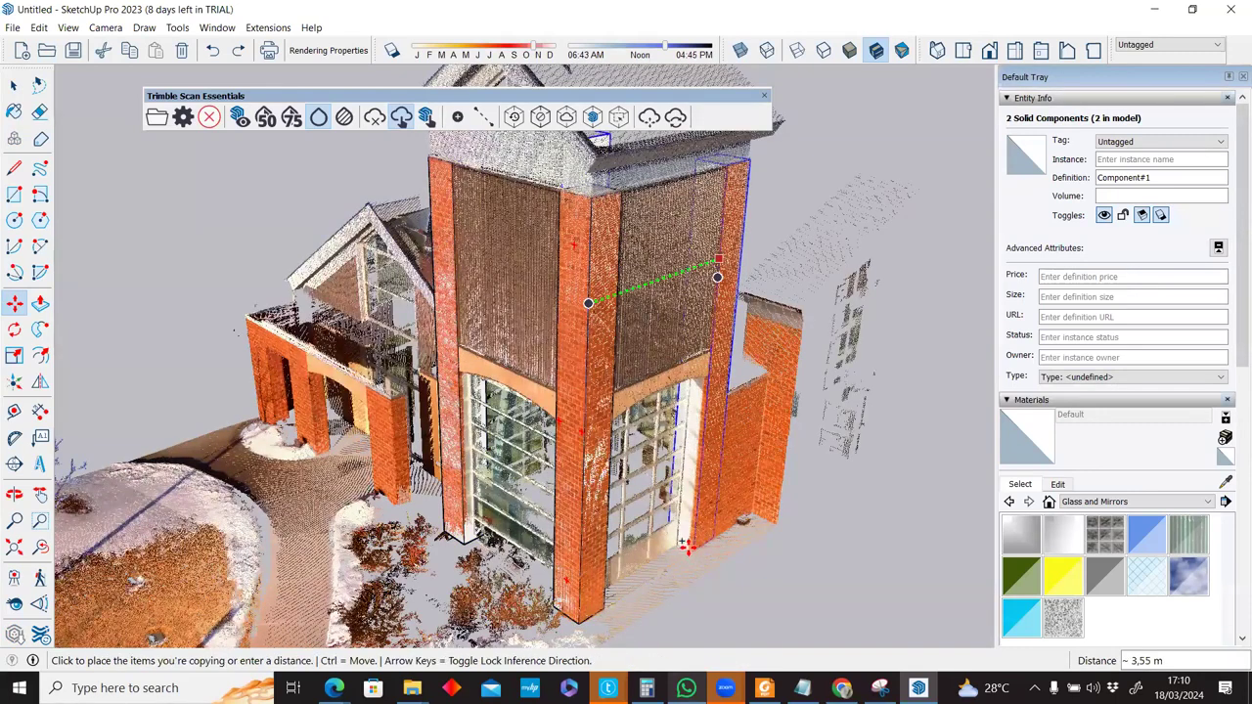
scroll(692, 548, up, 4)
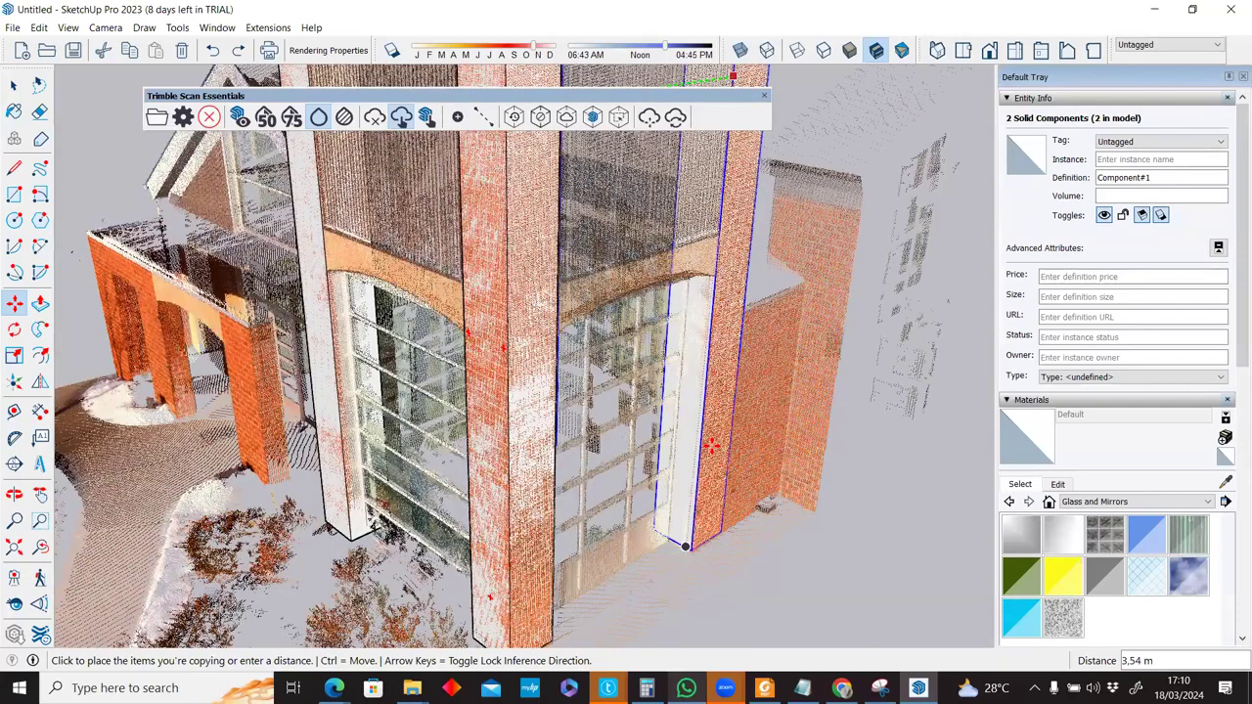
click(685, 546)
scroll(711, 444, down, 3)
middle_drag(704, 362, 641, 380)
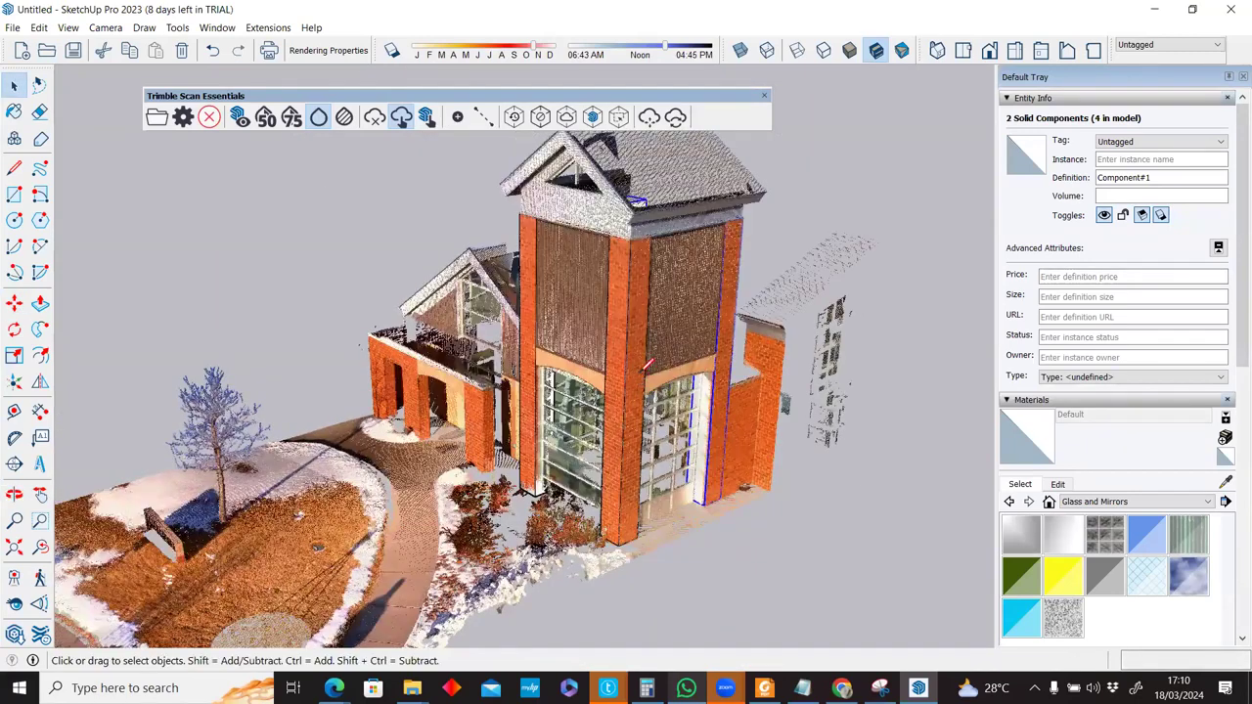
Refine the point cloud to full detail and draw the first ground line from the pillar base.
key(r)
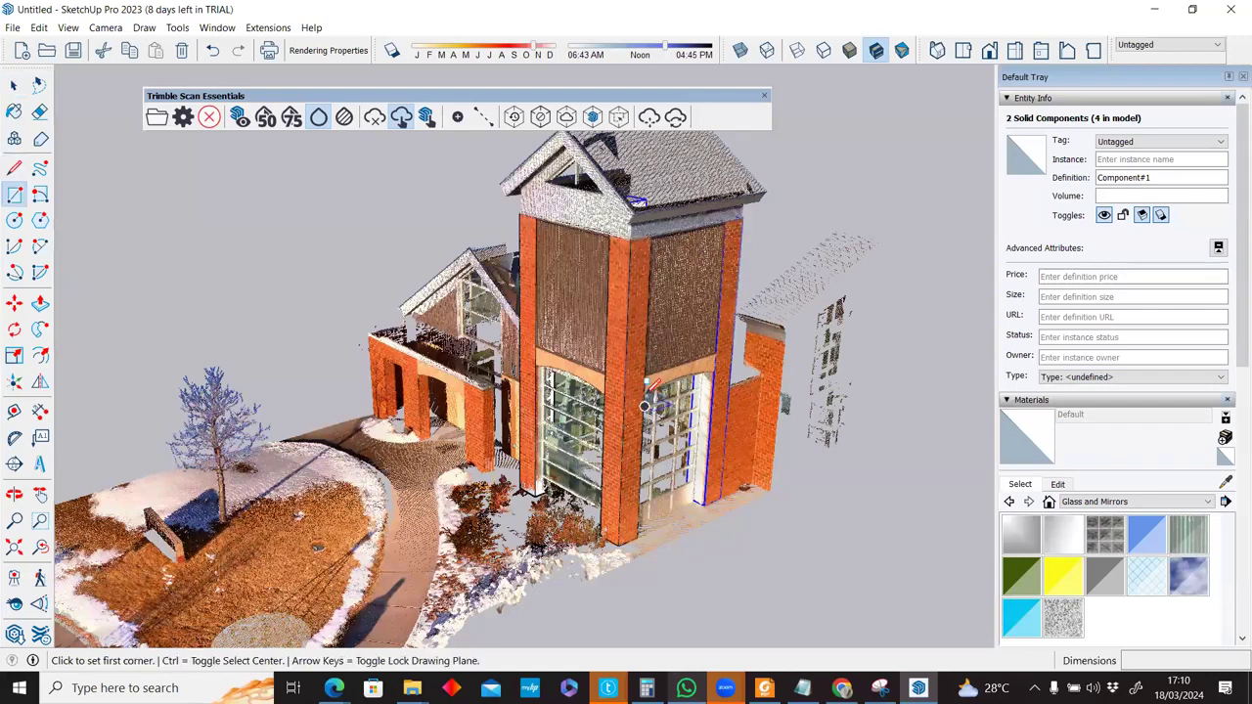
scroll(540, 418, up, 5)
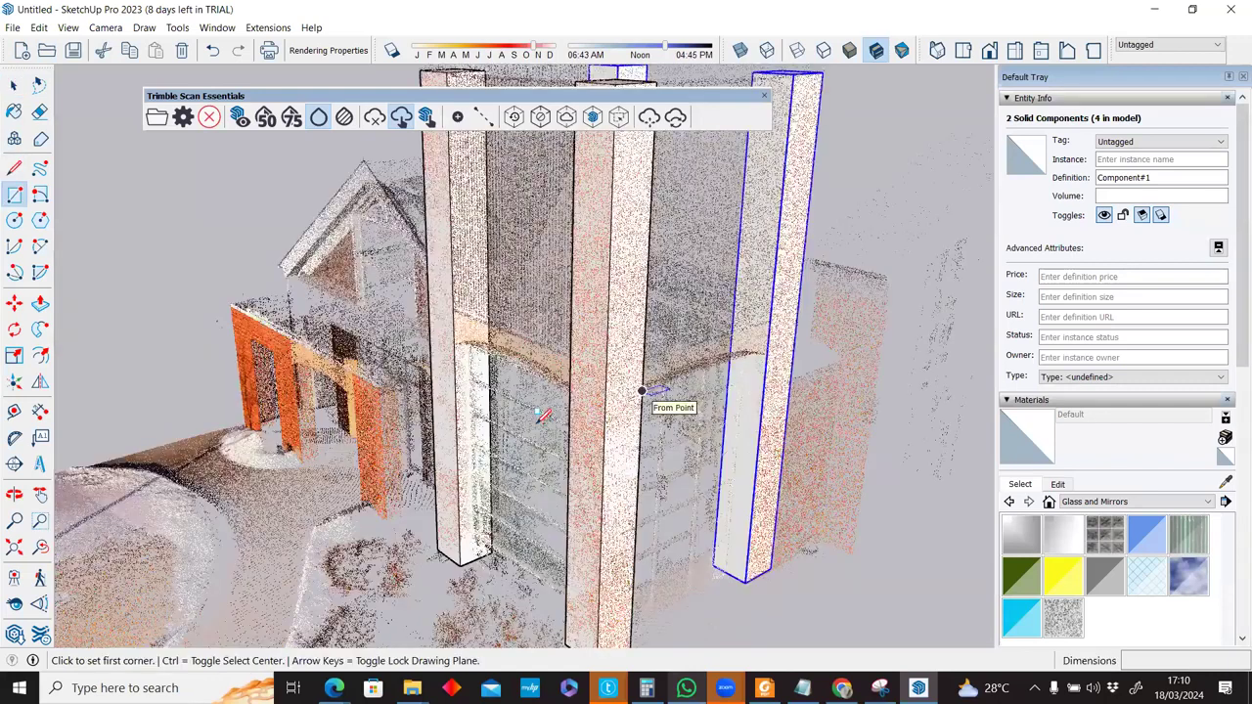
middle_drag(541, 419, 536, 428)
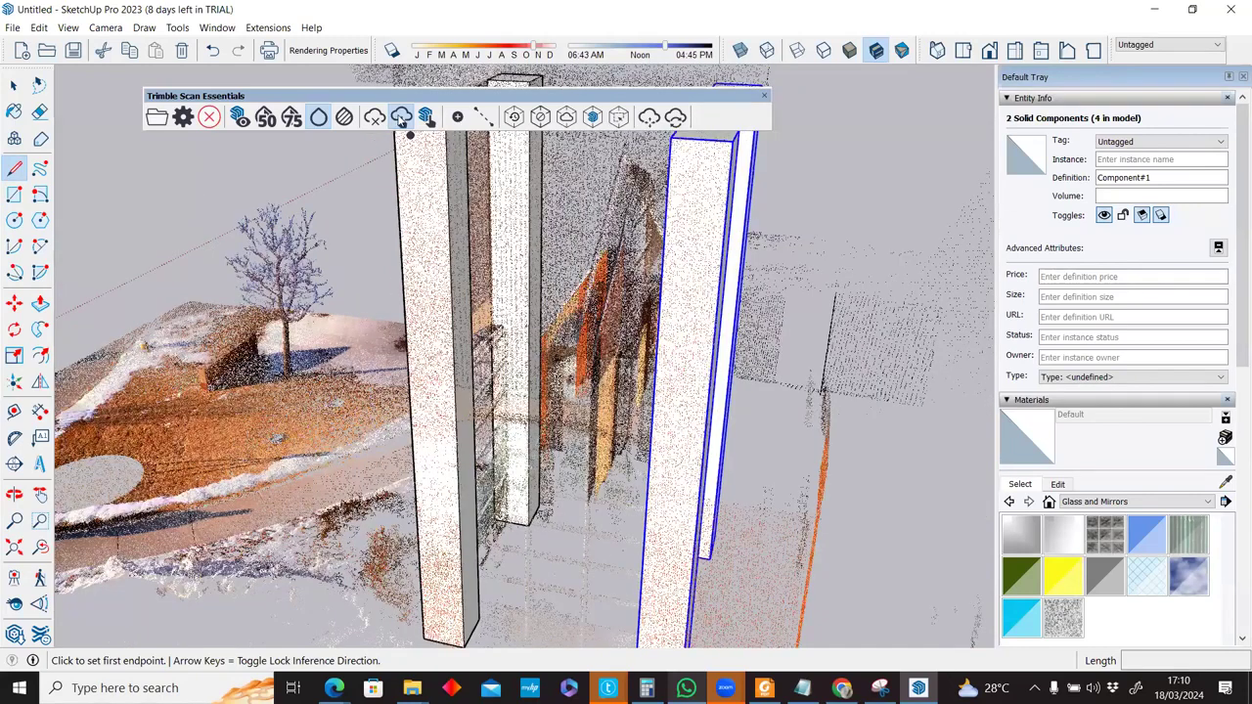
click(401, 118)
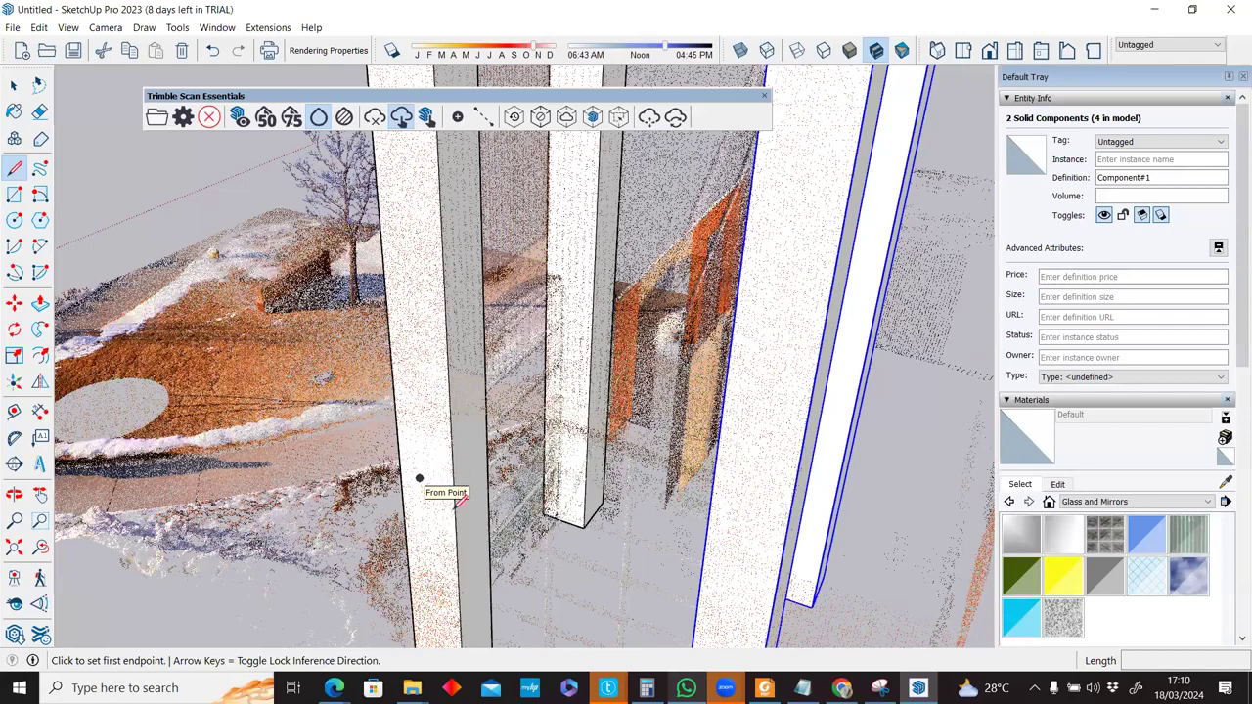
middle_drag(464, 494, 406, 542)
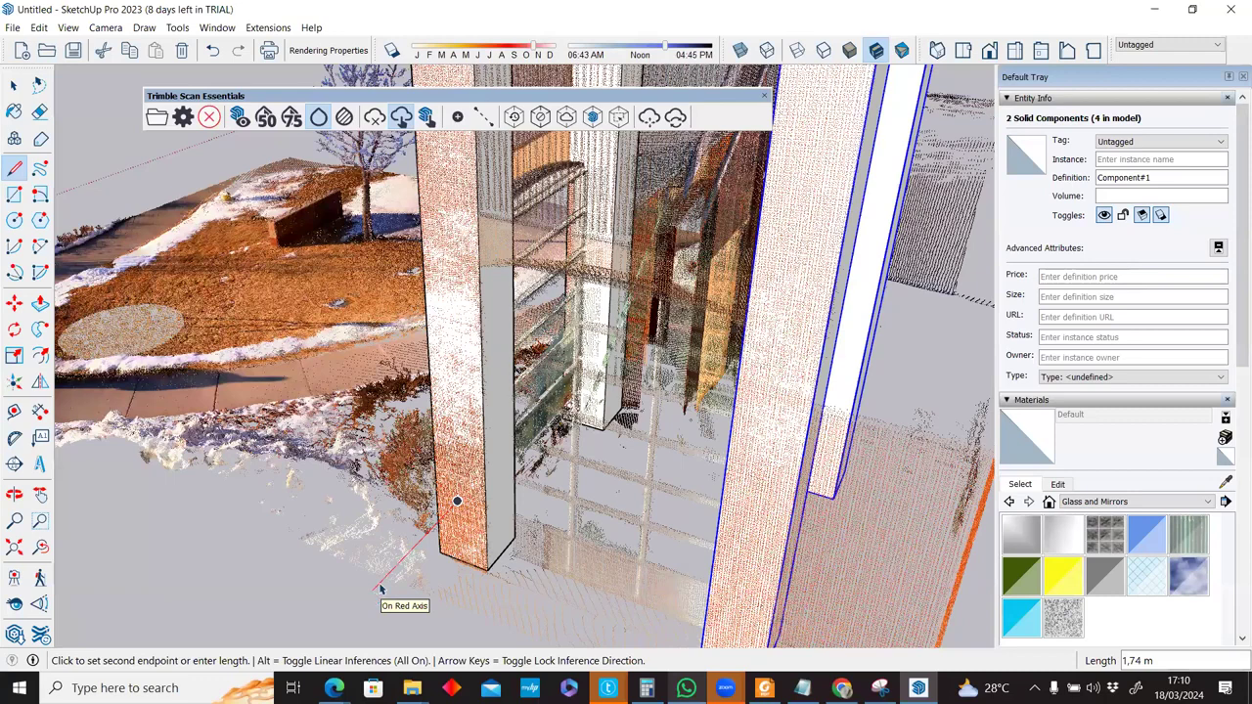
click(457, 500)
key(space)
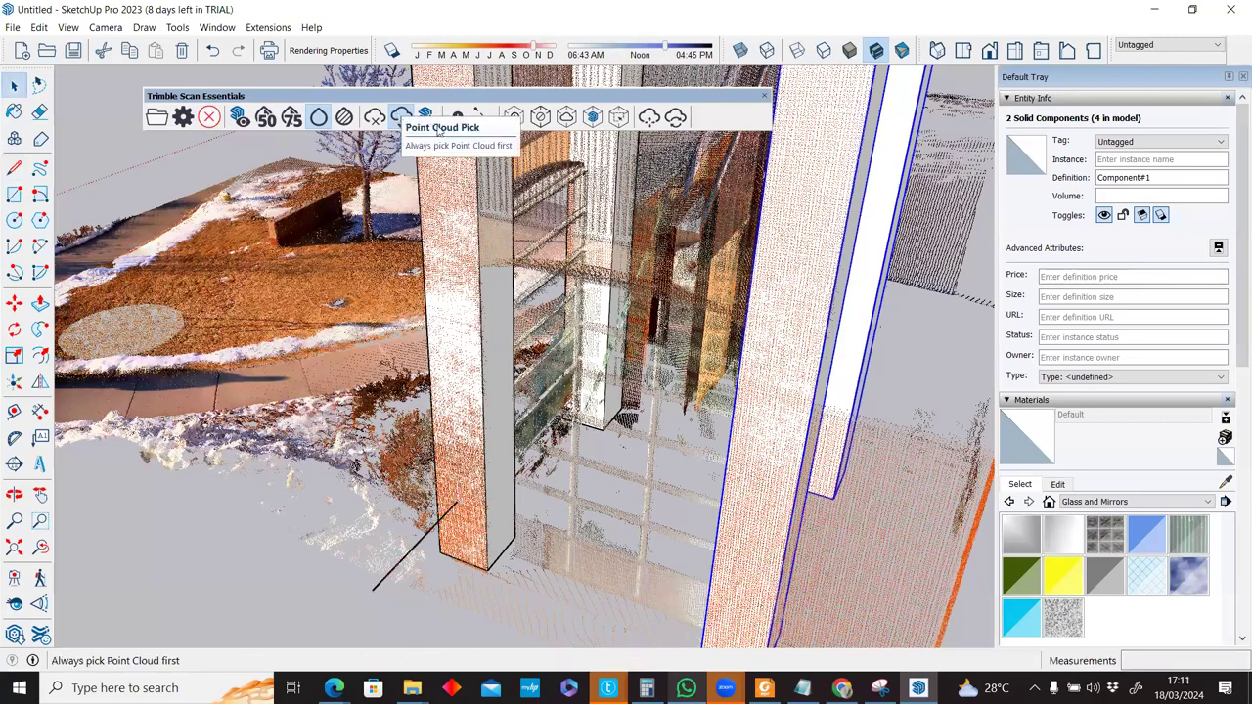
Switch to SketchUp Pick, draw a second parallel 1.74 m line, and hide the point cloud.
click(427, 120)
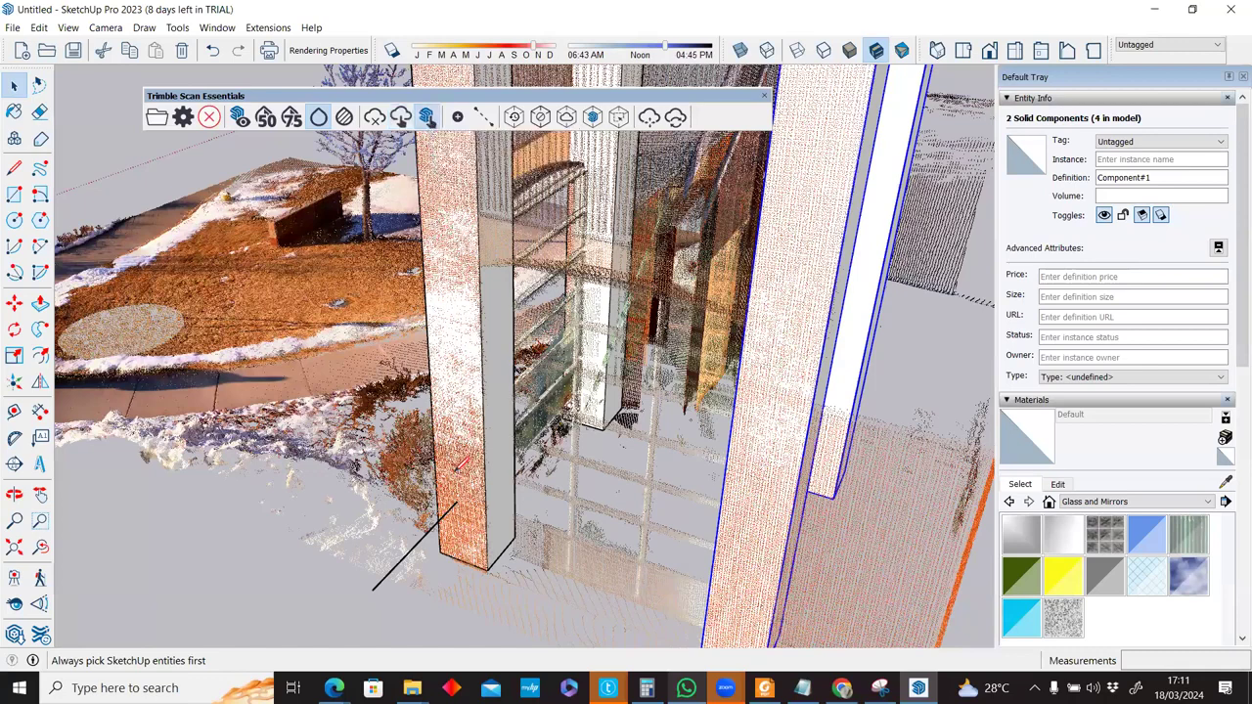
key(l)
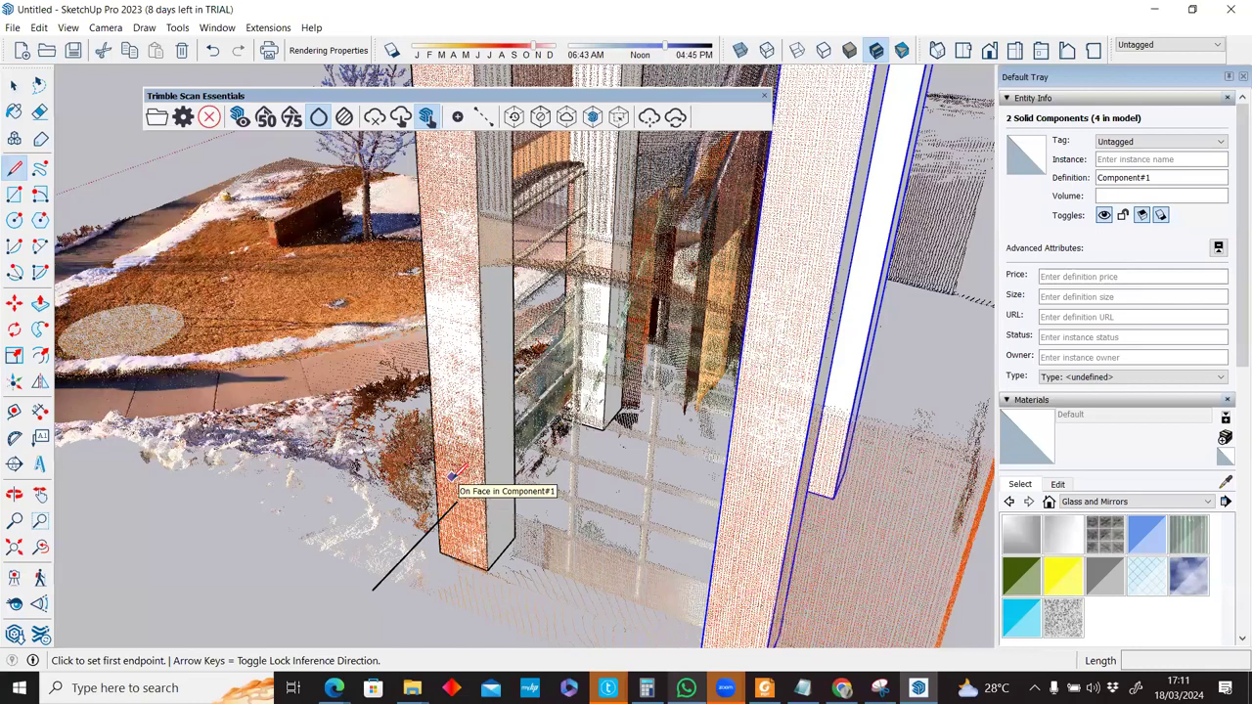
click(368, 558)
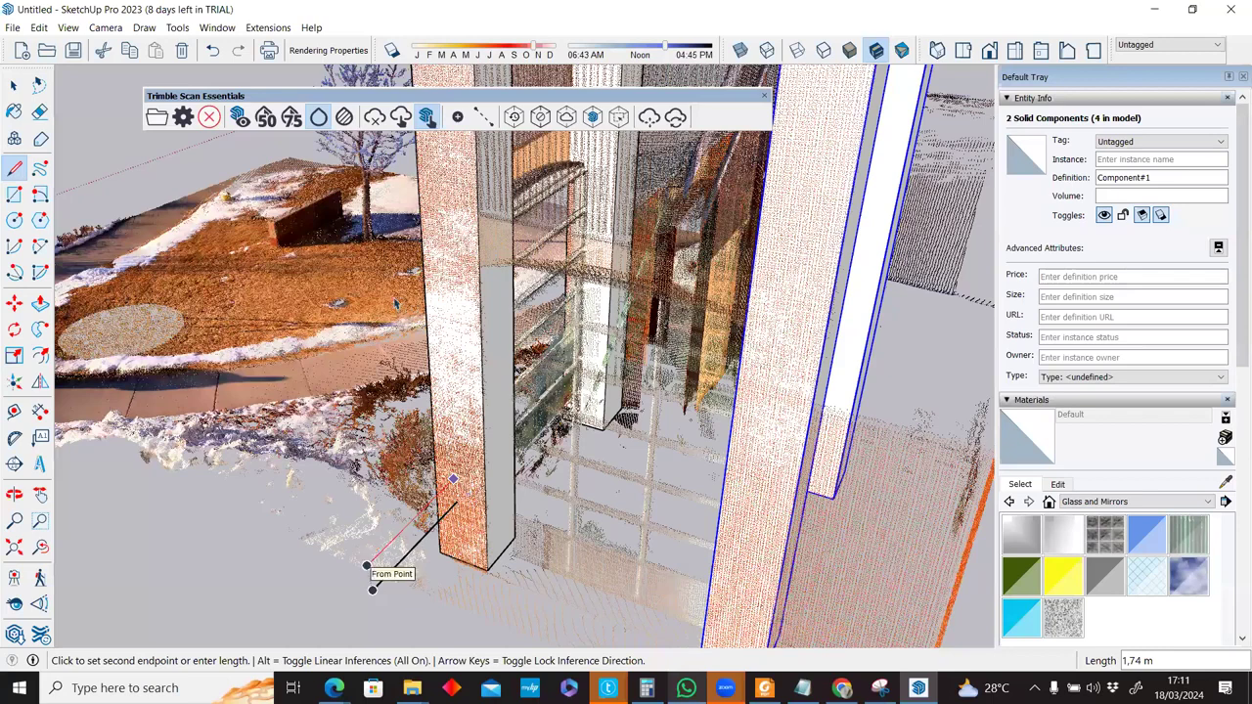
click(367, 566)
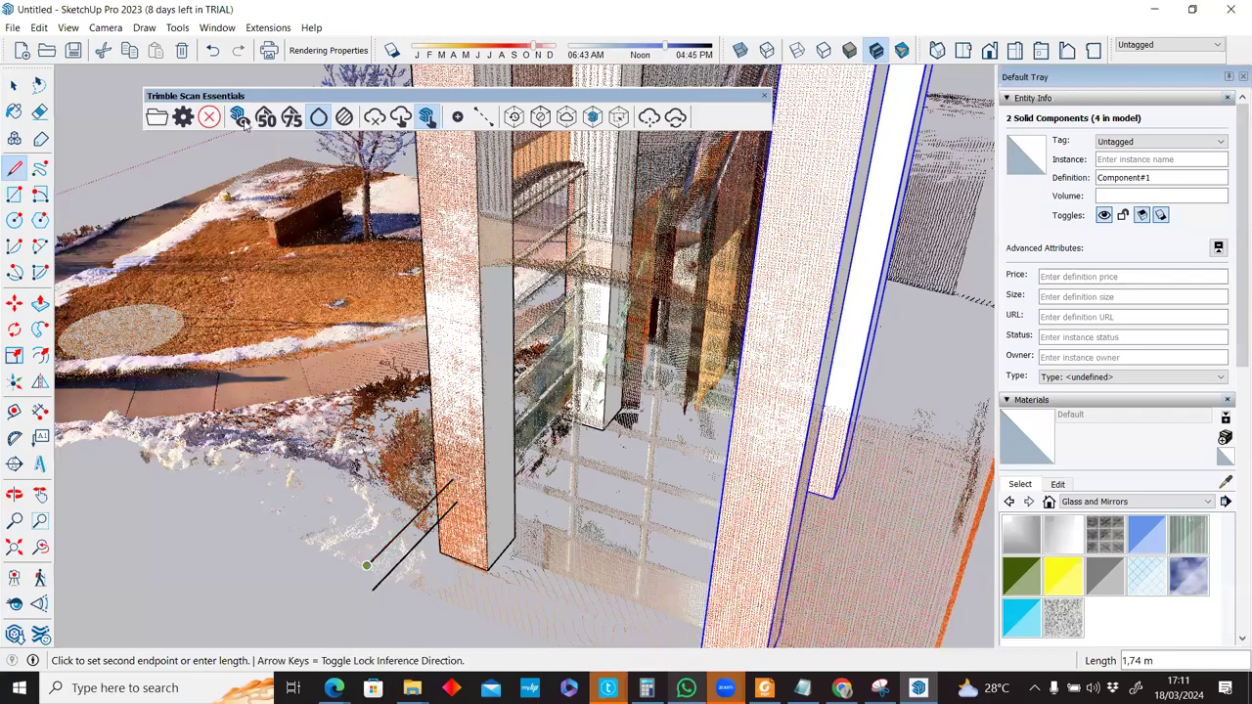
click(245, 124)
scroll(464, 491, up, 3)
Orbit and zoom around the pillar base to check the new ground lines against the plain pillars.
scroll(445, 504, up, 5)
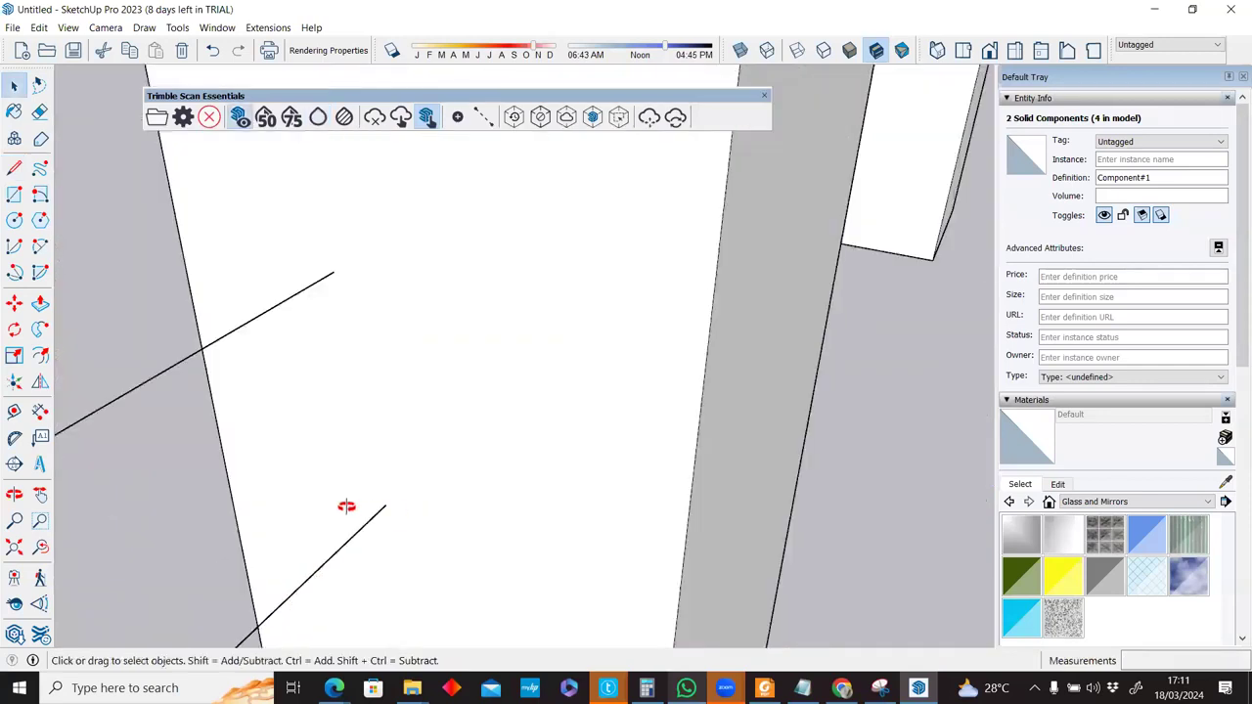
middle_drag(139, 404, 264, 401)
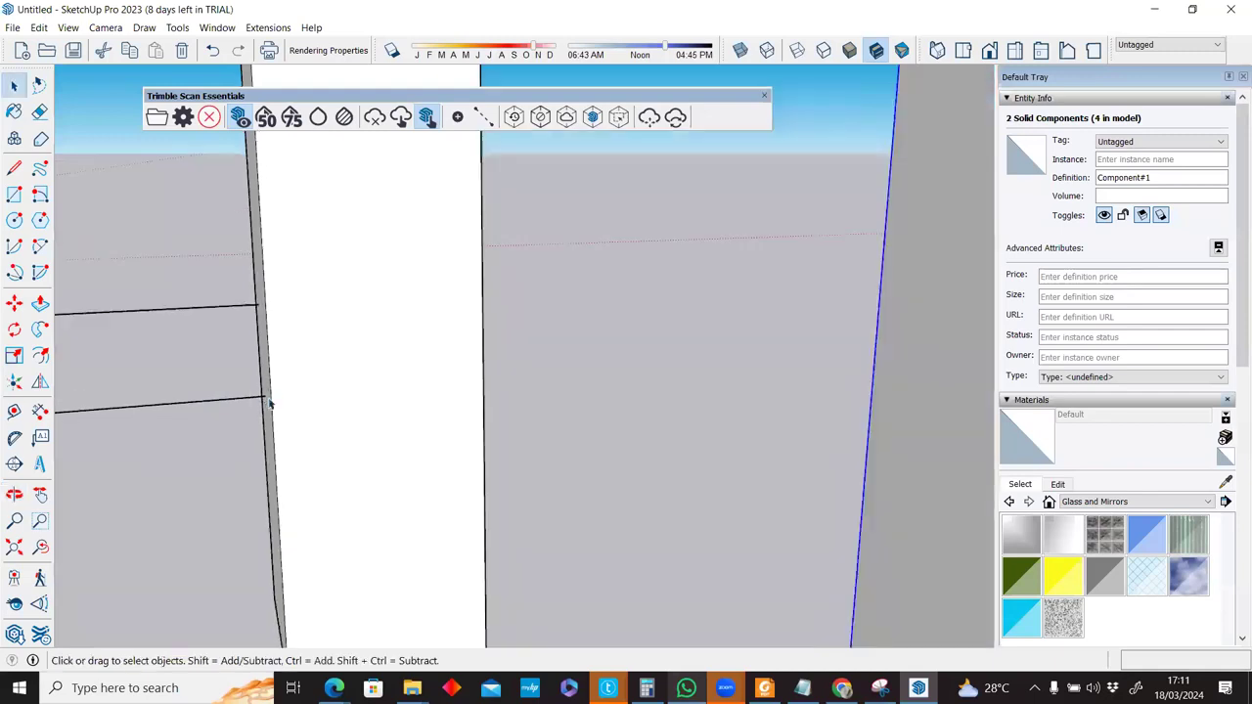
scroll(497, 448, down, 5)
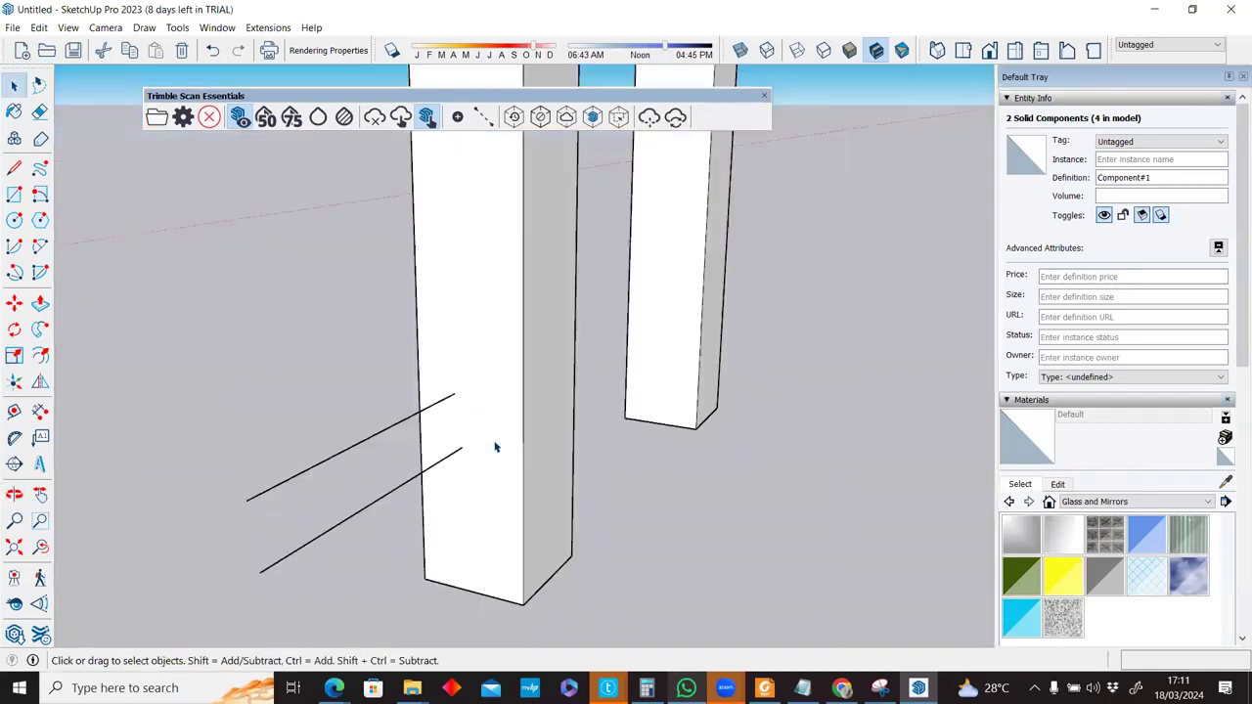
scroll(483, 467, down, 3)
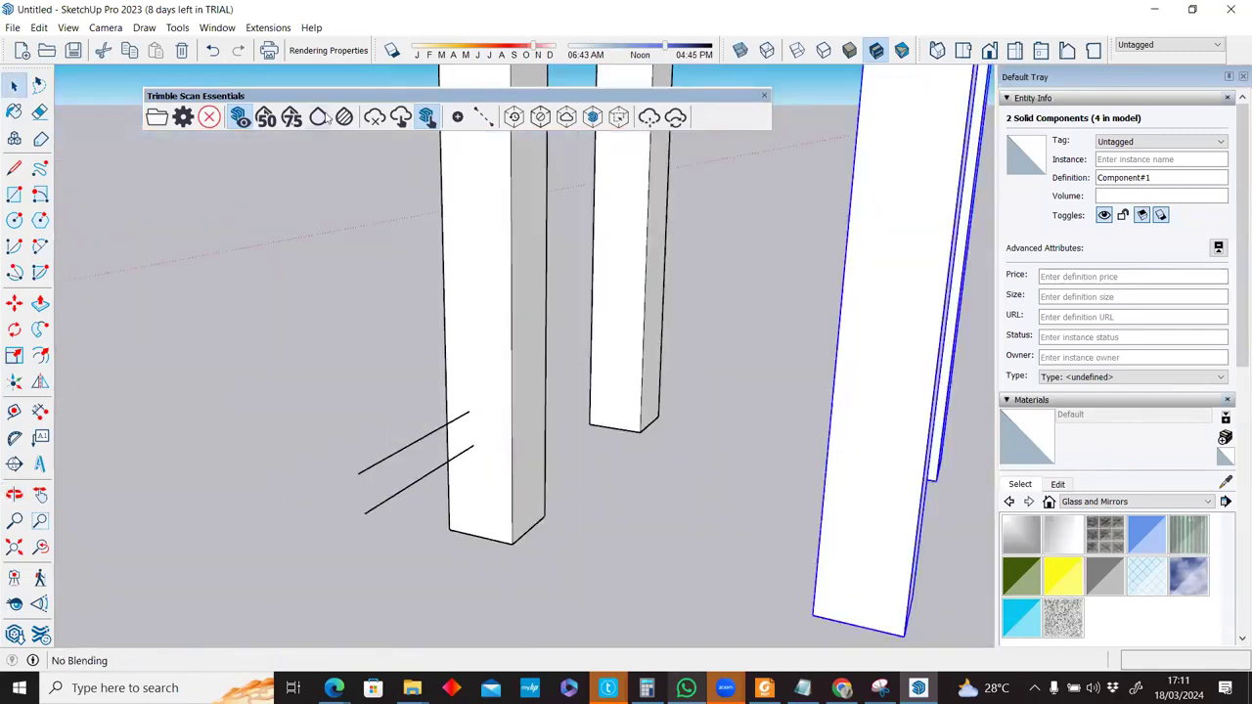
middle_drag(447, 475, 857, 544)
middle_drag(709, 480, 550, 218)
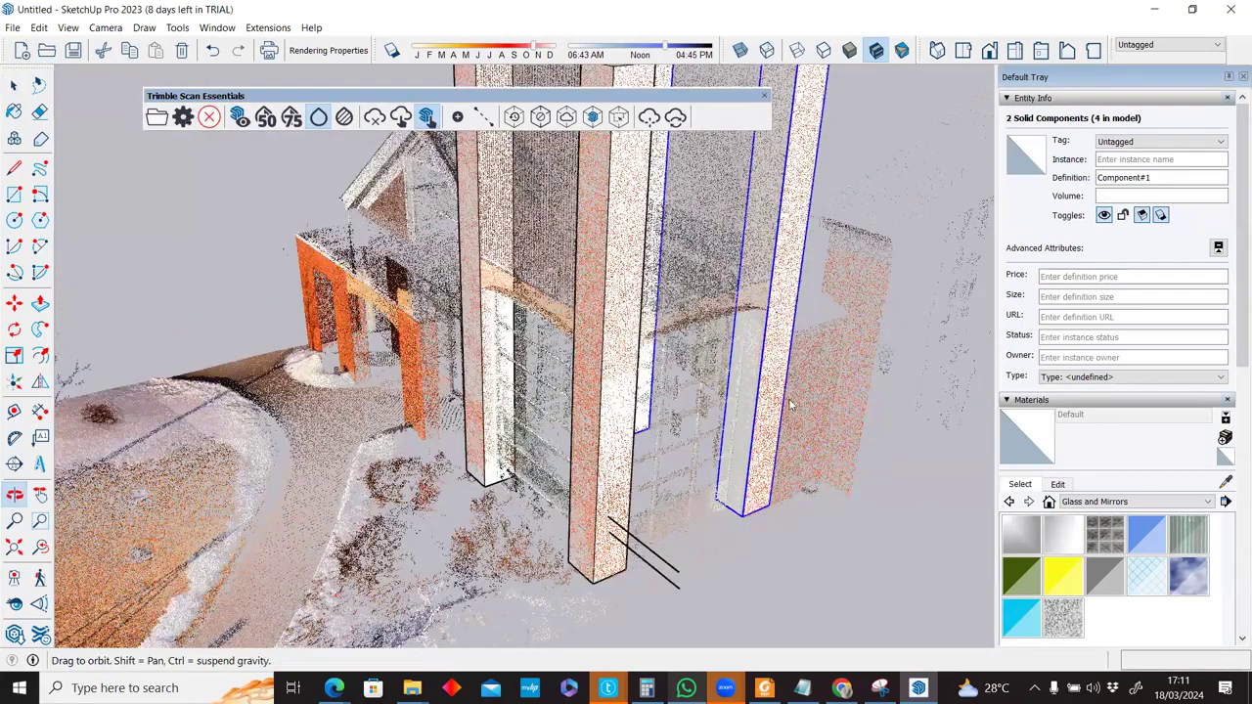
middle_drag(726, 451, 593, 504)
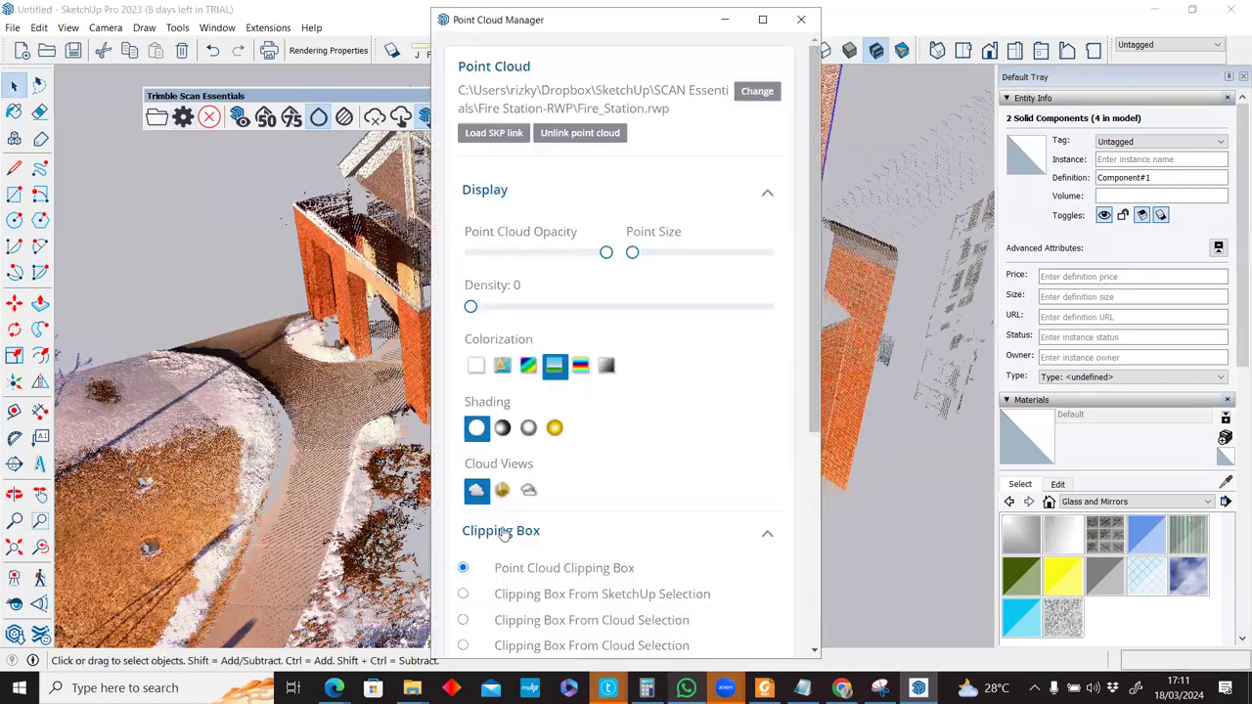
Set the inspection comparison distance to 75mm and orbit around the scanned tower.
scroll(503, 533, down, 3)
click(589, 591)
click(461, 592)
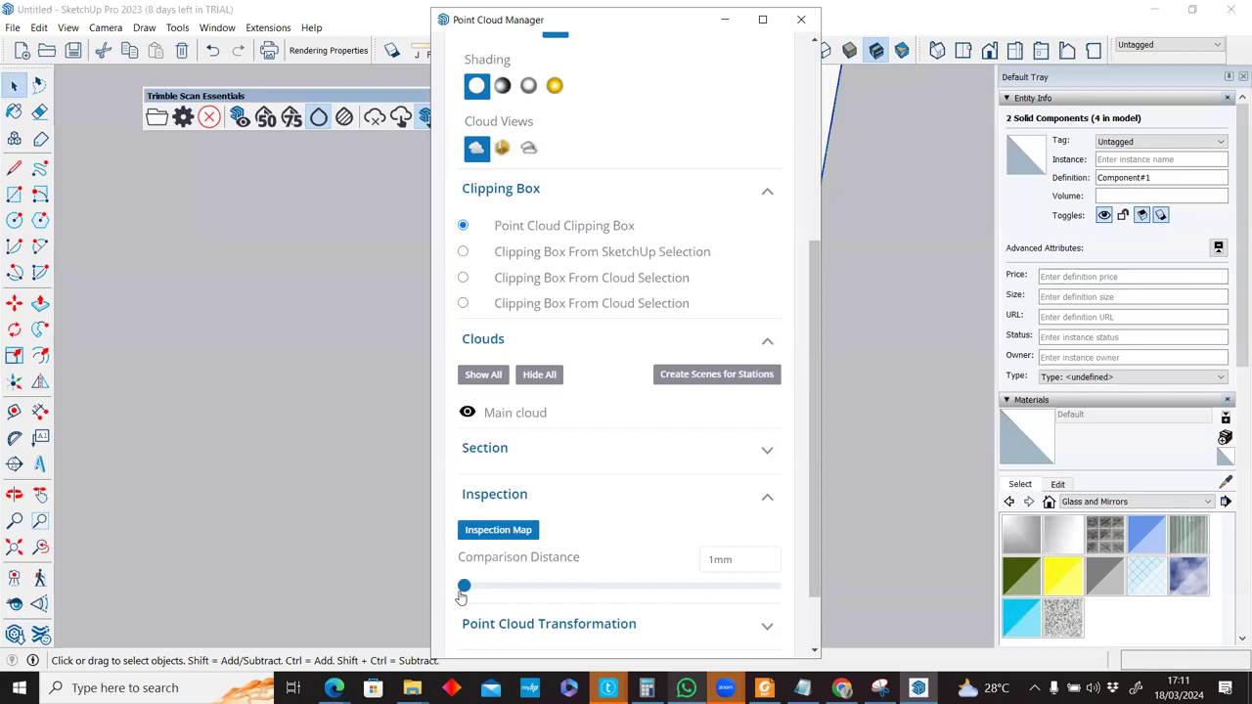
click(540, 589)
click(510, 589)
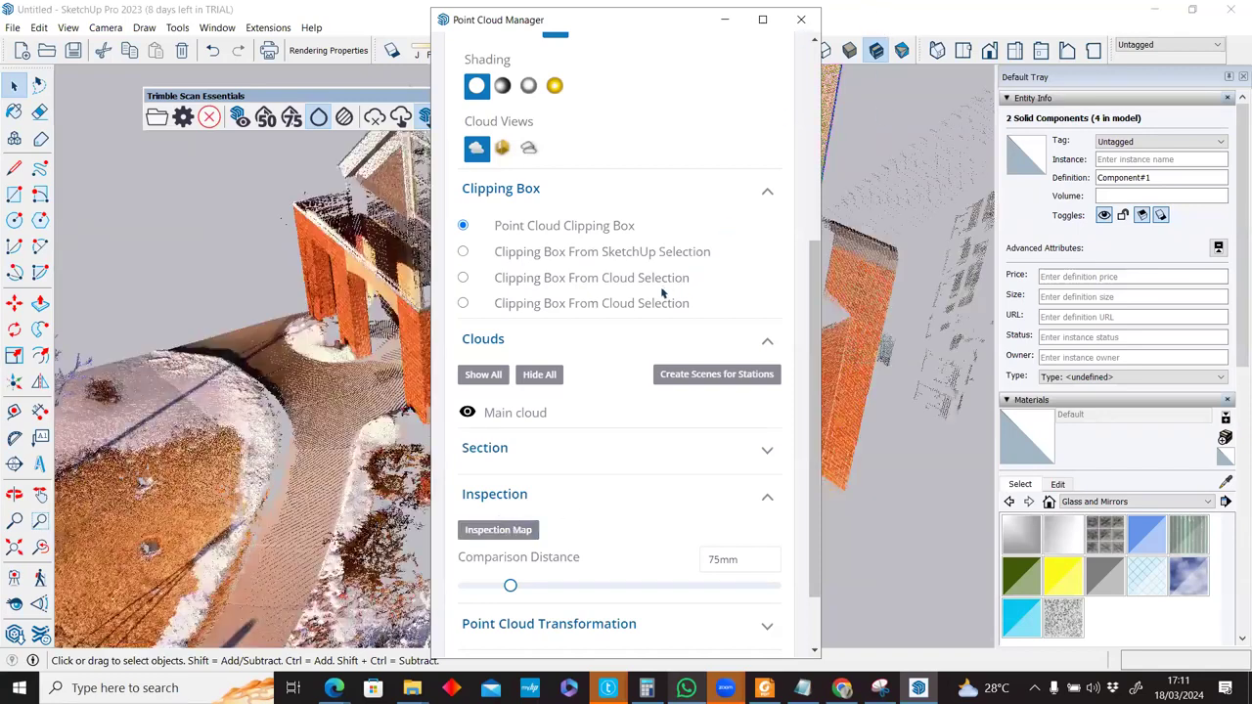
middle_drag(518, 392, 430, 411)
mouse_move(525, 556)
middle_down()
mouse_move(520, 528)
mouse_move(520, 547)
middle_up()
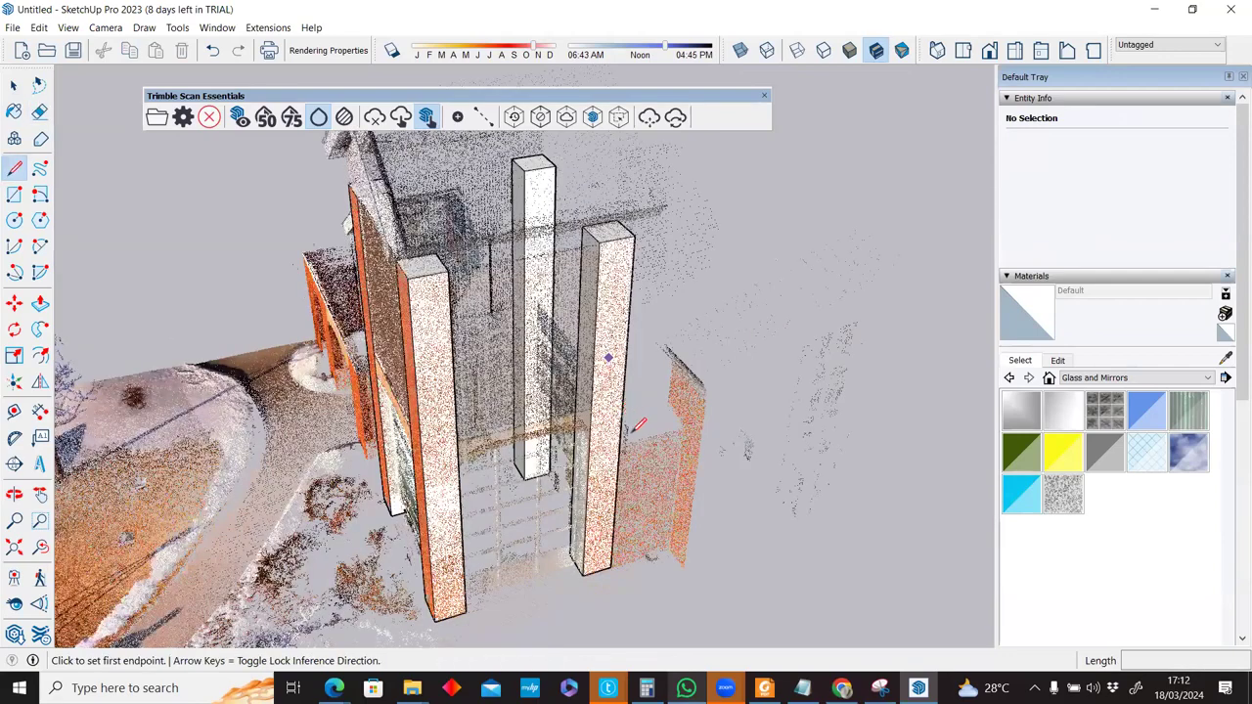
Start and cancel test lines on the pillar face, then draw one new line segment.
scroll(634, 427, up, 1)
click(504, 282)
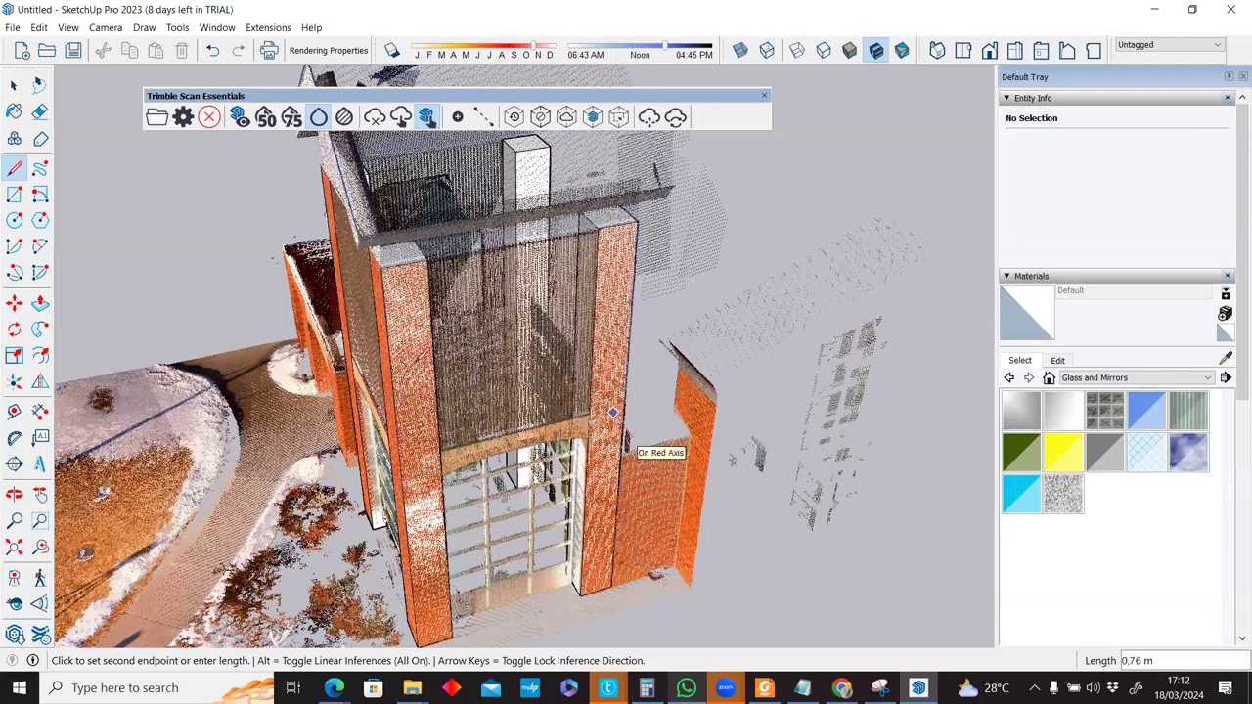
key(Escape)
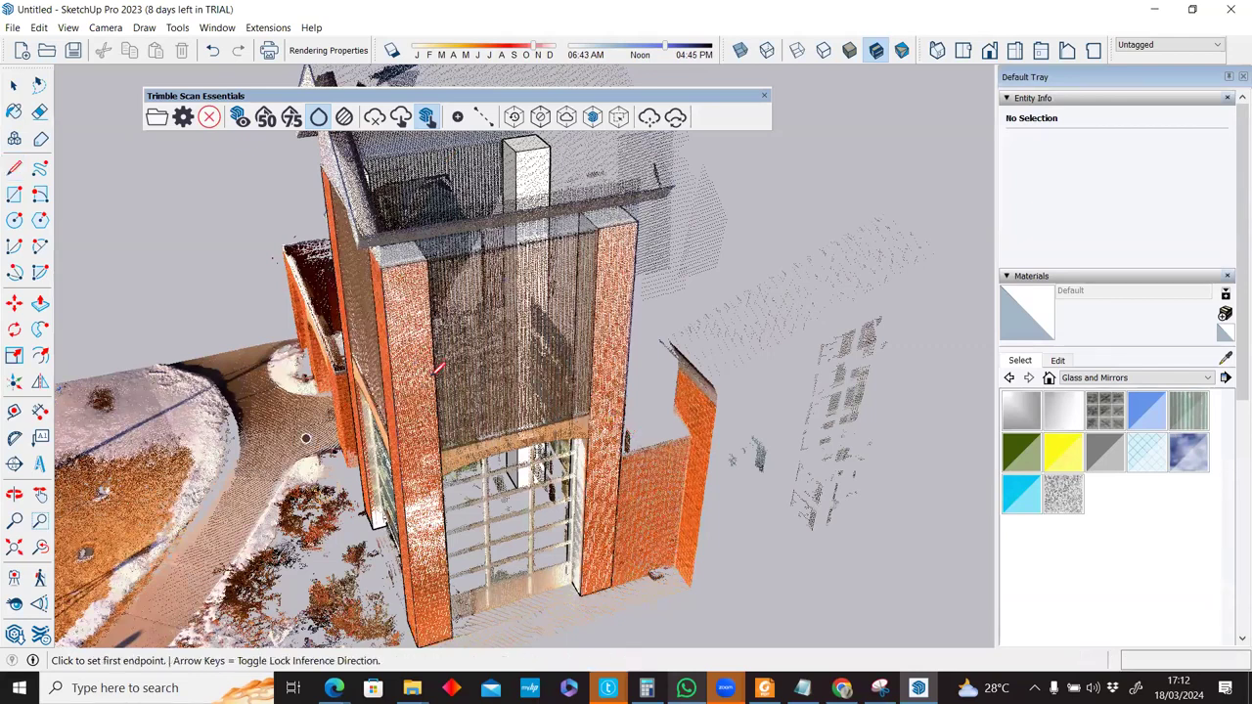
middle_drag(306, 438, 435, 375)
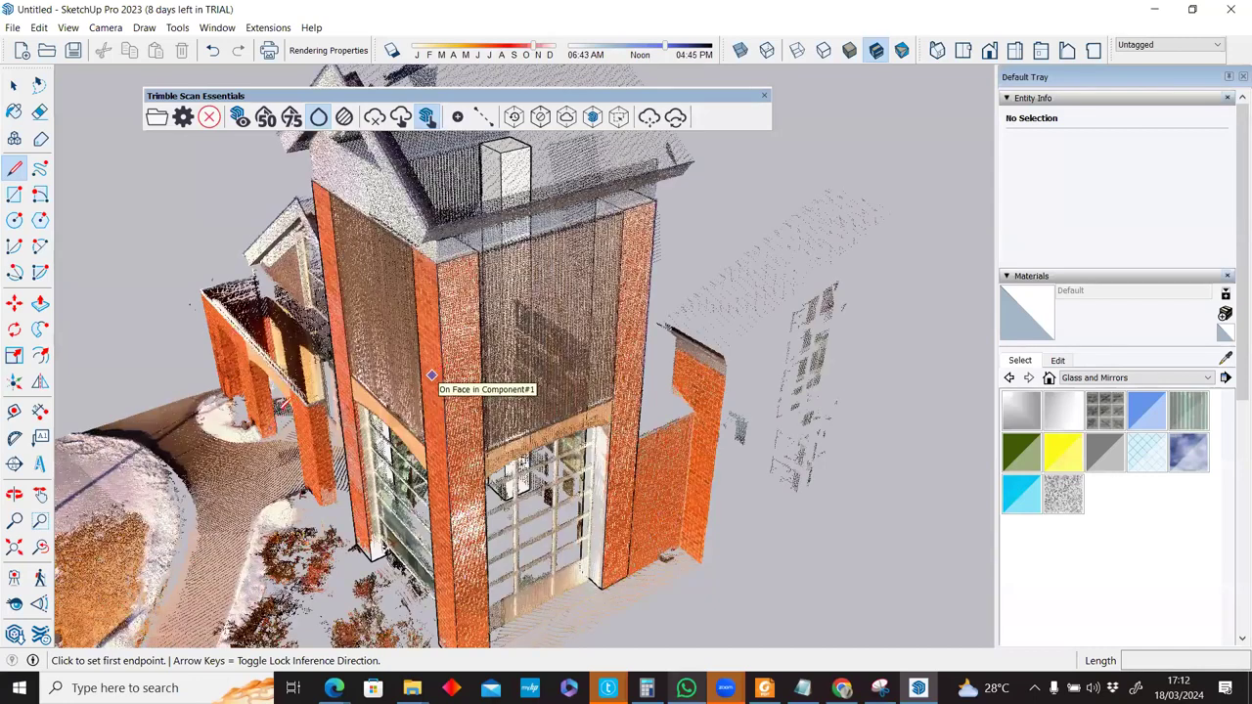
click(432, 375)
key(space)
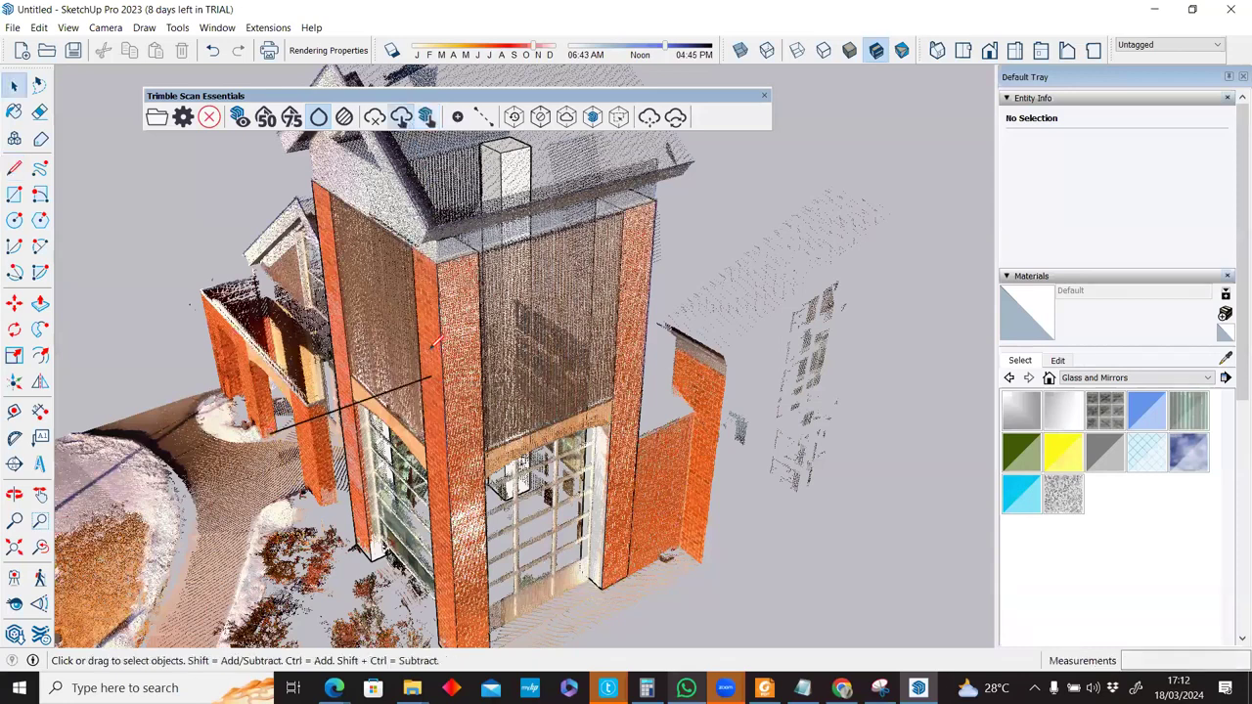
key(l)
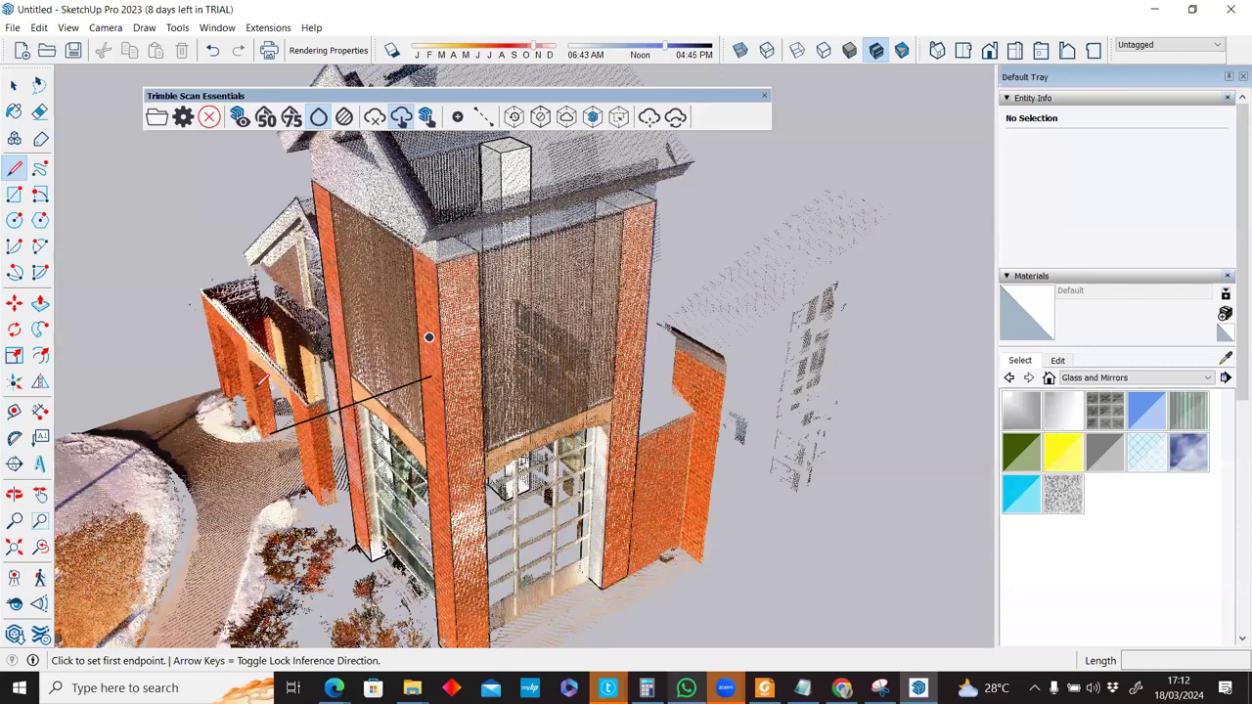
click(262, 383)
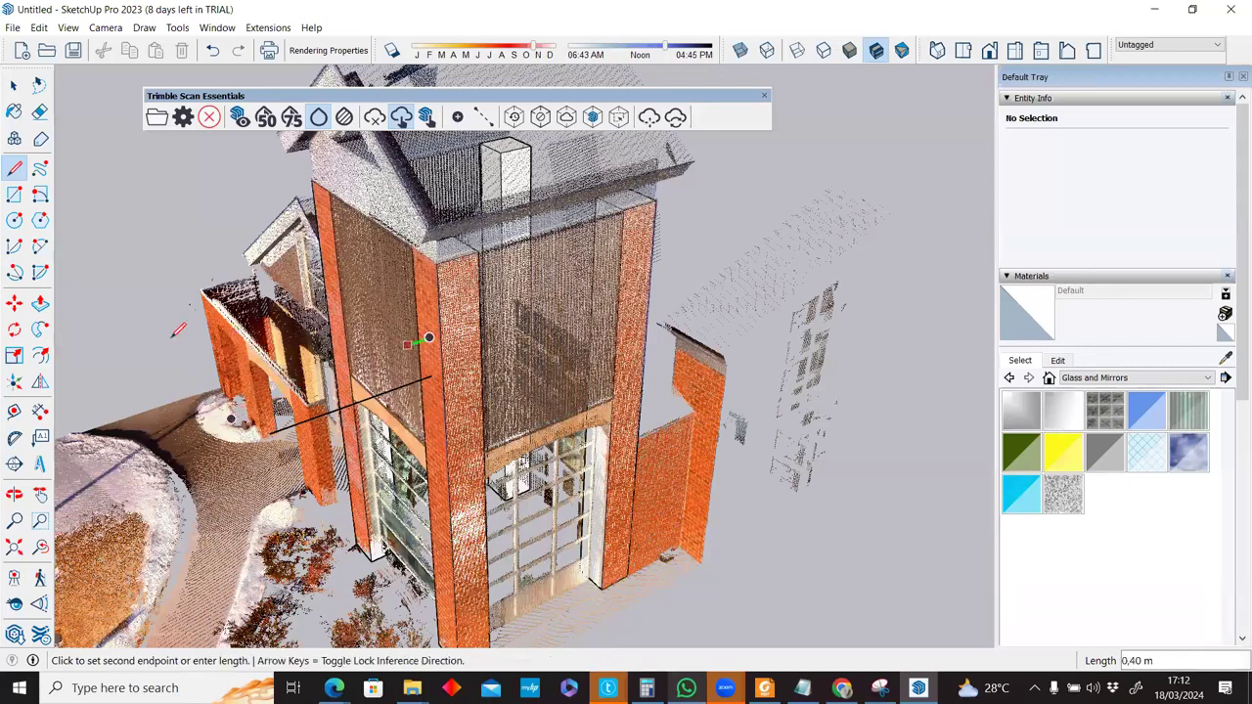
click(428, 339)
key(space)
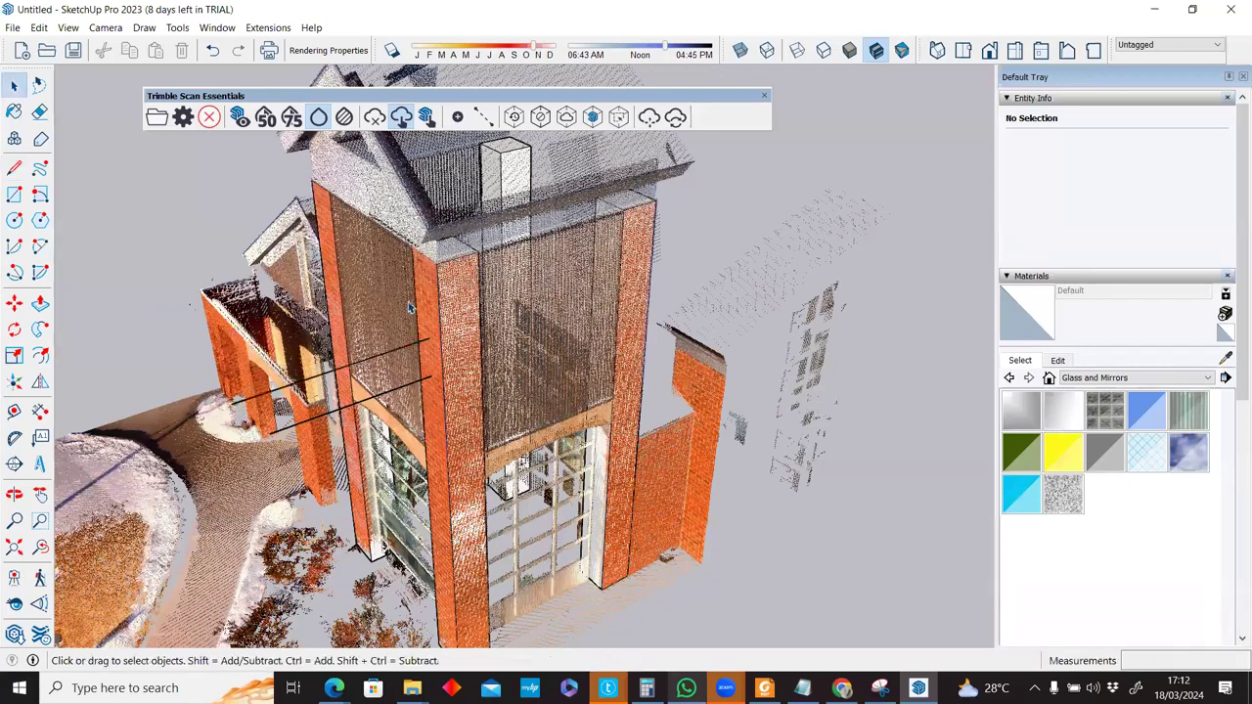
Hide the point cloud and orbit toward the white pillars and the stray ground lines.
click(239, 120)
scroll(423, 356, up, 8)
middle_drag(423, 356, 237, 236)
middle_drag(391, 302, 411, 249)
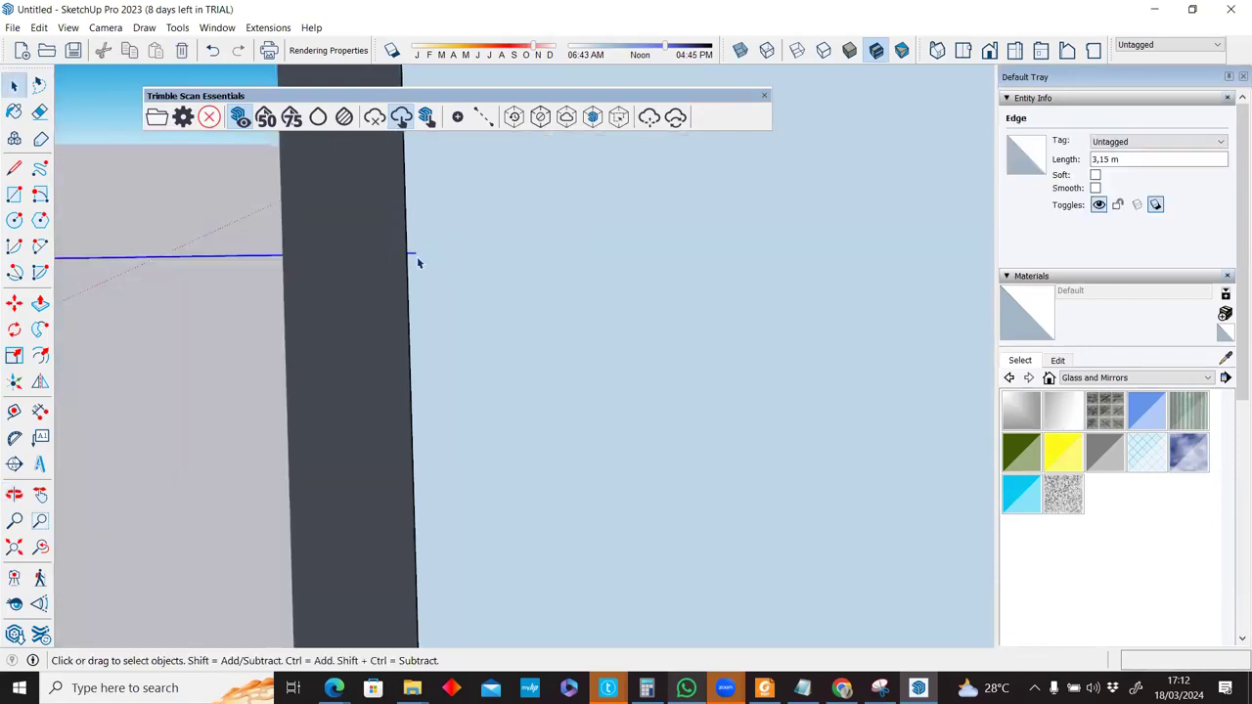
scroll(420, 278, up, 3)
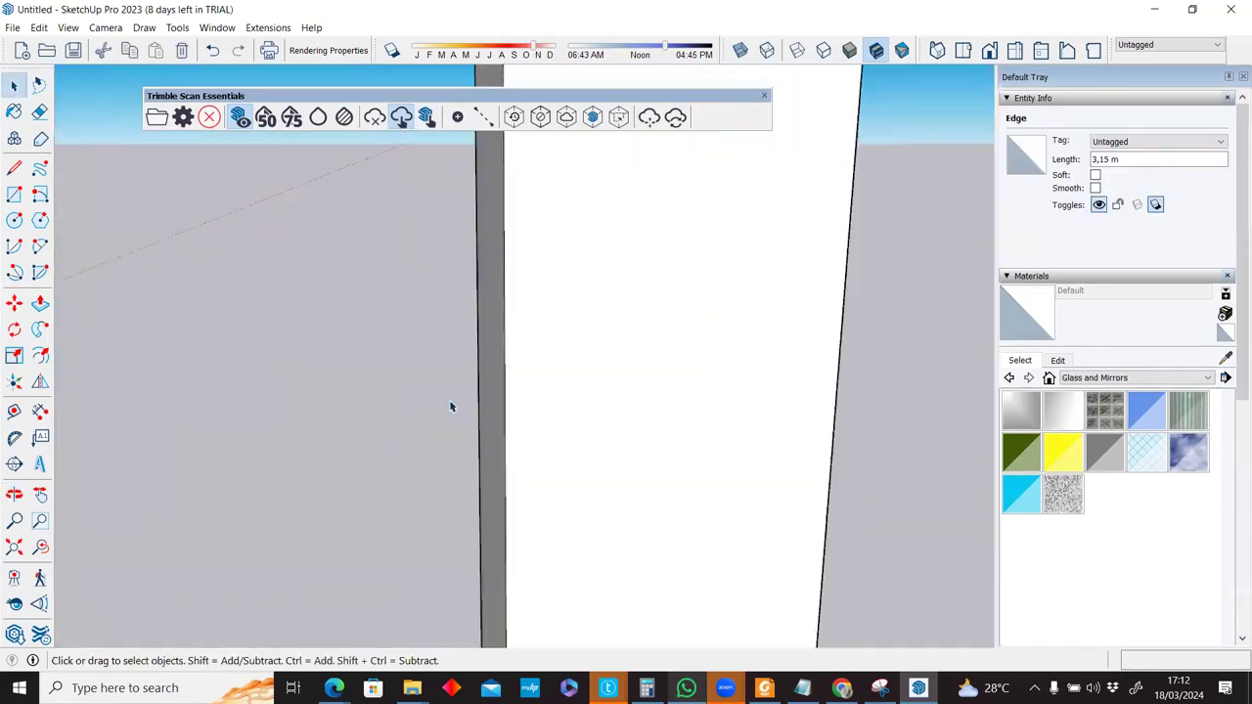
scroll(540, 429, up, 2)
middle_drag(467, 401, 477, 397)
middle_drag(610, 393, 628, 391)
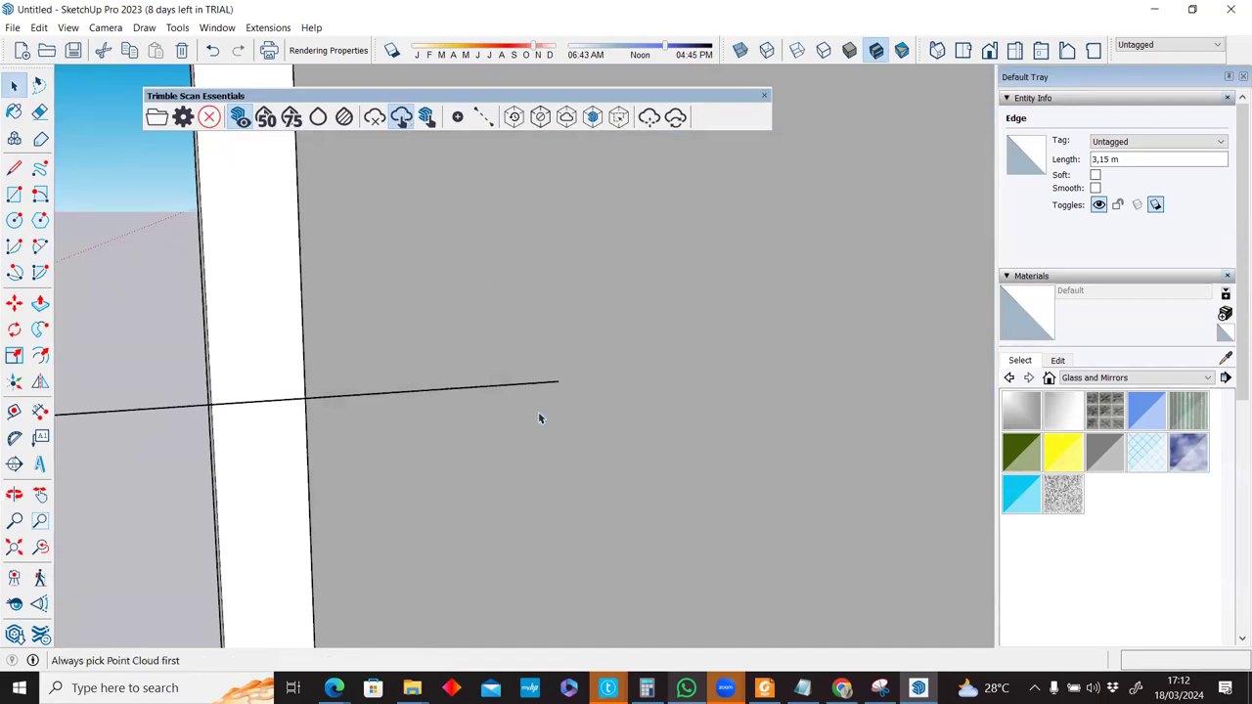
scroll(538, 419, down, 3)
scroll(377, 357, down, 2)
Erase the two stray ground lines, leaving only the four pillar blocks.
key(e)
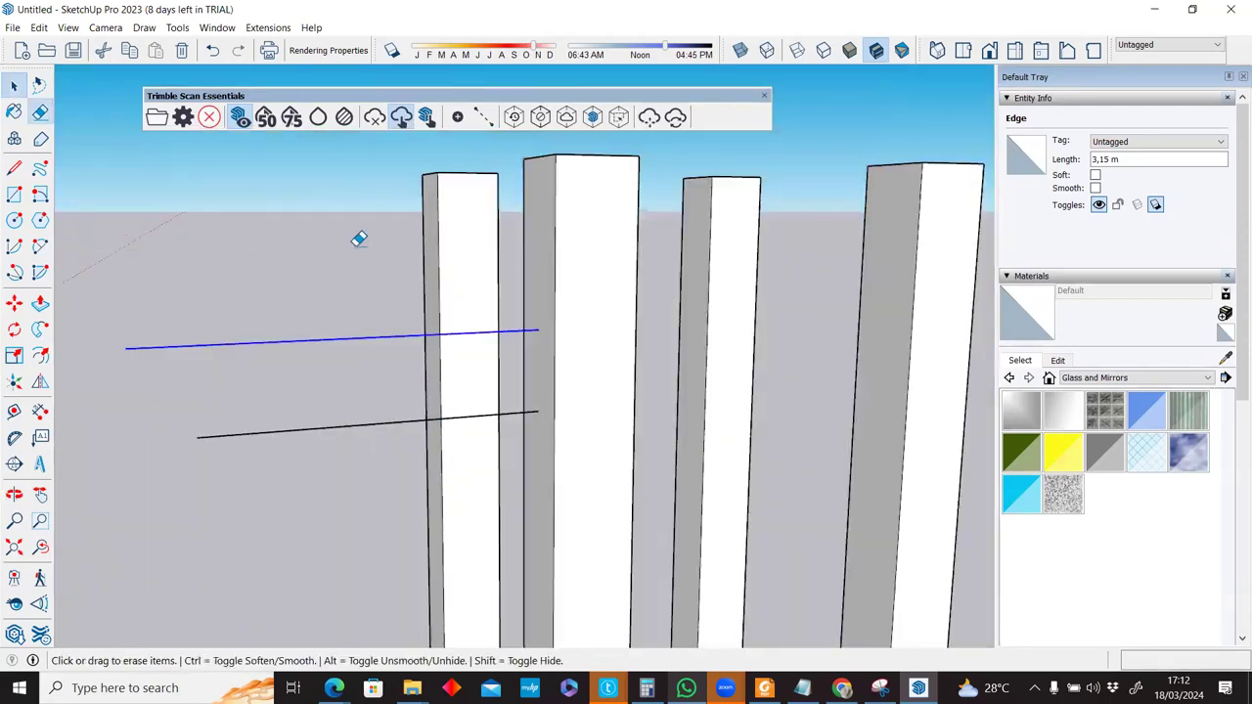
key(space)
scroll(466, 237, down, 2)
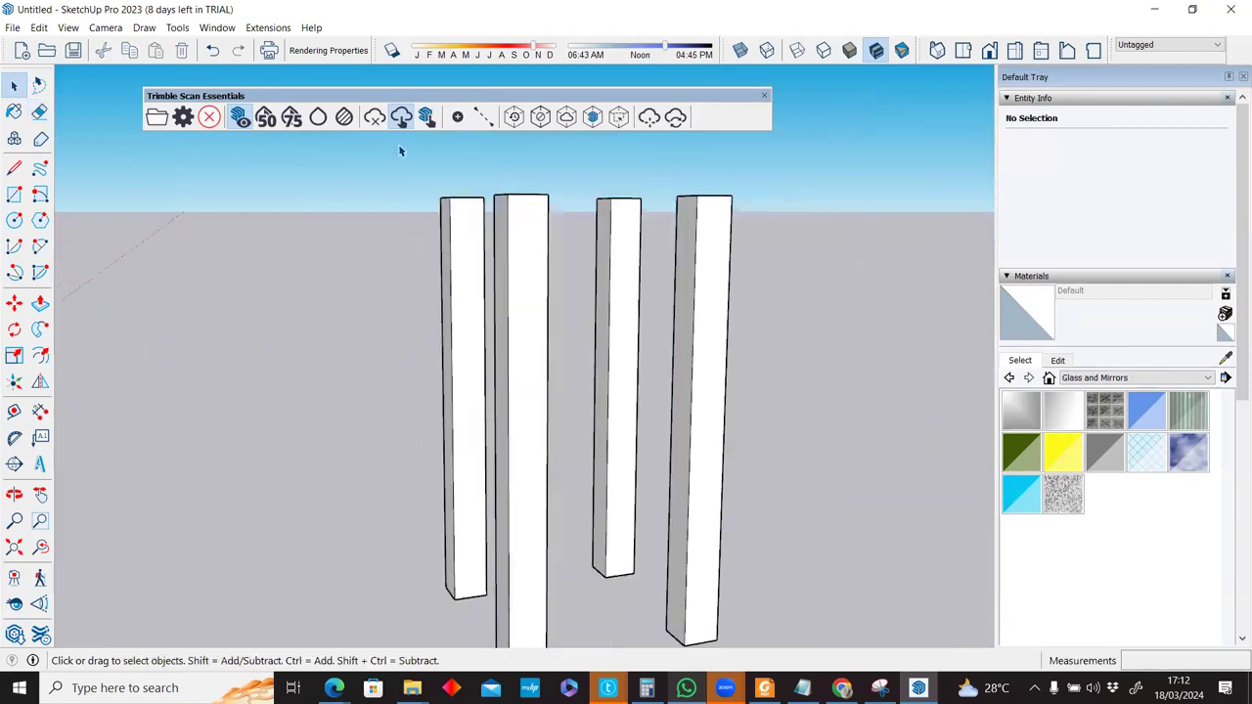
scroll(484, 358, down, 1)
middle_drag(484, 358, 581, 395)
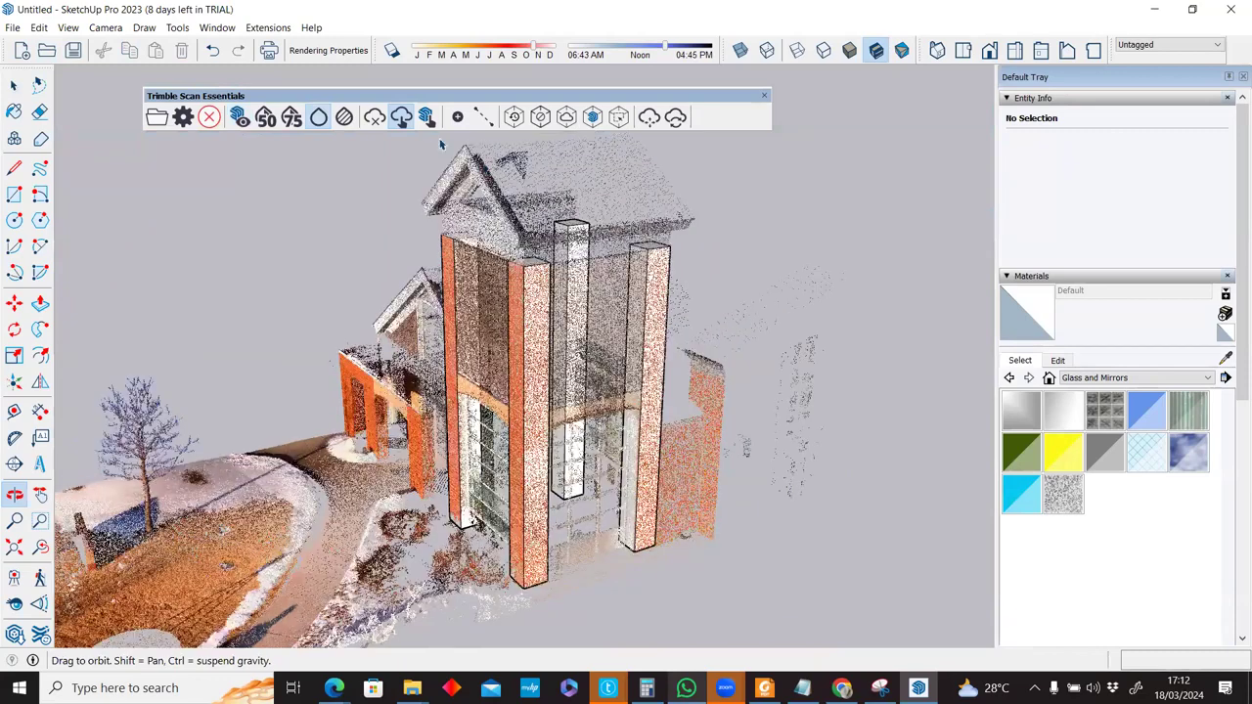
Draw a 2.83 m by 4.24 m rectangle from the pillar top down between the front pillars.
key(space)
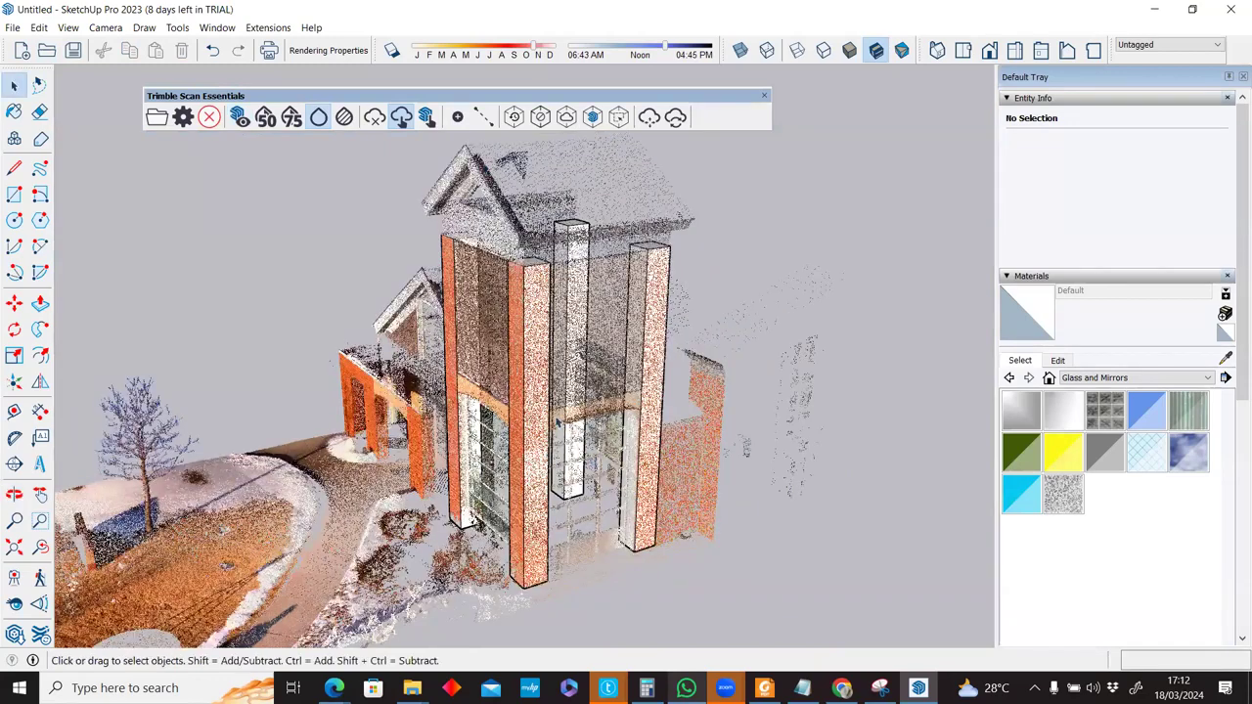
scroll(440, 422, up, 4)
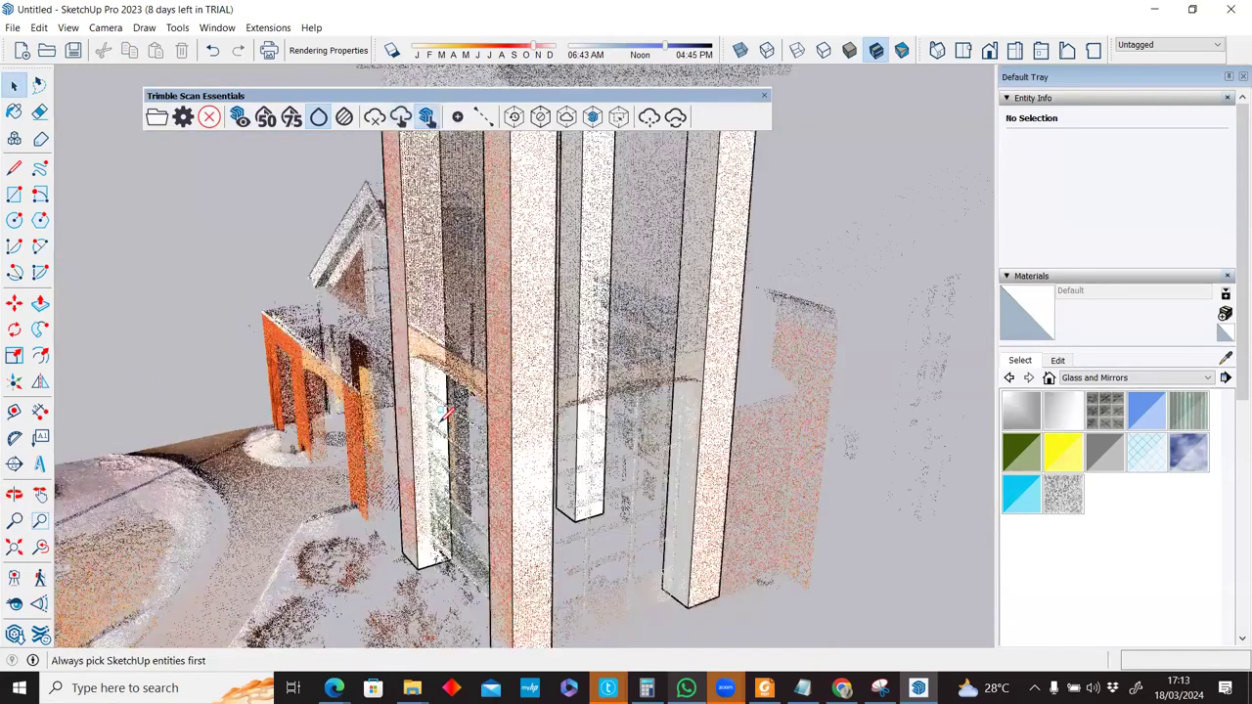
middle_drag(437, 421, 450, 404)
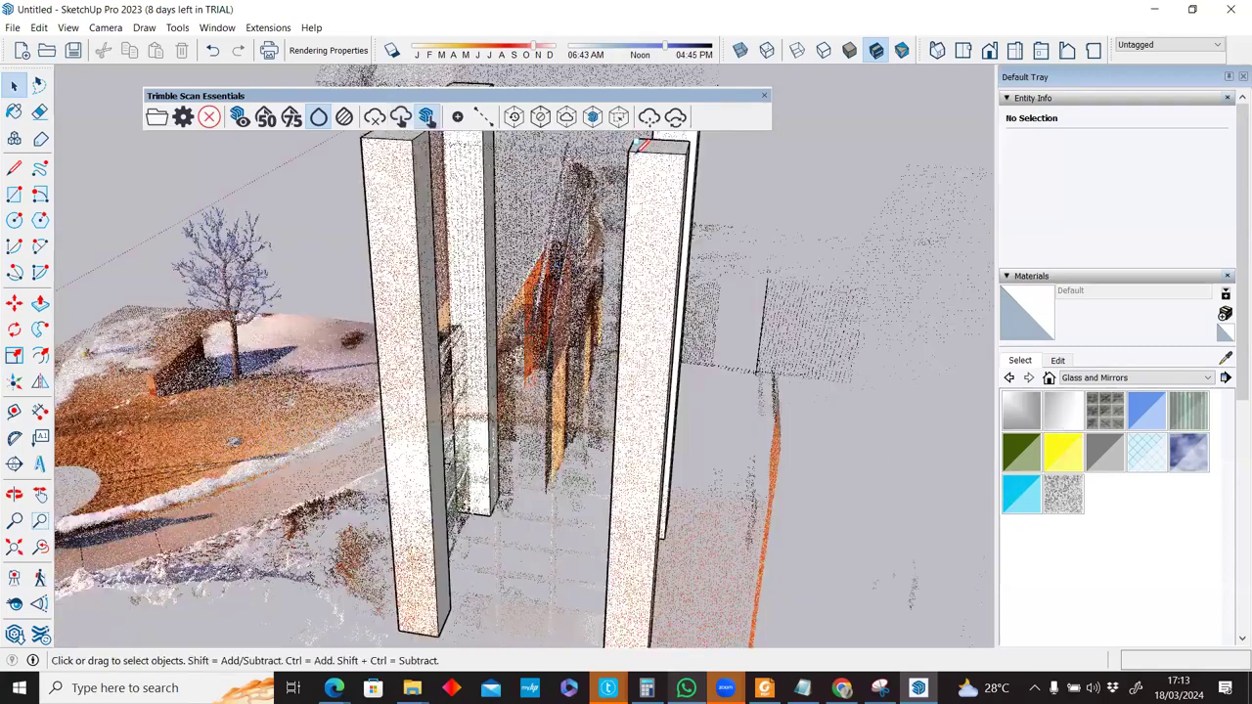
key(r)
click(627, 150)
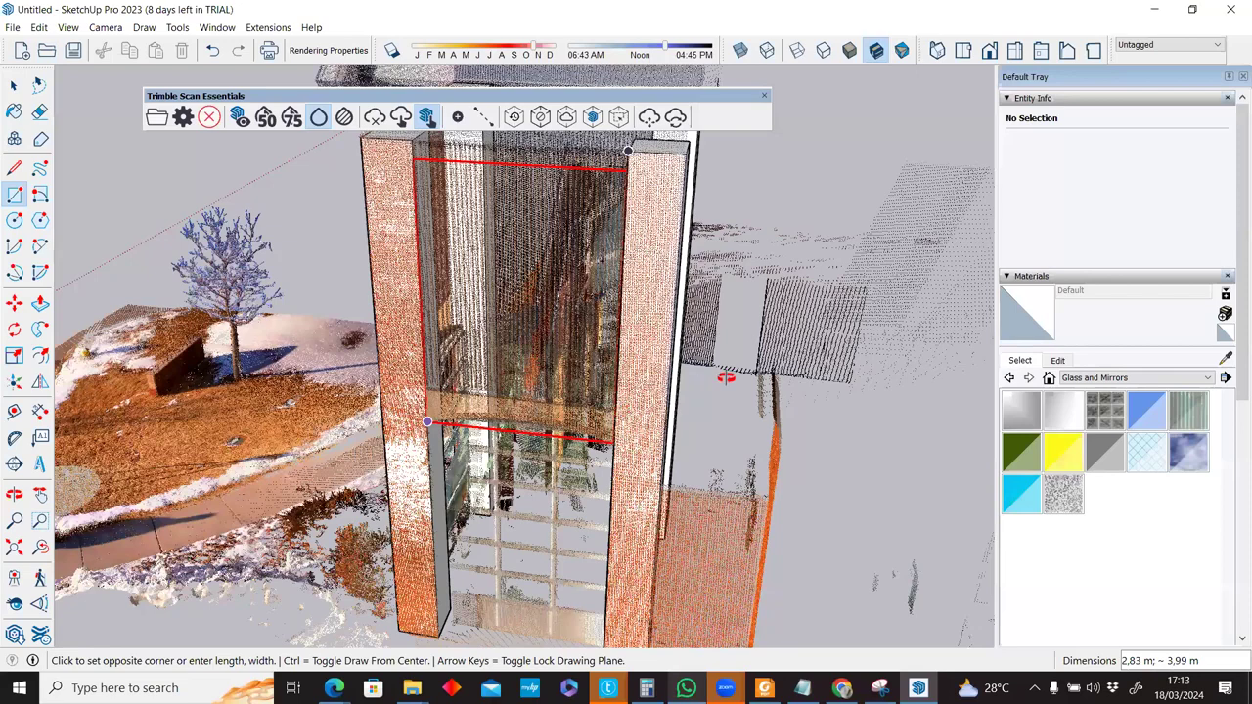
click(634, 375)
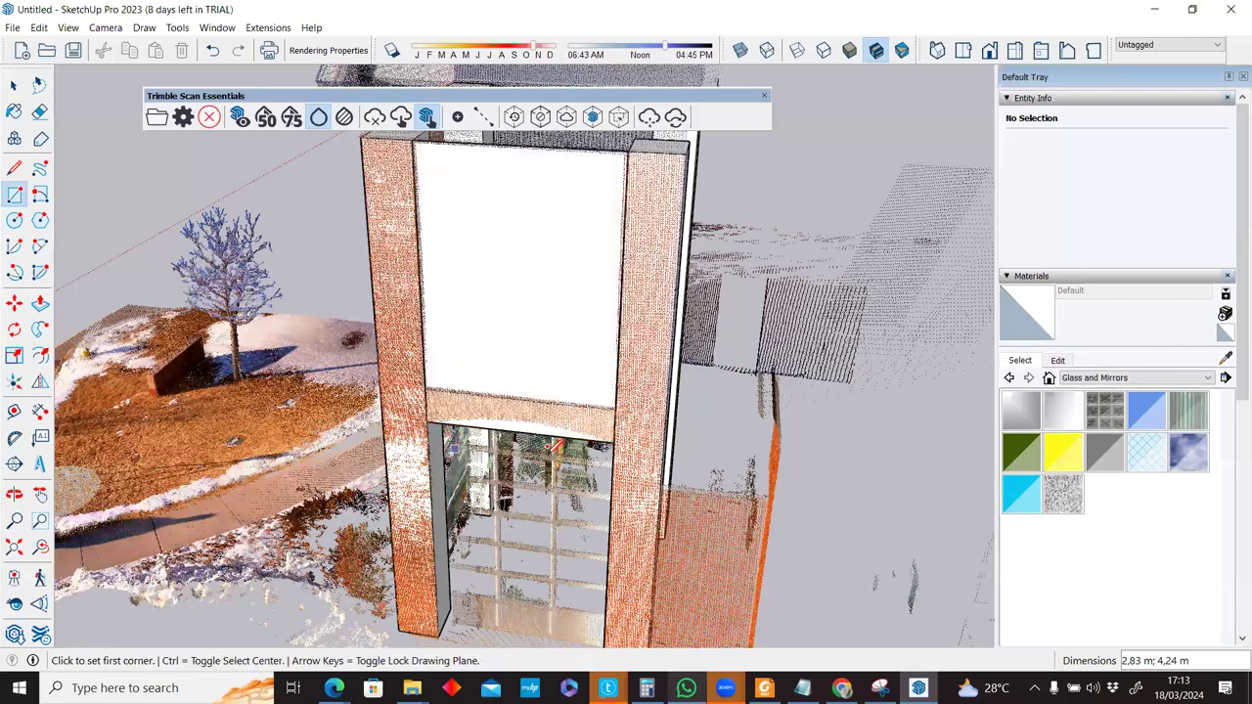
middle_drag(548, 451, 553, 448)
scroll(733, 314, up, 4)
key(a)
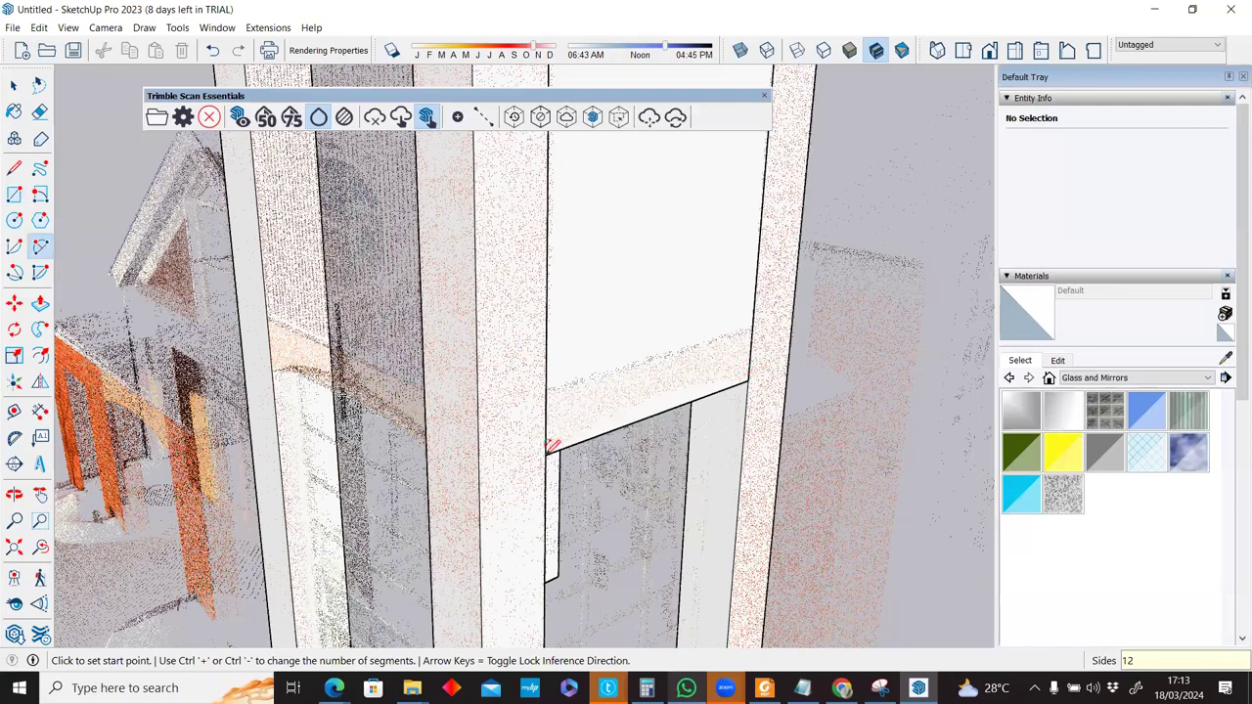
Arch the panel's bottom edge with a 0.20 m bulge and erase the straight strip beneath.
click(661, 390)
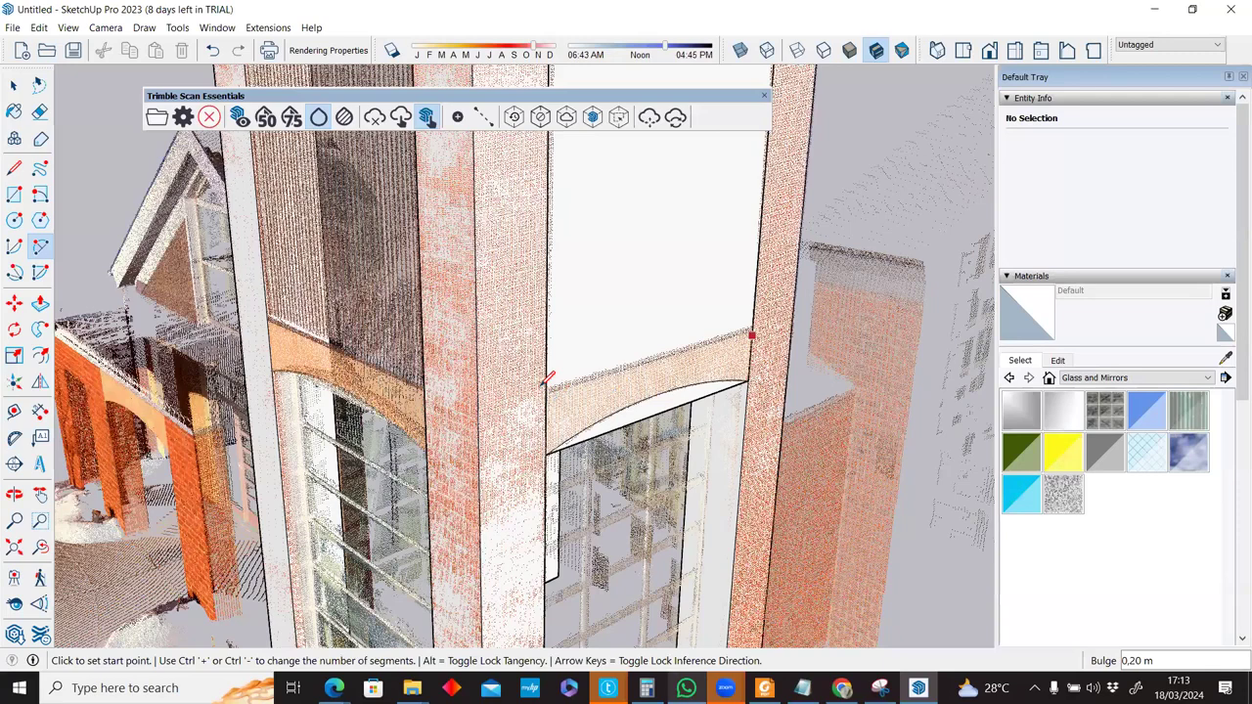
key(l)
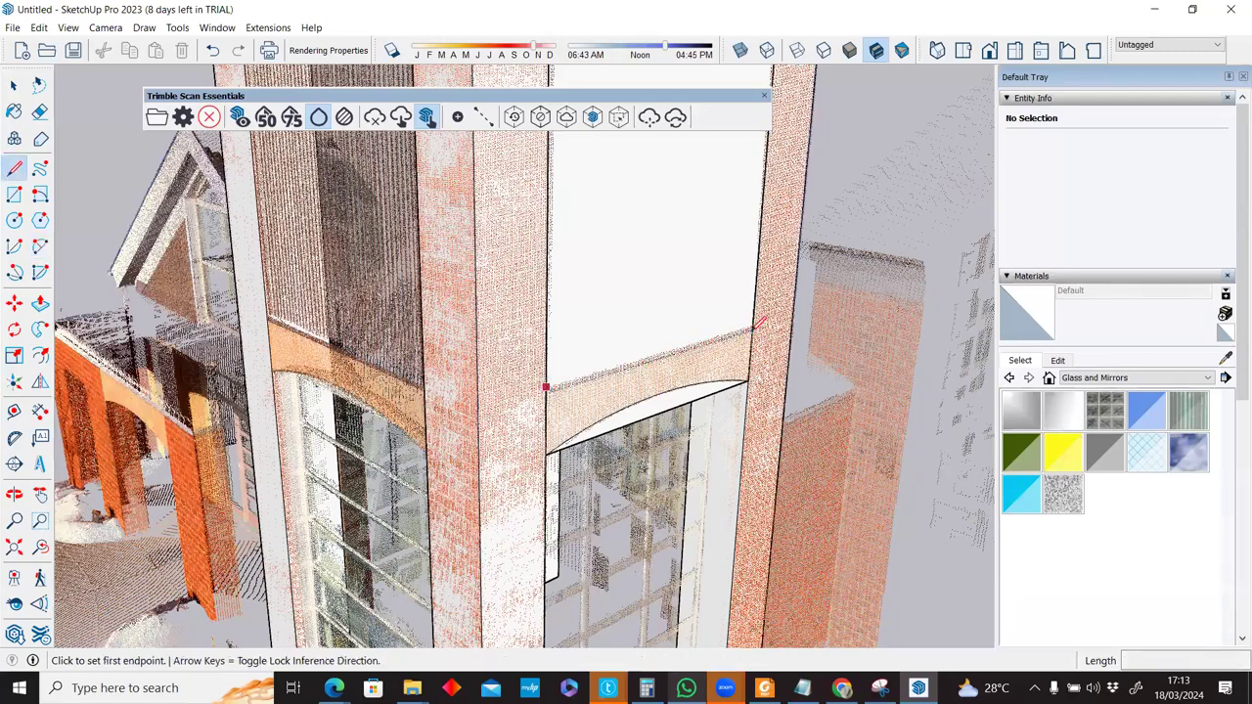
click(754, 329)
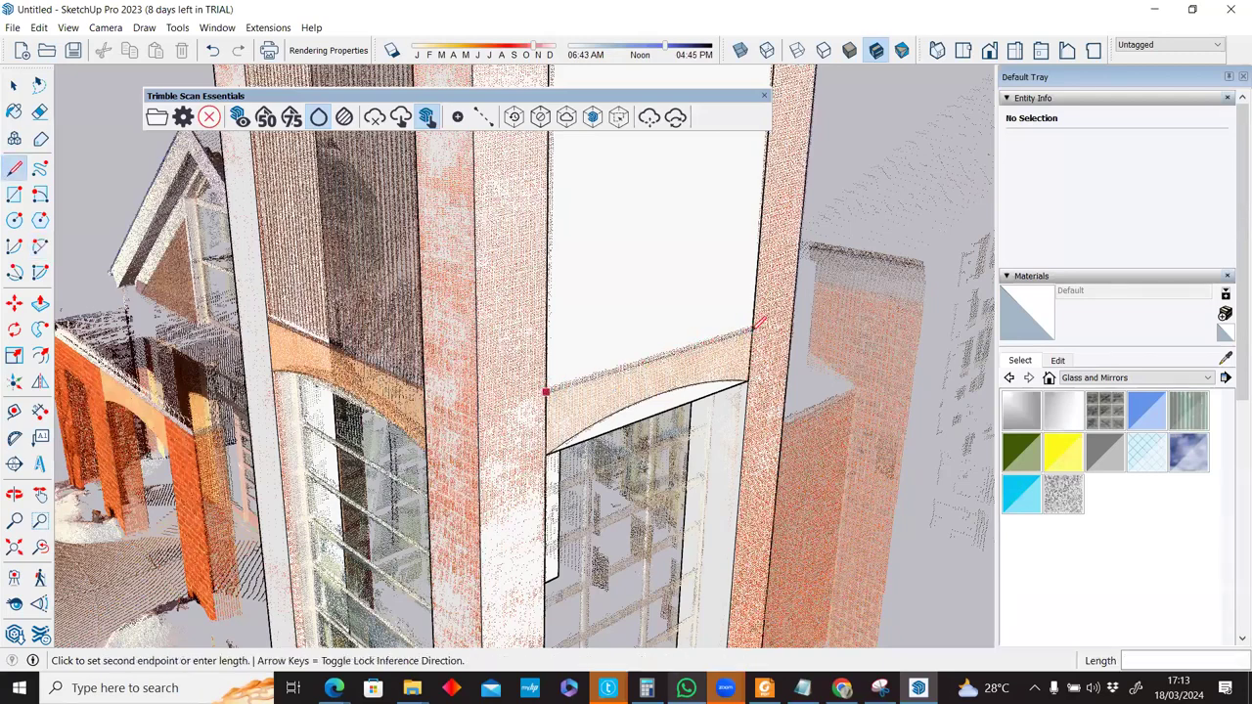
click(428, 119)
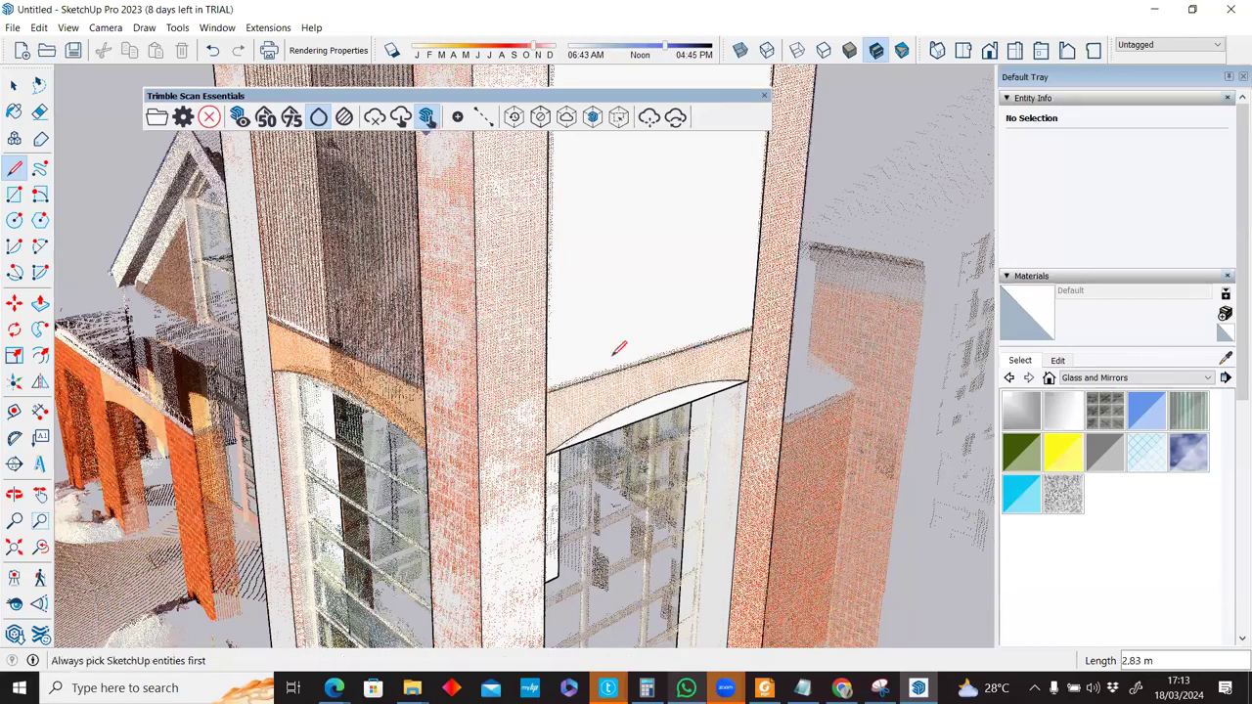
key(e)
click(665, 408)
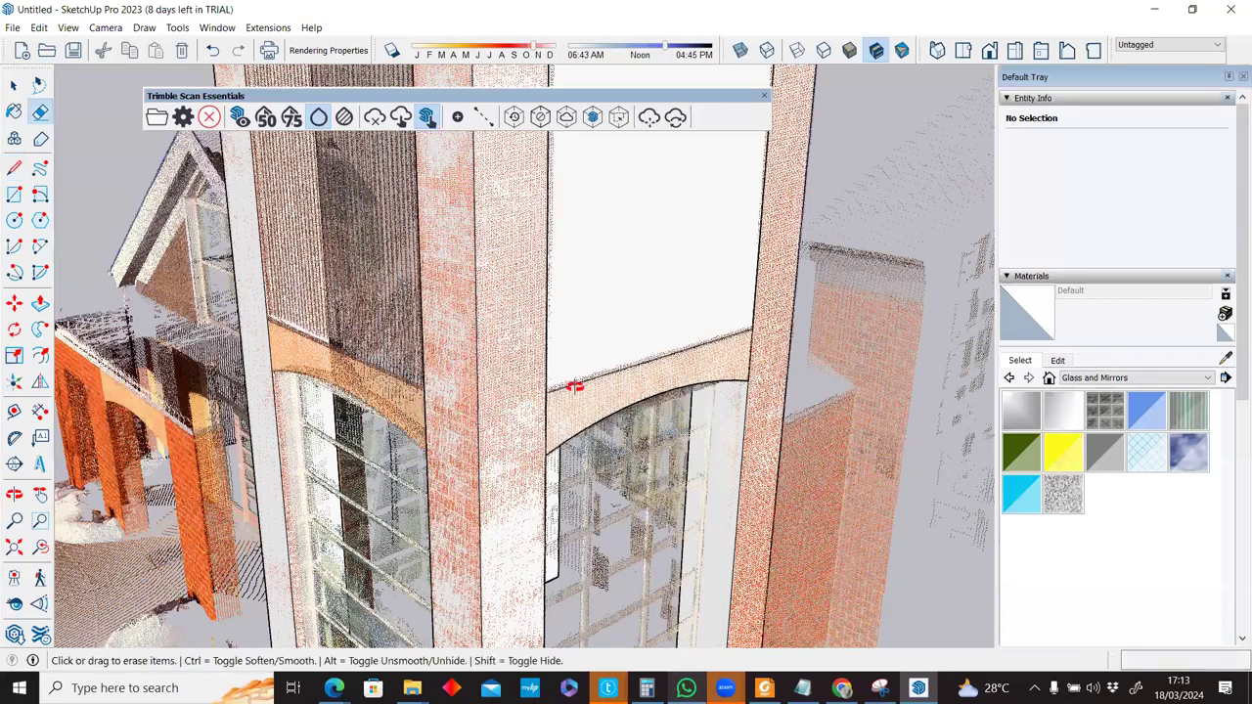
middle_drag(665, 313, 678, 329)
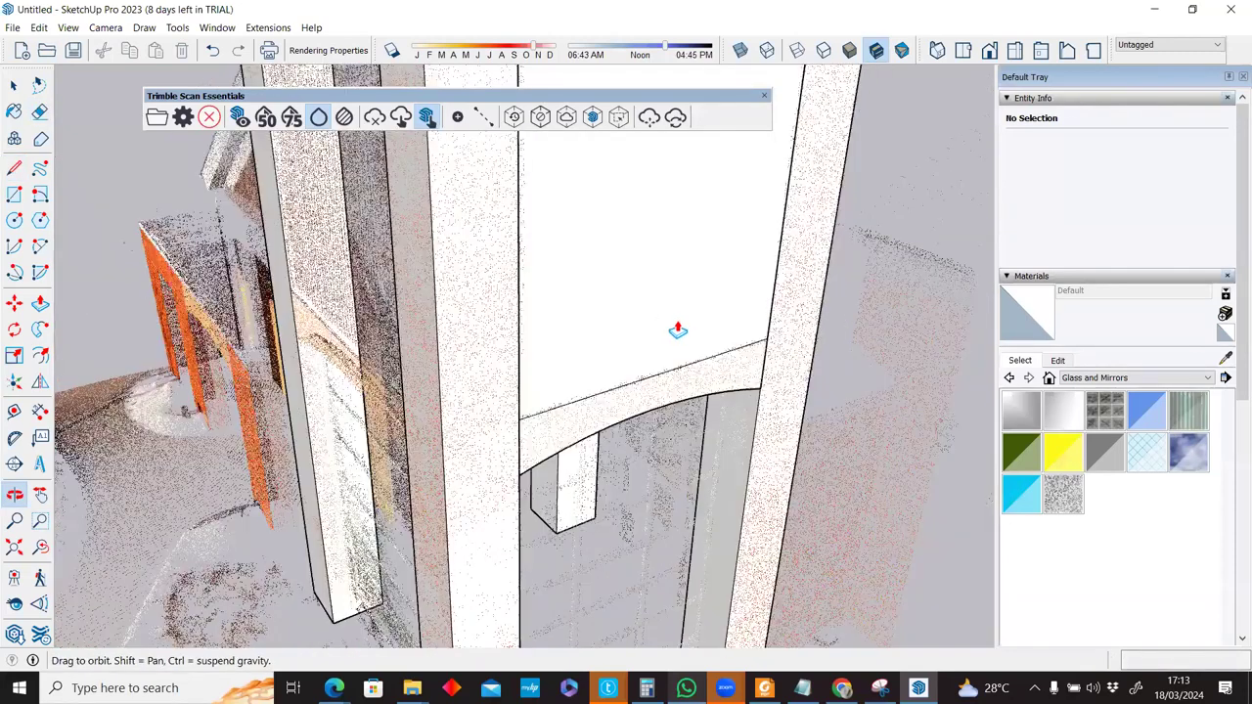
Push/pull the arched panel so its top sits level with the pillar tops.
key(p)
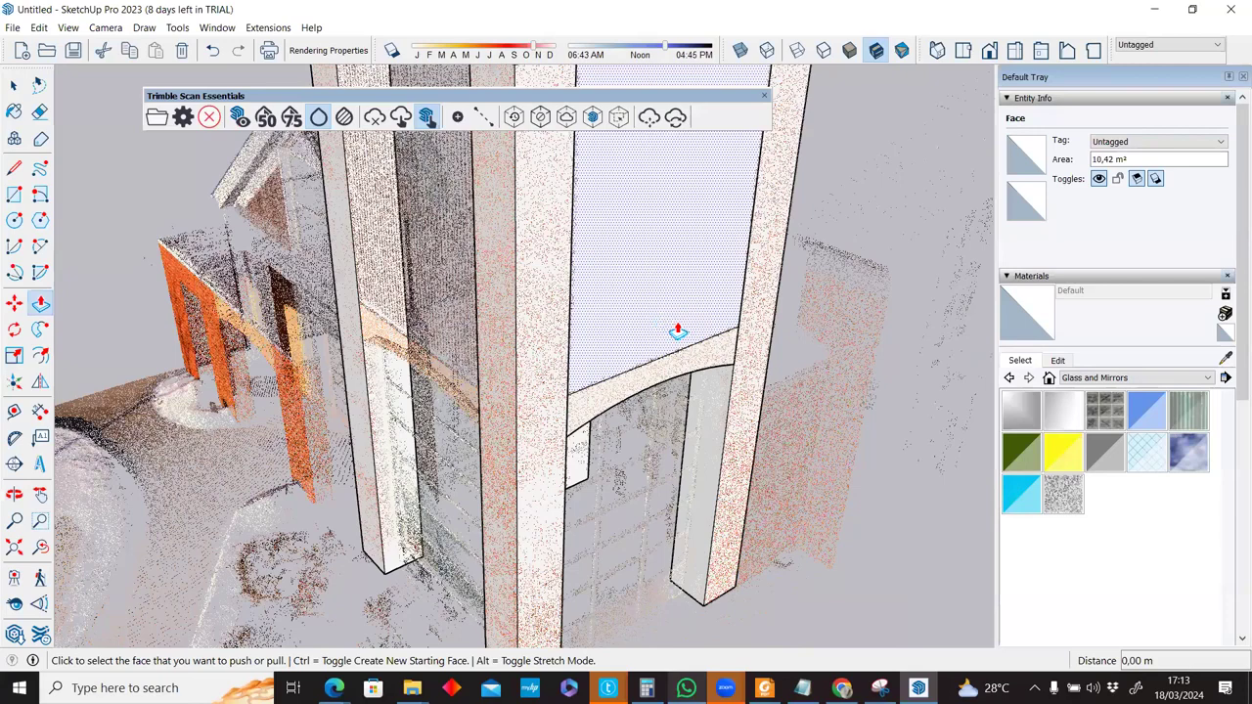
click(678, 333)
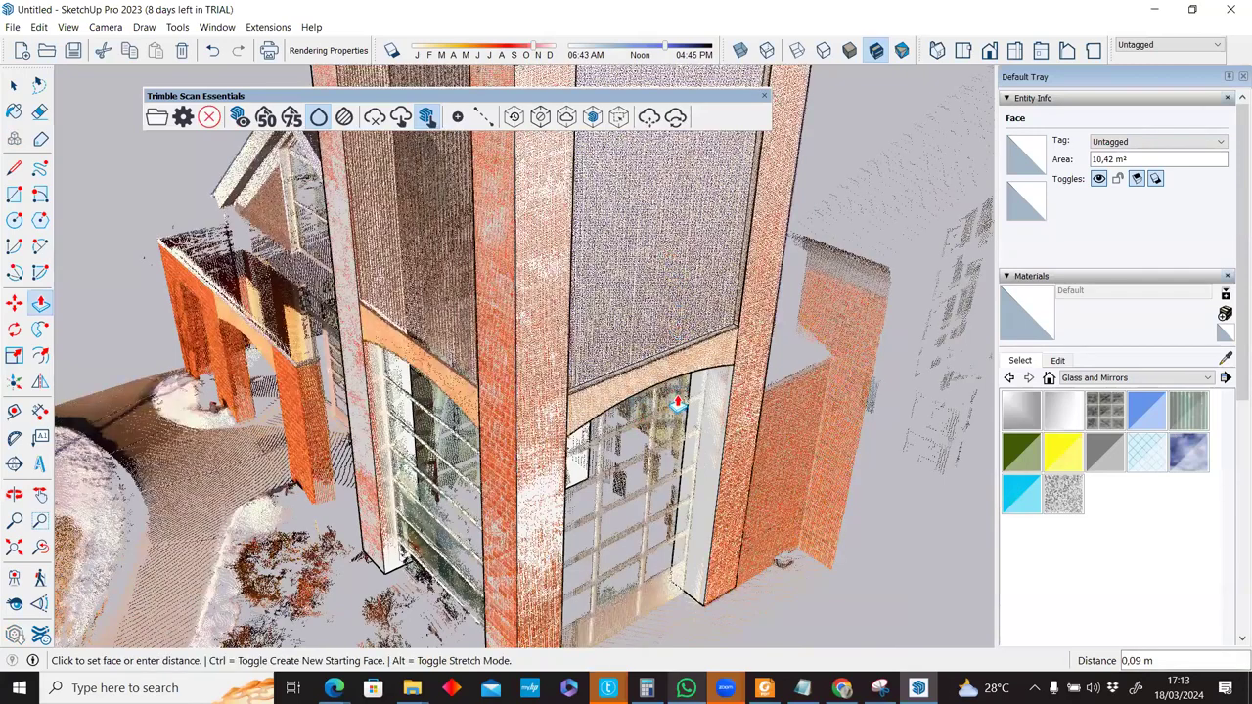
click(646, 364)
scroll(670, 328, down, 2)
click(683, 315)
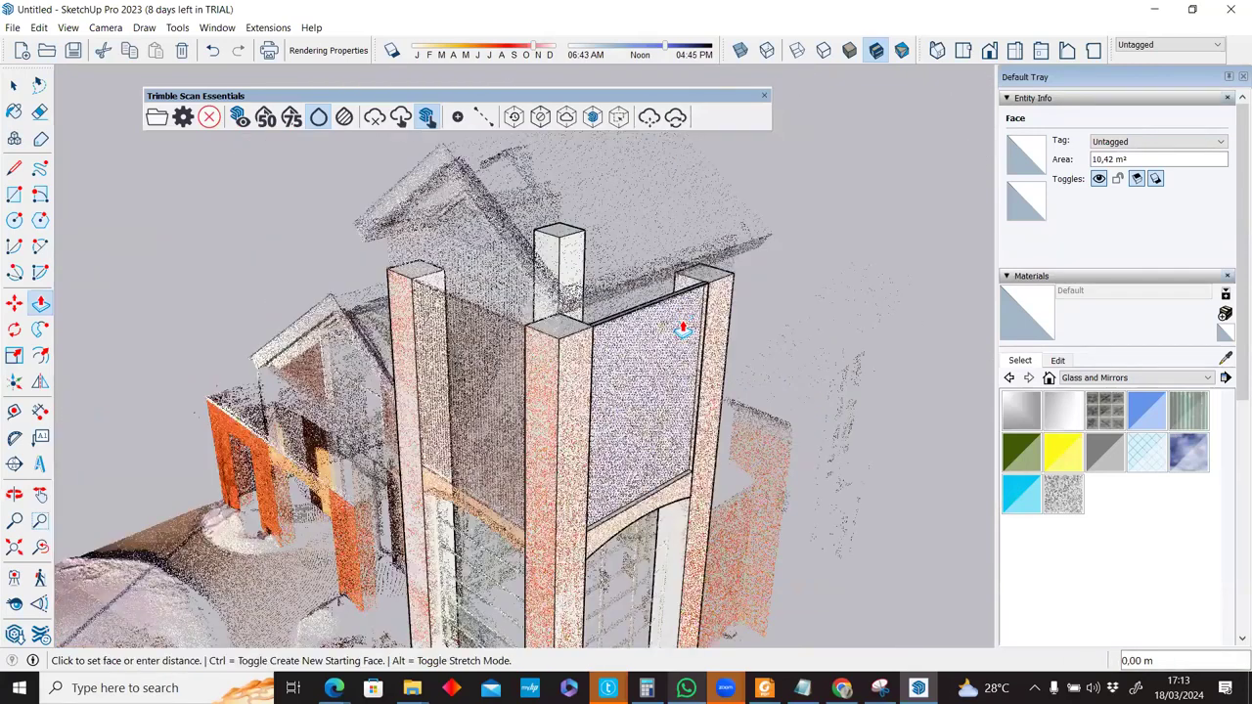
scroll(645, 347, up, 2)
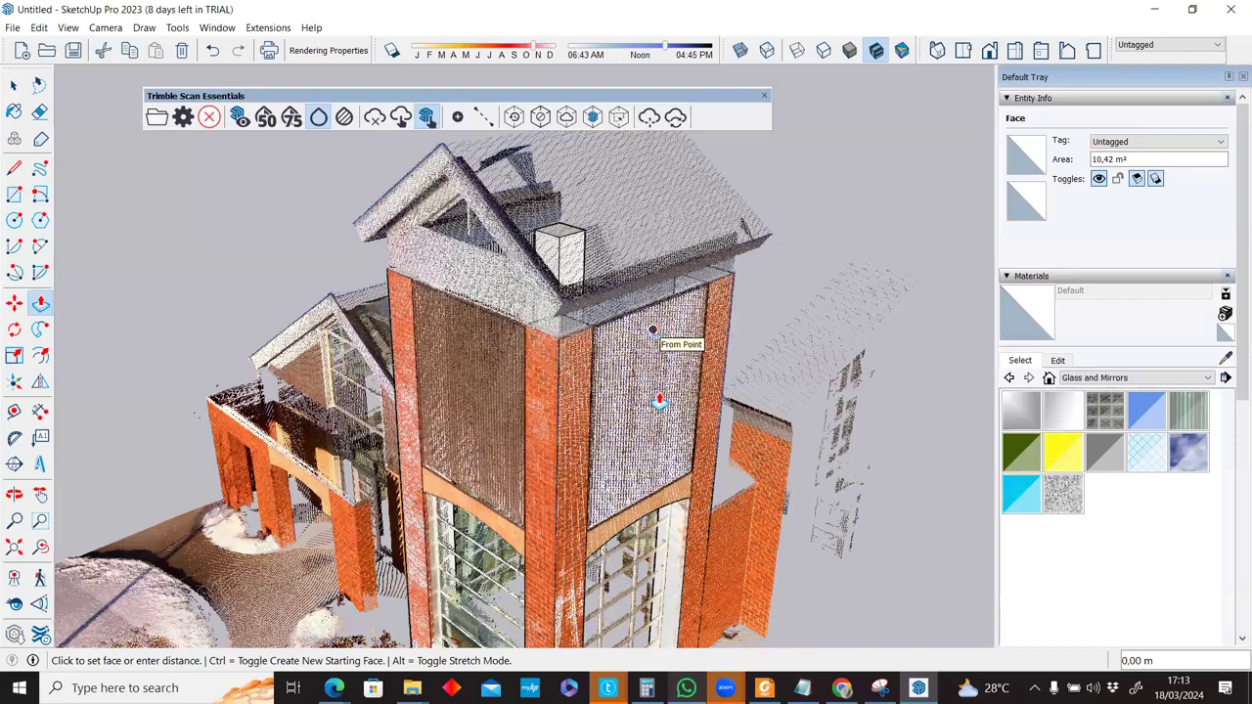
scroll(657, 337, up, 3)
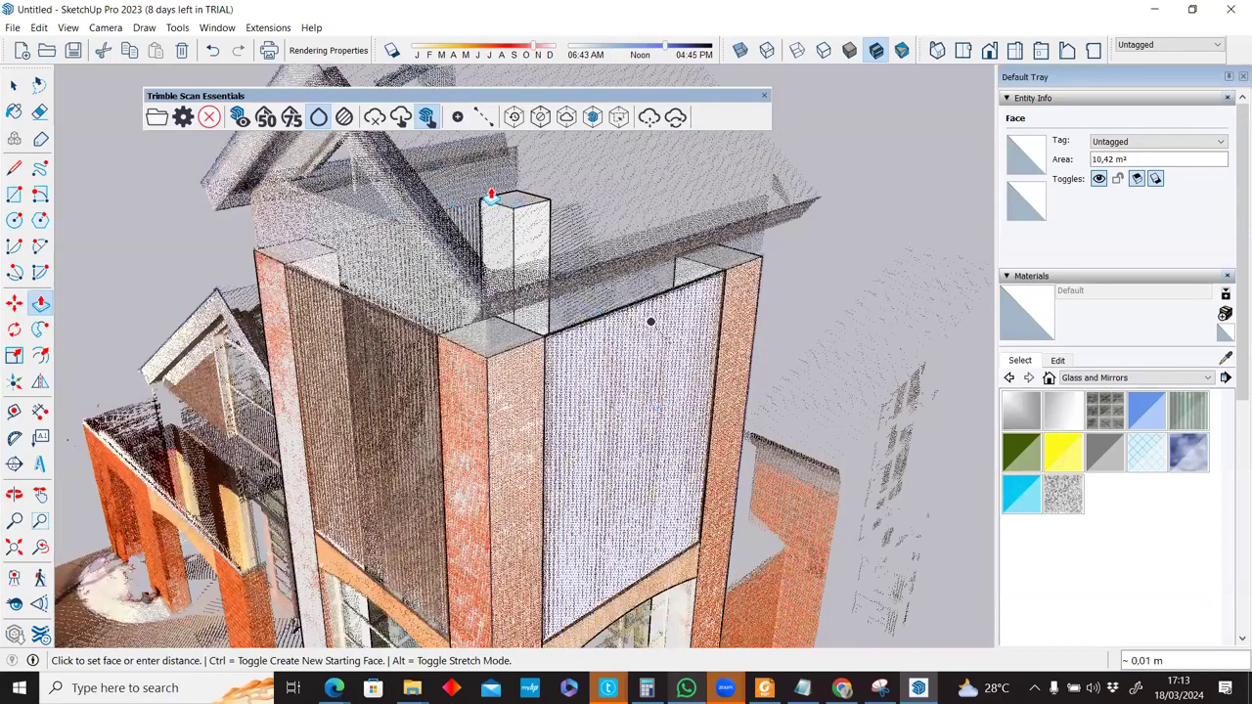
click(492, 199)
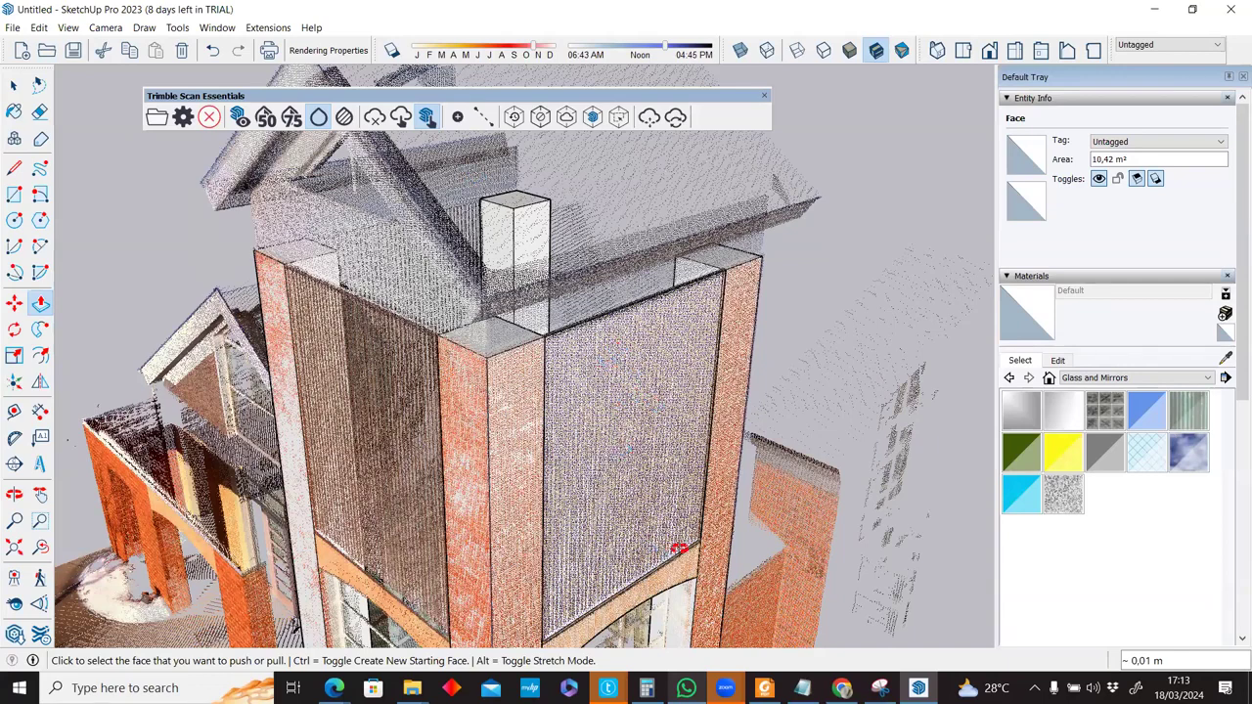
key(space)
scroll(688, 545, up, 5)
middle_drag(688, 546, 702, 520)
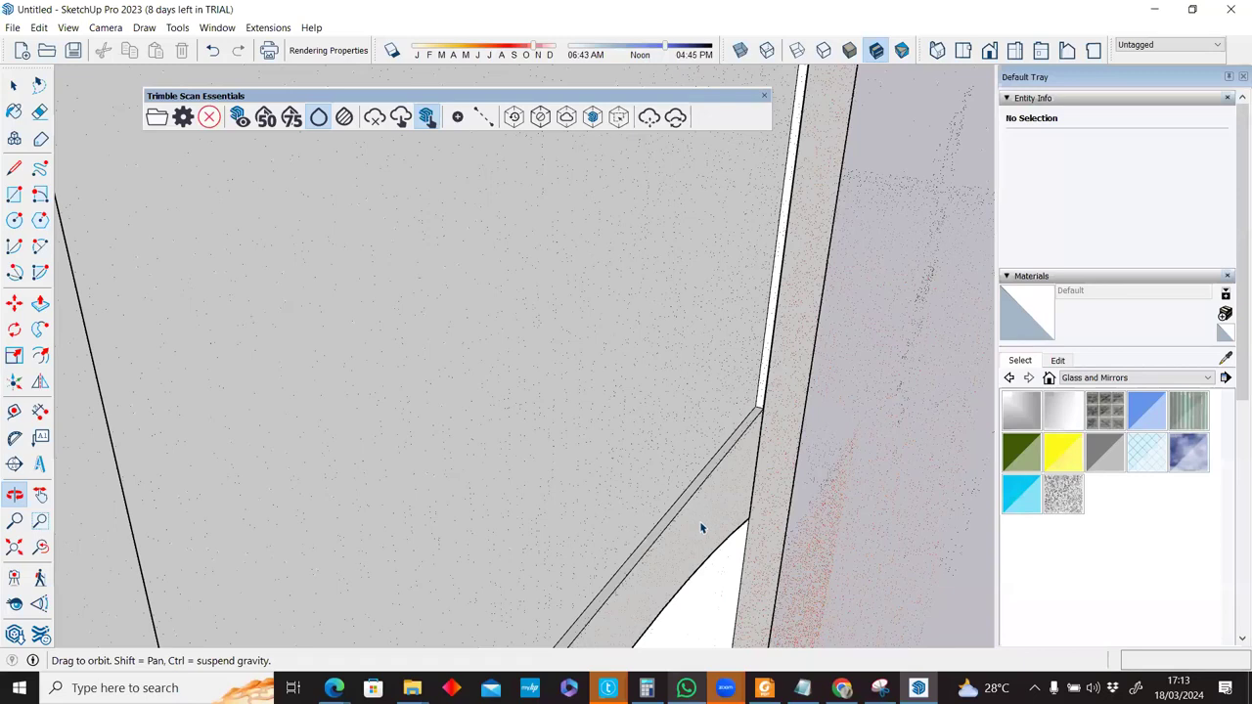
scroll(651, 570, down, 5)
Push the panel's back face 0.69 m, then the wall face by the same 0.69 m.
key(p)
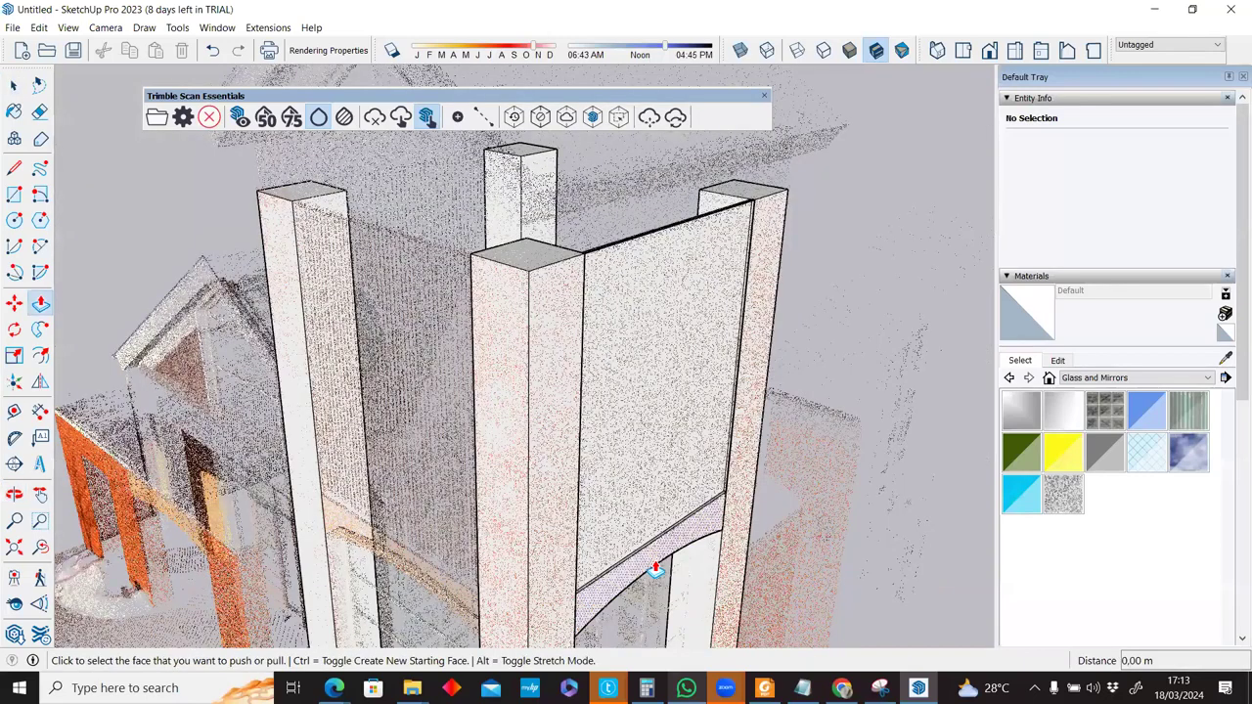
click(569, 633)
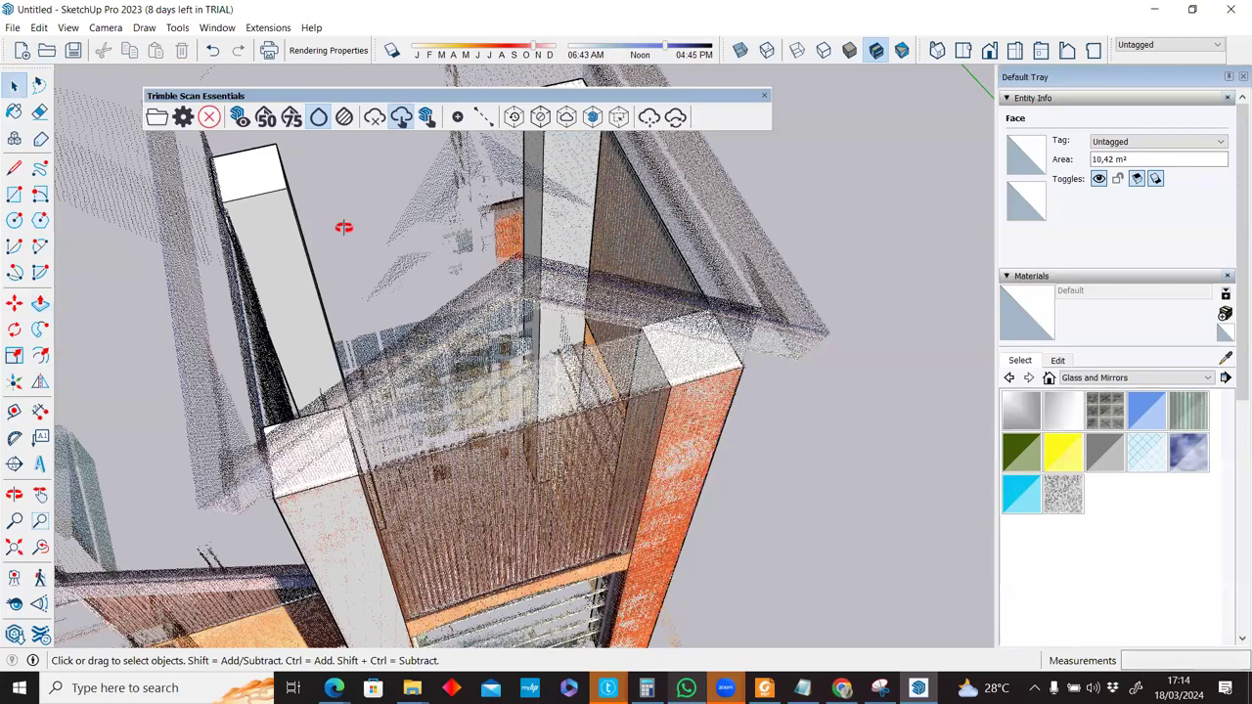
middle_drag(343, 227, 626, 271)
key(p)
scroll(645, 448, up, 3)
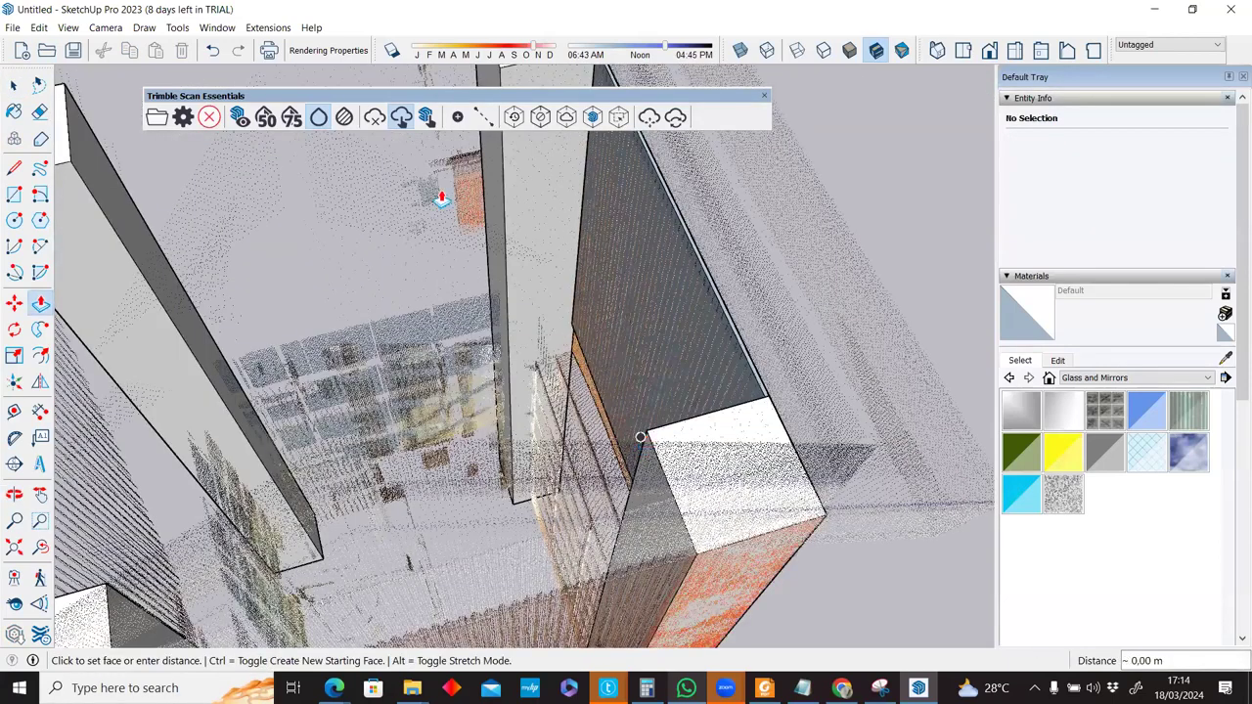
click(659, 395)
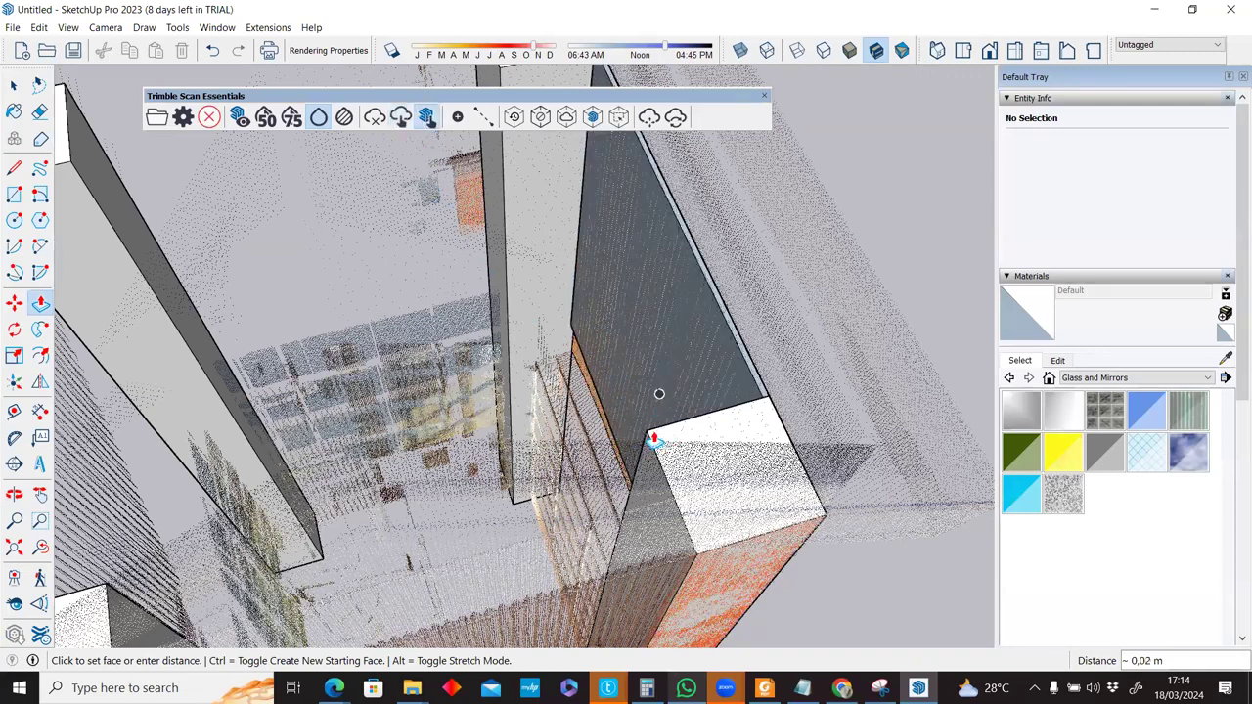
click(531, 388)
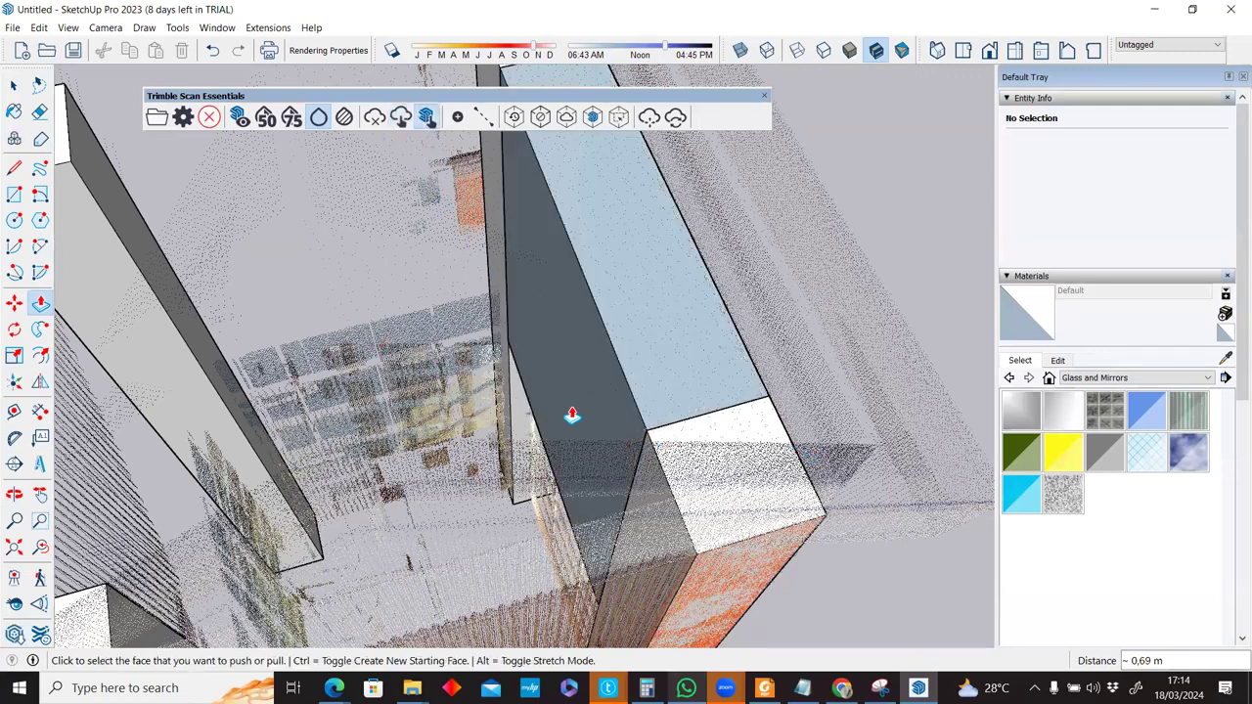
scroll(505, 360, down, 3)
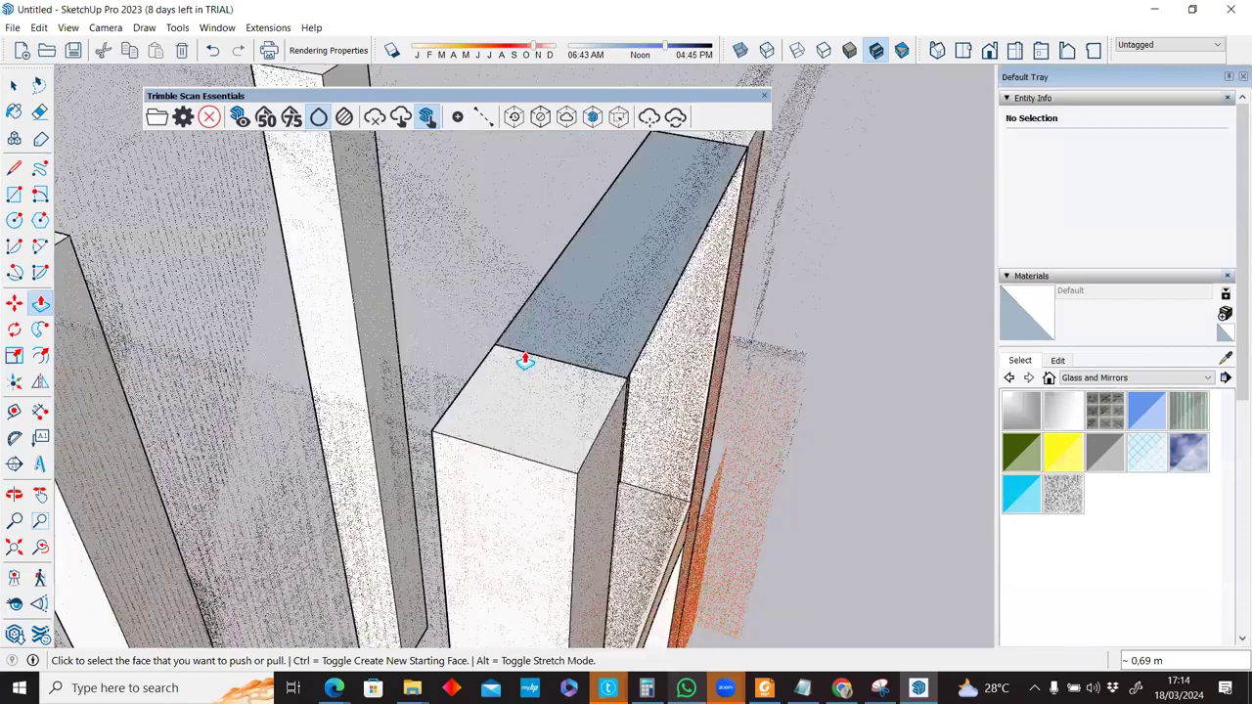
scroll(531, 329, down, 3)
middle_drag(515, 326, 618, 329)
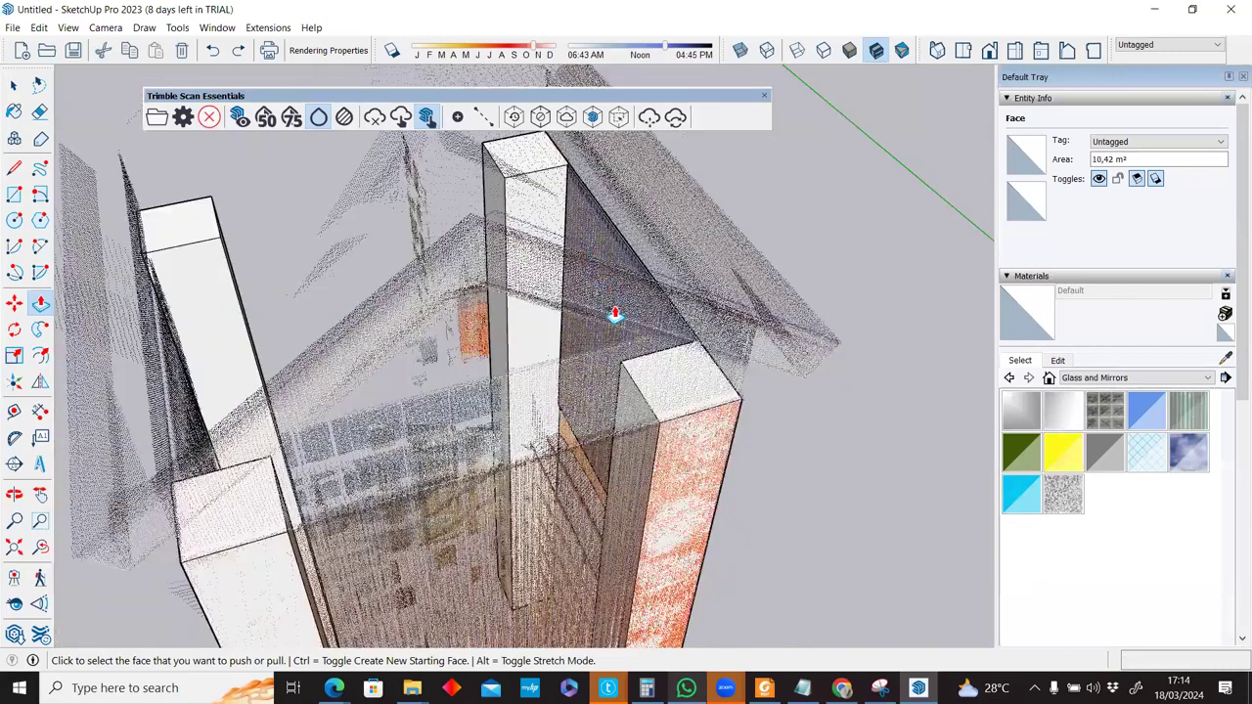
click(615, 313)
middle_drag(626, 373, 231, 372)
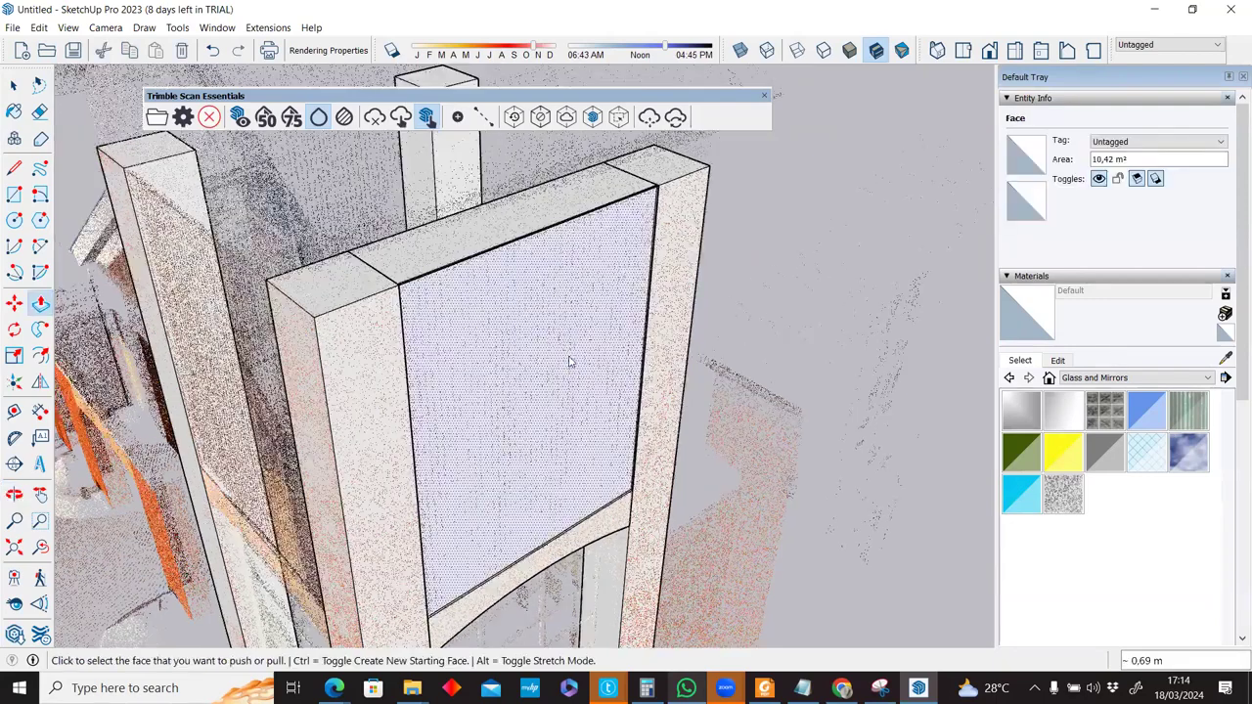
Make the whole arched panel into a new component, Component#2.
key(space)
scroll(575, 418, down, 4)
triple_click(571, 417)
right_click(571, 417)
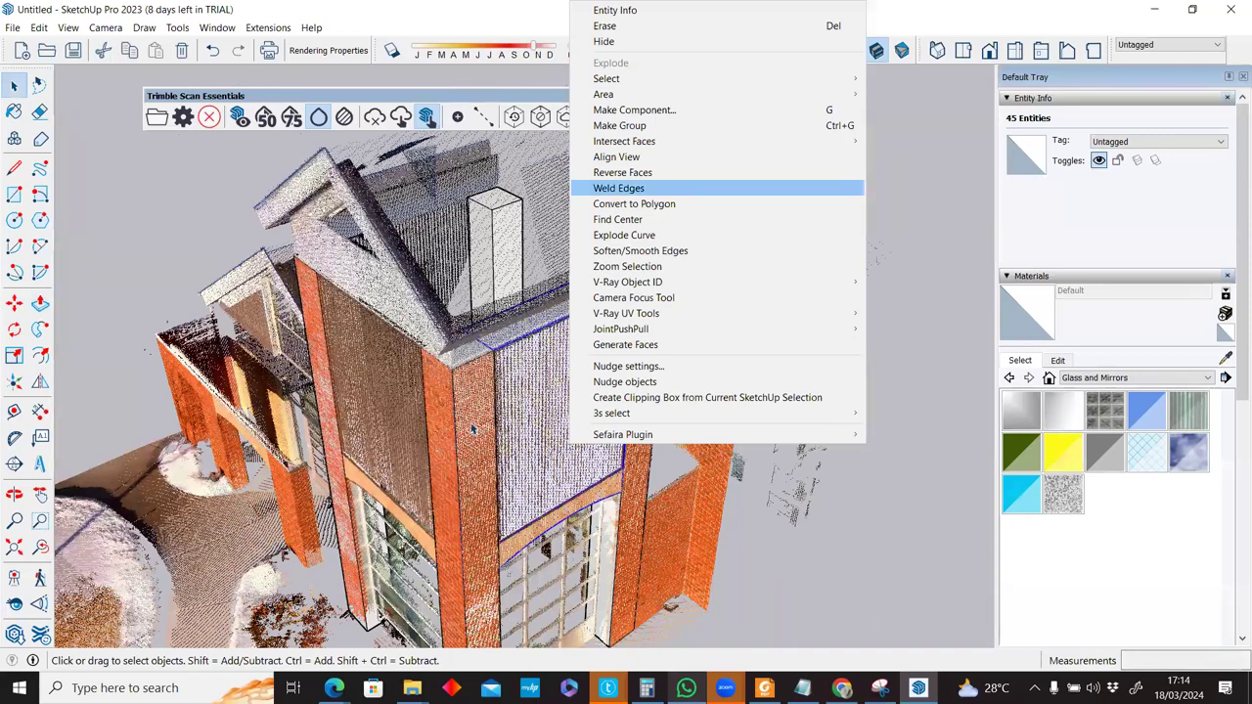
key(g)
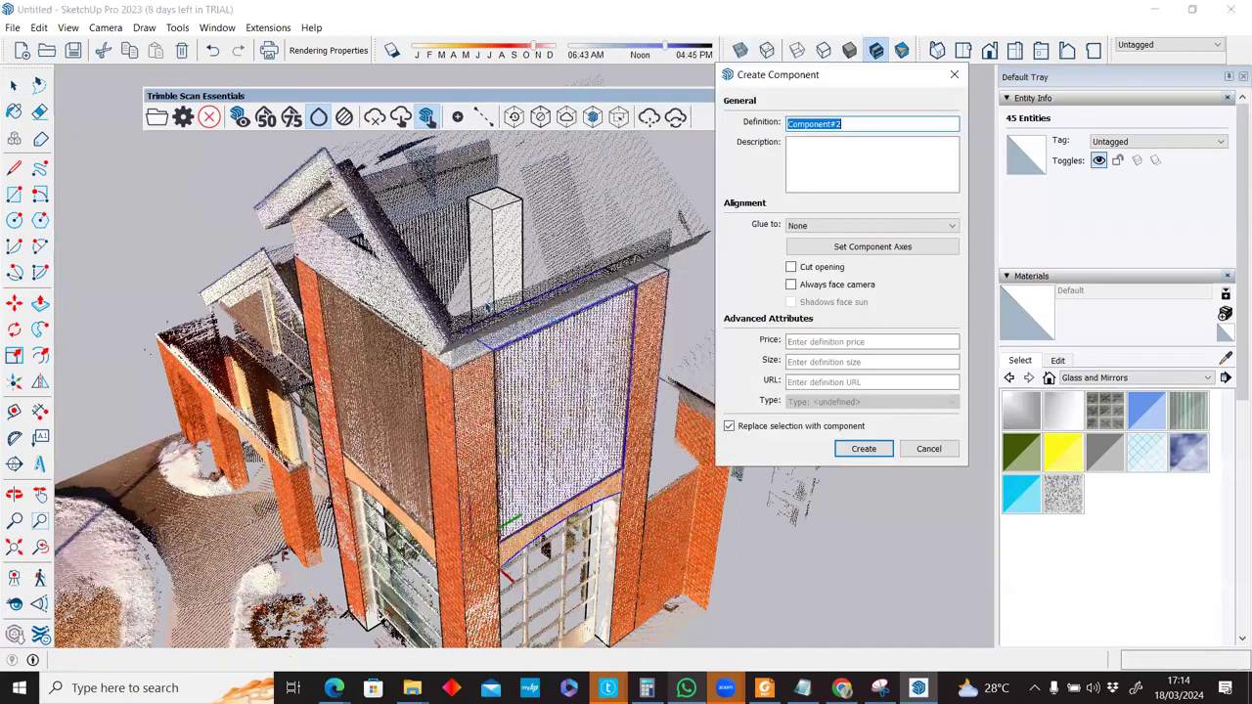
key(Return)
Hide the point cloud and draw an edge from the panel's top corner to the back pillar's top.
click(239, 117)
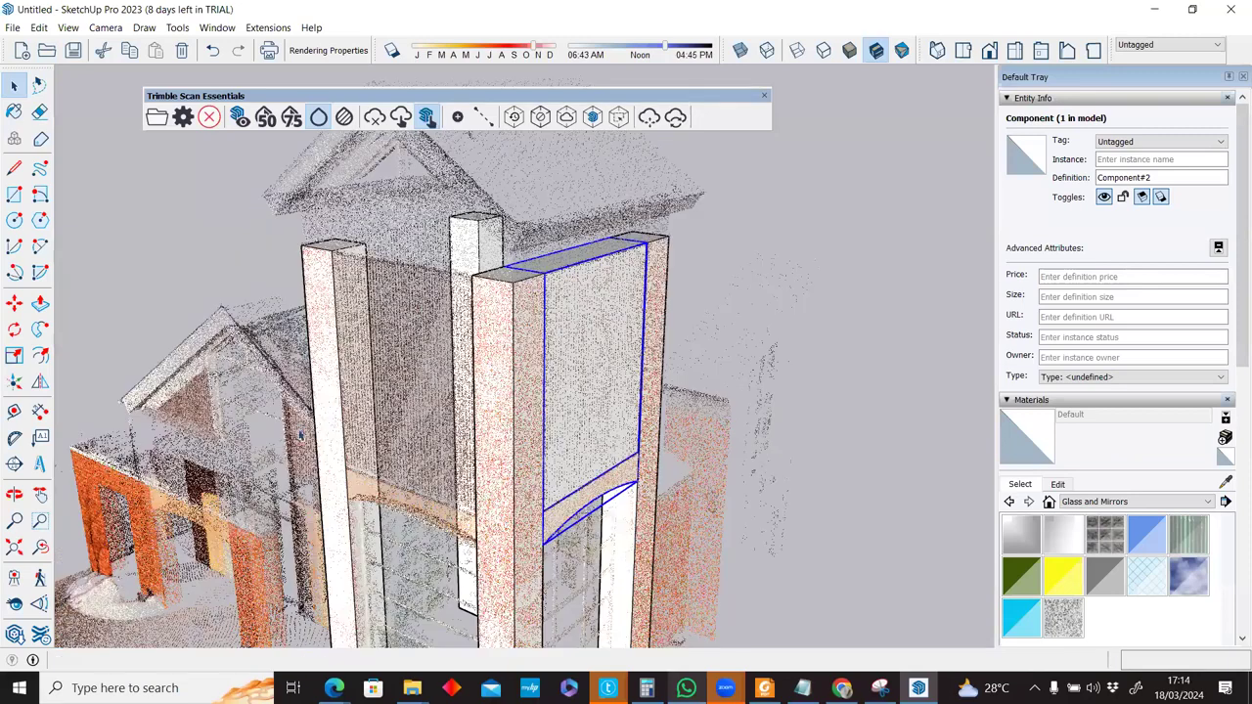
middle_drag(687, 488, 653, 446)
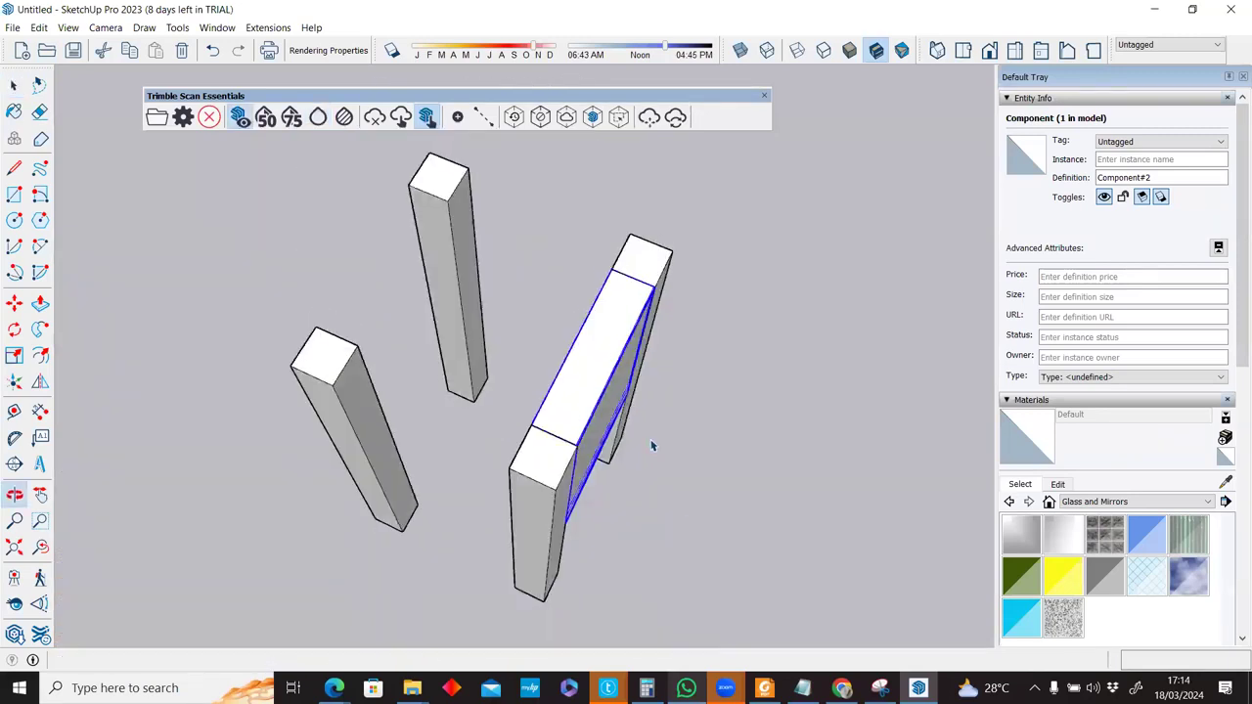
scroll(653, 446, down, 3)
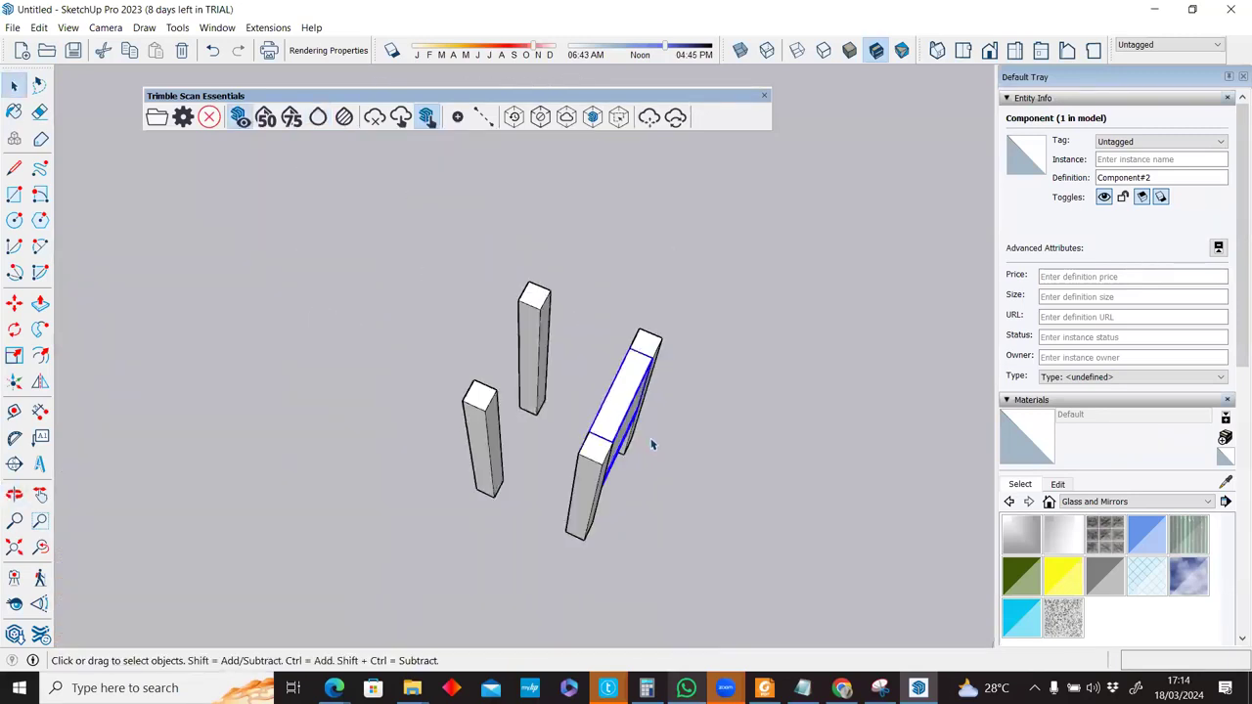
key(l)
scroll(681, 326, up, 2)
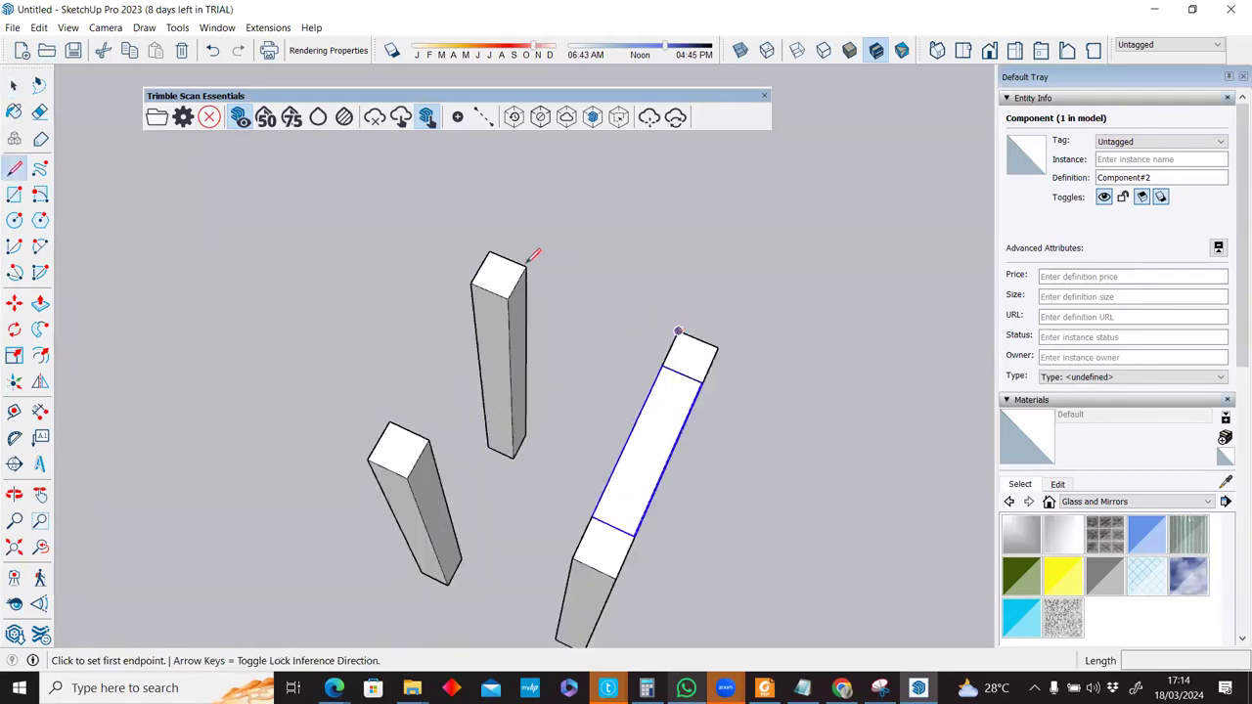
click(678, 330)
click(526, 265)
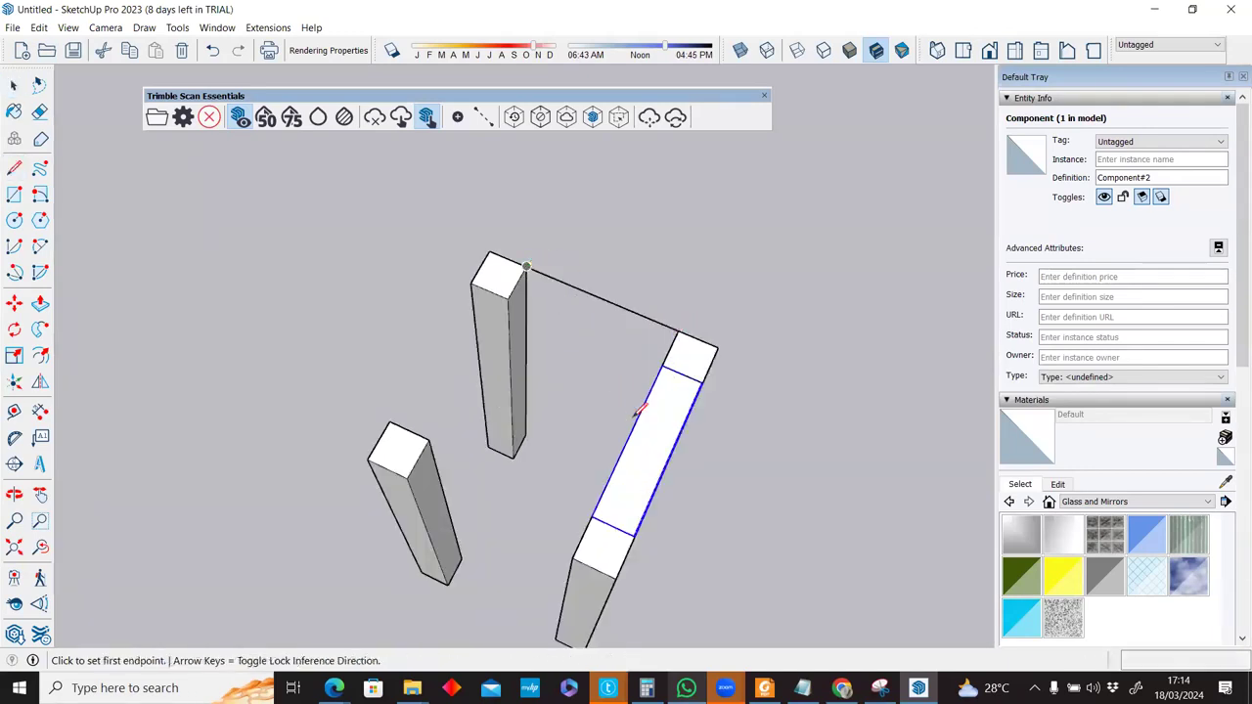
Rotate-copy the panel component 90° about the tower centre as an x3 array, giving four panels.
key(space)
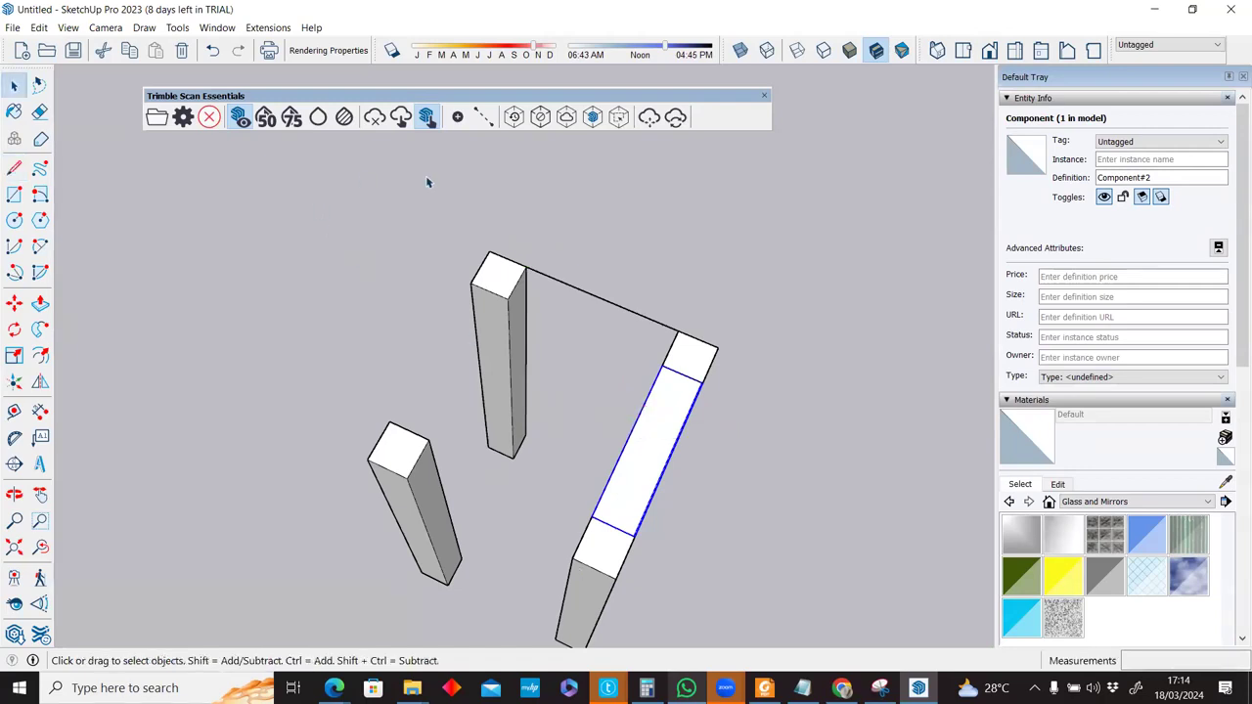
click(14, 330)
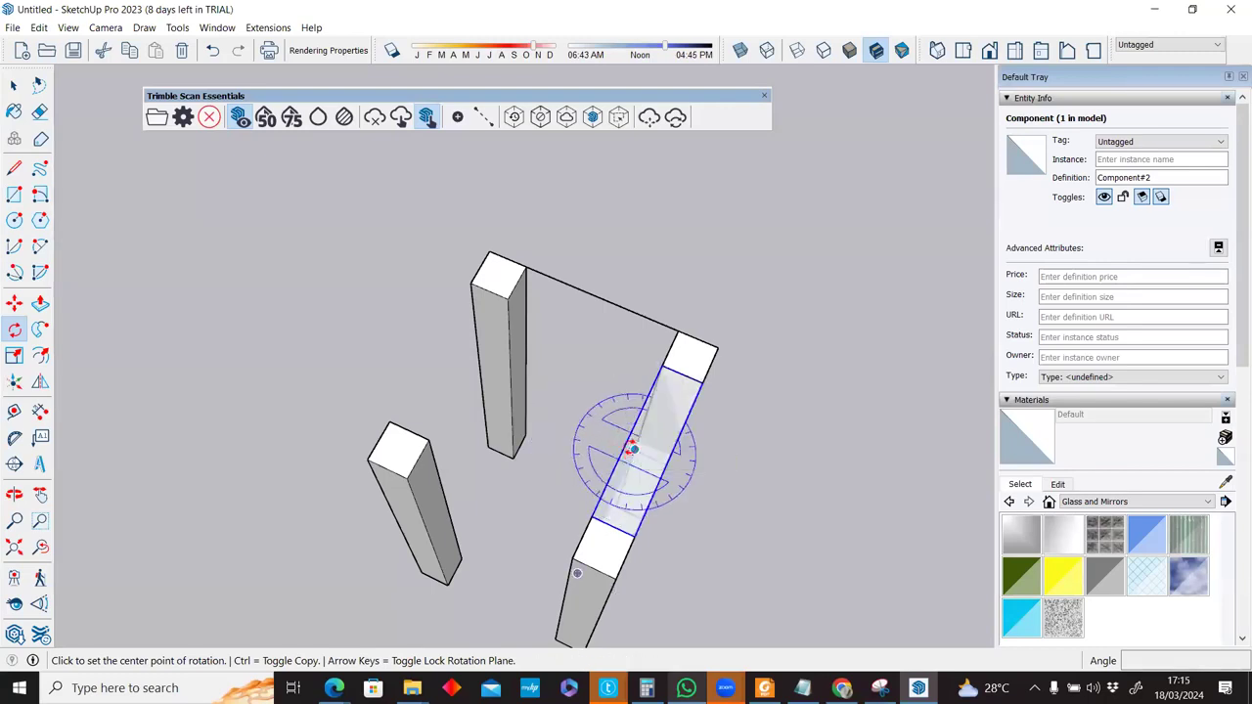
key(space)
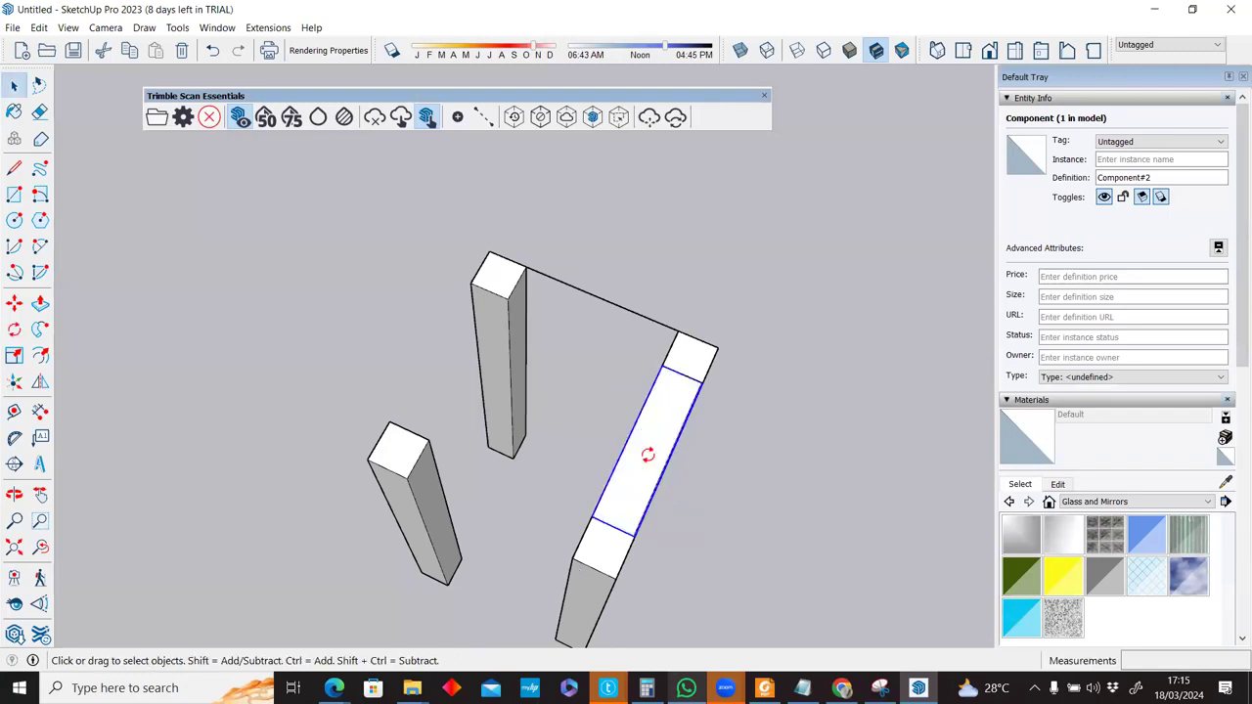
key(q)
middle_drag(632, 448, 511, 460)
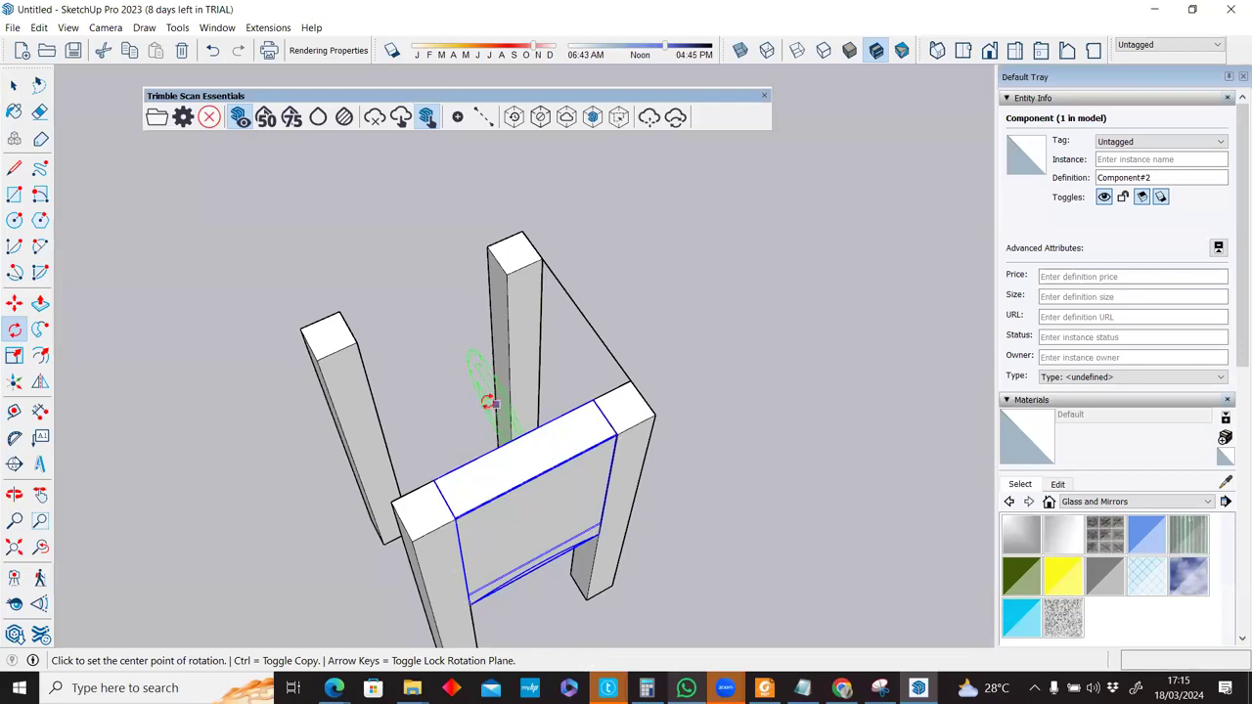
click(473, 372)
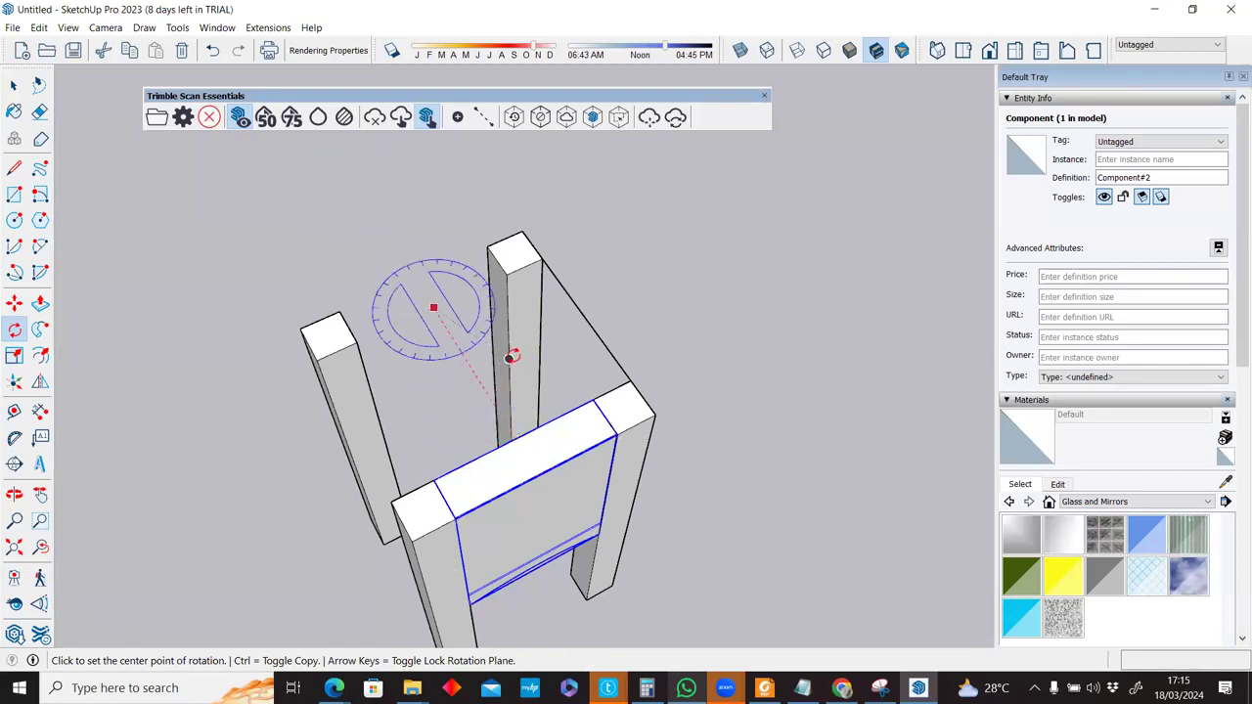
key(ctrl)
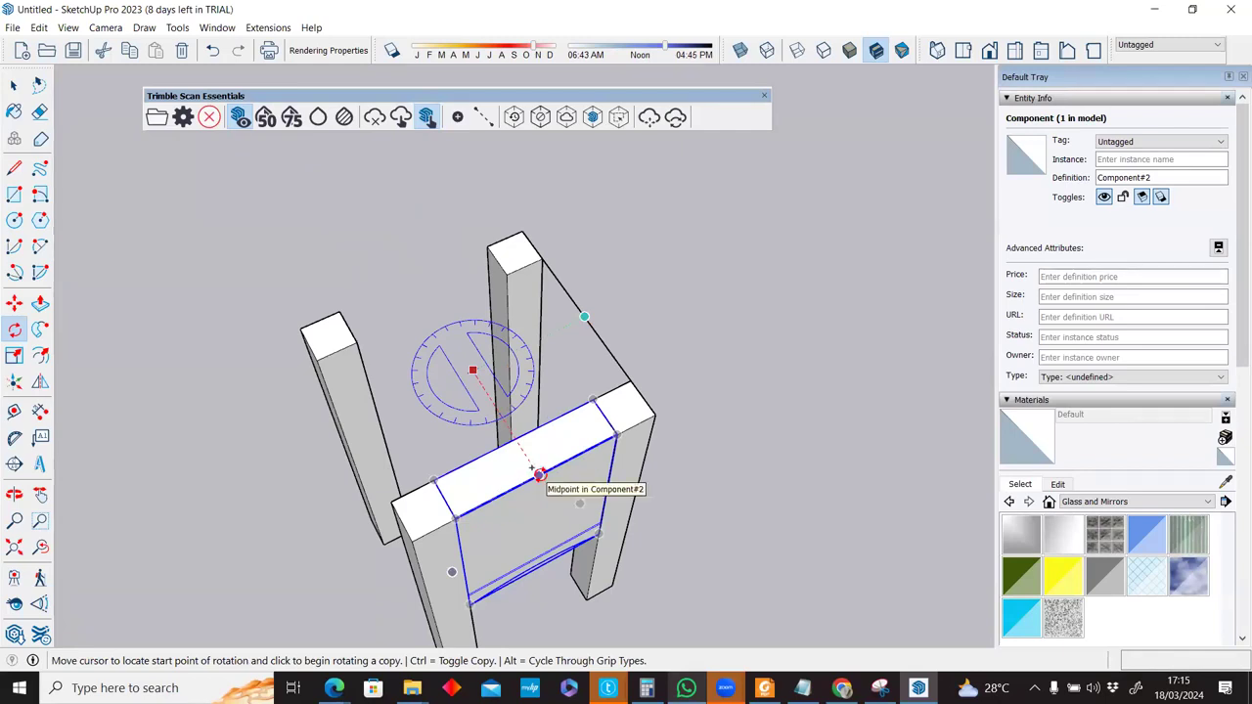
click(539, 474)
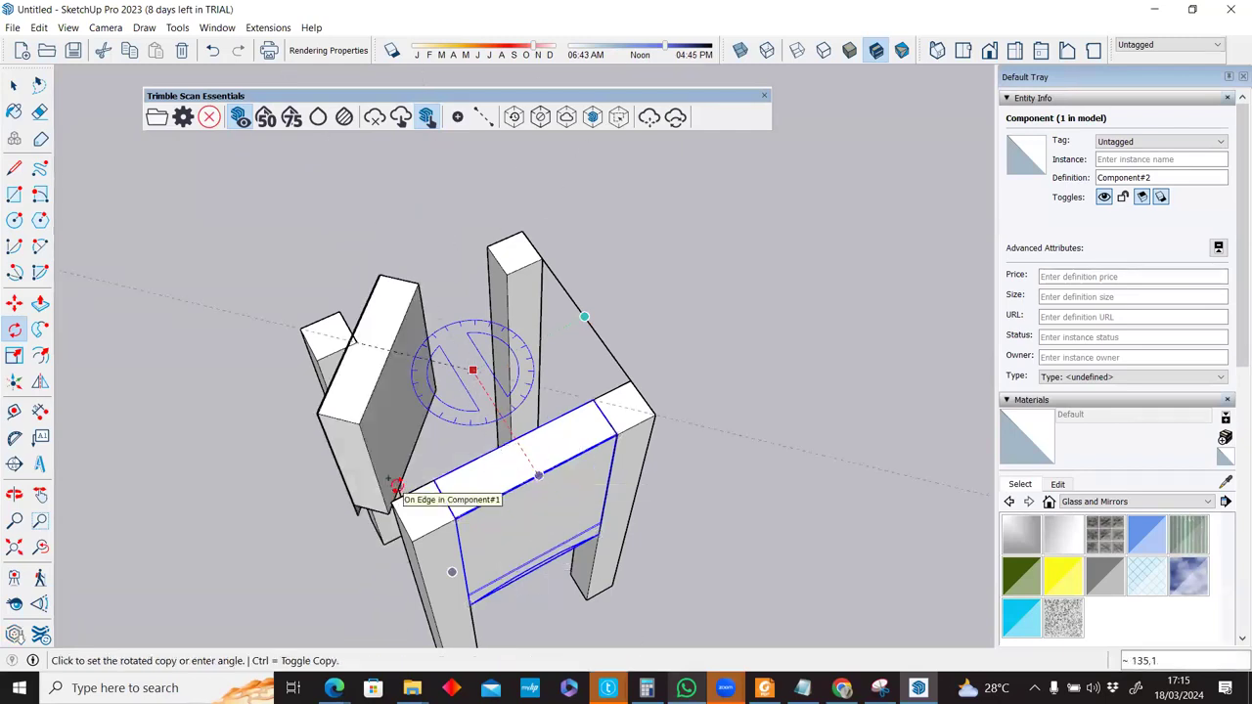
click(396, 487)
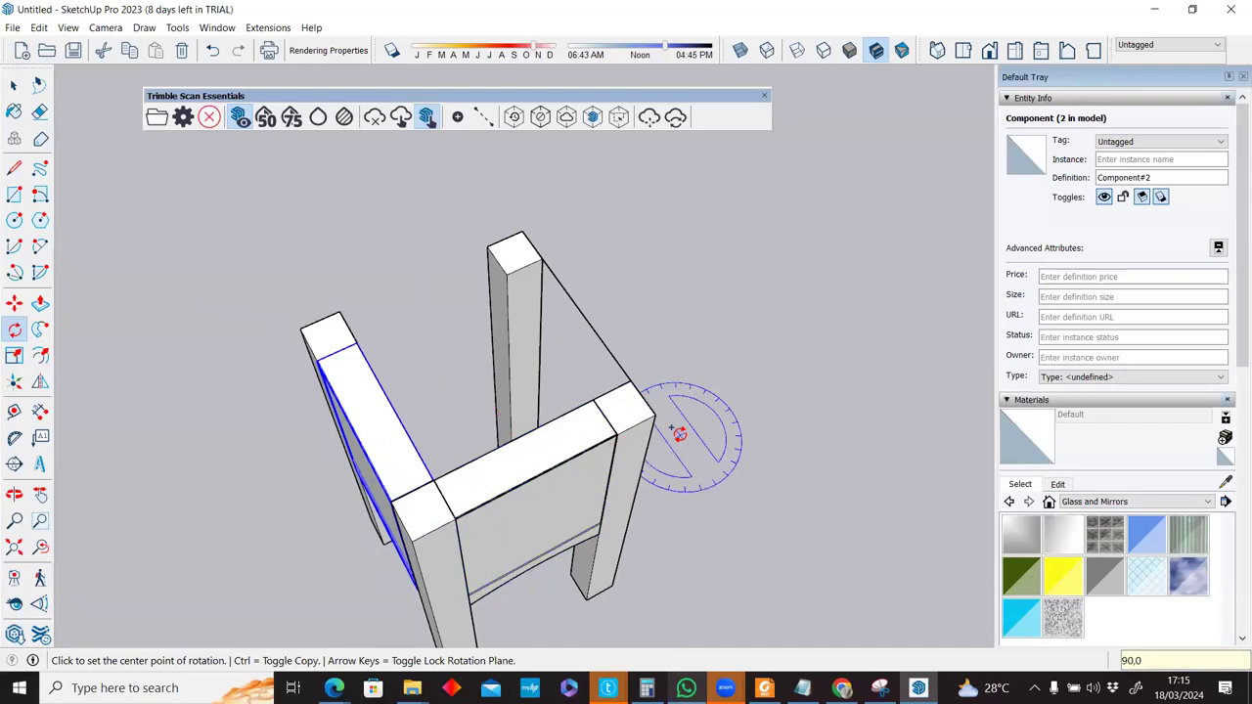
text(x3)
key(Return)
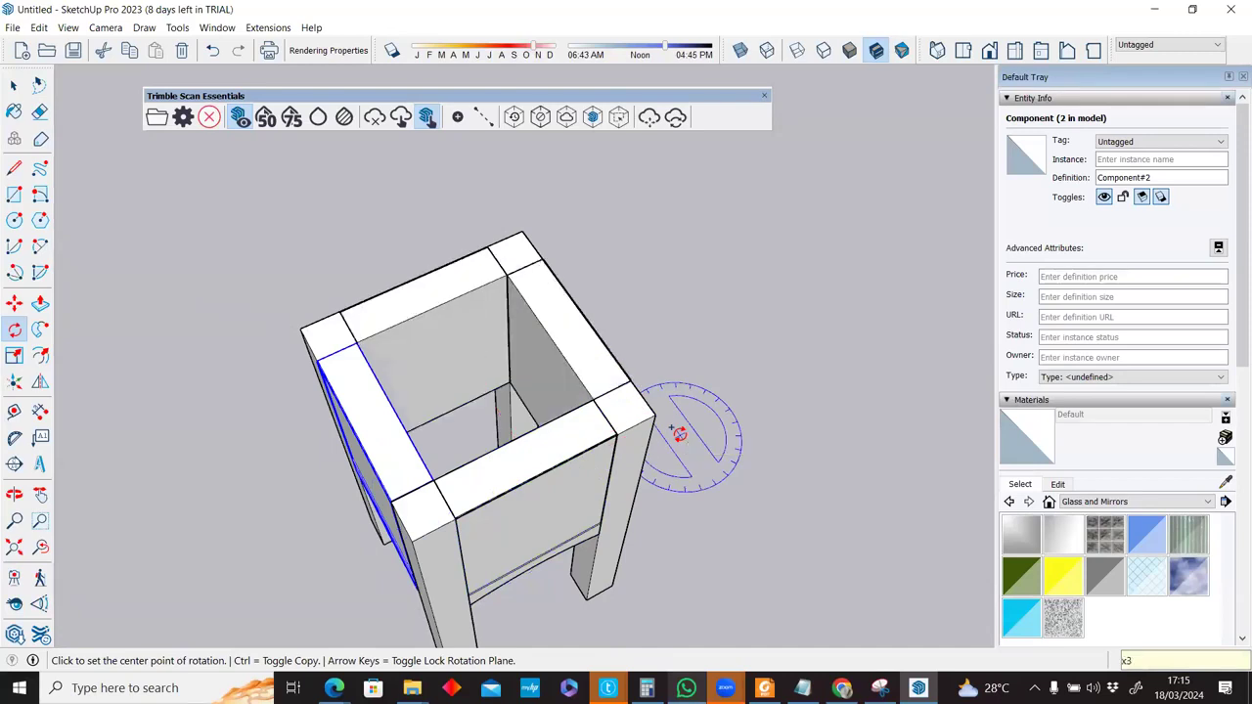
key(space)
scroll(503, 372, down, 3)
middle_drag(503, 371, 519, 255)
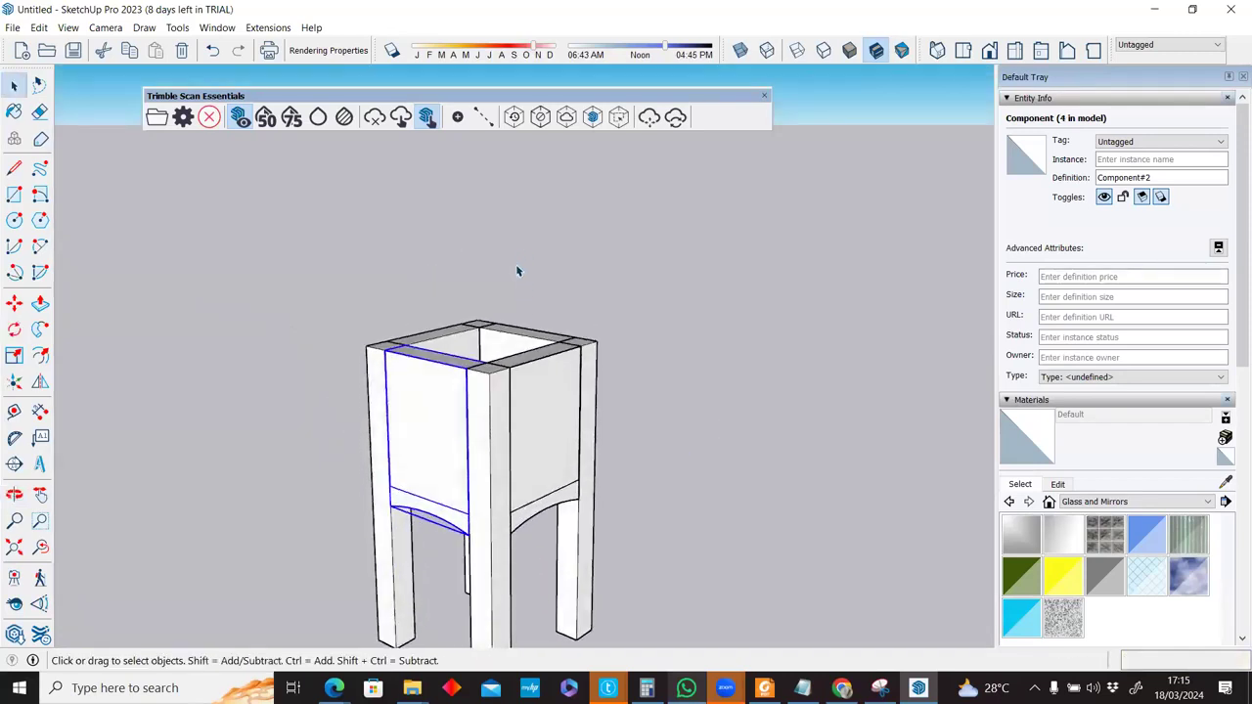
click(642, 390)
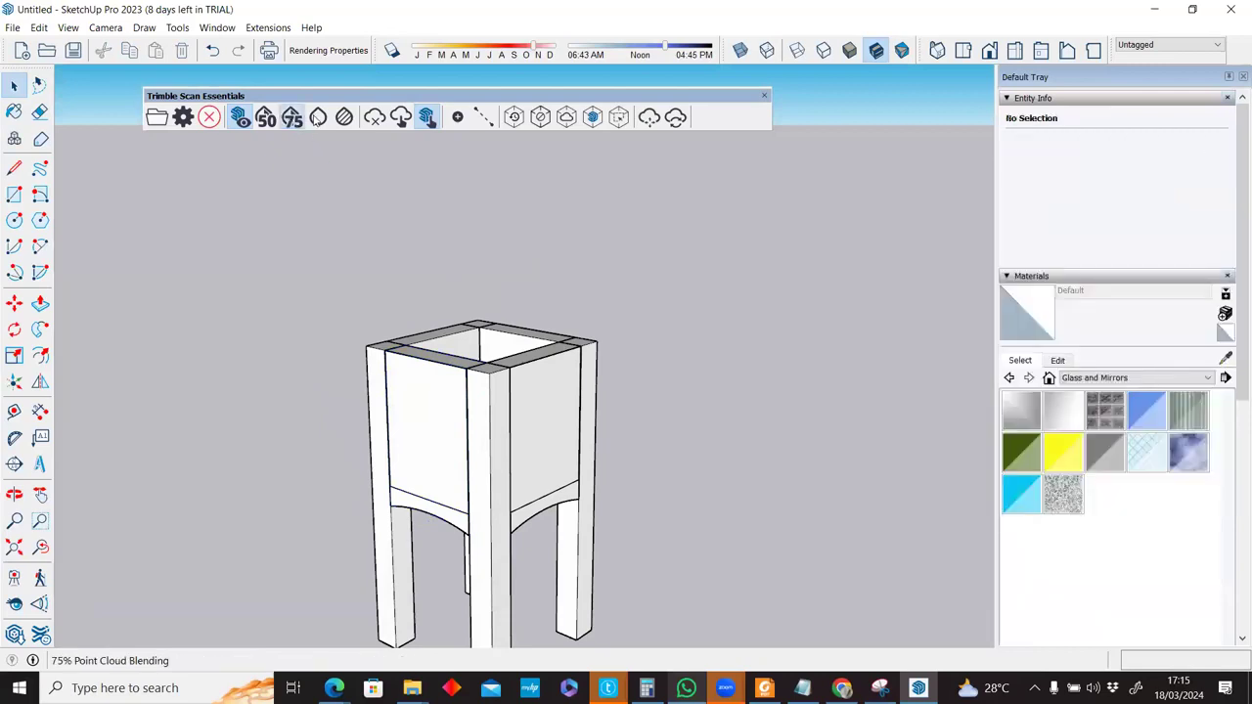
Show the point cloud colours again and start a rectangle at a corner of the tower top.
click(317, 117)
mouse_move(750, 295)
shift+middle_down()
mouse_move(750, 274)
mouse_move(750, 295)
shift+middle_up()
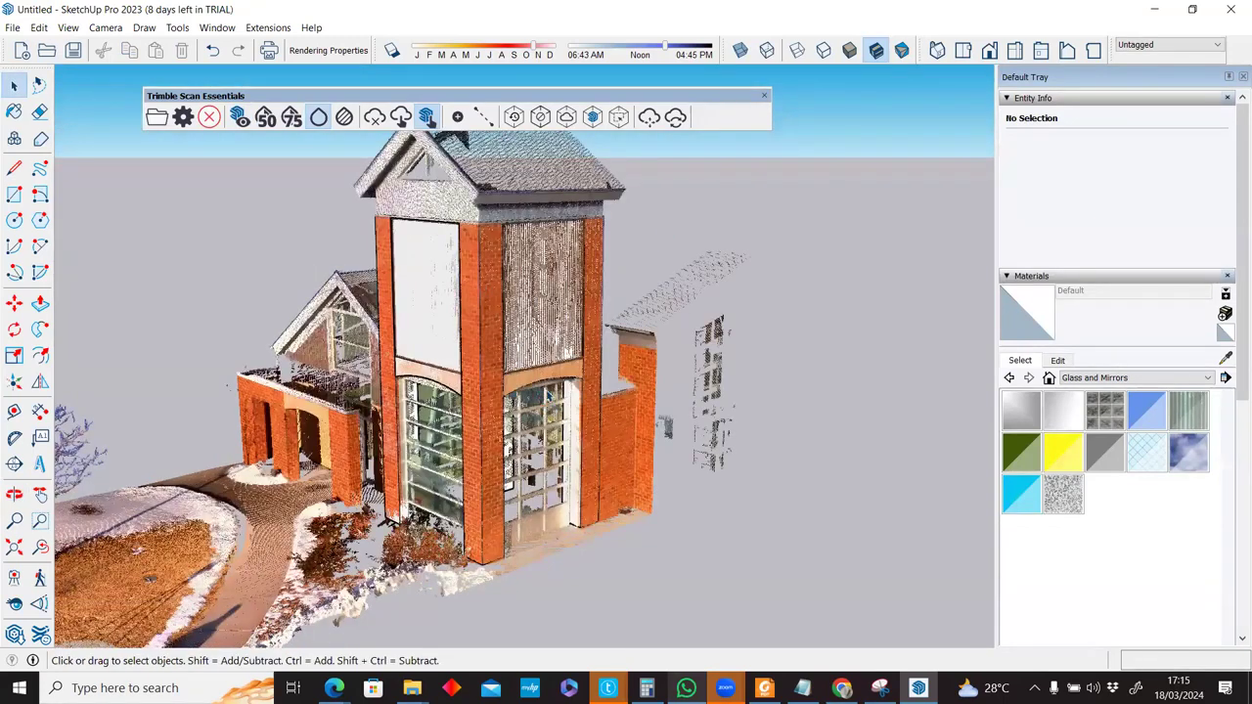
middle_drag(499, 330, 498, 371)
scroll(499, 304, up, 3)
key(l)
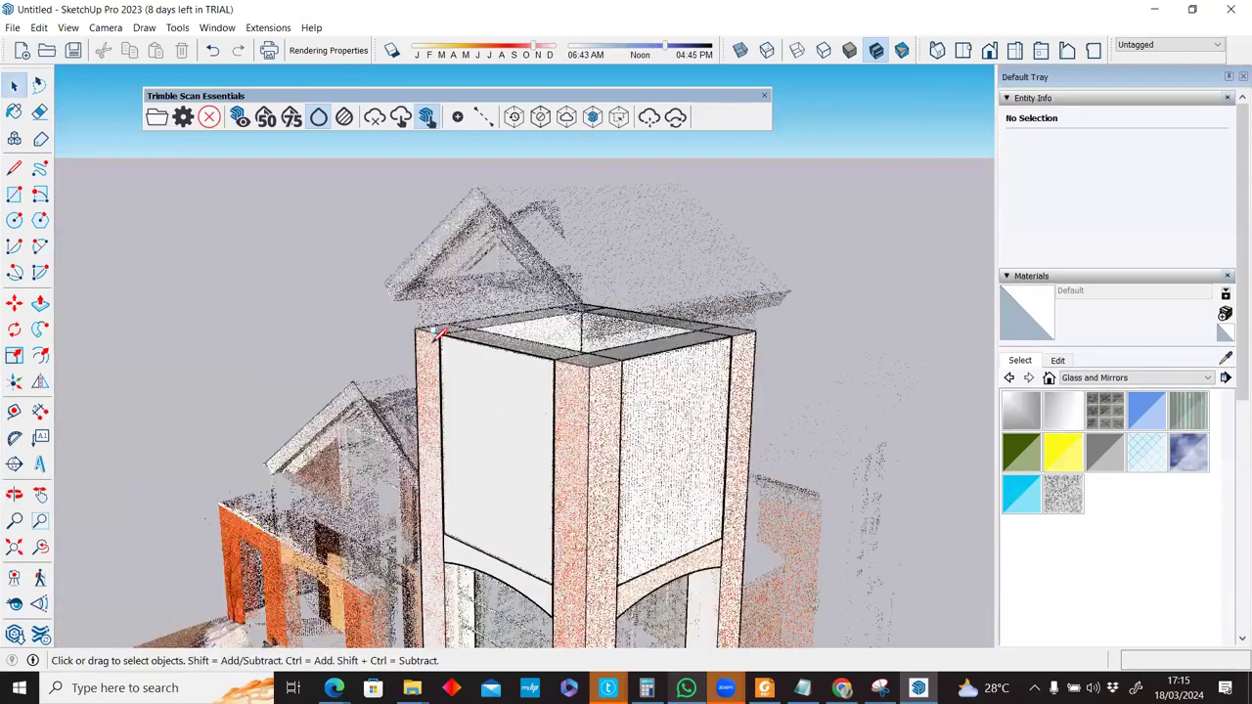
scroll(435, 332, up, 4)
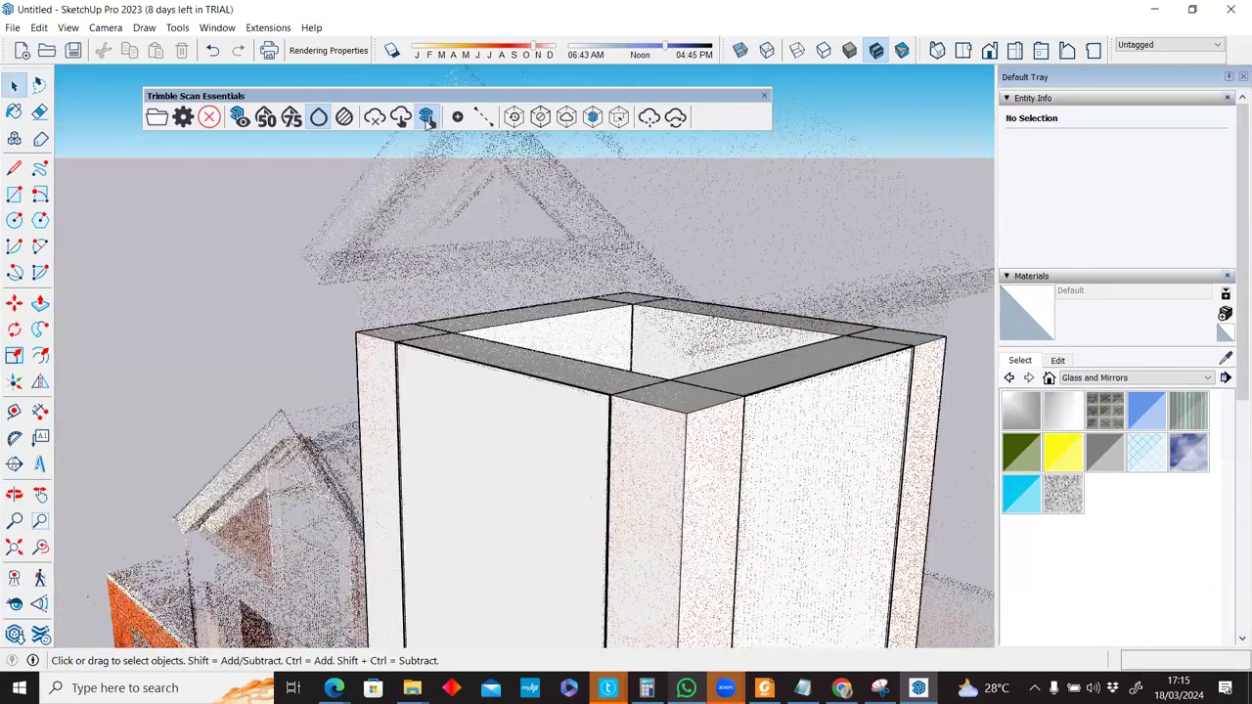
middle_drag(431, 171, 600, 326)
key(r)
click(560, 293)
Pull the tower-top face up about 0.73 m into a cap slab reaching the scanned eave.
key(p)
click(603, 337)
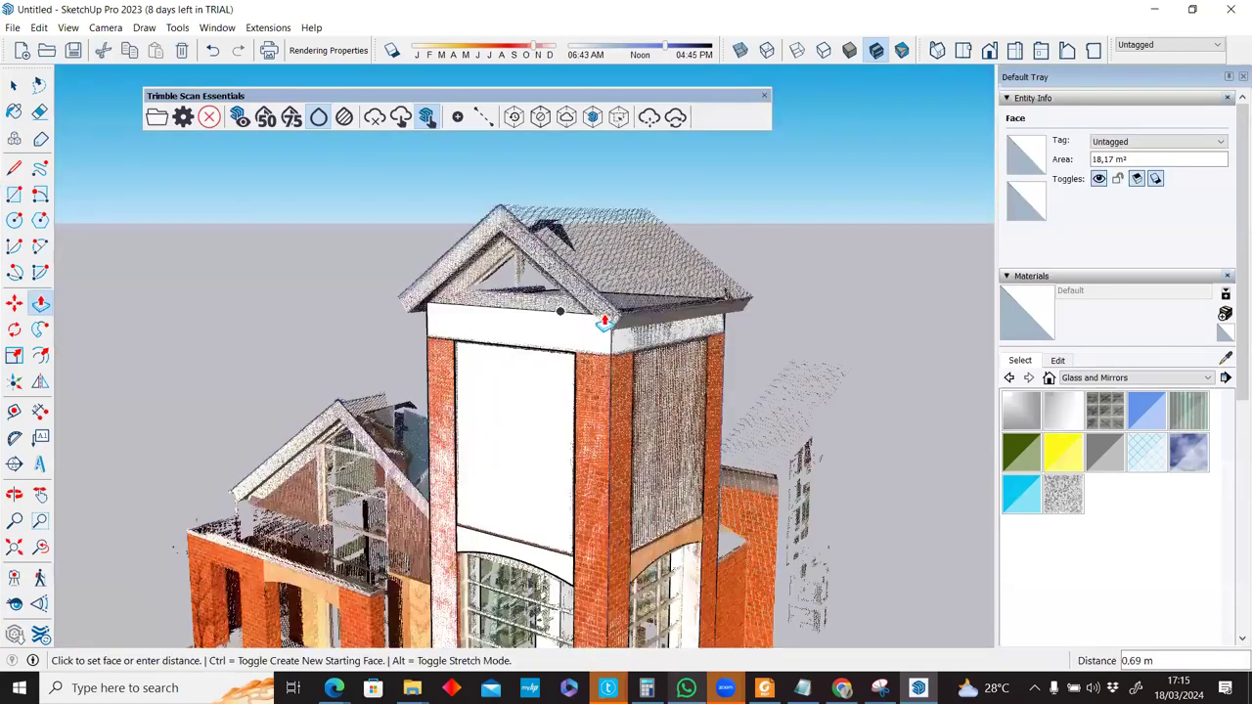
middle_drag(456, 310, 419, 323)
scroll(420, 317, up, 3)
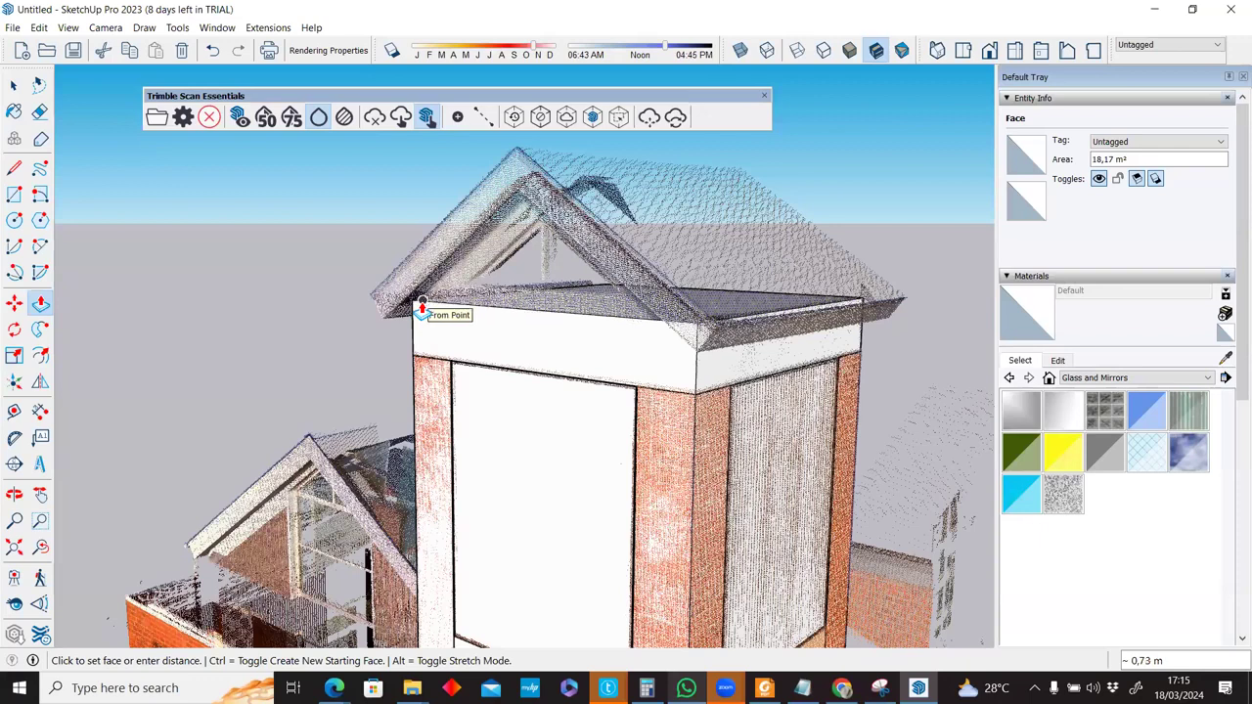
click(776, 278)
middle_drag(776, 278, 801, 315)
drag(801, 314, 631, 311)
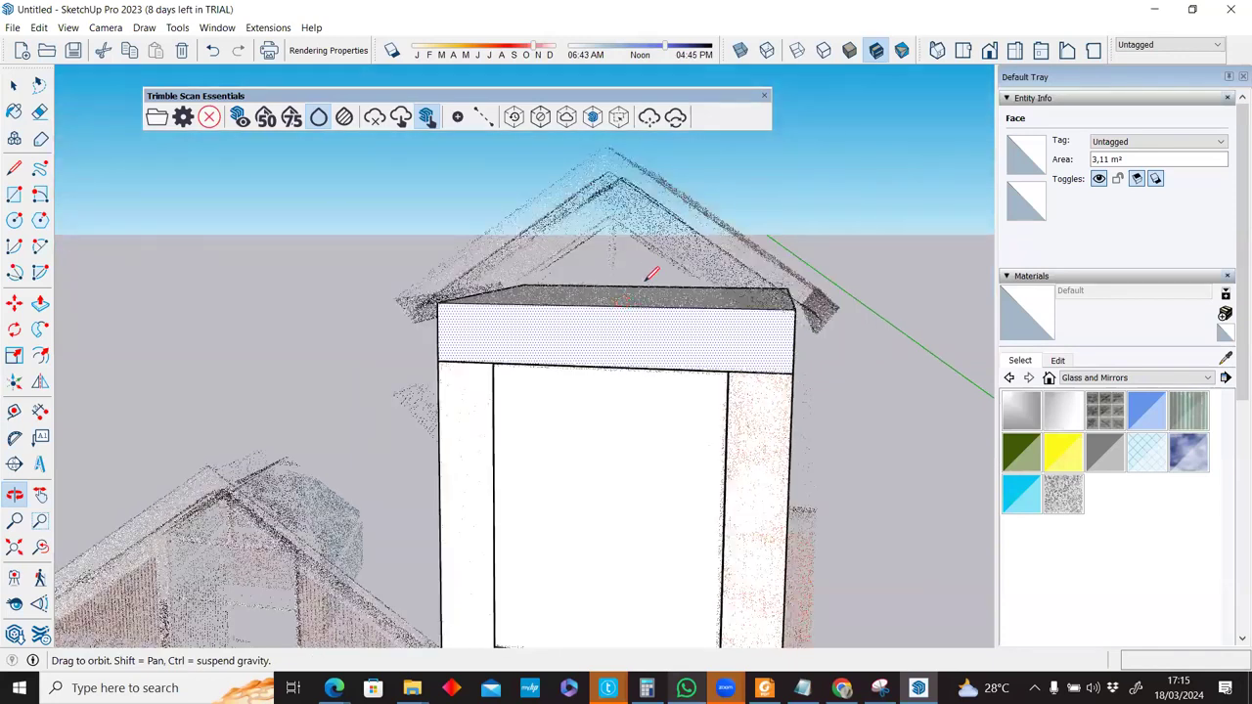
Draw a centre line across the slab top starting from the edge midpoint.
key(l)
click(607, 310)
key(space)
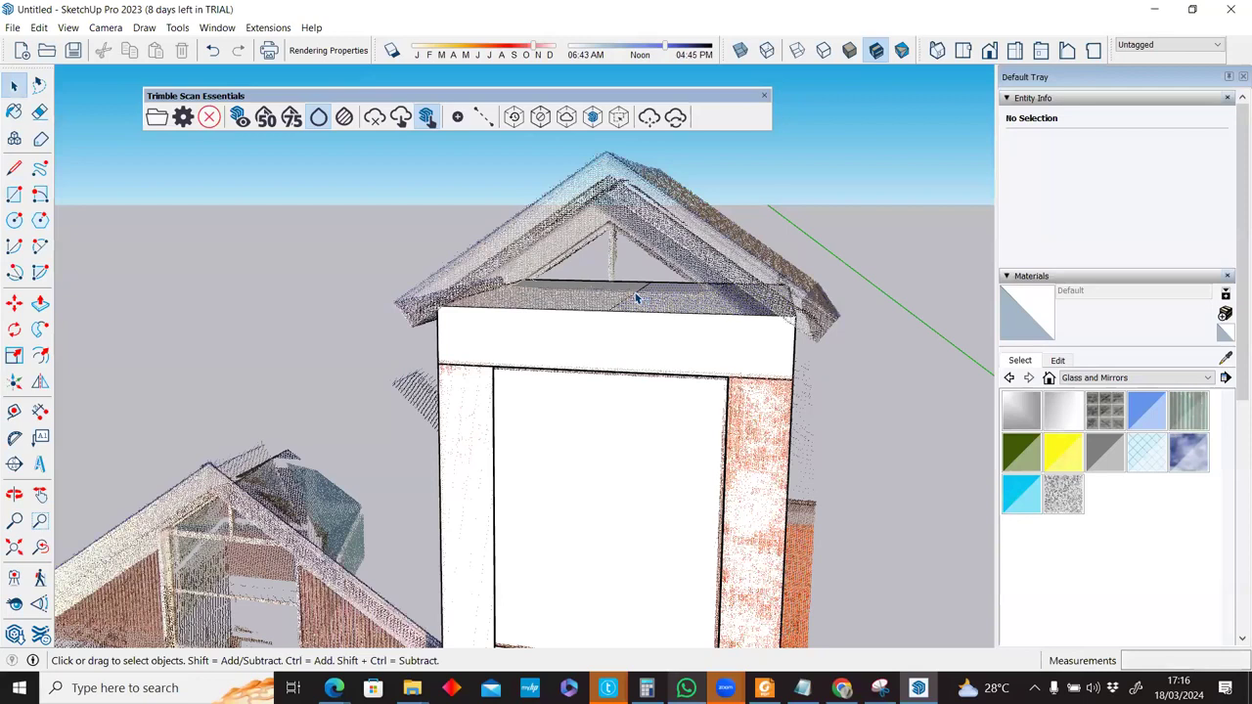
Attempt to move the slab's centre edge, undoing and cancelling the early tries.
key(m)
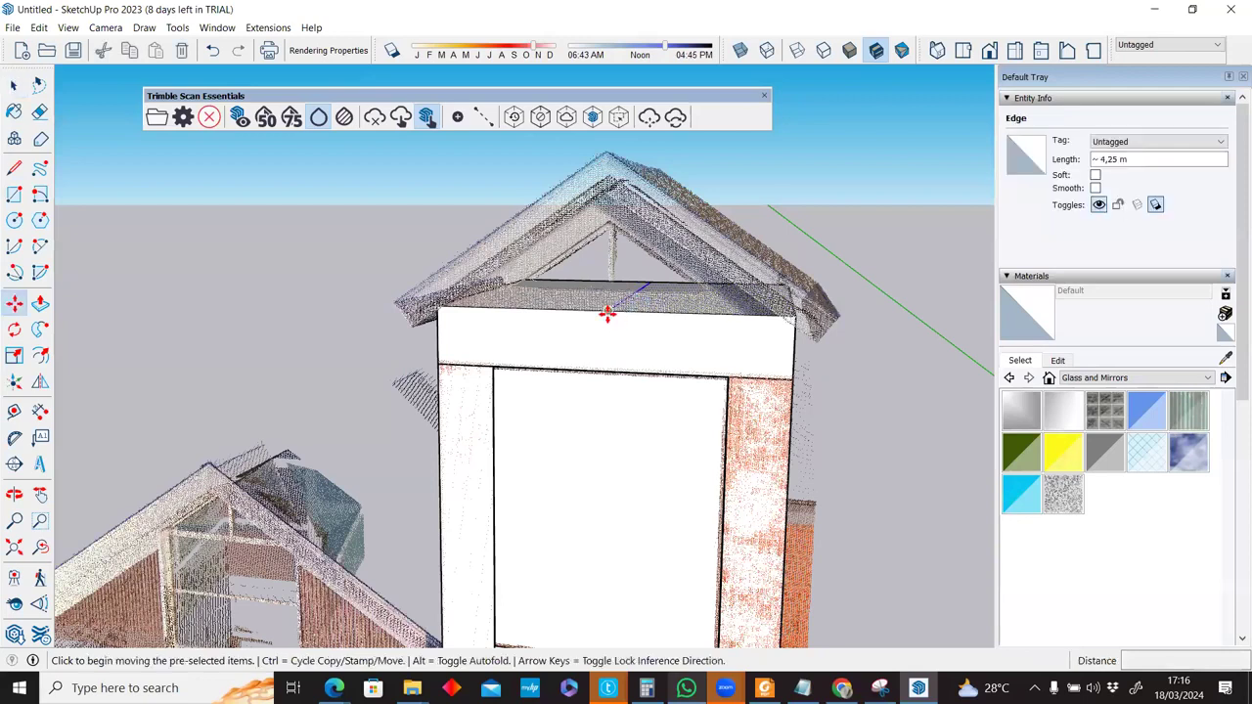
click(609, 263)
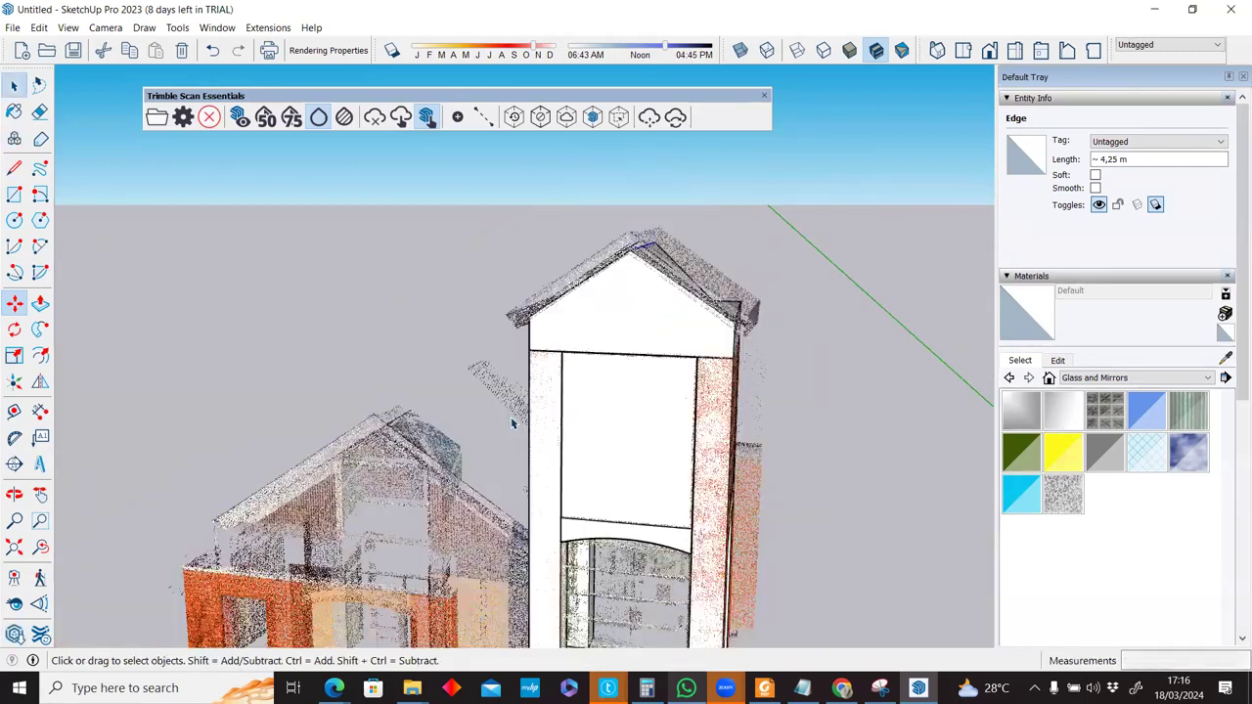
middle_drag(512, 424, 513, 423)
key(ctrl+z)
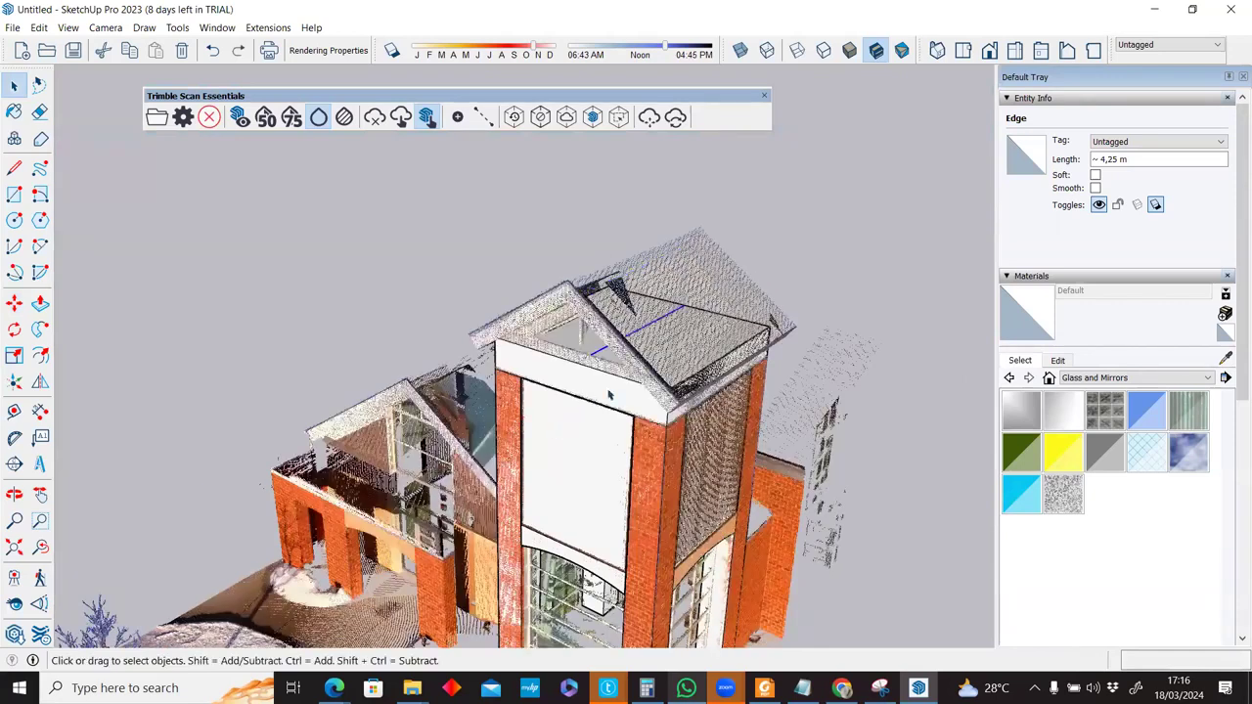
scroll(406, 283, up, 3)
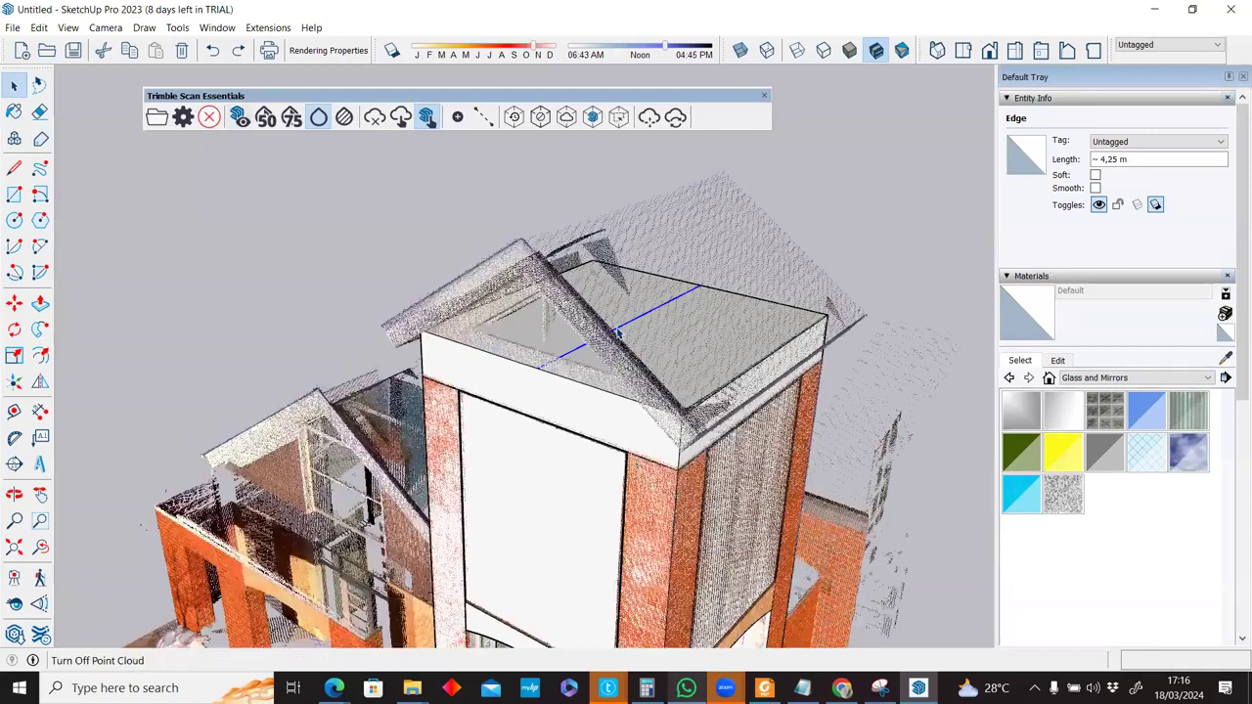
key(m)
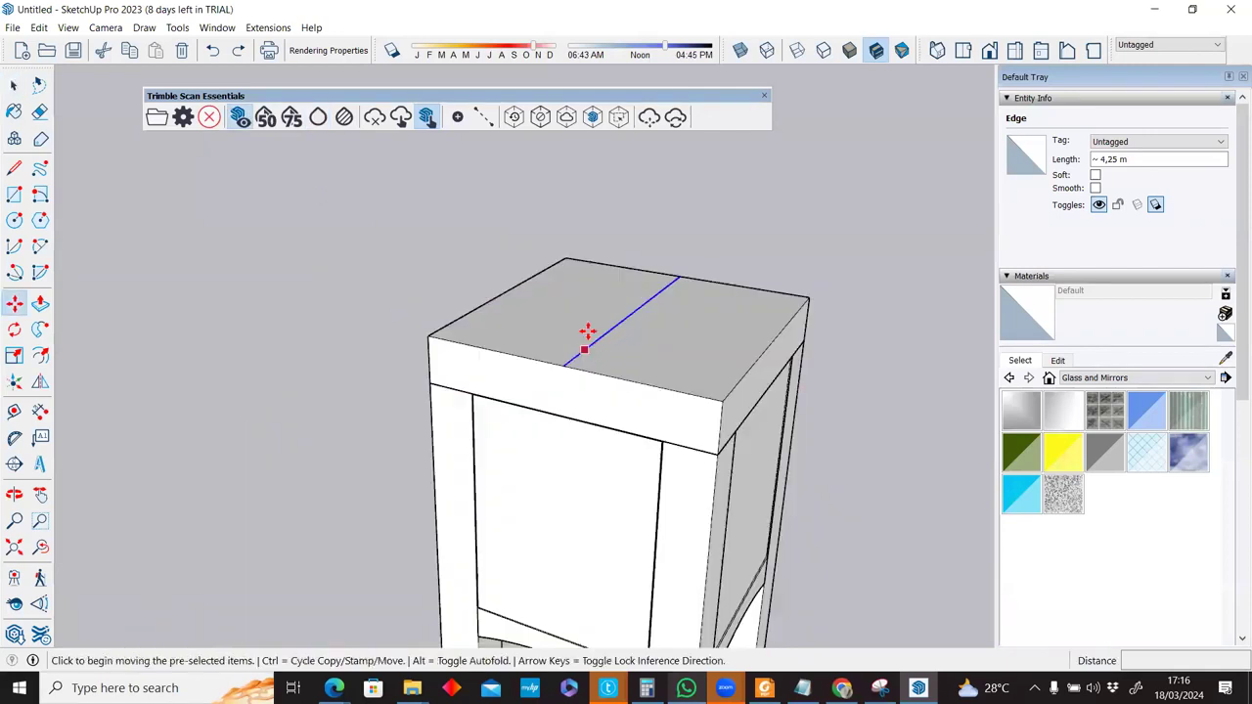
click(587, 270)
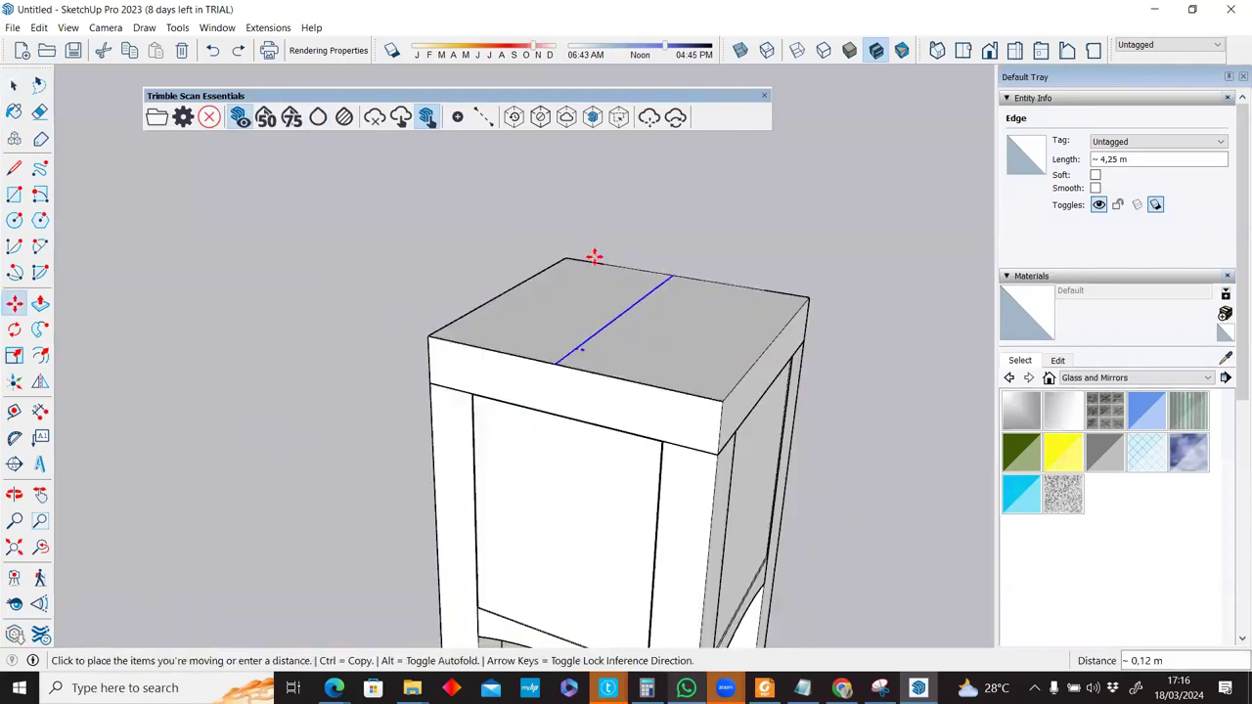
key(space)
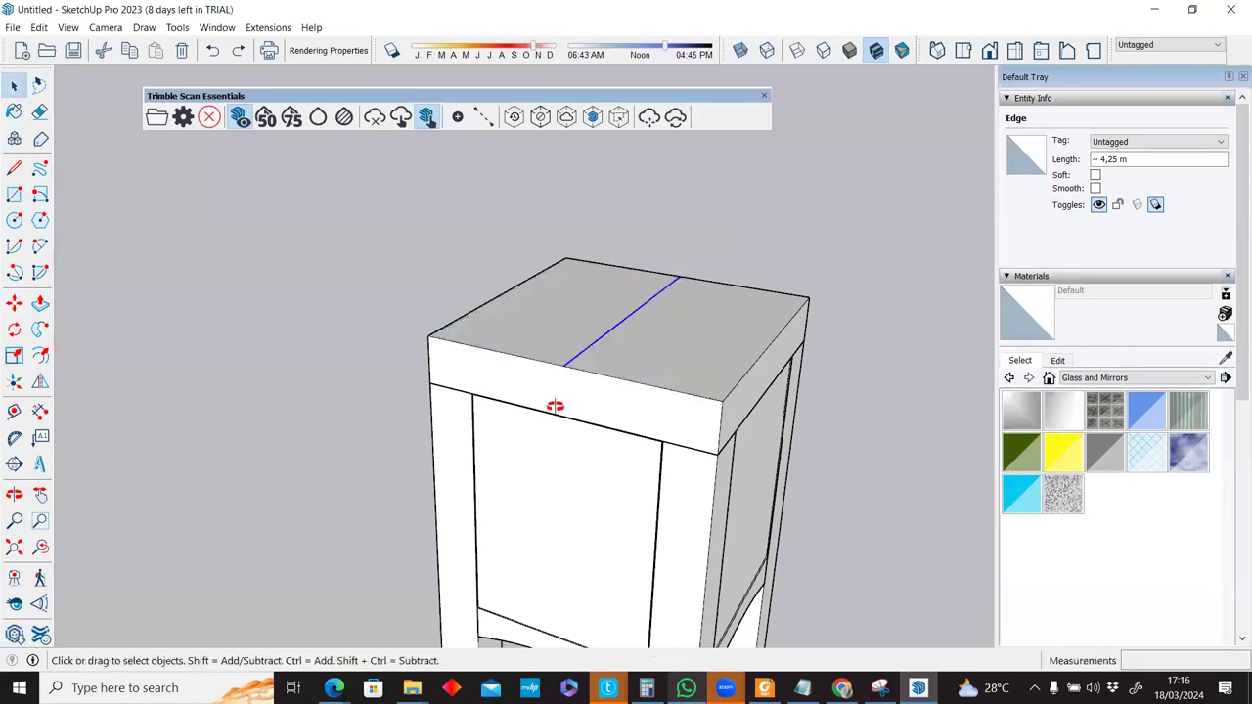
middle_drag(595, 338, 593, 291)
key(m)
click(592, 285)
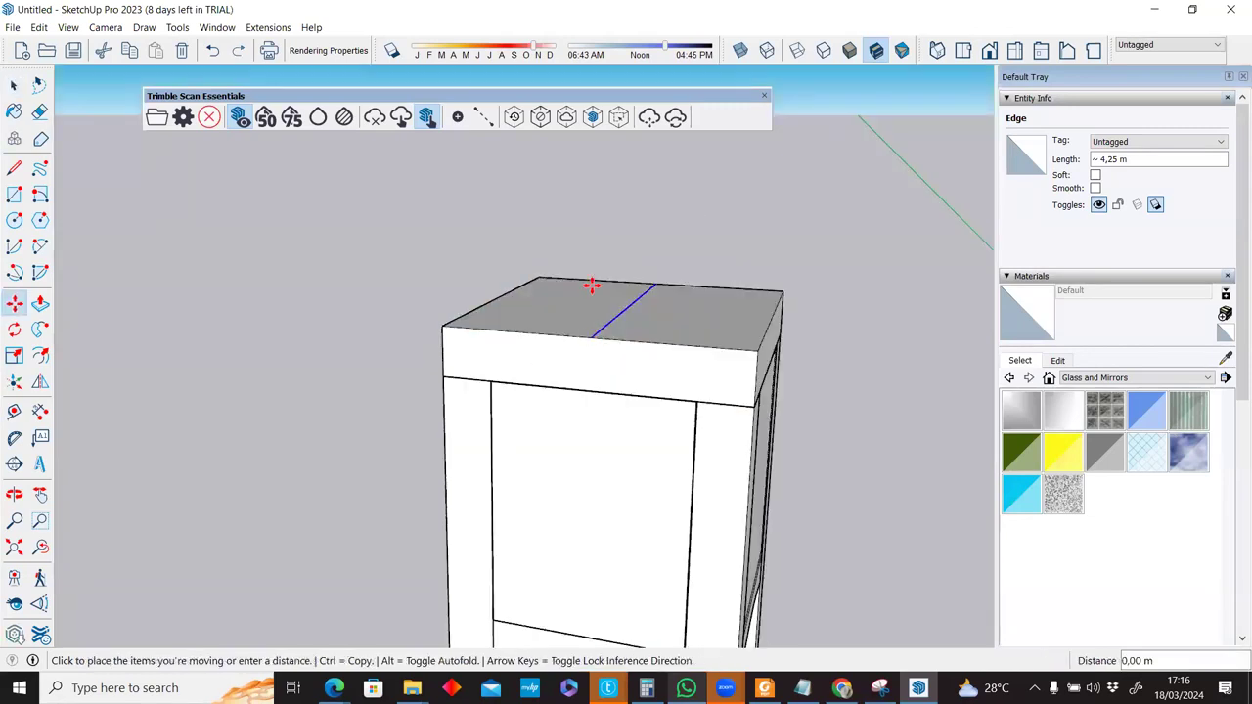
key(space)
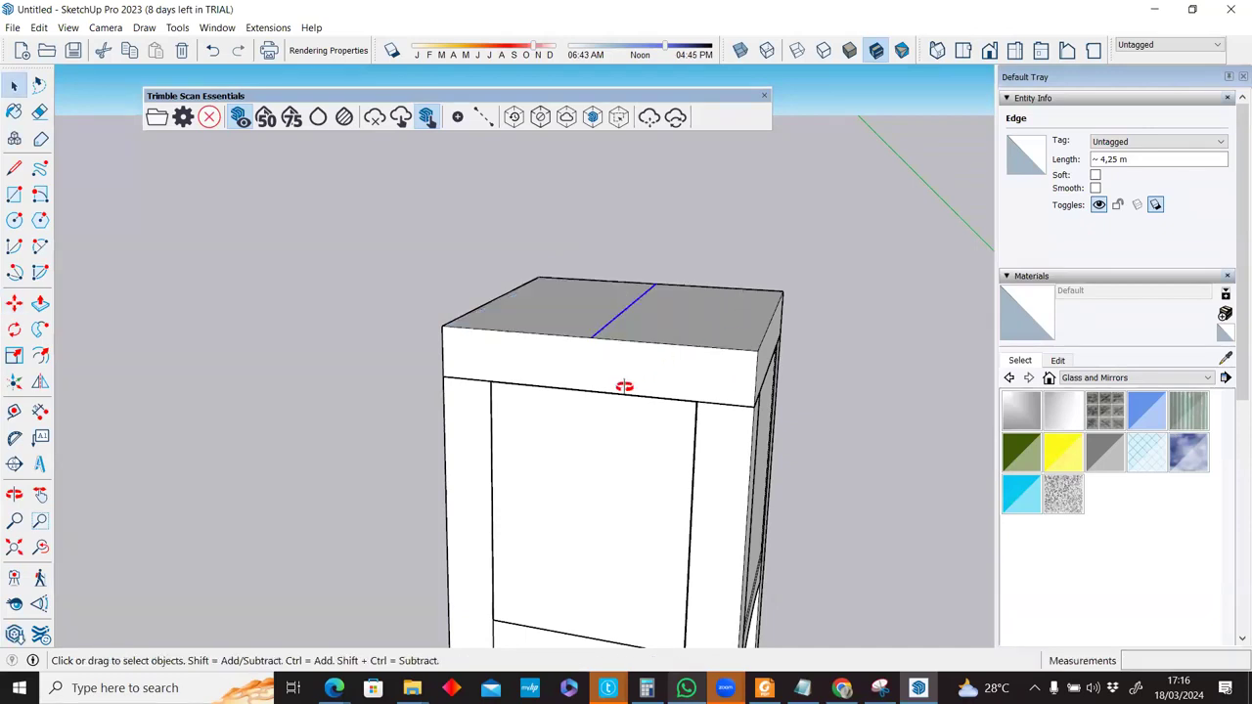
middle_drag(74, 397, 593, 420)
key(e)
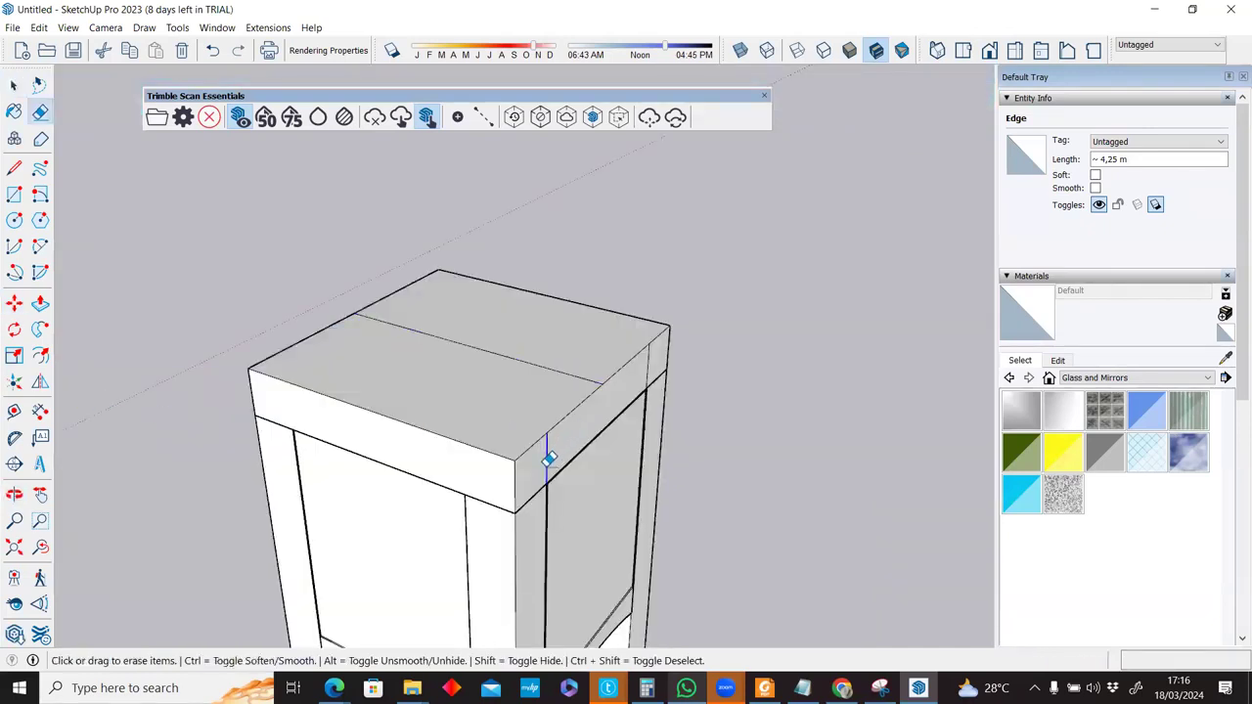
middle_drag(838, 382, 908, 361)
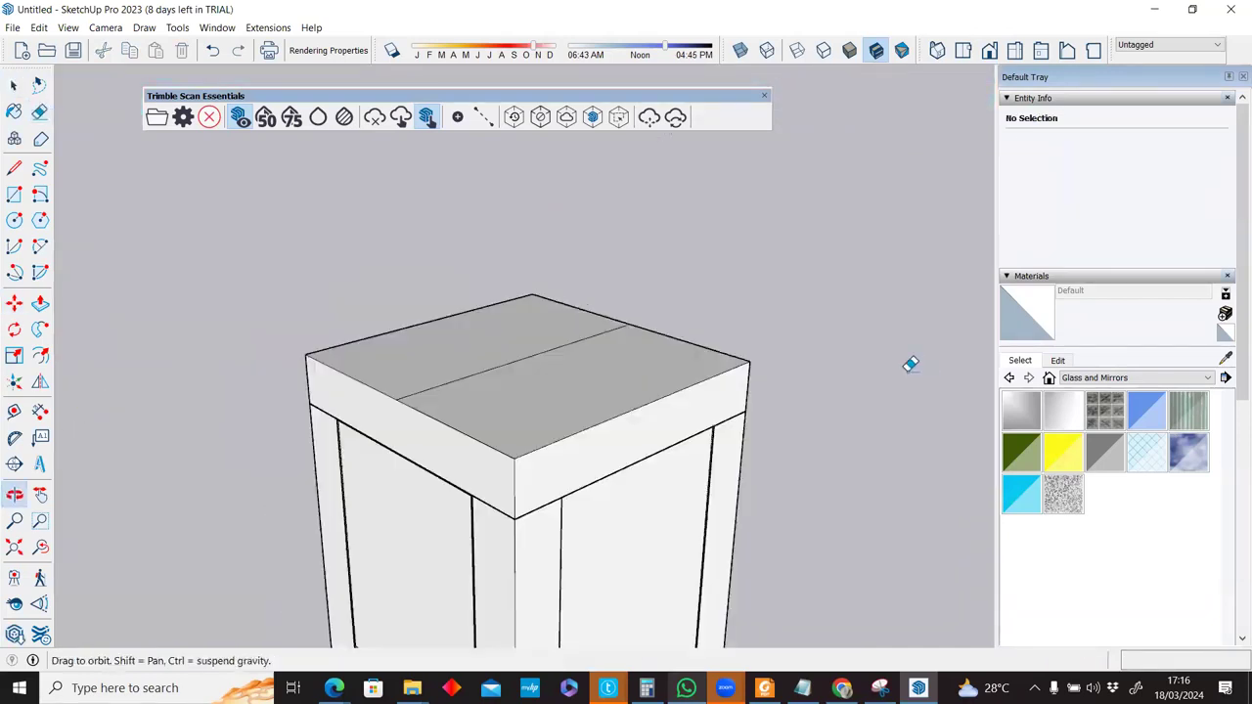
middle_drag(545, 362, 509, 360)
Raise the centre edge about 1.43 m up the blue axis to the scanned roof peak.
key(m)
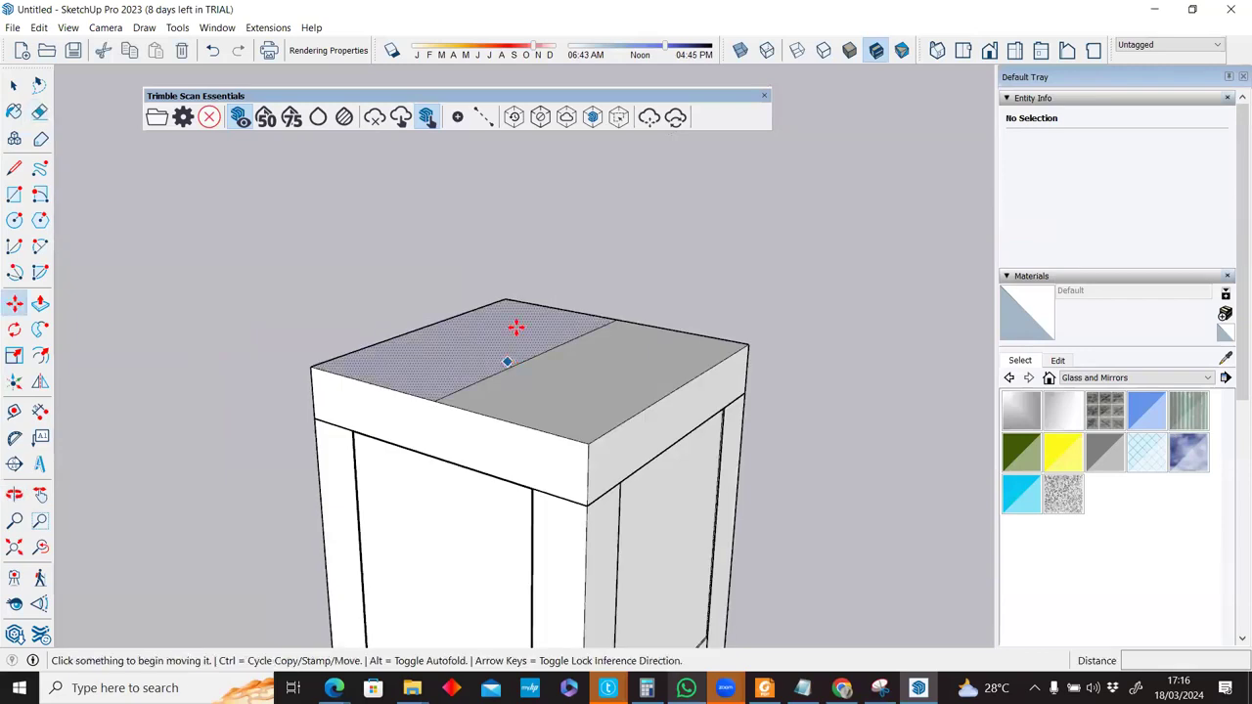
click(516, 328)
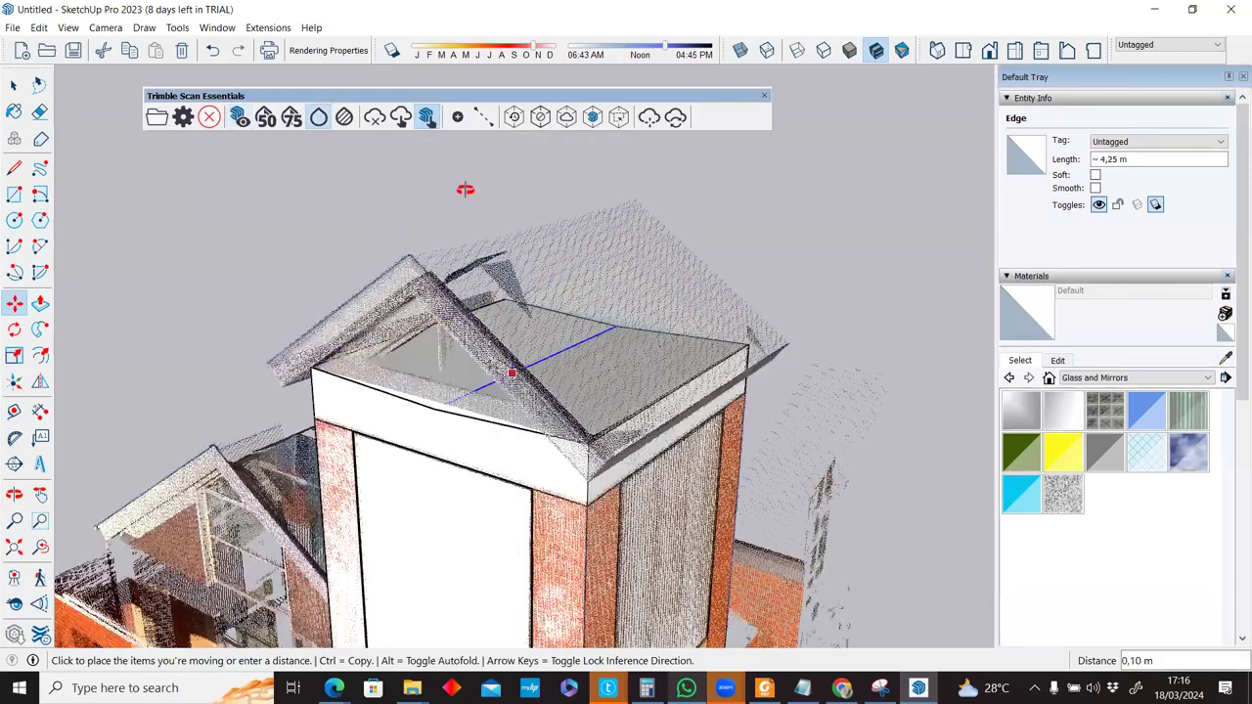
middle_drag(582, 339, 549, 421)
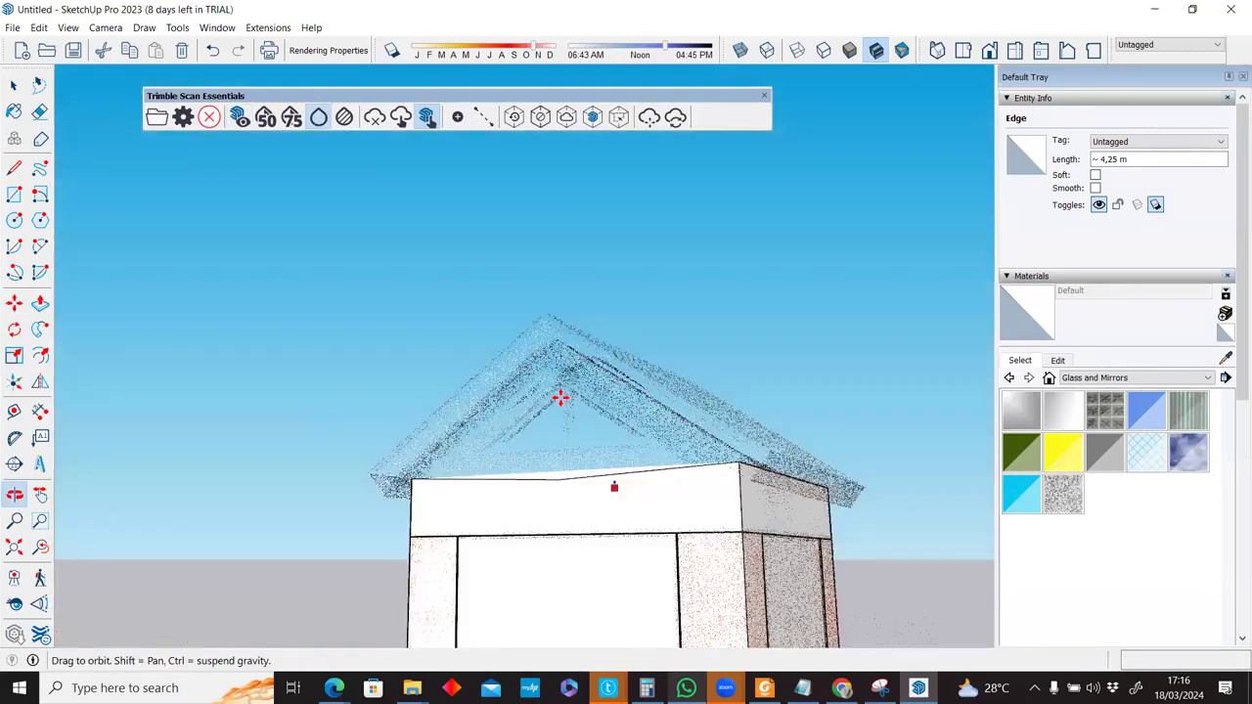
scroll(560, 397, up, 2)
middle_drag(625, 416, 711, 428)
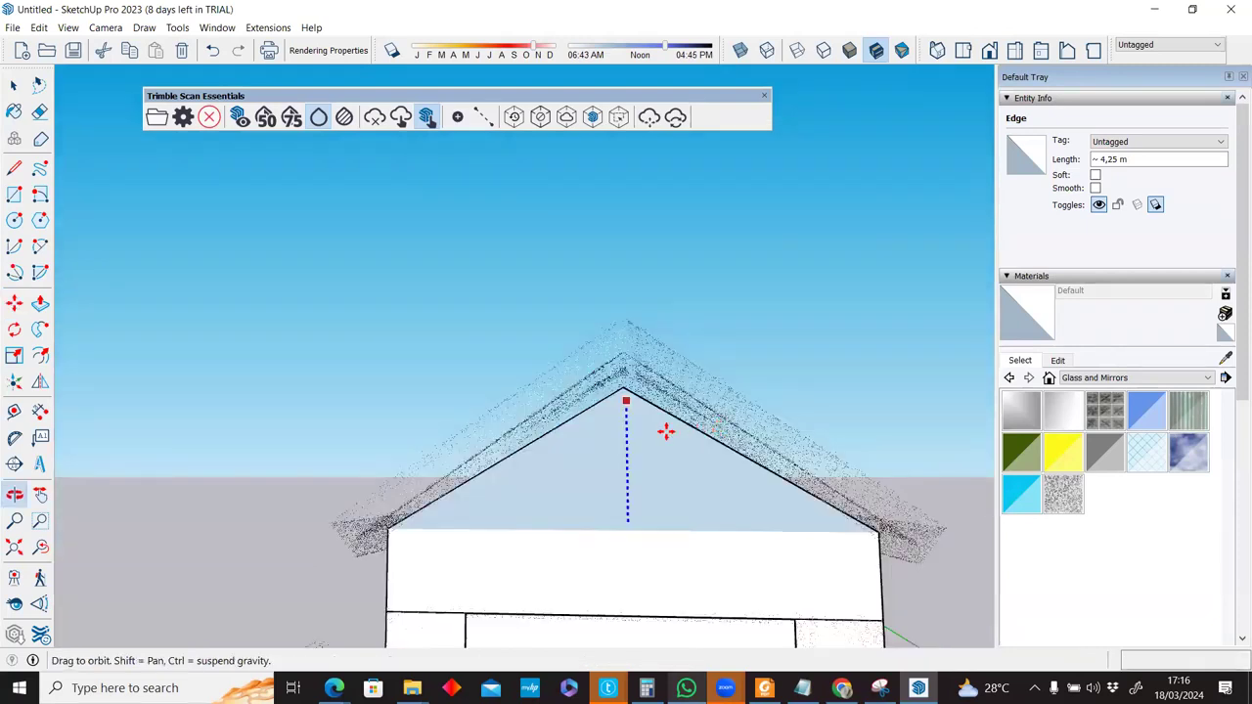
middle_drag(626, 410, 575, 385)
scroll(575, 384, down, 1)
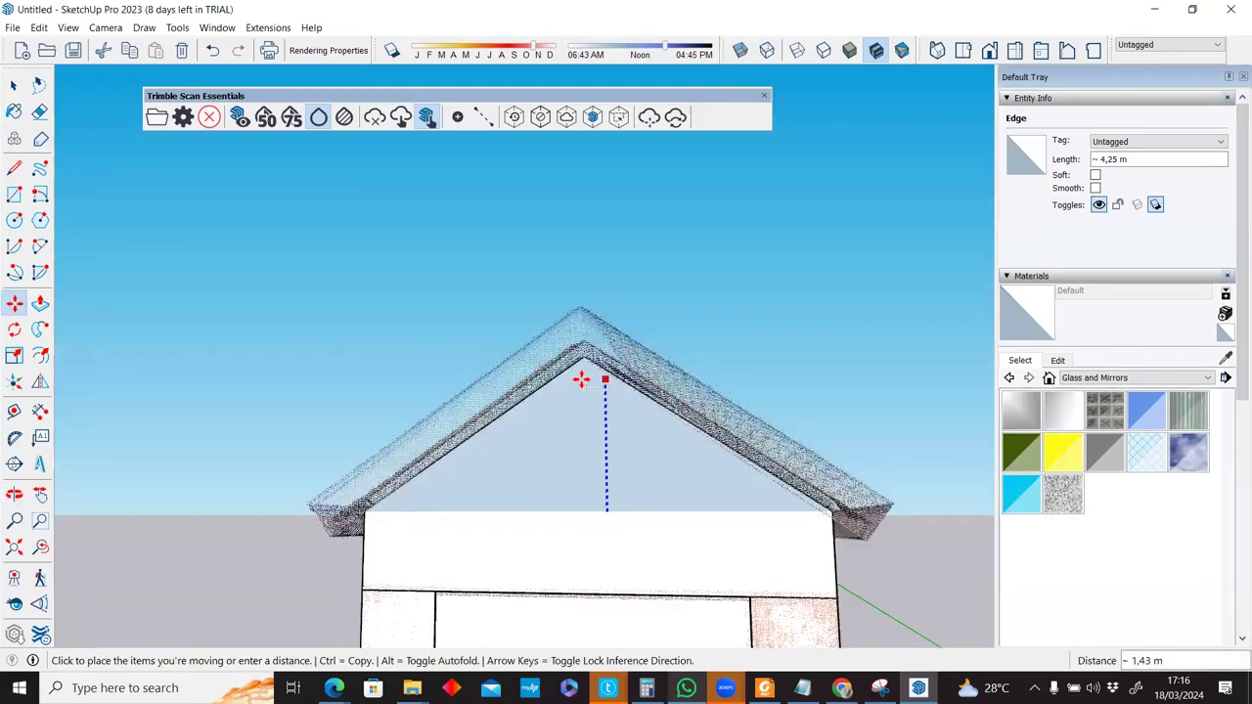
click(581, 379)
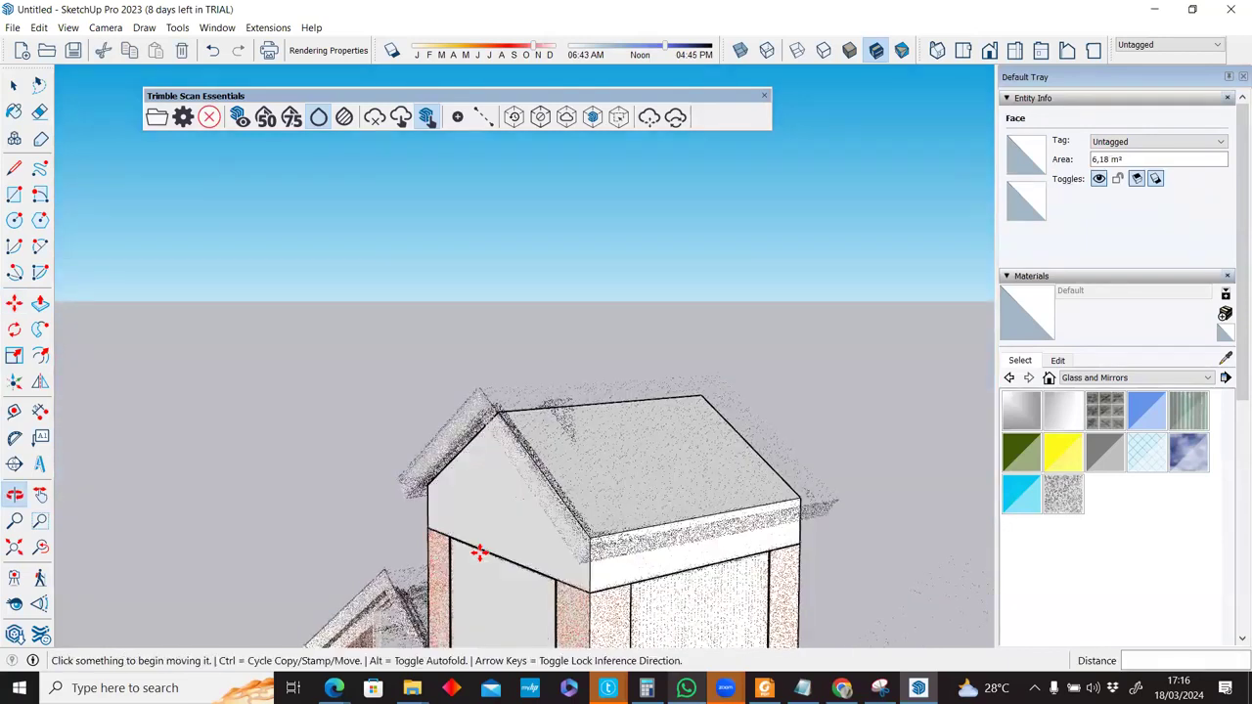
key(m)
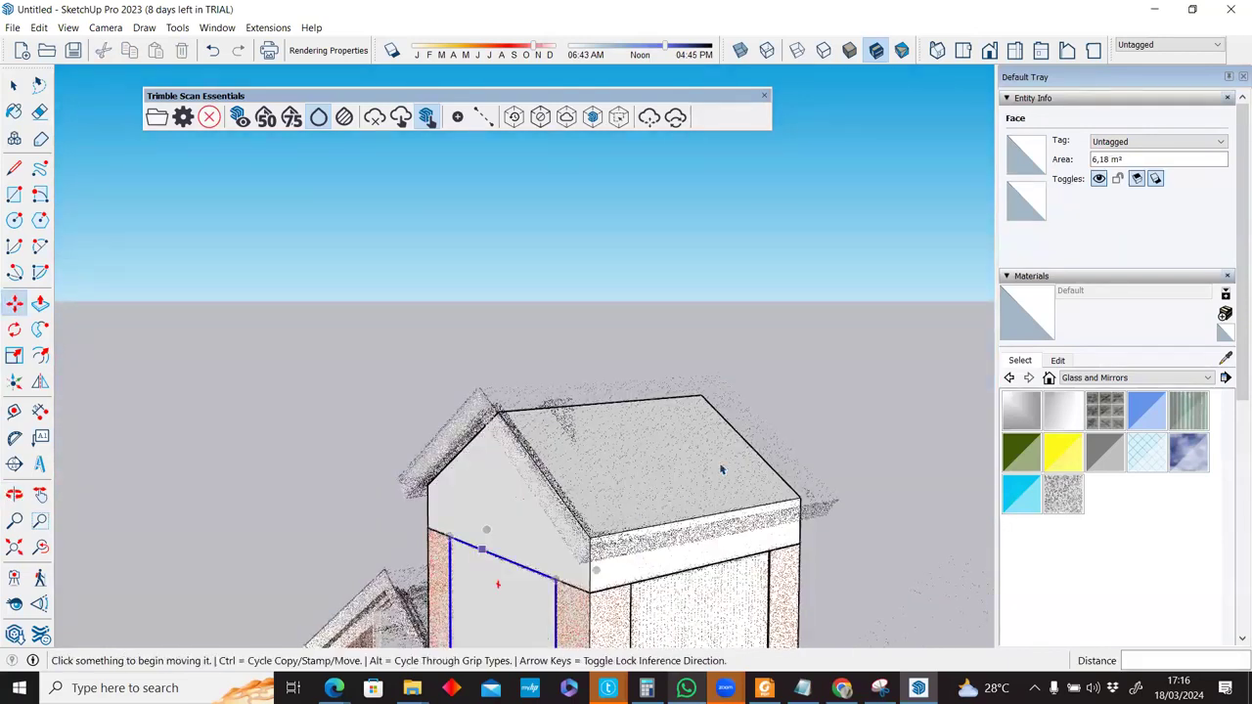
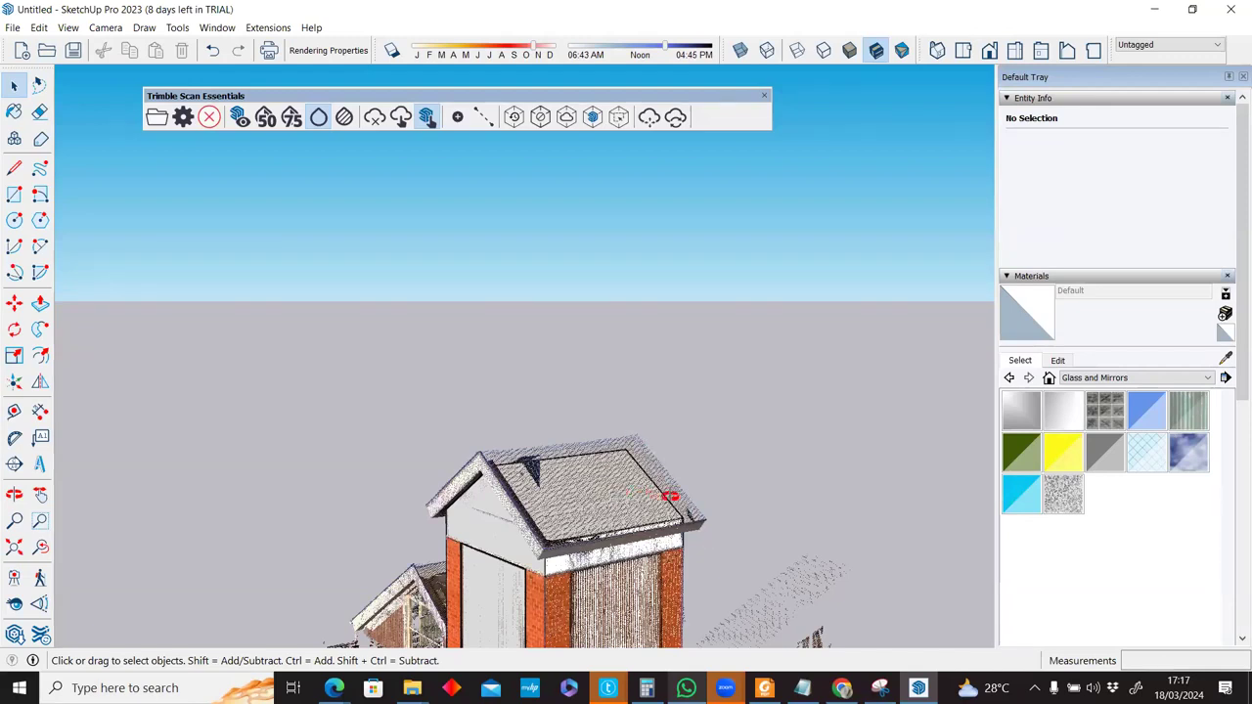
Activate the Scan Essentials Guideline tool with point-cloud-first picking, viewing the roof gable.
middle_drag(668, 482, 668, 480)
scroll(668, 484, up, 1)
scroll(668, 484, down, 1)
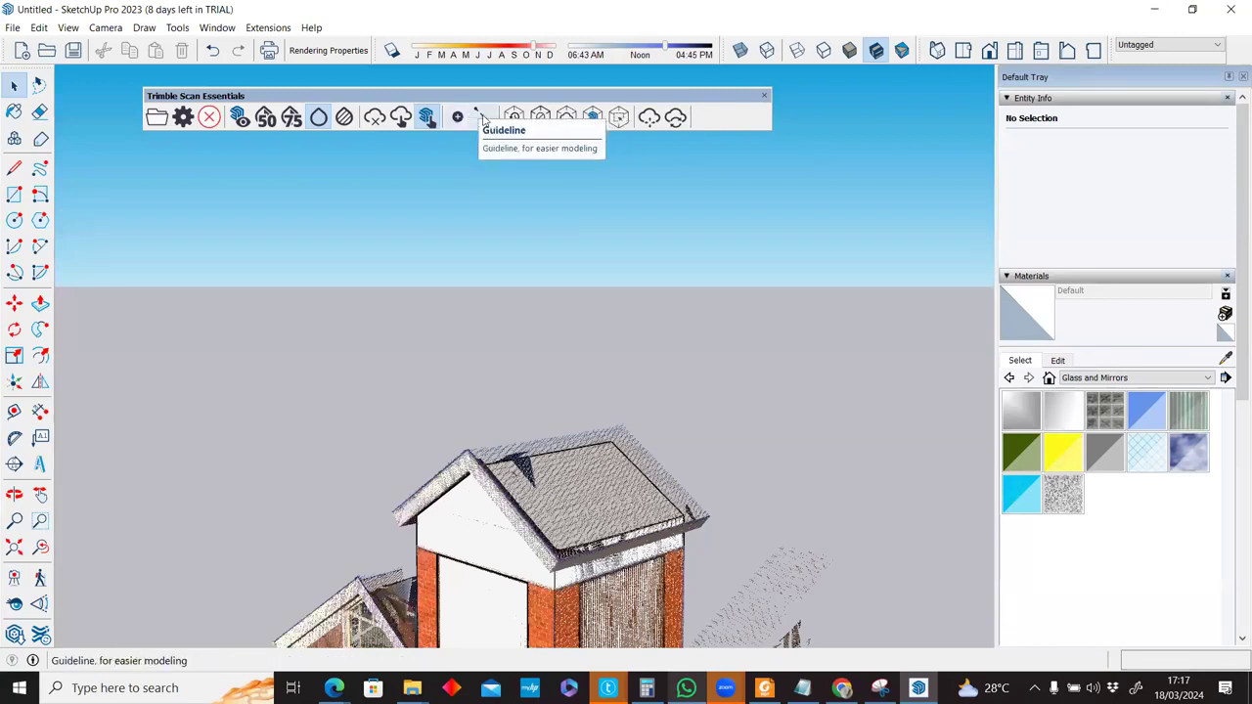
click(461, 123)
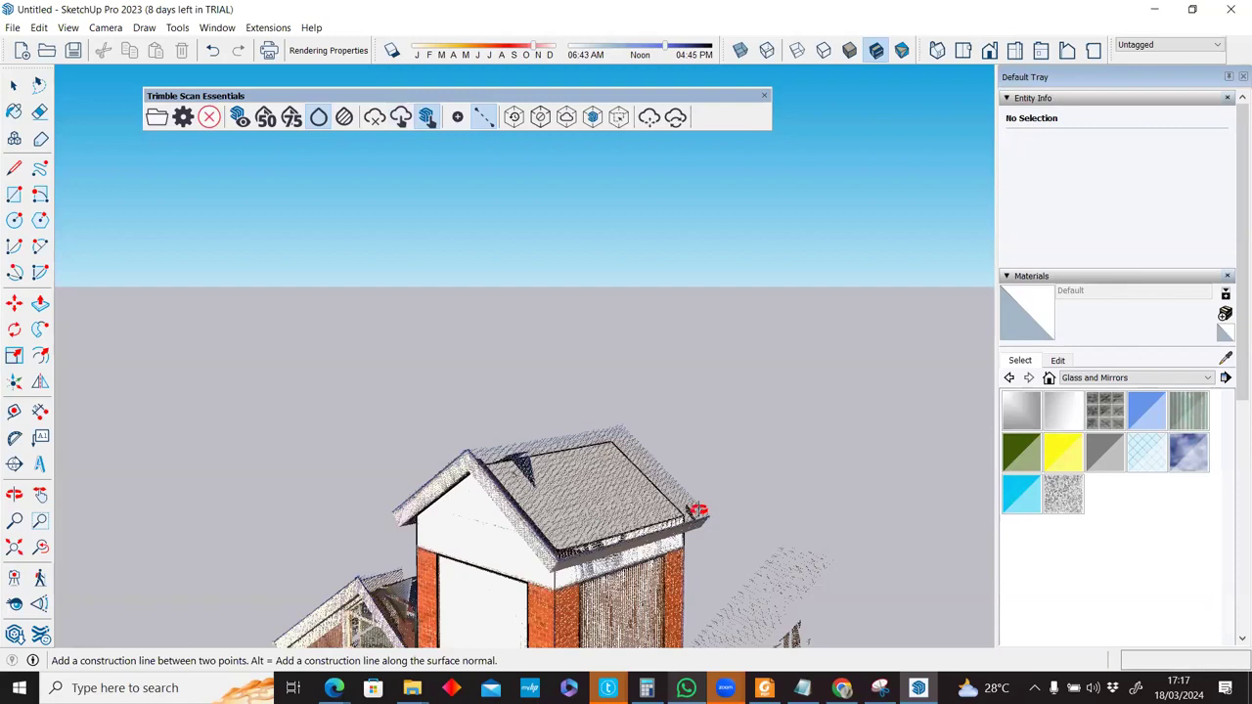
middle_drag(696, 512, 635, 457)
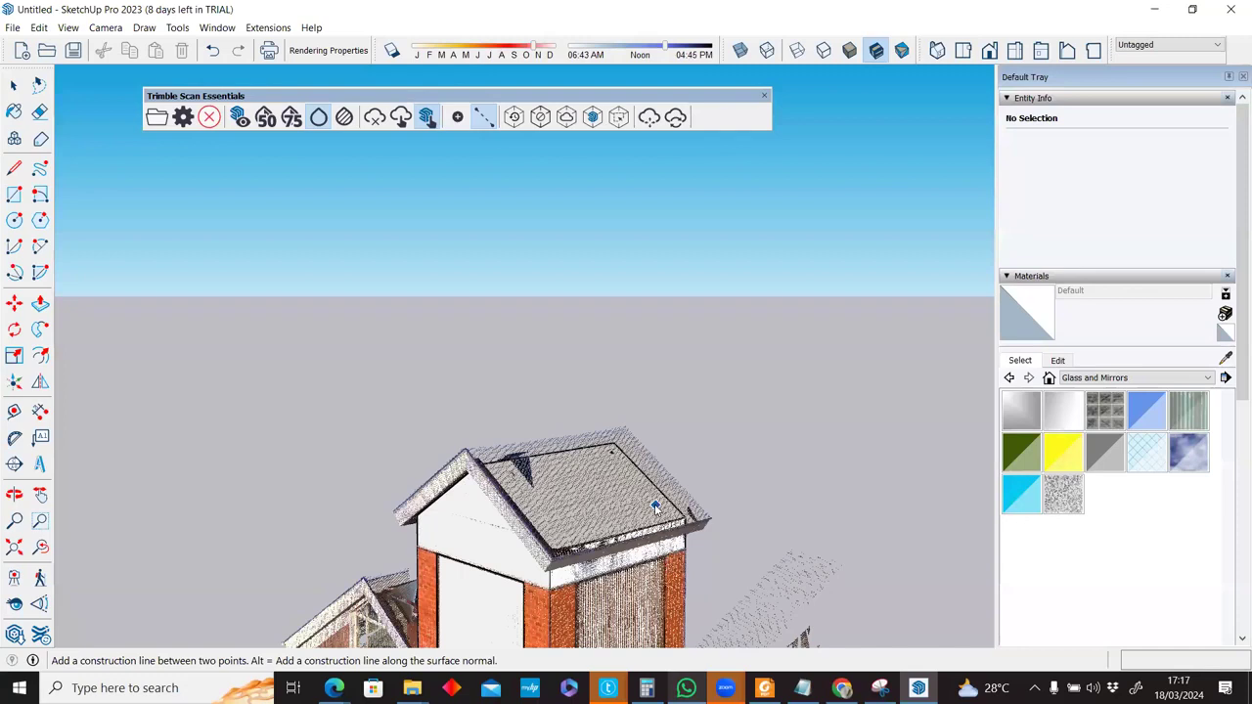
scroll(654, 504, up, 3)
middle_drag(768, 463, 811, 486)
middle_drag(661, 580, 659, 528)
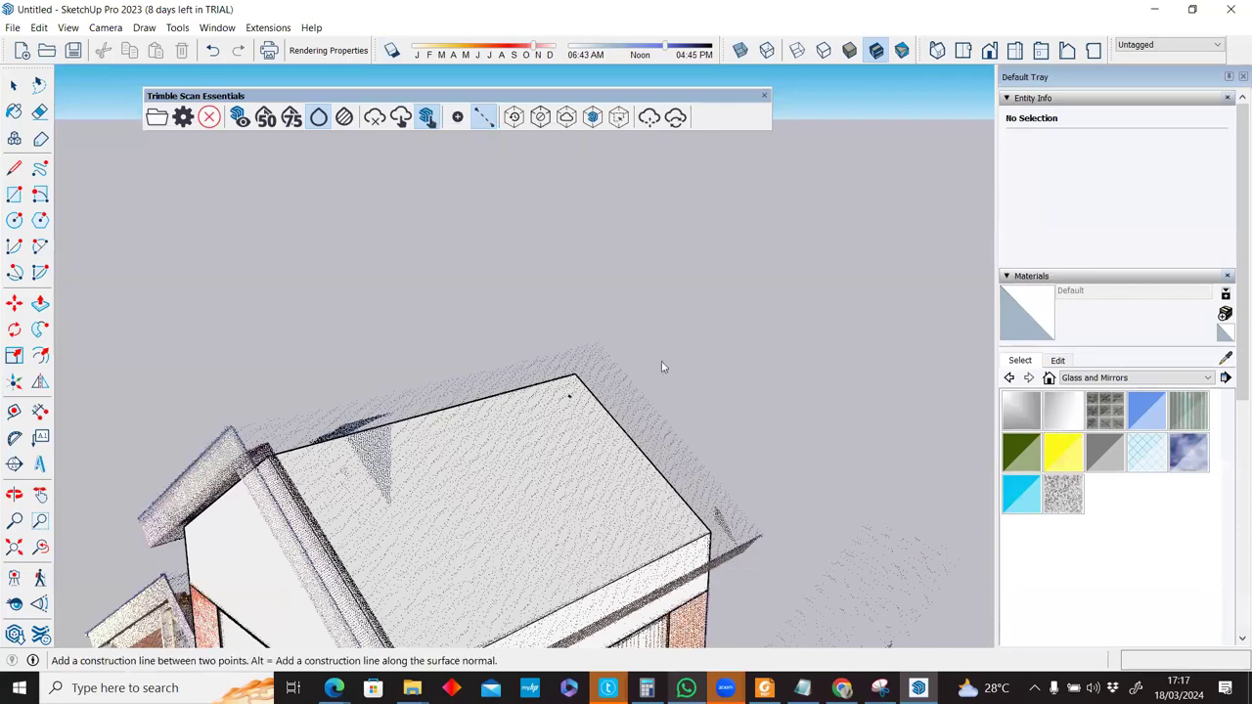
click(400, 118)
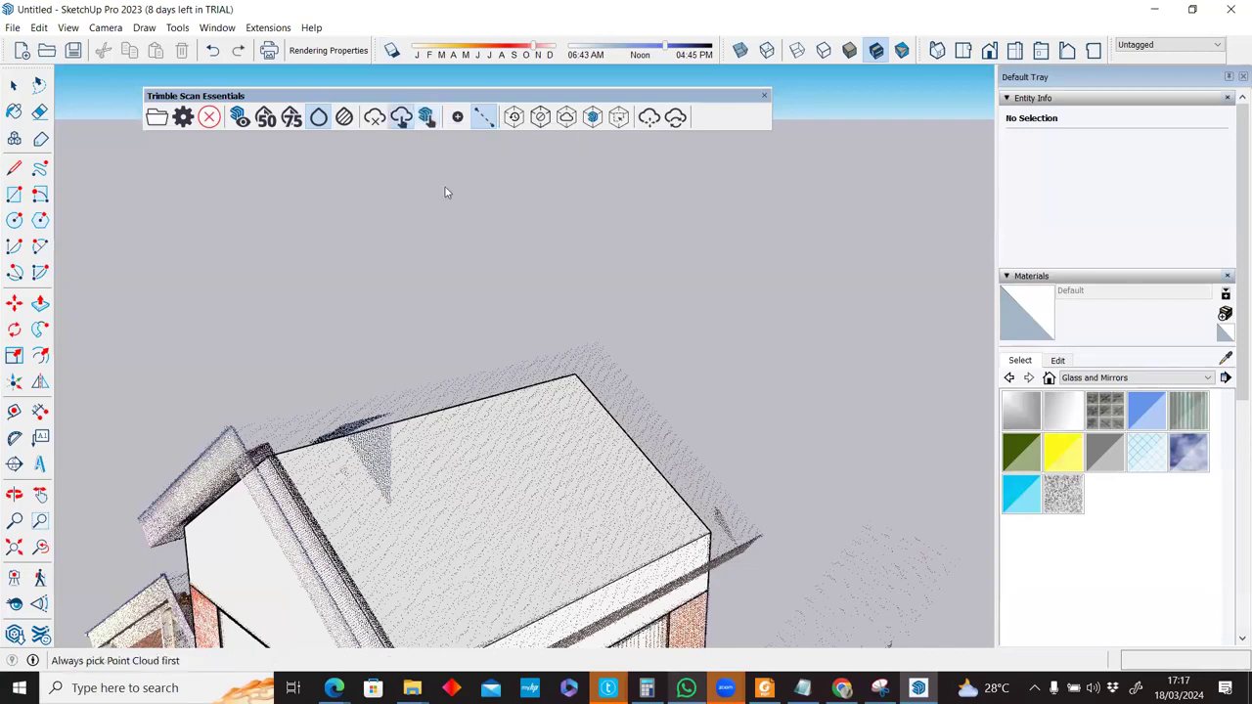
middle_drag(623, 371, 584, 386)
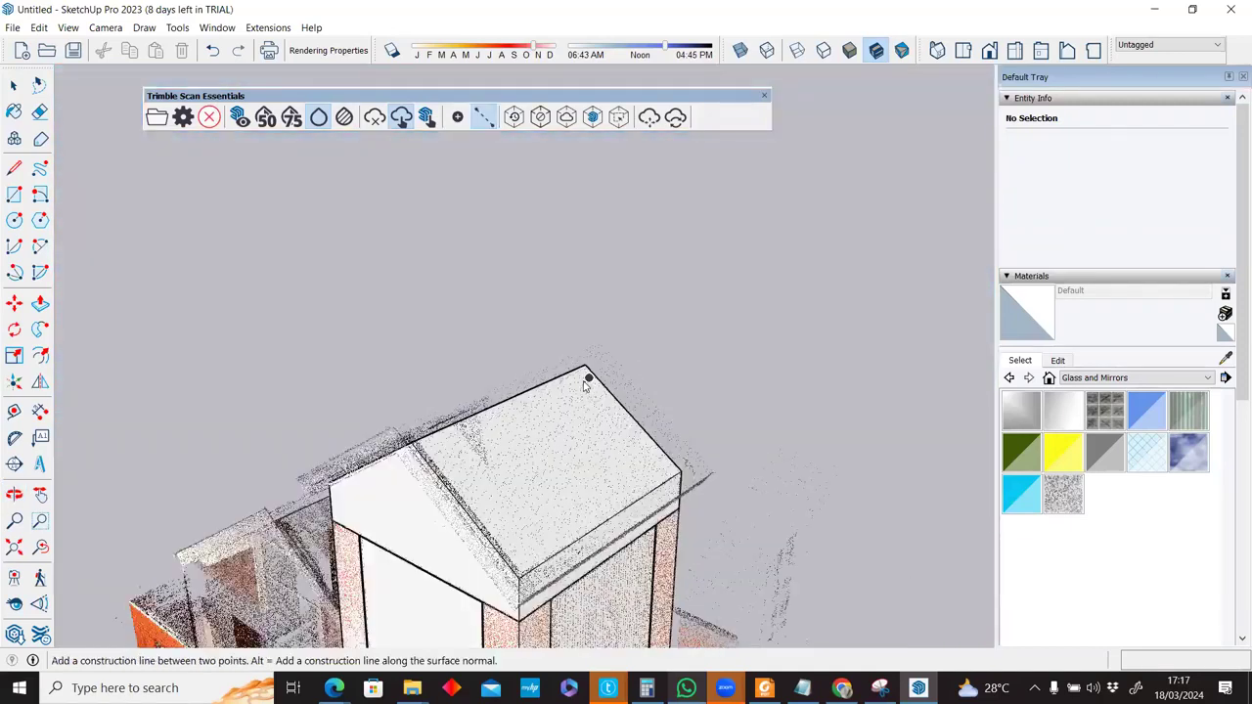
Lay guidelines from the roof corner along the scanned roof edges.
click(585, 378)
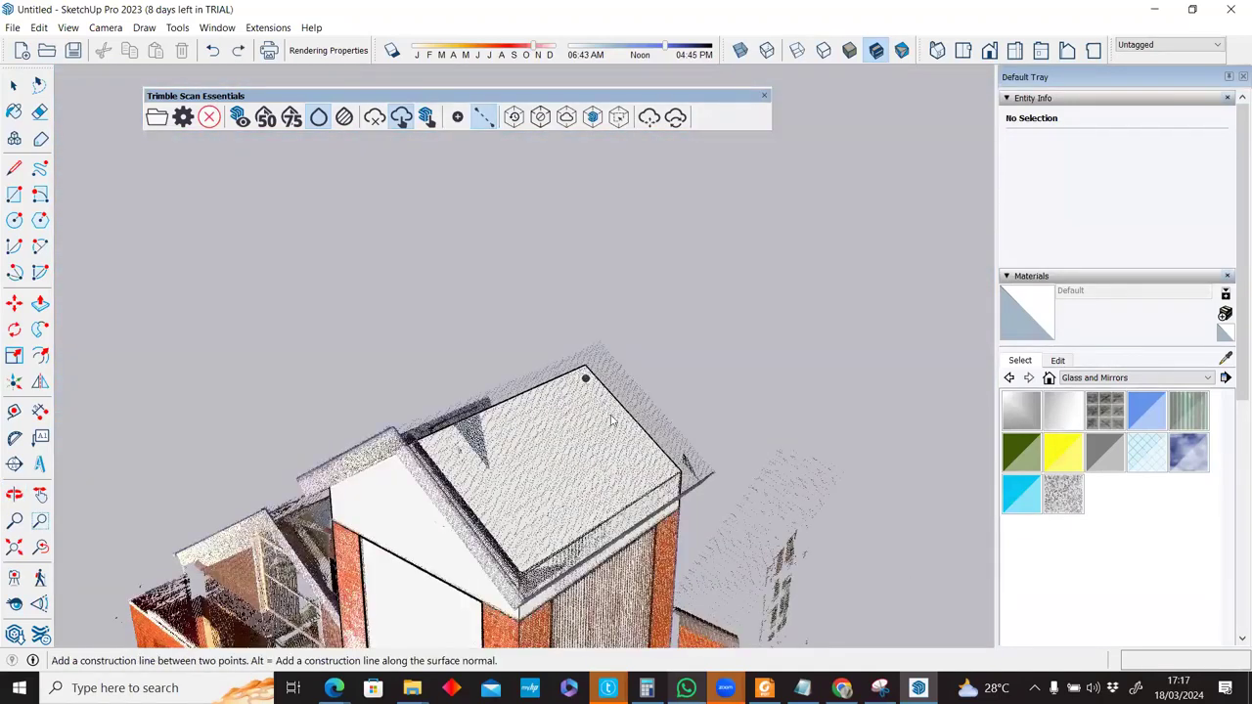
key(o)
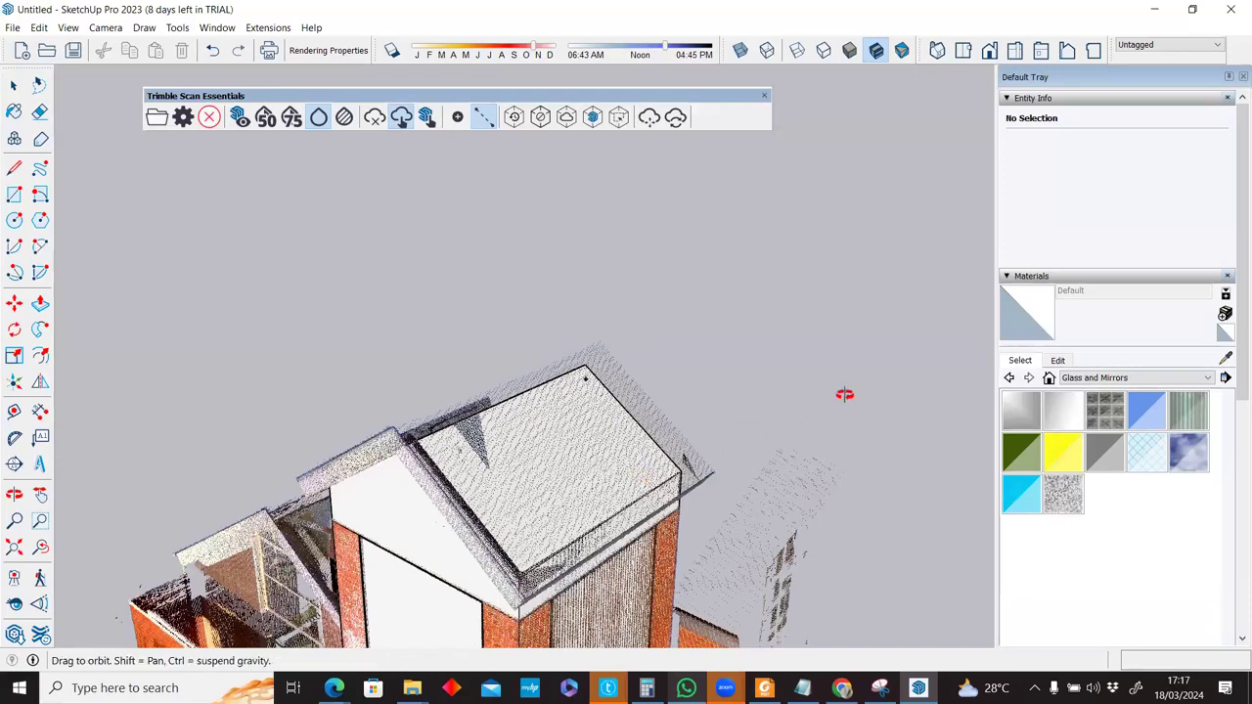
drag(824, 413, 565, 508)
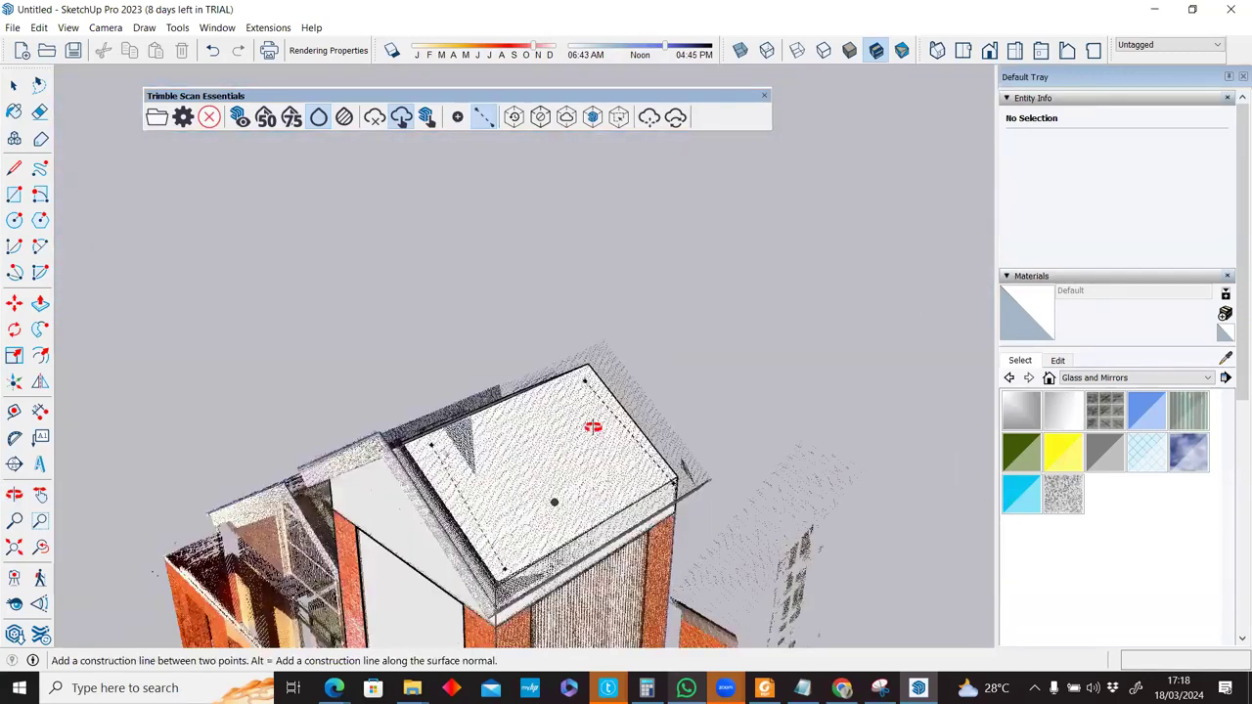
middle_drag(668, 316, 479, 401)
scroll(476, 387, up, 3)
key(l)
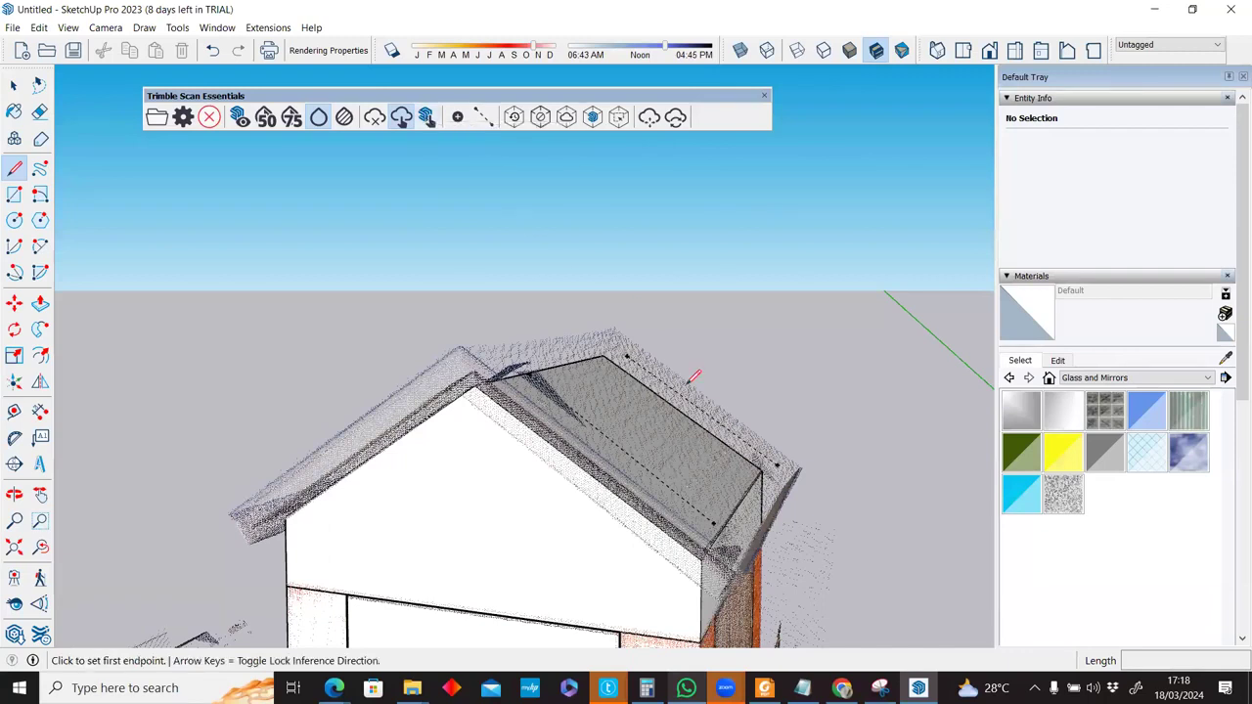
Start a rectangle at the roof corner, then cancel it.
scroll(576, 460, down, 5)
middle_drag(576, 460, 497, 423)
key(r)
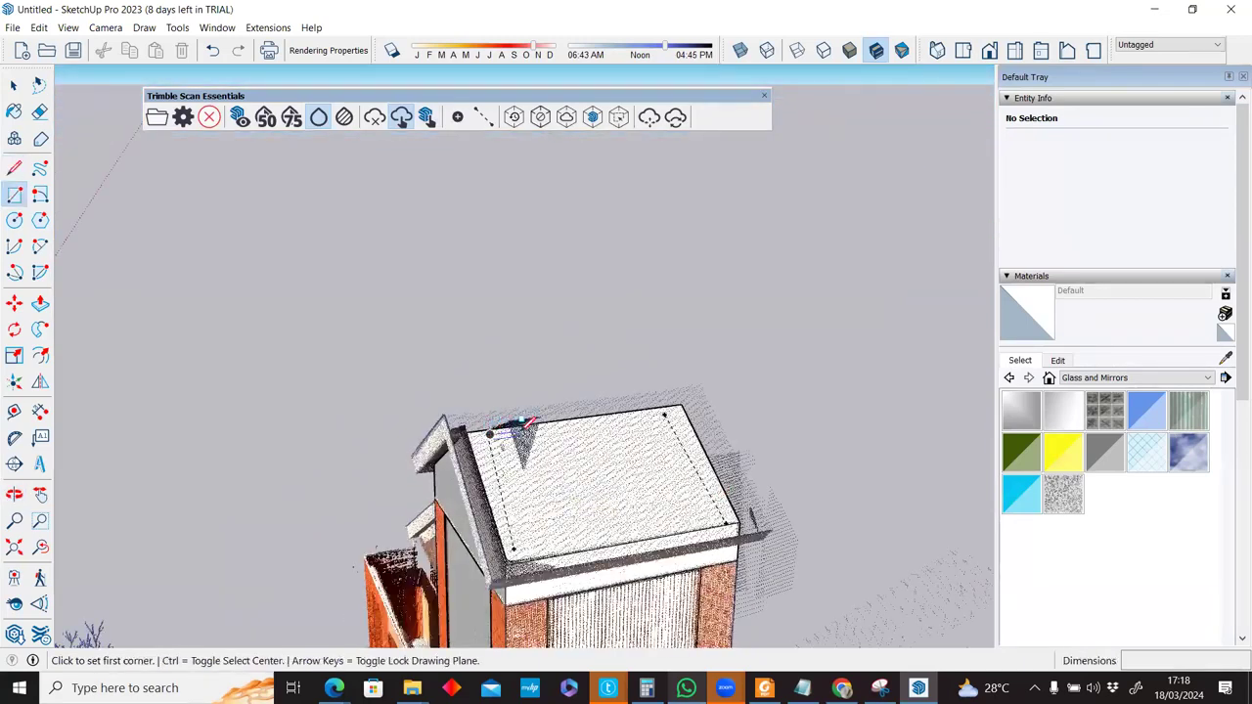
scroll(579, 509, up, 5)
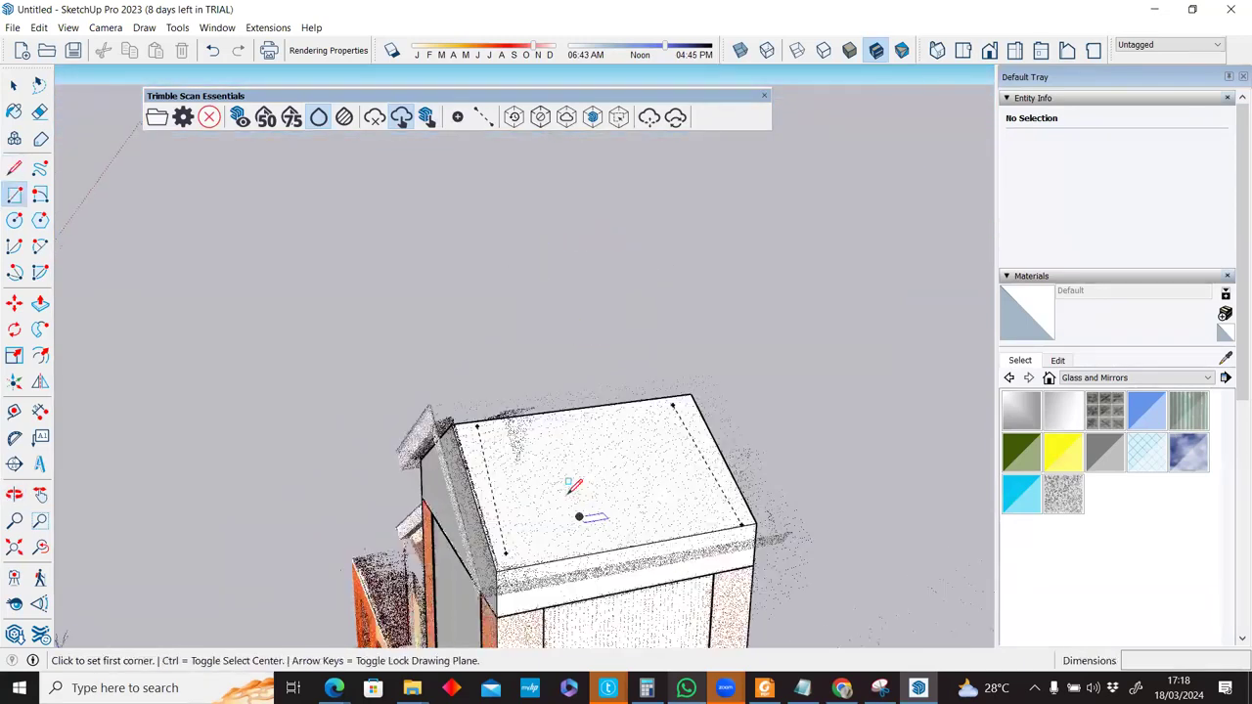
scroll(572, 495, up, 2)
middle_drag(612, 497, 448, 293)
click(239, 118)
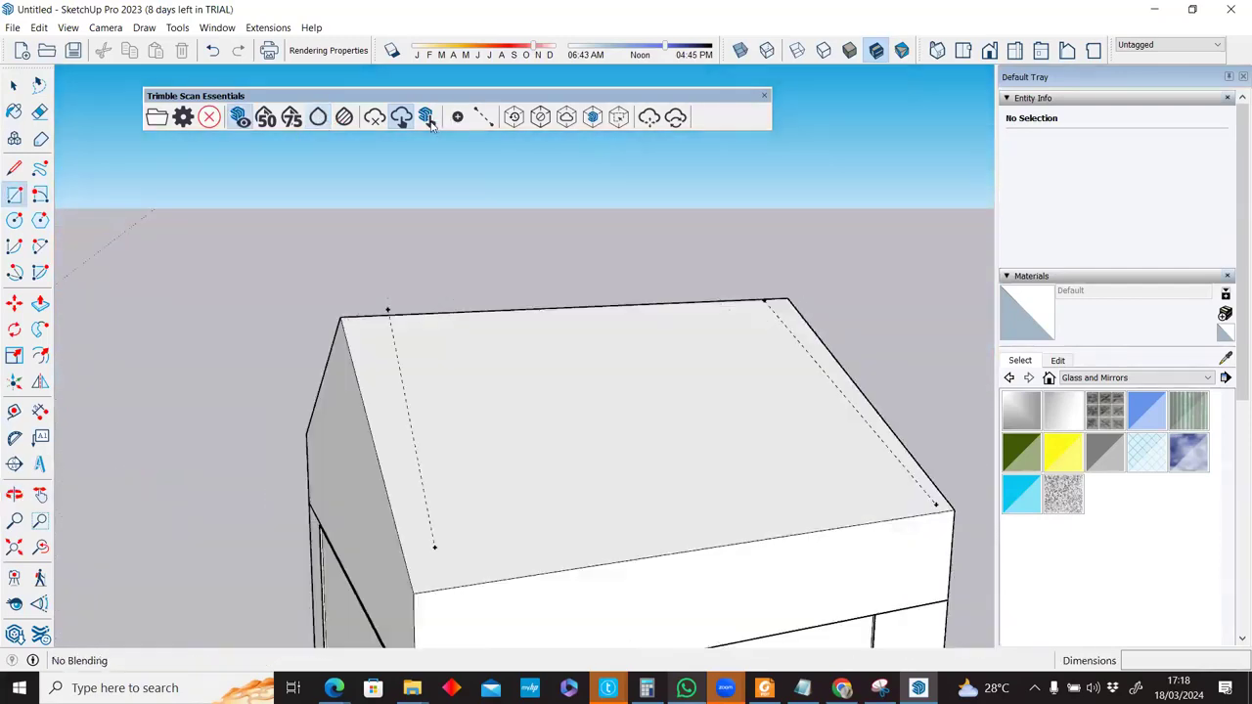
click(390, 309)
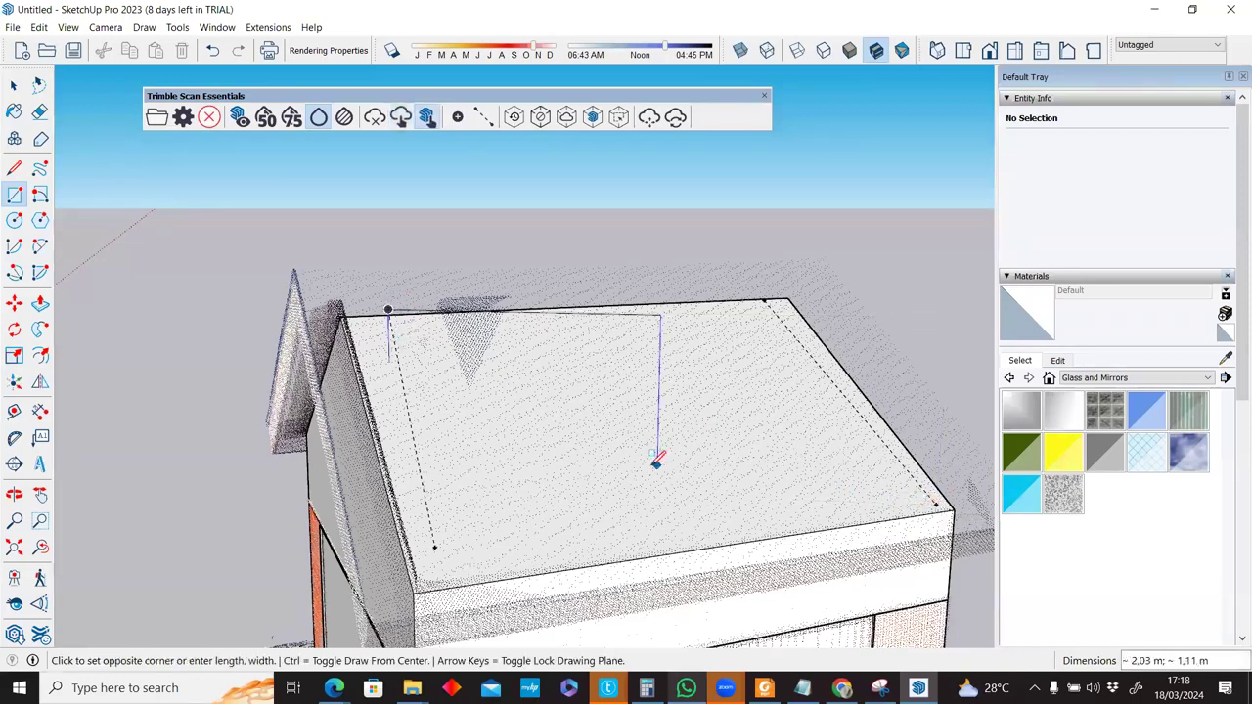
key(space)
Draw an edge from the roof guide point down to the roof's lower corner.
scroll(612, 459, down, 2)
middle_drag(496, 451, 618, 453)
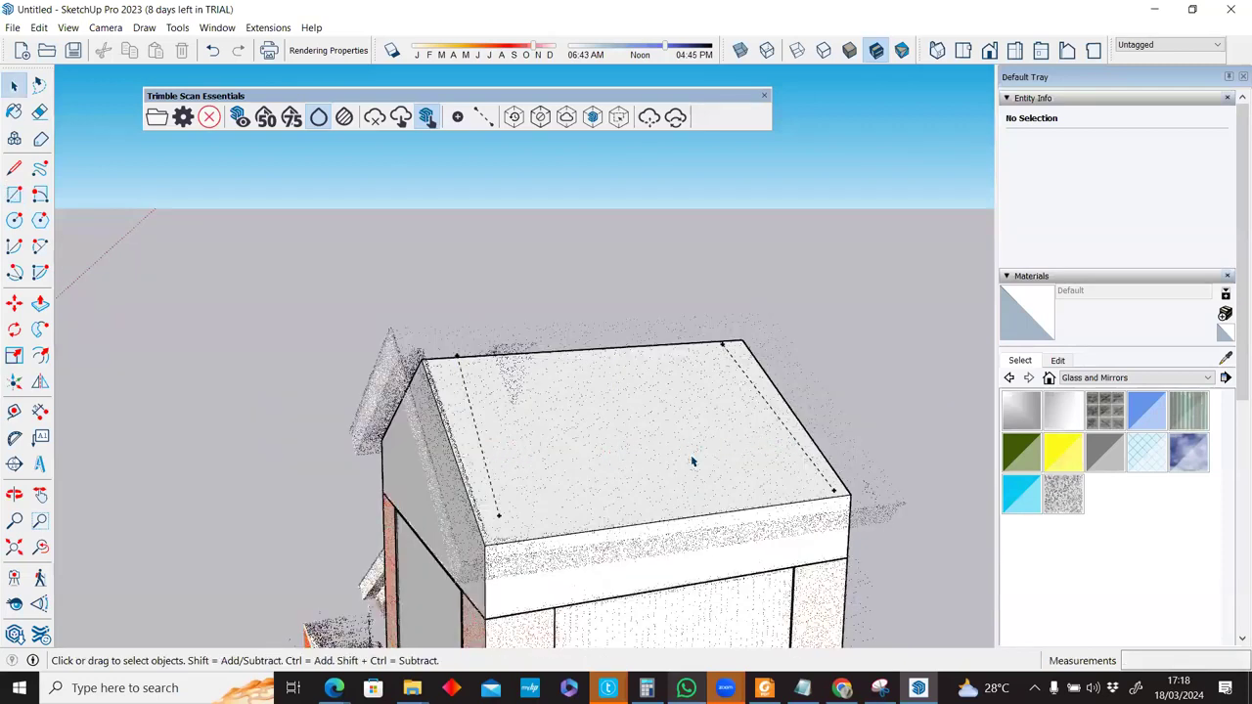
middle_drag(691, 461, 543, 354)
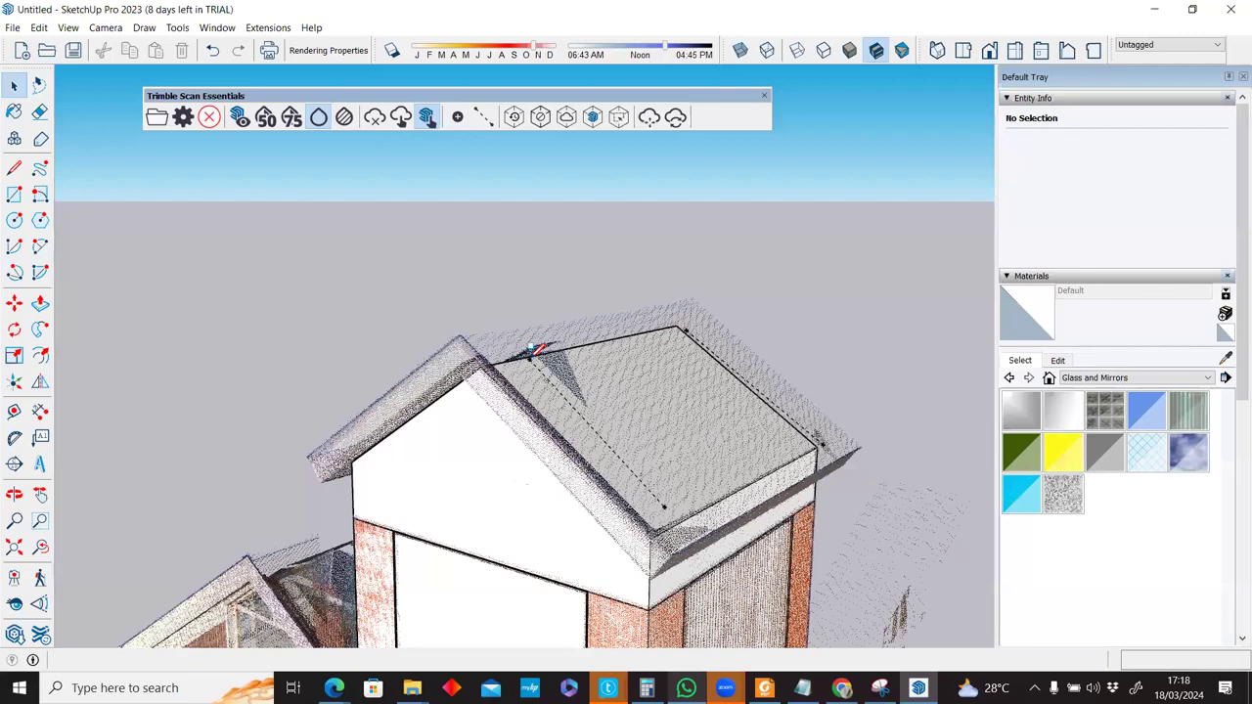
key(l)
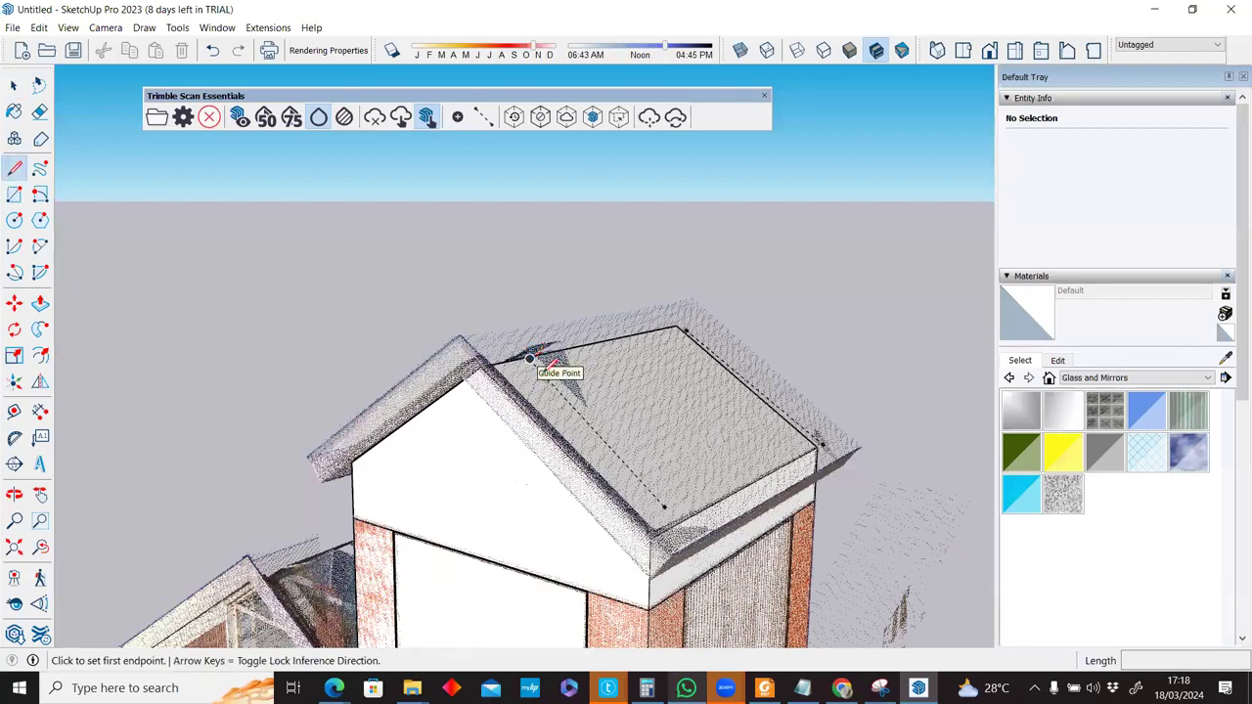
click(634, 479)
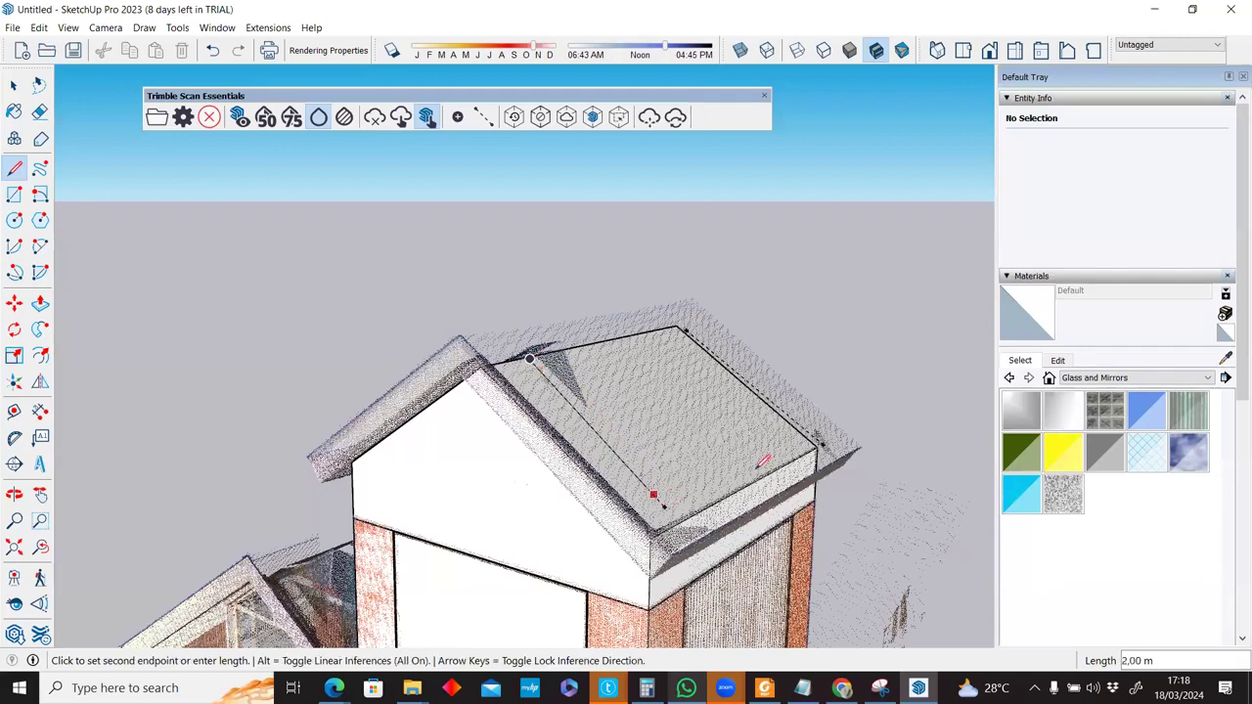
click(687, 331)
middle_drag(648, 418, 688, 456)
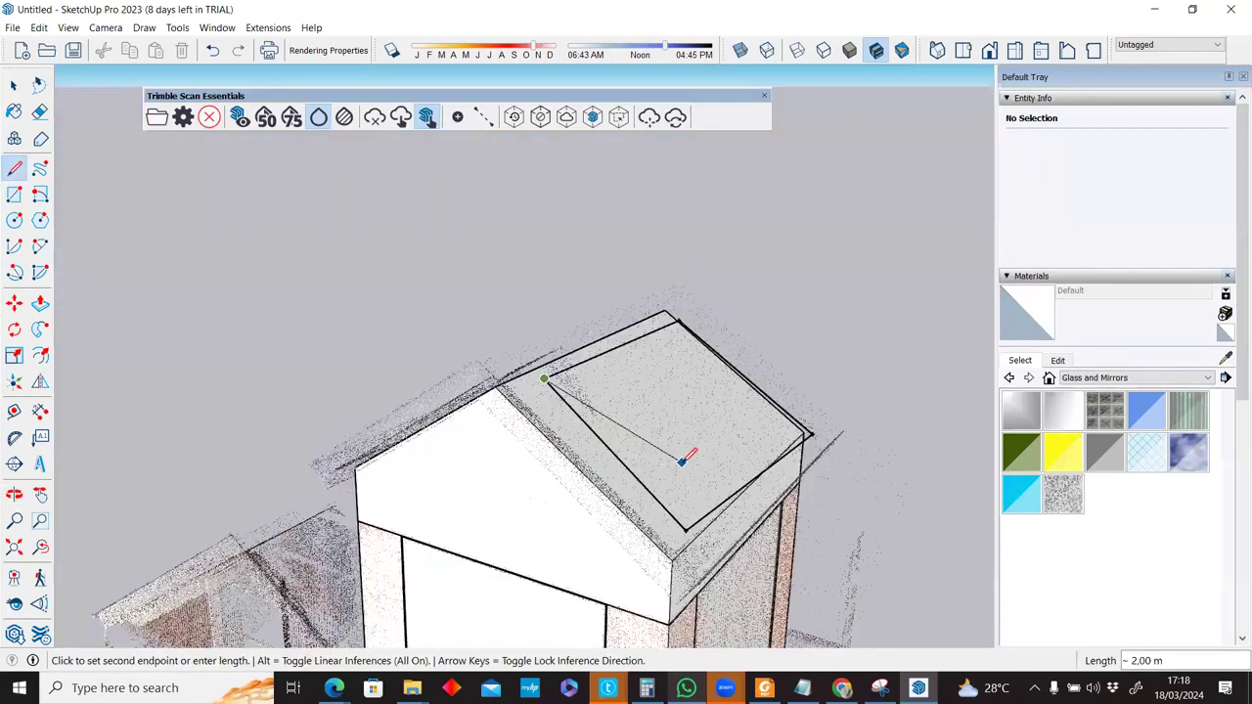
key(Escape)
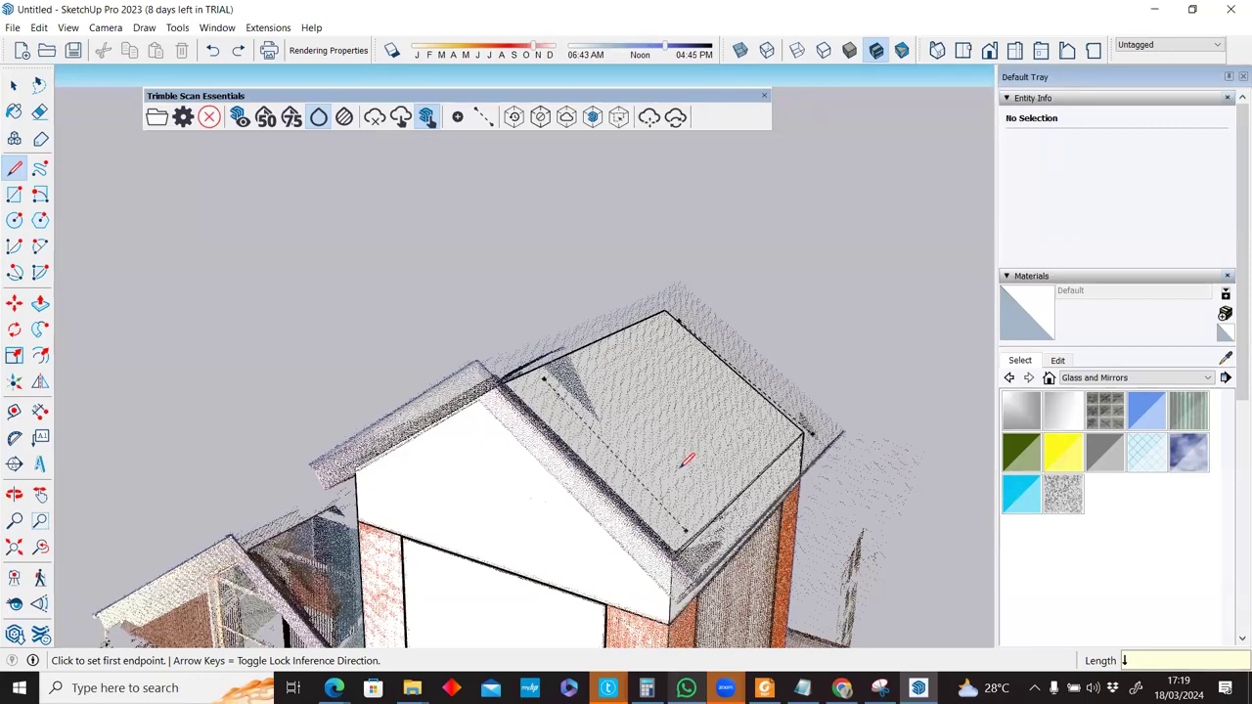
mouse_move(648, 466)
middle_down()
mouse_move(590, 476)
mouse_move(558, 423)
middle_up()
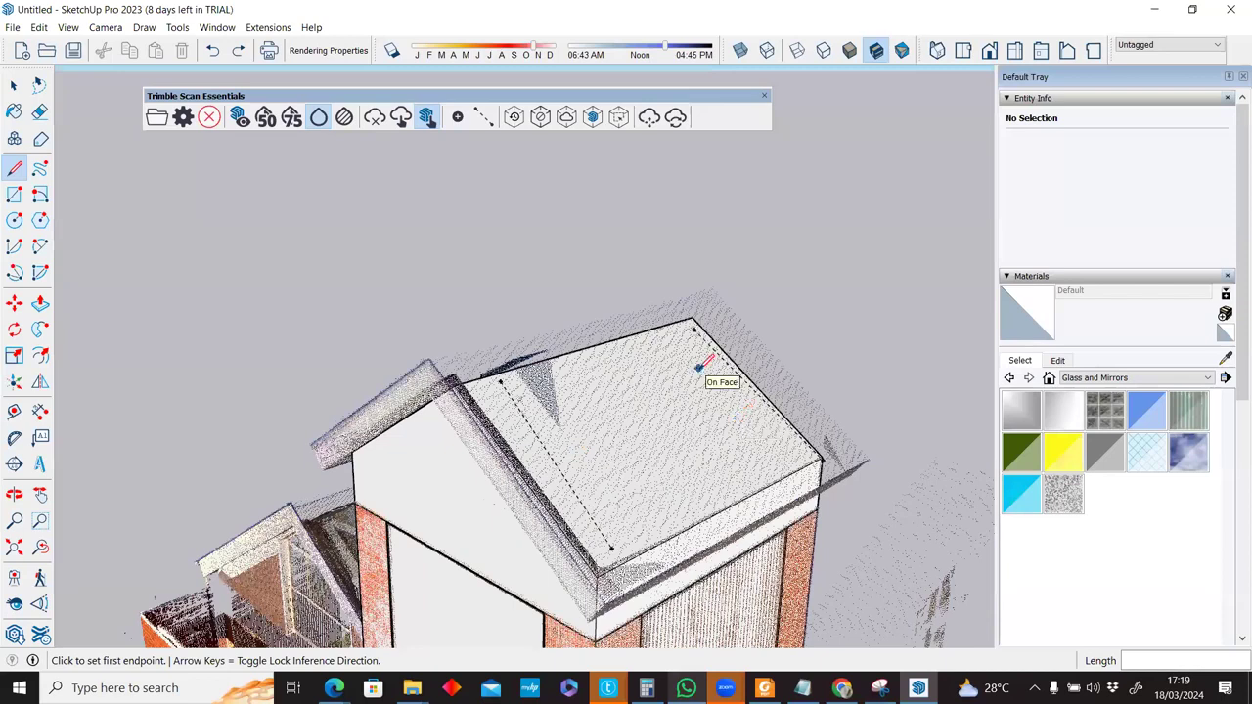
mouse_move(698, 368)
middle_down()
mouse_move(463, 373)
mouse_move(315, 354)
mouse_move(419, 383)
mouse_move(613, 394)
middle_up()
Erase the left roof guideline and abandon a rectangle started at the roof's left edge.
key(e)
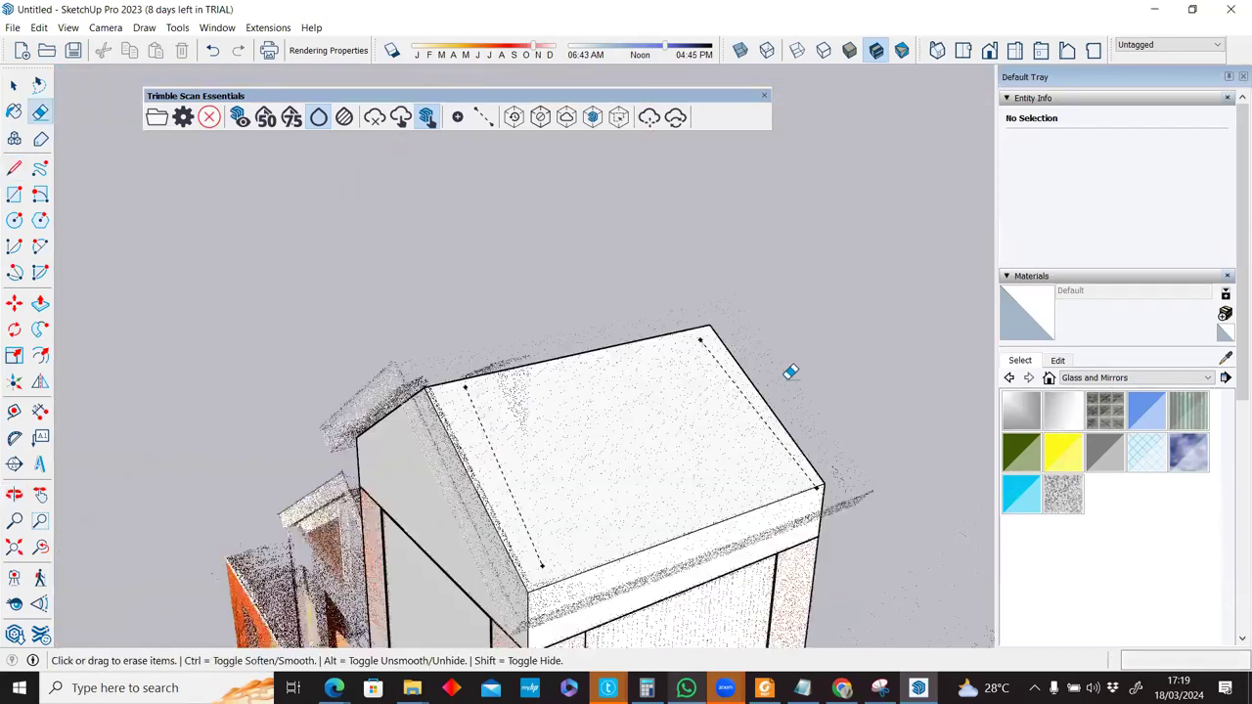
click(504, 490)
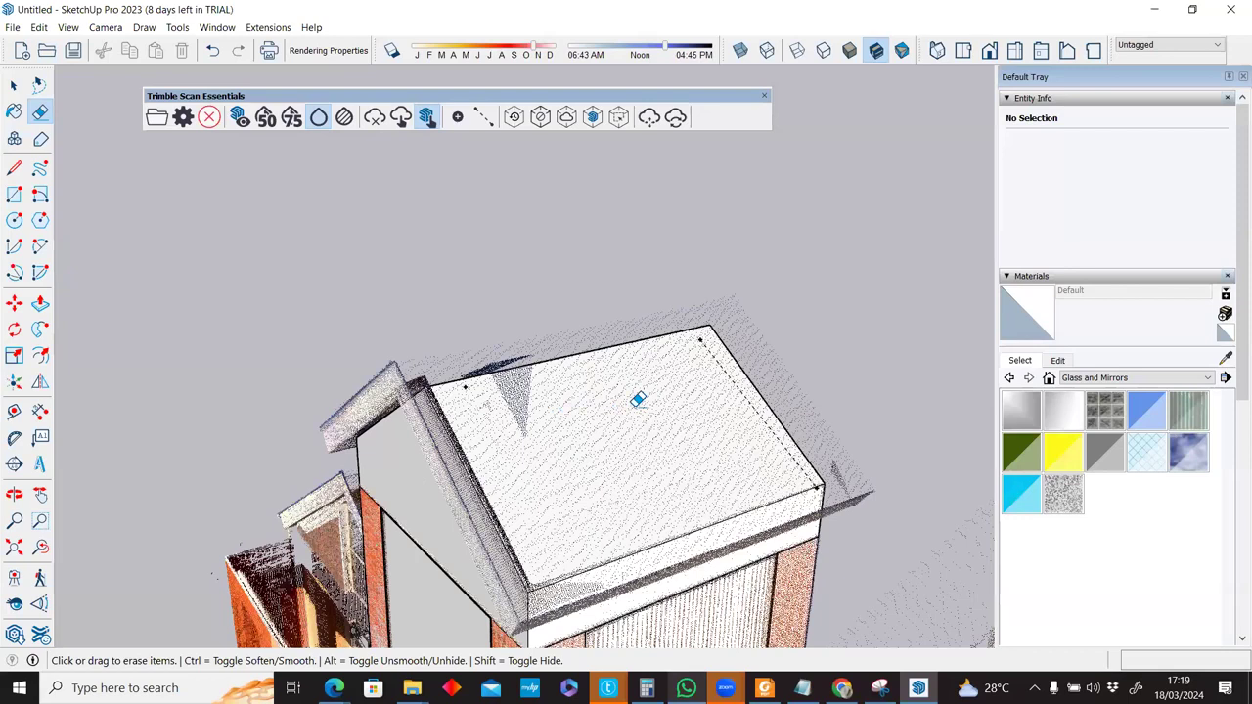
key(r)
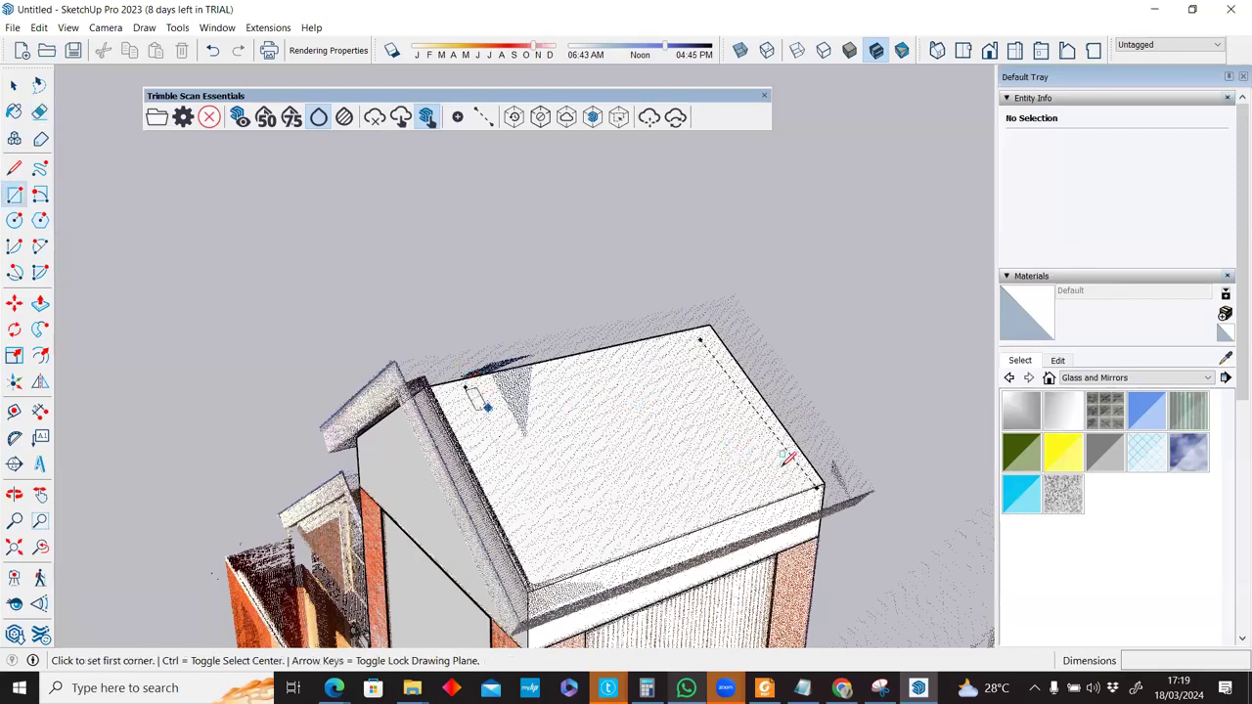
click(466, 388)
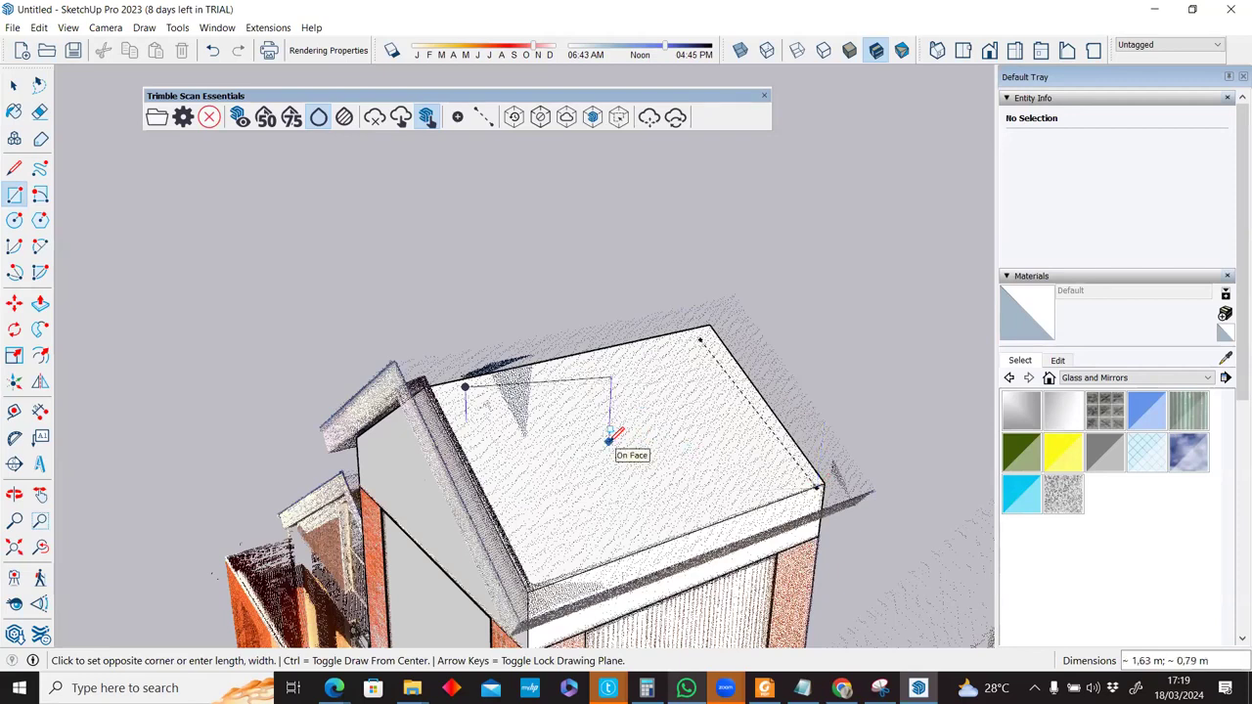
key(l)
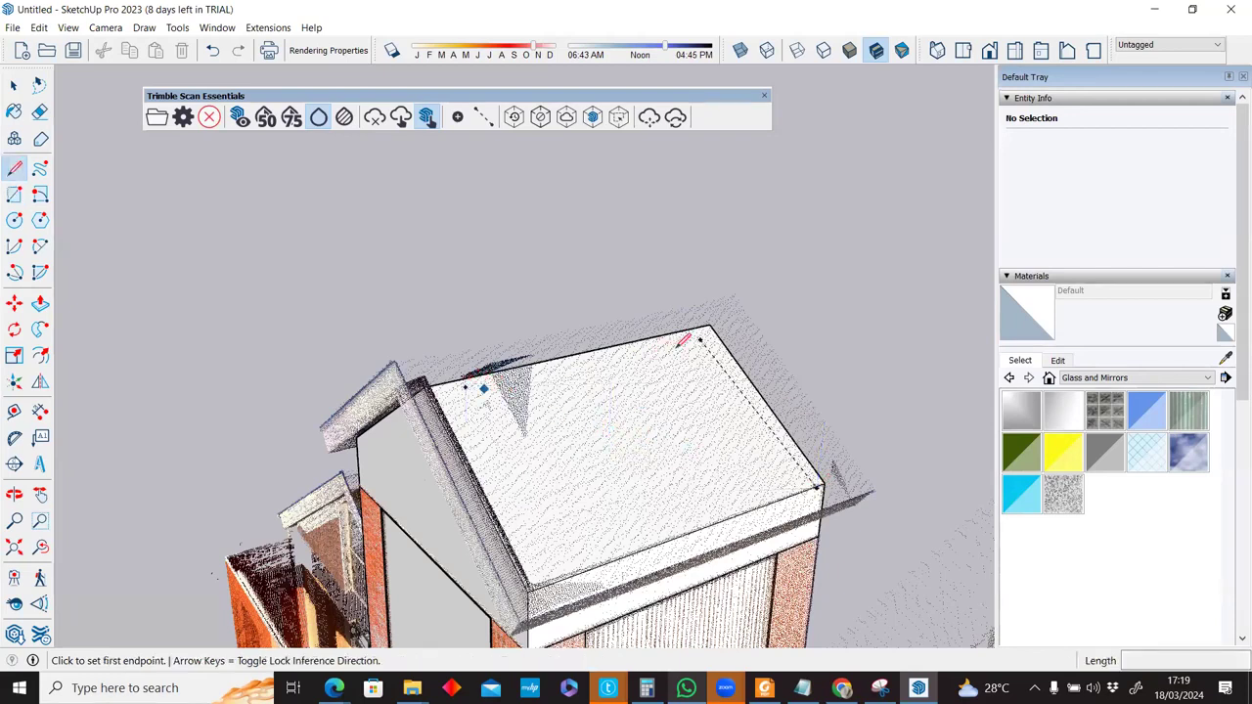
Trace edges from the roof's left corner to the far corner and back, closing a roof face.
click(467, 387)
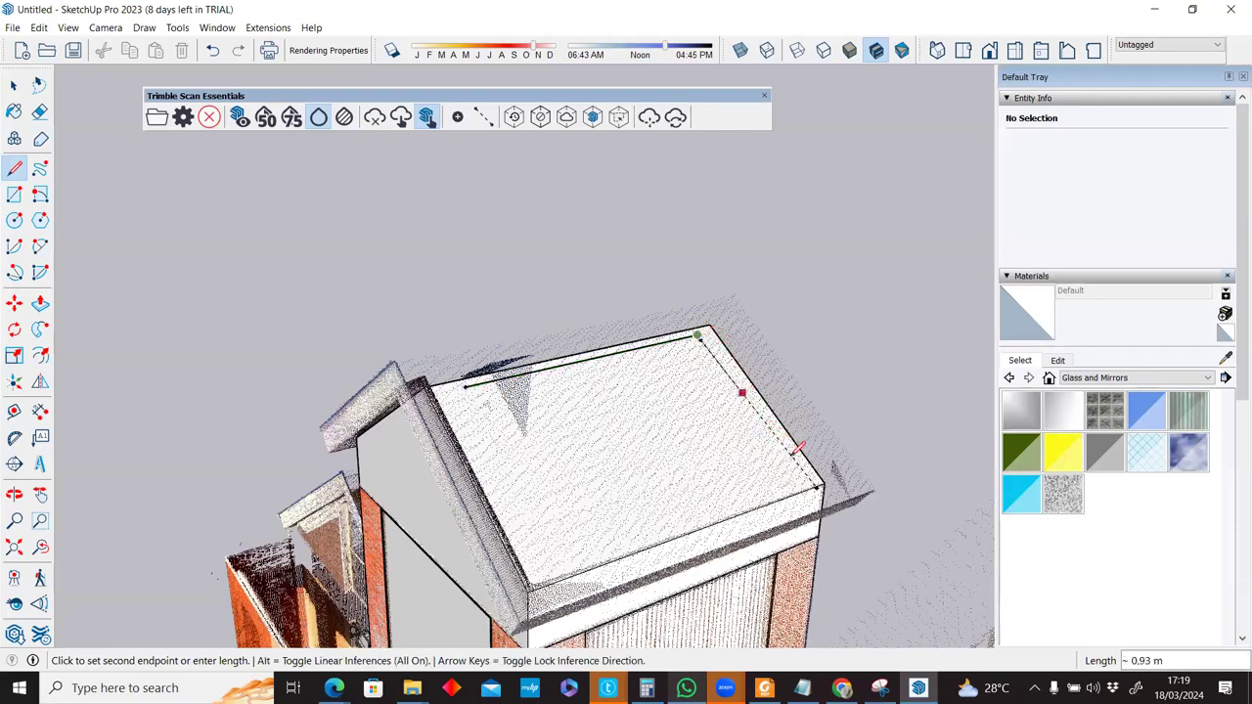
click(808, 489)
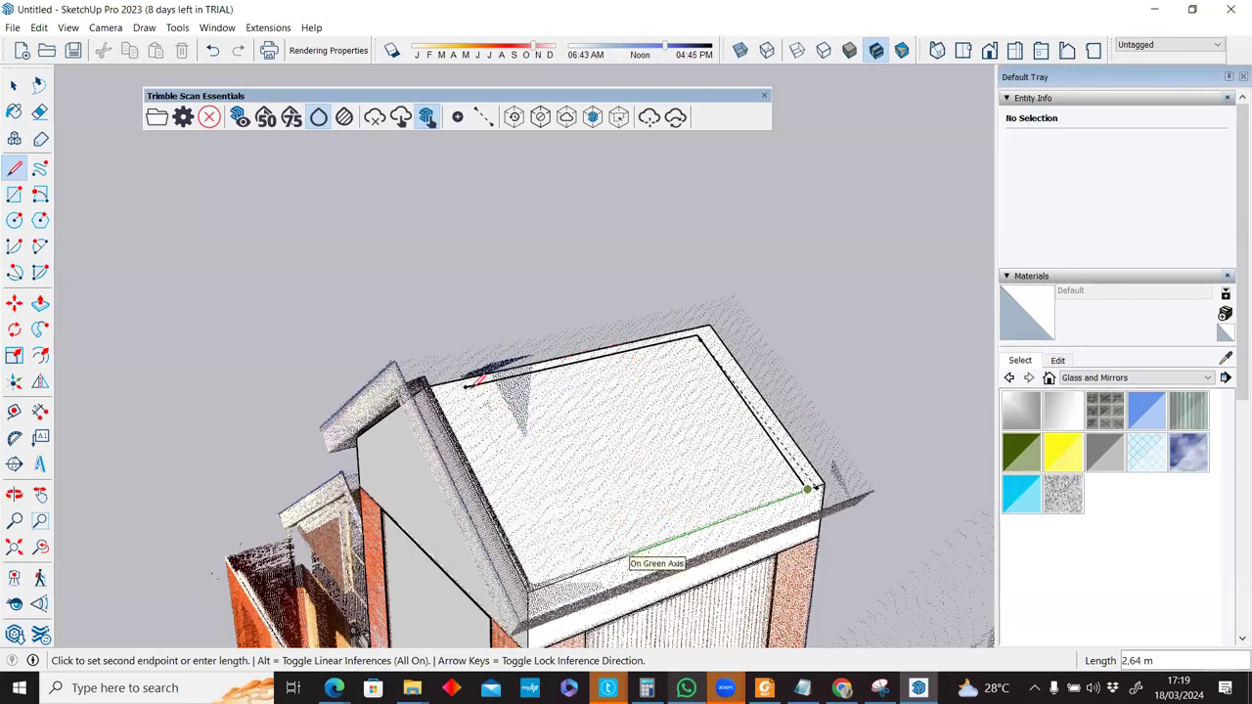
click(463, 386)
click(464, 386)
middle_drag(464, 387, 841, 308)
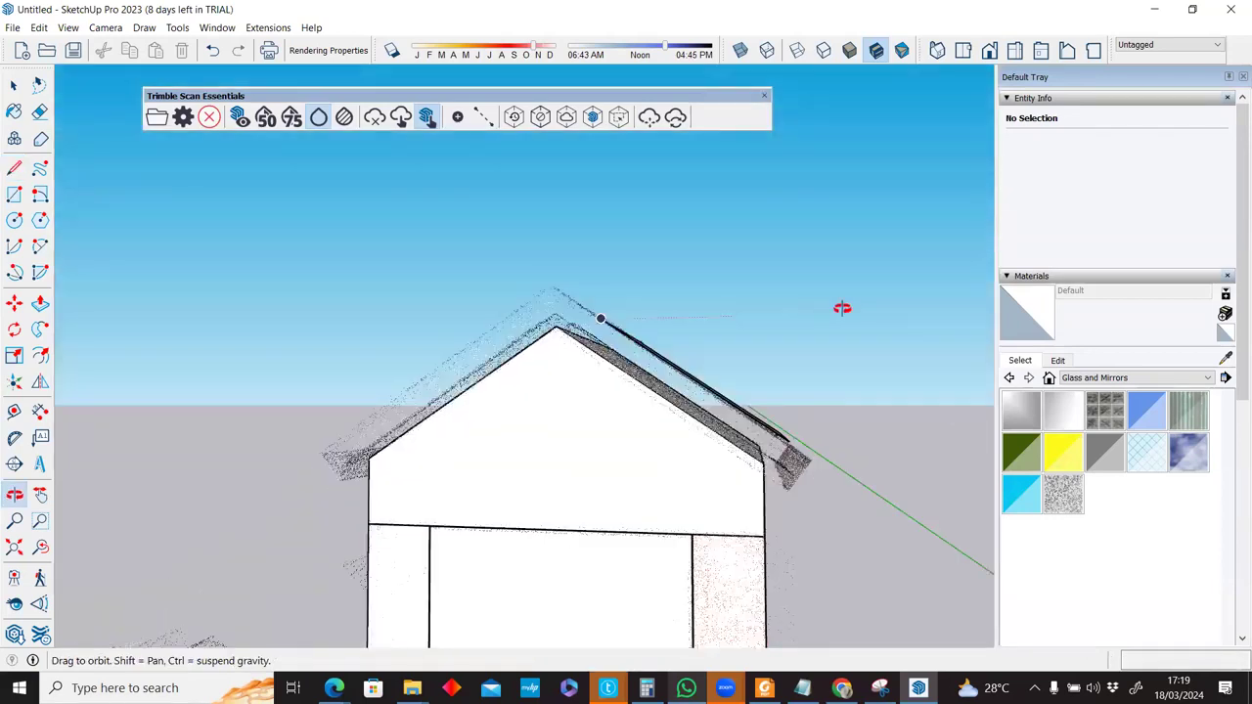
middle_drag(511, 409, 741, 483)
key(space)
scroll(539, 490, down, 2)
key(p)
scroll(599, 483, up, 2)
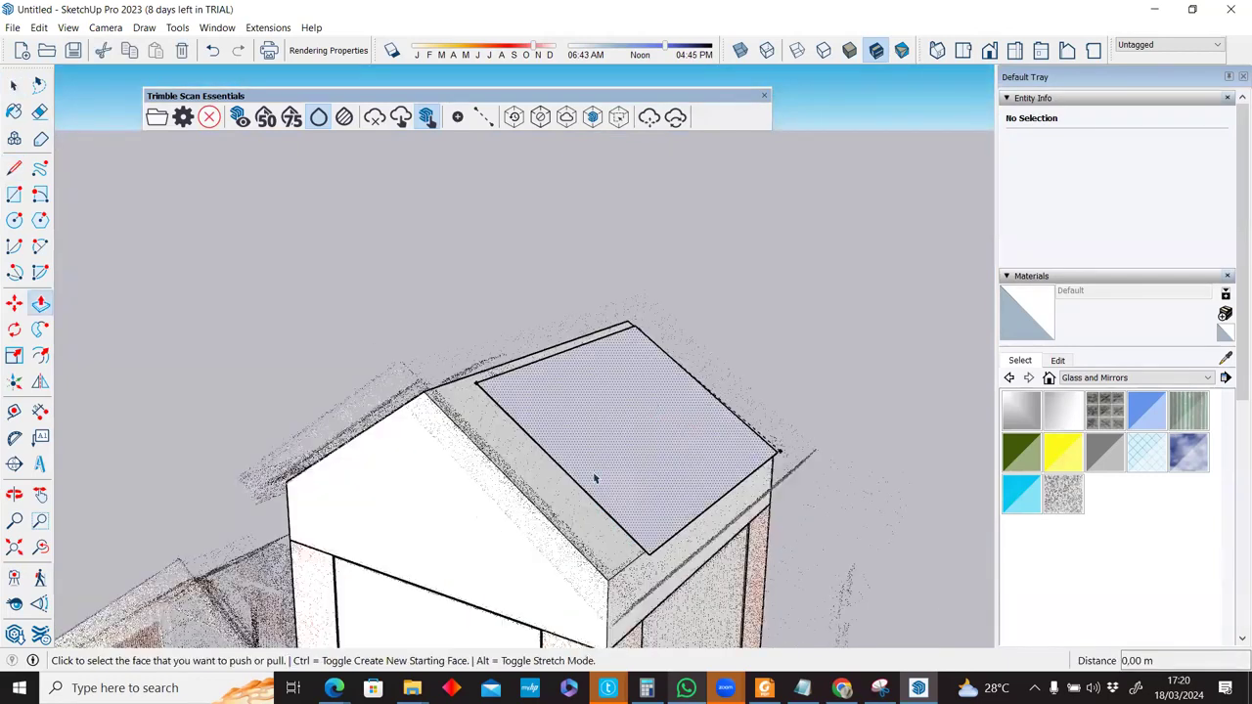
Select the white gable wall and make it a group.
key(space)
middle_drag(594, 478, 626, 452)
click(541, 505)
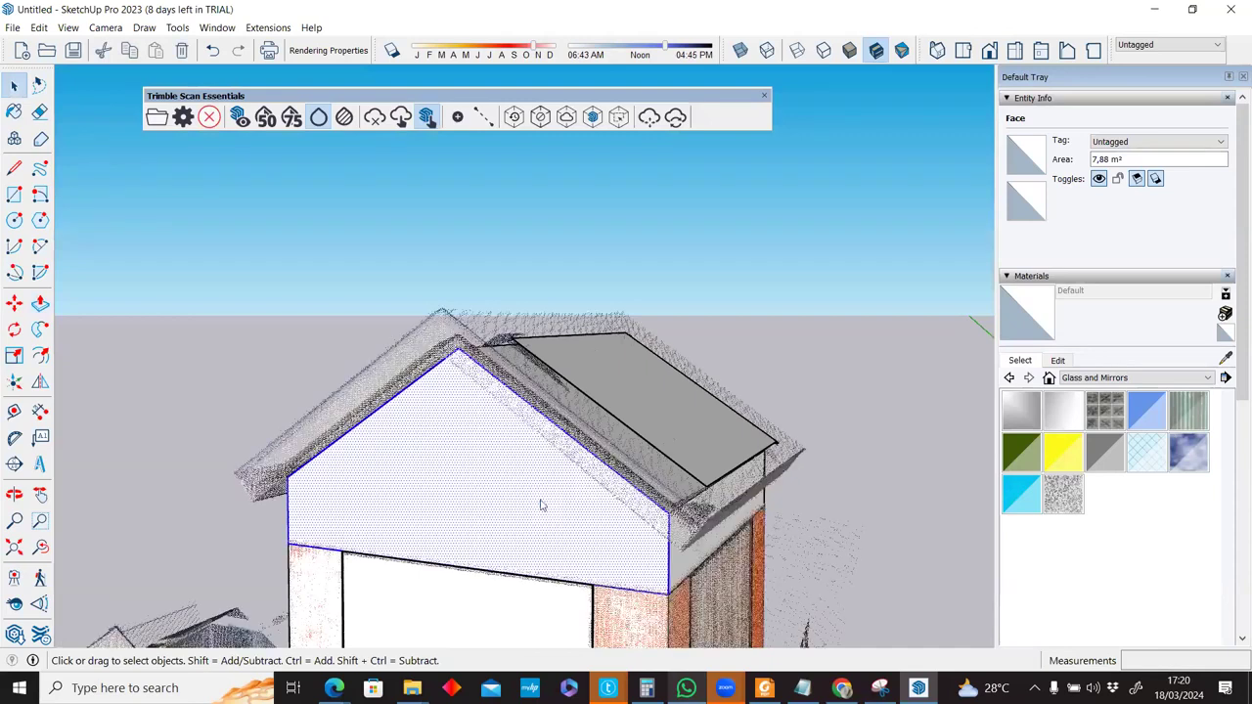
right_click(556, 230)
click(593, 229)
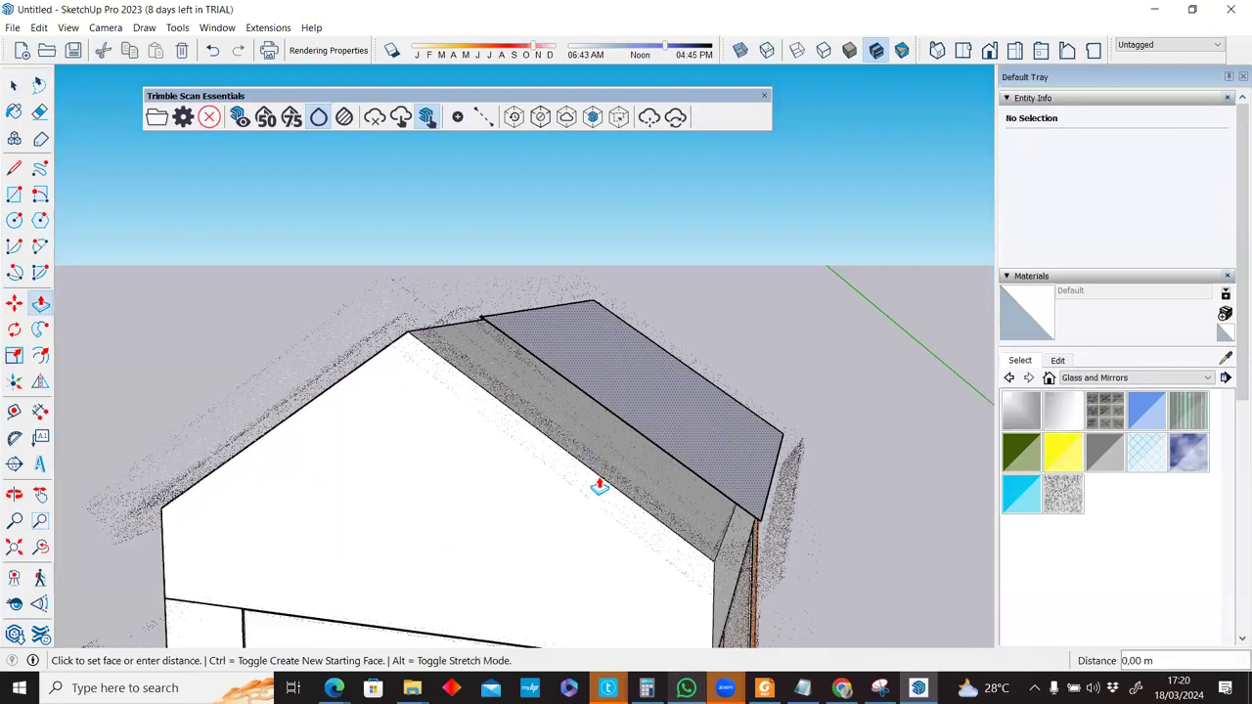
Push/Pull the roof face, edge face (0.49 m) and end face outward.
click(694, 548)
click(733, 516)
middle_drag(746, 511, 860, 541)
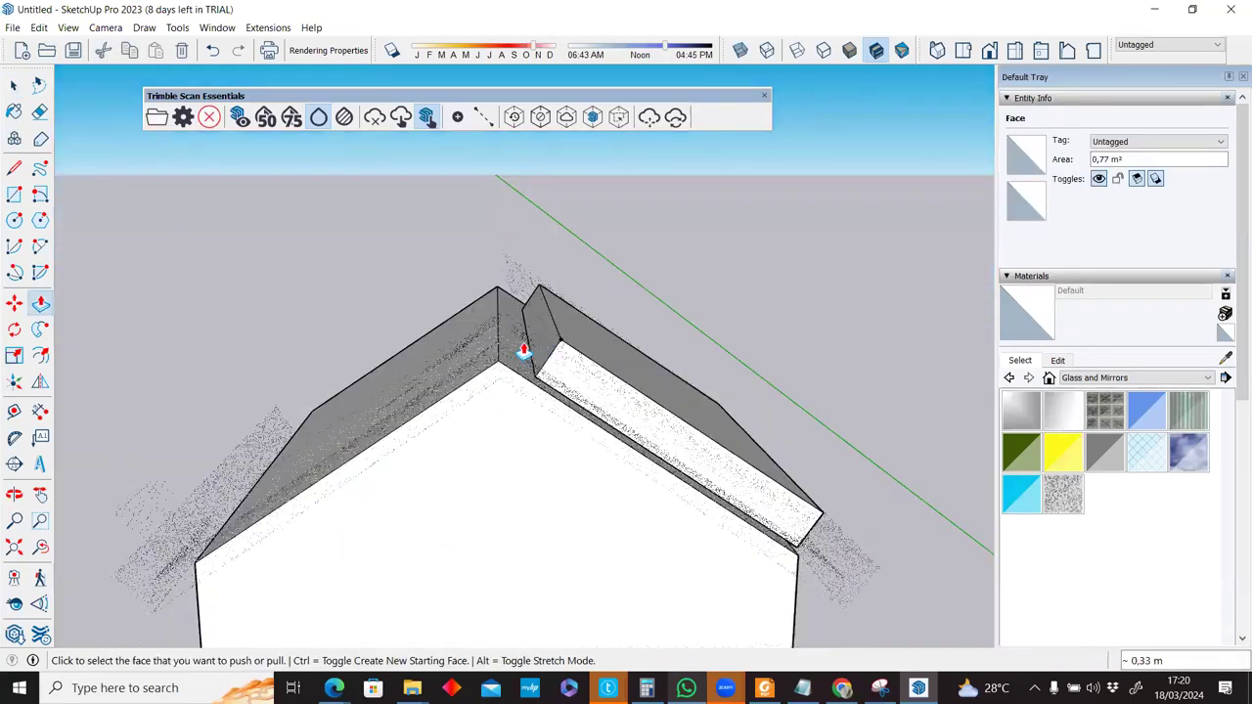
click(523, 350)
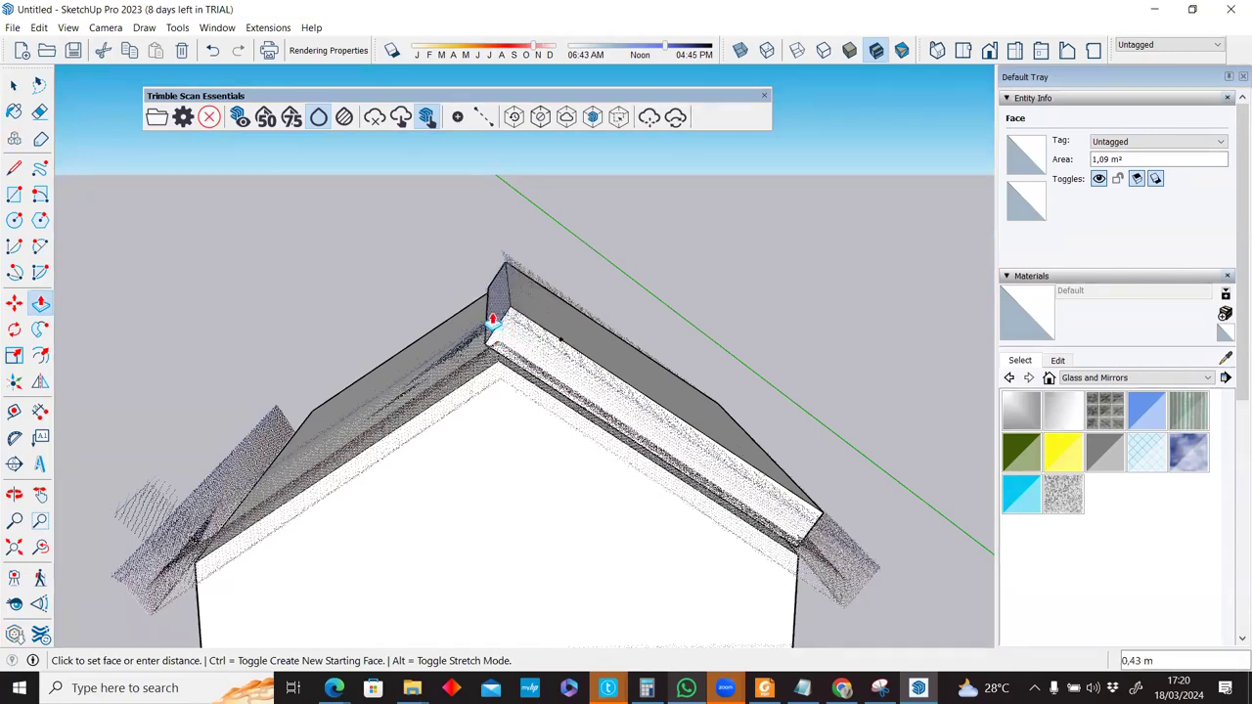
click(489, 303)
scroll(480, 257, up, 3)
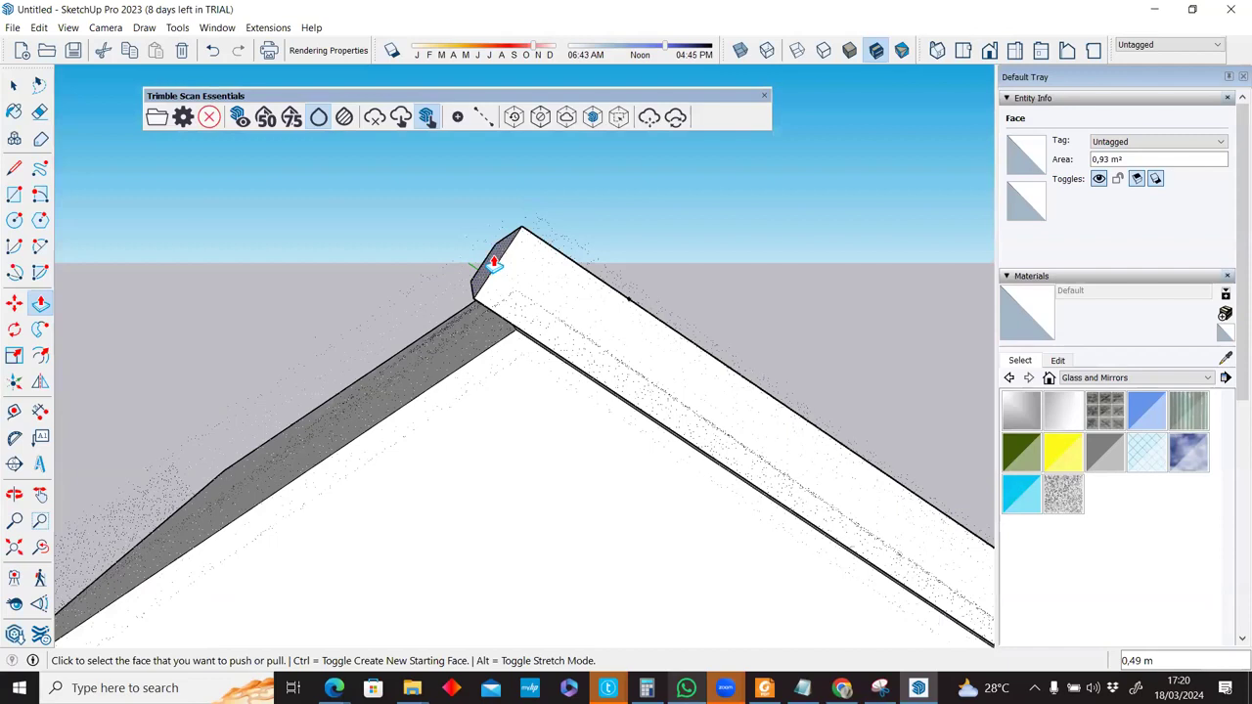
click(486, 259)
click(550, 342)
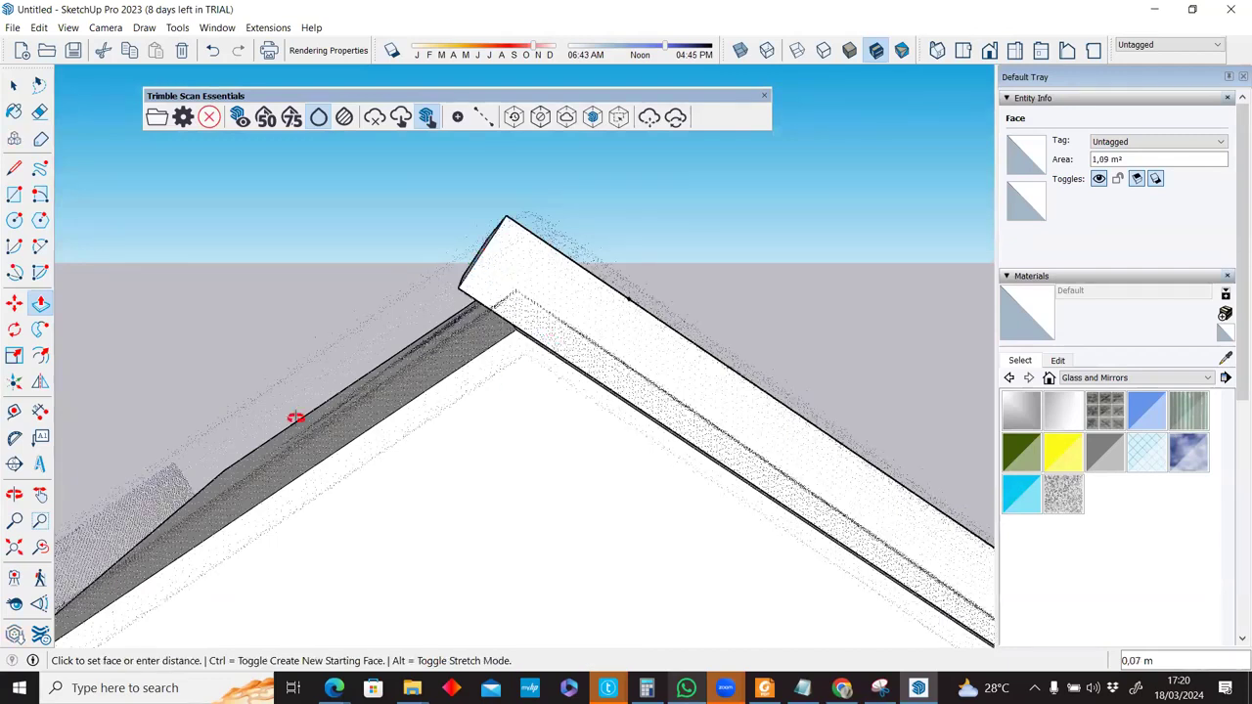
middle_drag(296, 418, 294, 430)
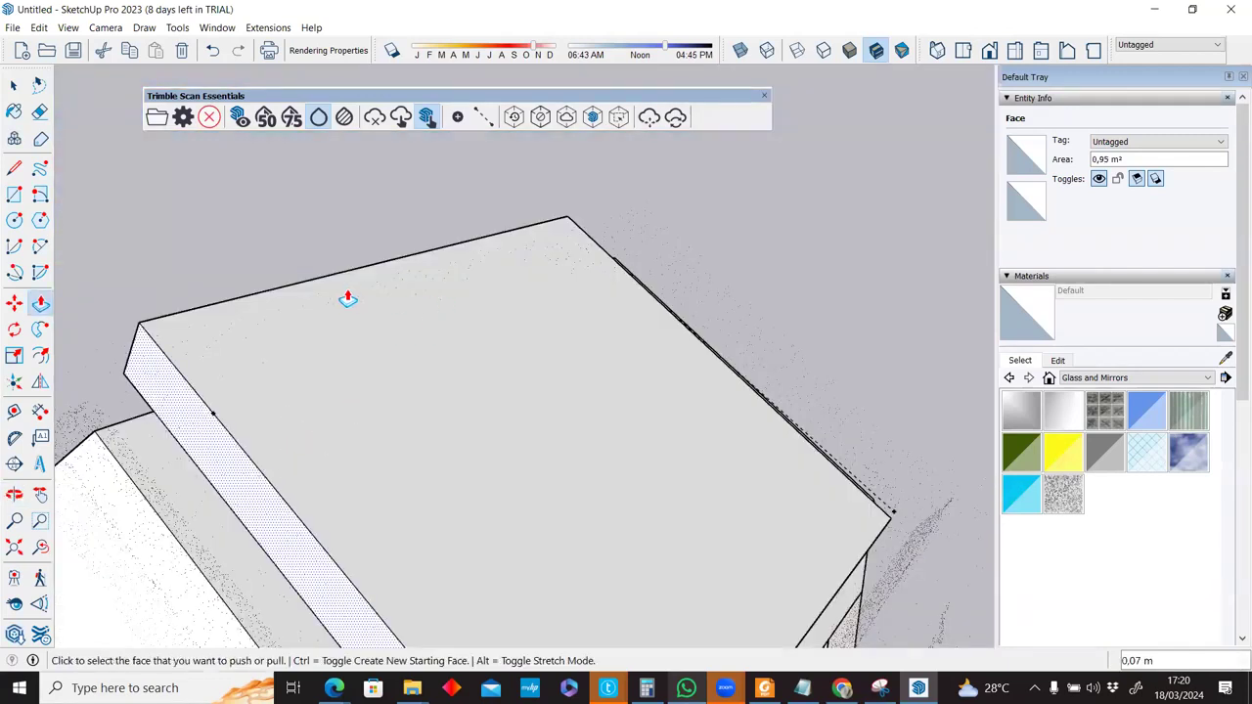
middle_drag(346, 296, 249, 291)
Extend the roof slab's sides and end out to the scan edges, flush with the wall.
click(203, 211)
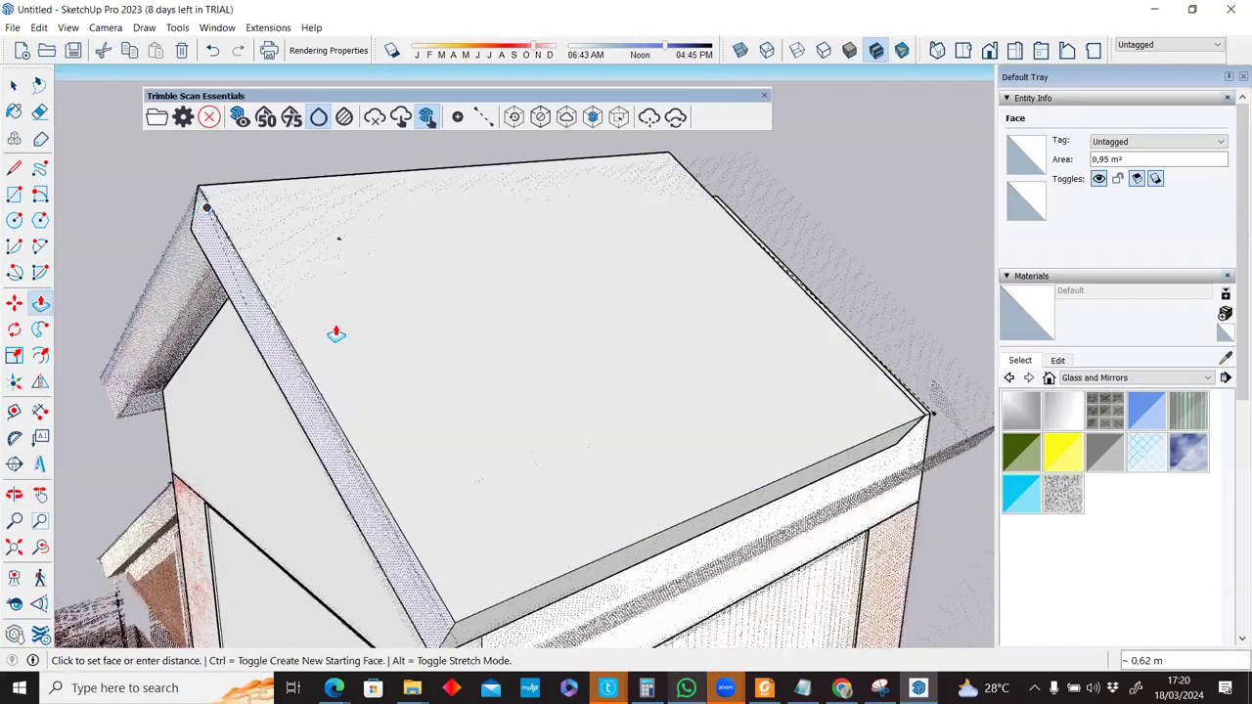
middle_drag(432, 516, 456, 546)
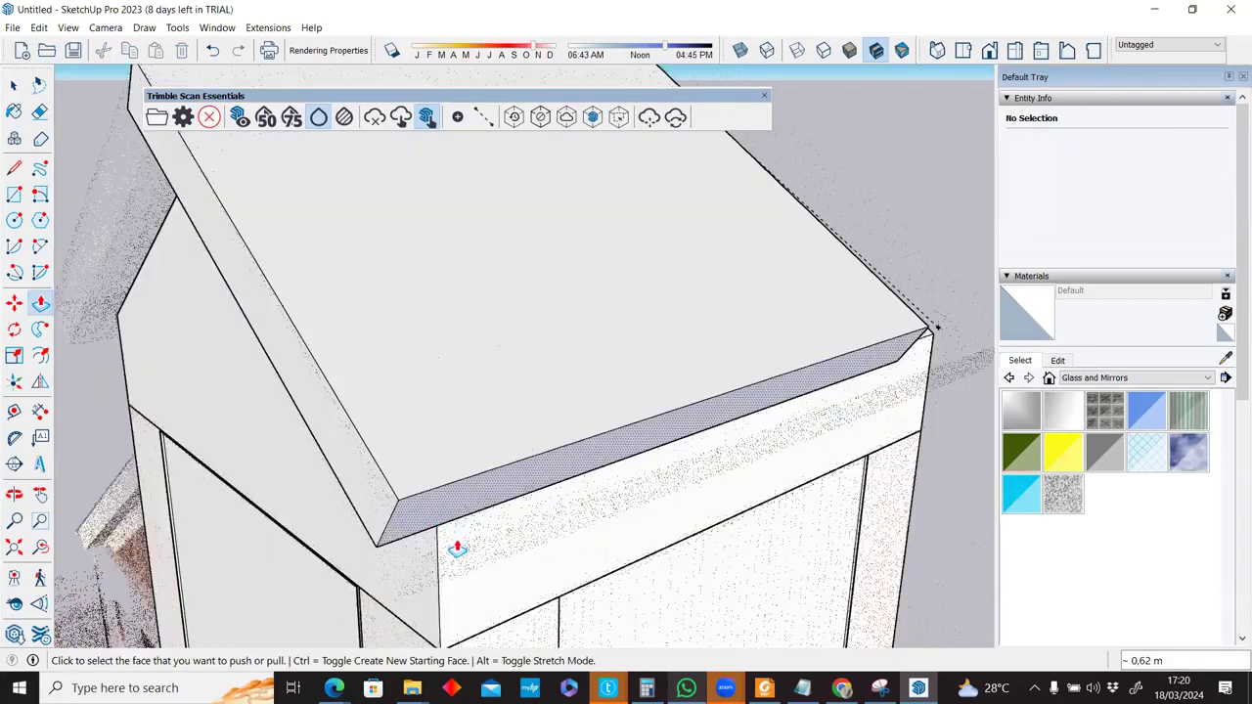
click(432, 570)
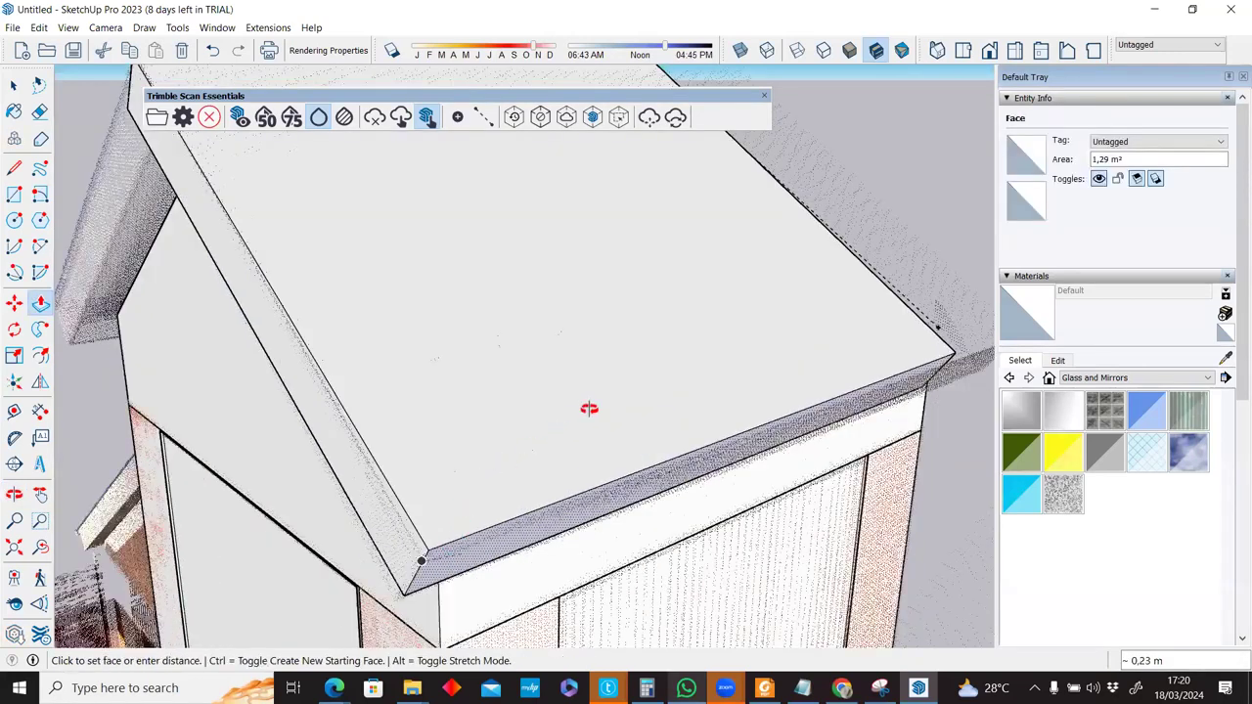
middle_drag(656, 358, 735, 388)
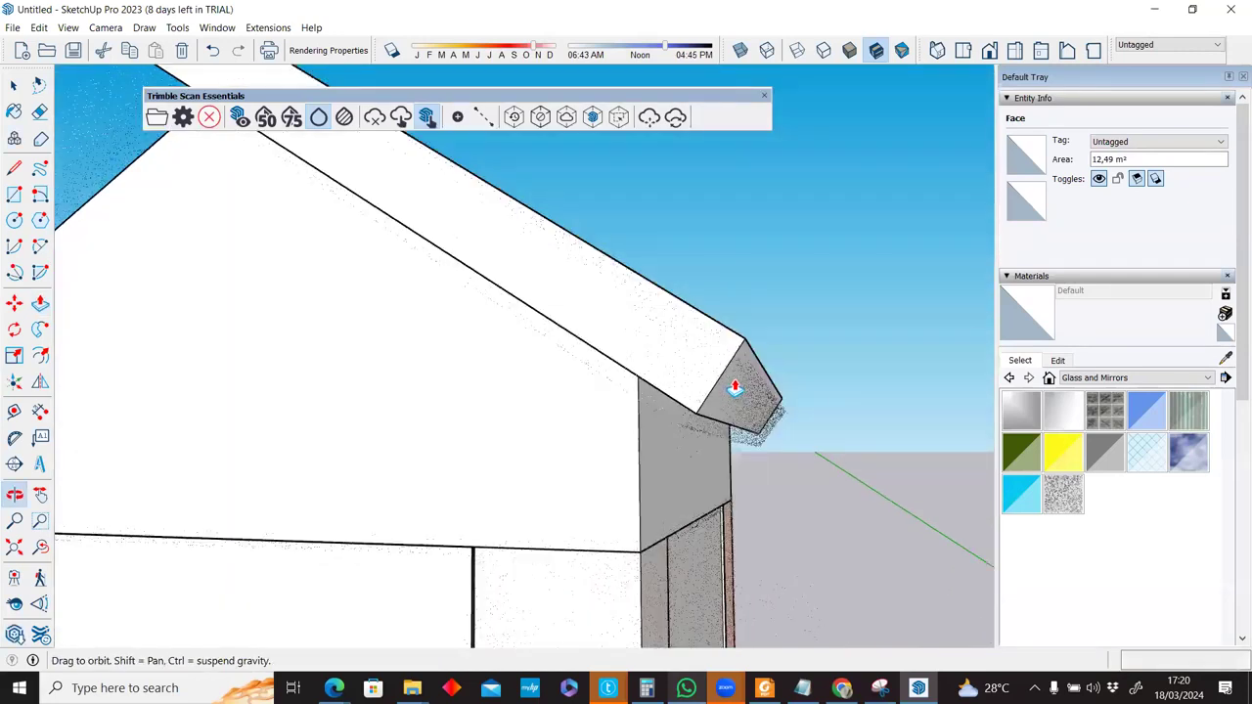
middle_drag(807, 450, 654, 441)
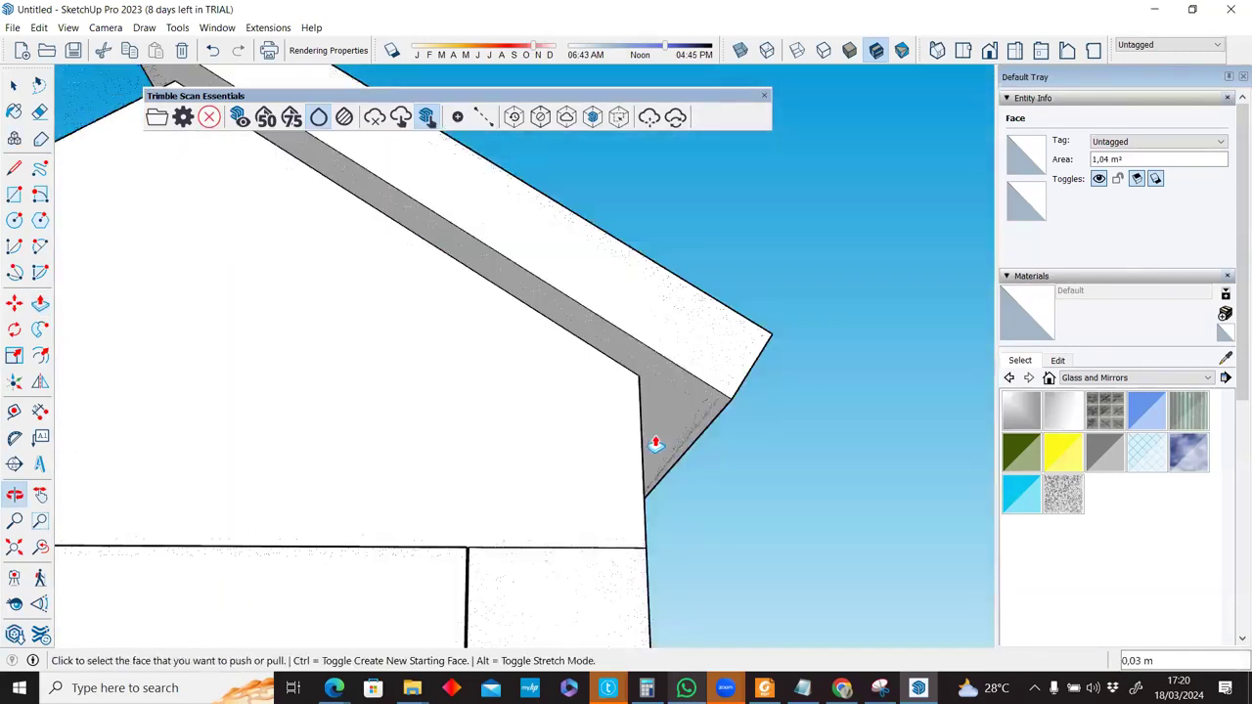
click(690, 401)
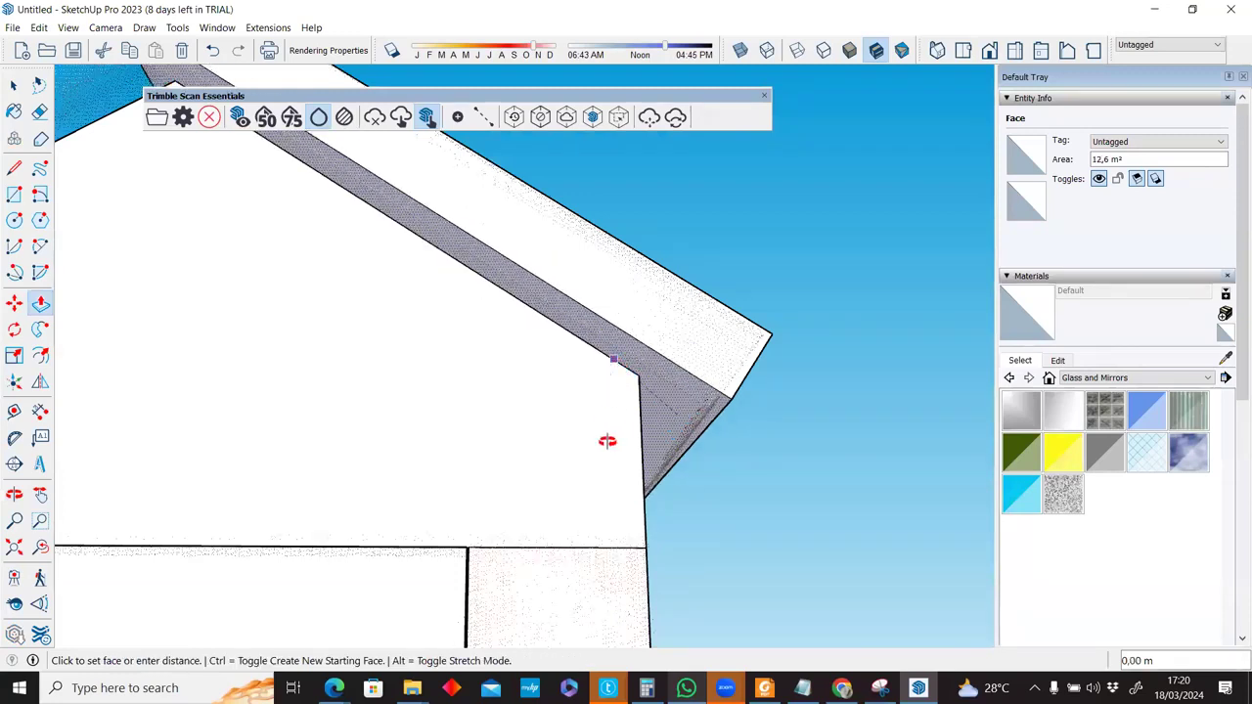
middle_drag(617, 456, 654, 522)
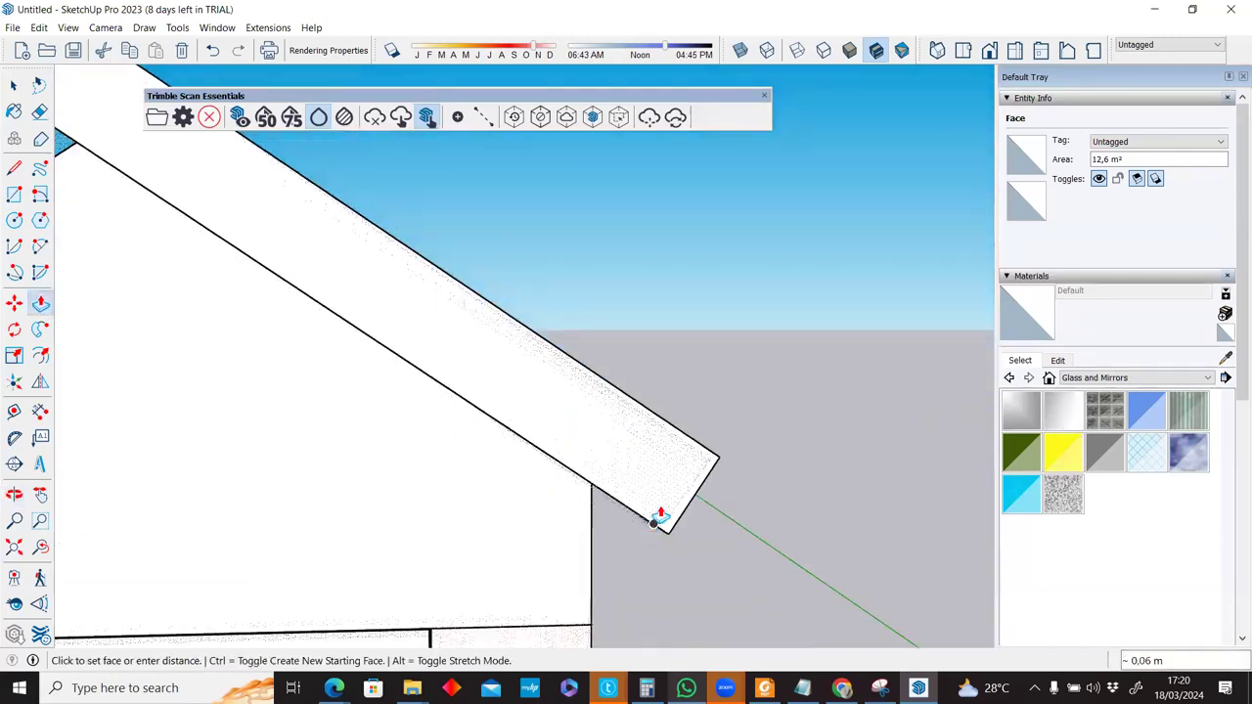
middle_drag(479, 417, 529, 449)
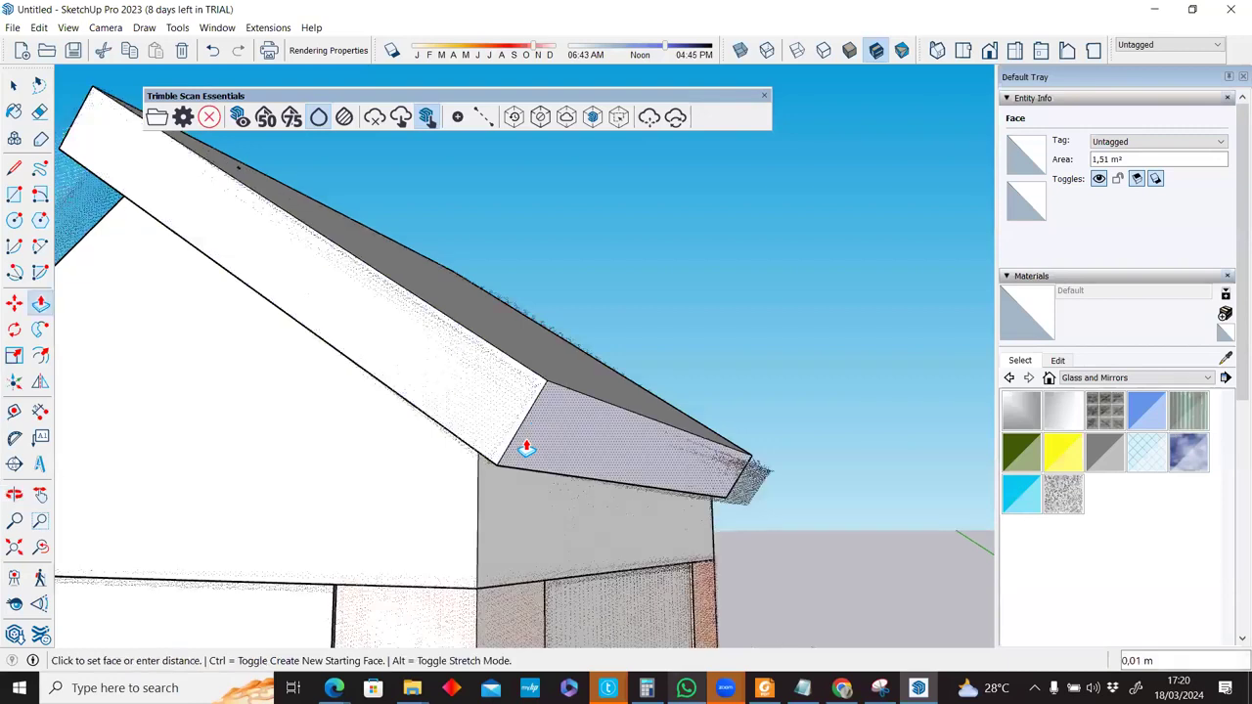
middle_drag(655, 446, 51, 425)
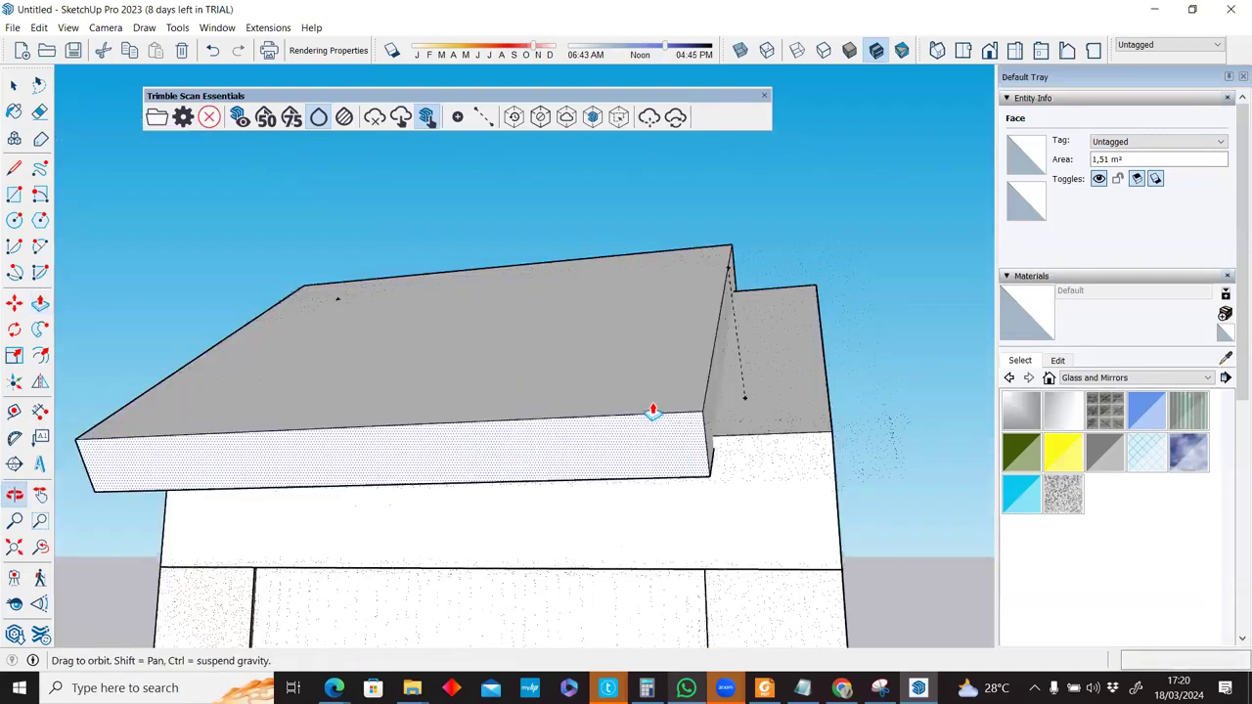
click(713, 413)
click(801, 434)
middle_drag(787, 493, 646, 488)
middle_drag(754, 503, 815, 503)
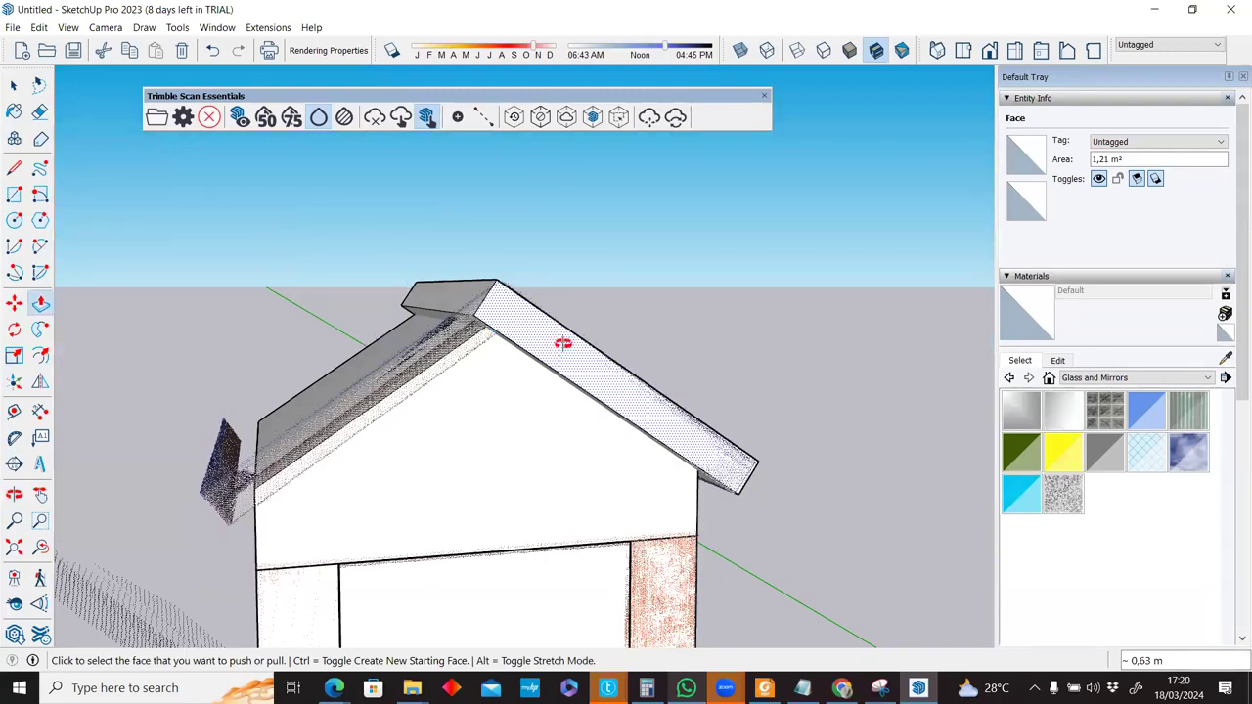
middle_drag(437, 356, 421, 237)
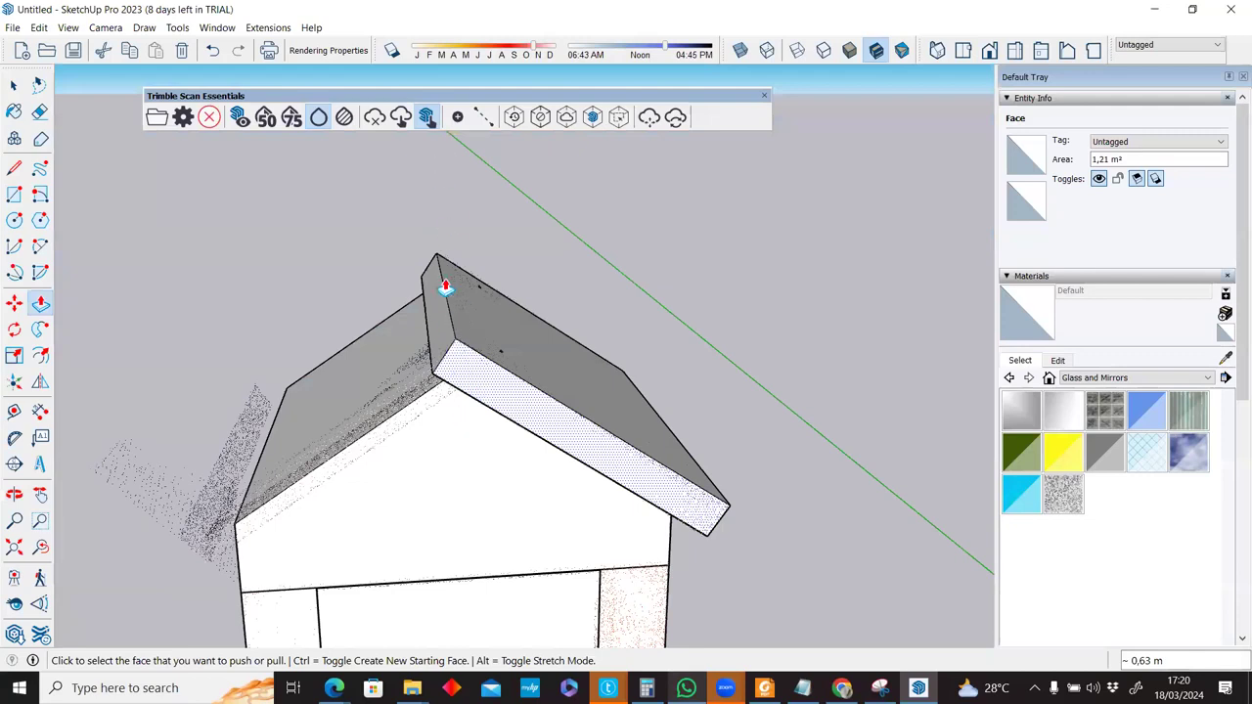
scroll(442, 283, down, 2)
scroll(498, 288, up, 3)
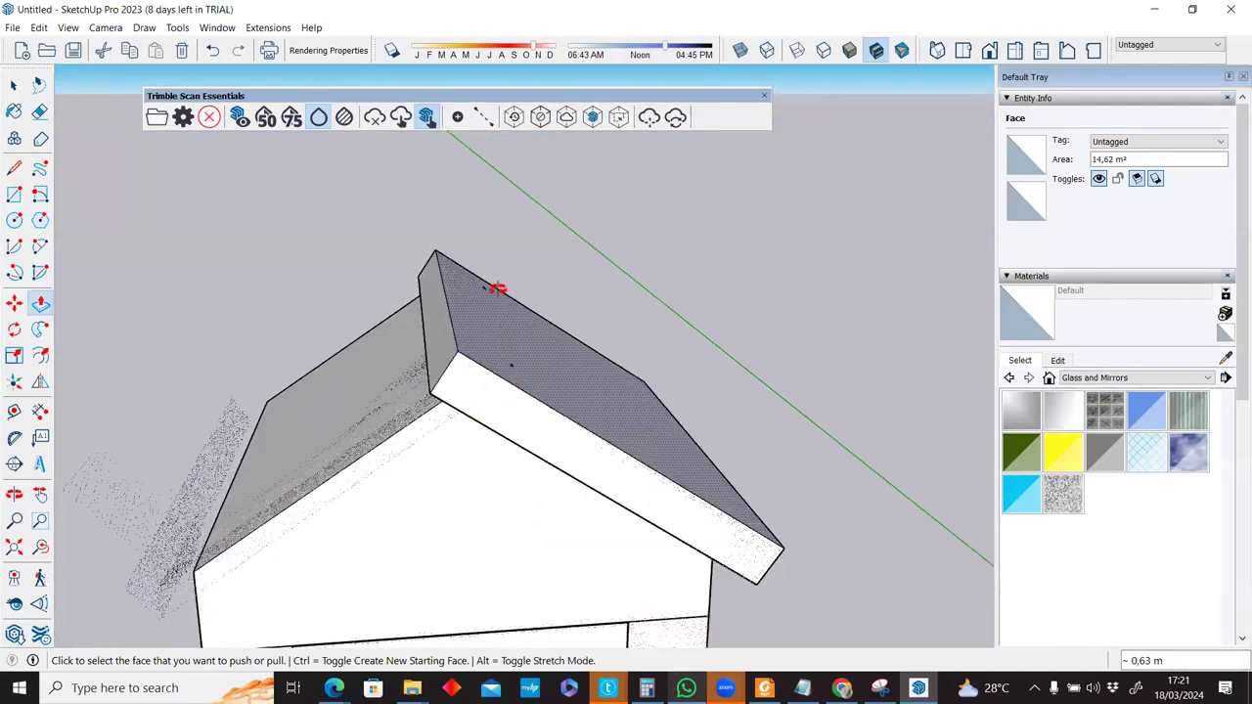
middle_drag(489, 245, 511, 291)
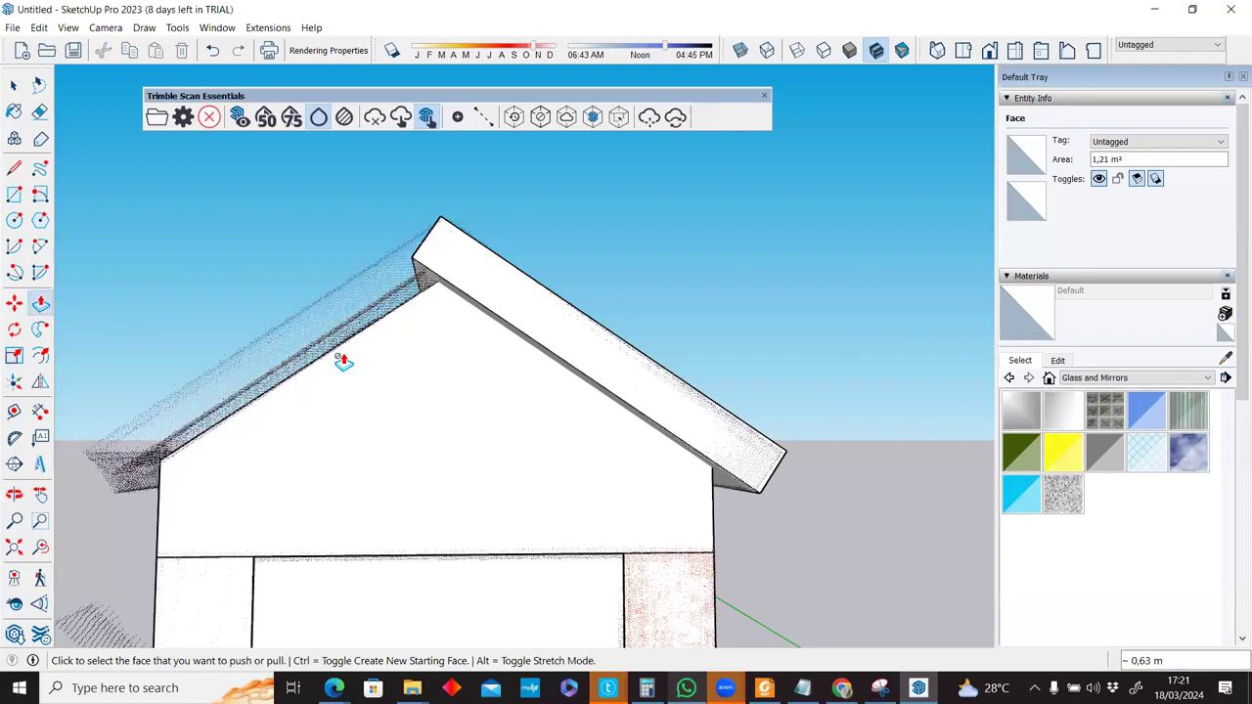
key(space)
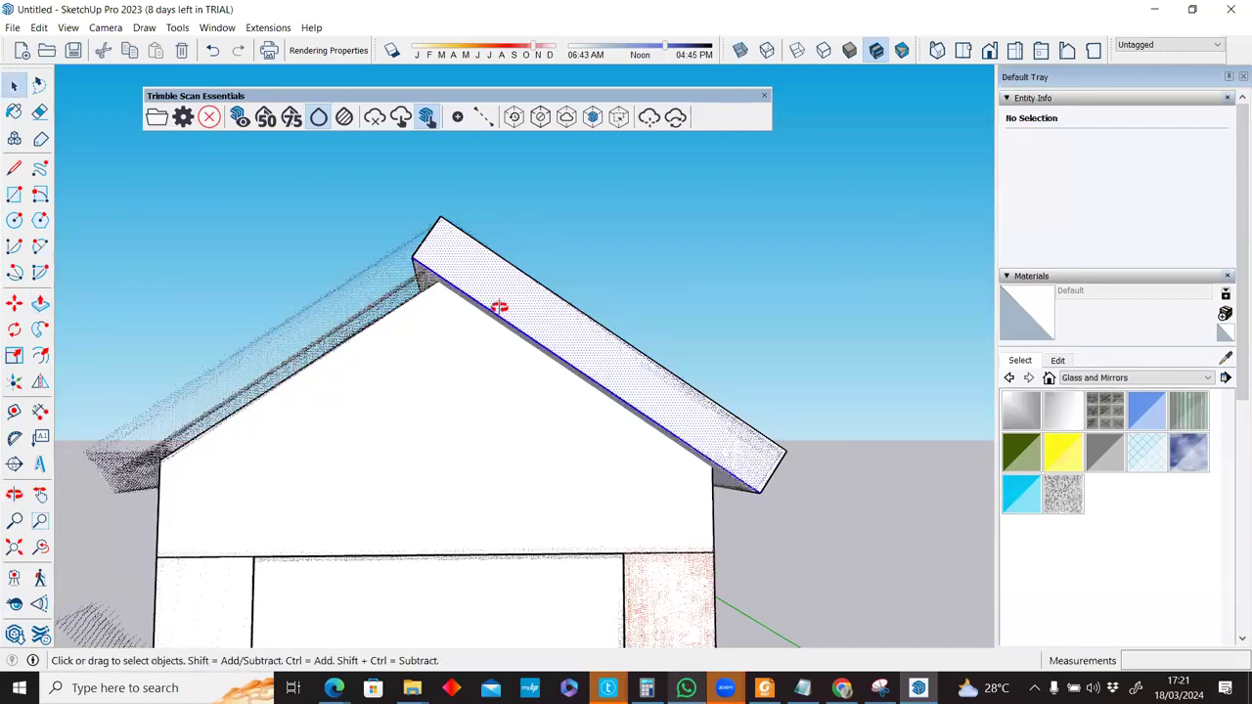
Select the right roof slab and try a vertical line from the lintel midpoint, then cancel it.
triple_click(582, 370)
middle_drag(581, 370, 581, 368)
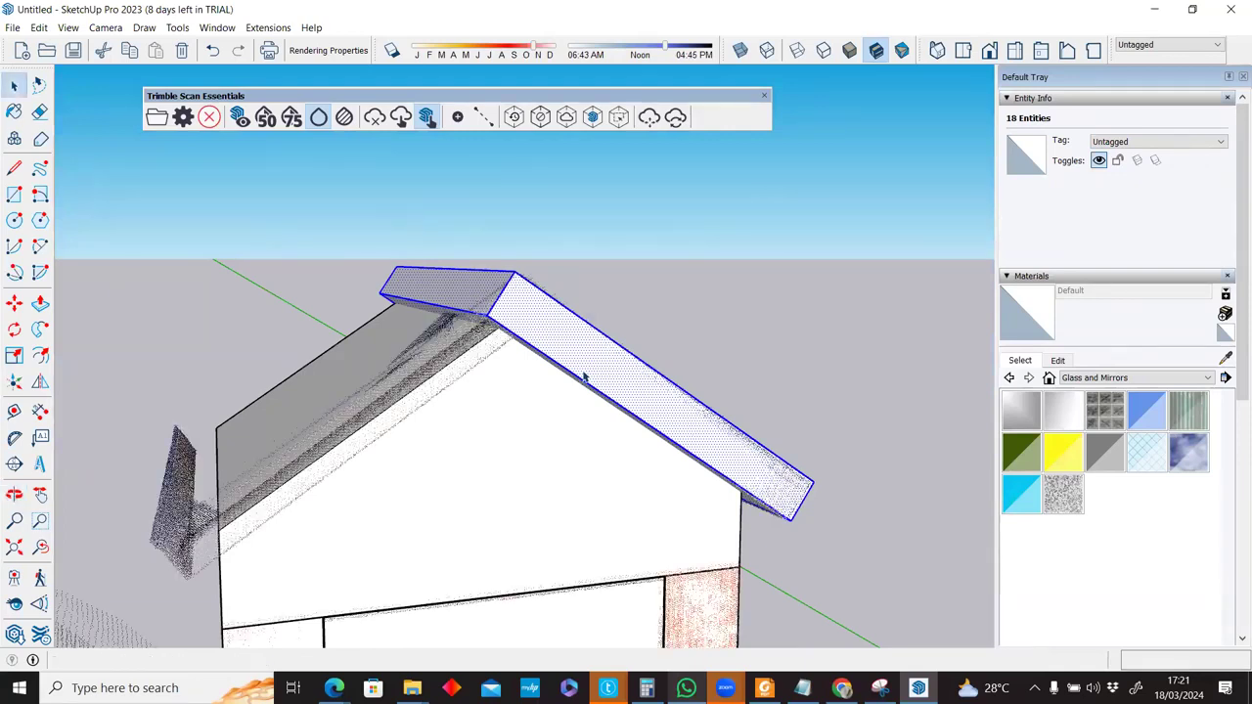
middle_drag(510, 339, 451, 266)
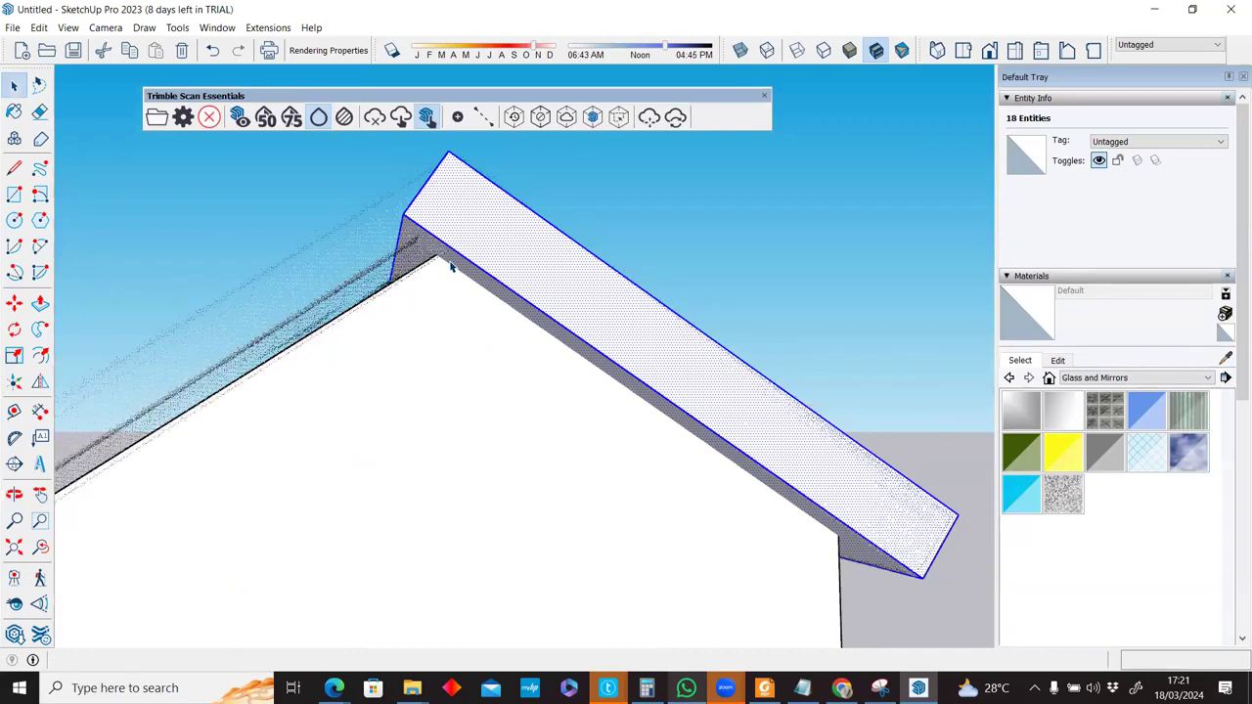
scroll(451, 287, down, 3)
scroll(452, 287, down, 3)
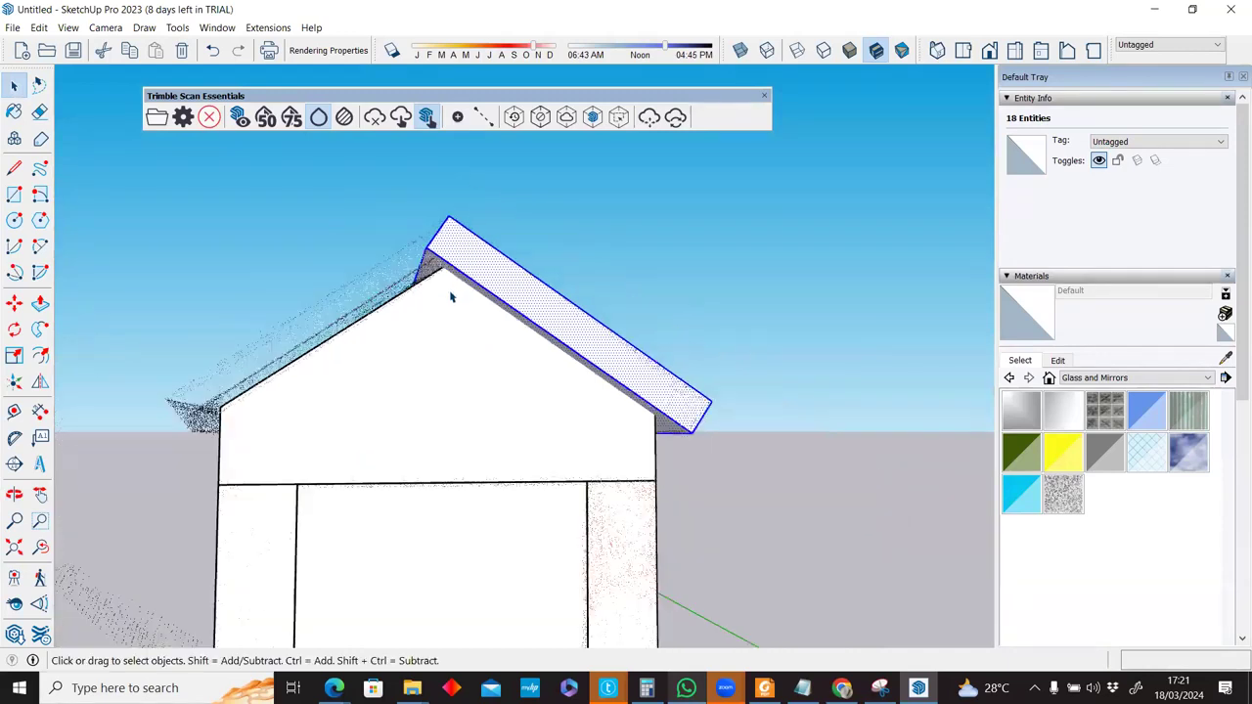
key(l)
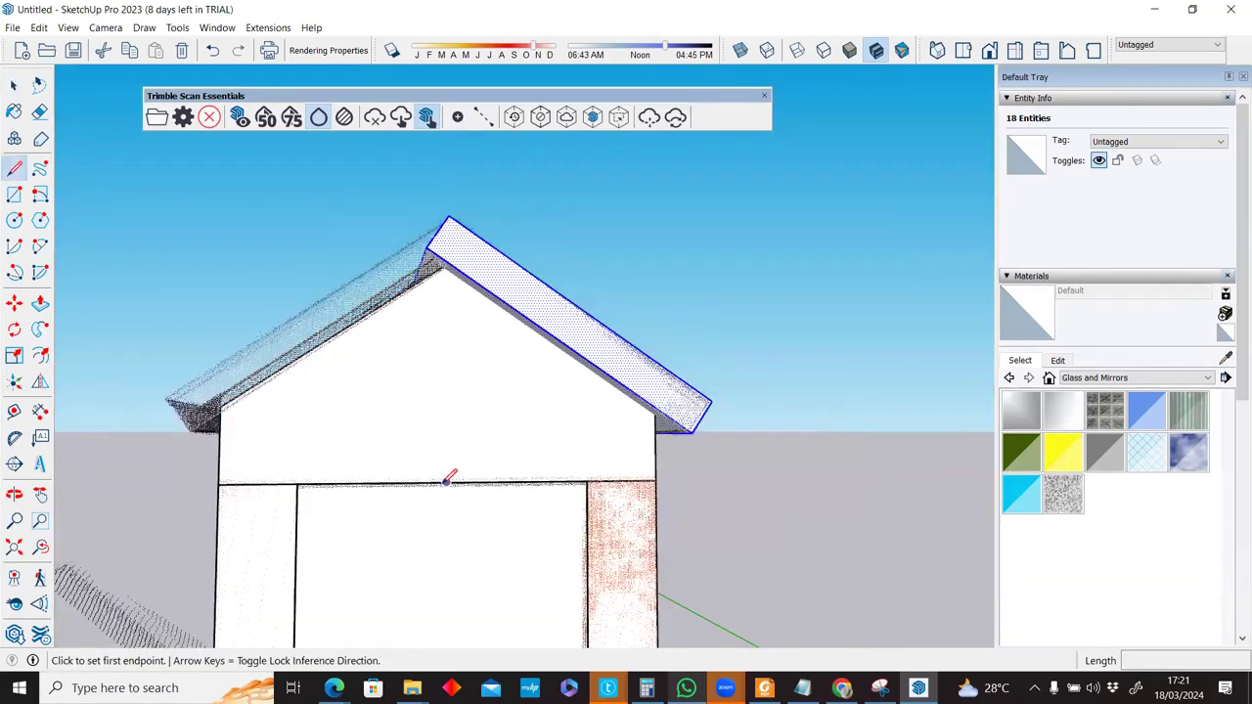
click(447, 180)
middle_drag(449, 207, 466, 394)
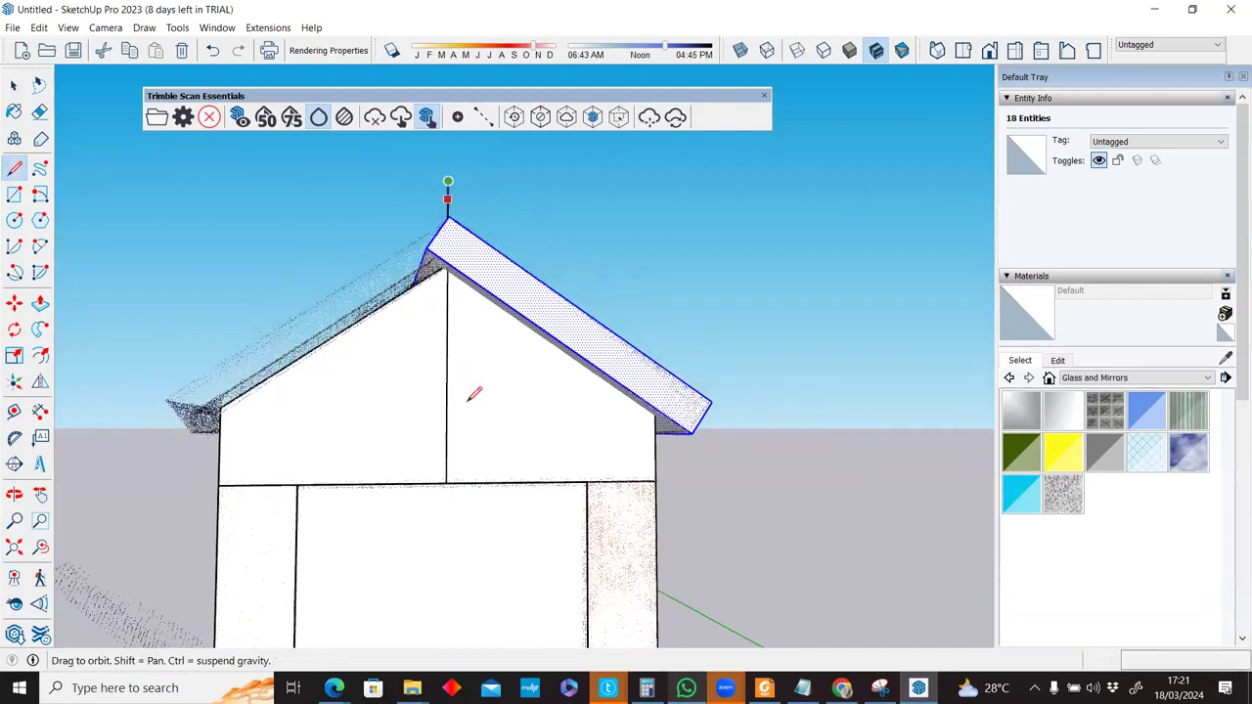
scroll(471, 350, up, 3)
scroll(477, 344, up, 2)
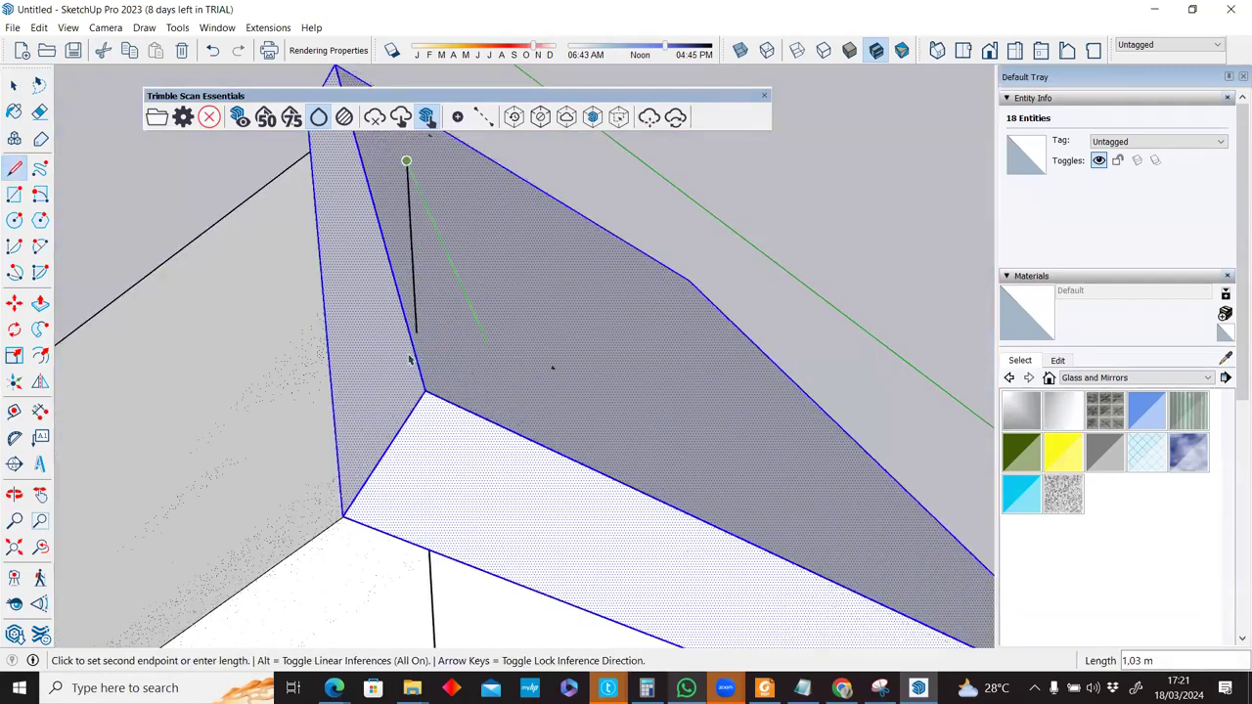
key(space)
scroll(401, 335, up, 2)
Push the jamb face twice, the first time by 0.01 m.
click(402, 334)
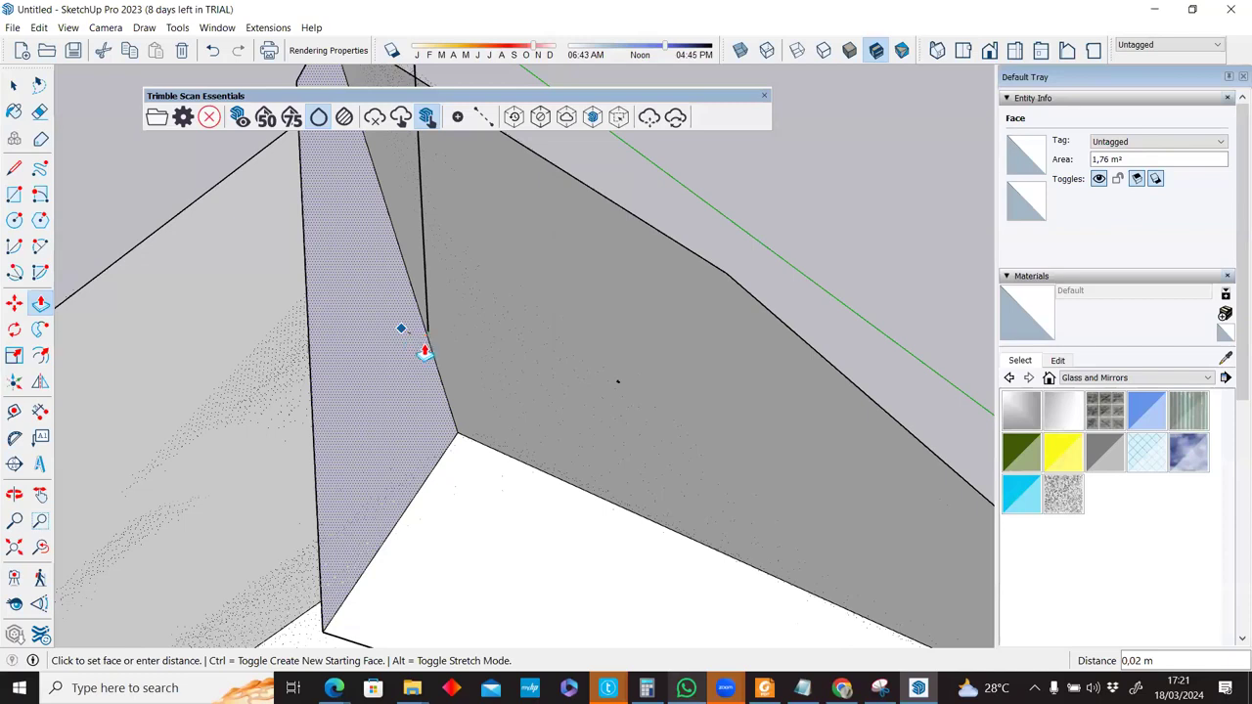
click(425, 348)
scroll(426, 347, up, 2)
click(431, 337)
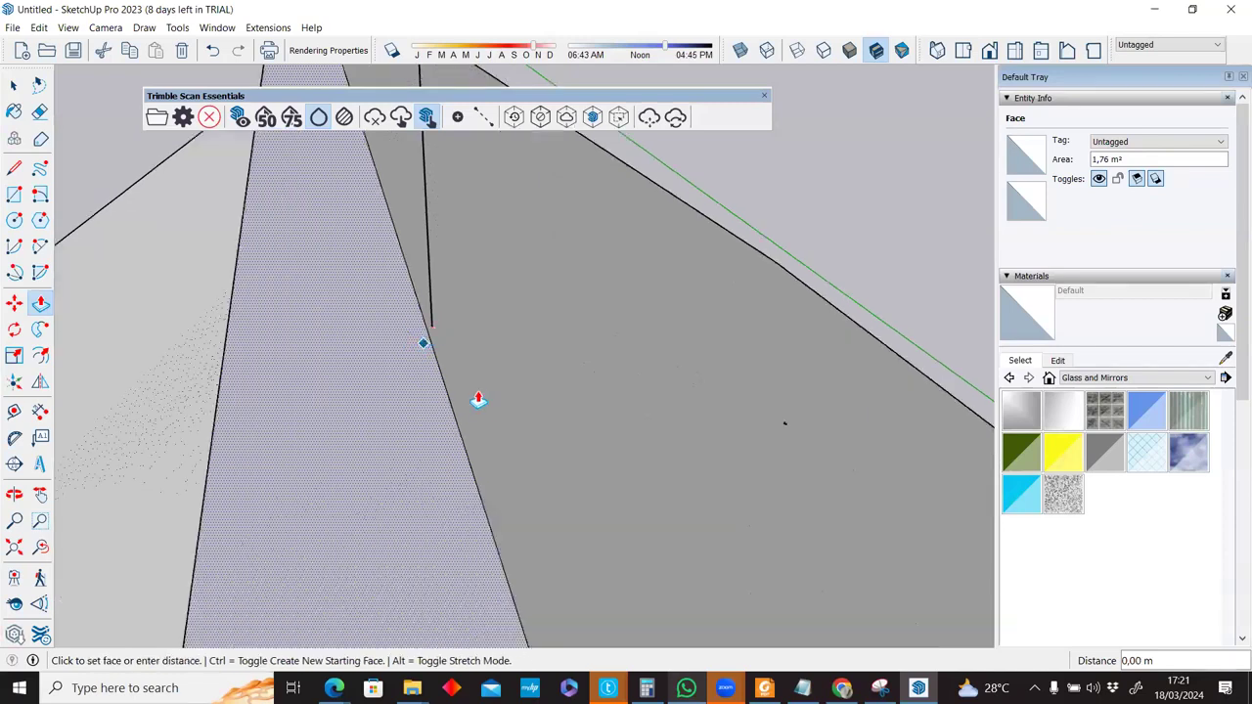
click(478, 396)
scroll(508, 493, down, 2)
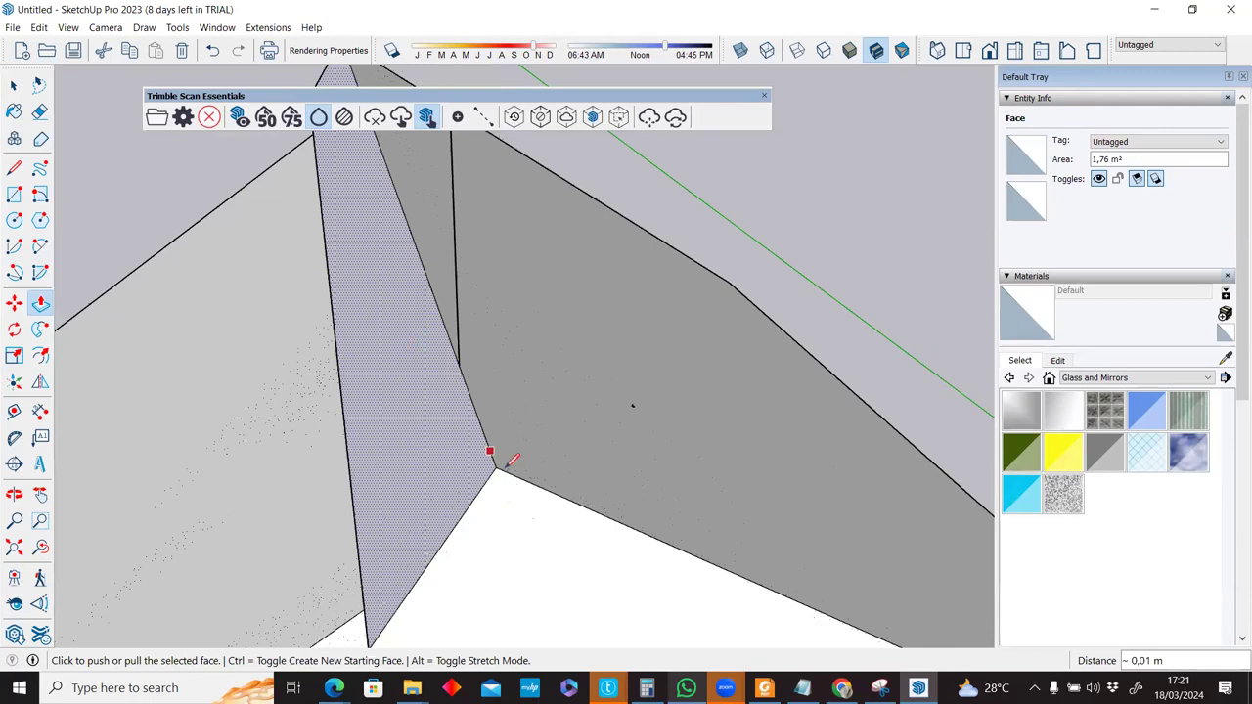
scroll(496, 456, down, 2)
Draw an edge closing the triangular sliver and push that face to the top corner to remove it.
key(l)
click(504, 585)
key(space)
click(488, 552)
key(p)
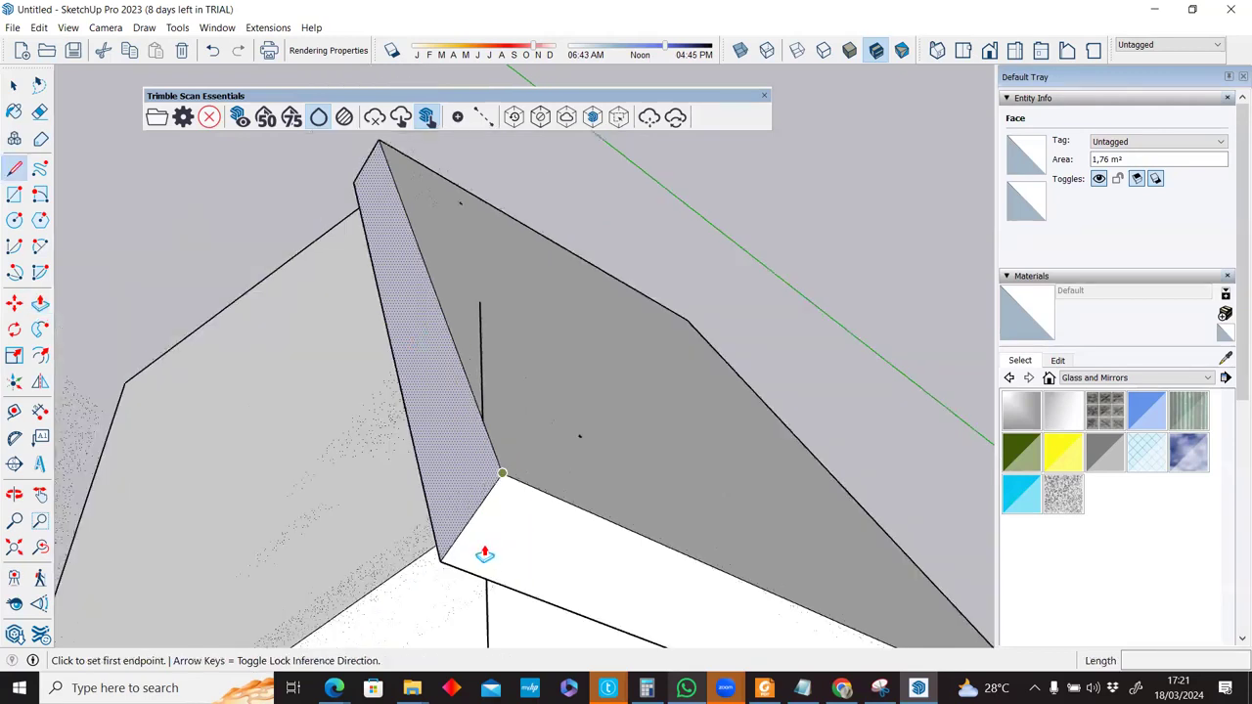
click(399, 227)
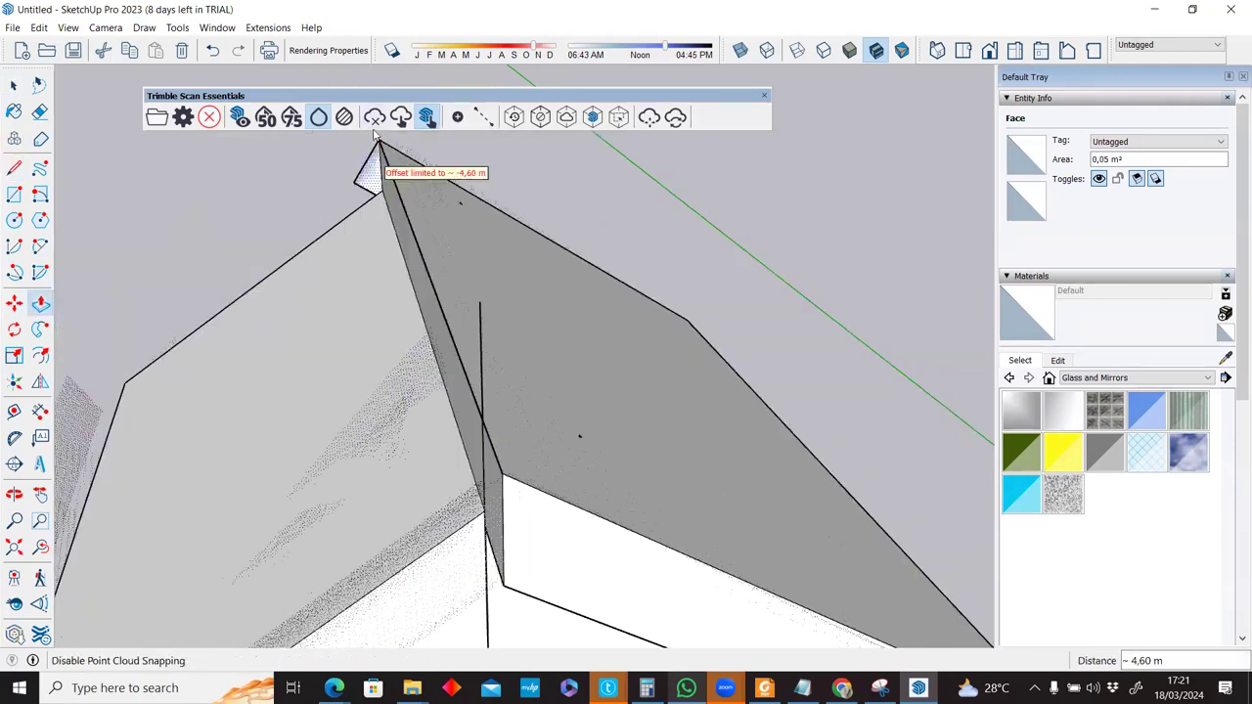
click(373, 160)
scroll(427, 229, down, 3)
Erase the leftover vertical edge and select the roof slab.
key(e)
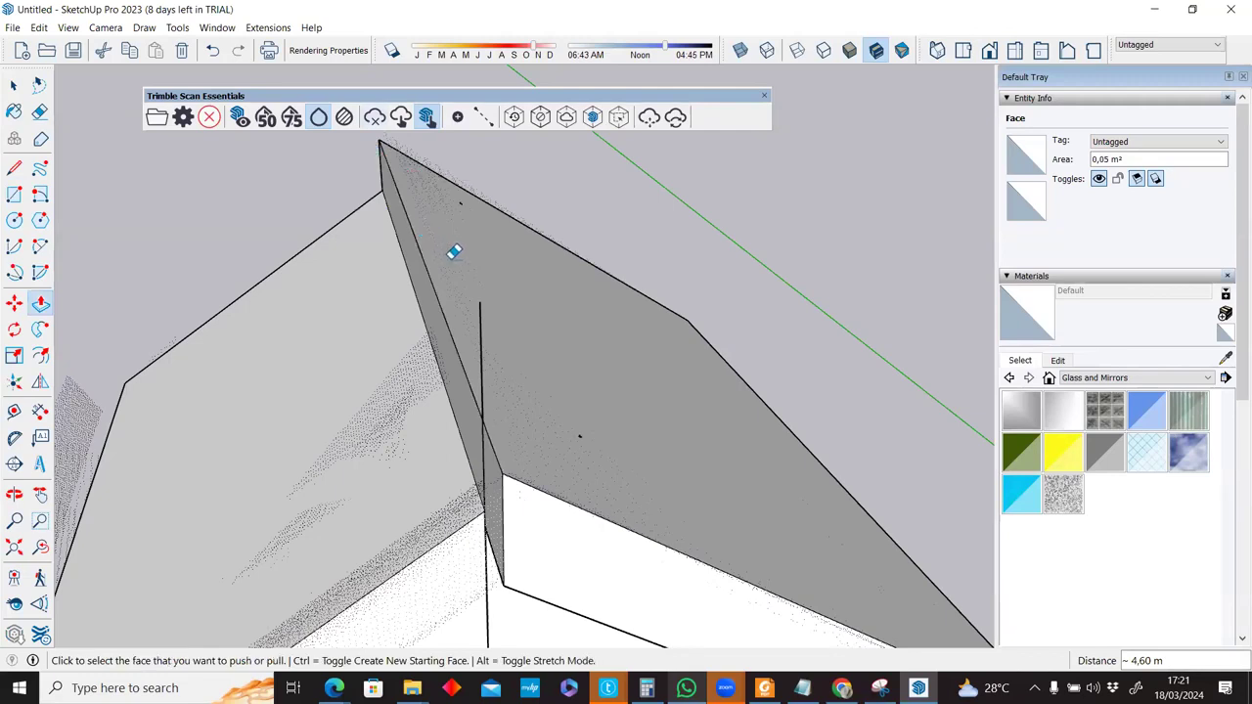
click(457, 420)
key(space)
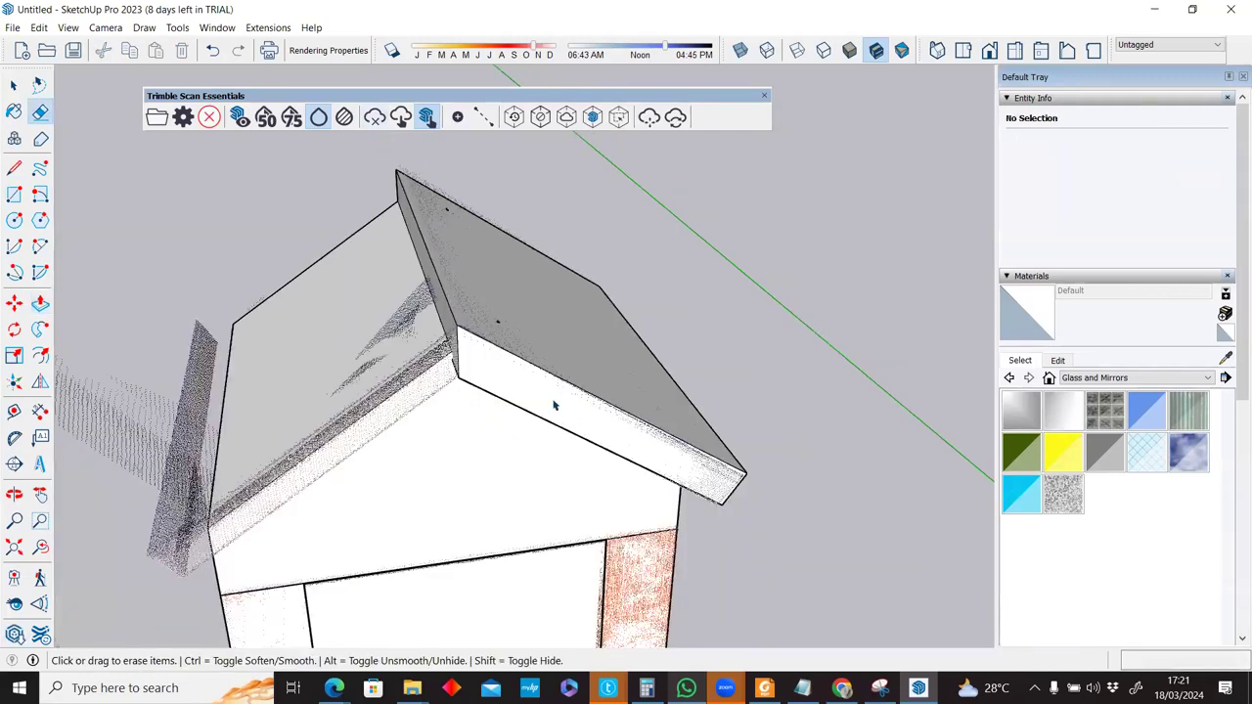
click(554, 405)
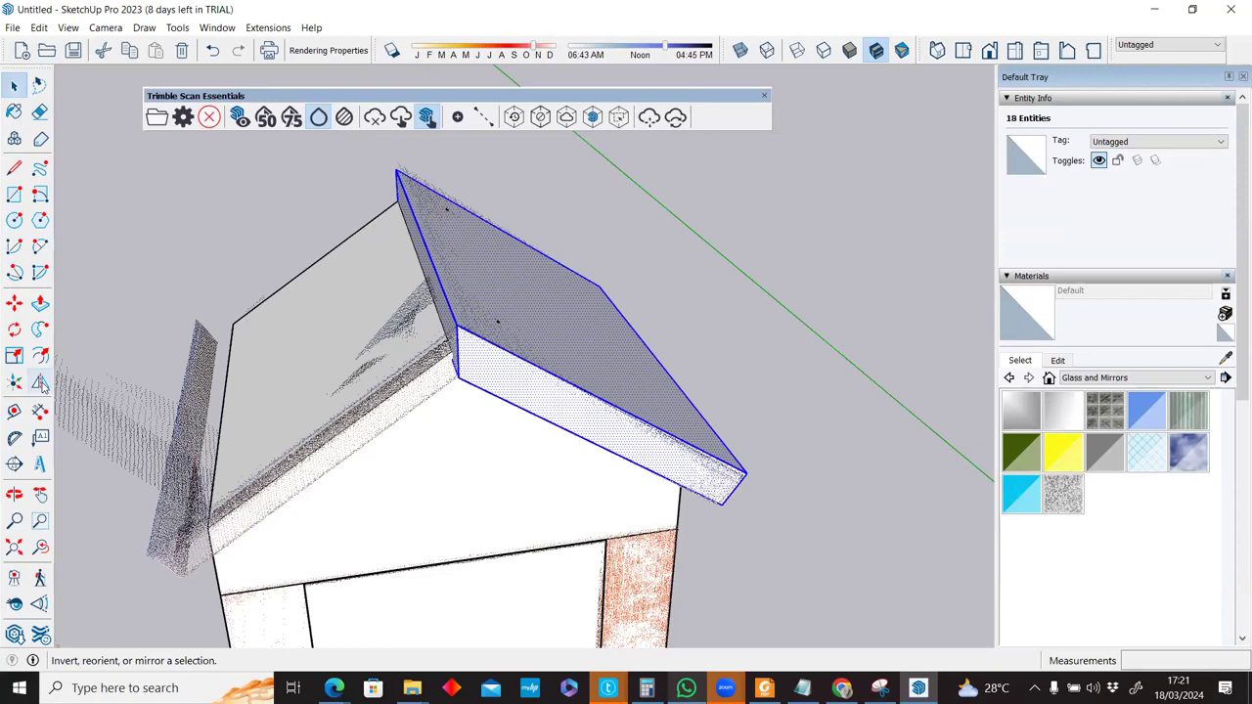
Flip-copy the selected roof slab across the gable's red plane onto the opposite slope.
key(shift+f)
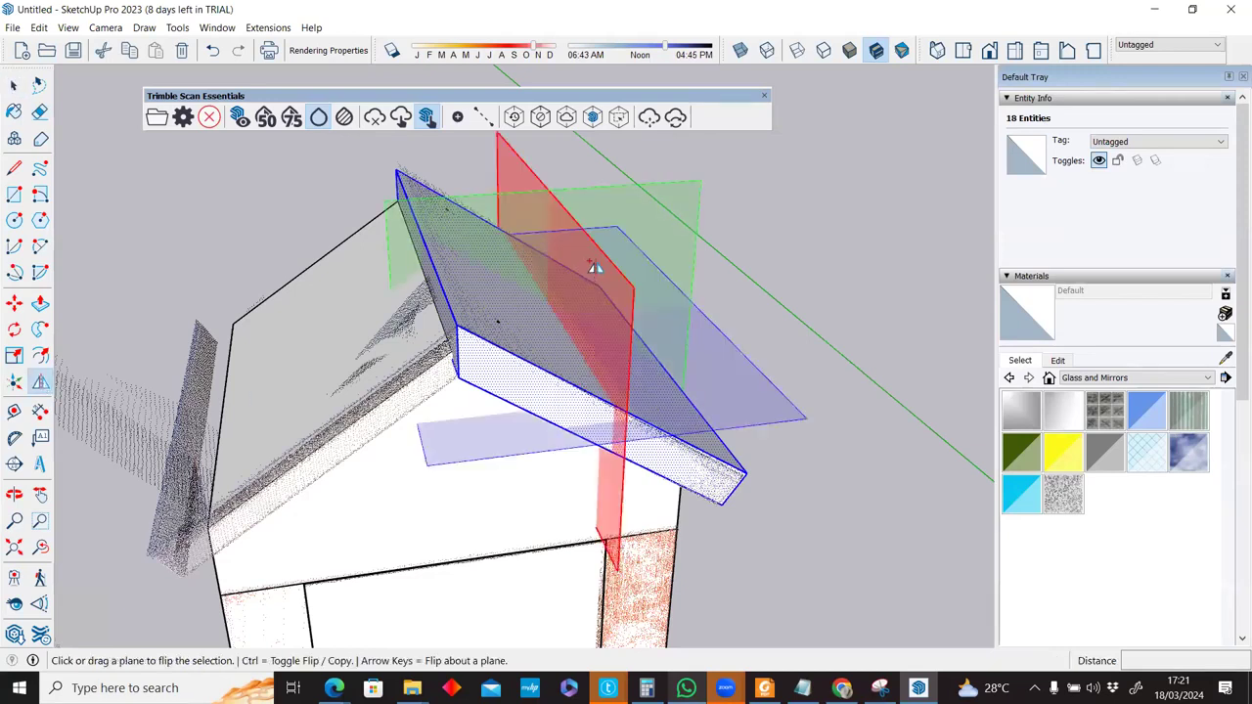
key(ctrl)
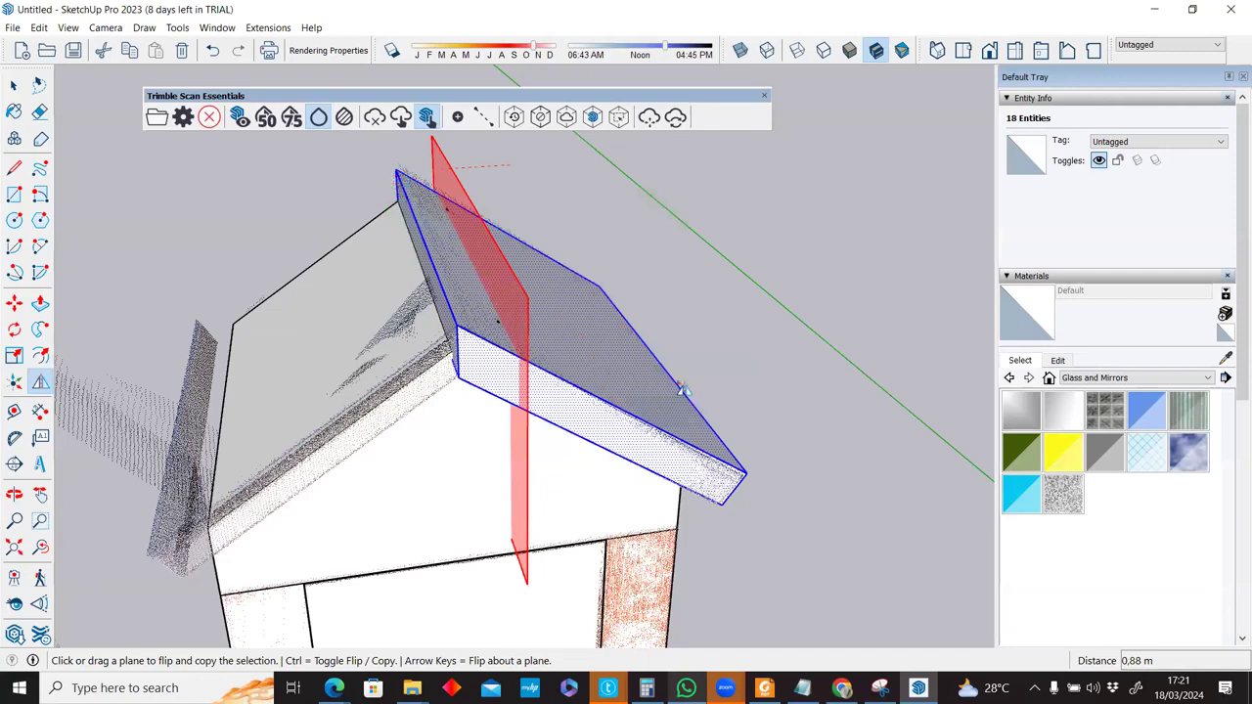
click(482, 360)
middle_drag(482, 360, 462, 359)
key(space)
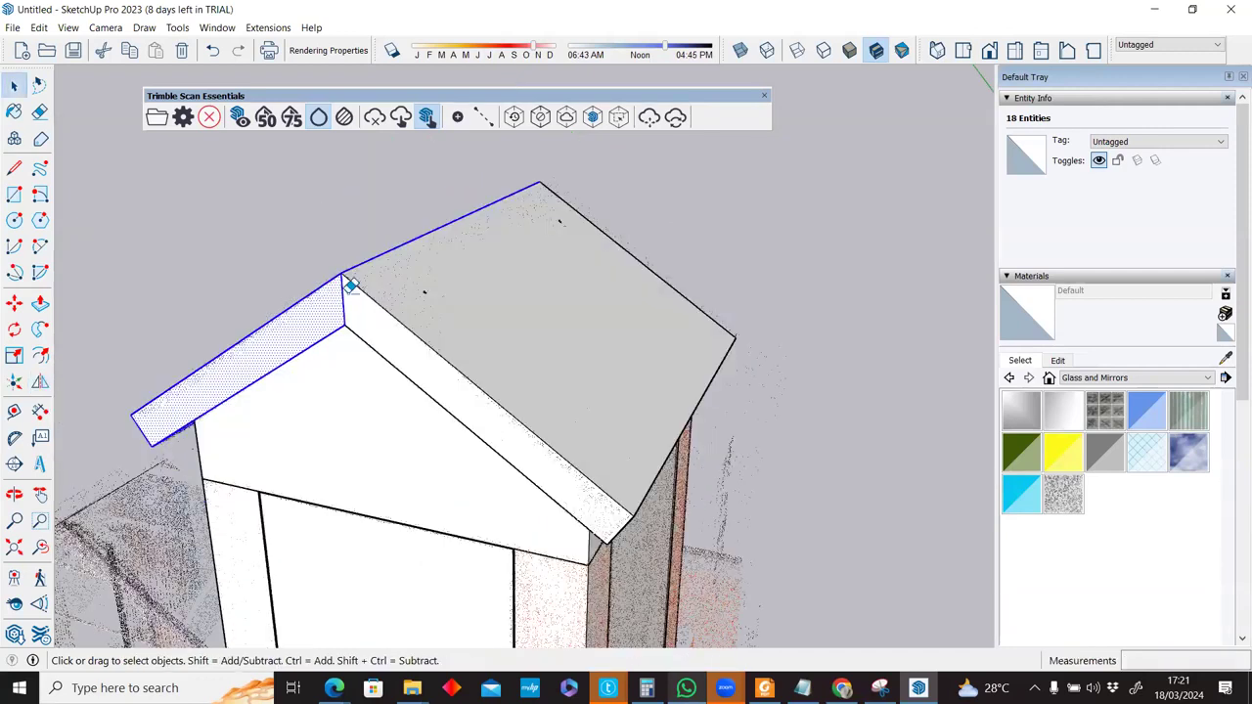
scroll(350, 296, up, 3)
key(e)
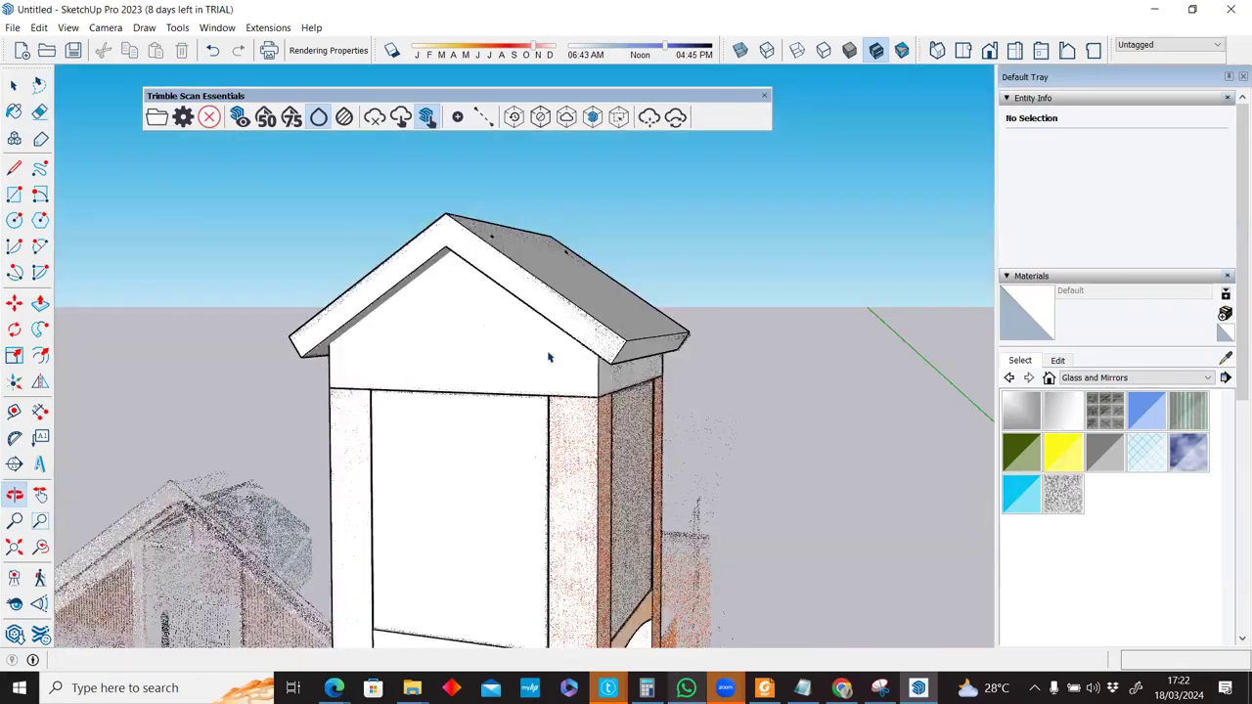
key(space)
scroll(549, 358, down, 3)
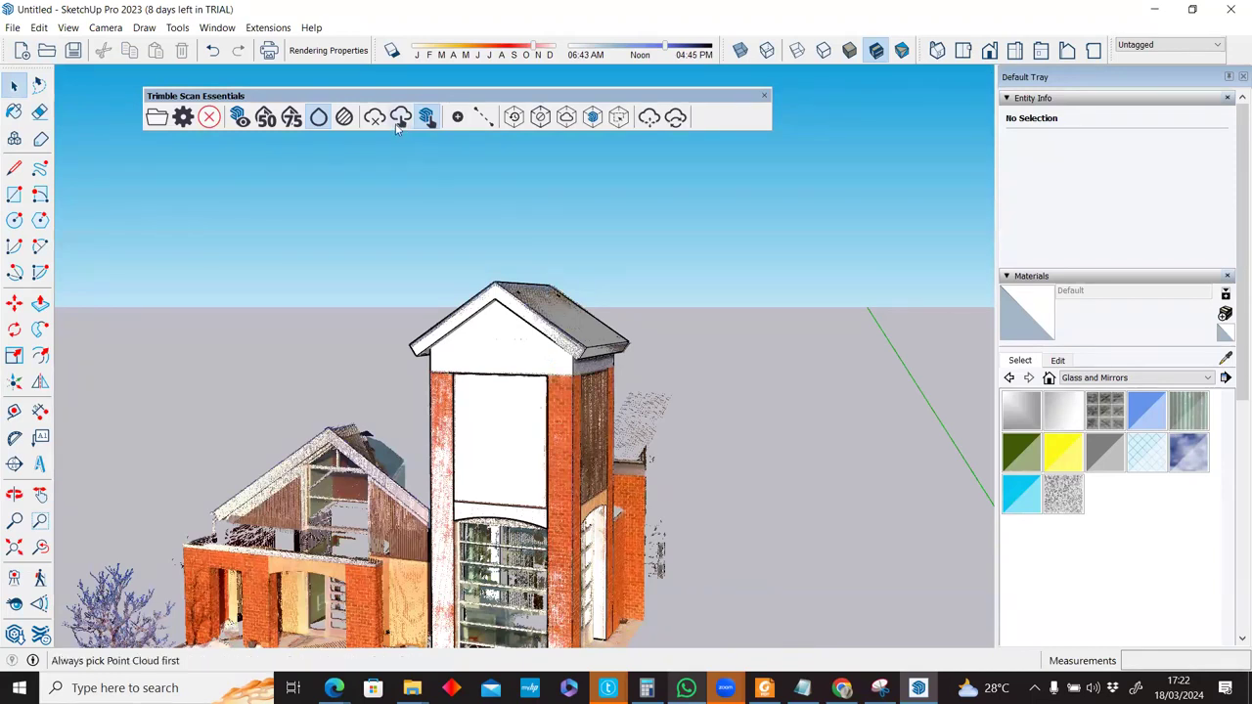
Switch to SketchUp geometry picking and group the roof pieces into one object.
click(422, 126)
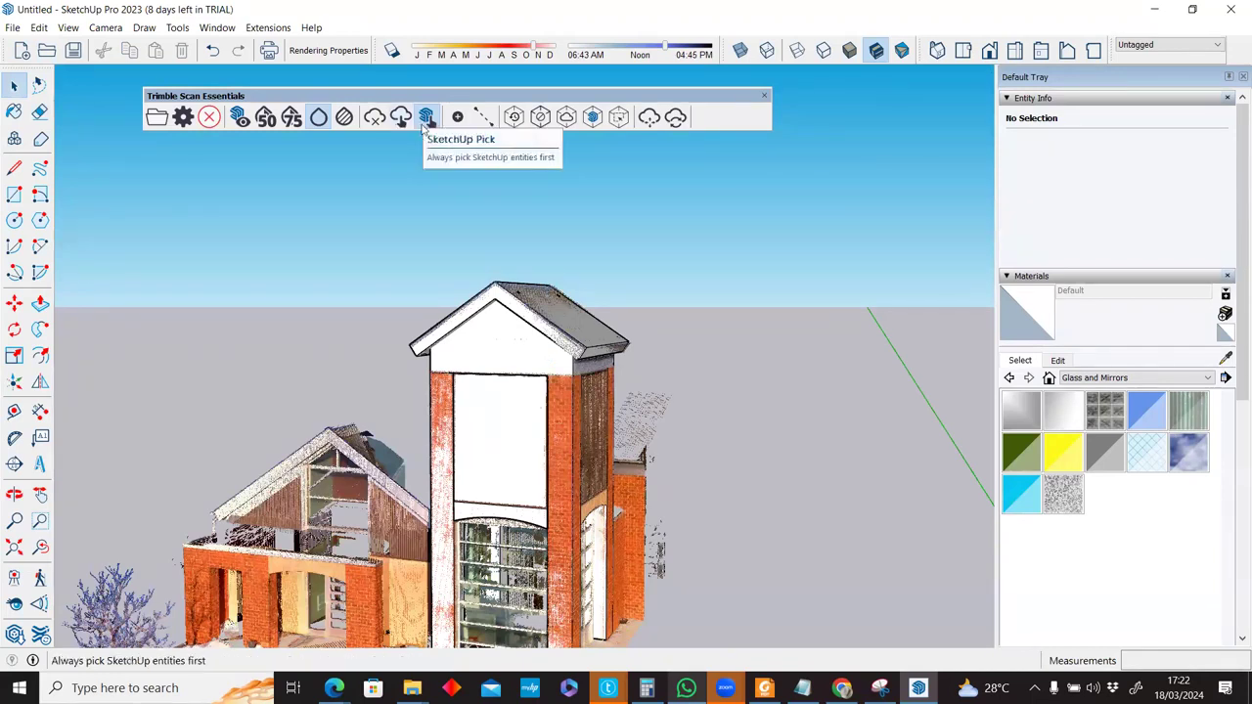
right_click(478, 312)
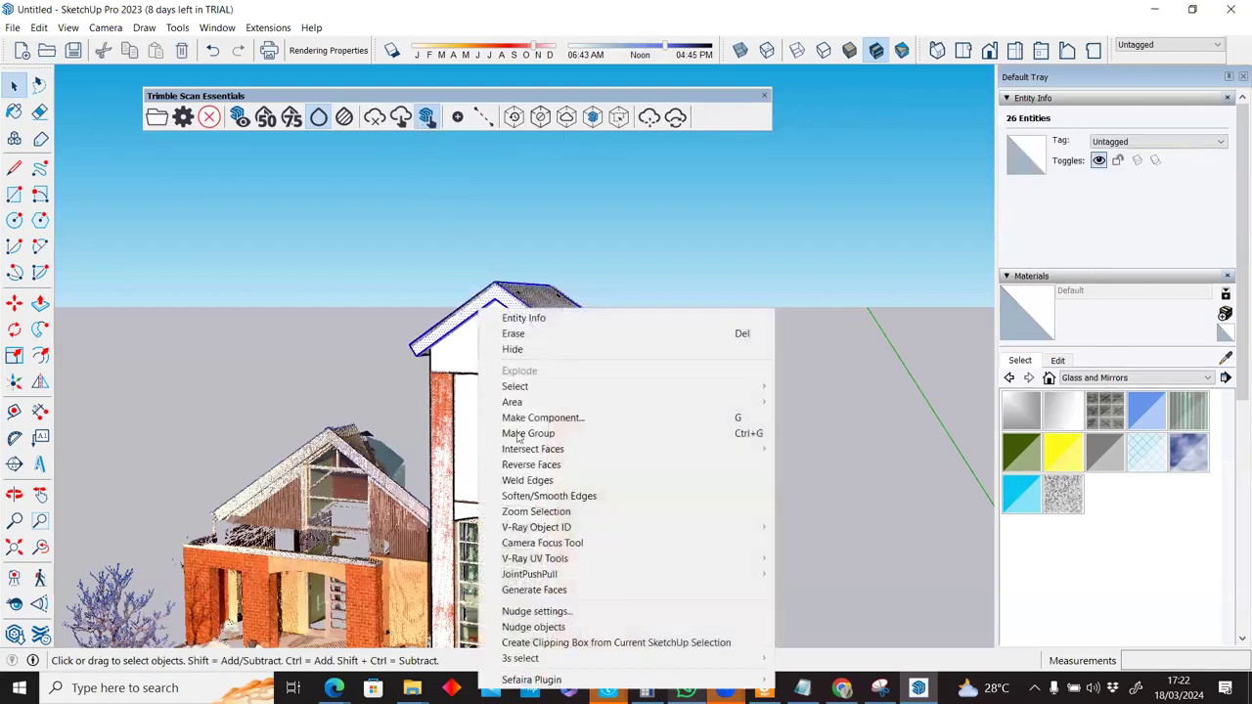
click(531, 435)
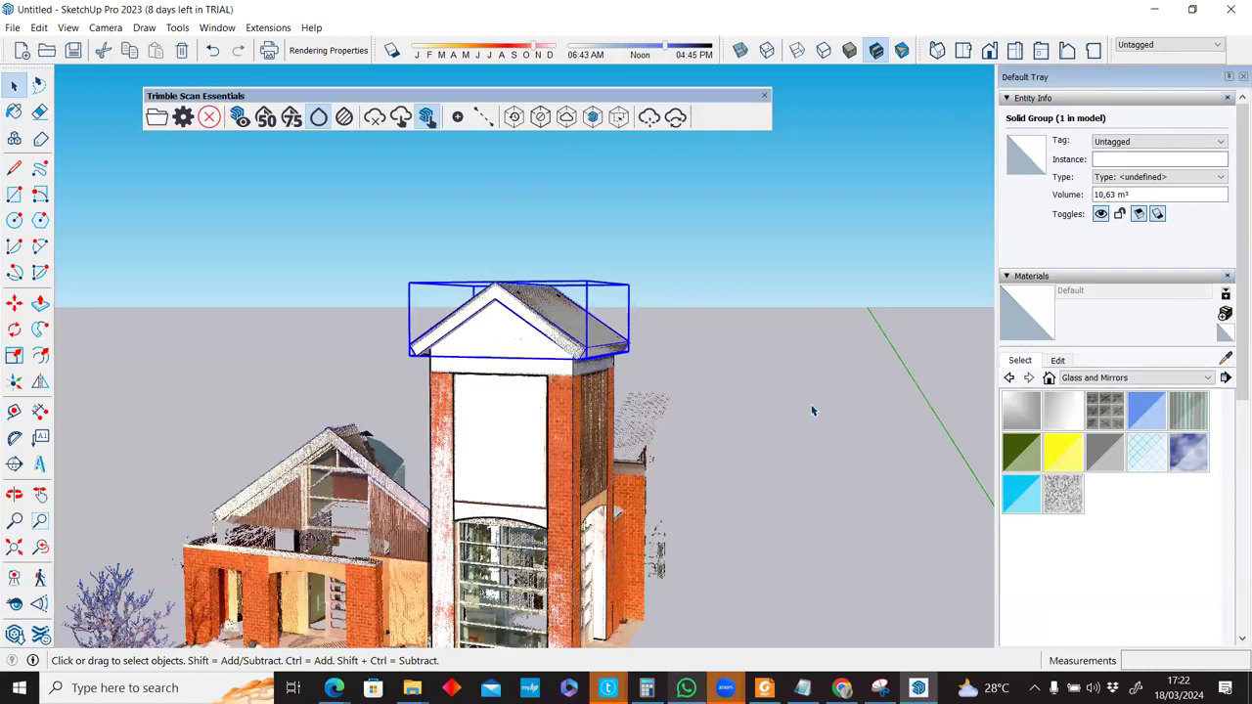
Deselect the roof group and zoom out to show the whole point-cloud site.
scroll(558, 313, up, 3)
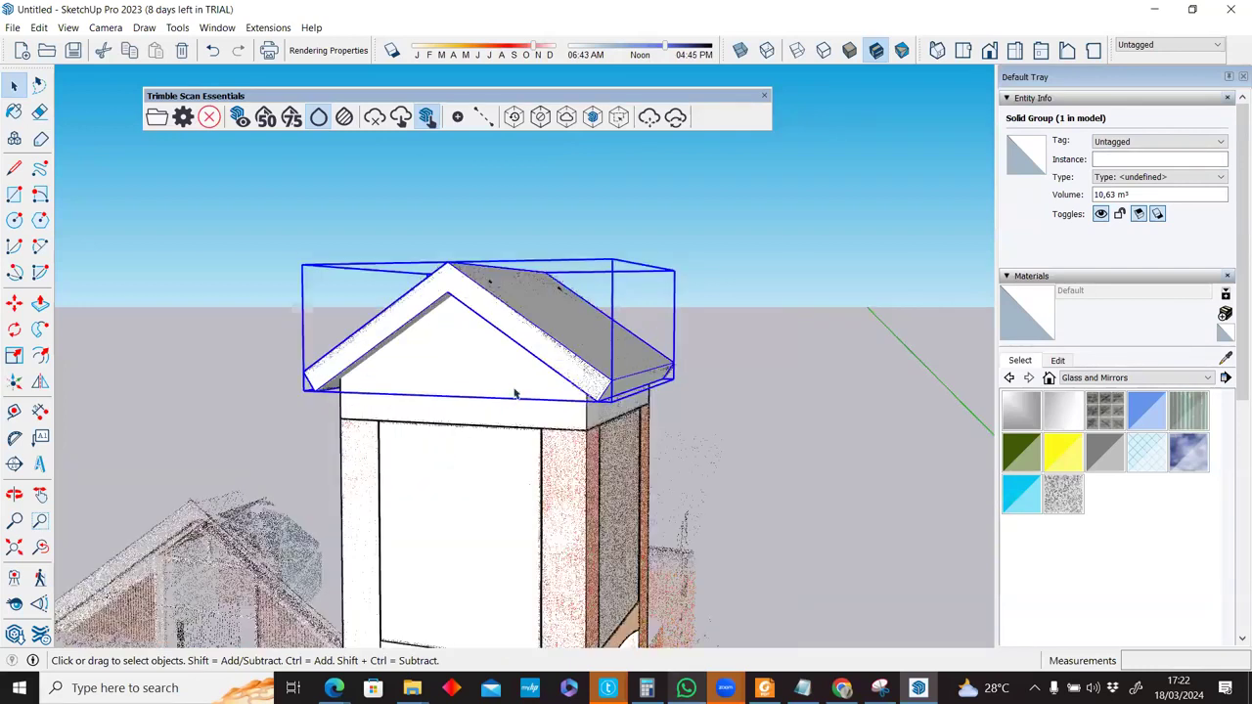
middle_drag(550, 308, 702, 321)
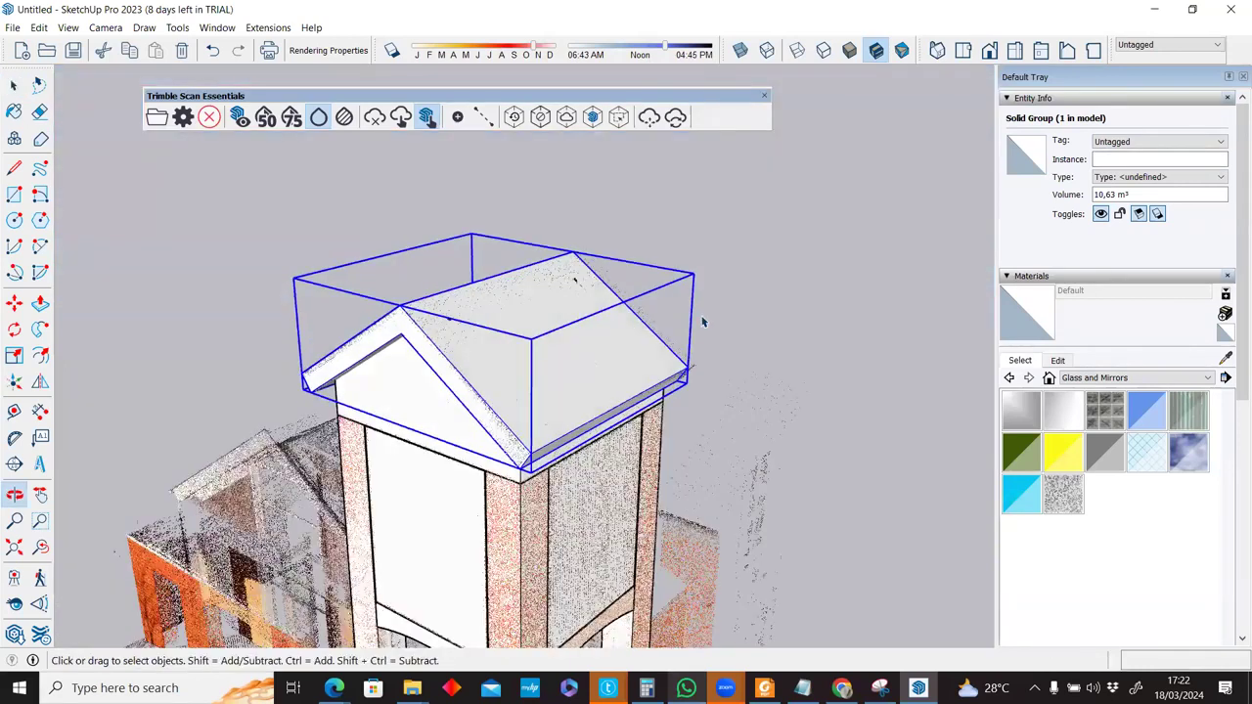
scroll(702, 321, down, 4)
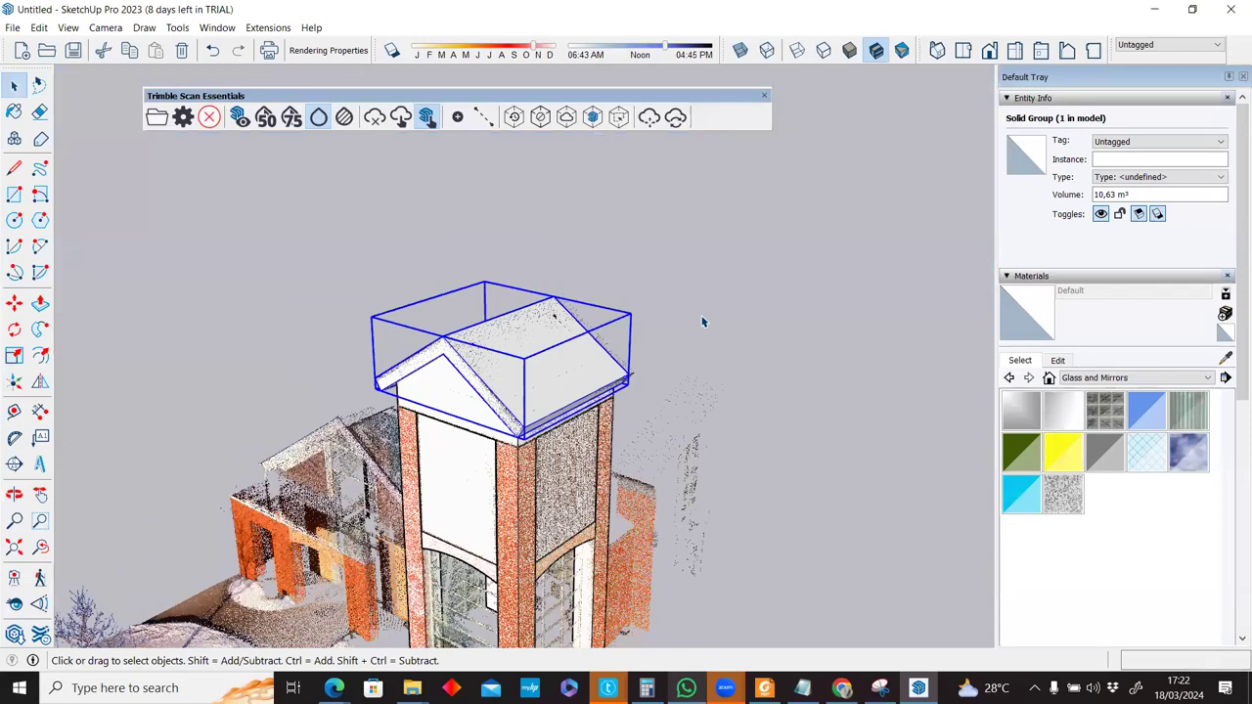
scroll(701, 320, down, 5)
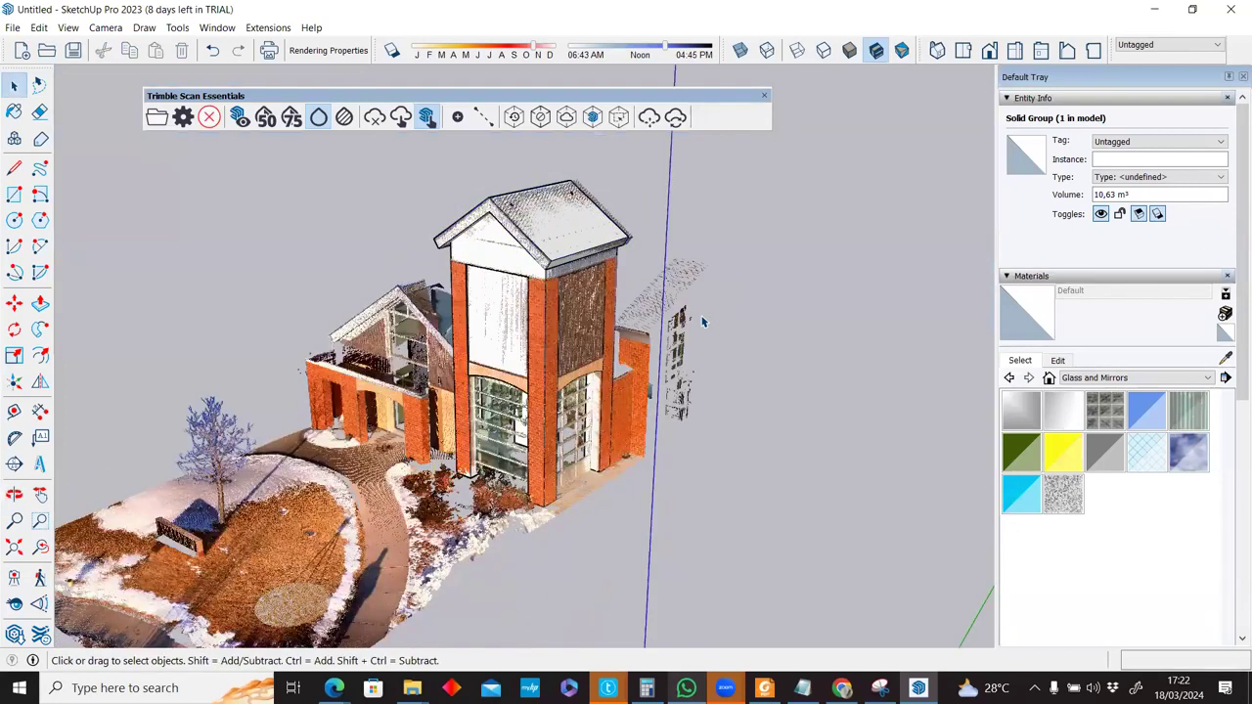
click(701, 321)
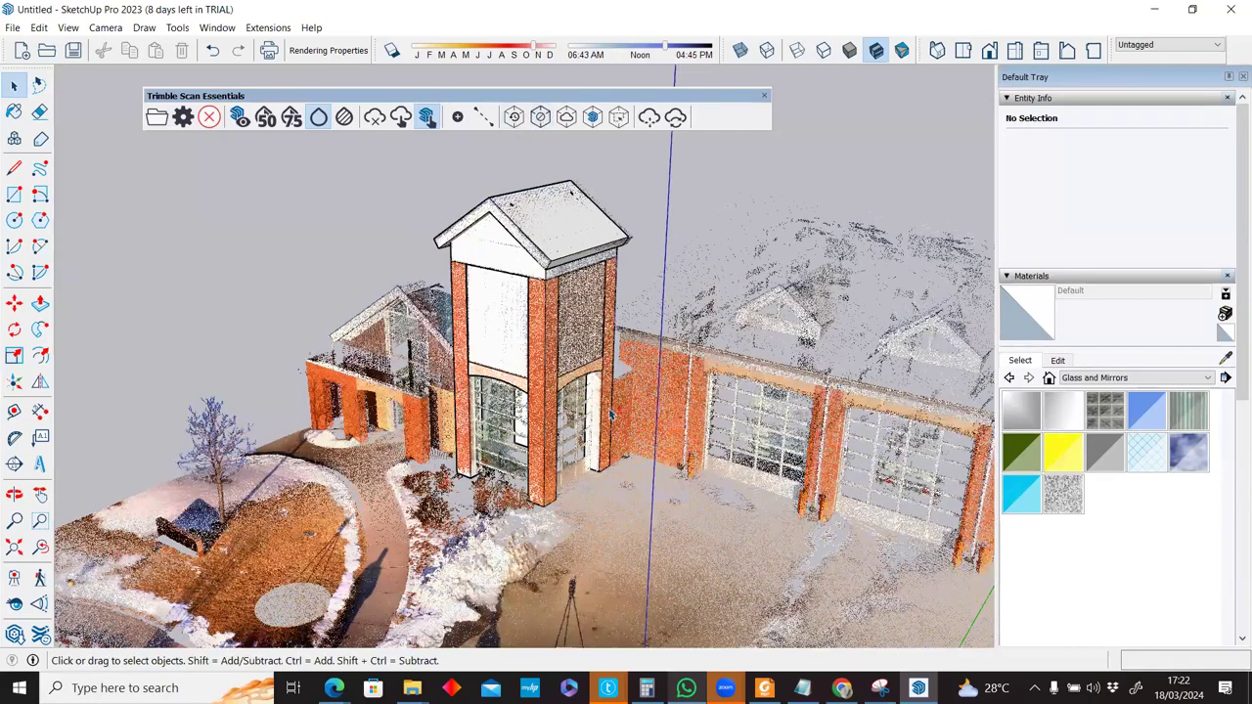
scroll(557, 325, down, 2)
shift+middle_drag(560, 313, 546, 307)
scroll(548, 314, down, 5)
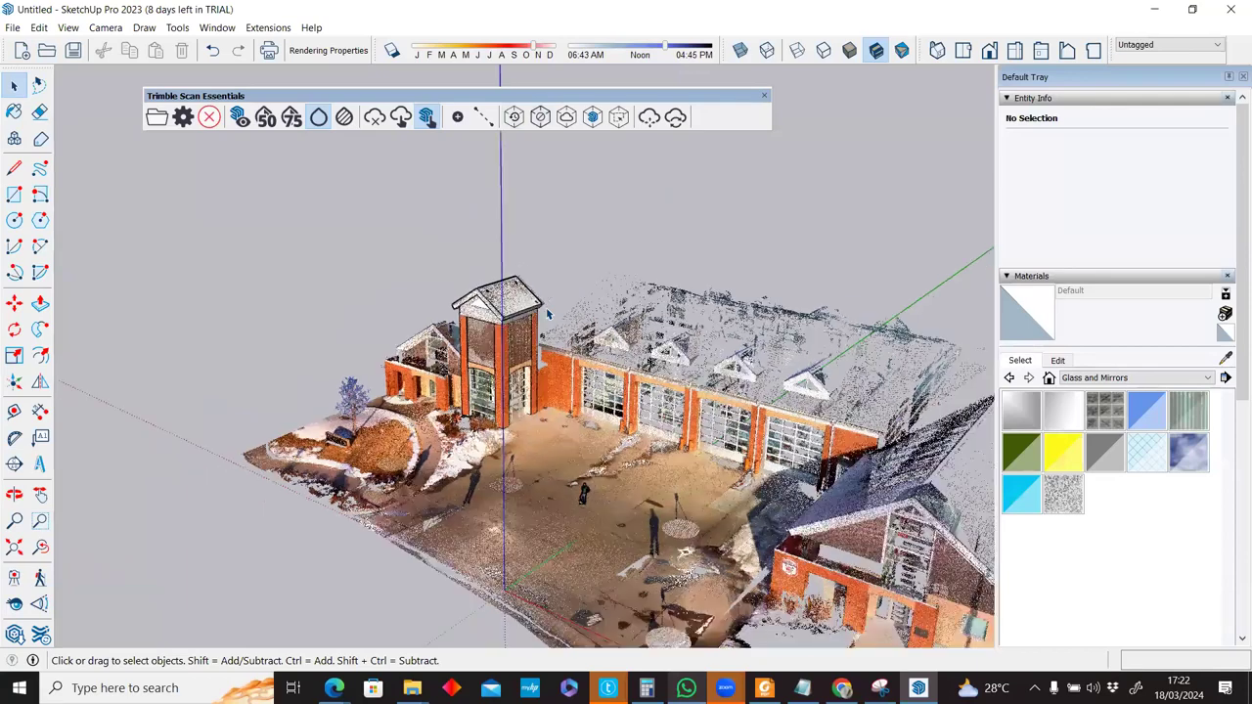
In the Point Cloud Manager, create a clipping box from the cloud selection, then clear it.
click(183, 118)
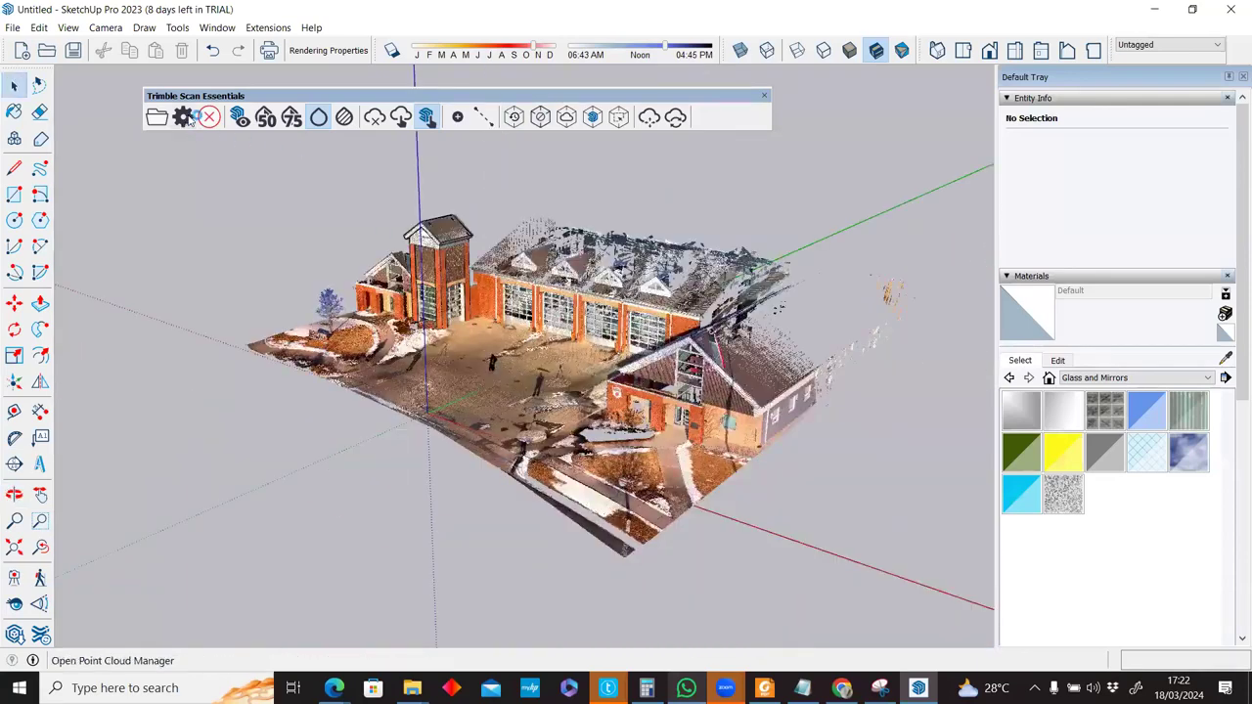
scroll(645, 406, down, 5)
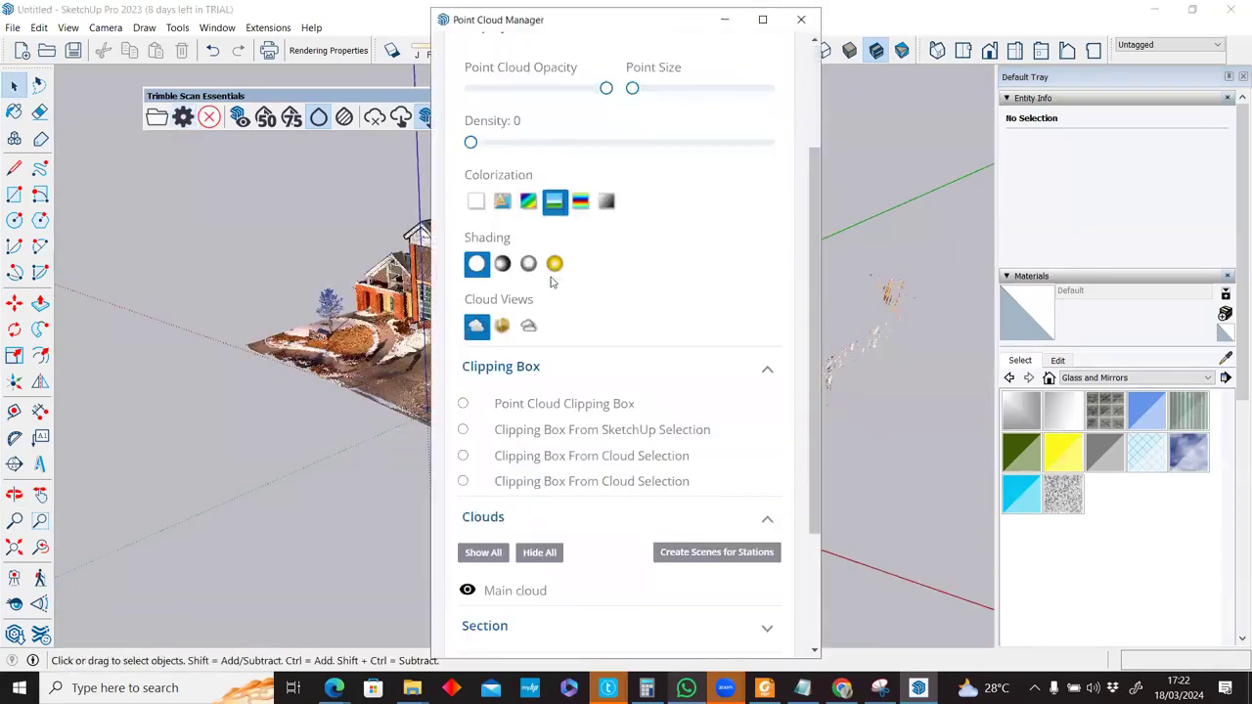
click(463, 278)
click(582, 22)
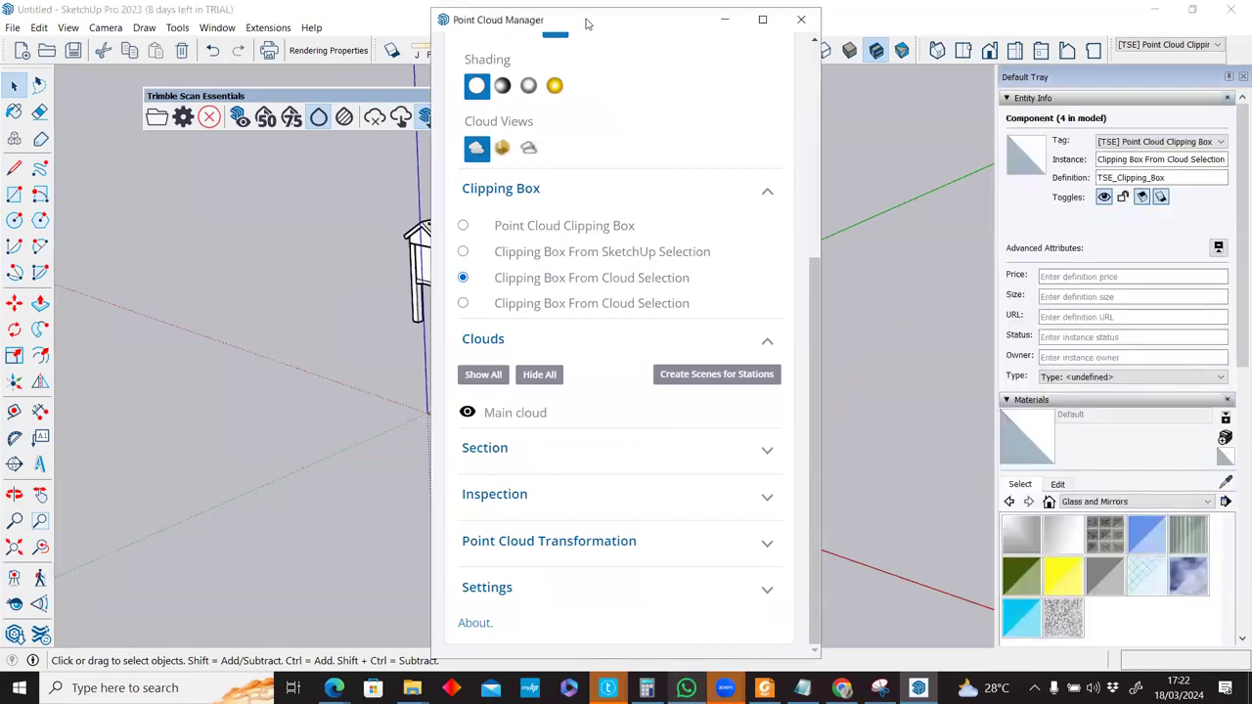
drag(583, 22, 875, 59)
click(575, 463)
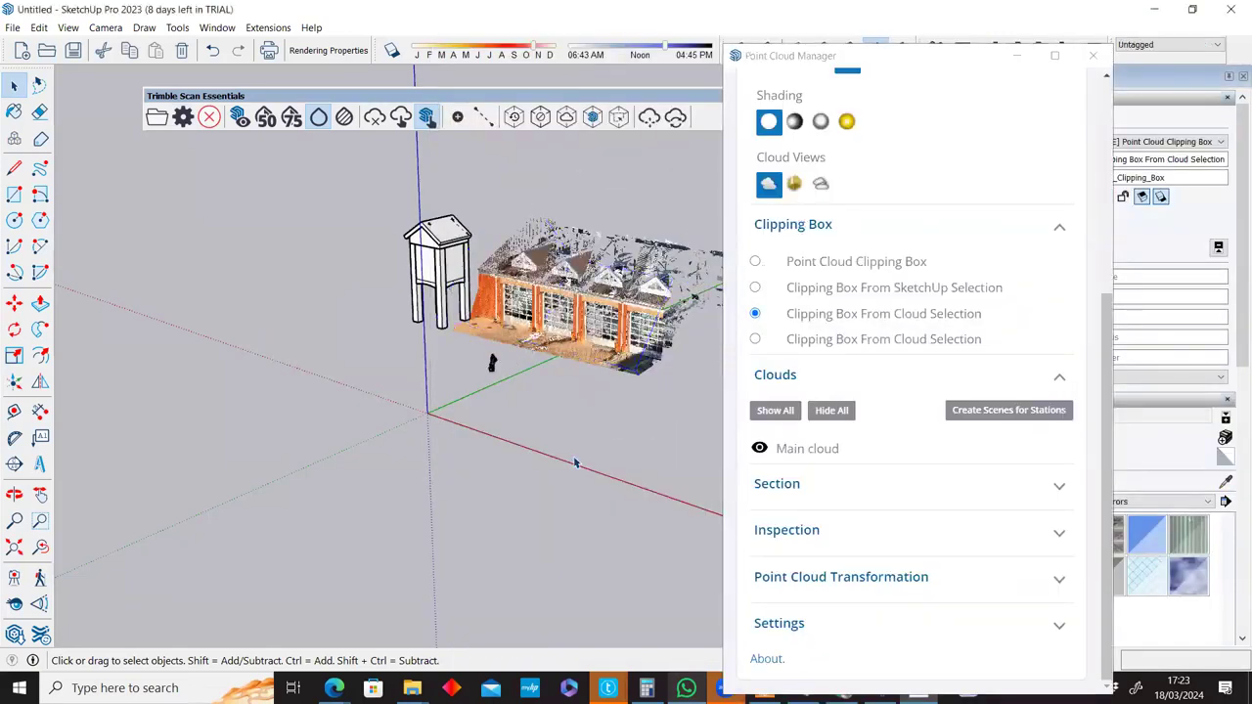
click(1092, 55)
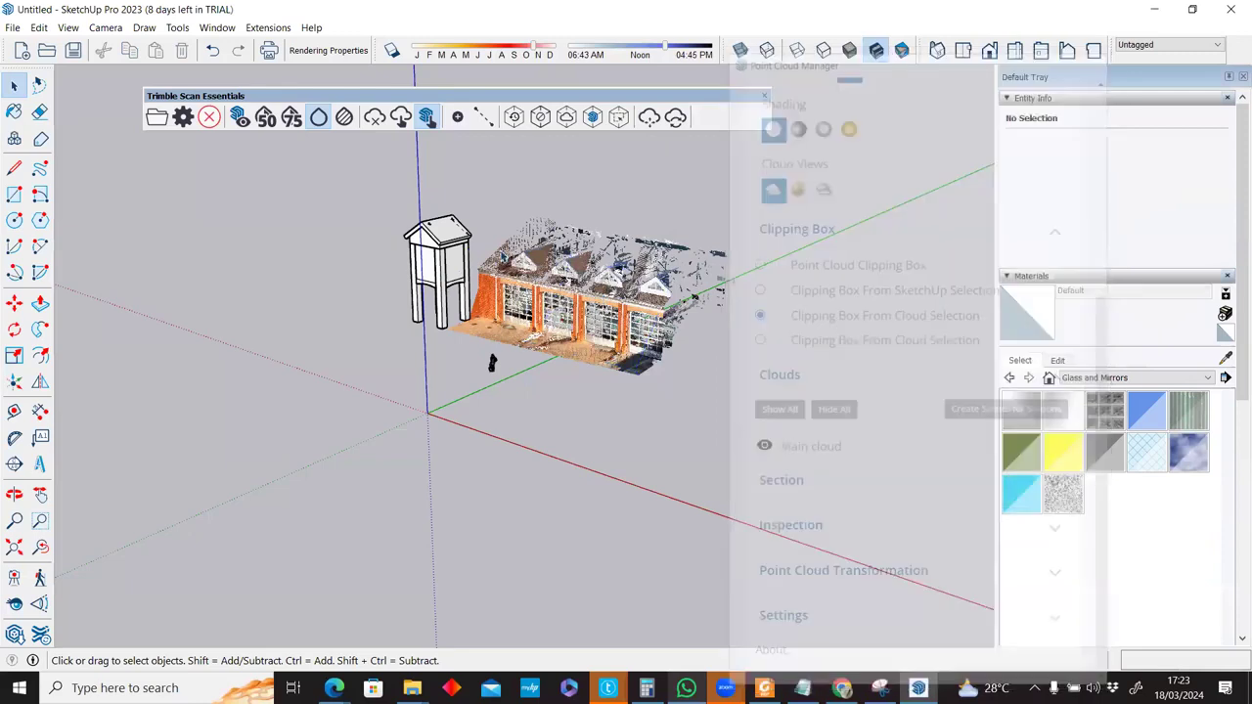
Reopen the Point Cloud Manager, switch between the two cloud views, and close it.
scroll(519, 205, up, 2)
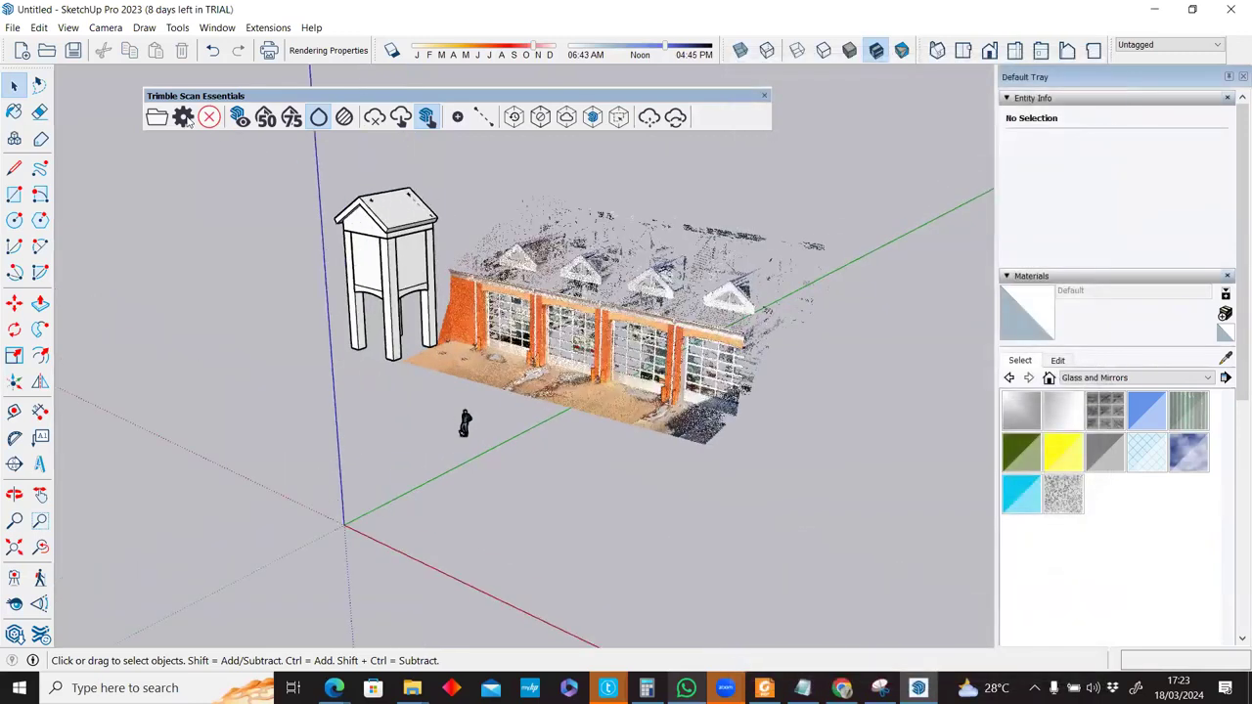
scroll(710, 279, up, 3)
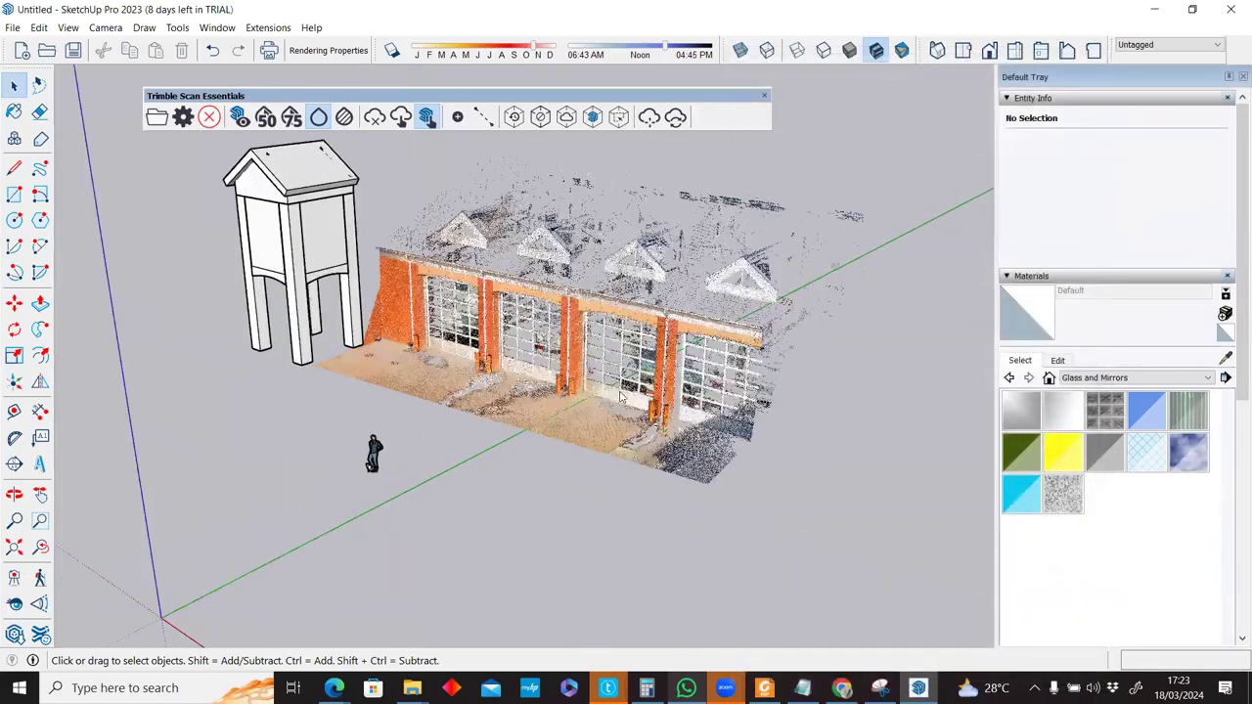
click(183, 116)
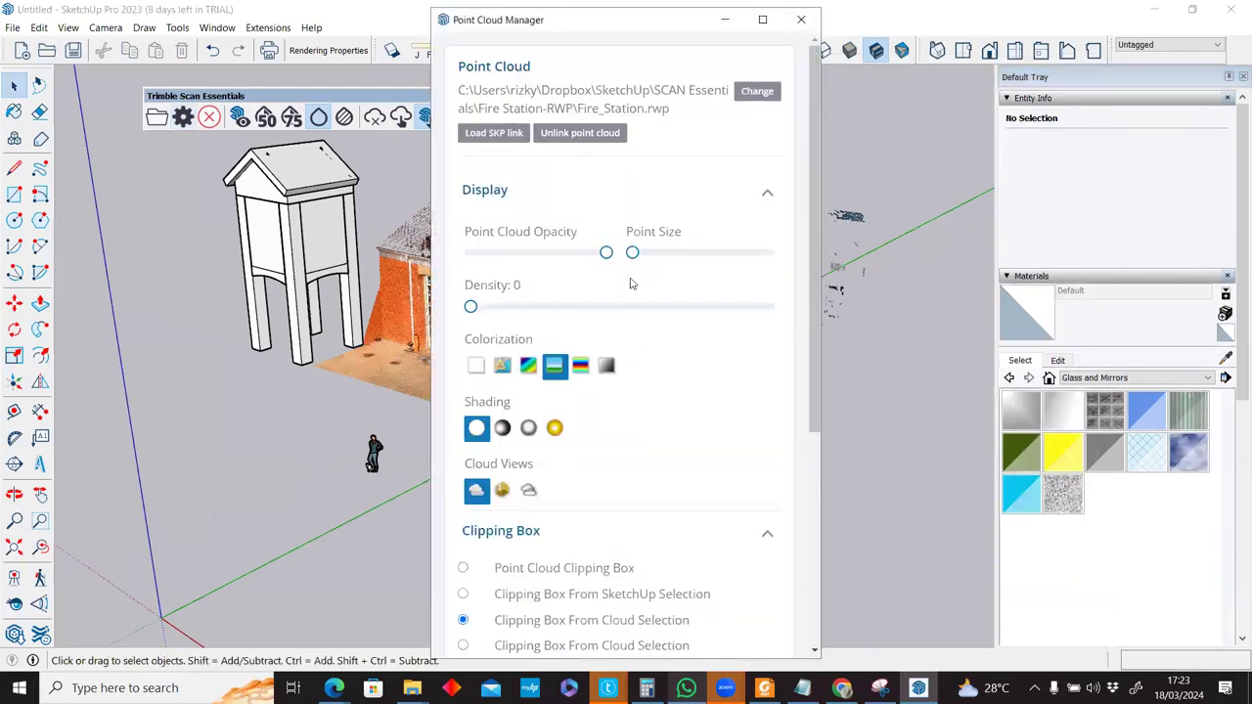
scroll(631, 275, down, 3)
right_click(607, 289)
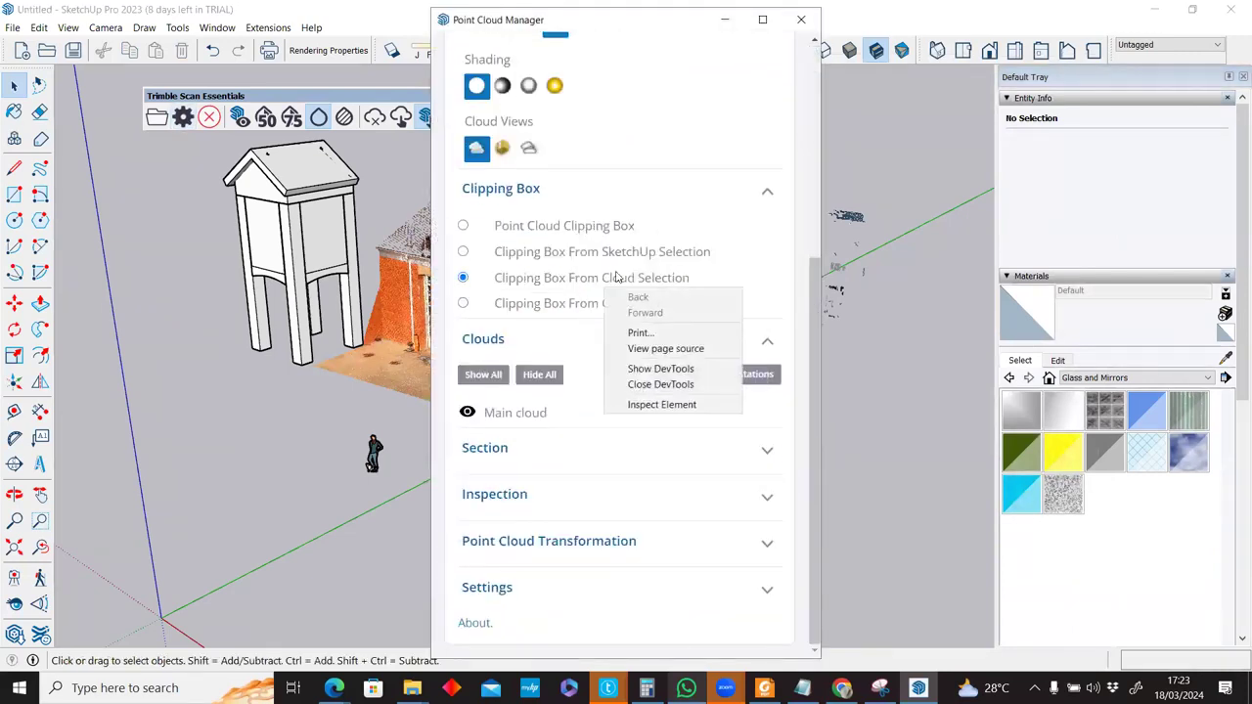
click(505, 159)
click(503, 152)
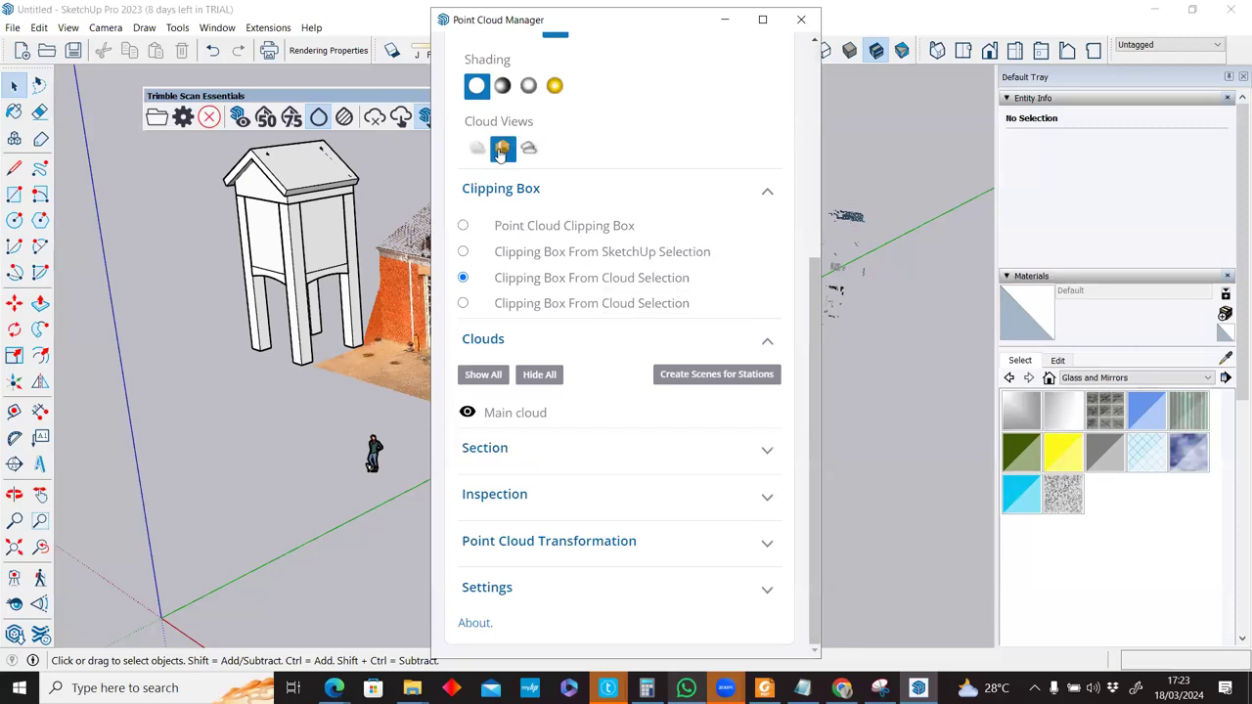
click(482, 153)
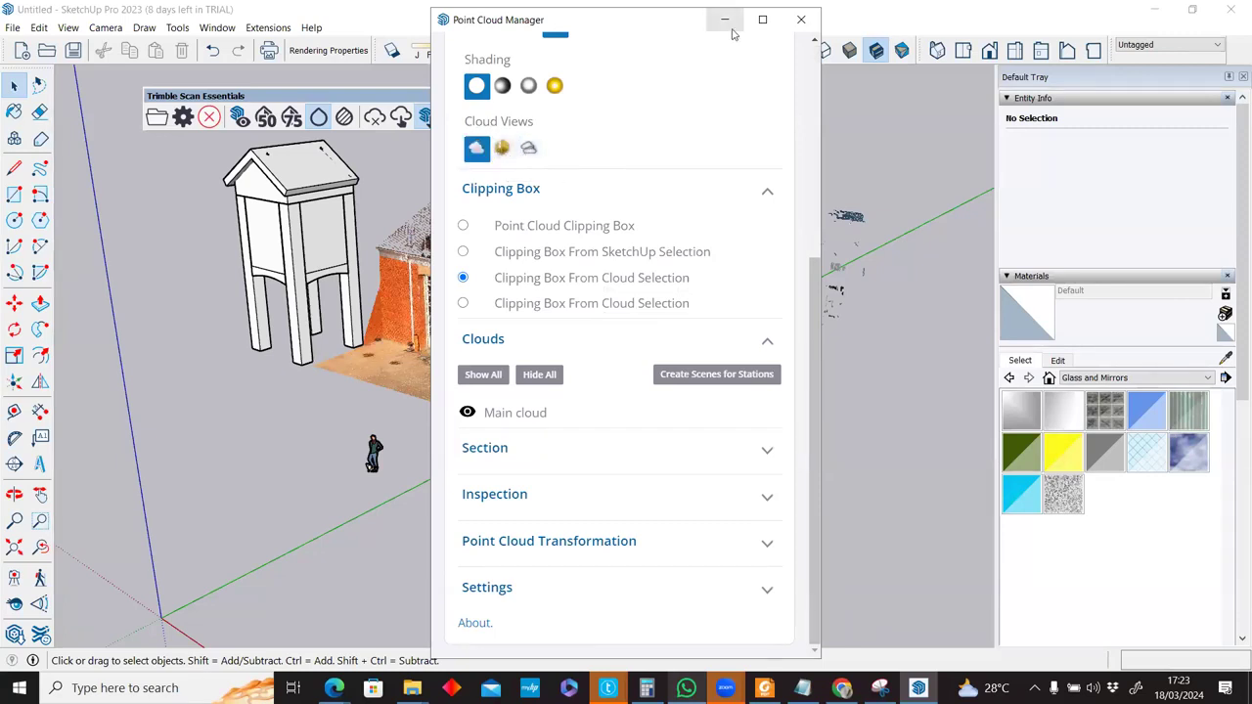
click(794, 30)
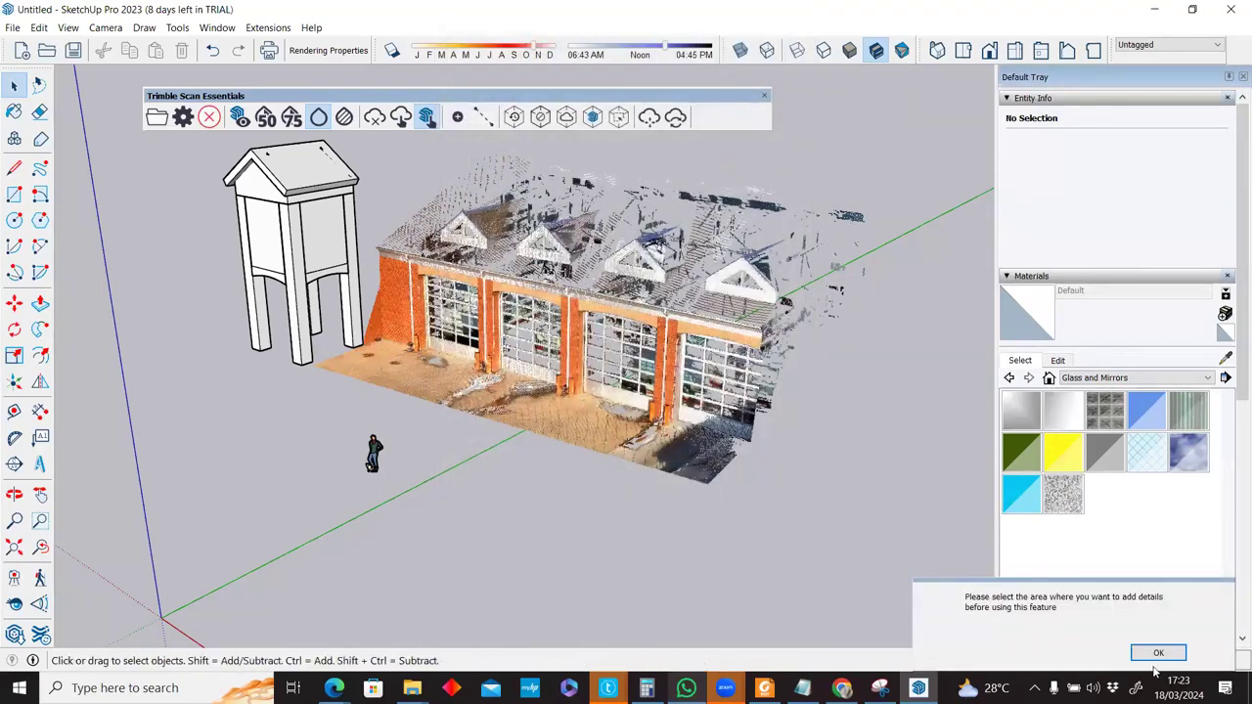
click(763, 96)
right_click(359, 57)
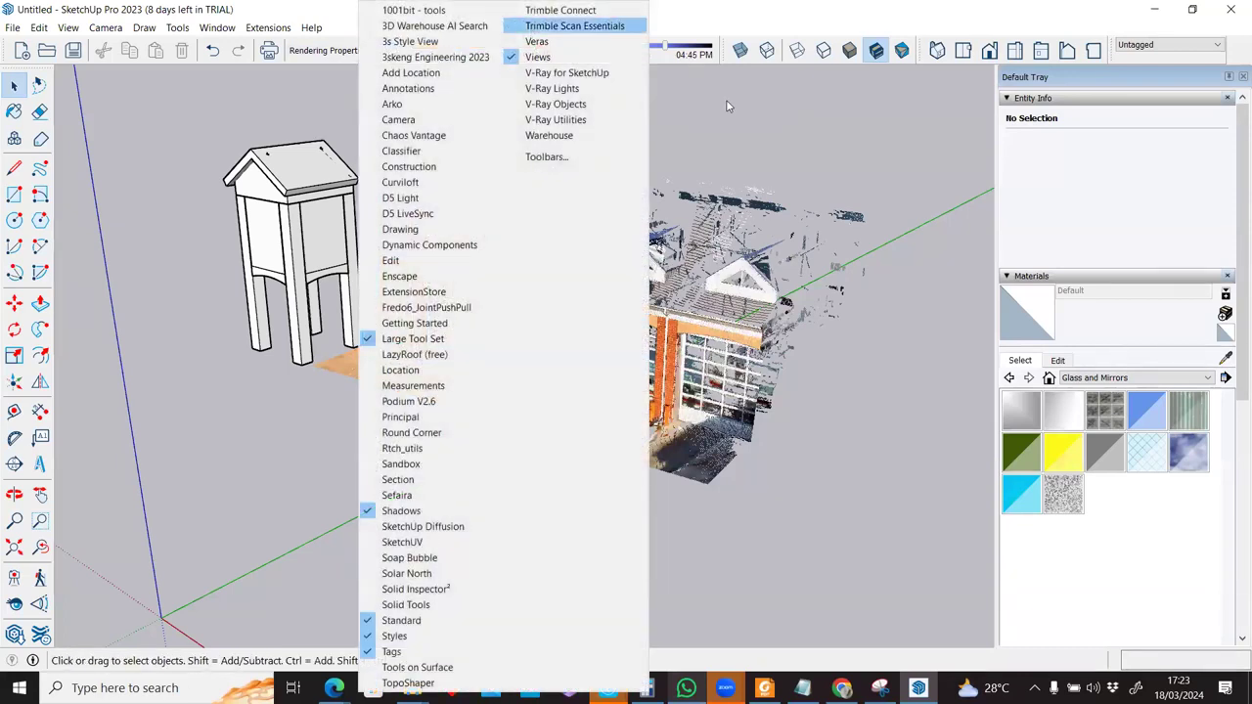
click(557, 26)
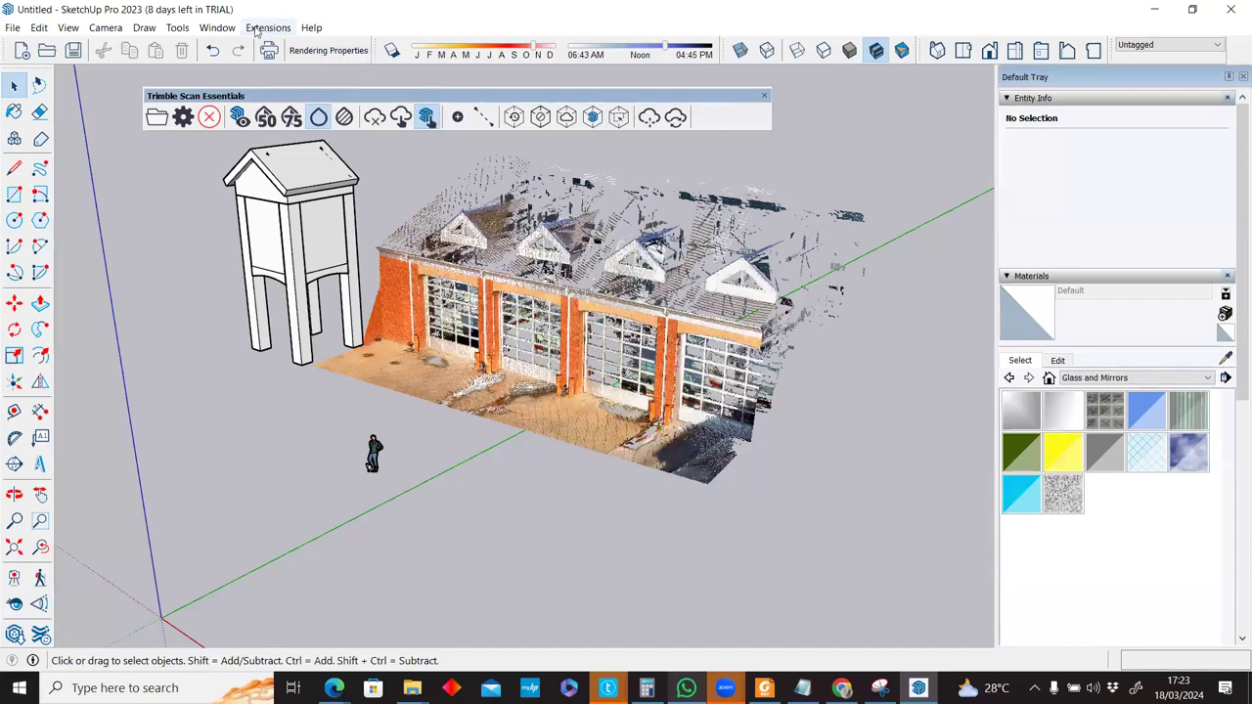
scroll(540, 256, down, 3)
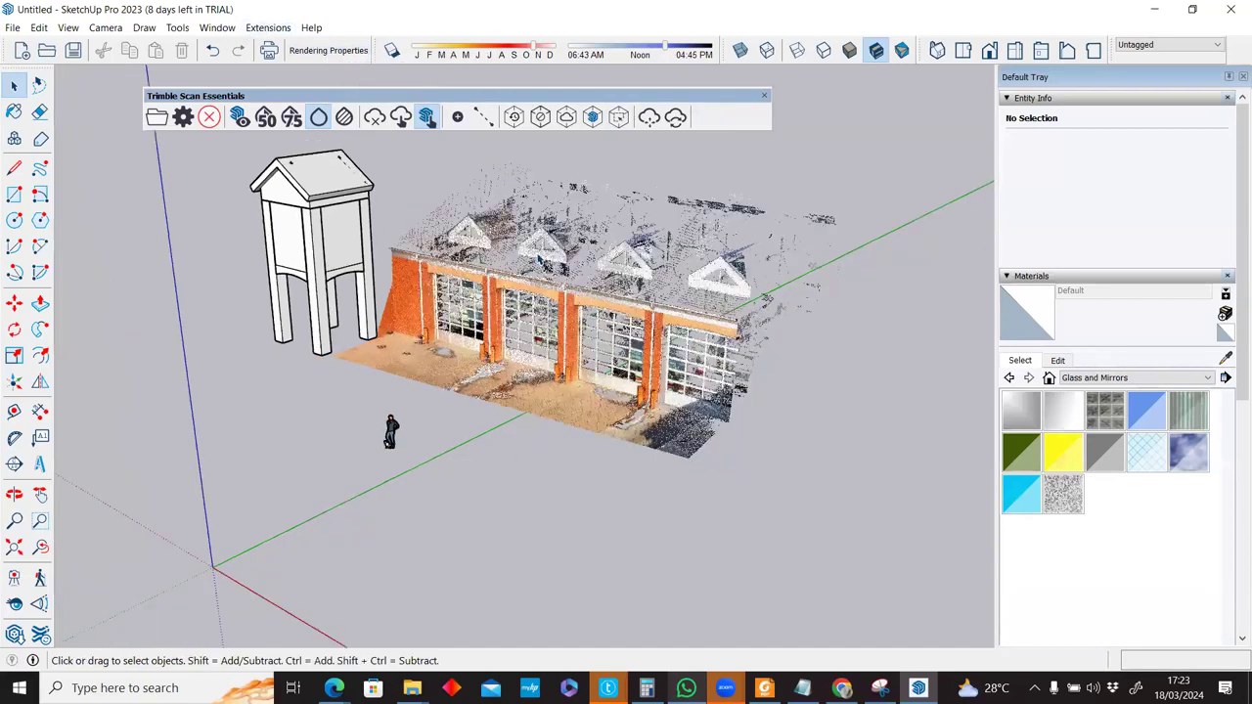
scroll(540, 257, up, 1)
scroll(540, 256, up, 1)
scroll(499, 310, up, 1)
scroll(469, 332, up, 1)
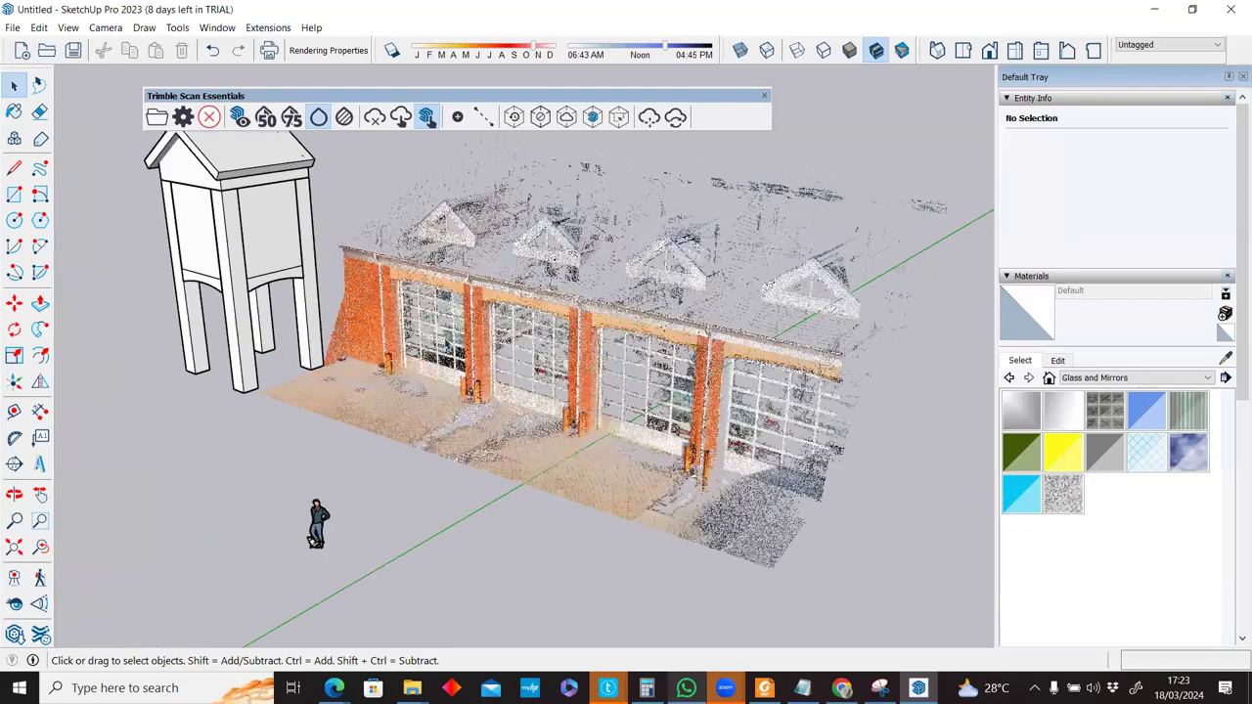
scroll(446, 344, up, 1)
scroll(447, 343, down, 2)
middle_drag(447, 343, 476, 308)
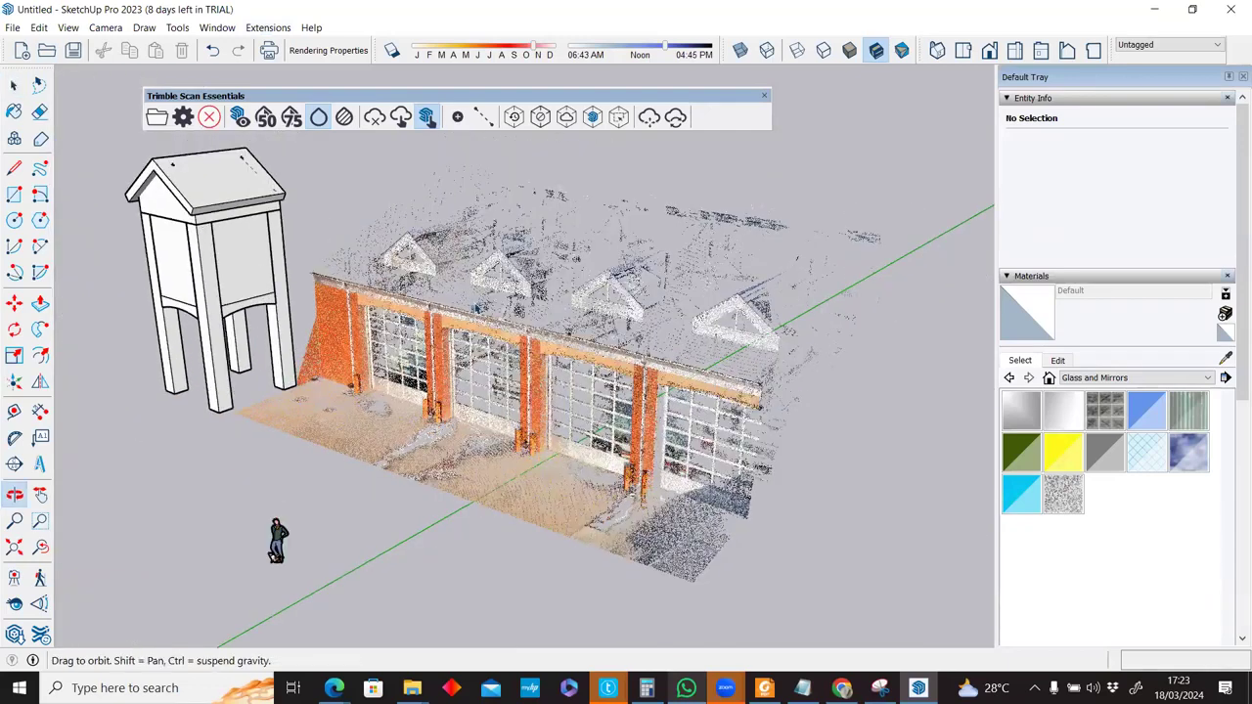
scroll(479, 306, up, 2)
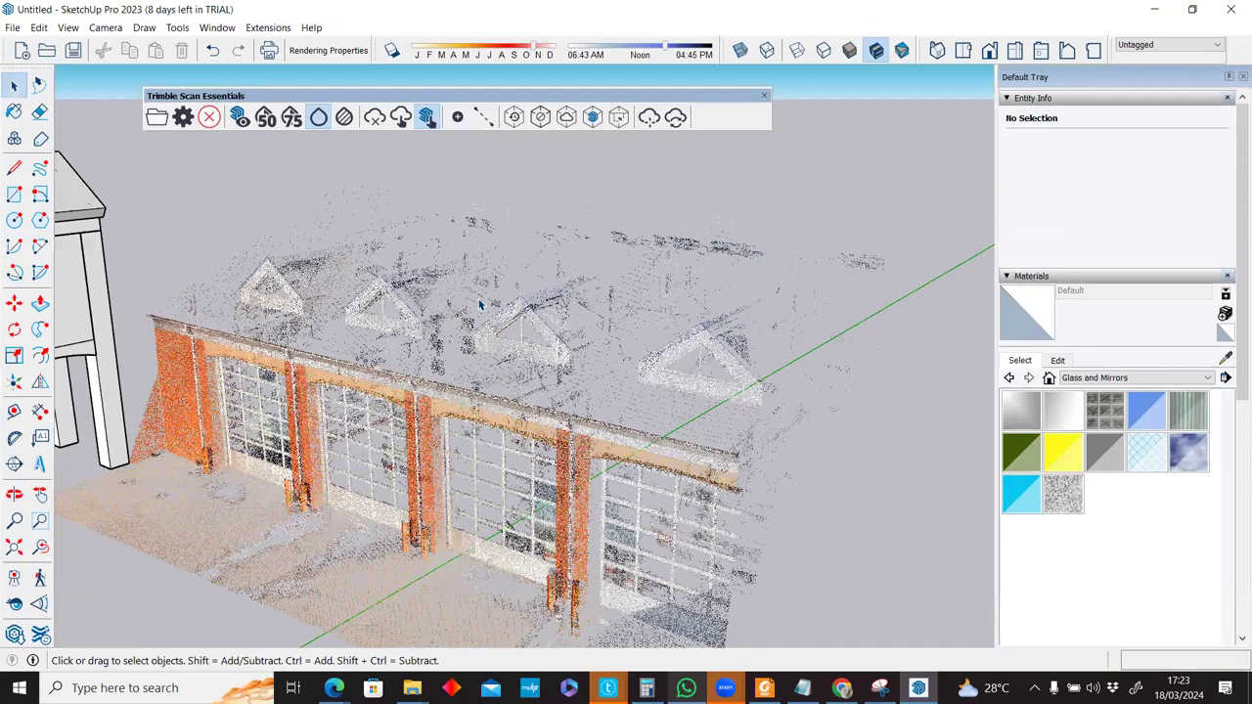
scroll(479, 307, up, 1)
scroll(479, 307, down, 1)
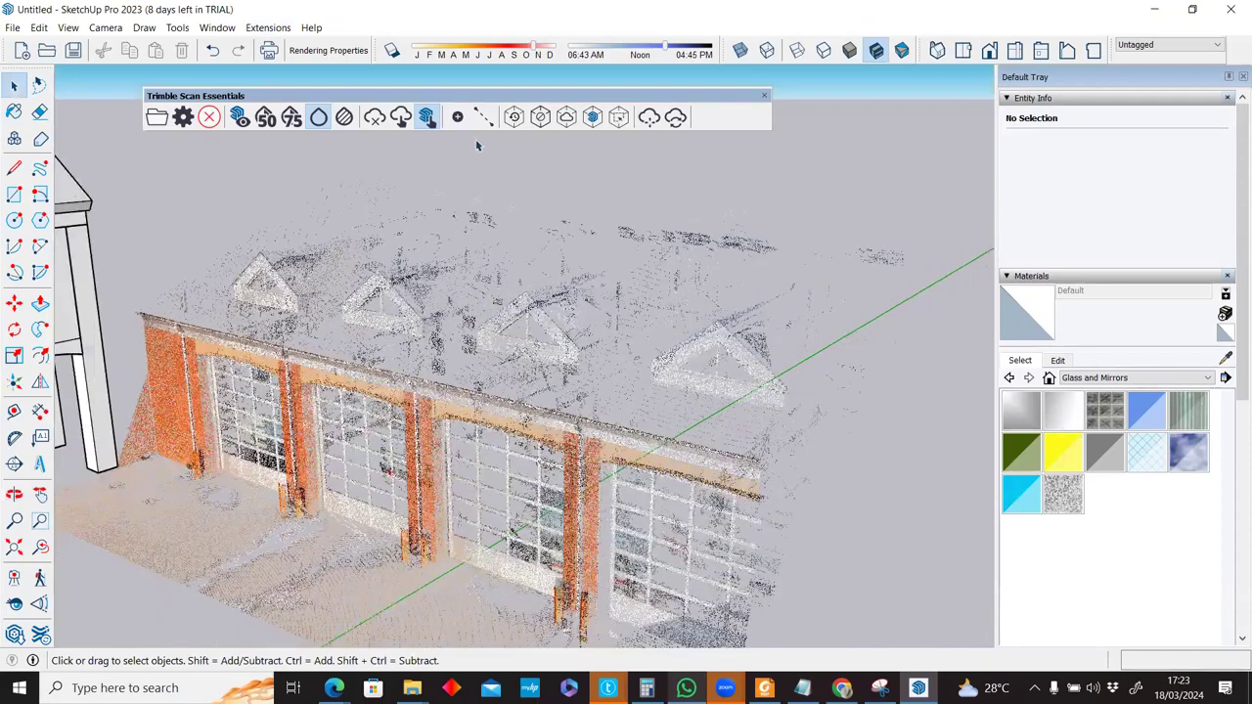
scroll(477, 144, down, 2)
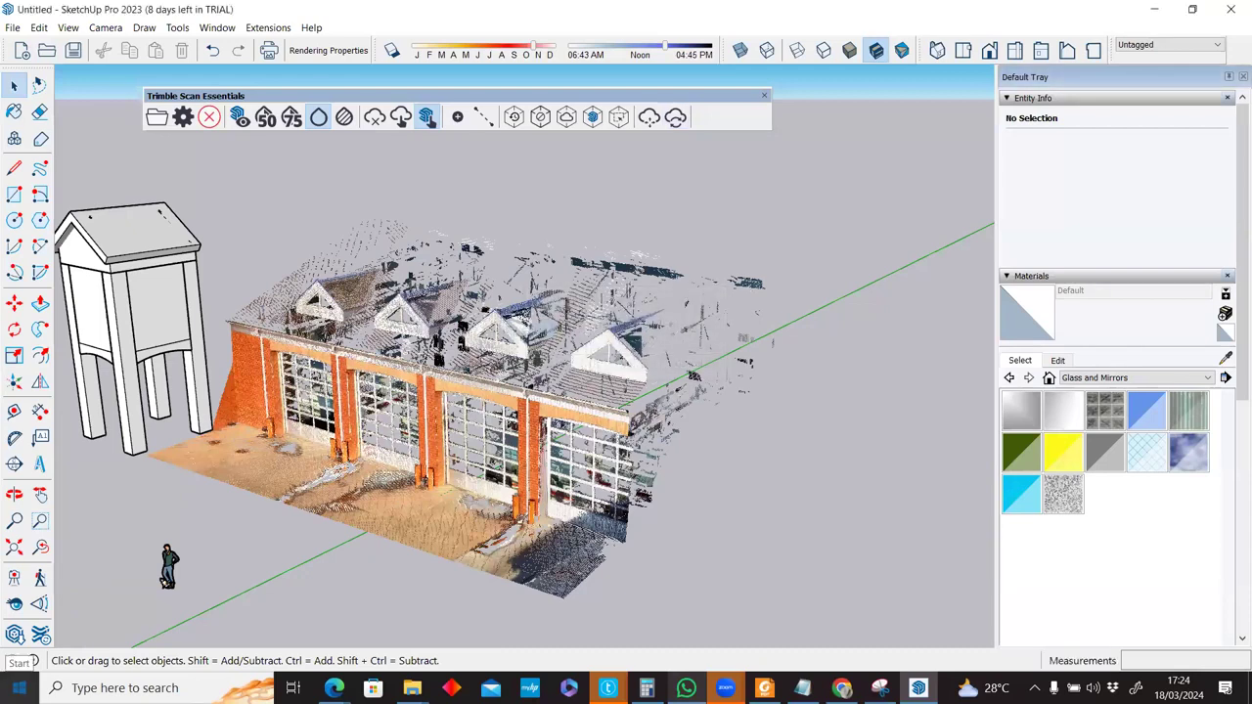
click(20, 688)
Launch SketchUp 2023 from a template, accept the Scan Essentials licence and LayOut install prompts, and dismiss load errors.
text(sketc)
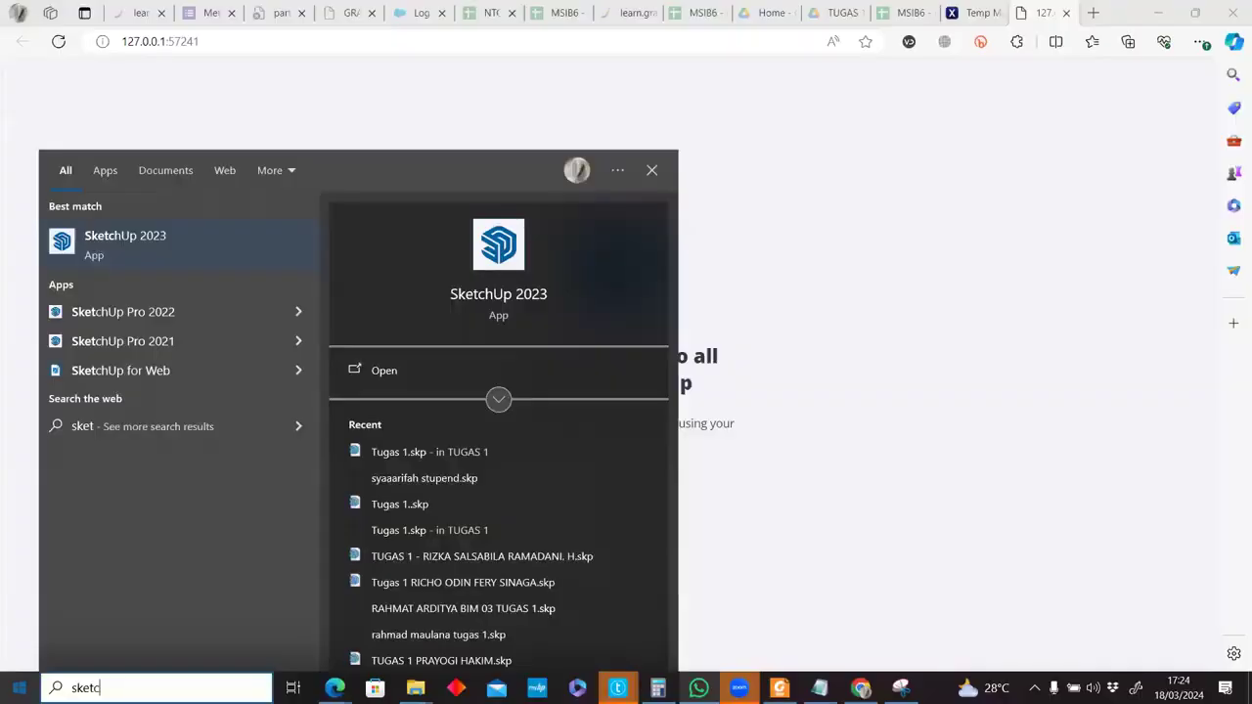
key(Return)
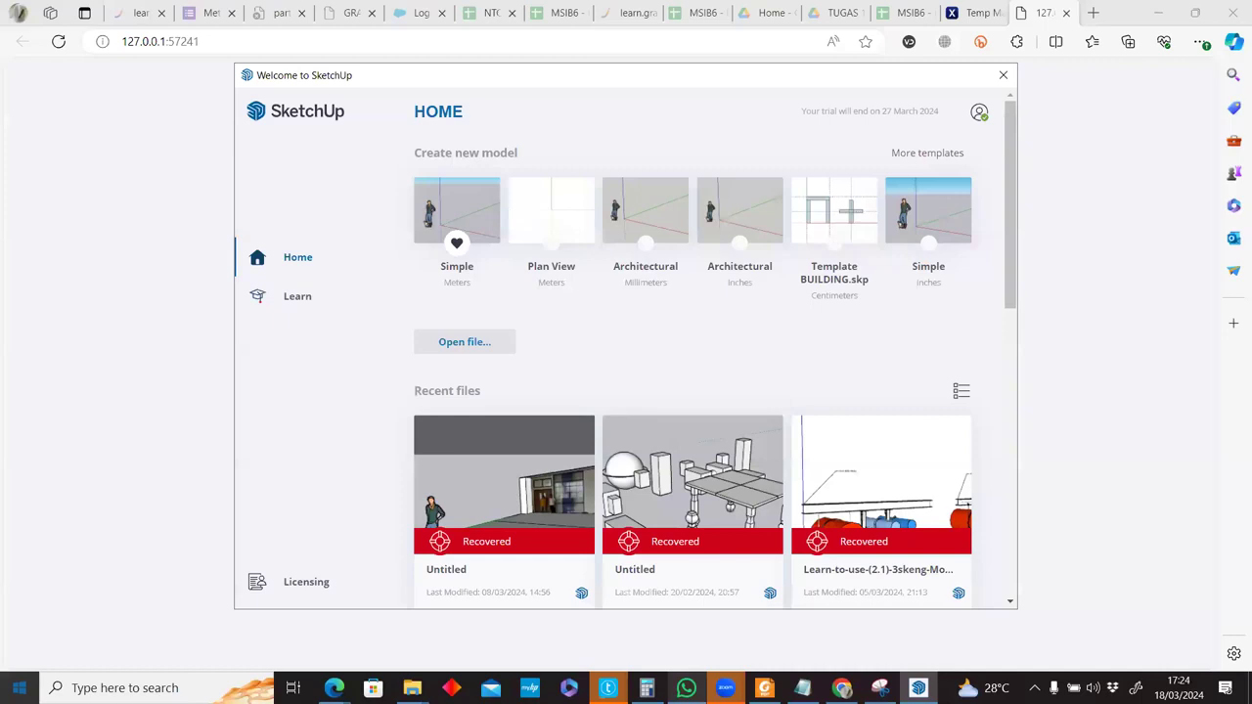
click(535, 206)
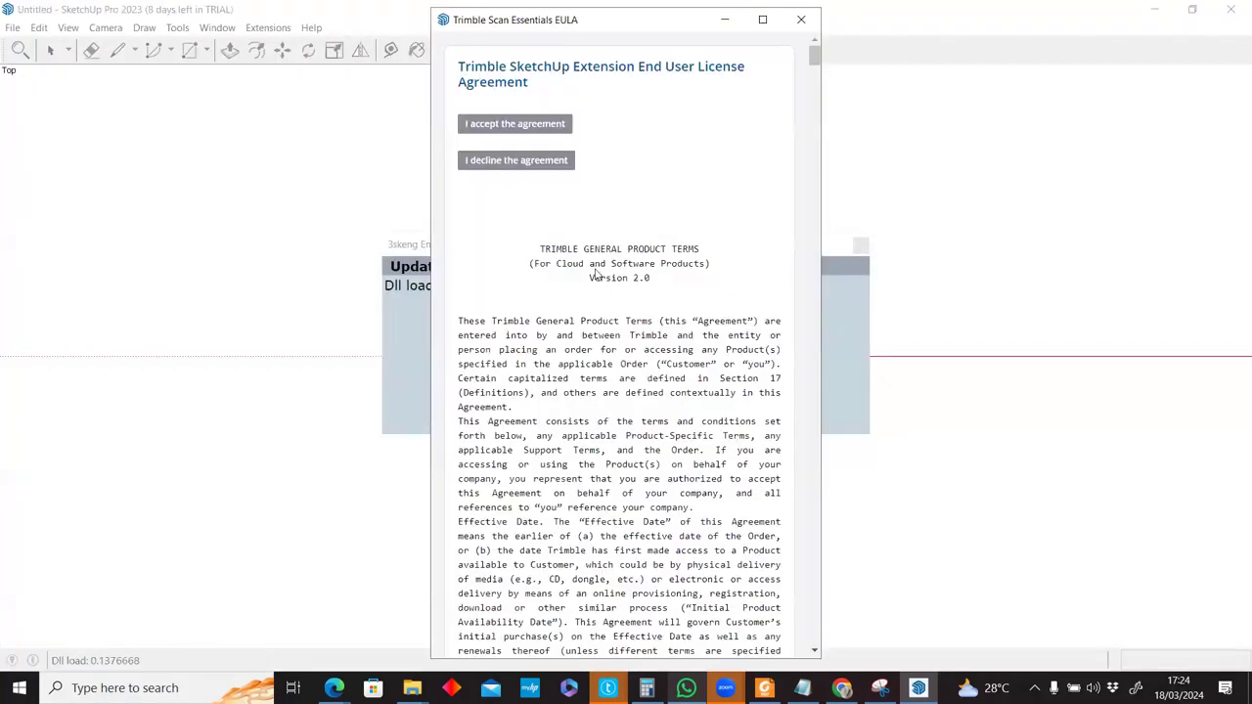
click(515, 132)
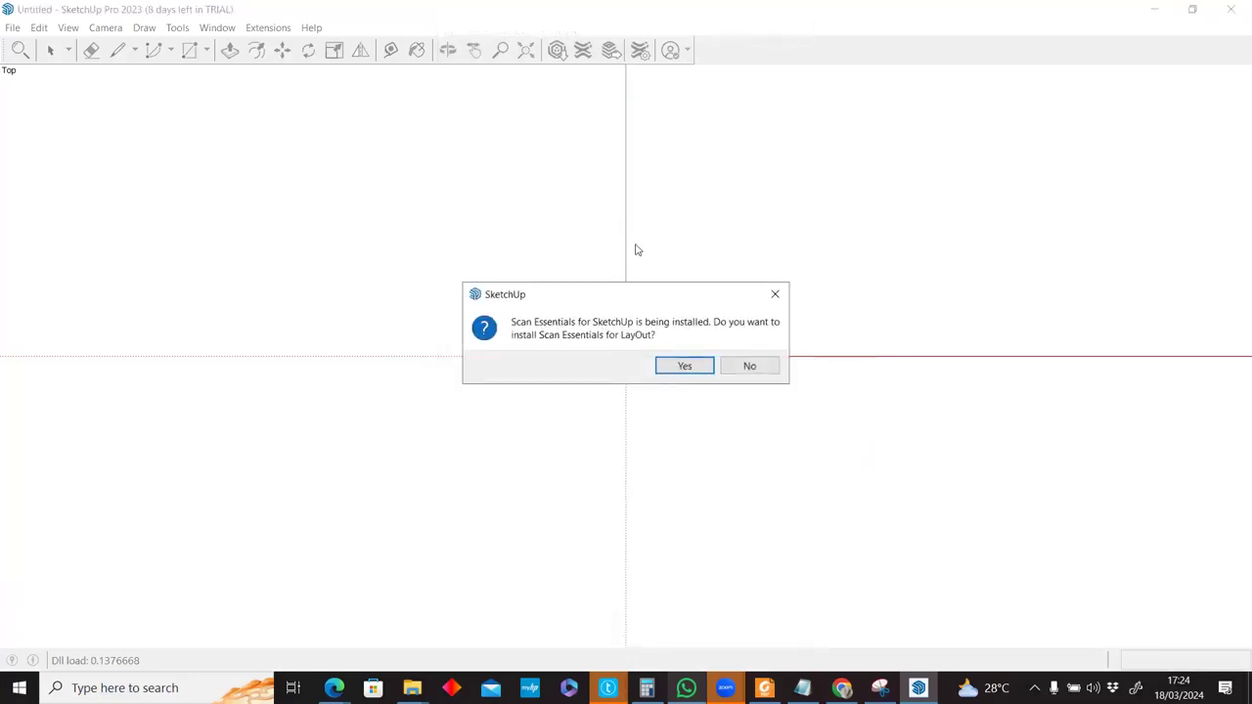
click(682, 366)
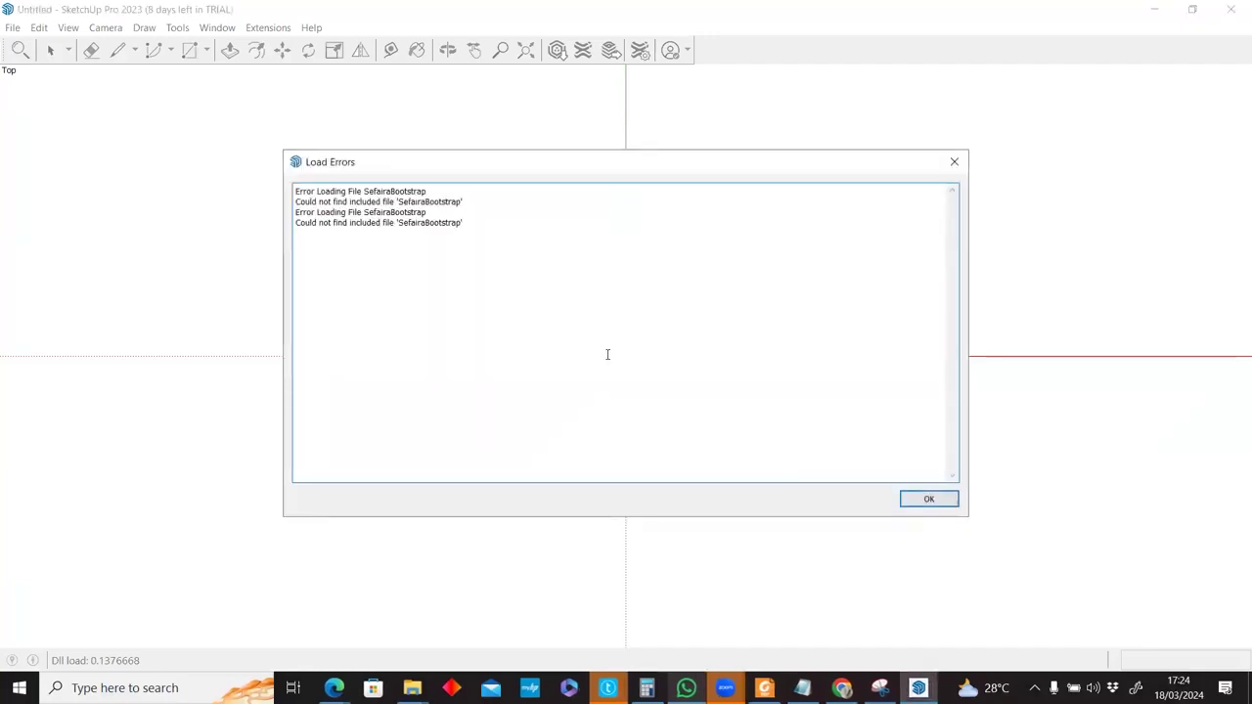
click(930, 498)
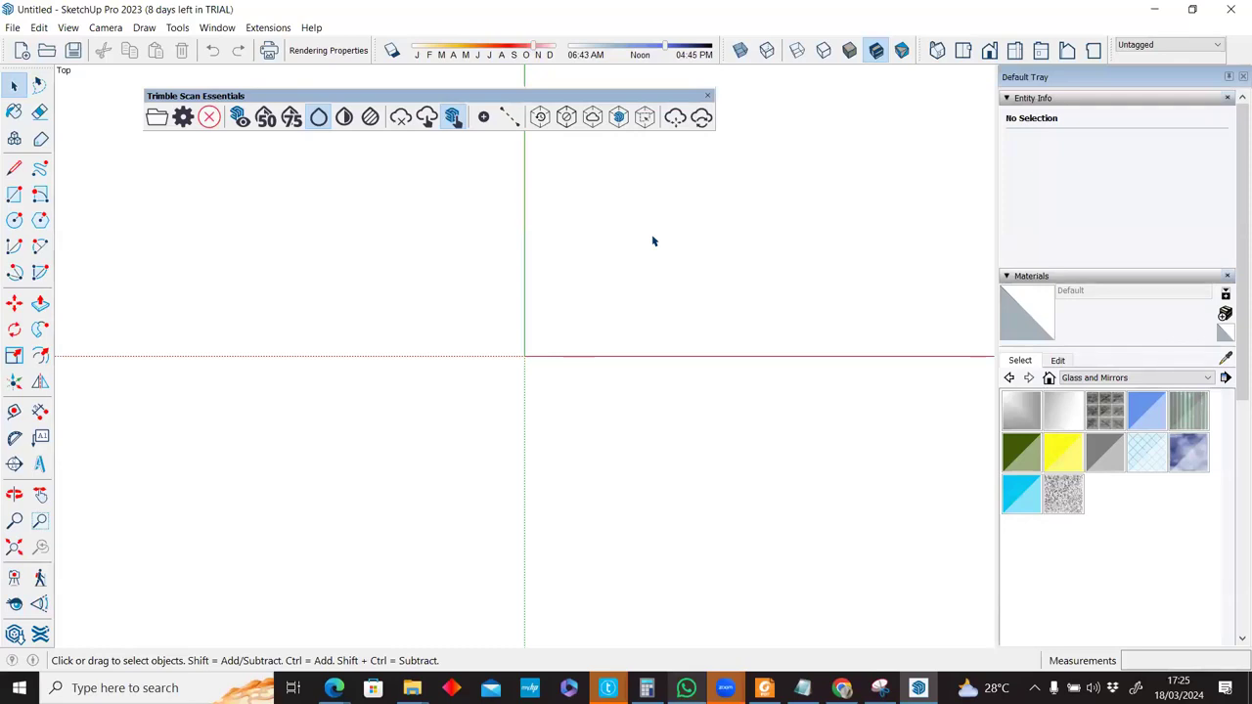
Orbit into a perspective view and import the Fire_Station.rwp point cloud.
middle_drag(680, 525, 485, 147)
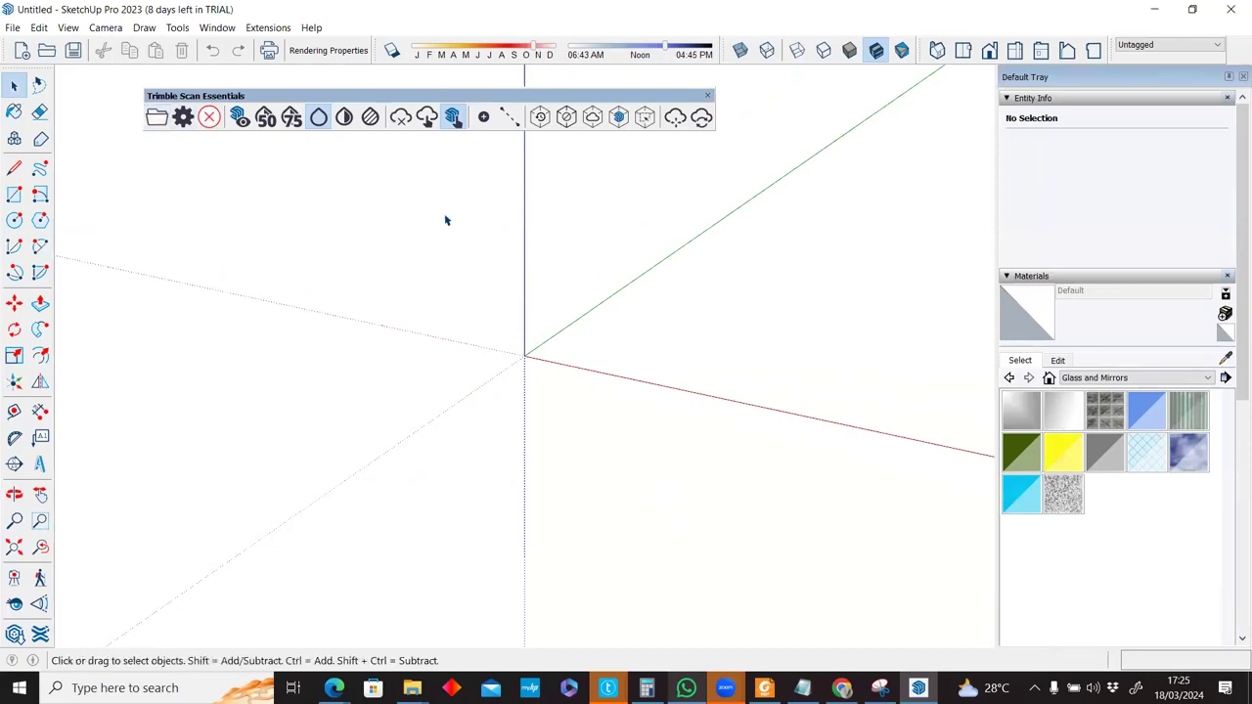
click(184, 118)
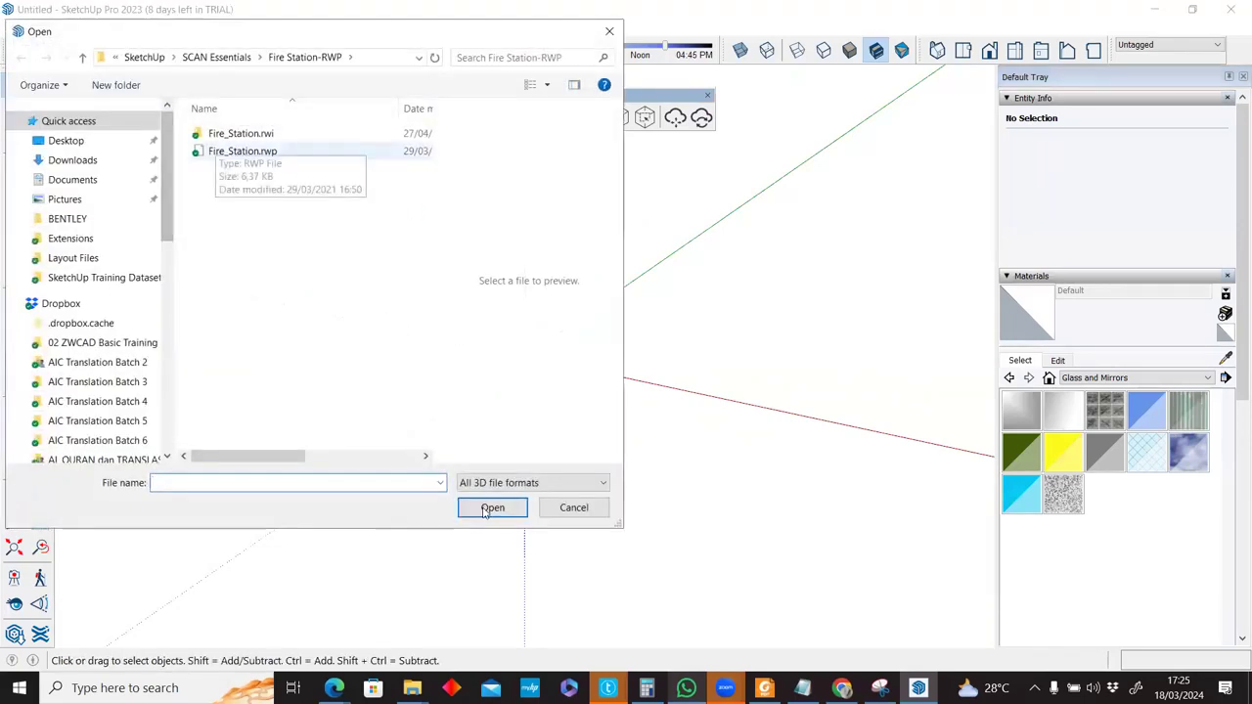
click(242, 151)
click(486, 510)
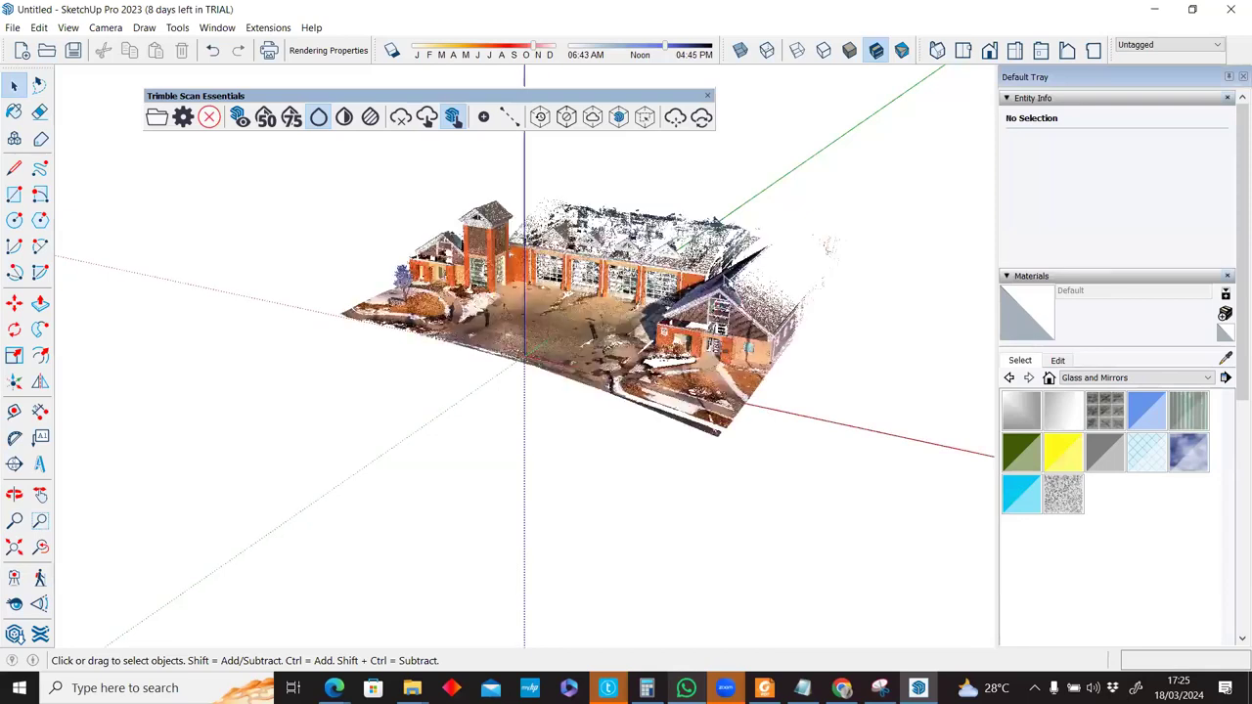
Zoom in on the fire station scan and bring up the Extension Manager to check Scan Essentials.
scroll(721, 272, up, 1)
scroll(737, 149, up, 1)
scroll(715, 120, up, 1)
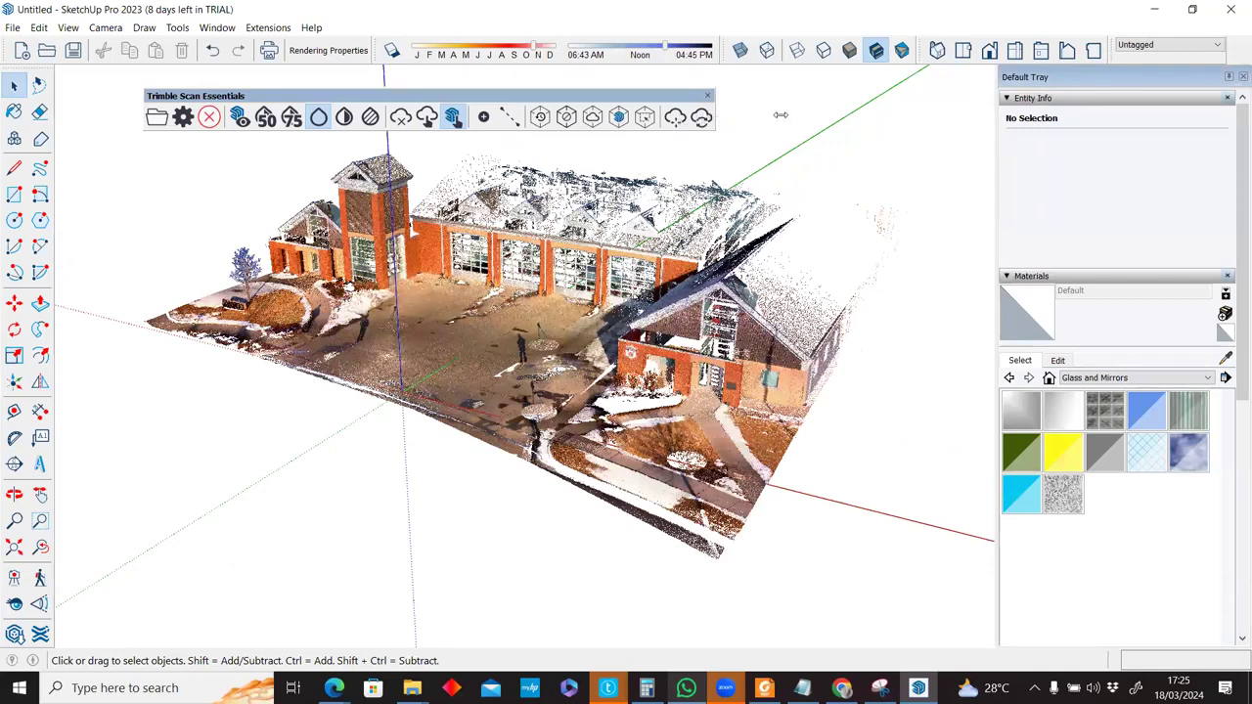
scroll(768, 144, up, 1)
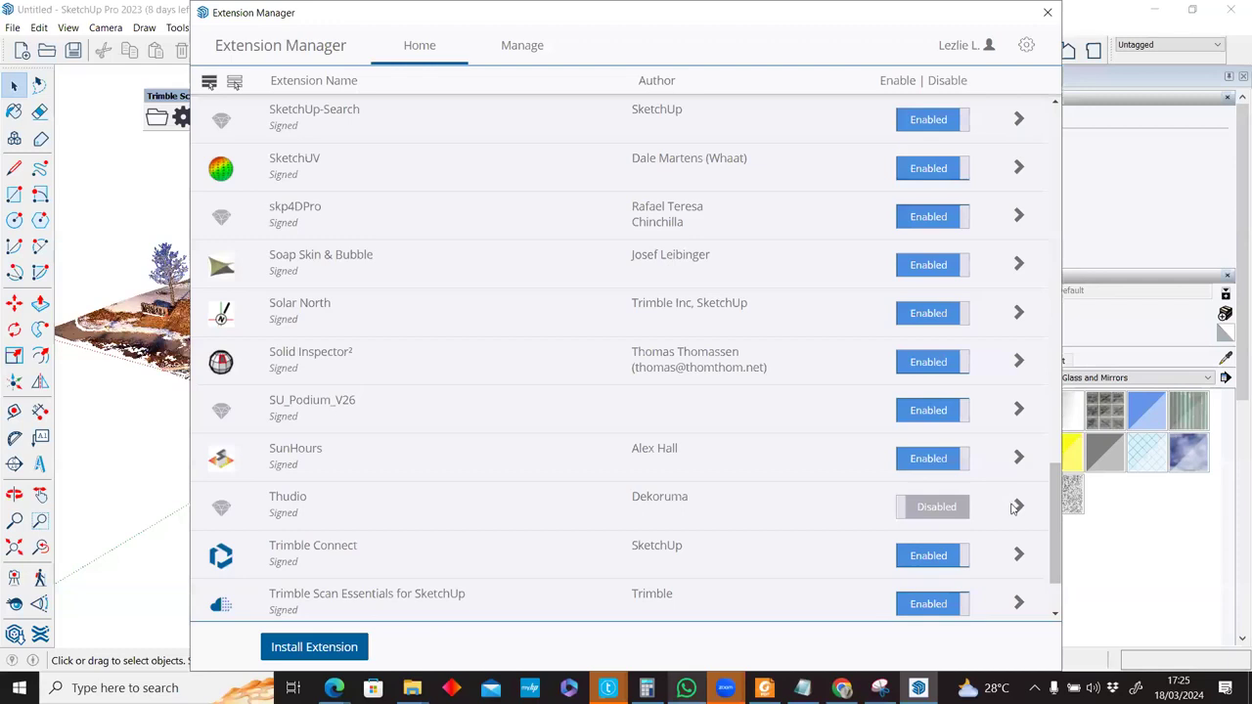
scroll(1014, 506, down, 2)
click(1017, 501)
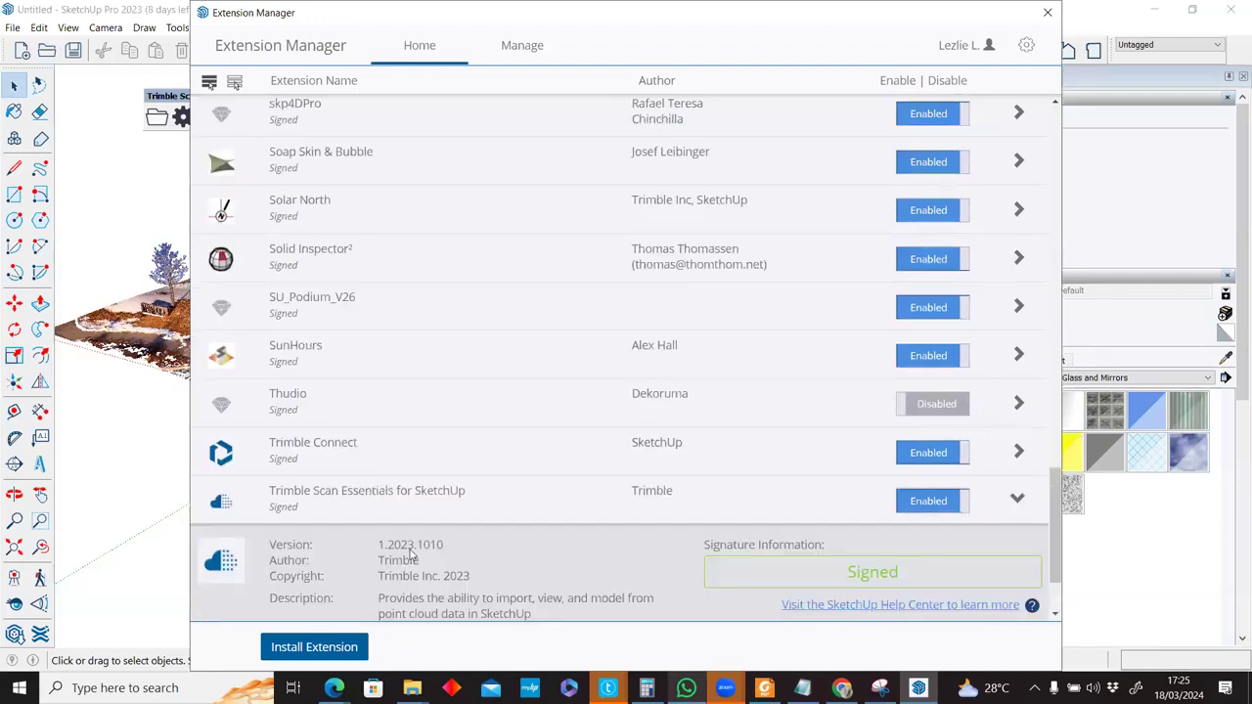
Close the floating 3s Style View toolbar after reviewing the Extension Manager.
scroll(412, 490, down, 2)
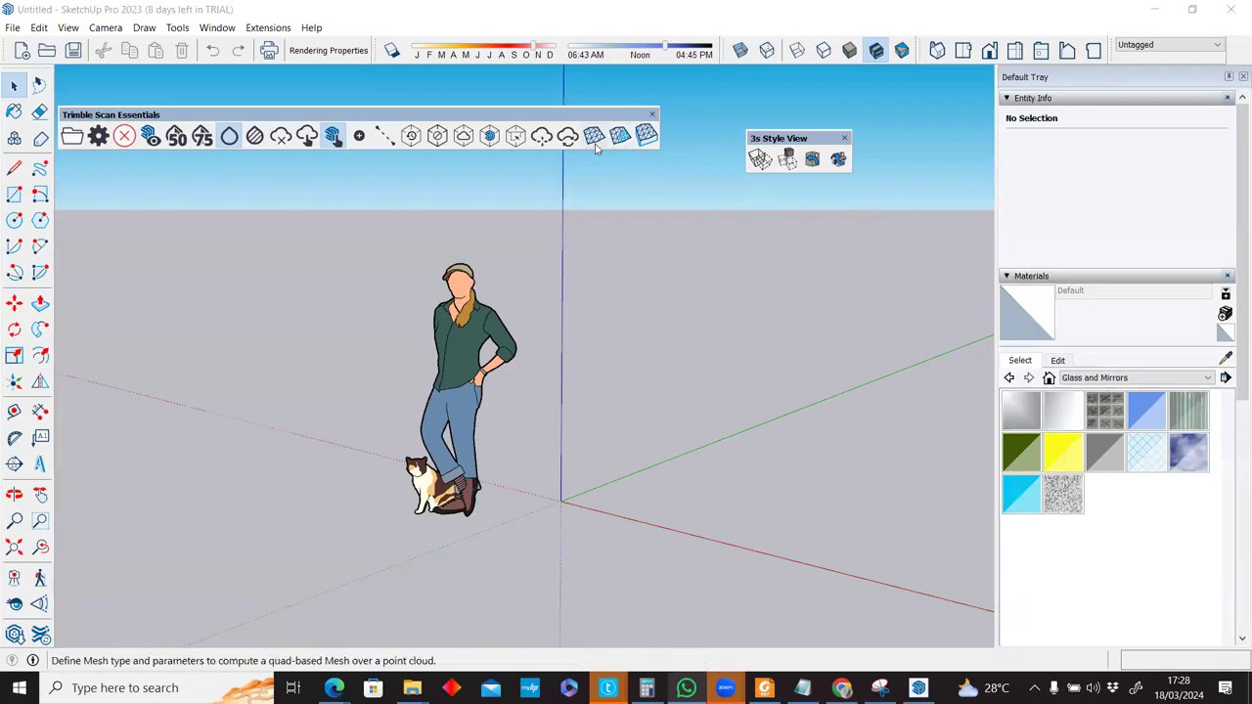
click(843, 138)
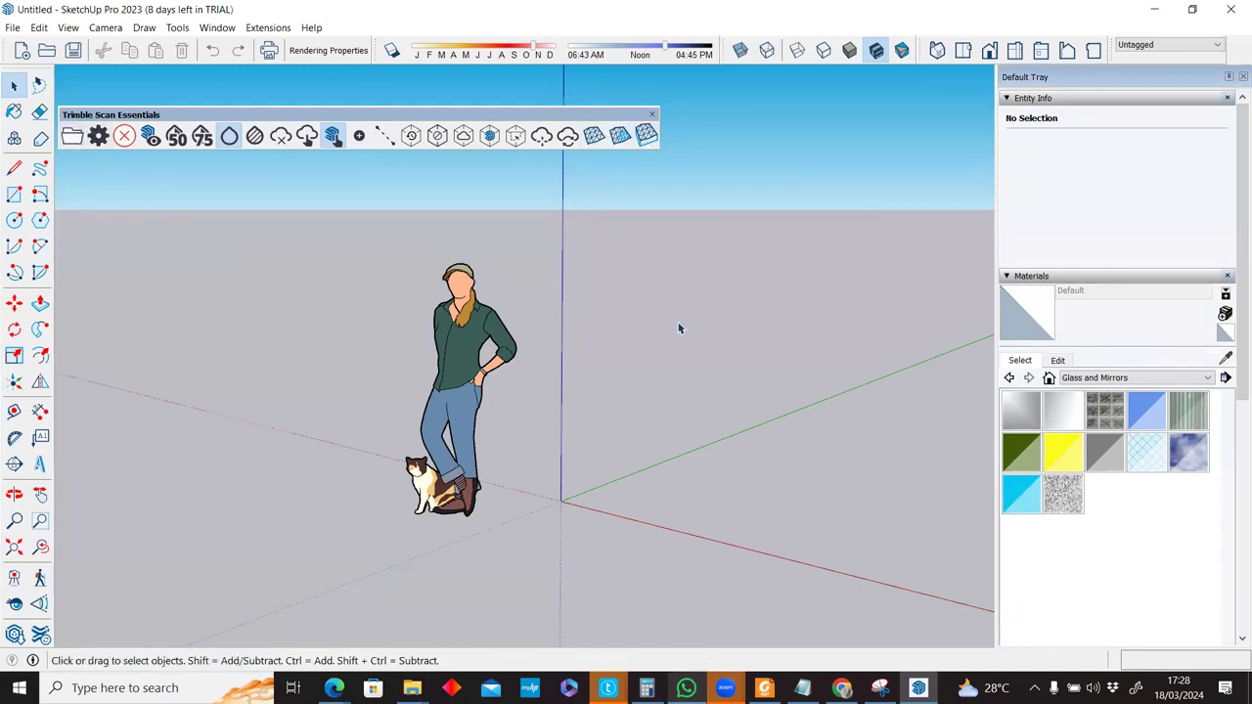
key(ctrl+o)
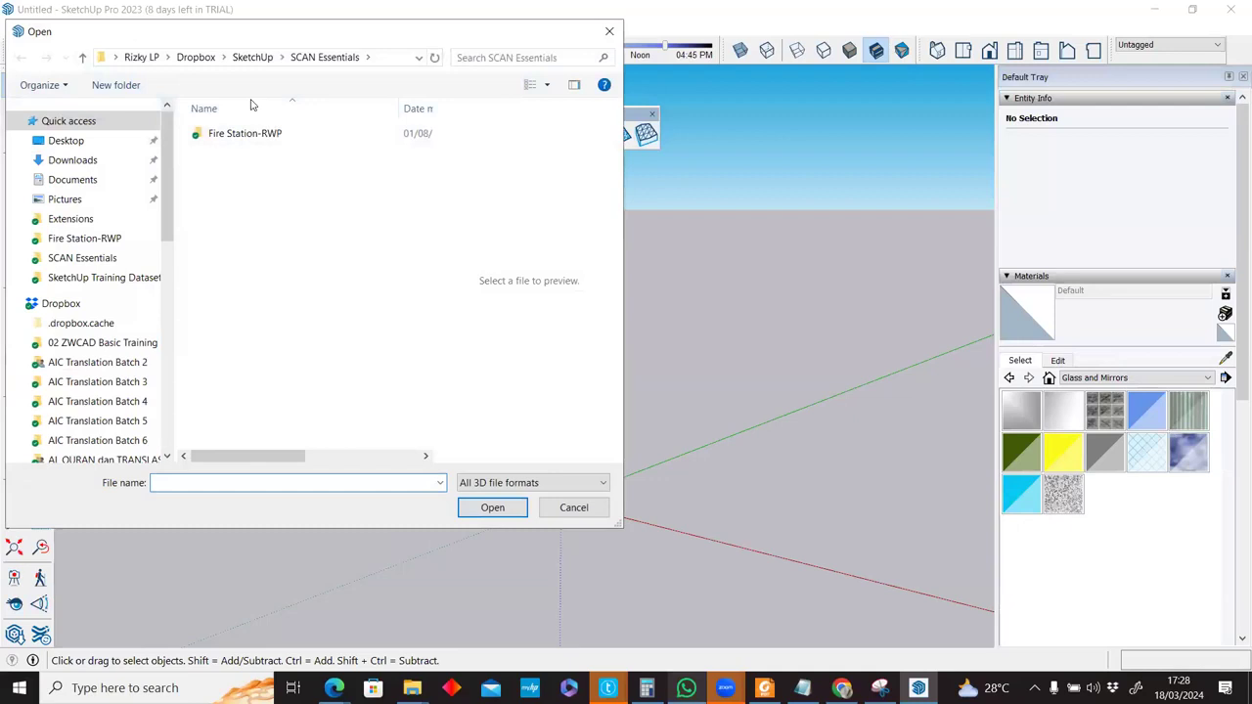
Browse D: > _MASTER > Scan Sample > CityPark_las-RWP and open CityPark.rwp.
scroll(84, 362, down, 10)
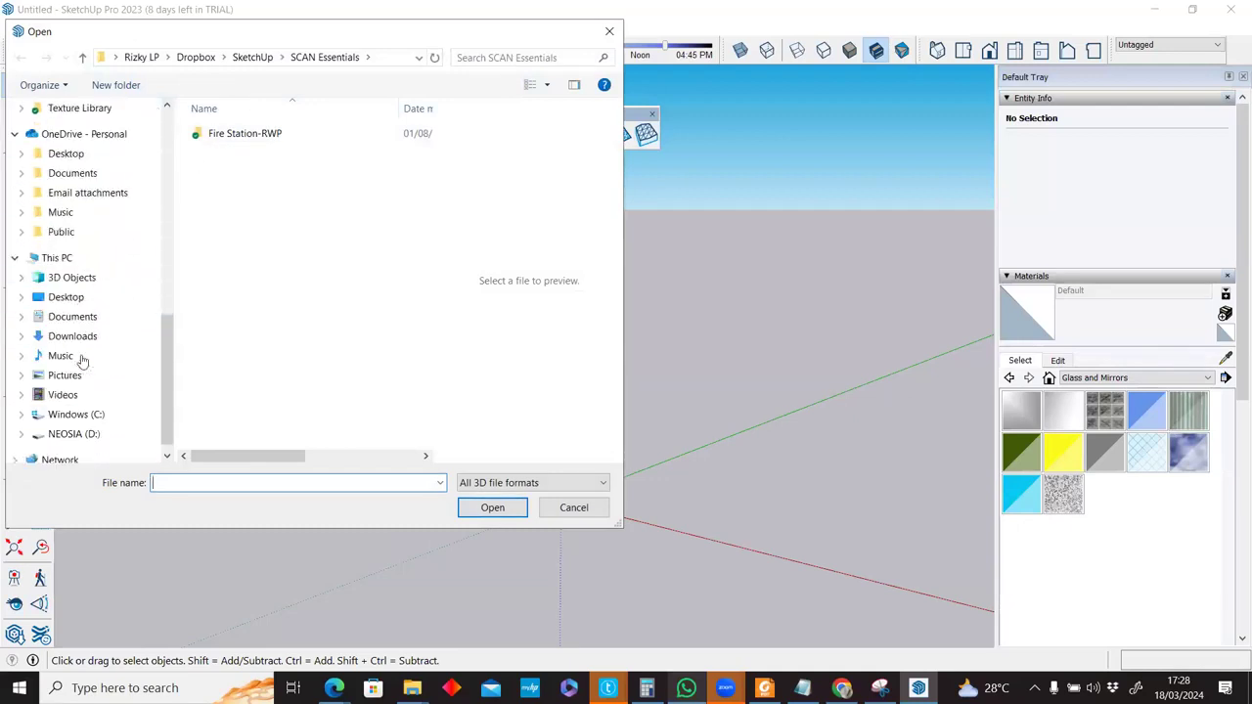
scroll(83, 362, down, 1)
click(90, 413)
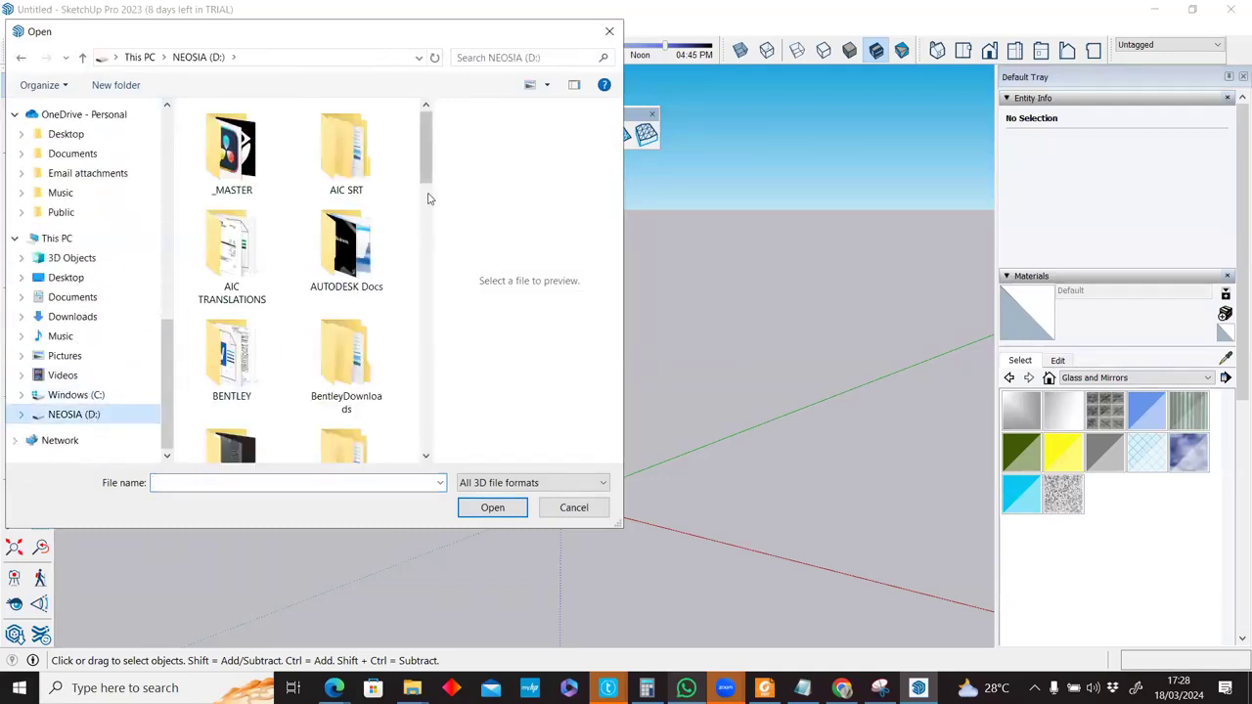
mouse_move(426, 168)
mouse_down()
mouse_move(425, 193)
mouse_move(424, 150)
mouse_up()
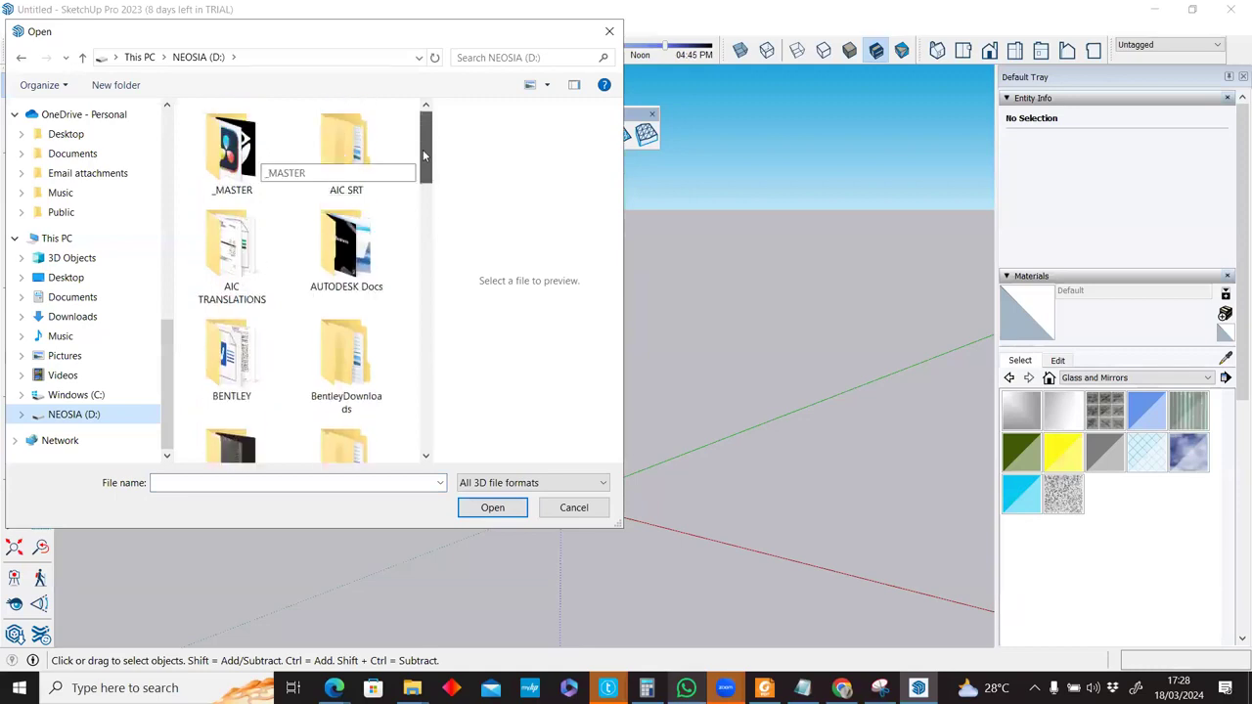
double_click(231, 147)
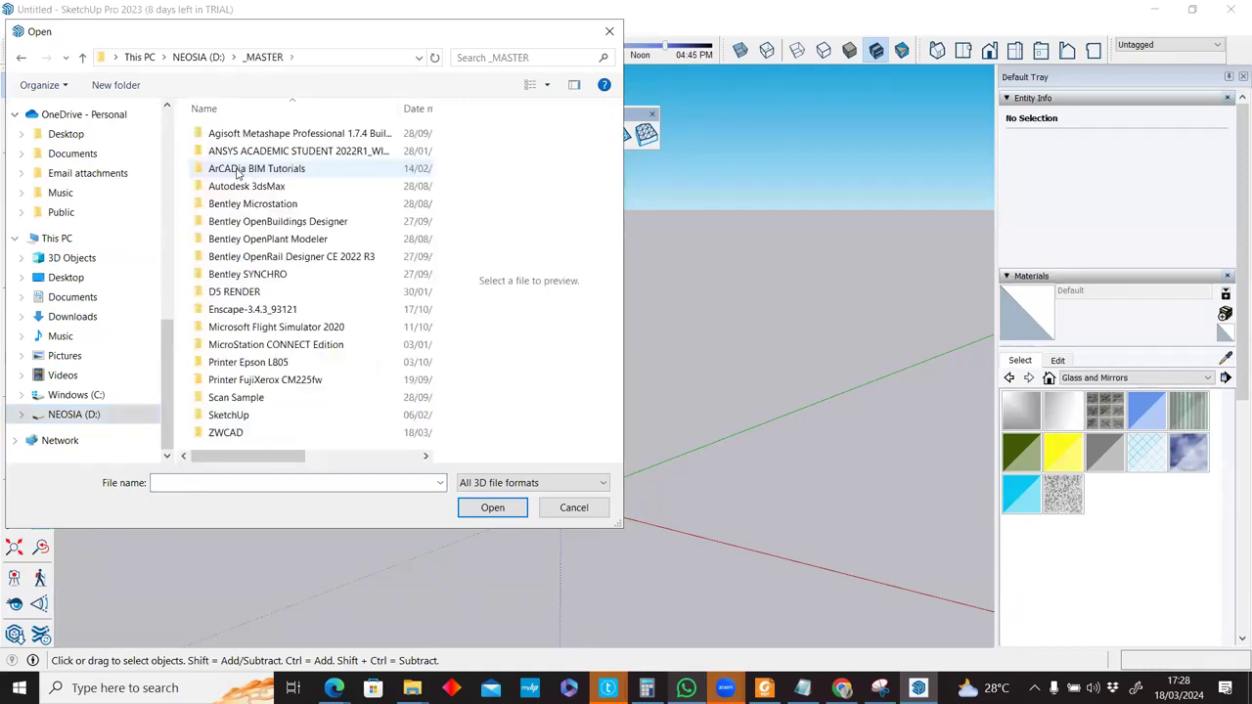
double_click(233, 397)
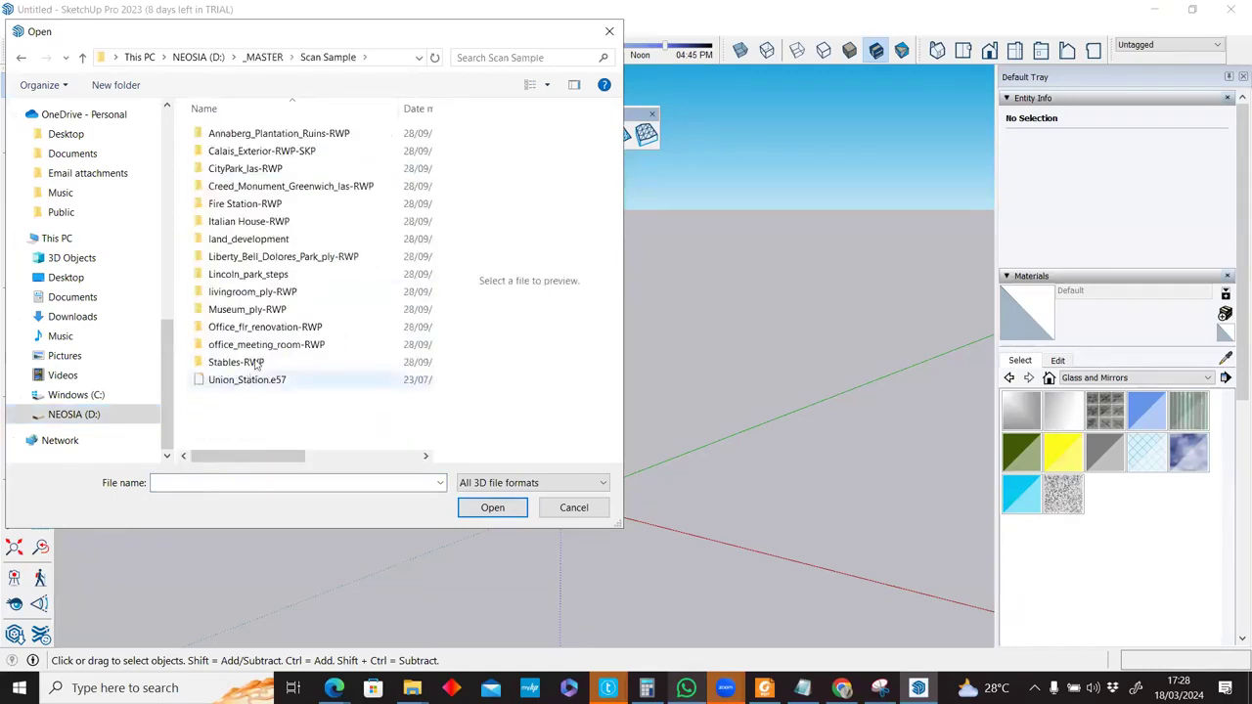
click(257, 168)
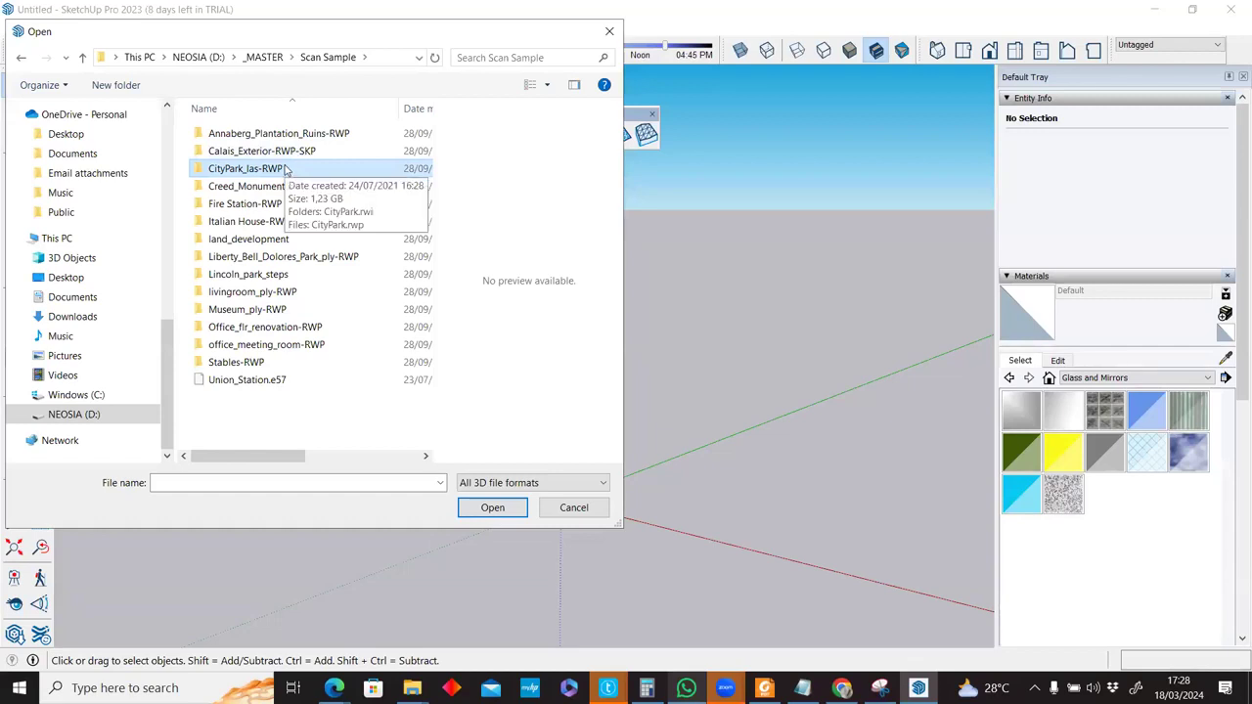
double_click(286, 169)
double_click(235, 152)
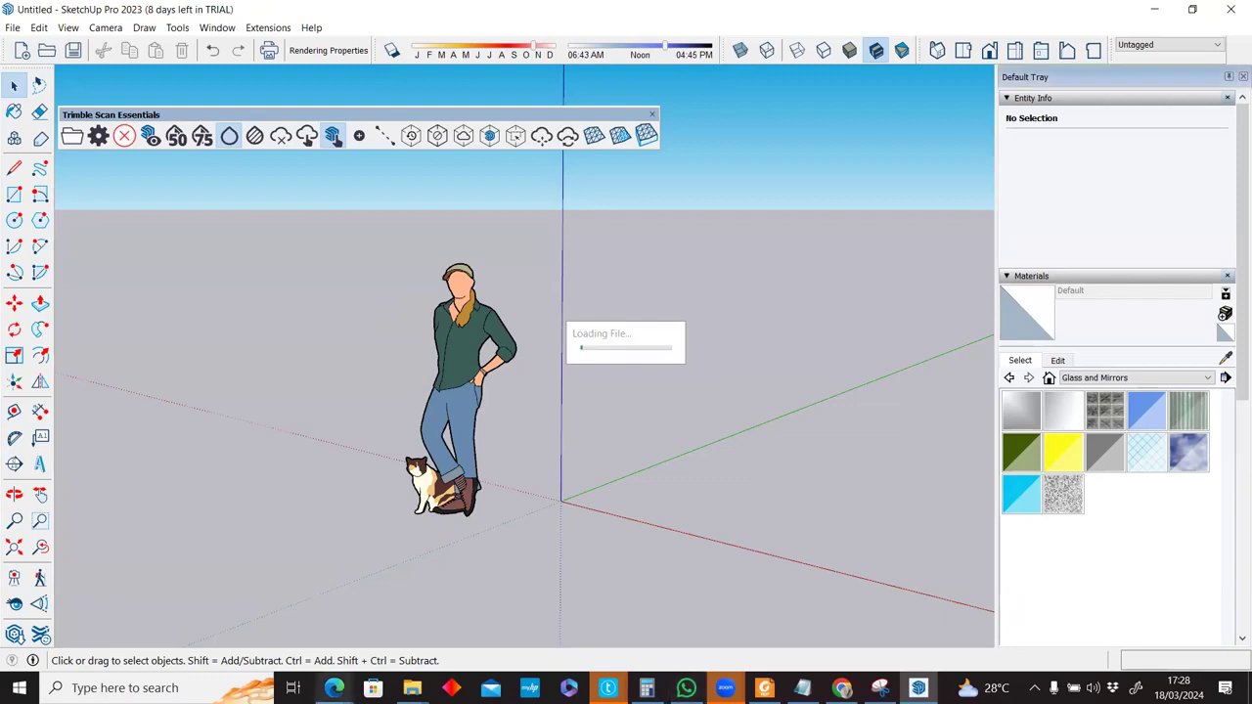
mouse_move(335, 688)
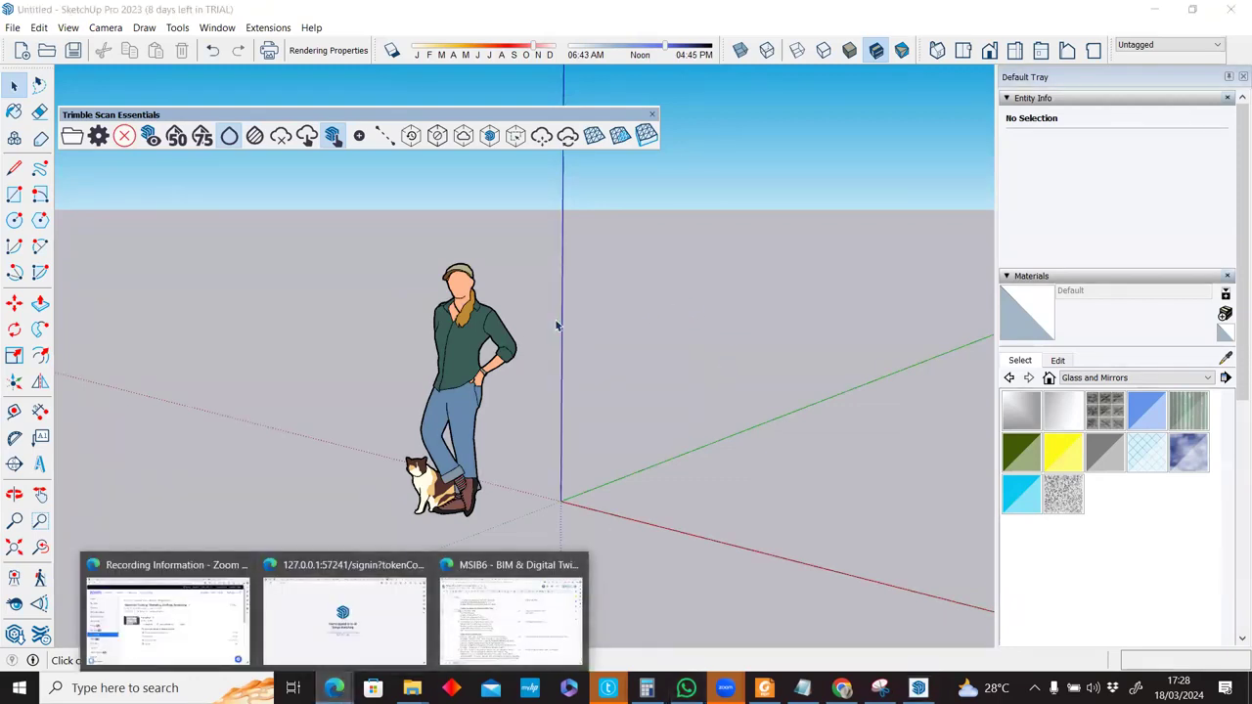
Move the City Park cloud down the blue axis 64.06 m onto the ground plane with Translate Origin.
scroll(554, 326, down, 1)
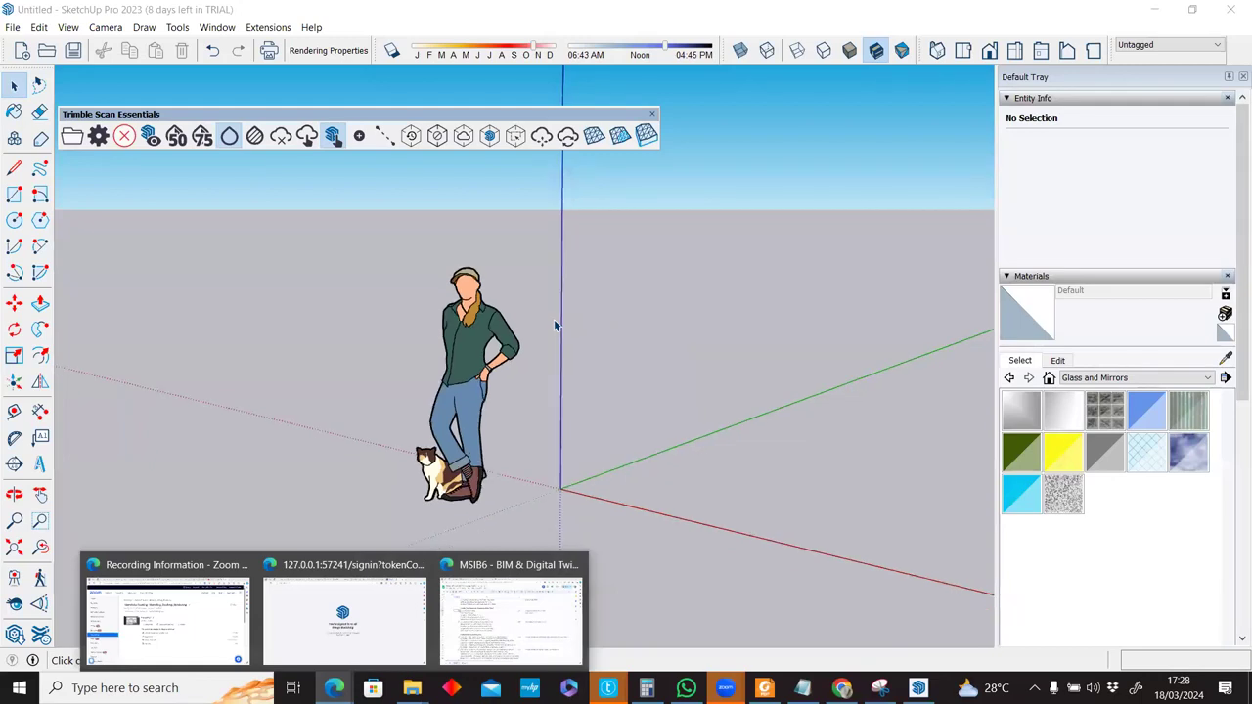
scroll(555, 326, down, 3)
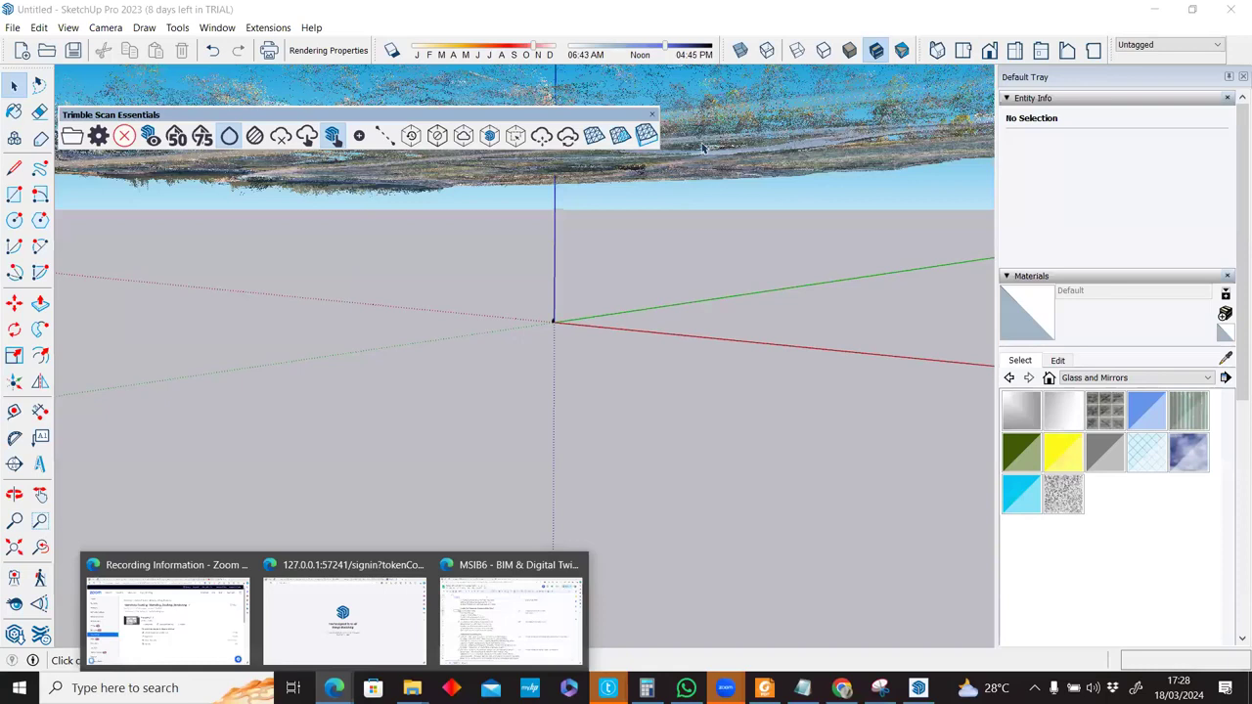
scroll(703, 149, down, 4)
middle_drag(743, 203, 616, 76)
middle_drag(617, 257, 624, 332)
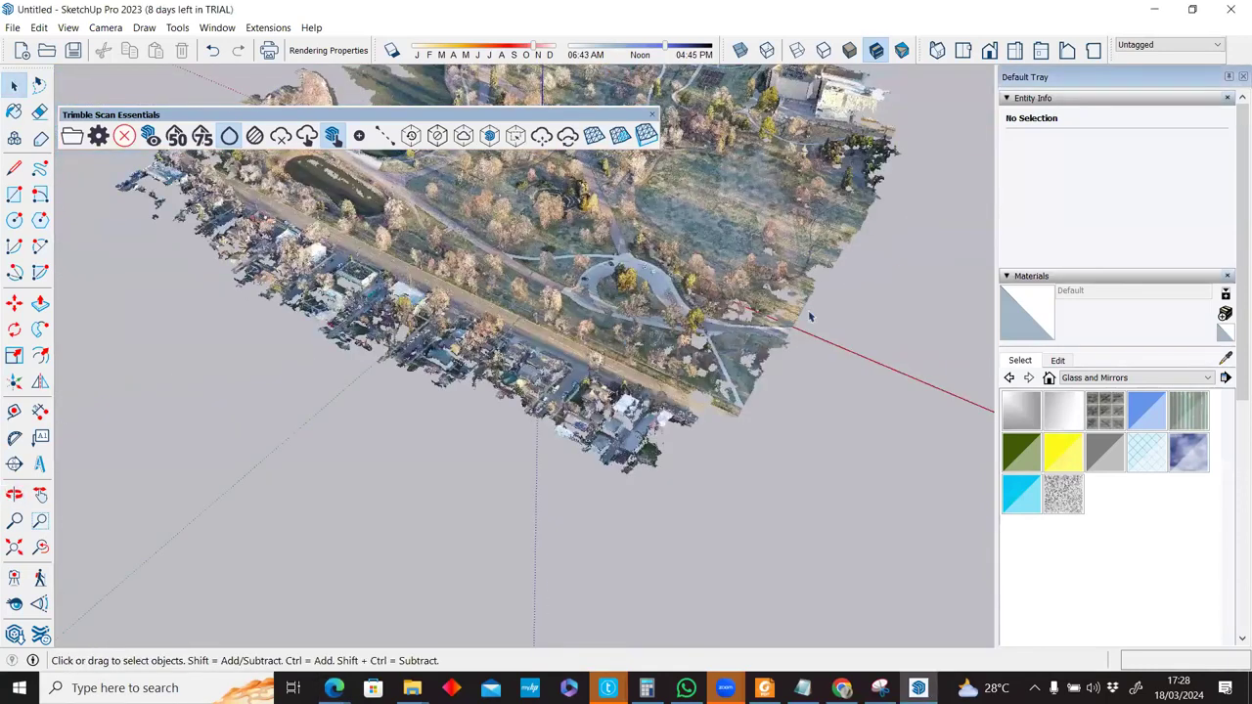
middle_drag(692, 433, 494, 147)
click(541, 139)
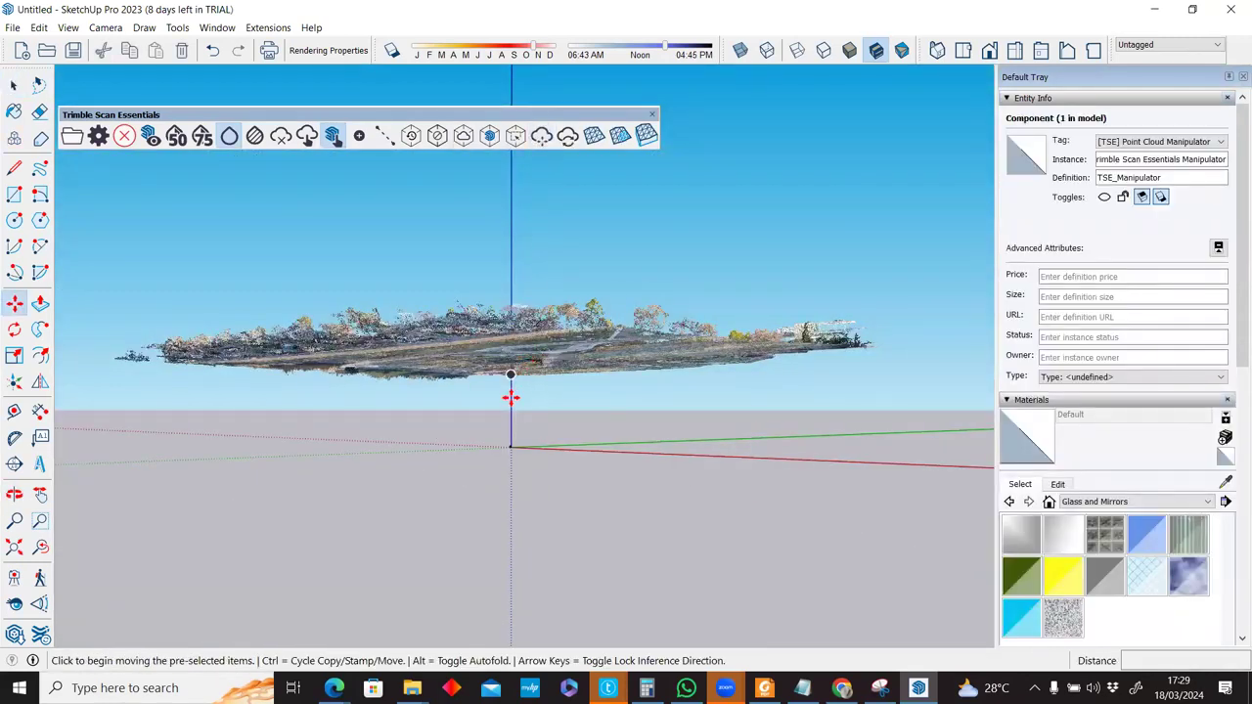
click(510, 434)
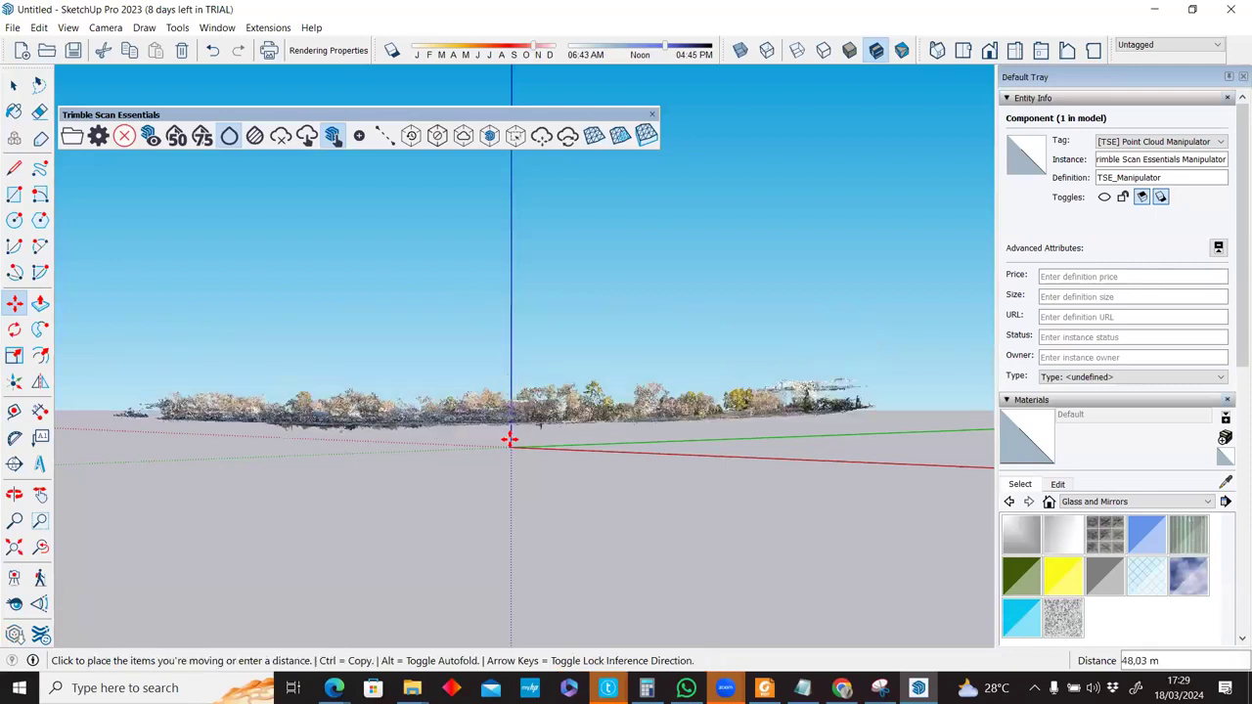
click(608, 386)
mouse_move(579, 337)
middle_down()
mouse_move(574, 347)
mouse_move(571, 320)
mouse_move(665, 327)
mouse_move(590, 333)
middle_up()
middle_drag(589, 333, 562, 362)
key(space)
Clear the selection and orbit and zoom around the park terrain to inspect it.
scroll(765, 275, up, 1)
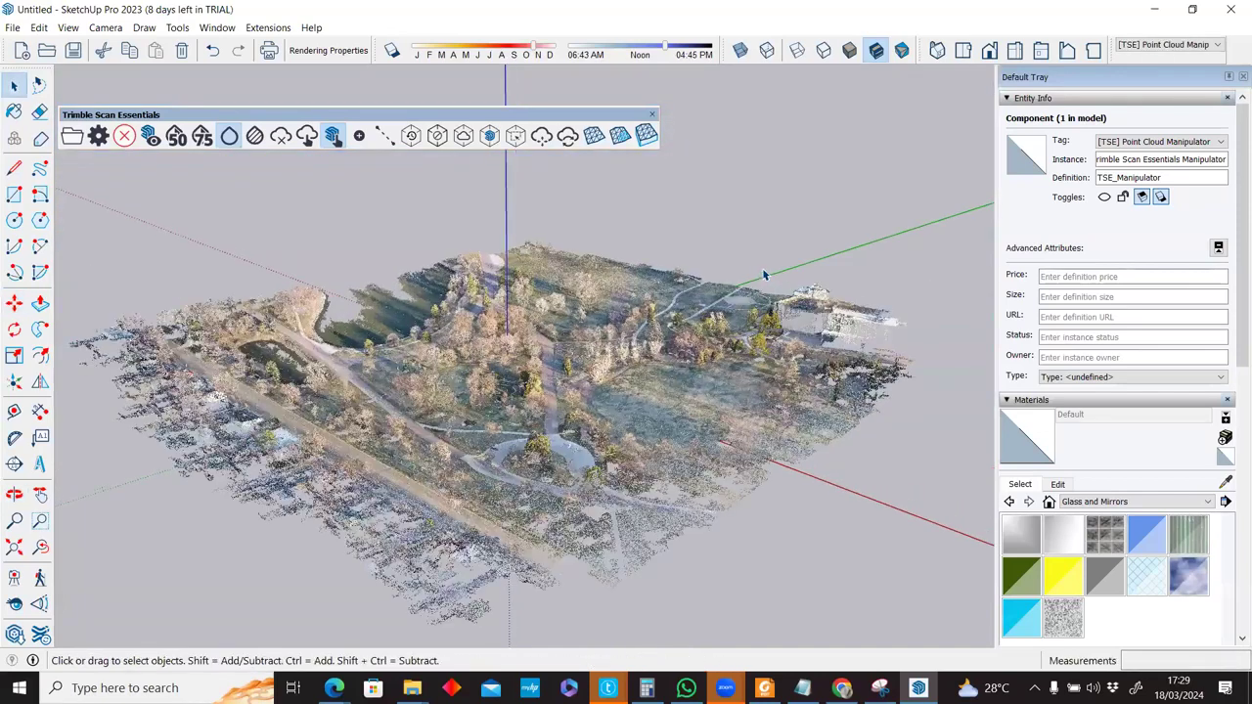
scroll(688, 414, up, 2)
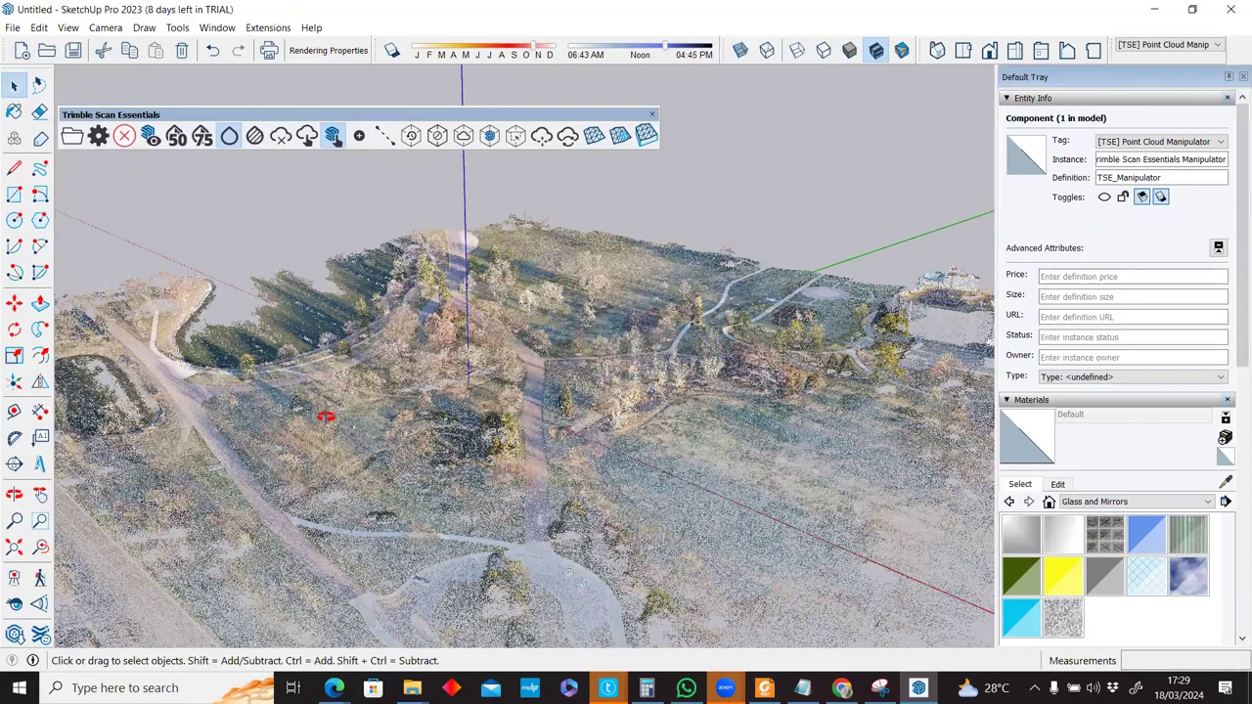
click(494, 346)
scroll(494, 347, up, 4)
middle_drag(518, 362, 476, 342)
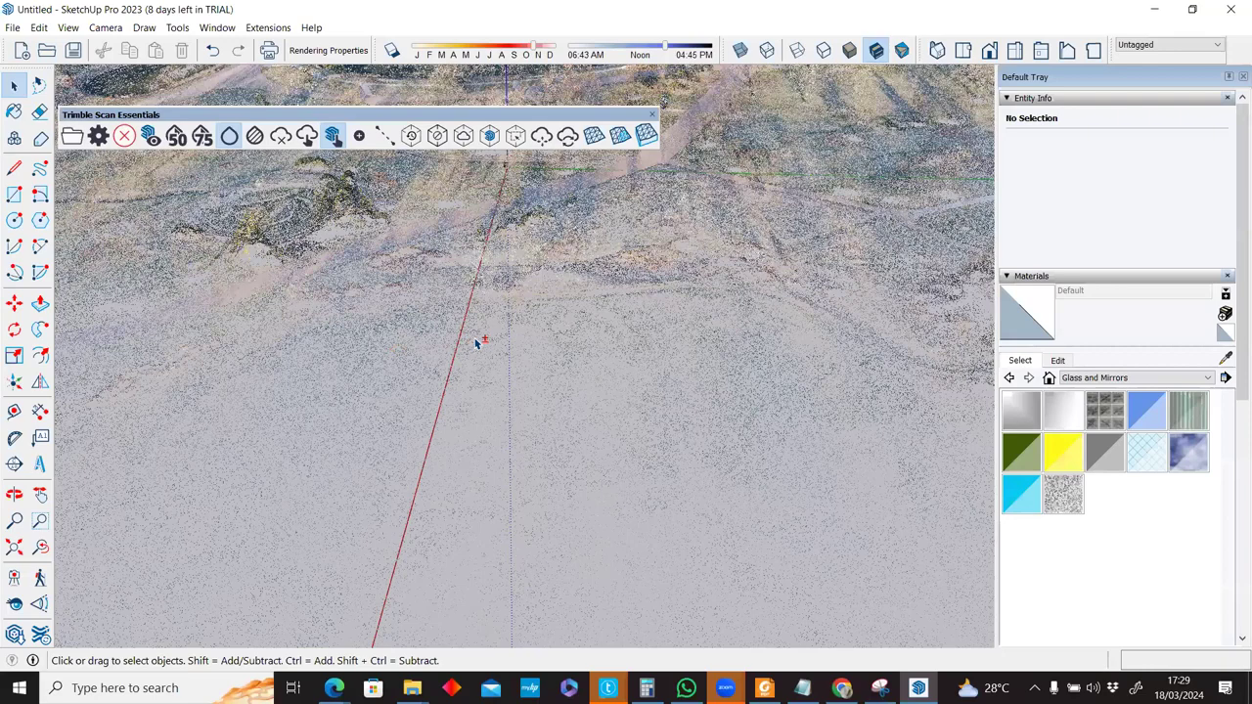
scroll(476, 342, down, 3)
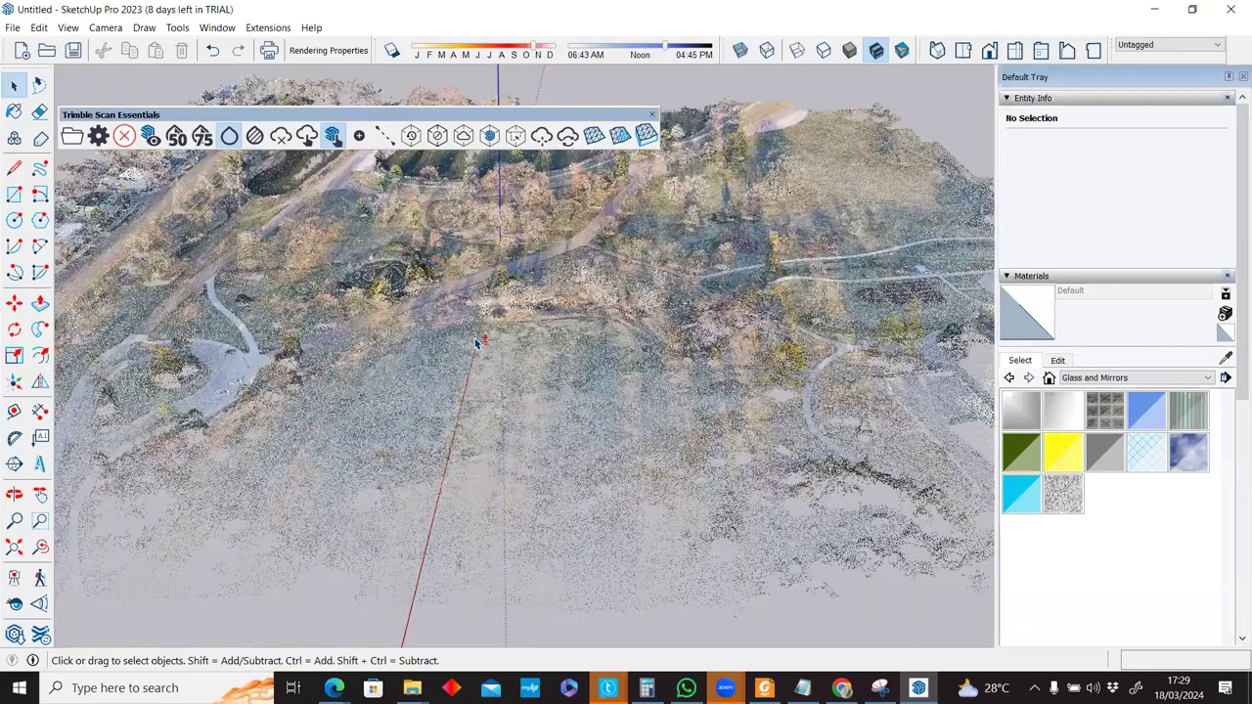
middle_drag(477, 342, 476, 342)
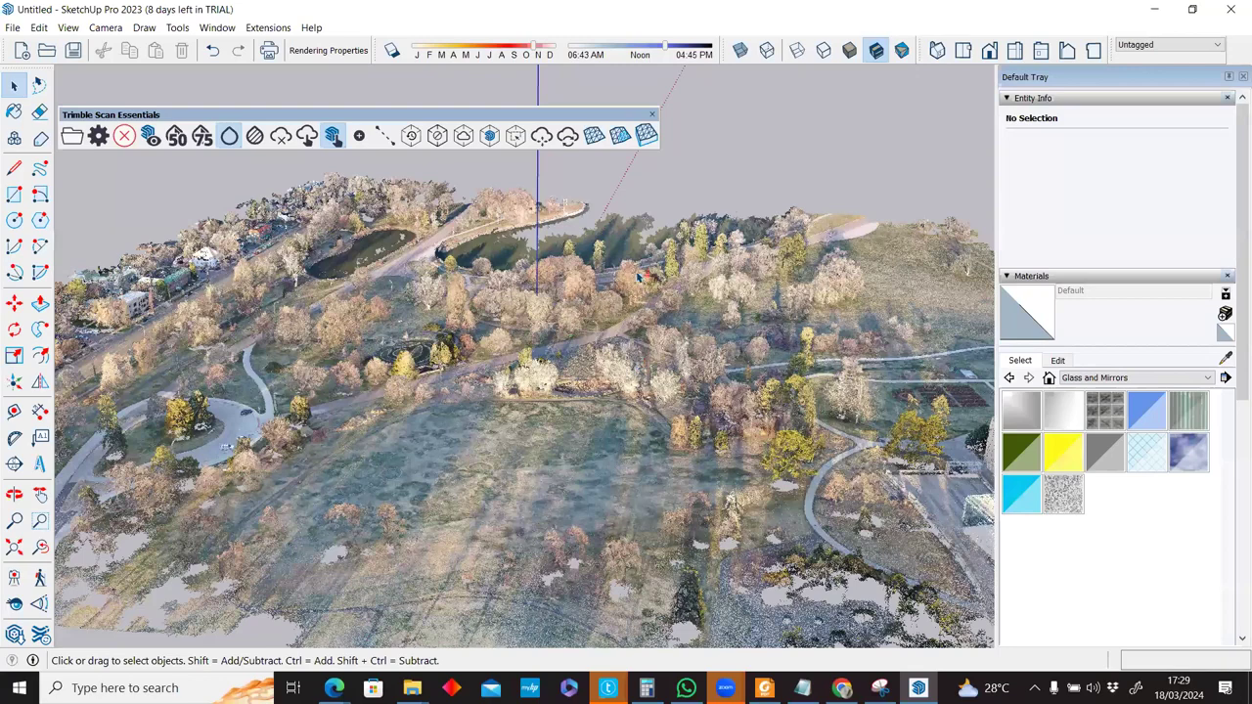
middle_drag(604, 360, 464, 409)
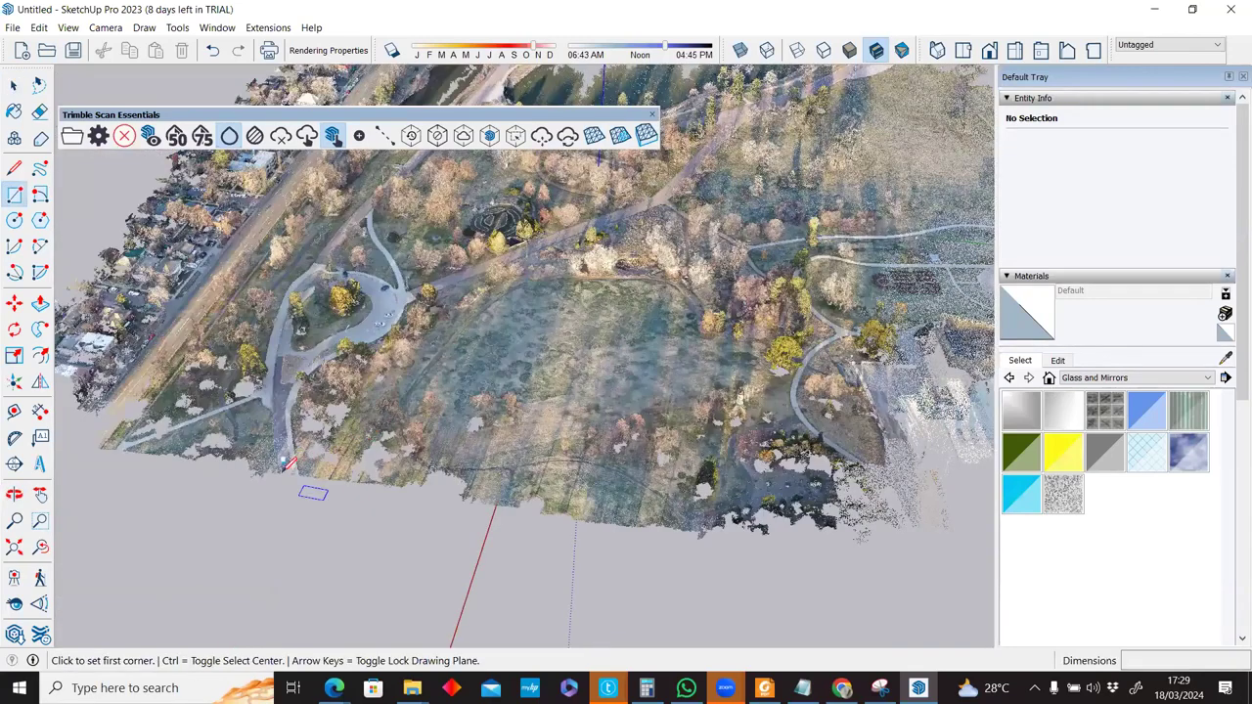
scroll(303, 466, down, 2)
mouse_move(427, 469)
middle_down()
mouse_move(516, 212)
mouse_move(503, 329)
mouse_move(394, 630)
middle_up()
In Edge, open the Sample Point Cloud Data help page and close the leftover sign-in tab.
mouse_move(333, 688)
click(349, 615)
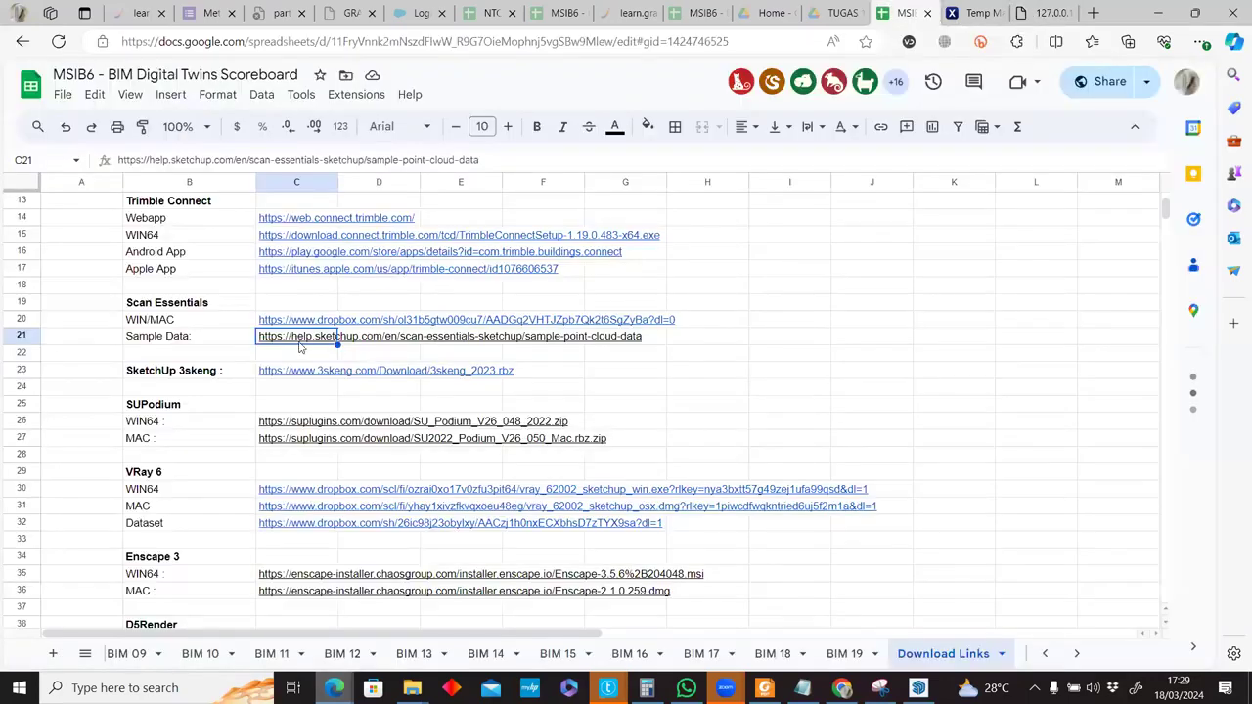
mouse_move(301, 345)
click(338, 364)
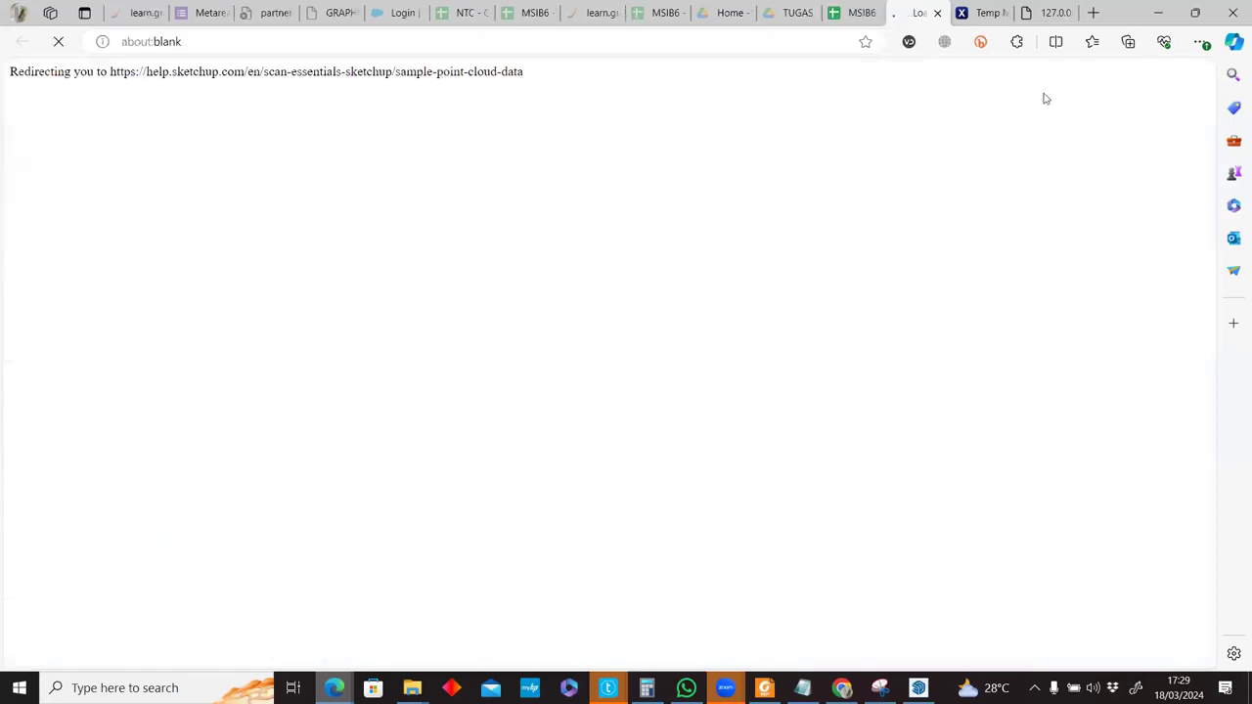
middle_click(1056, 18)
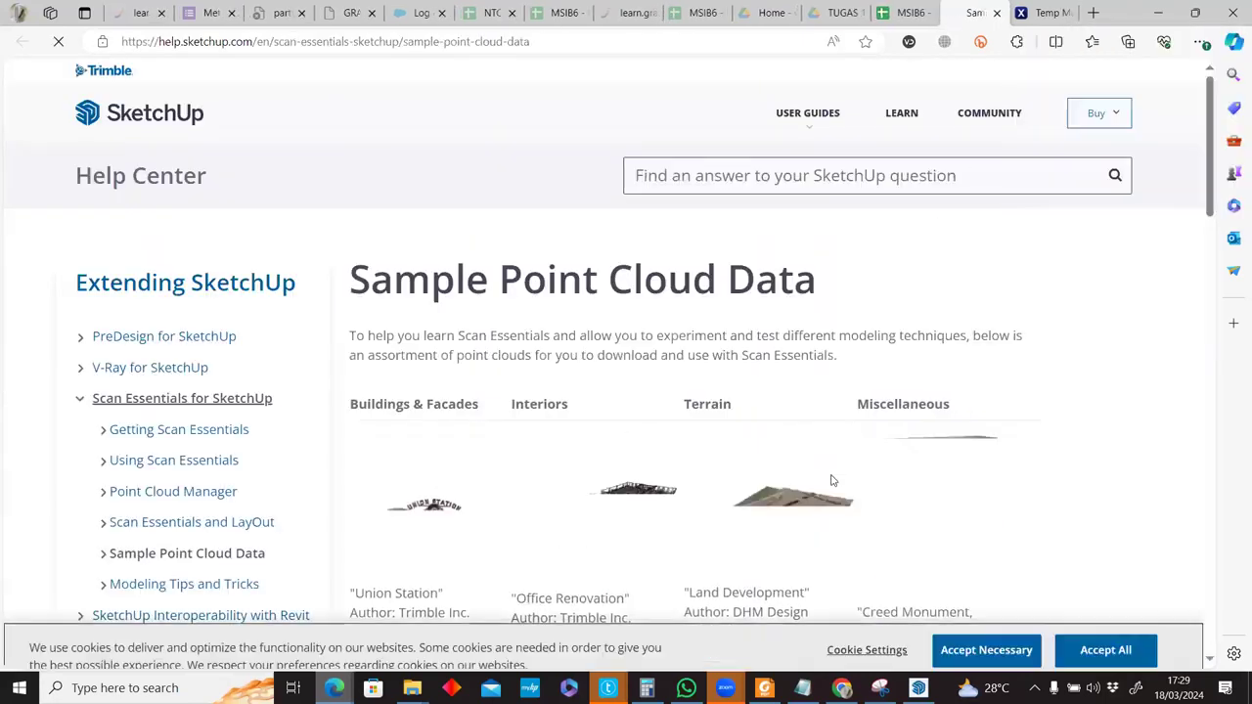
Scroll the sample scans list down to City Park (888 Mb), then return to SketchUp.
scroll(832, 480, down, 3)
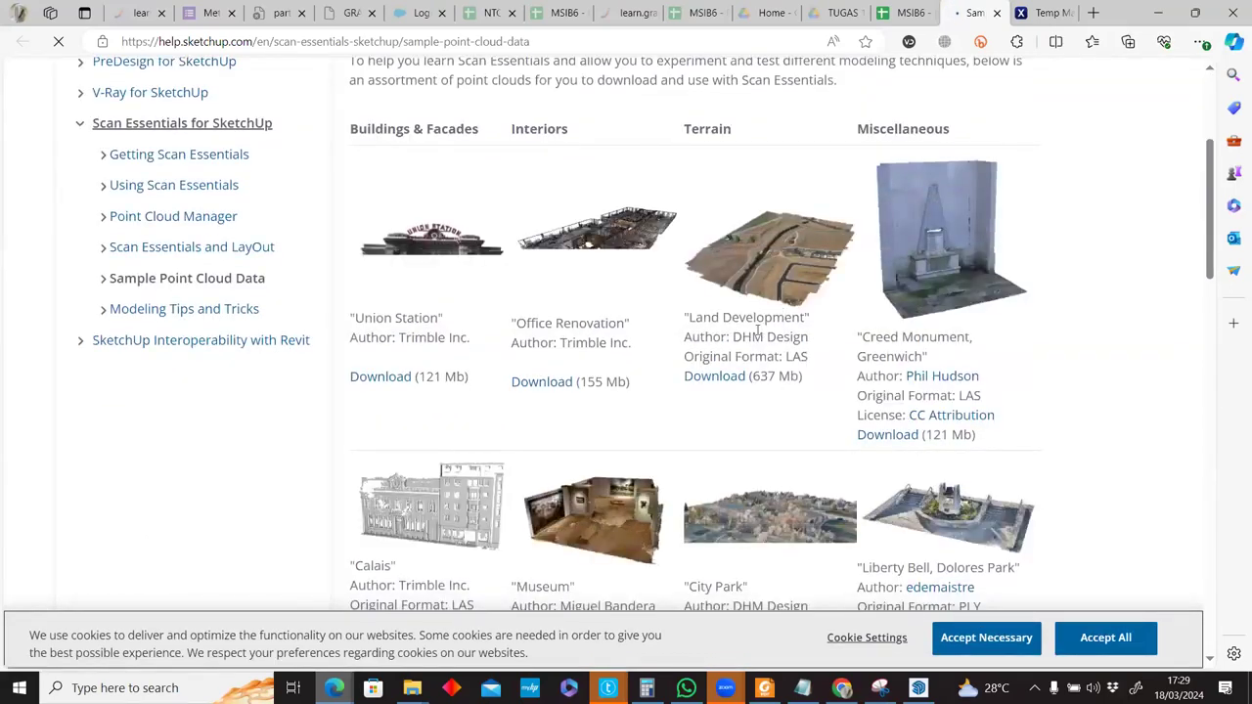
scroll(739, 338, down, 3)
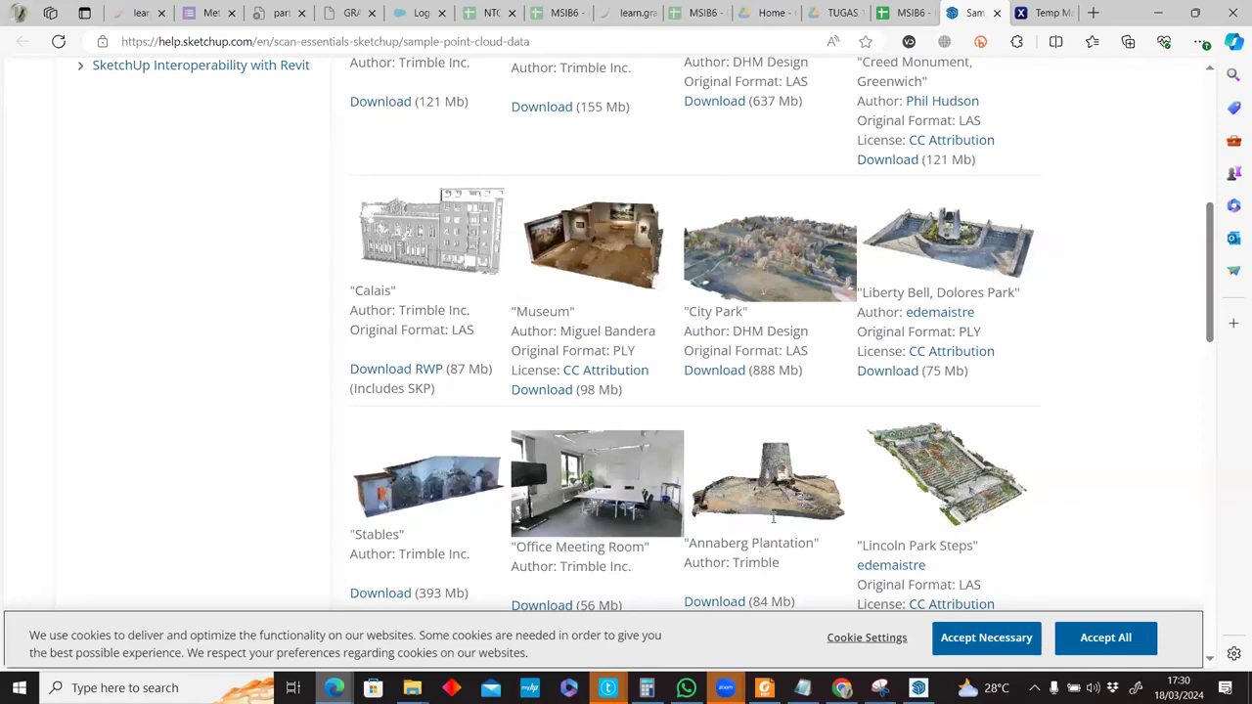
scroll(772, 519, down, 1)
key(alt+Tab)
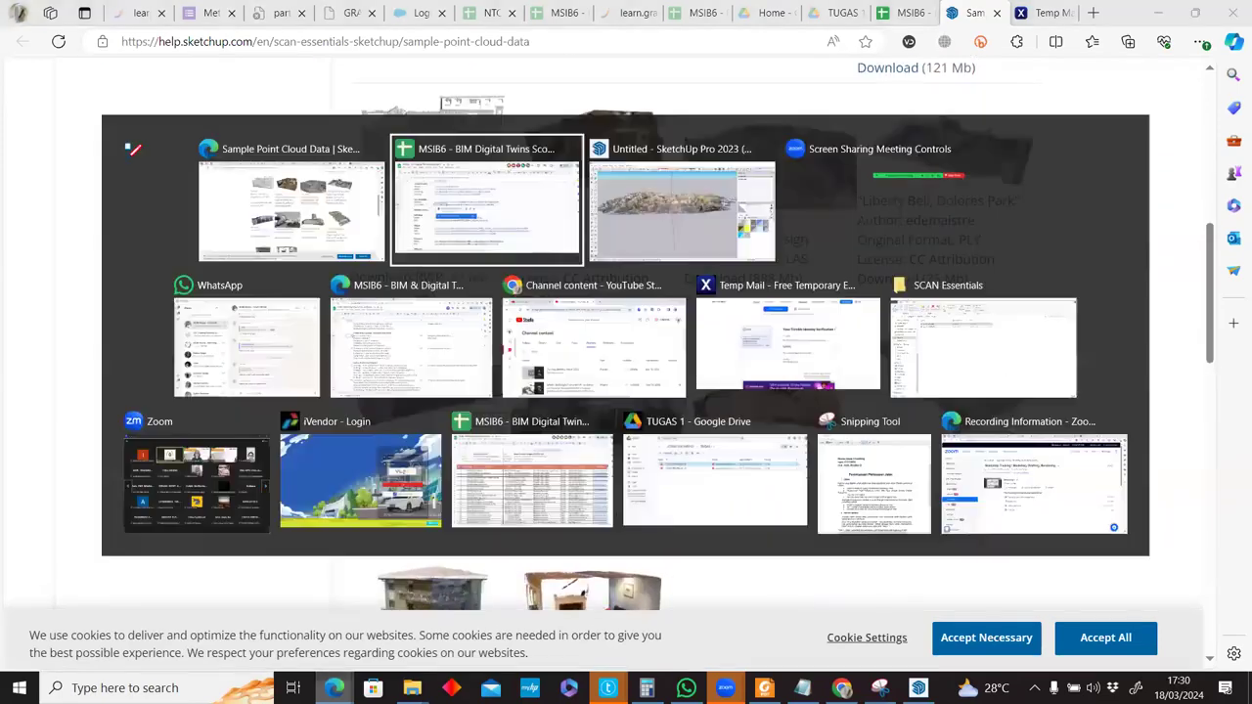
key(alt+Tab)
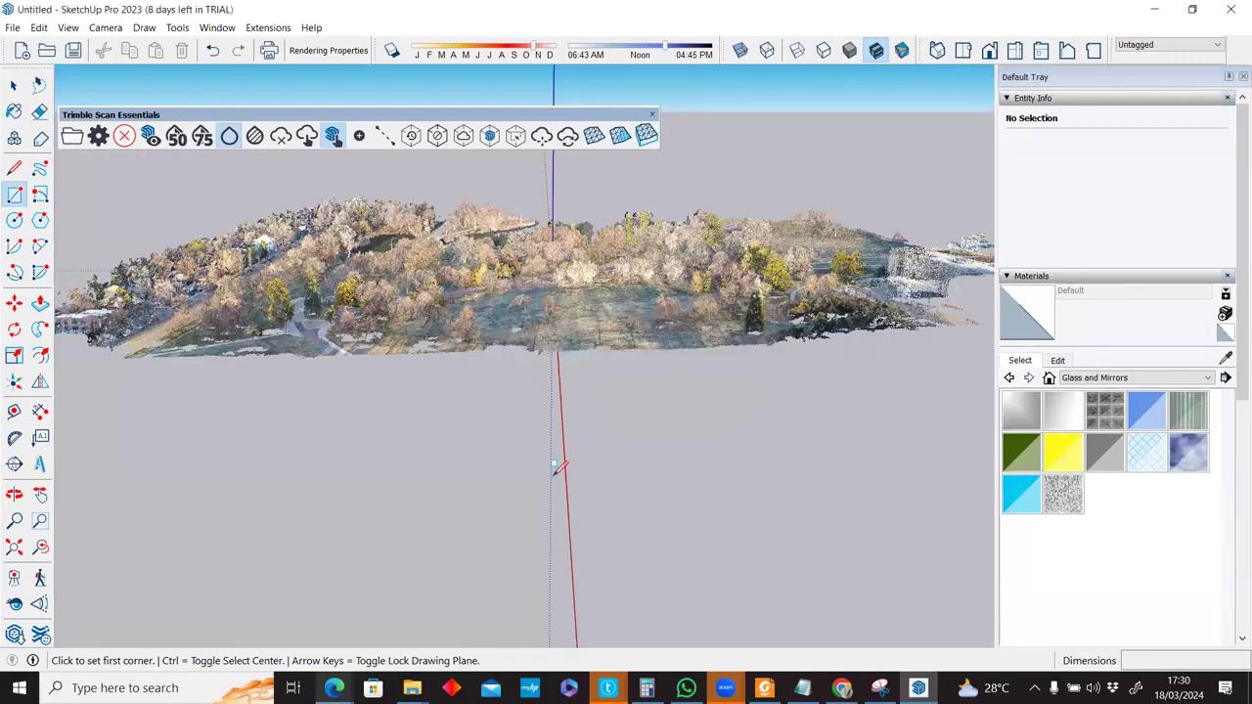
Open Land Development.rwp from the land_development folder and link it to the model.
click(73, 135)
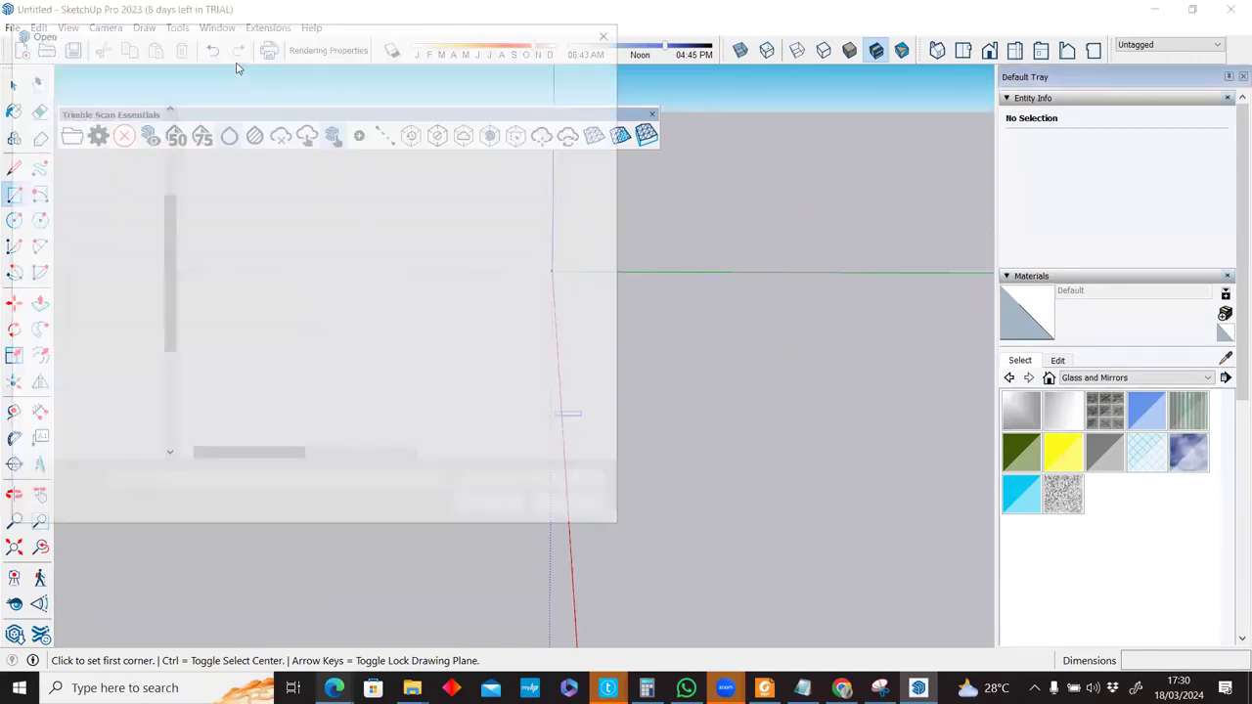
click(236, 60)
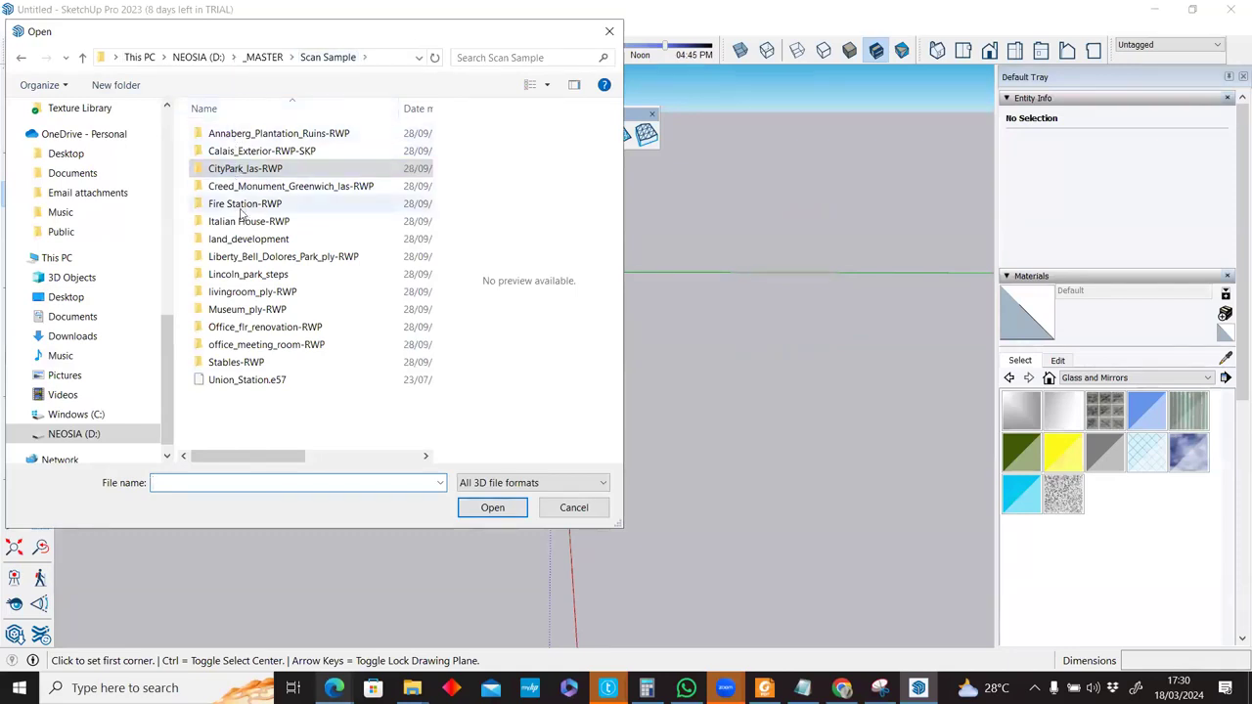
double_click(248, 239)
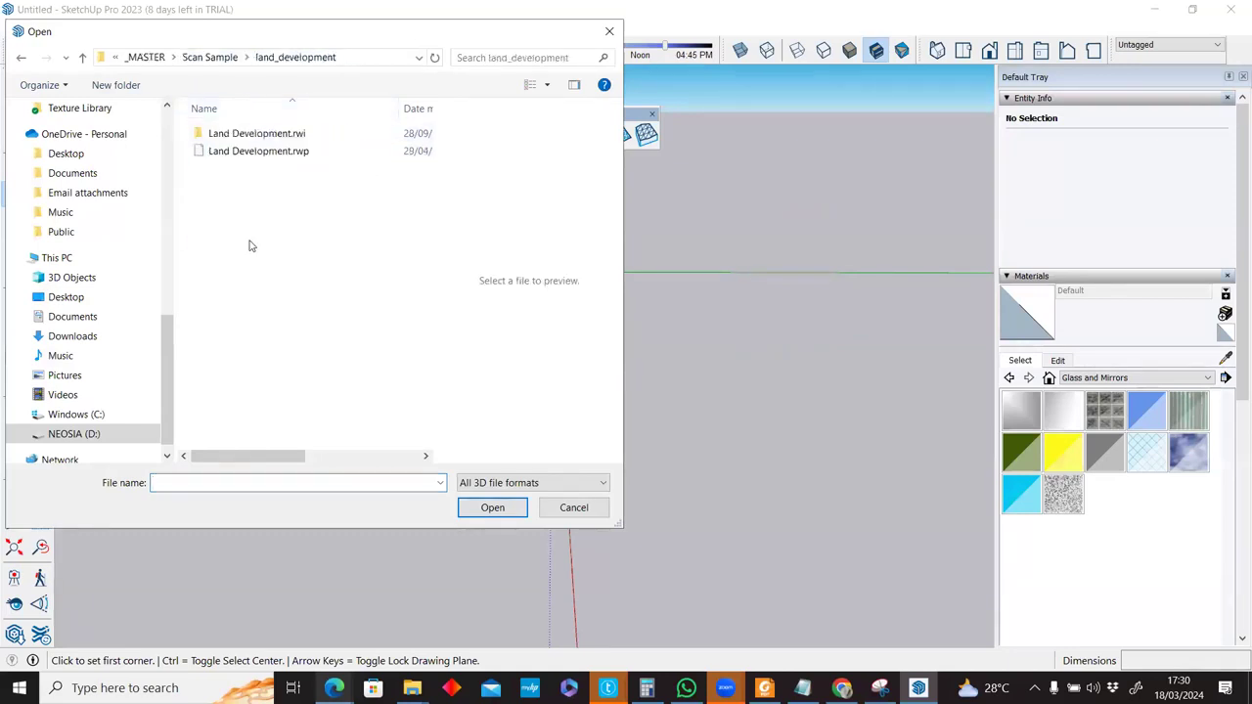
click(248, 155)
double_click(248, 153)
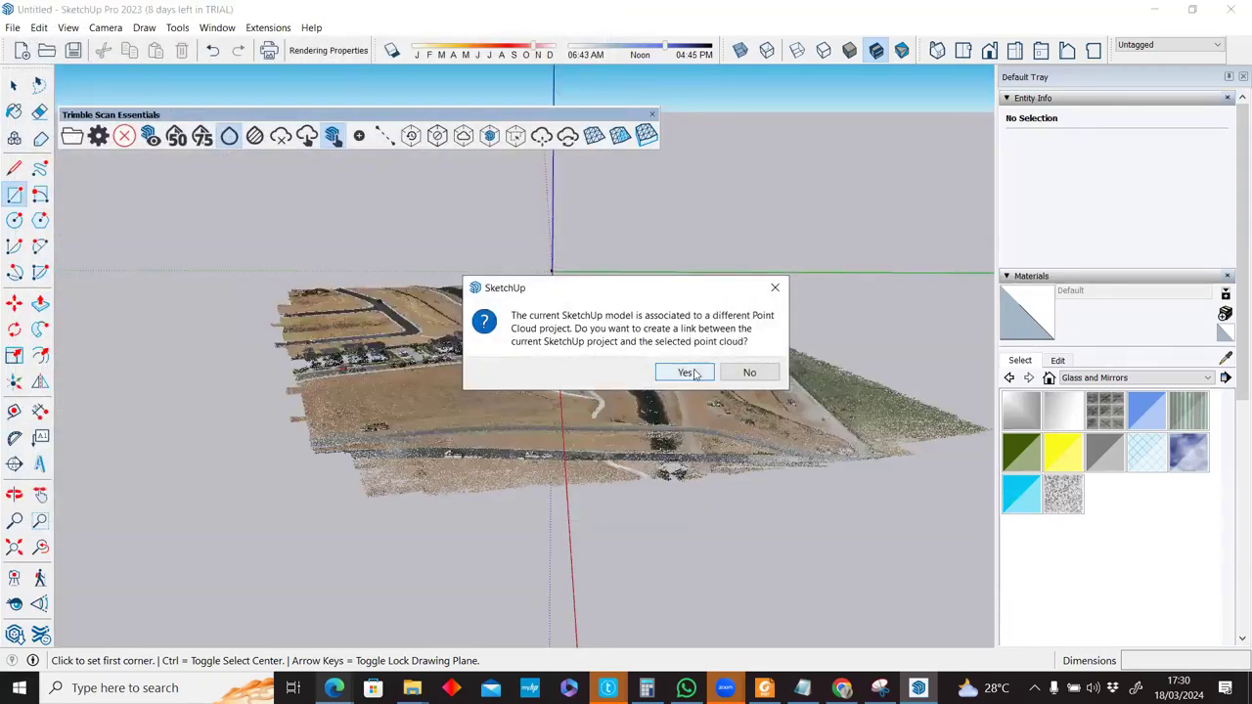
click(686, 373)
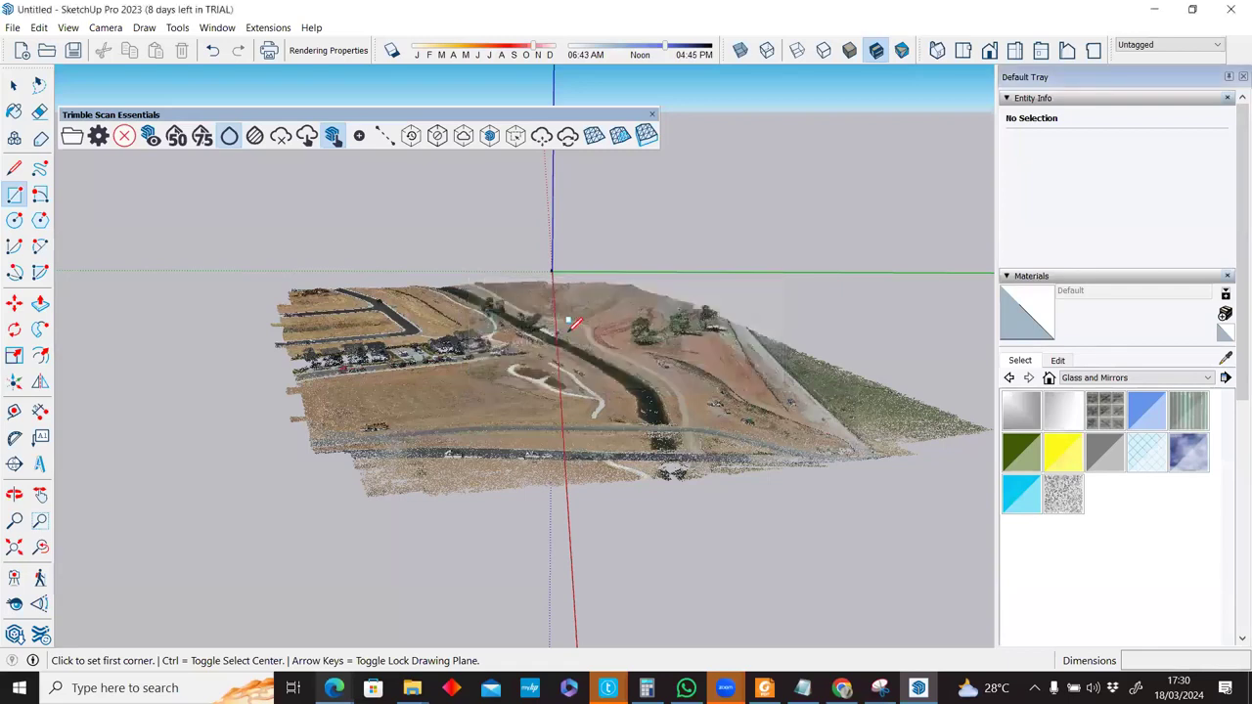
Set the cloud display to Conditional Blending and orbit to a low oblique view of the land.
scroll(585, 318, up, 1)
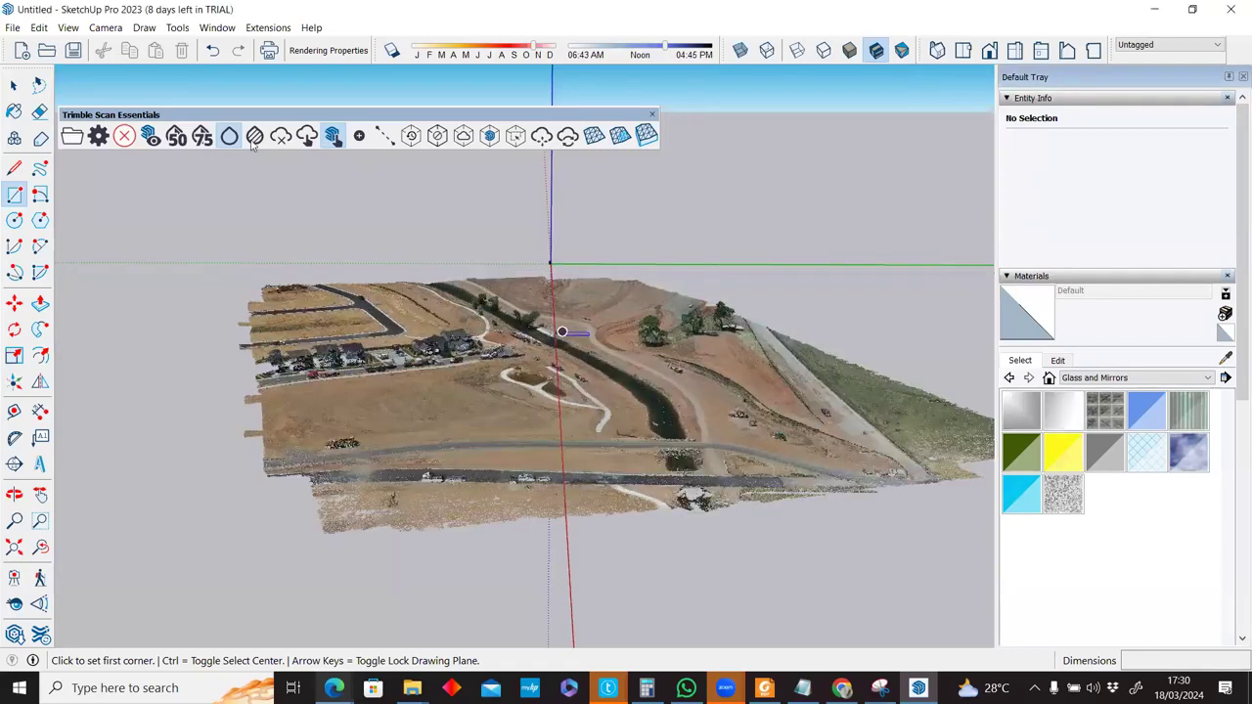
scroll(552, 341, up, 1)
scroll(552, 340, up, 1)
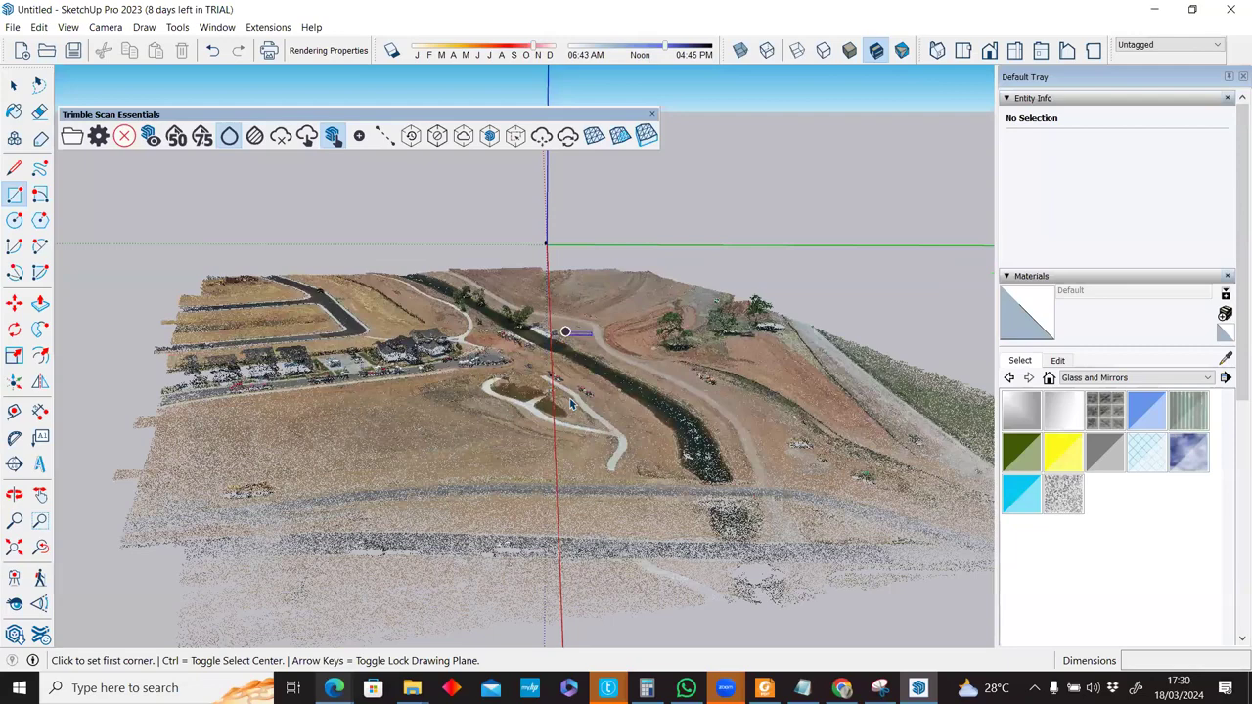
scroll(669, 290, up, 2)
middle_drag(531, 185, 514, 107)
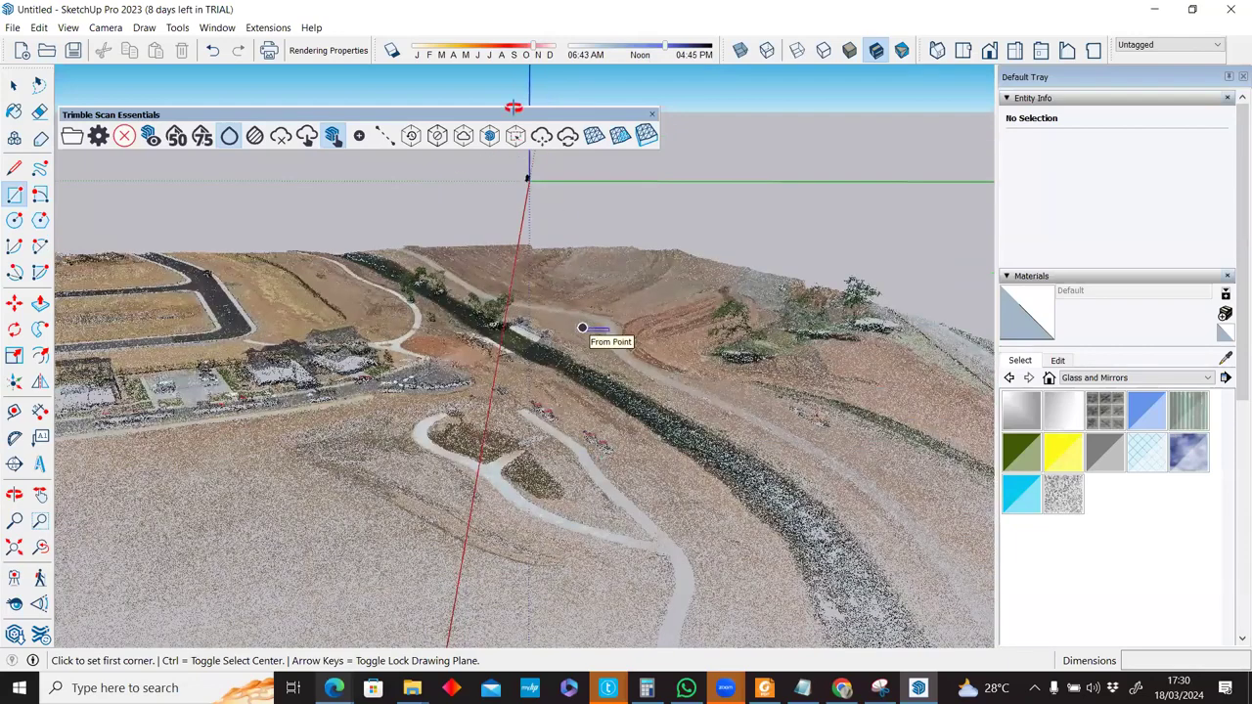
scroll(582, 327, down, 3)
click(256, 136)
middle_drag(659, 358, 704, 425)
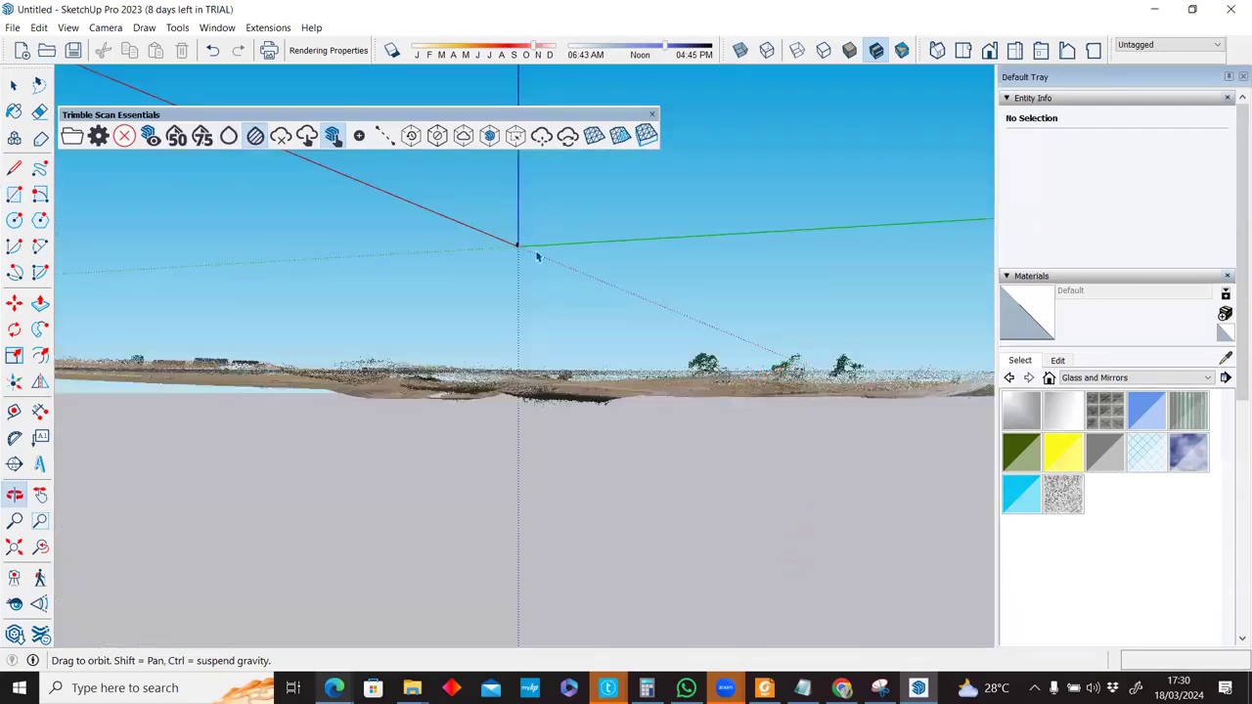
middle_drag(589, 600, 681, 390)
middle_drag(737, 420, 706, 340)
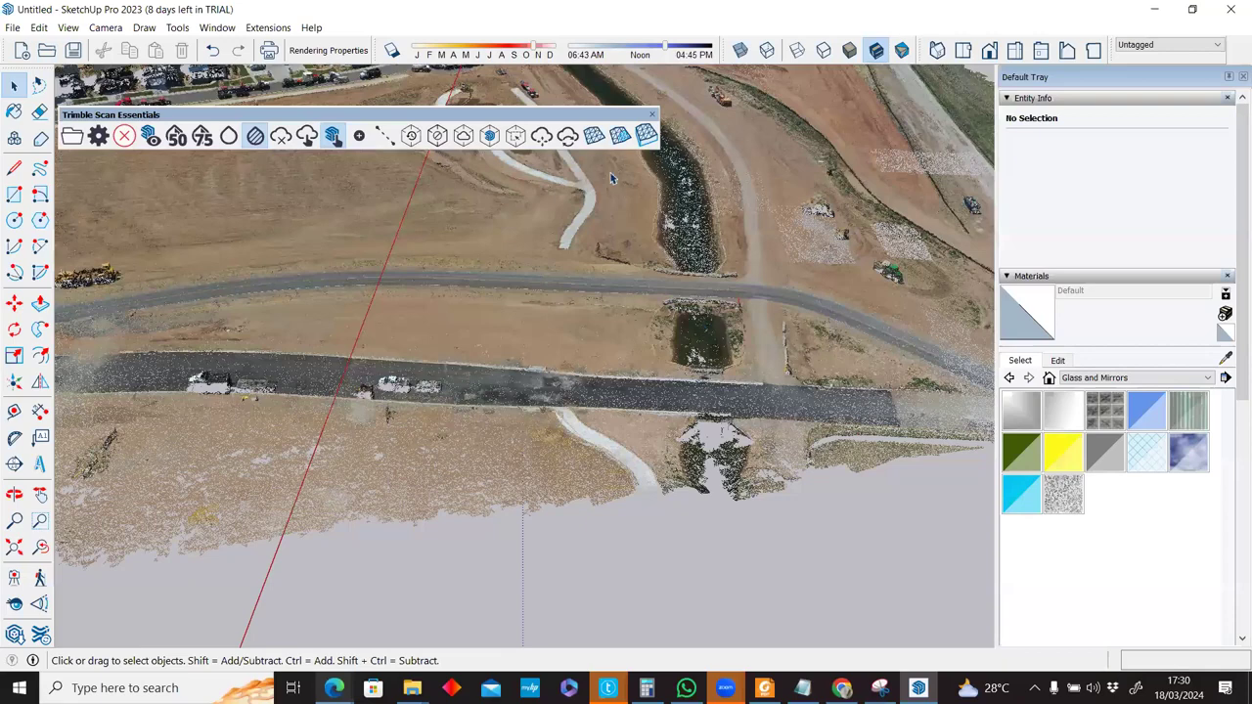
Create a Fit Cloud ground mesh with 1,00 m cell size and known ground data off.
click(597, 138)
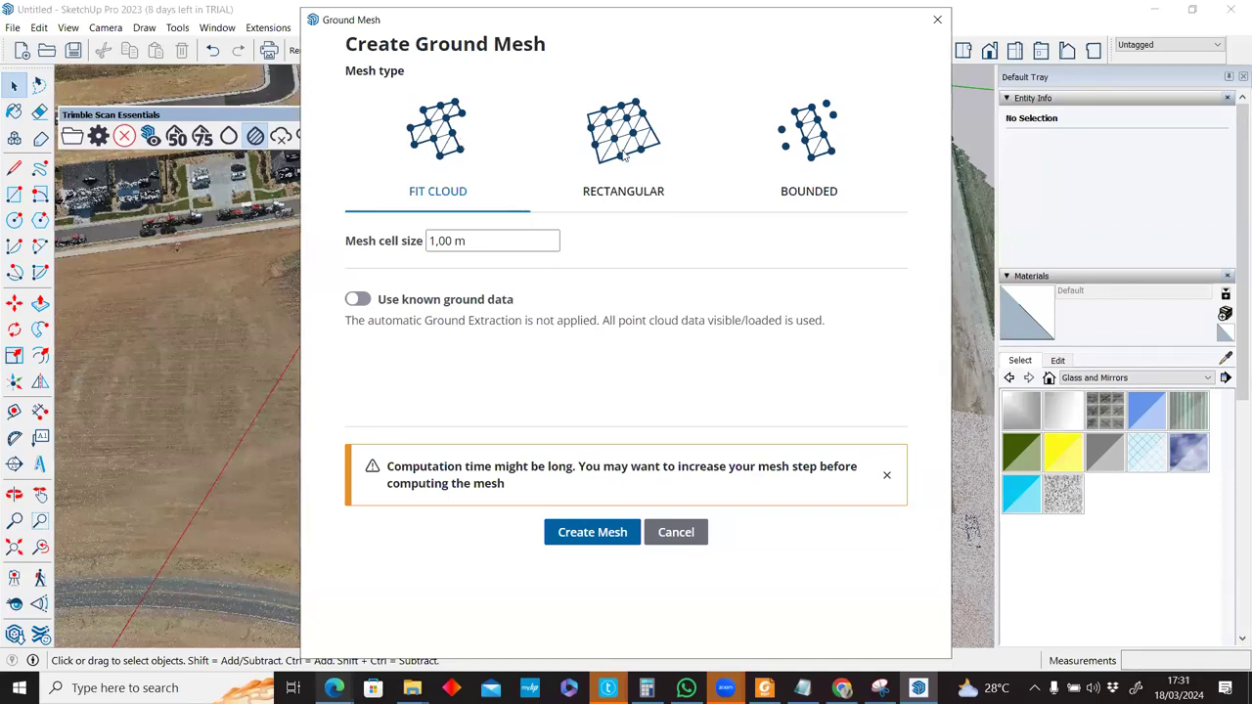
click(627, 193)
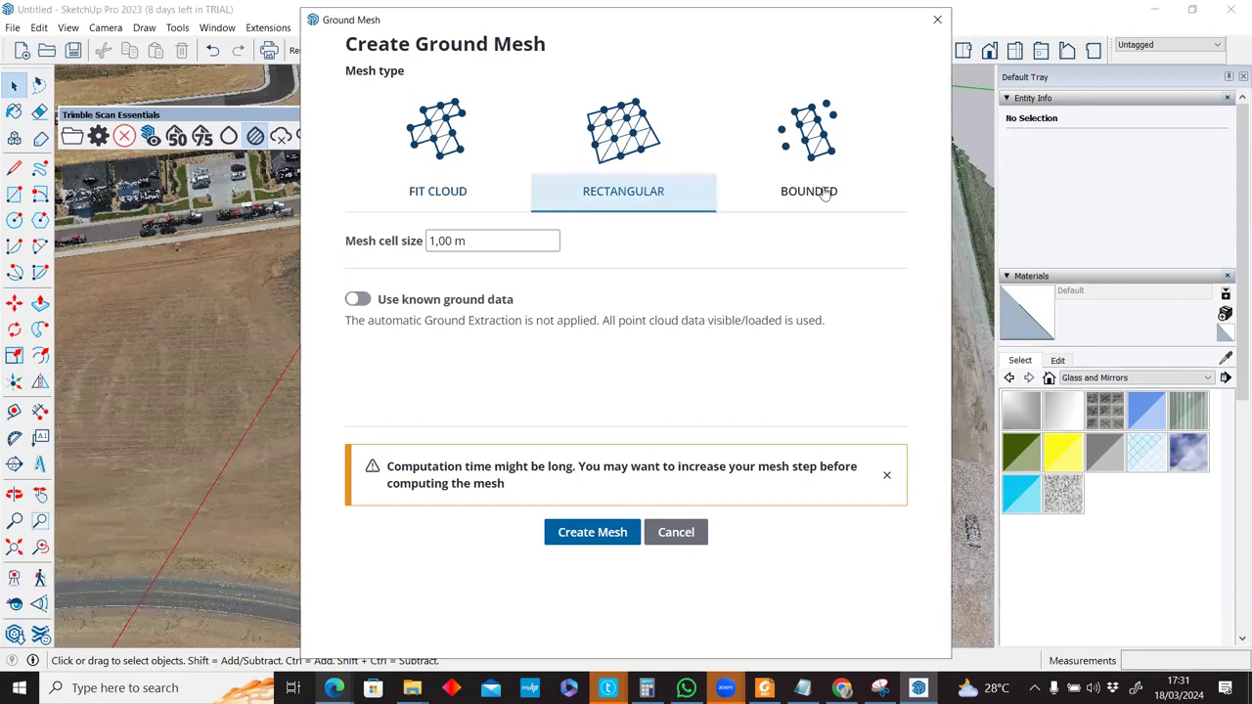
click(436, 195)
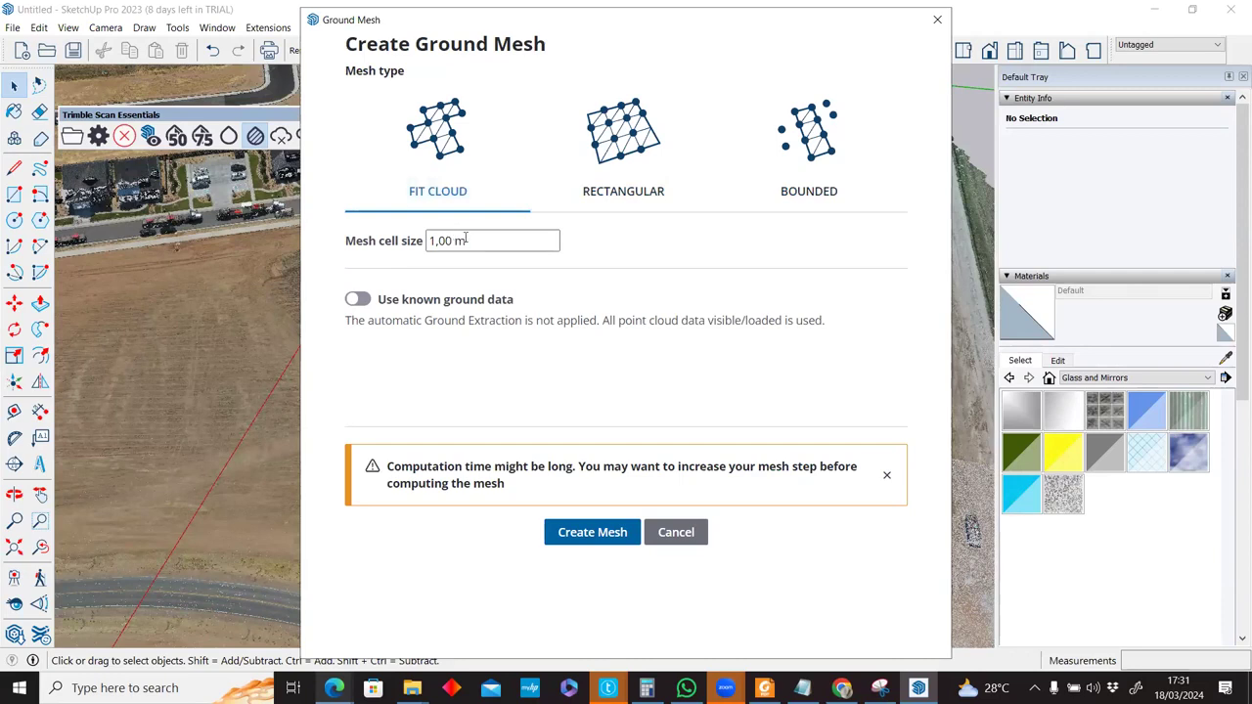
click(480, 239)
key(ctrl+a)
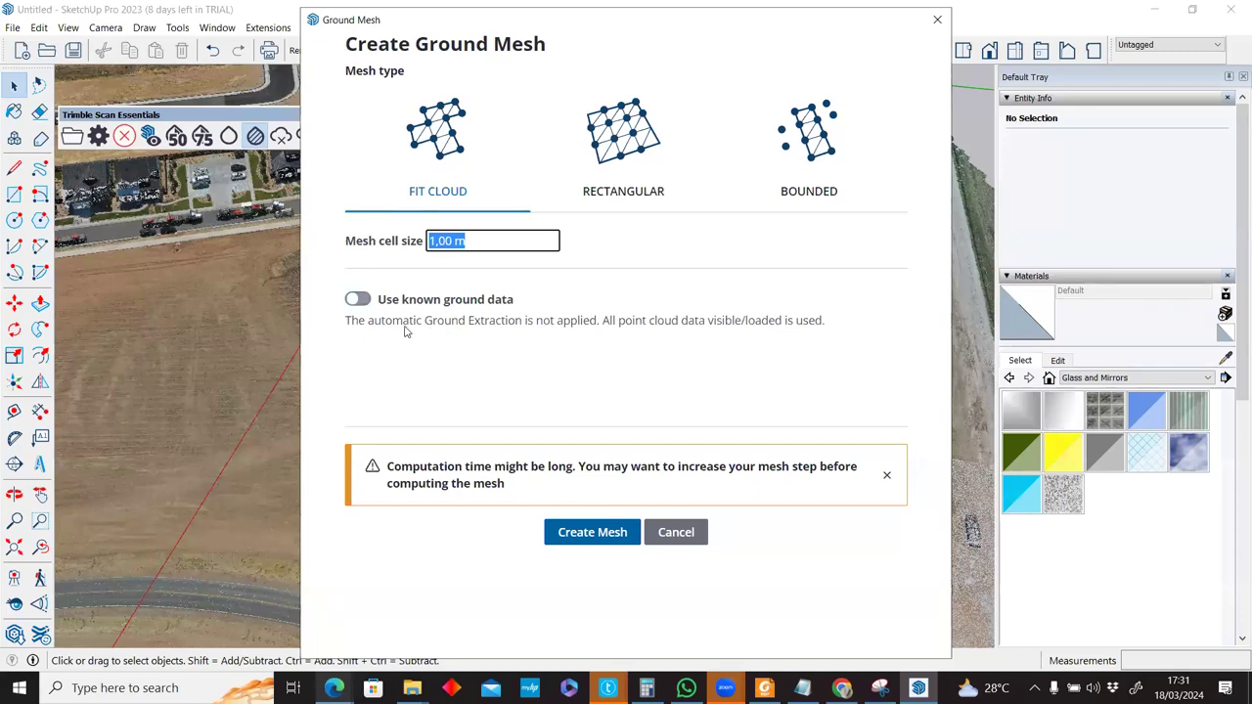
click(358, 299)
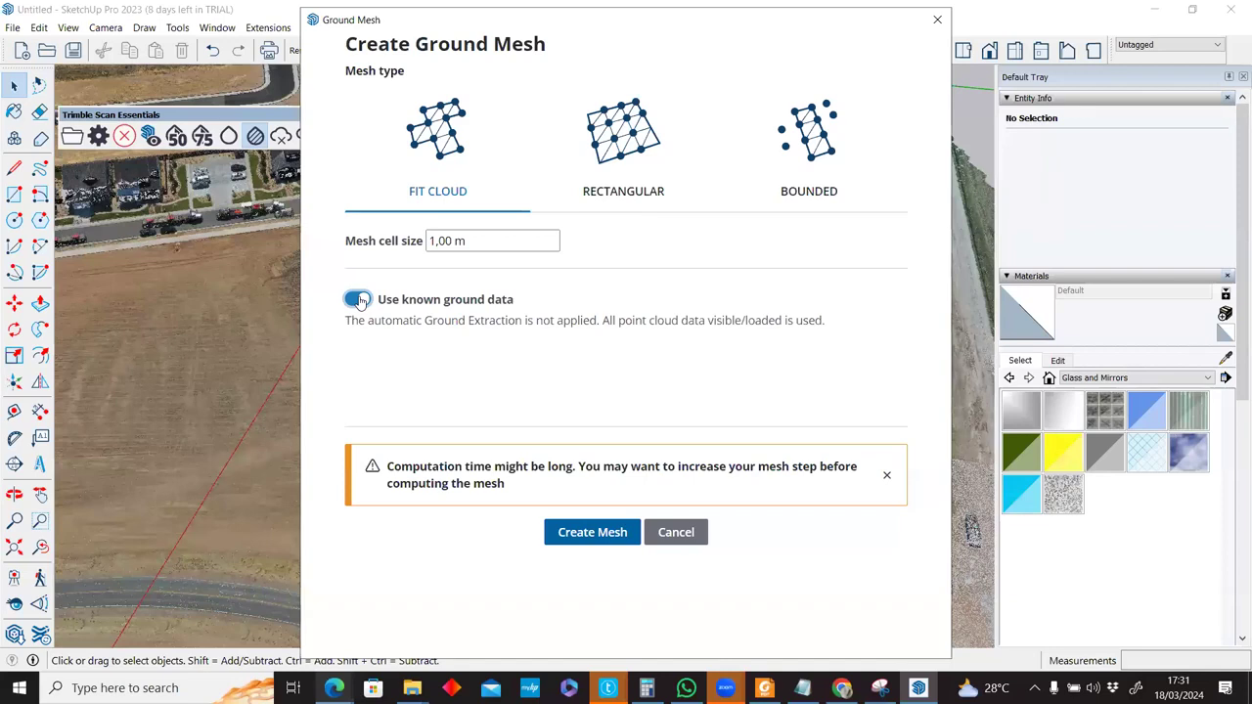
click(360, 301)
drag(407, 21, 648, 39)
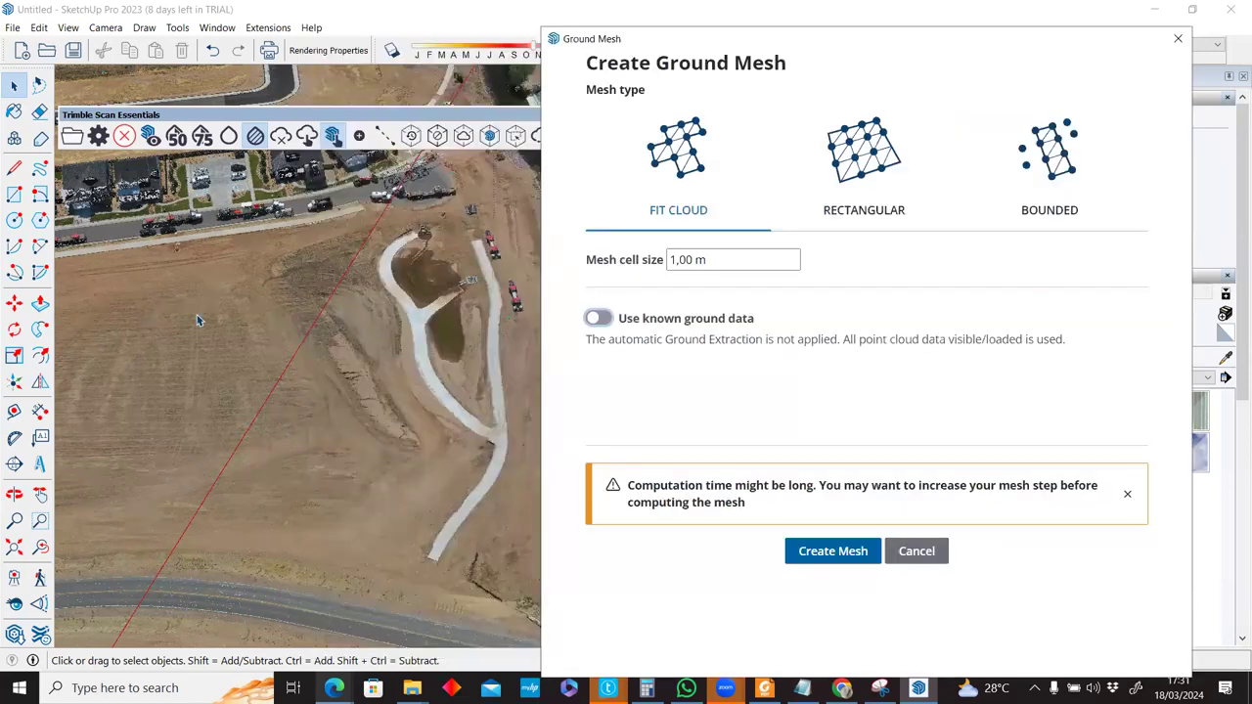
click(816, 553)
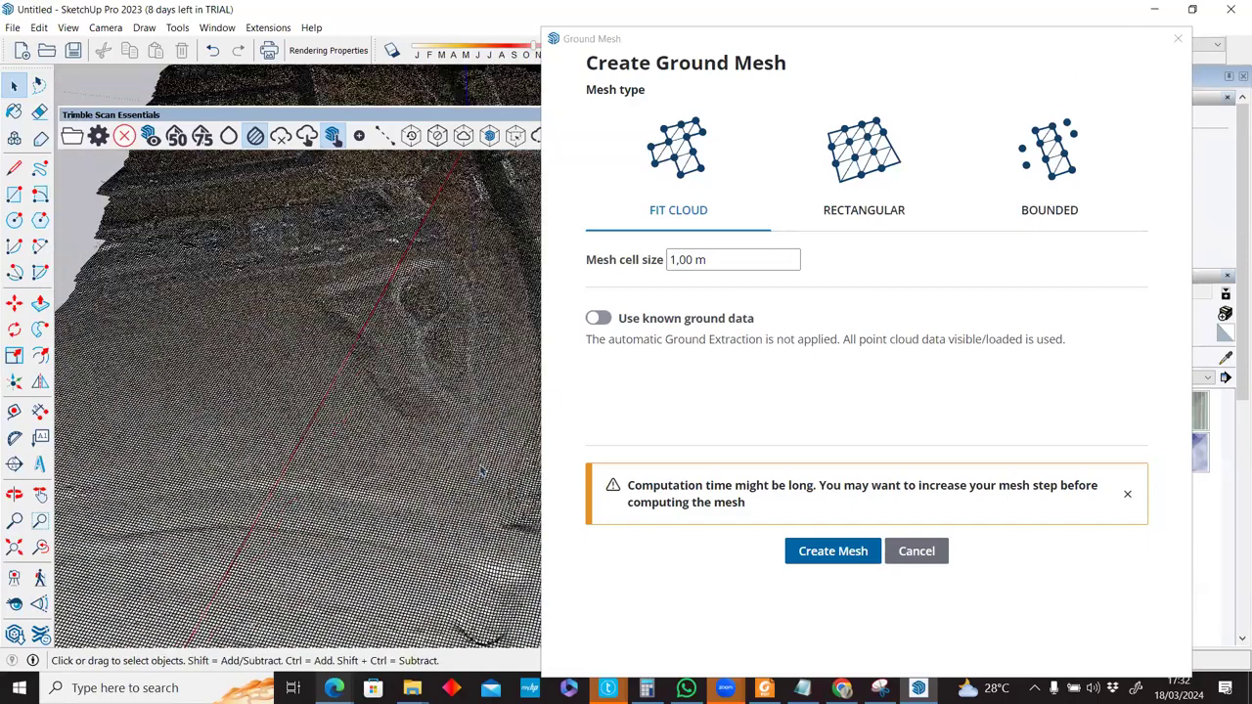
Orbit and zoom in to inspect the new 1 m gridded terrain mesh from above.
scroll(469, 260, down, 3)
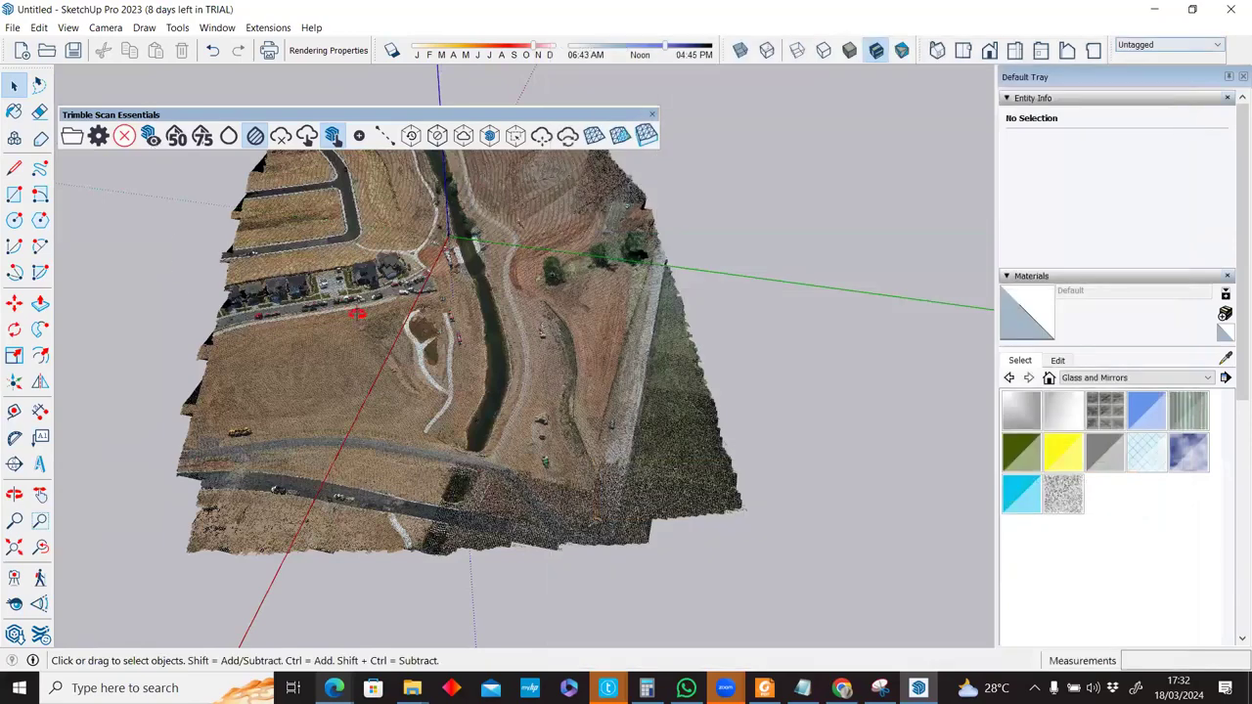
middle_drag(358, 314, 364, 524)
middle_drag(466, 288, 468, 410)
scroll(466, 289, up, 2)
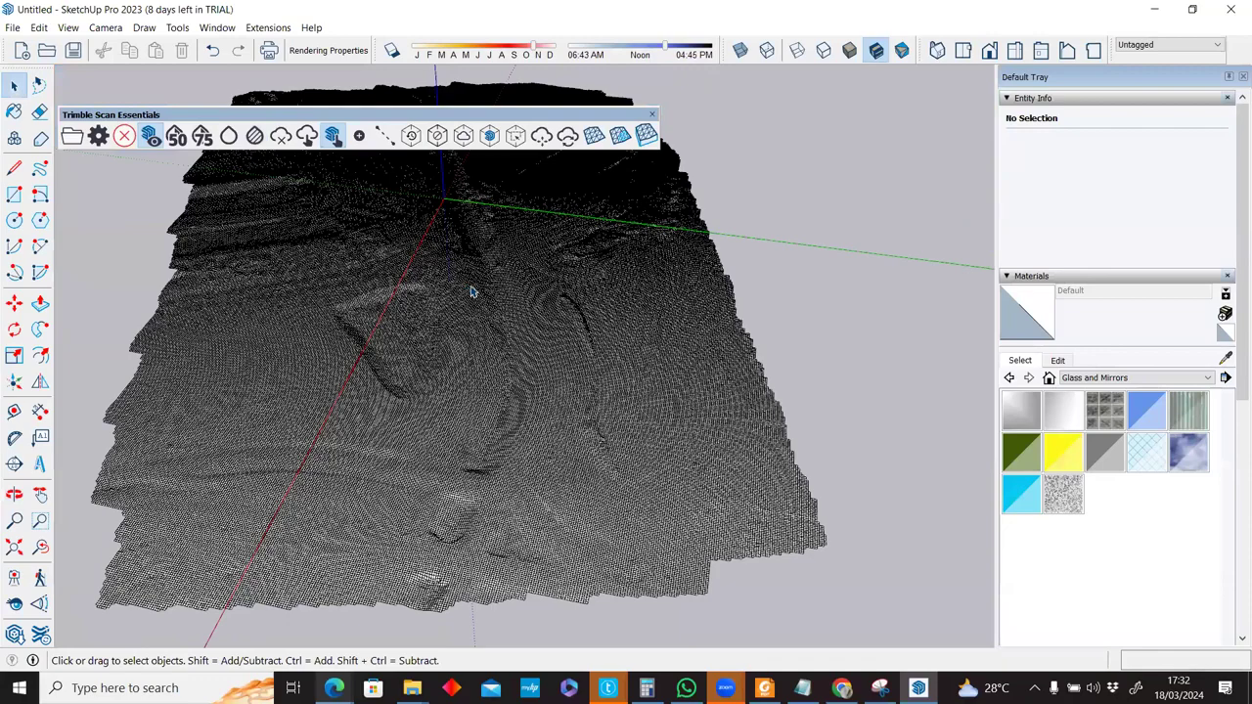
scroll(474, 294, up, 2)
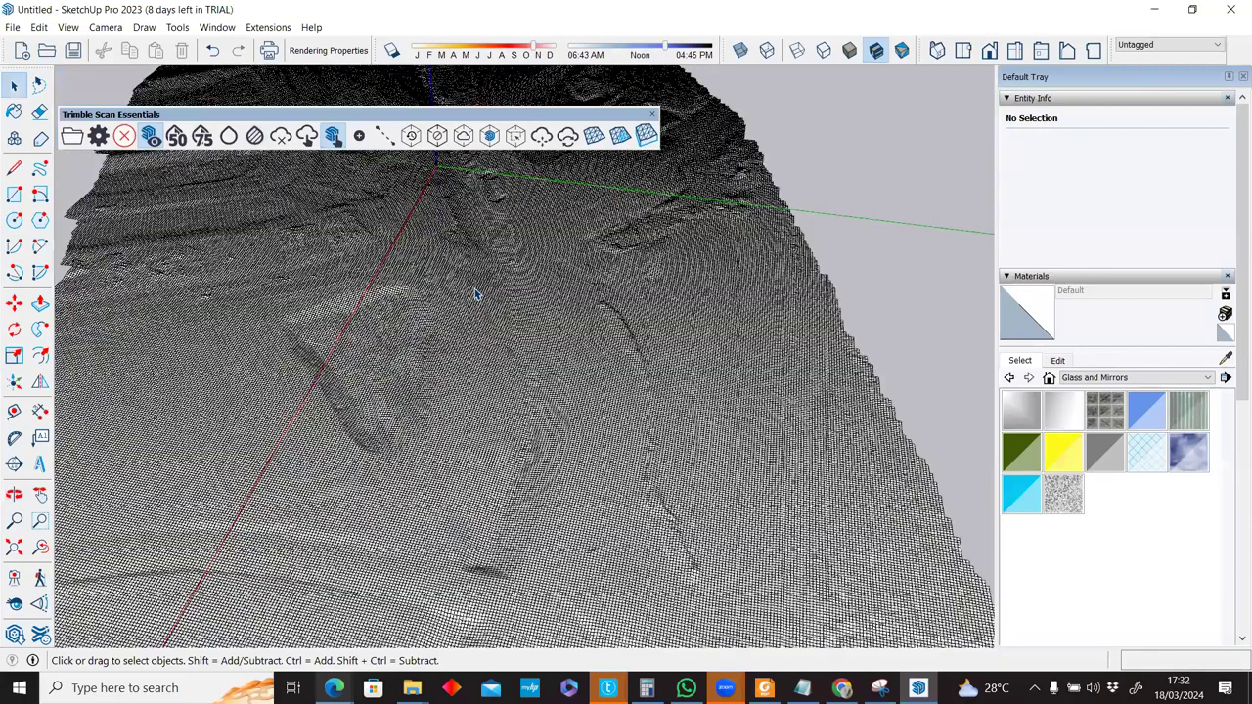
scroll(474, 288, up, 2)
scroll(492, 286, up, 2)
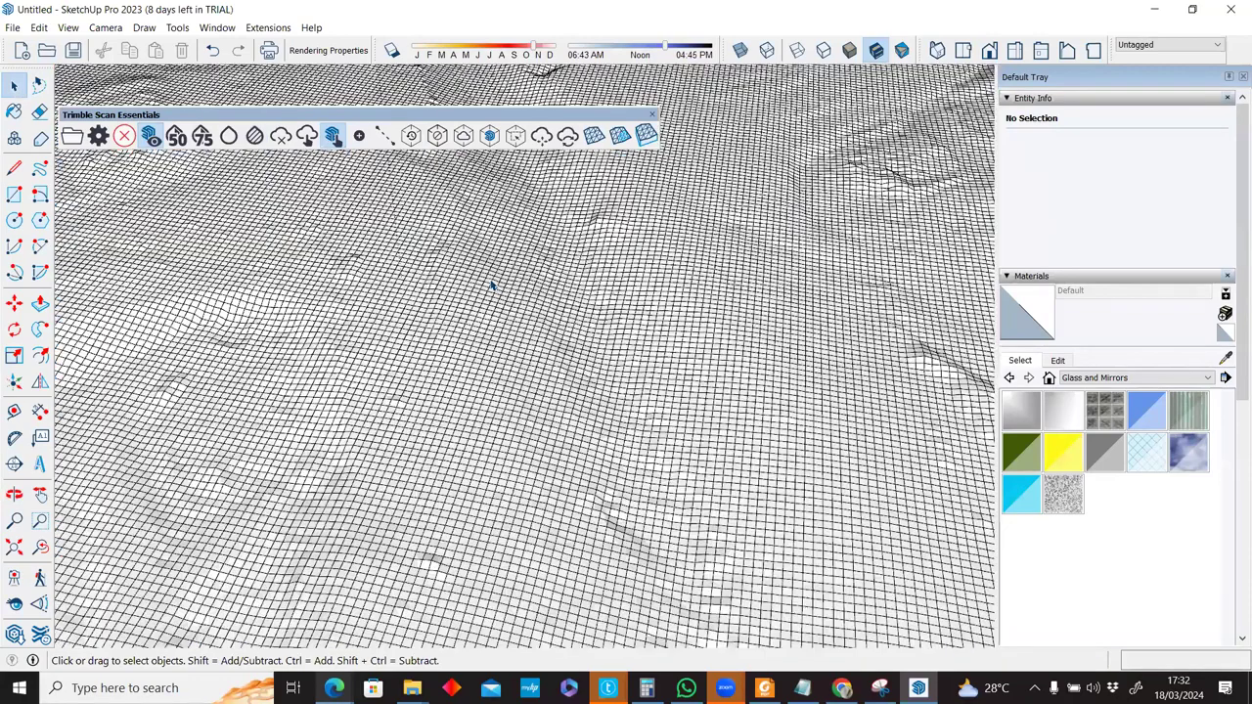
middle_drag(493, 286, 510, 328)
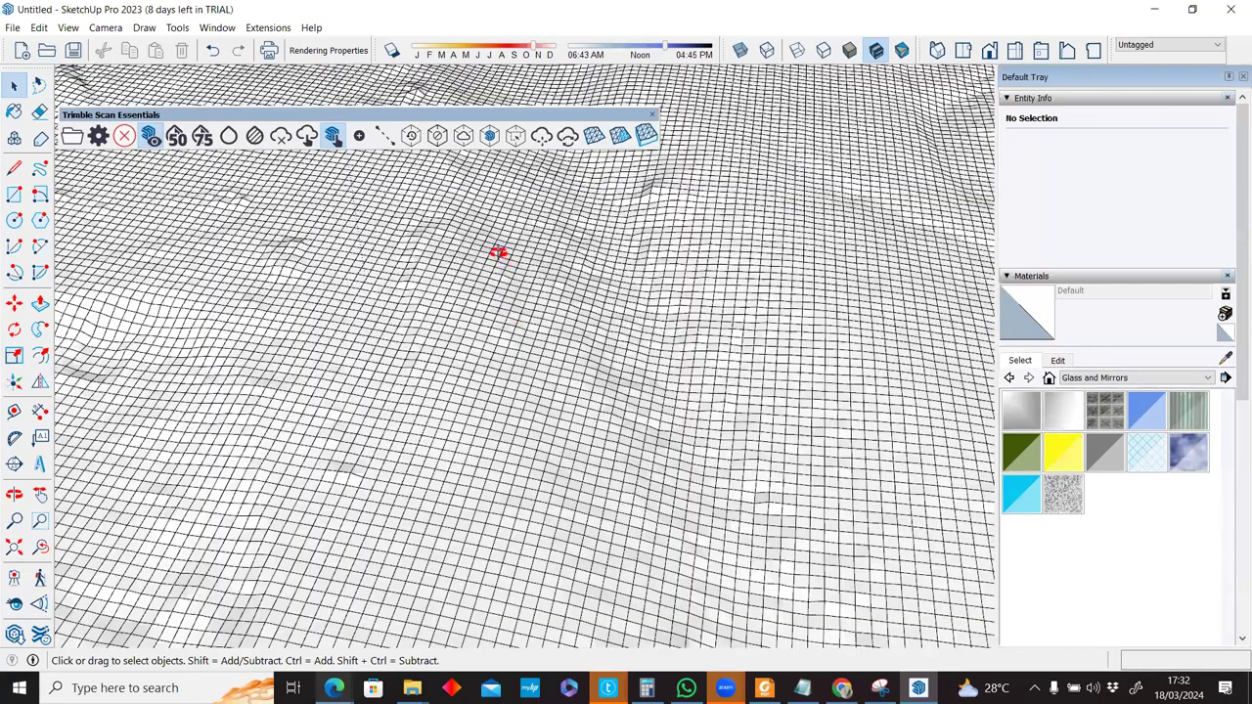
scroll(456, 329, up, 2)
middle_drag(678, 205, 541, 364)
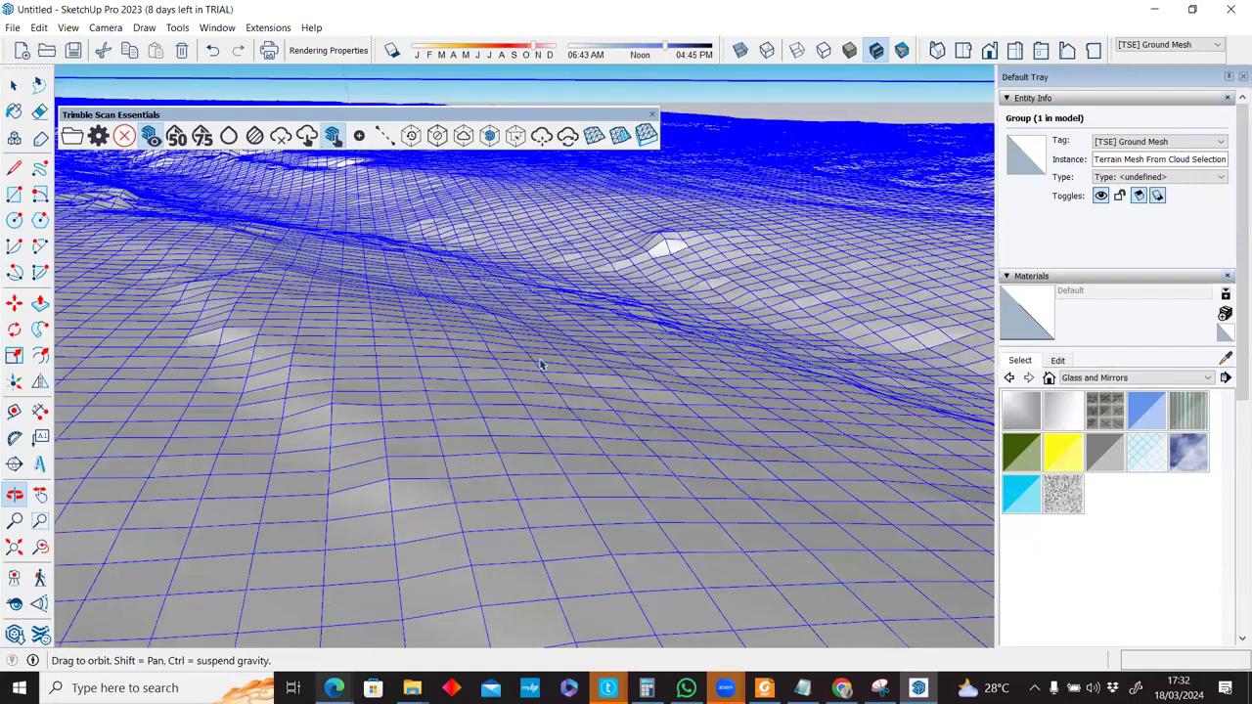
Zoom back out over the terrain and open the Terrain Mesh From Cloud Selection group for editing.
scroll(549, 356, up, 3)
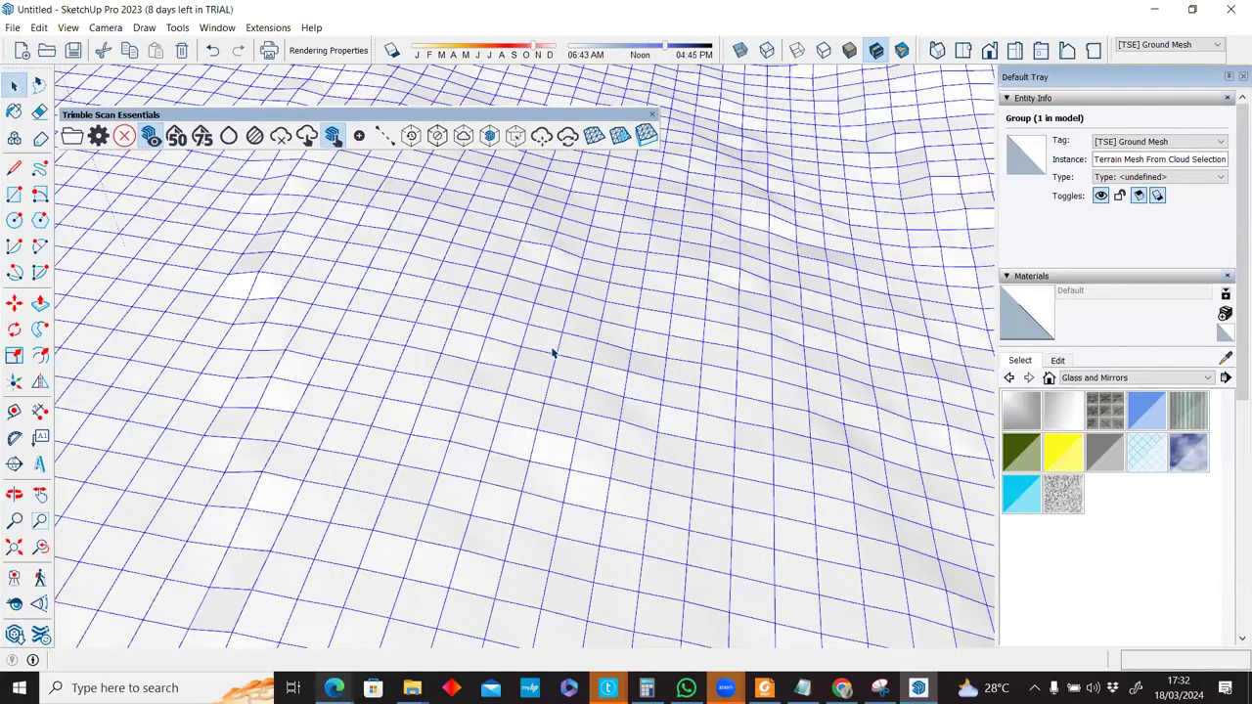
scroll(552, 354, down, 3)
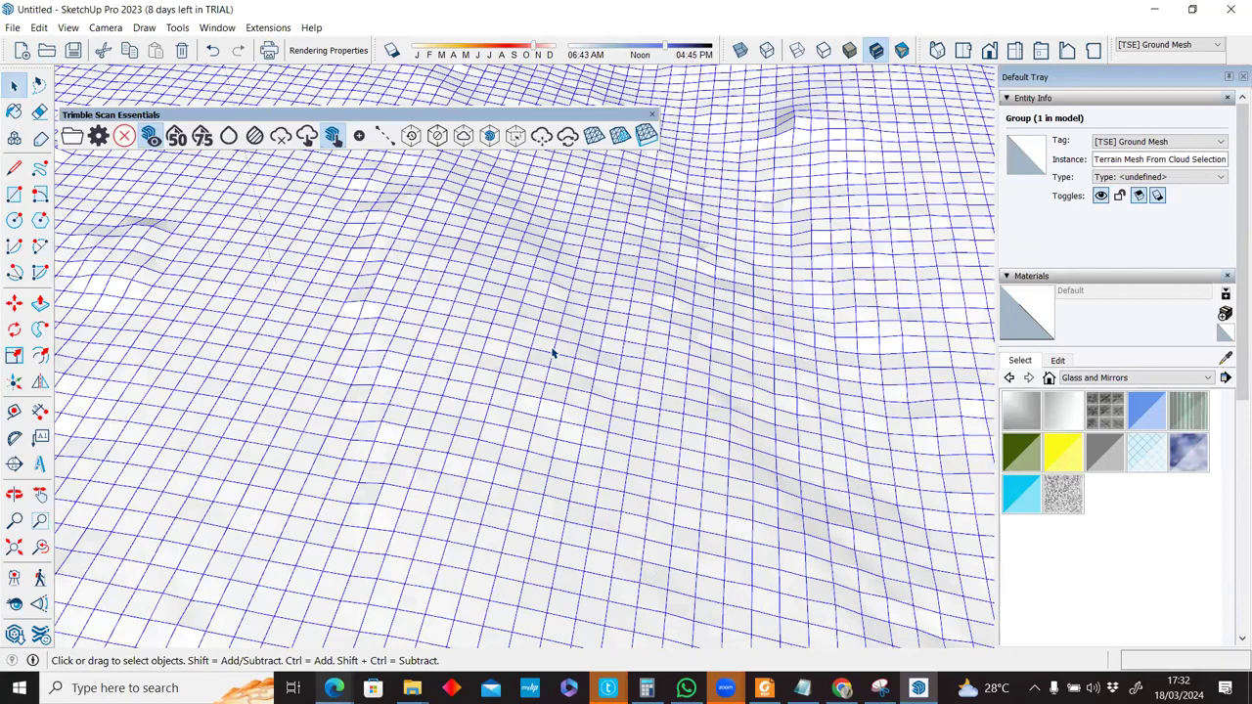
scroll(553, 354, down, 2)
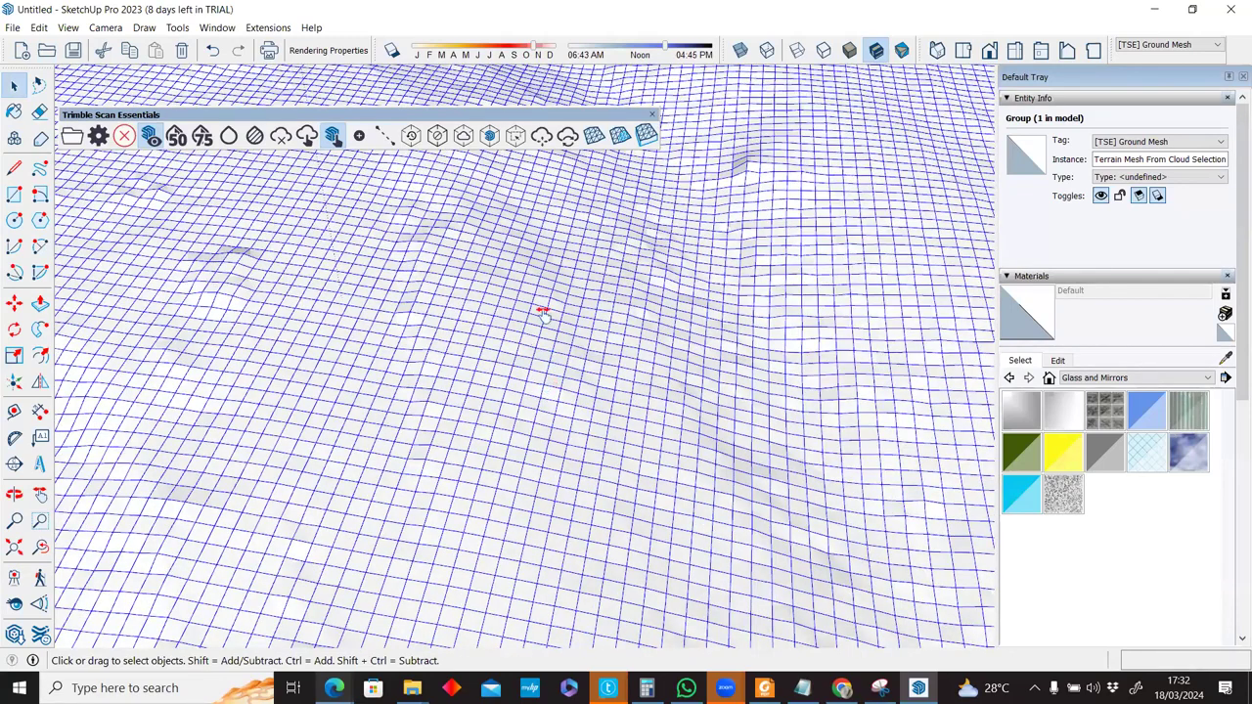
scroll(573, 252, down, 2)
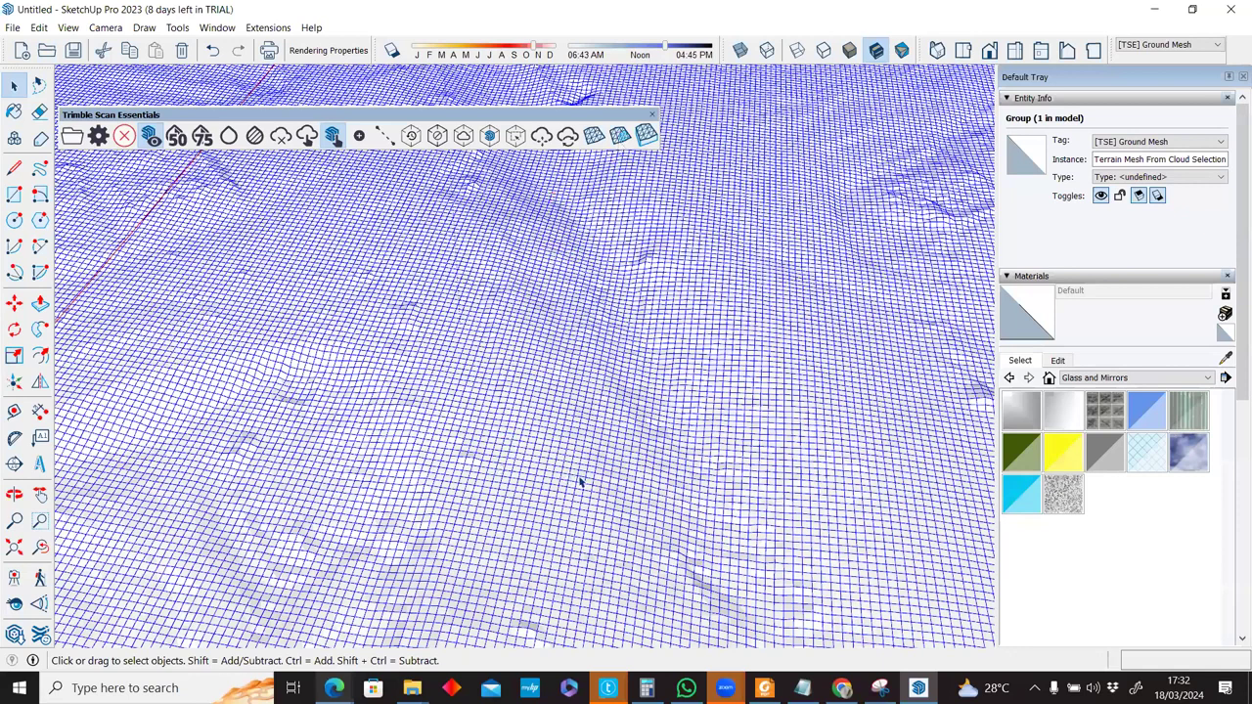
scroll(581, 481, down, 2)
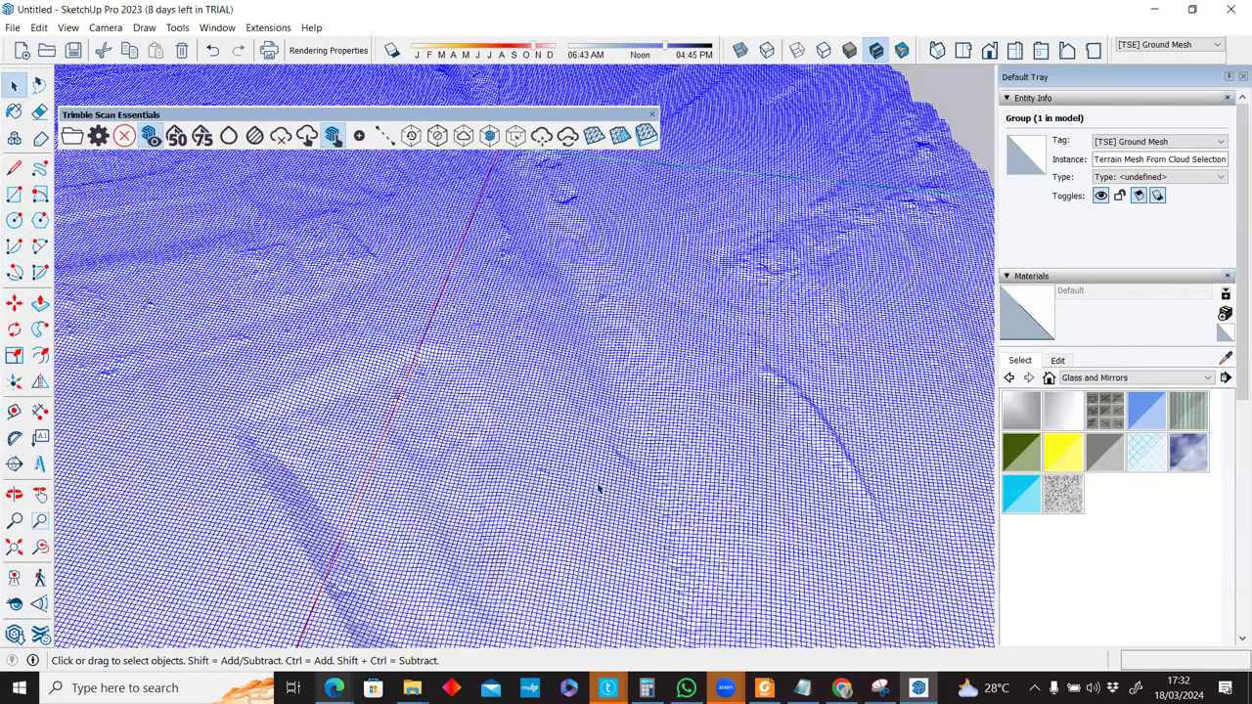
scroll(561, 368, down, 2)
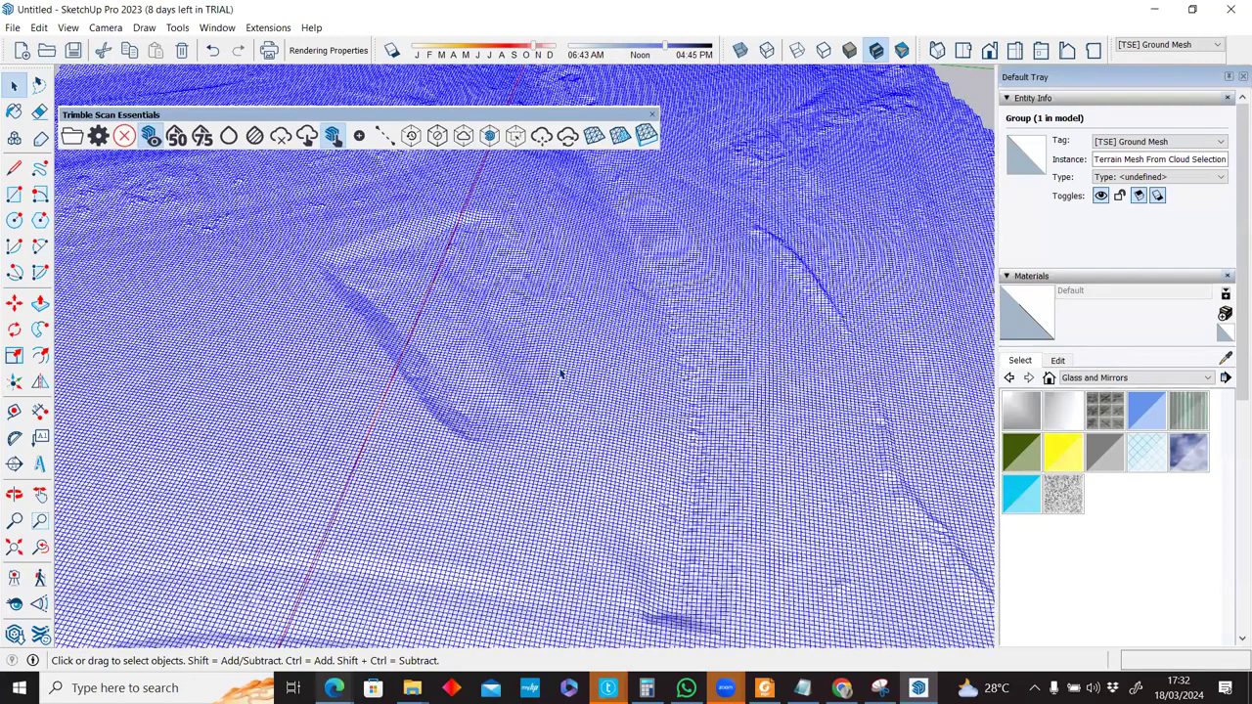
scroll(561, 372, down, 3)
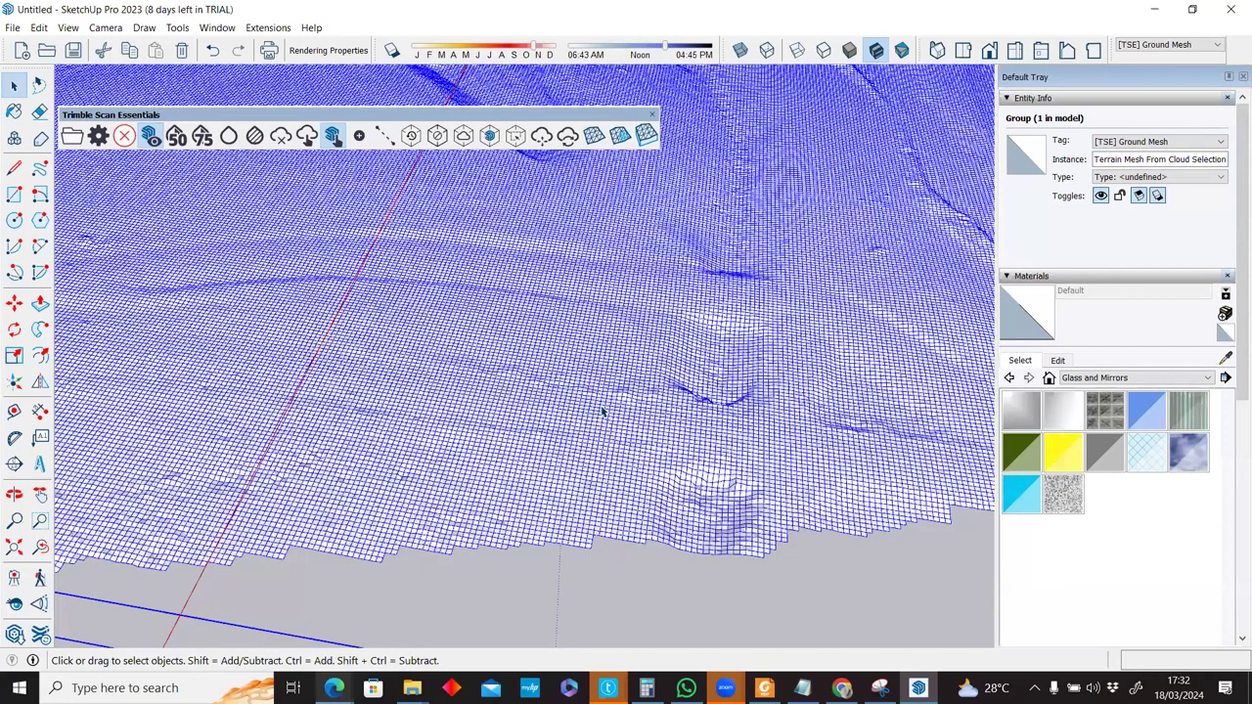
scroll(603, 412, up, 3)
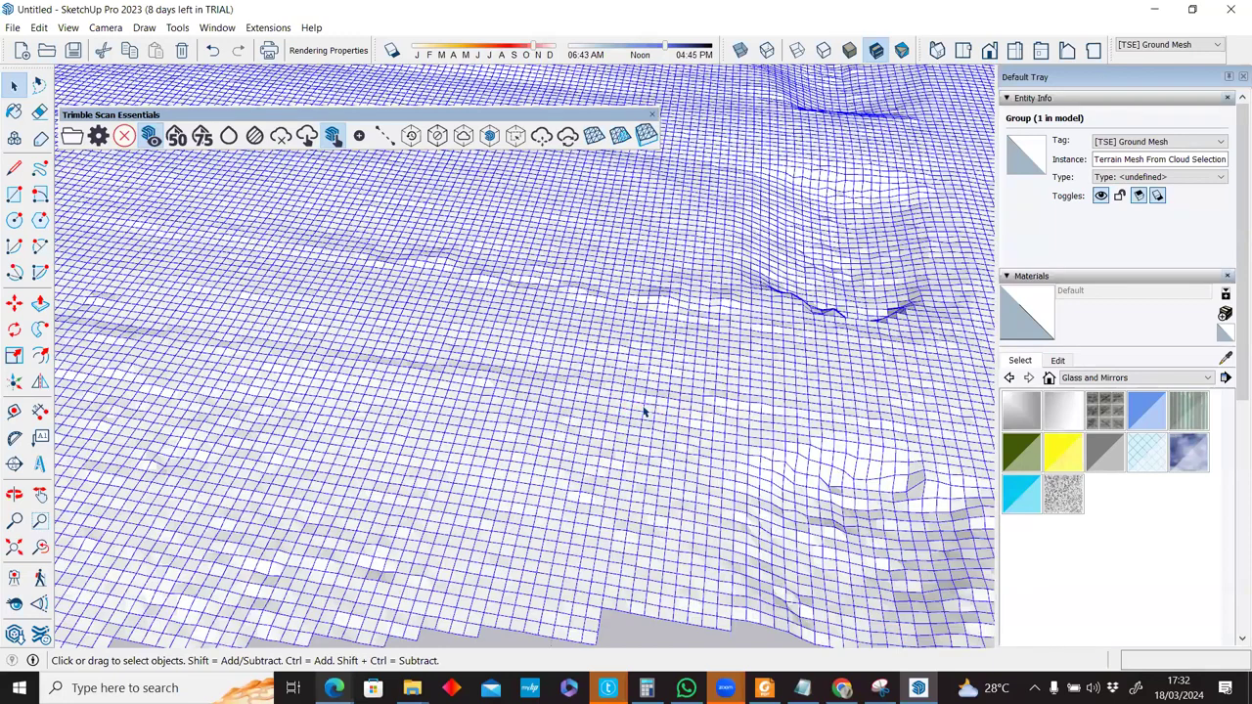
scroll(643, 411, up, 3)
double_click(645, 416)
Box-select a rectangular patch of ground-mesh faces and start Add Detail on it.
middle_drag(645, 417, 640, 409)
click(640, 411)
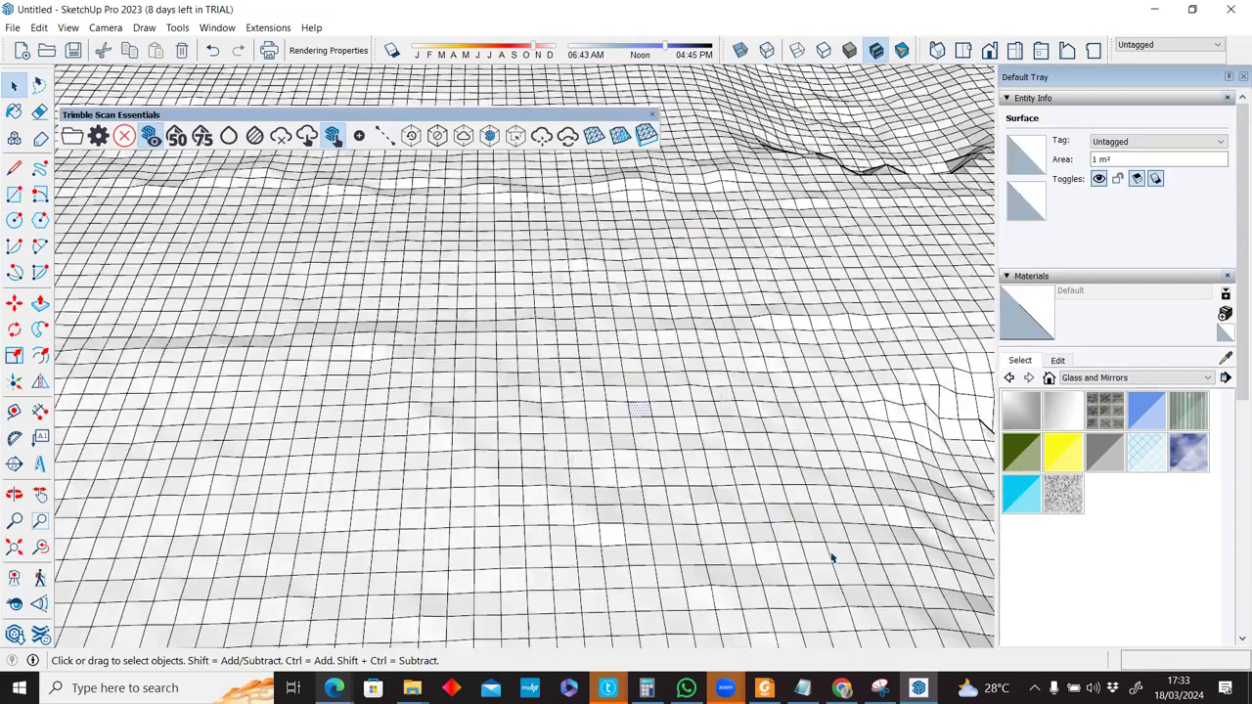
drag(573, 340, 829, 552)
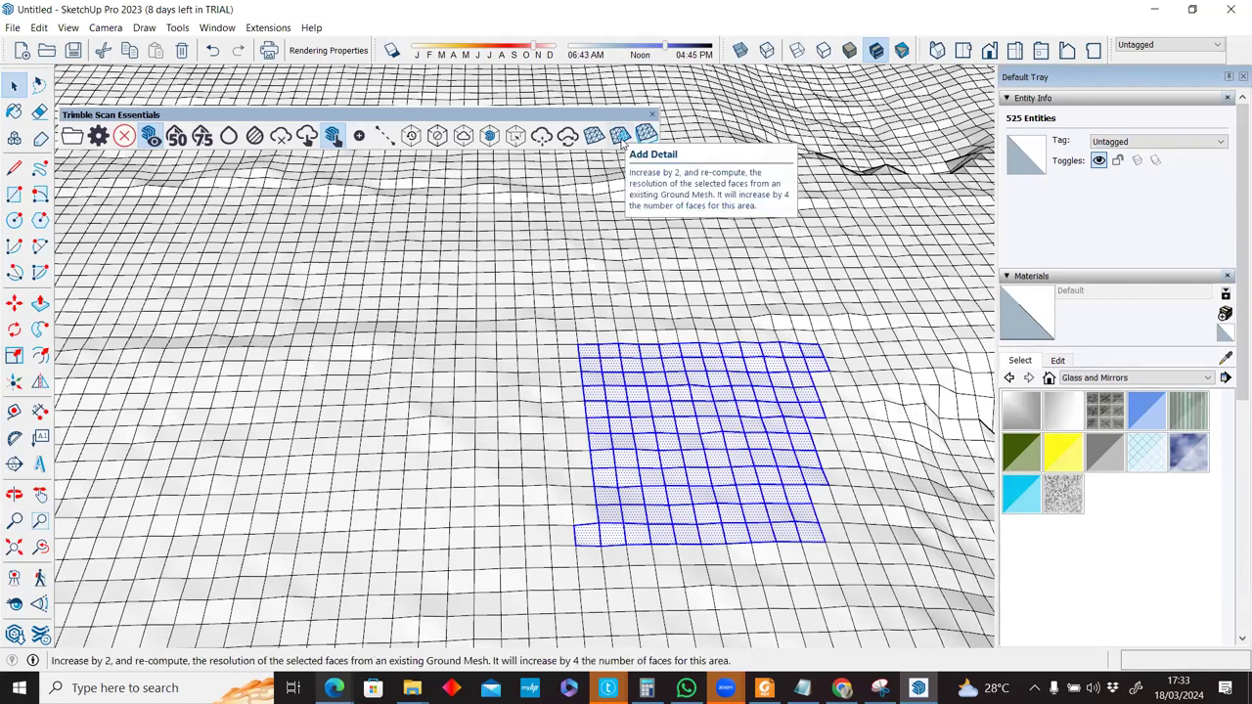
click(620, 137)
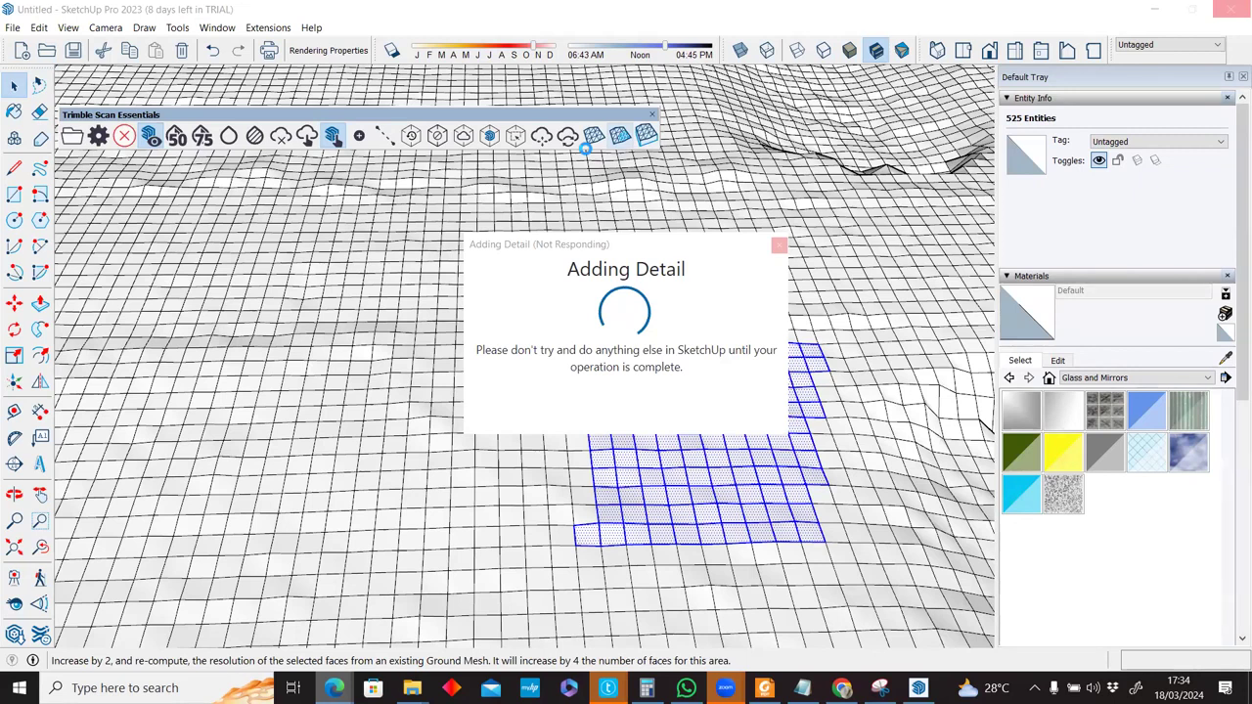
Bring the Adding Detail progress window to the front while the patch refinement runs.
click(779, 249)
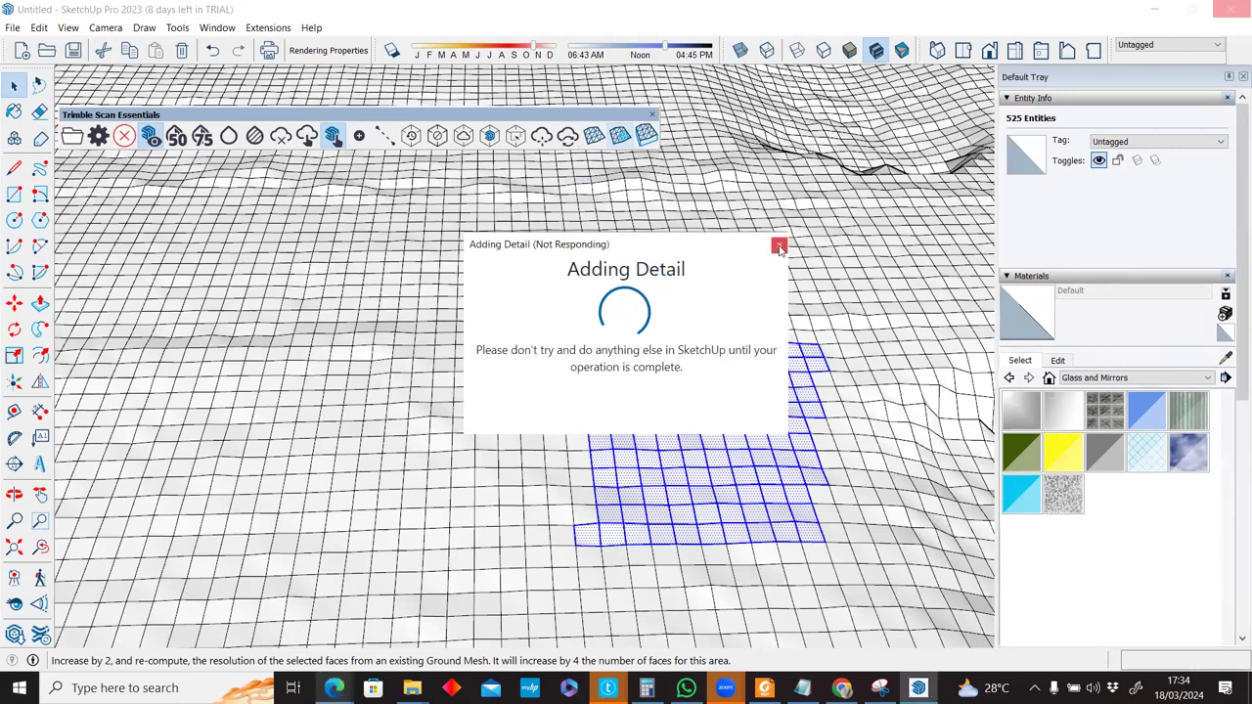